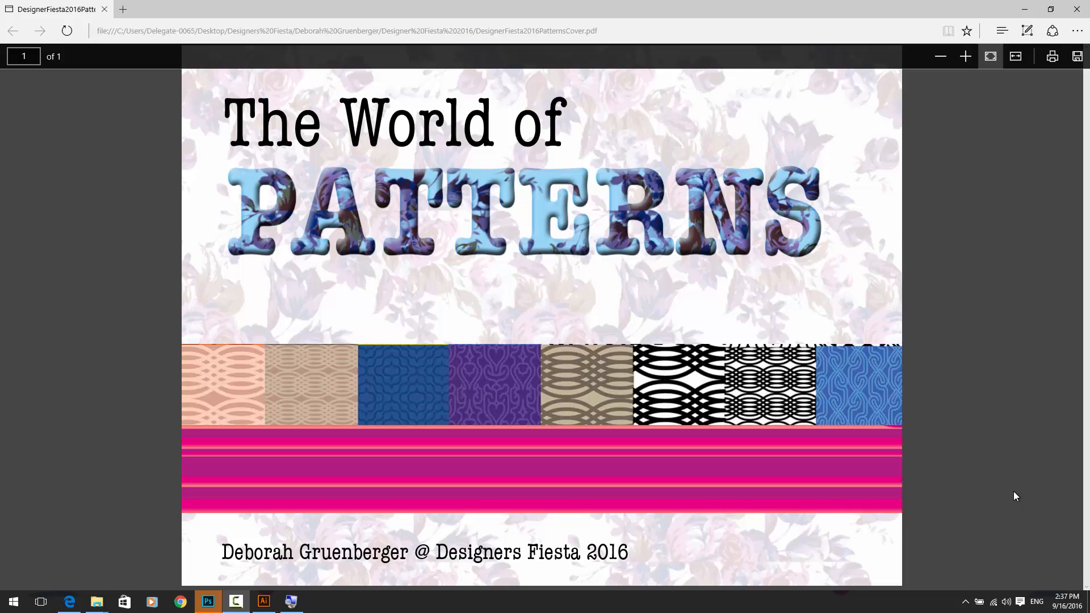
Switch to Photoshop, open Demo4-Grass.psd and Demo3-FlowerTileDone.psd with their embedded profiles, and permanently dismiss the new-library offer
click(1026, 10)
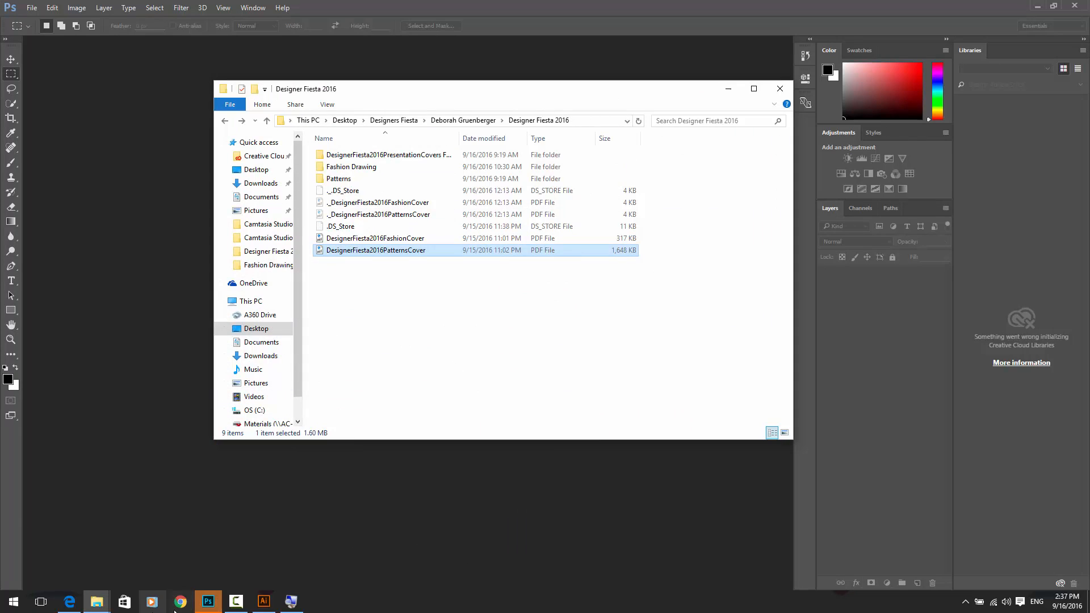
click(208, 601)
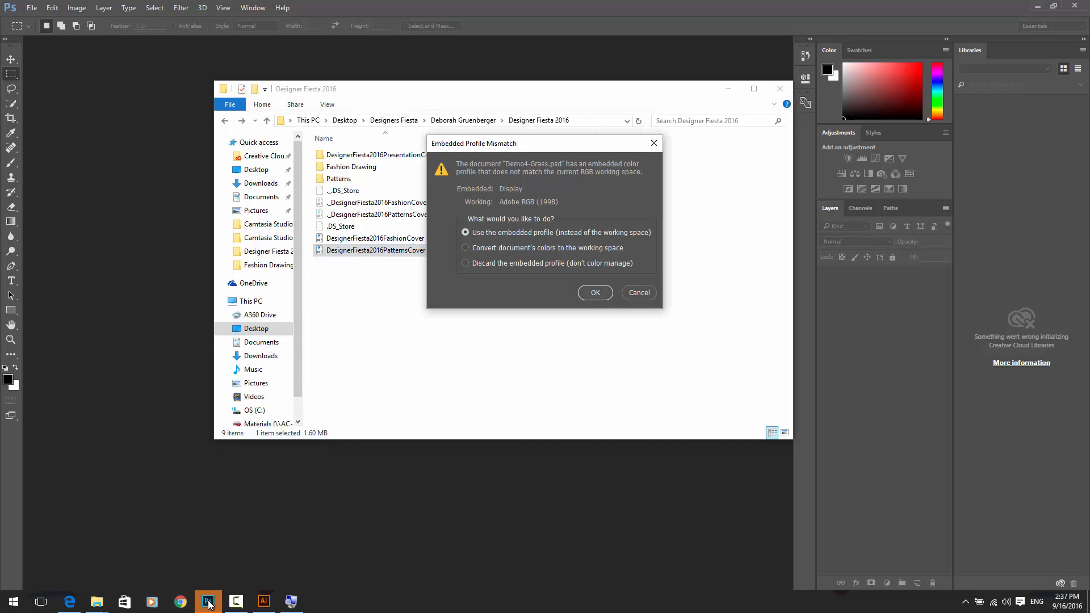
click(605, 293)
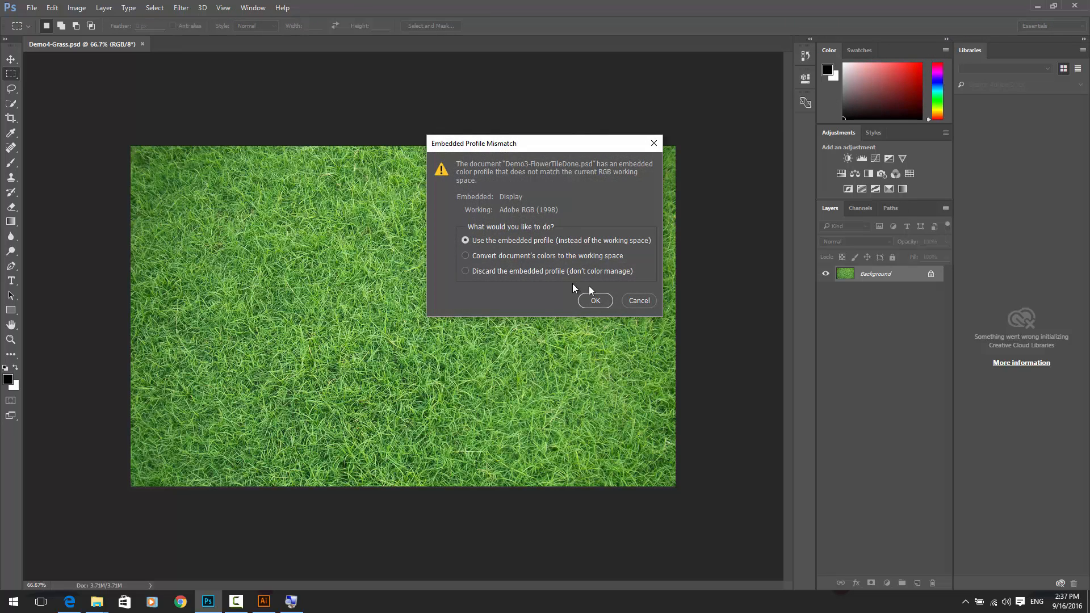
click(596, 300)
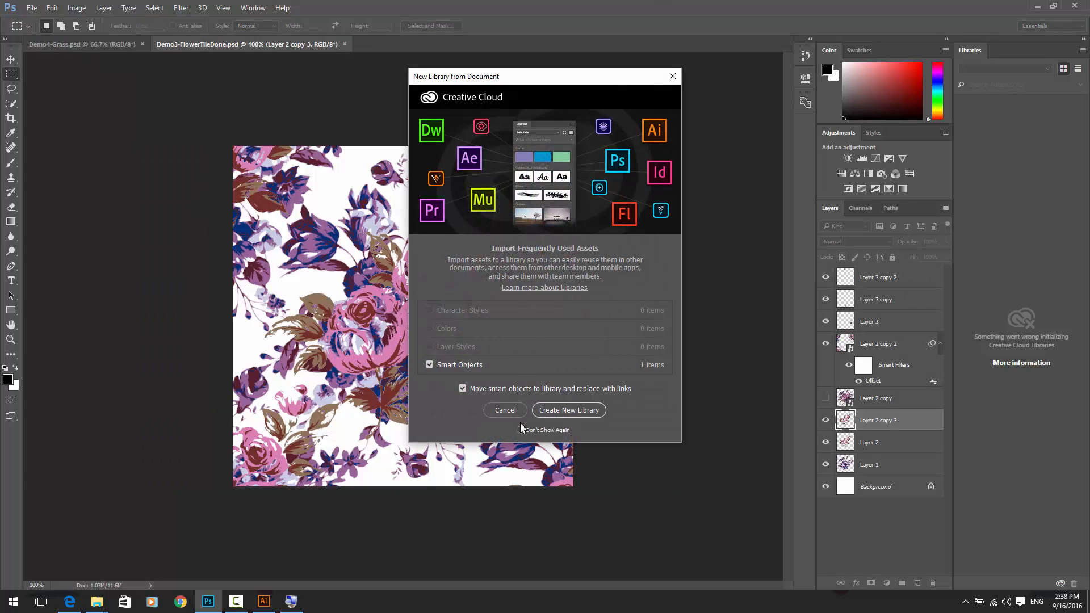
click(519, 430)
click(672, 76)
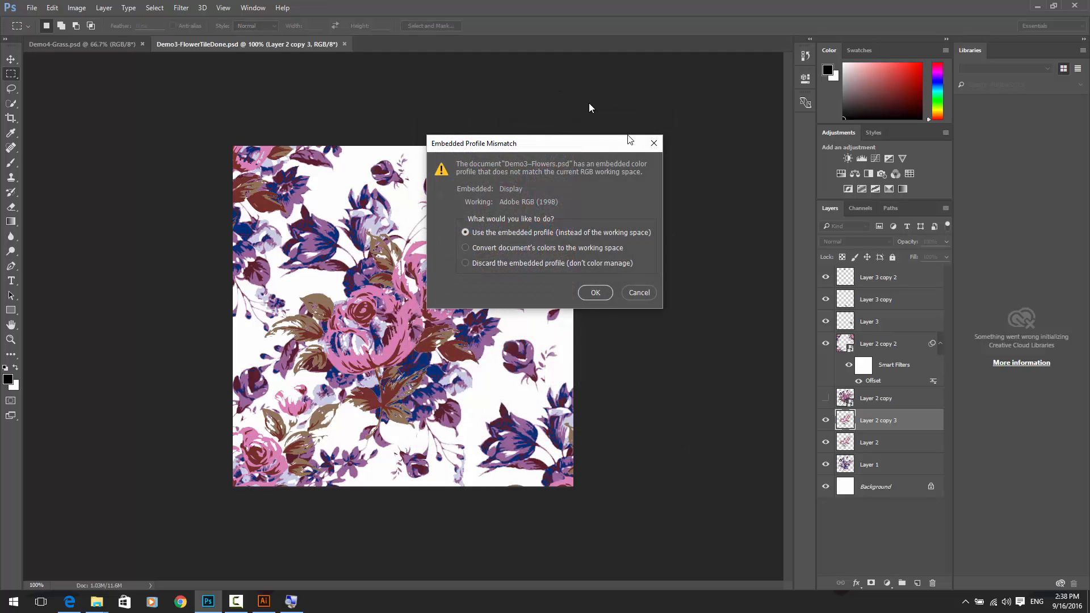
Open Demo3-Flowers.psd and the remaining demo PSDs with their embedded profiles, and leave Demo1-Model.jpg without color management
click(595, 293)
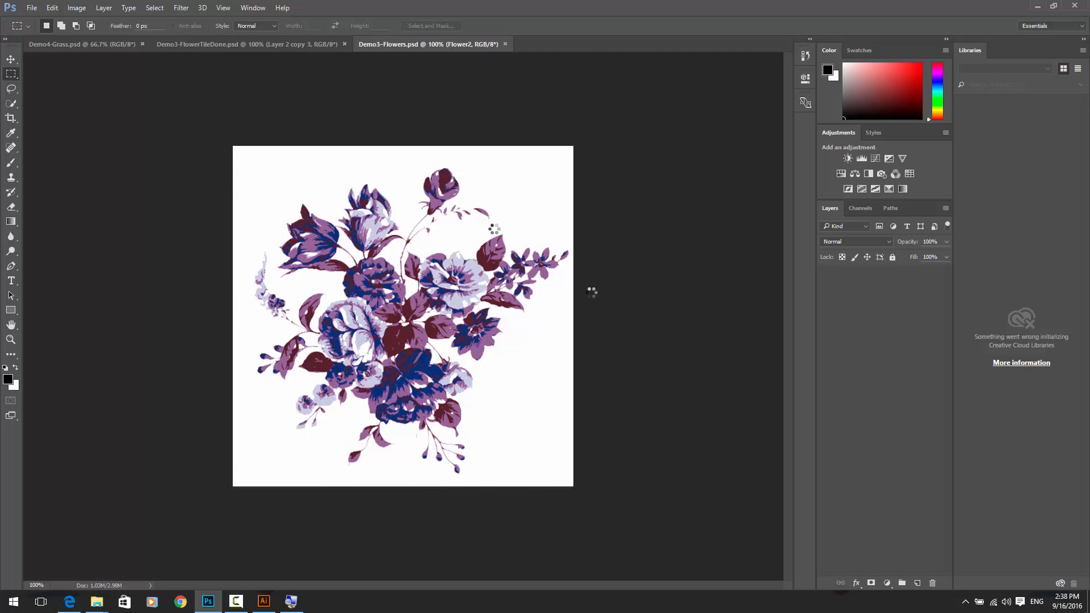
click(619, 286)
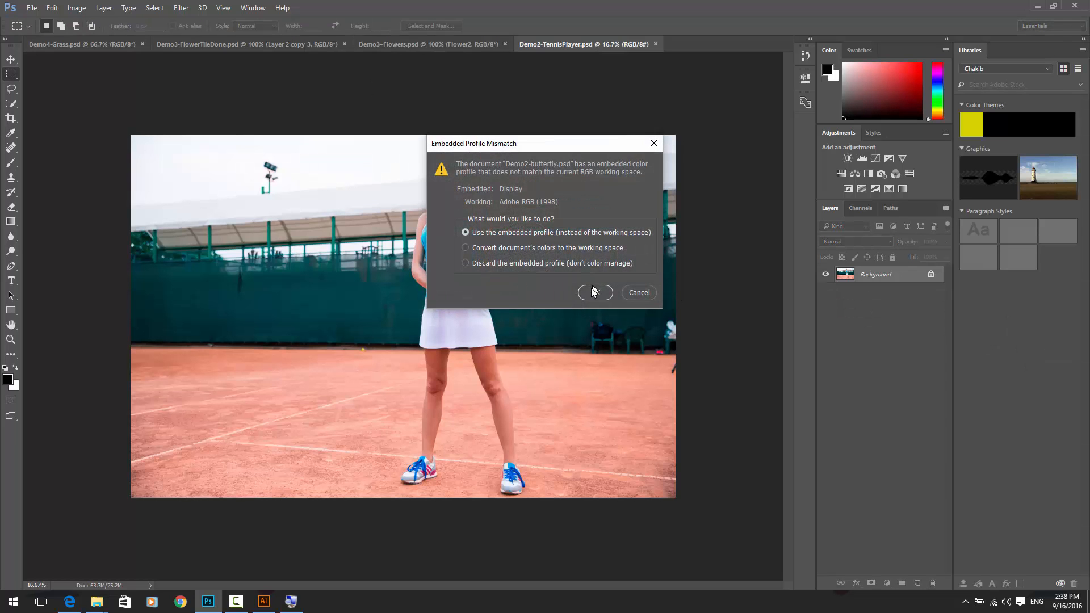
click(590, 289)
click(620, 277)
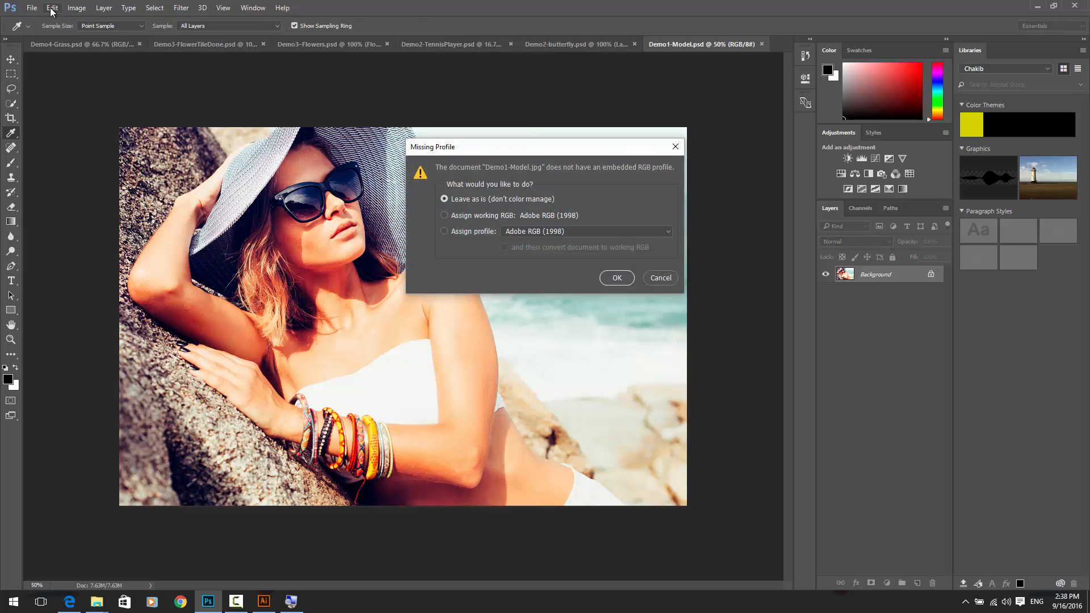
click(615, 278)
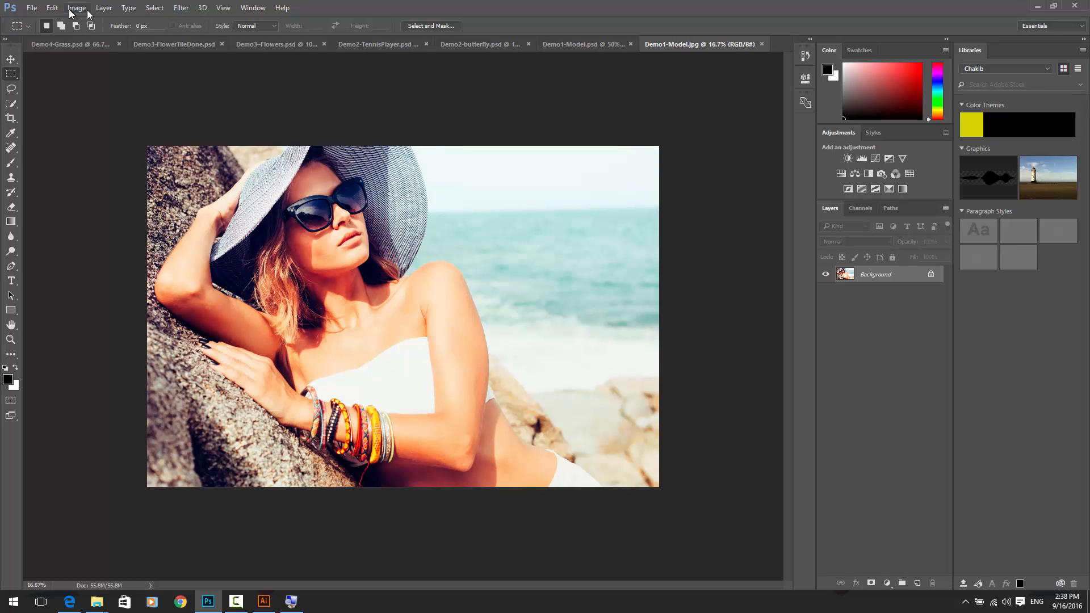
Open Demo1a-PatternOverlay.psd from the Patterns folder, using its embedded color profile
click(40, 8)
click(44, 31)
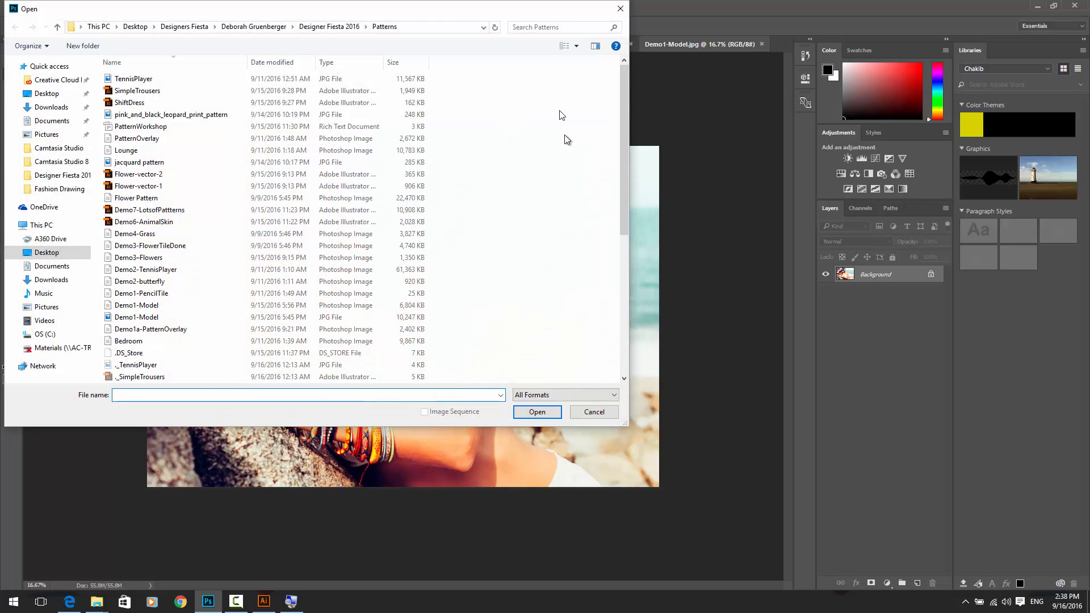
drag(438, 12, 713, 22)
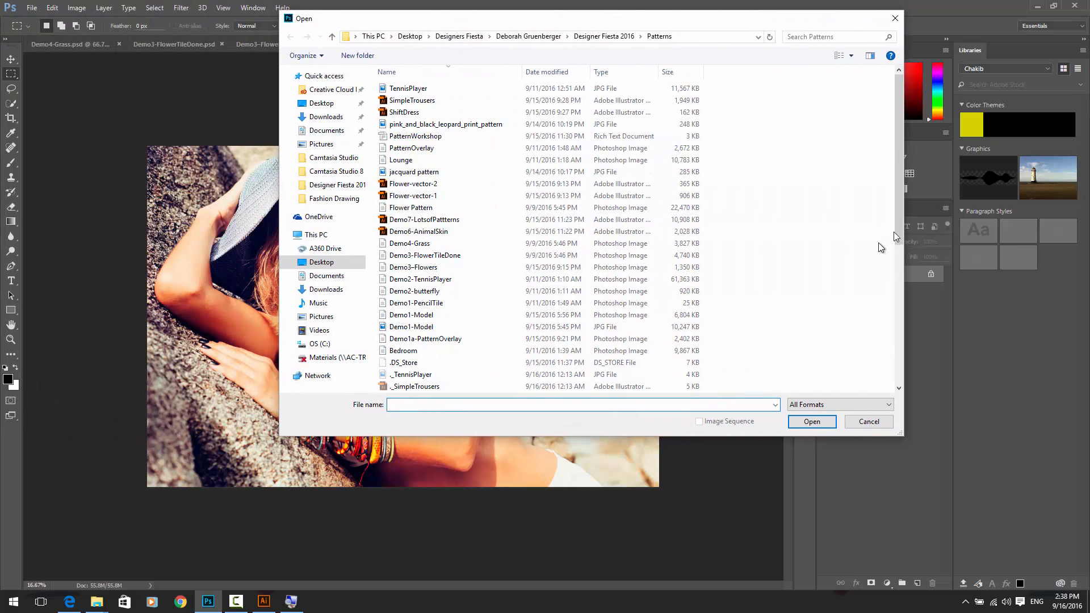
drag(897, 173, 891, 337)
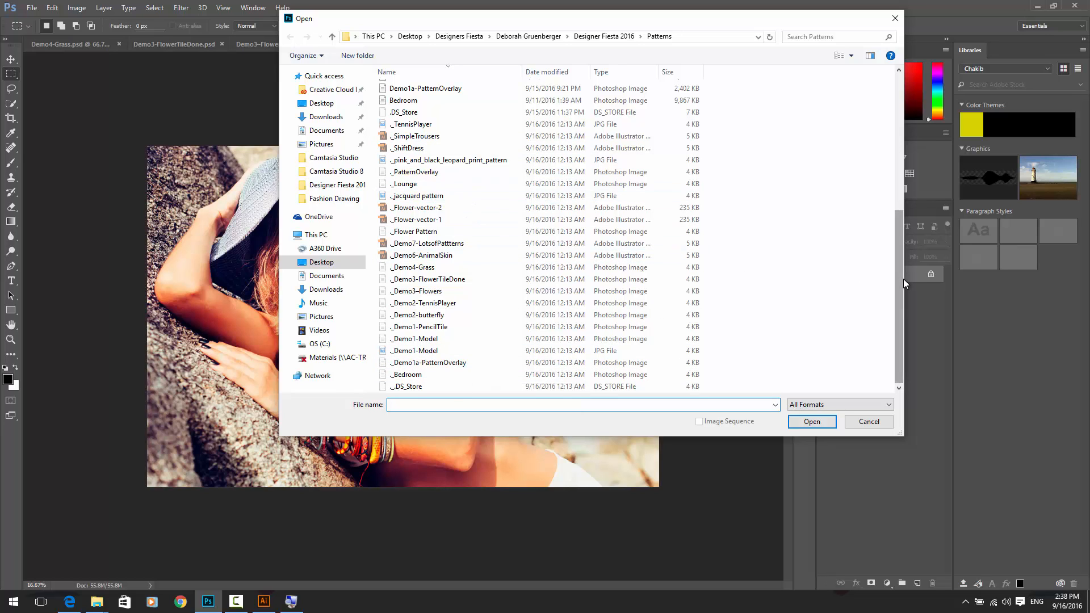
drag(899, 278, 890, 159)
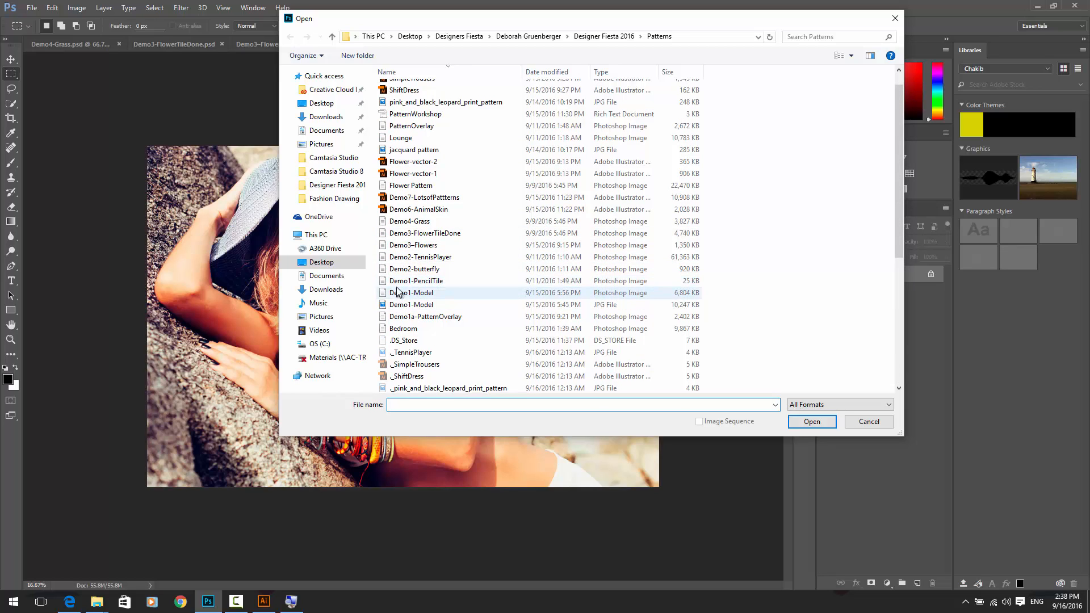
click(399, 317)
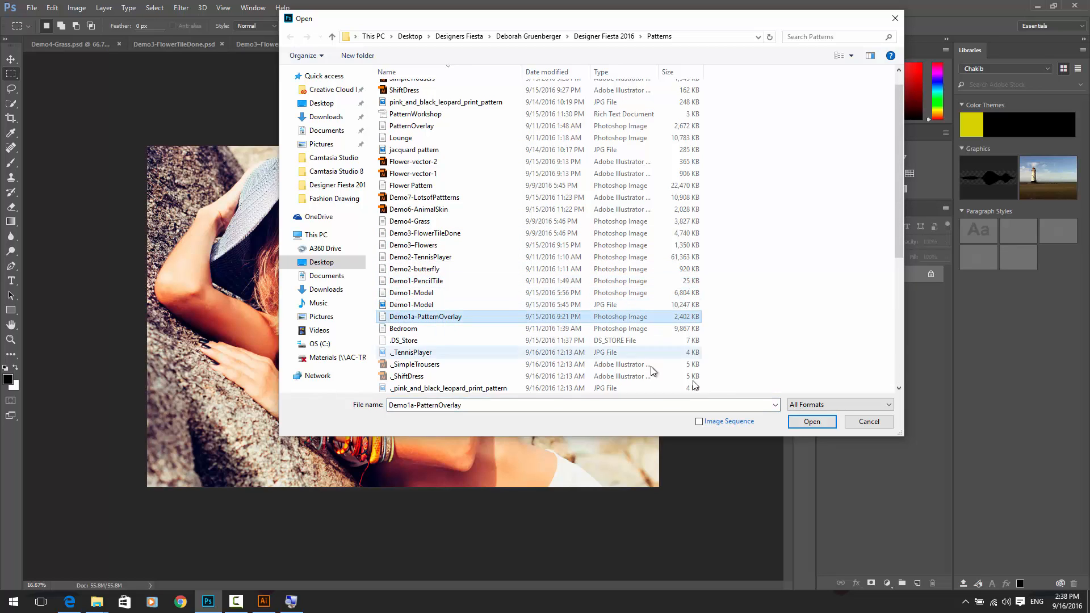
click(822, 424)
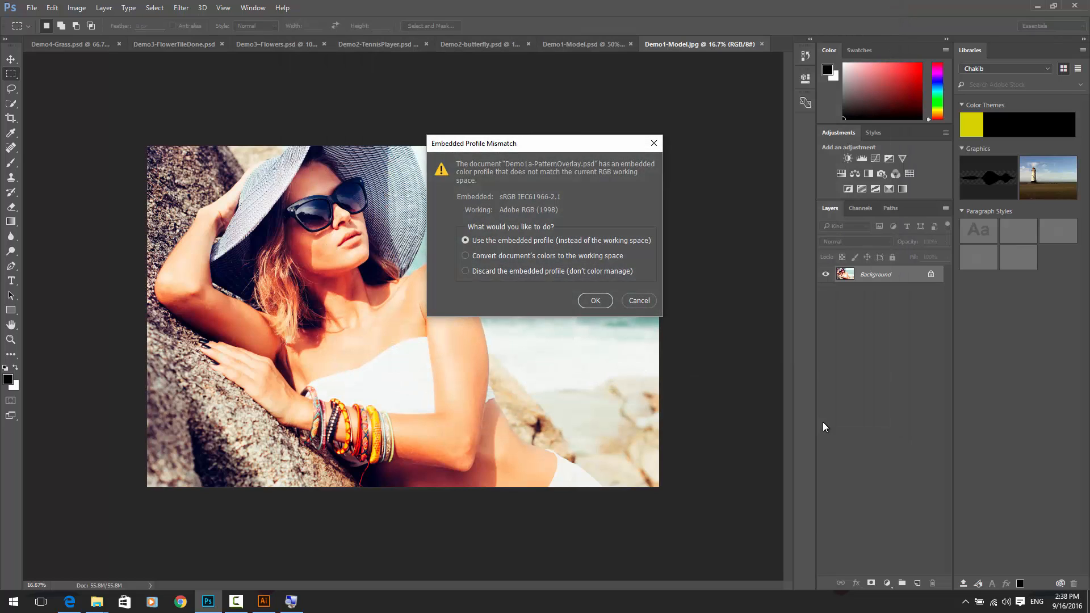
click(595, 301)
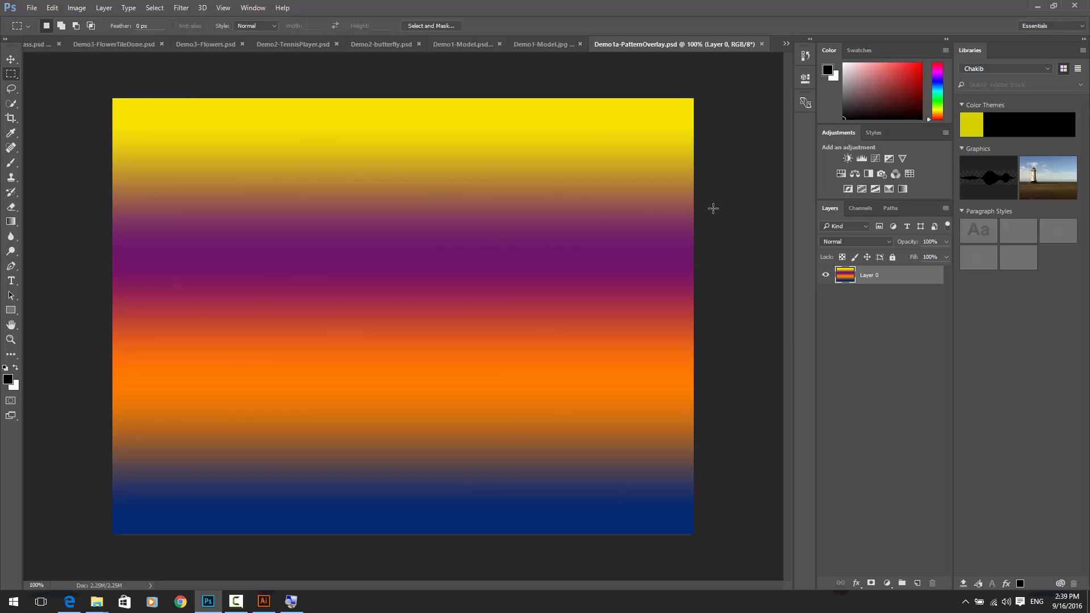
Create a new document 10 pixels wide and 10 pixels high
click(32, 8)
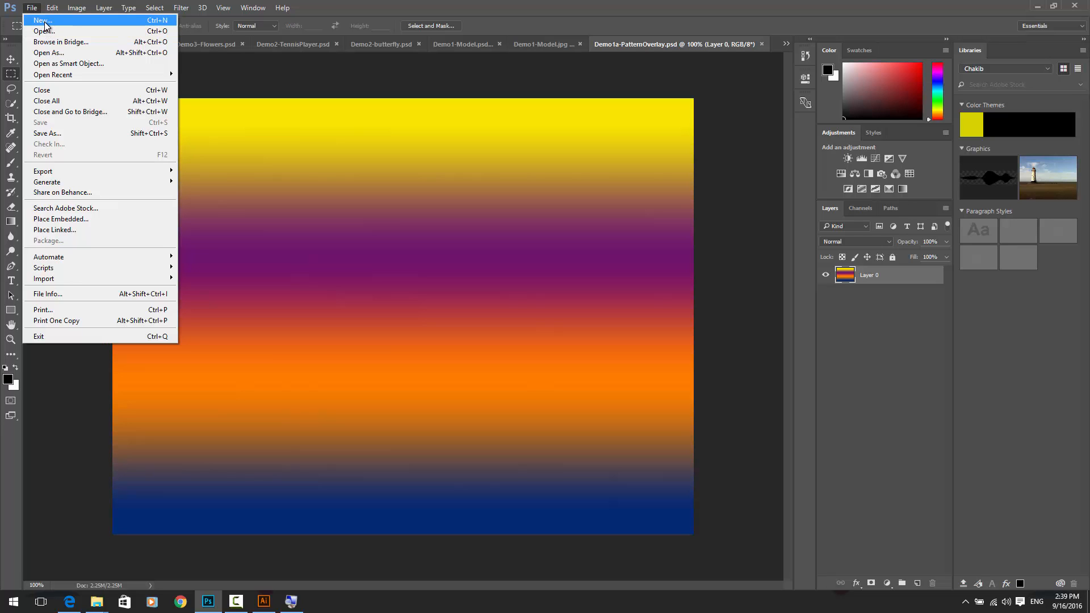
click(45, 25)
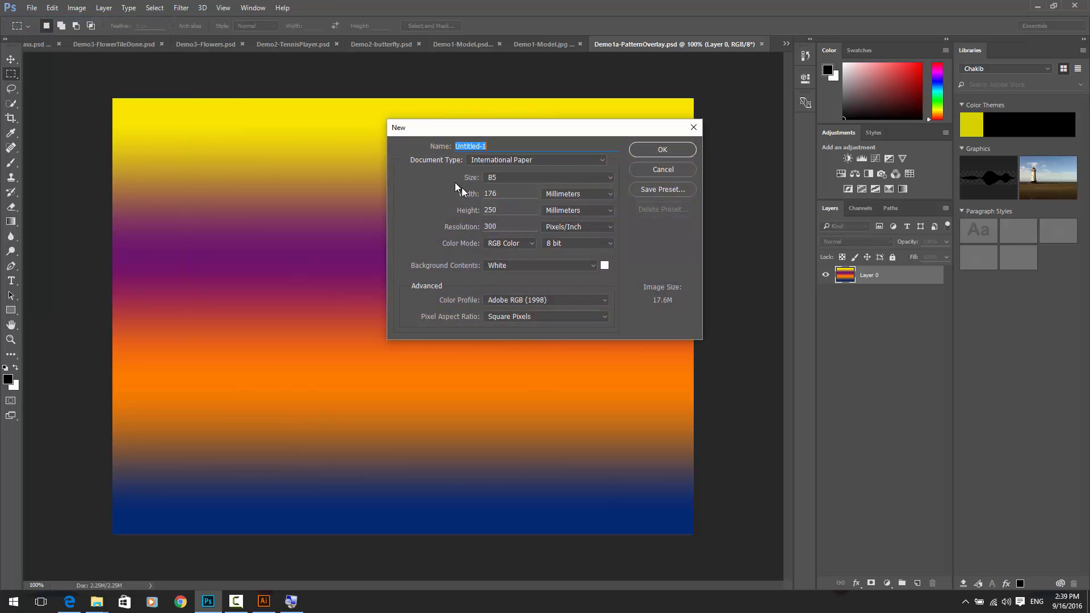
click(608, 193)
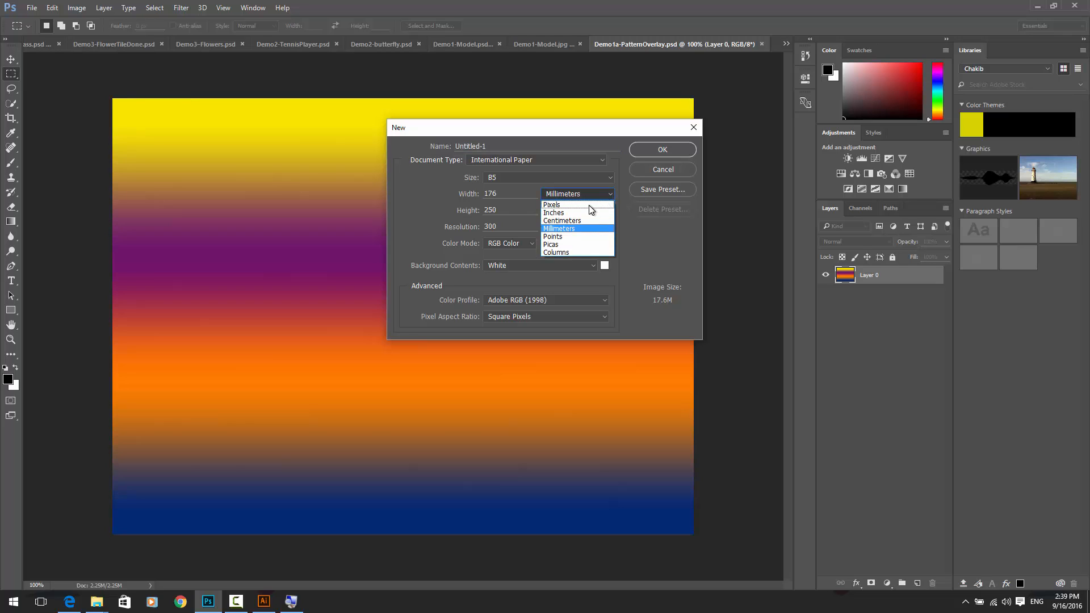
click(589, 205)
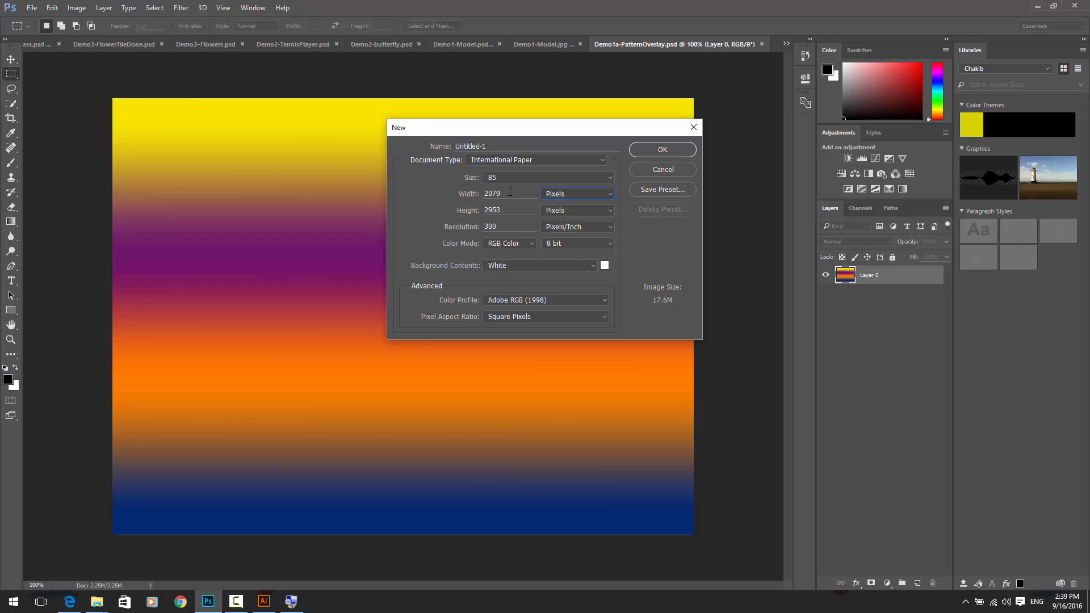
click(464, 193)
text(1010)
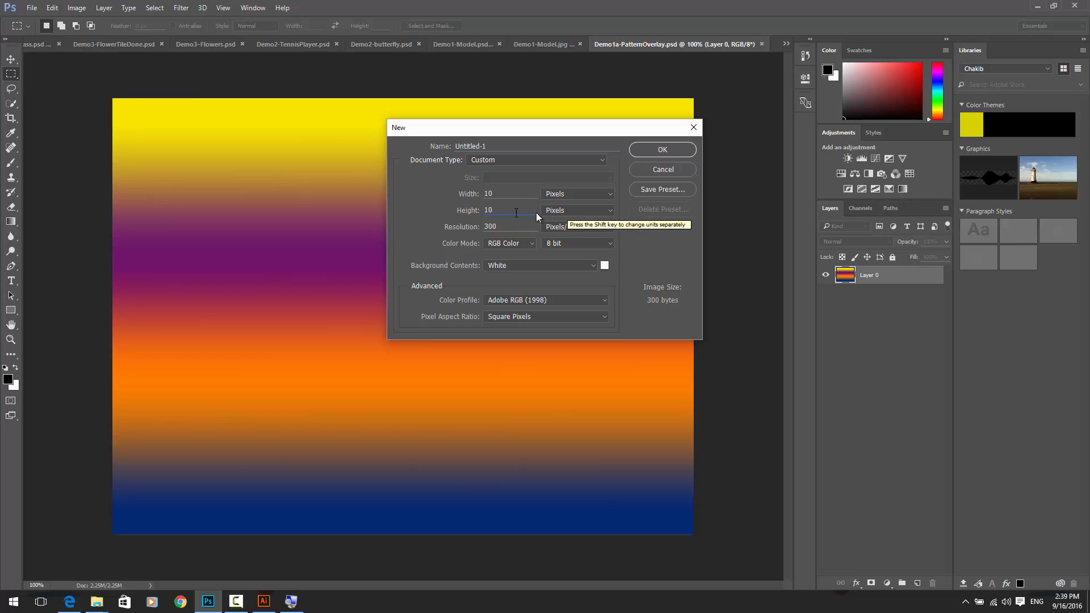
click(648, 148)
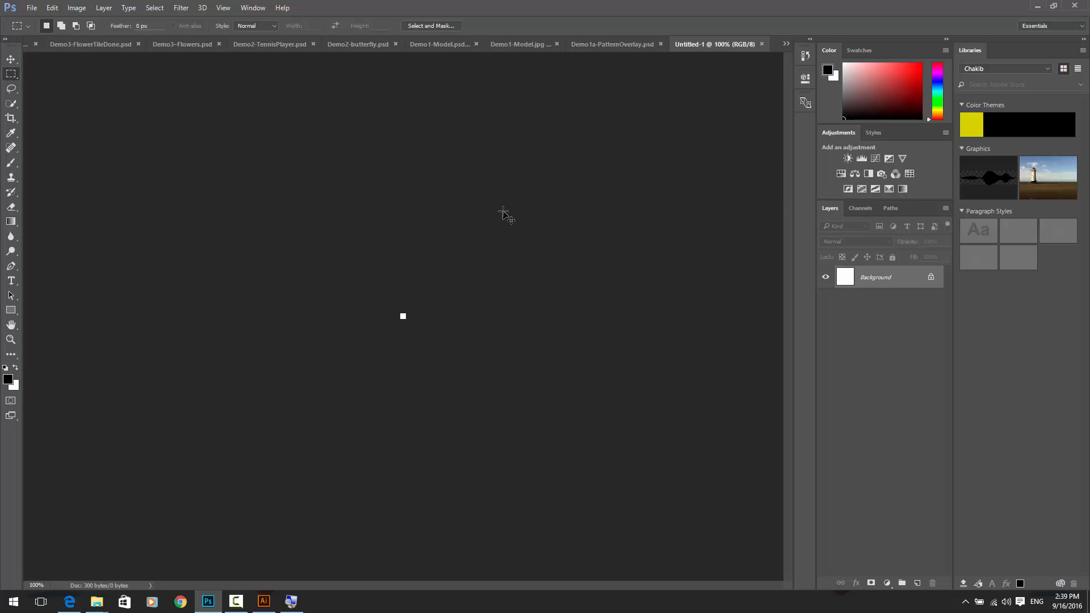
Undock the toolbox into a floating panel beside the enlarged blank canvas
key(ctrl+0)
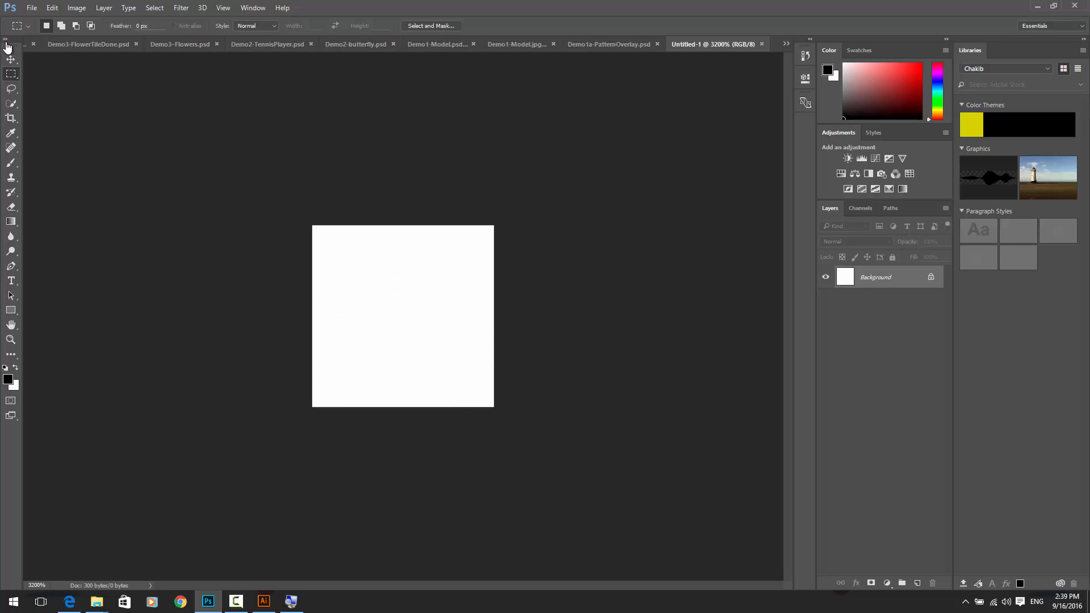
drag(7, 47, 115, 104)
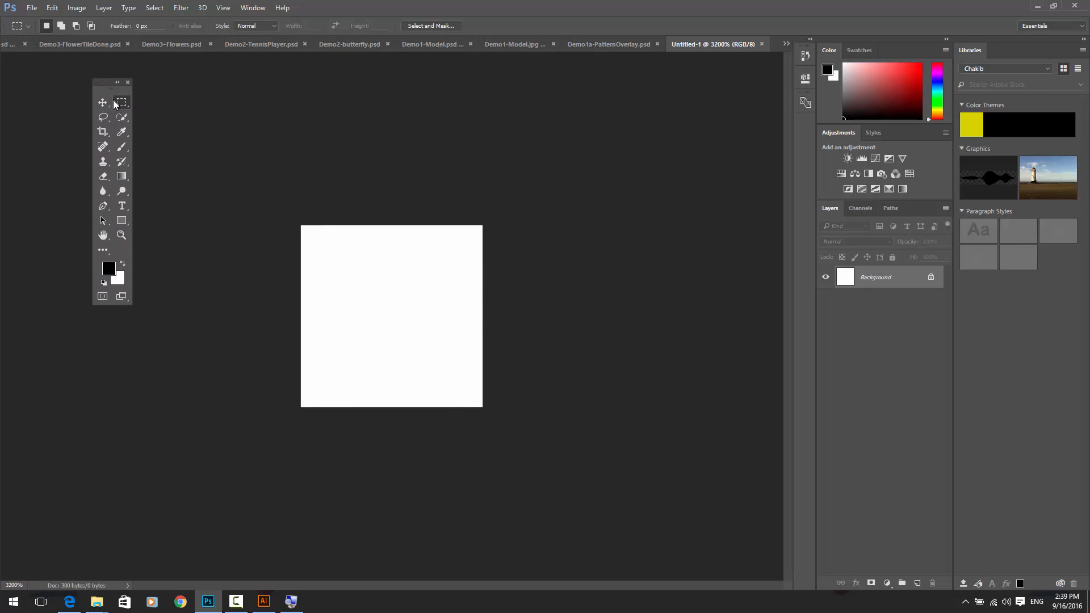
Try a soft black dab with the 13-pixel Brush tool near the canvas's upper-left corner, and undo it
click(121, 149)
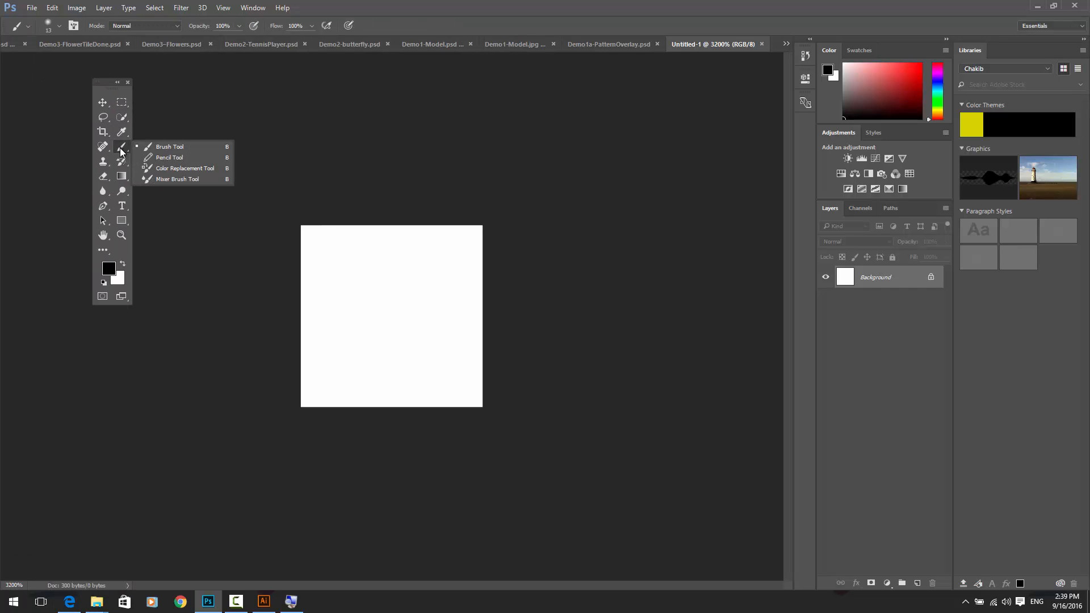
click(170, 146)
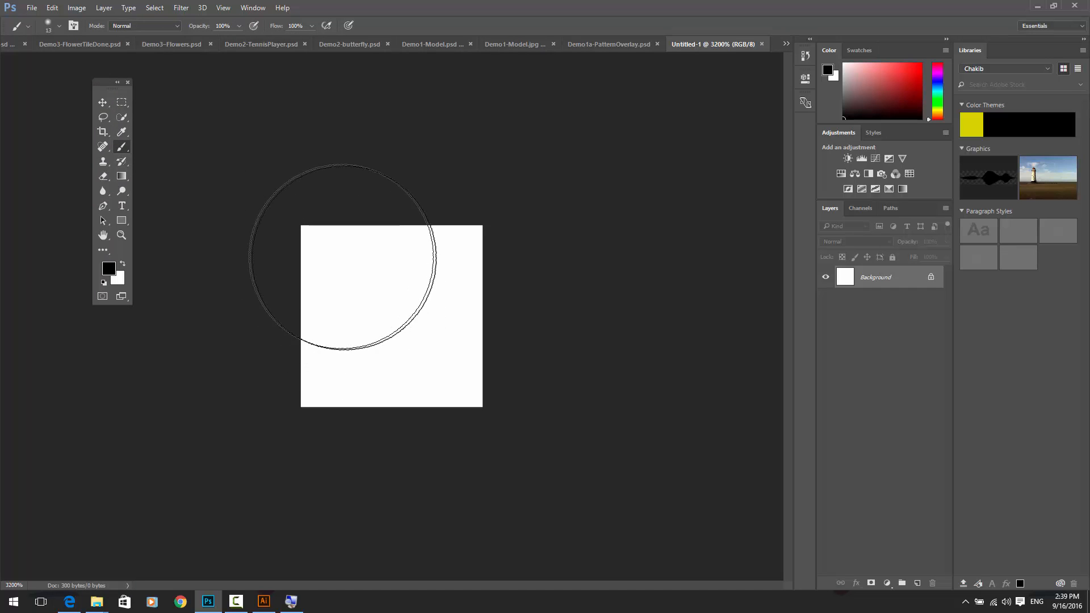
click(343, 257)
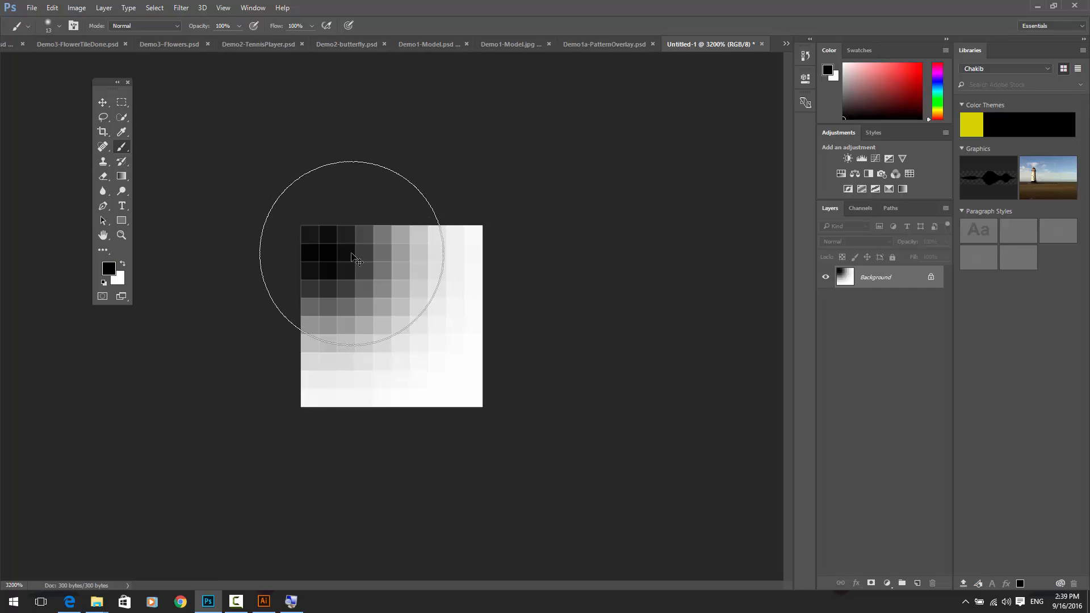
key(ctrl+z)
Reduce the brush to 1 pixel, try a short black stroke in the canvas's upper left, and undo it
key(bracketleft)
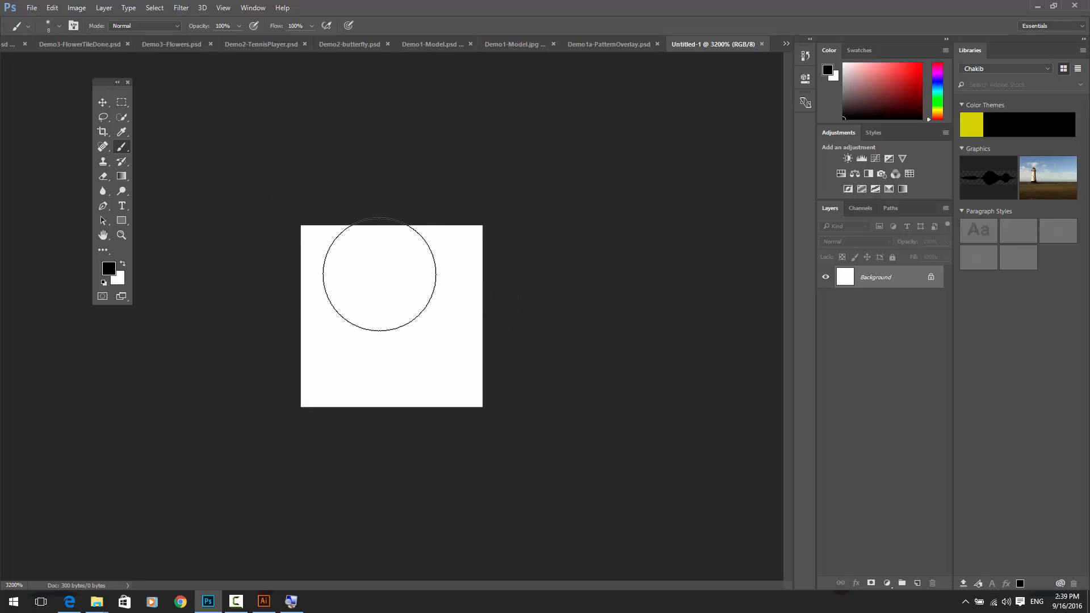
key(bracketleft)
key(bracketleft)
key(bracketleft)
key(bracketleft)
key(bracketleft)
key(bracketleft)
key(bracketleft)
mouse_move(336, 257)
mouse_down()
mouse_move(363, 279)
mouse_move(346, 287)
mouse_move(360, 277)
mouse_up()
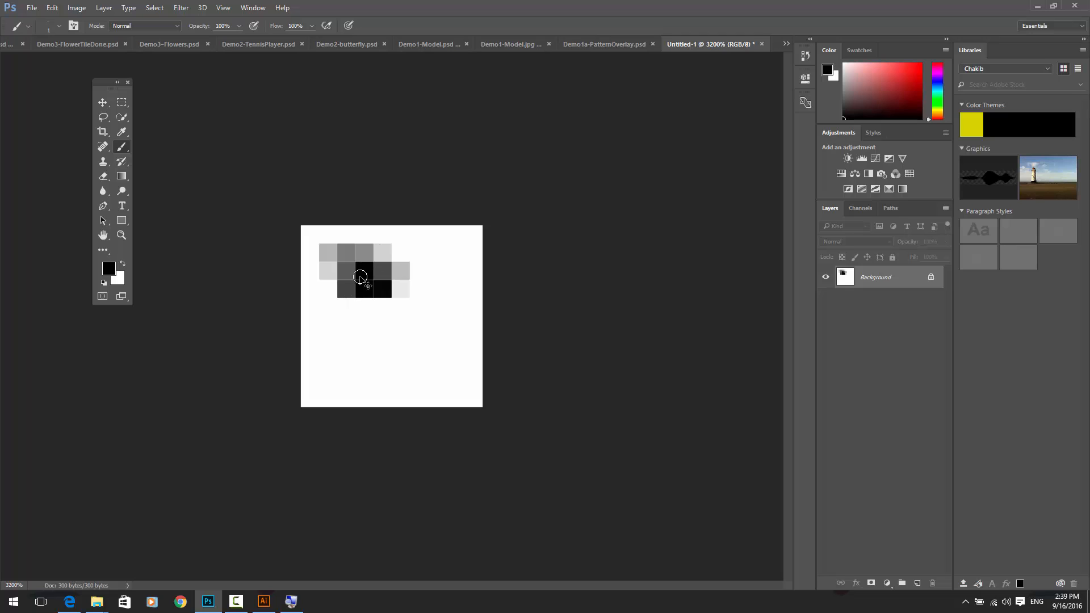
key(ctrl+z)
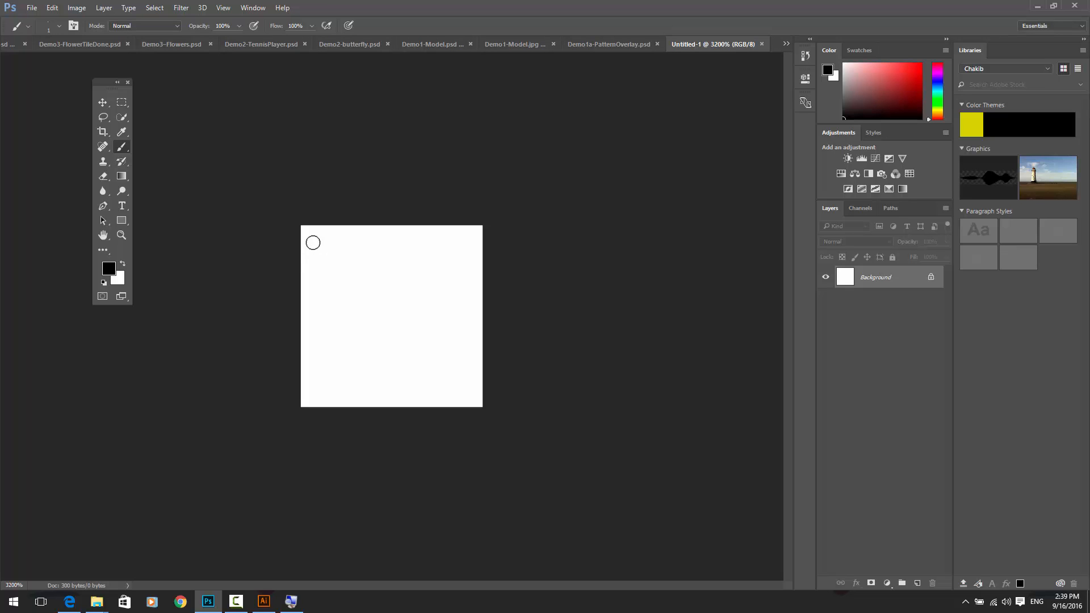
With the 1-pixel Pencil tool, draw a black stepped line: five pixels along the top-left edge, down the fifth column, and along the bottom to the right edge
right_click(120, 150)
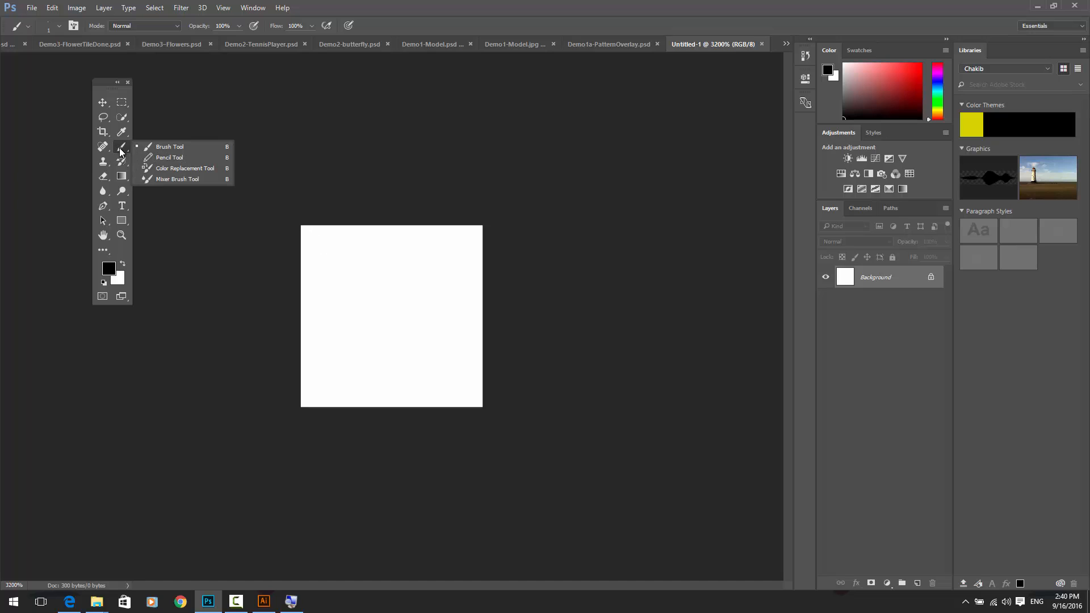
click(159, 158)
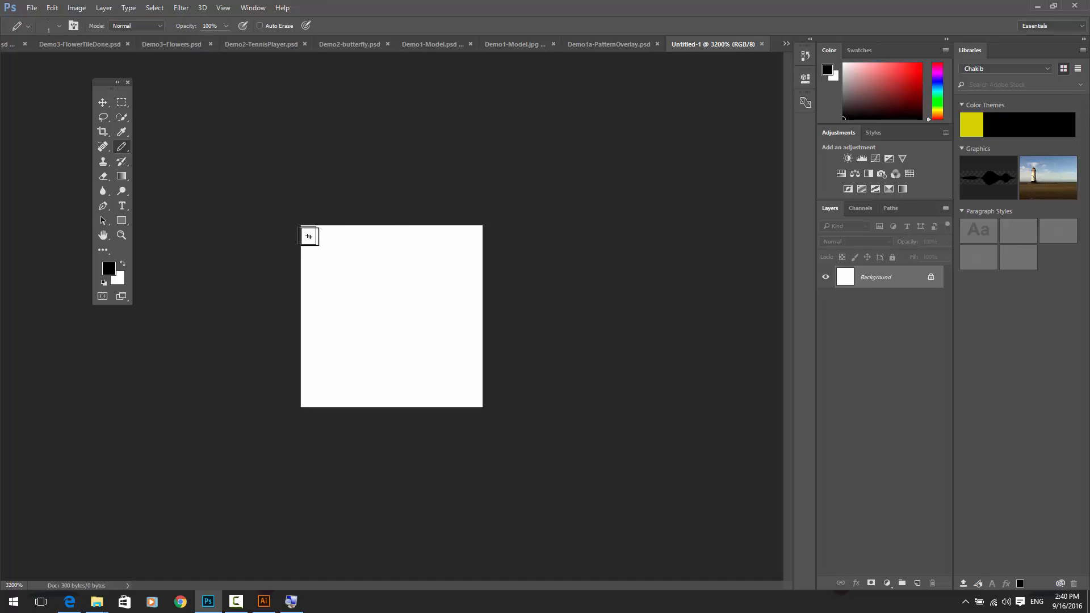
click(310, 235)
drag(310, 235, 386, 234)
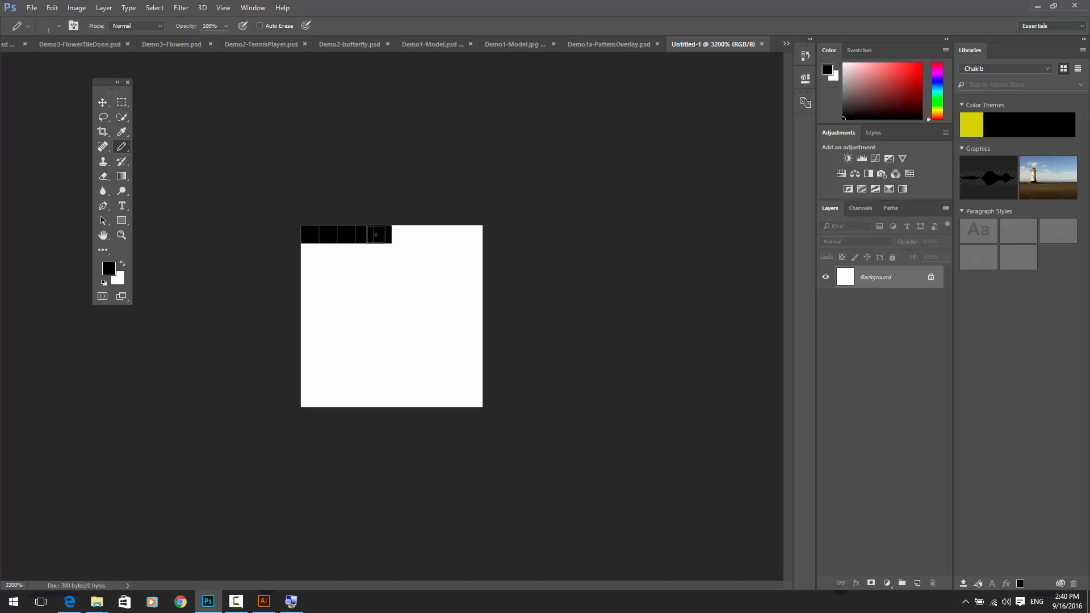
mouse_move(383, 234)
mouse_down()
mouse_move(387, 409)
mouse_move(388, 399)
mouse_move(475, 399)
mouse_up()
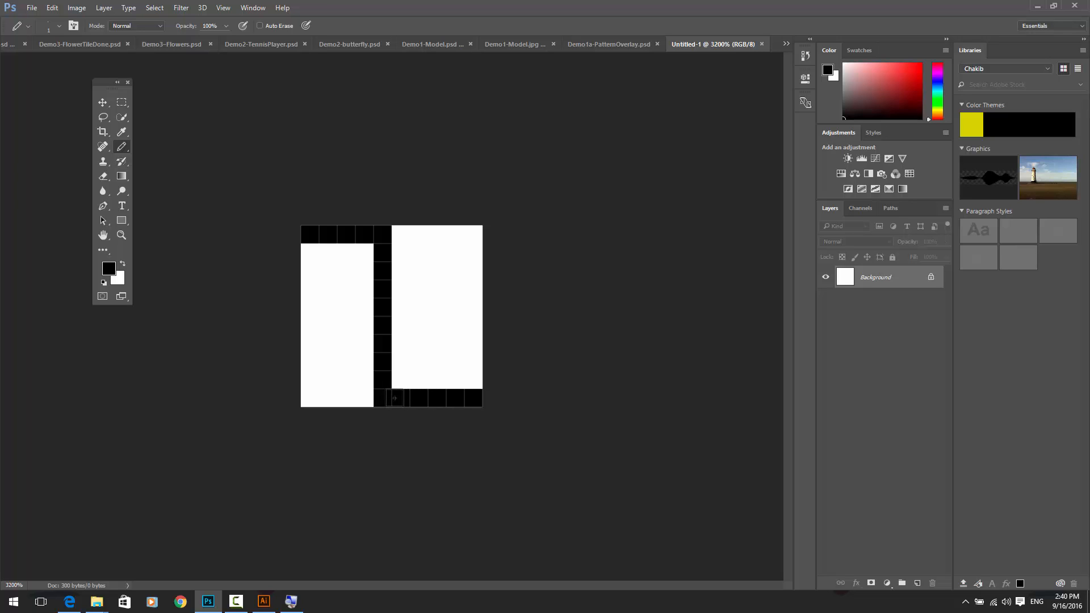
drag(395, 398, 387, 396)
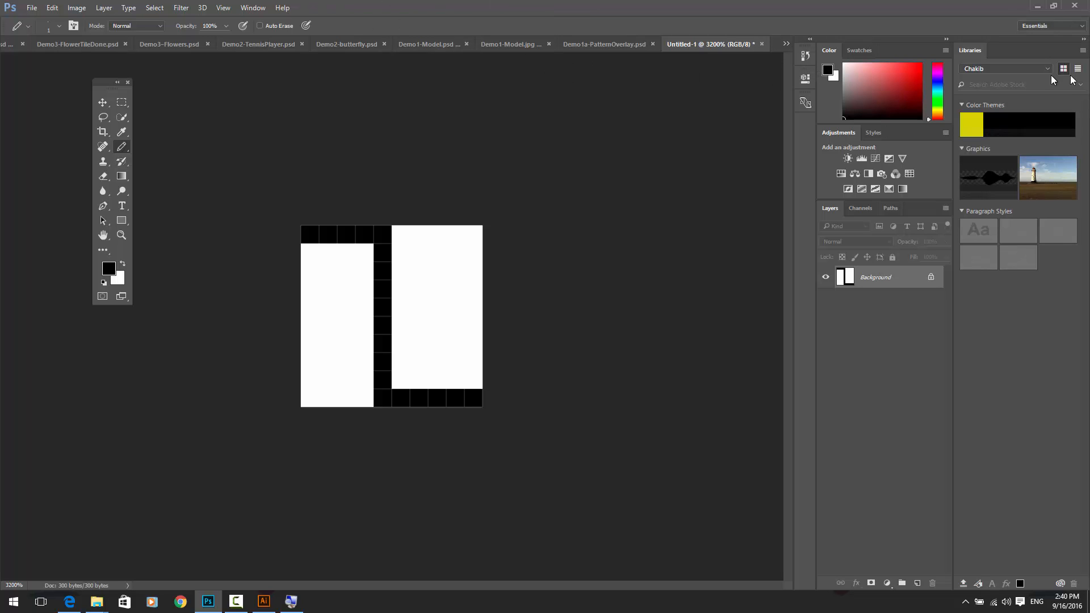
Collapse the Libraries panel and undock Layers into a floating panel beside the canvas
click(1083, 39)
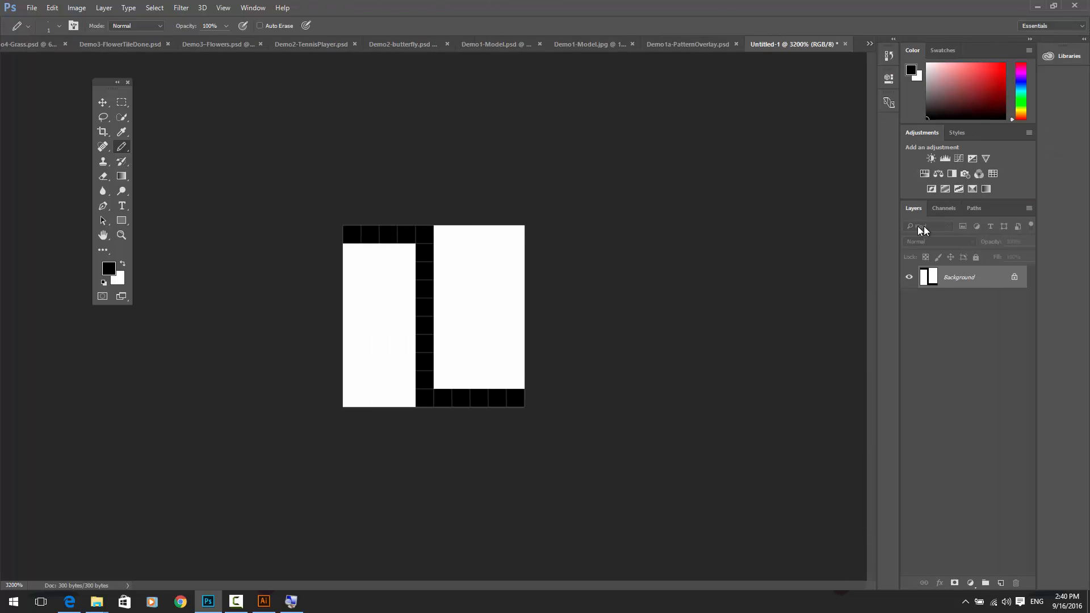
drag(914, 210, 727, 180)
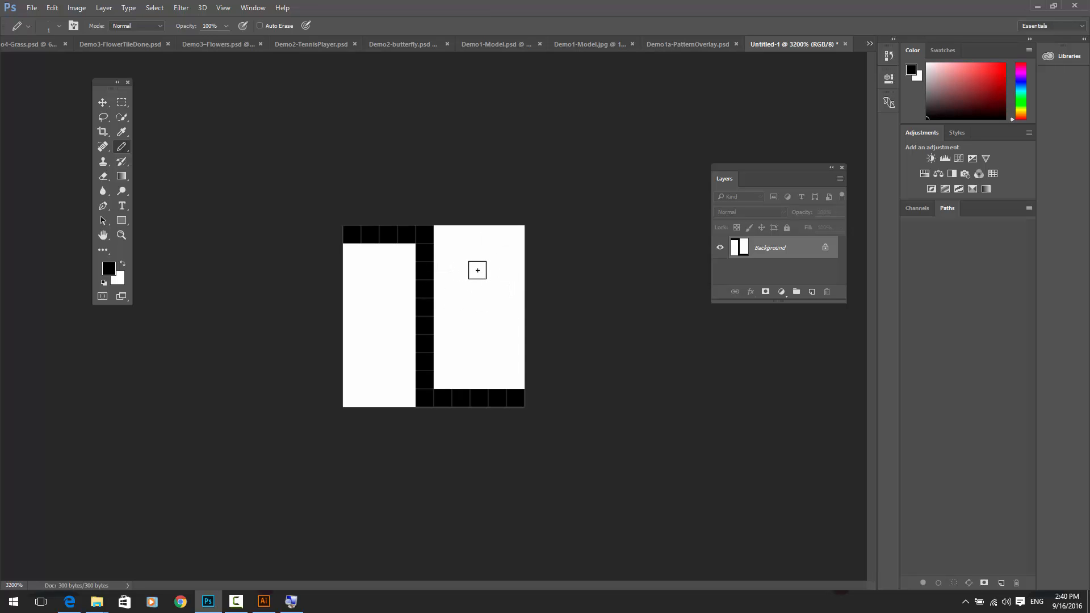
Define the black-and-white tile as a pattern named Pattern 1
click(103, 7)
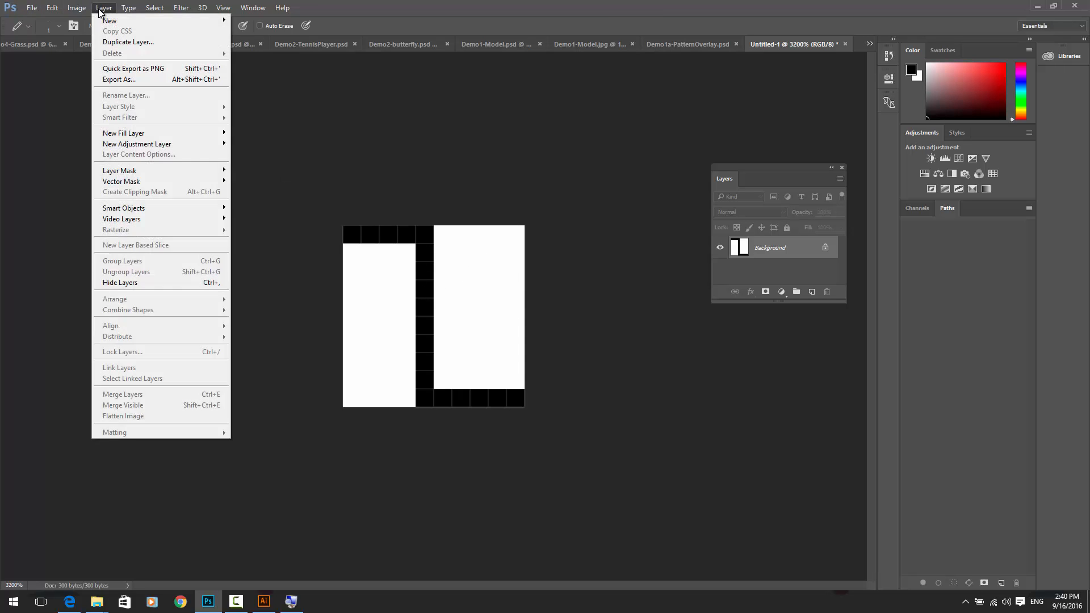
mouse_move(76, 7)
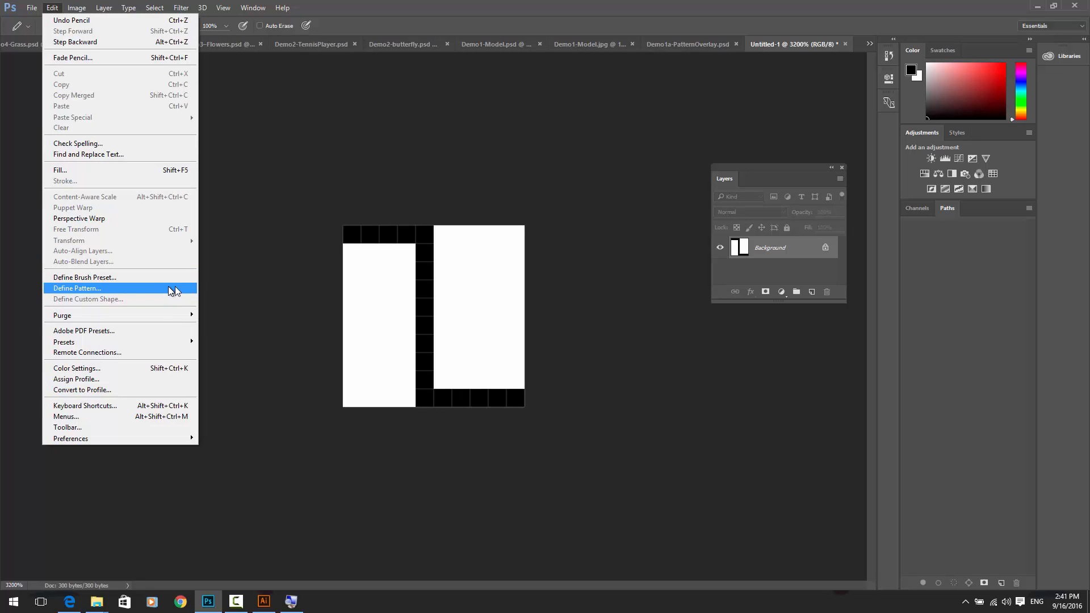
click(125, 288)
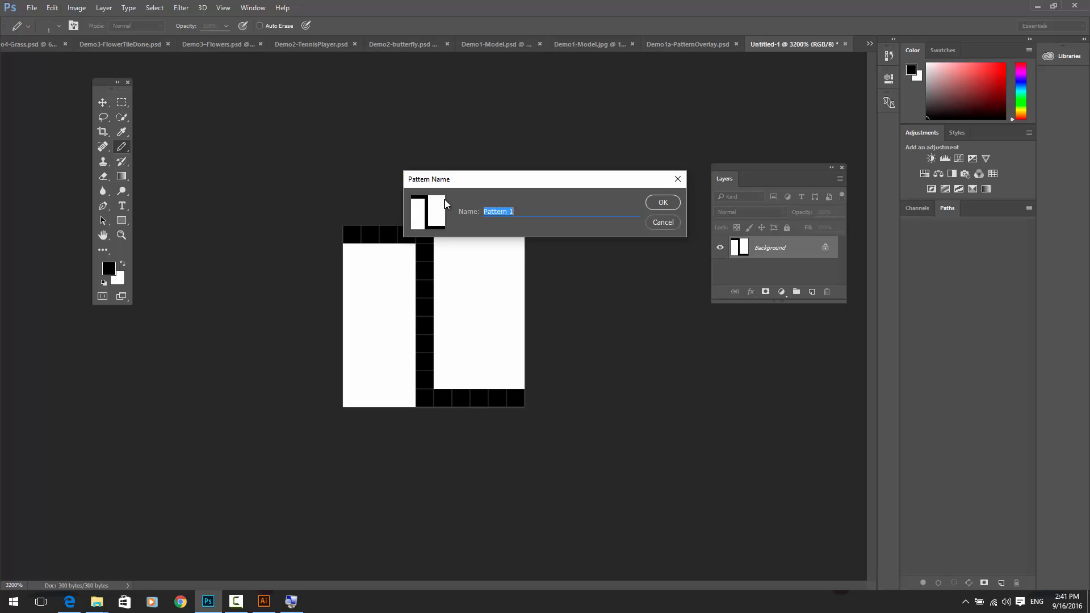
click(665, 205)
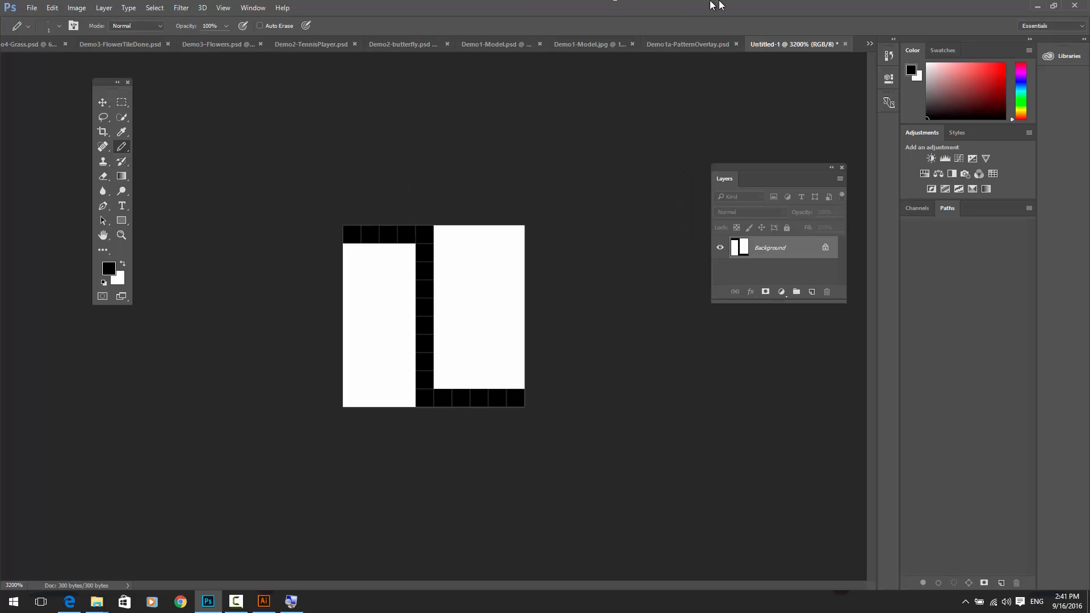
Switch to the Demo1a-PatternOverlay.psd document and select the Pattern Stamp tool
click(690, 51)
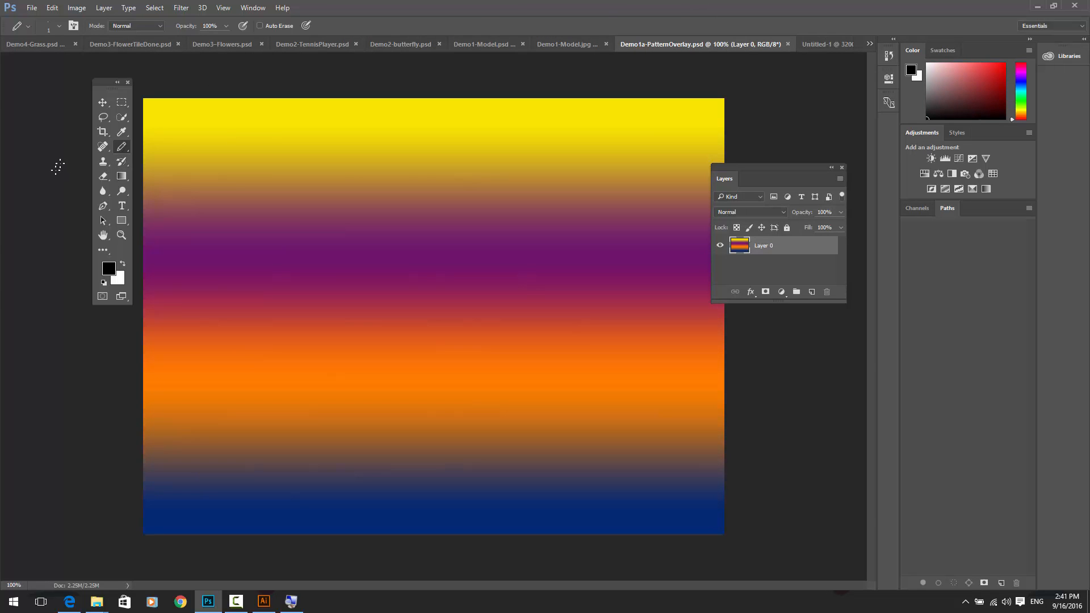
drag(103, 164, 152, 172)
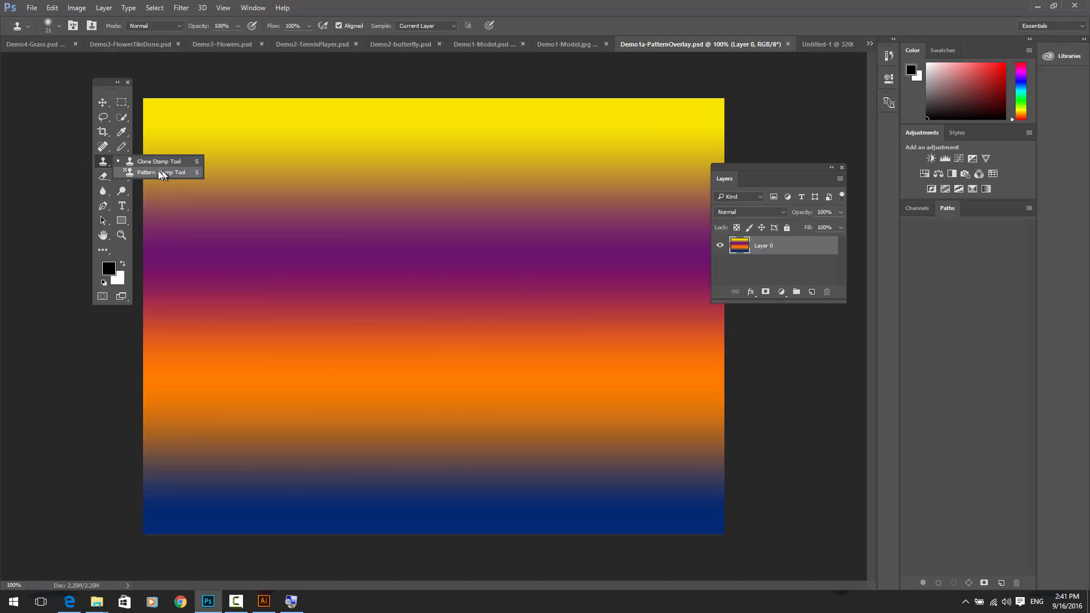
click(145, 172)
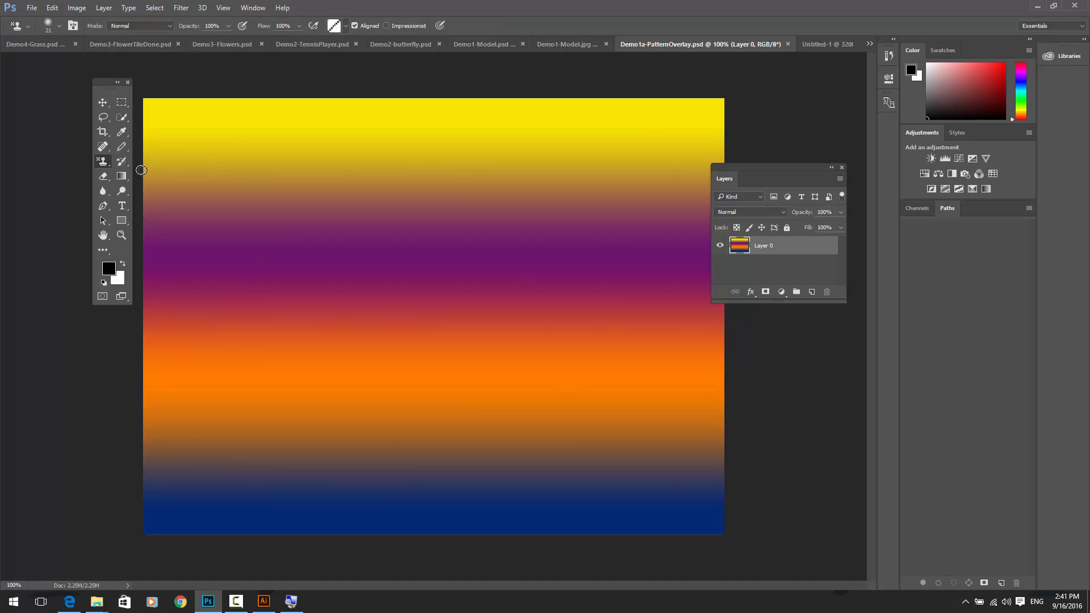
right_click(102, 164)
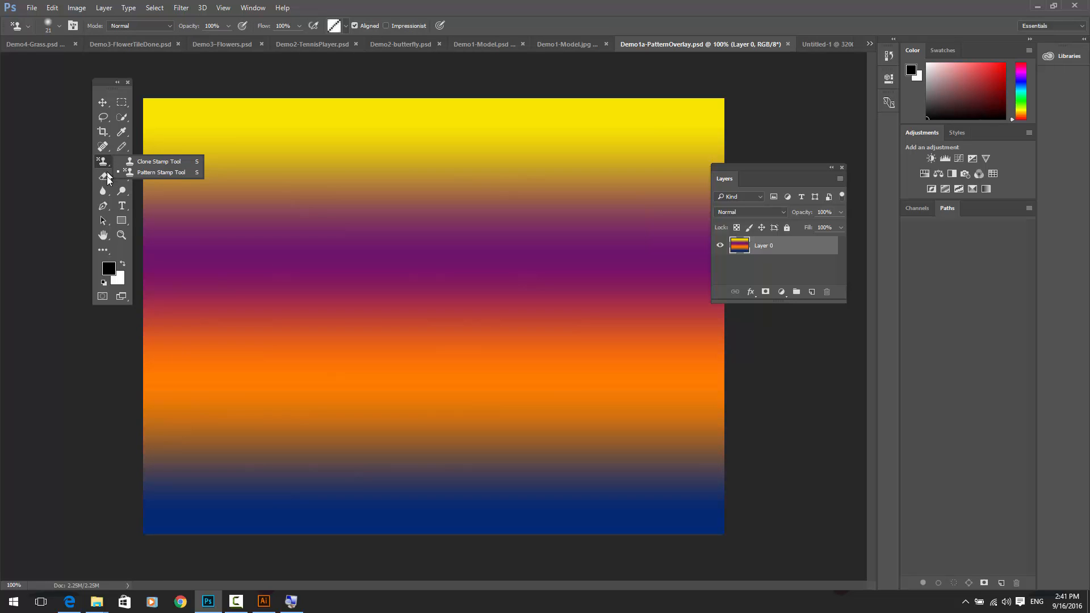
Switch to Windows Magnifier, dismiss its options, and magnify the screen to 150%
click(291, 601)
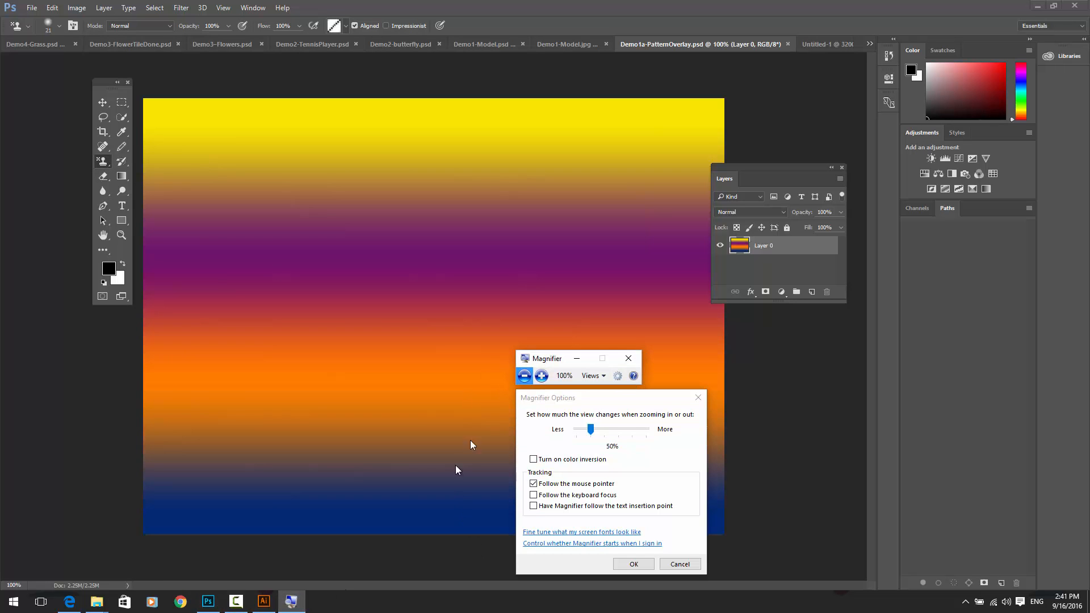
click(698, 398)
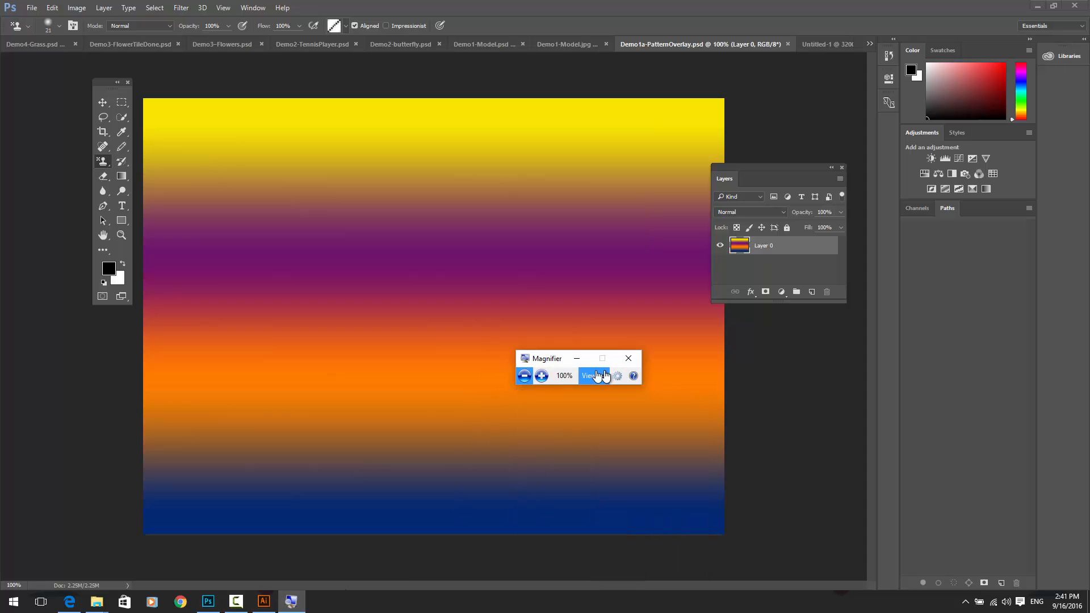
click(541, 376)
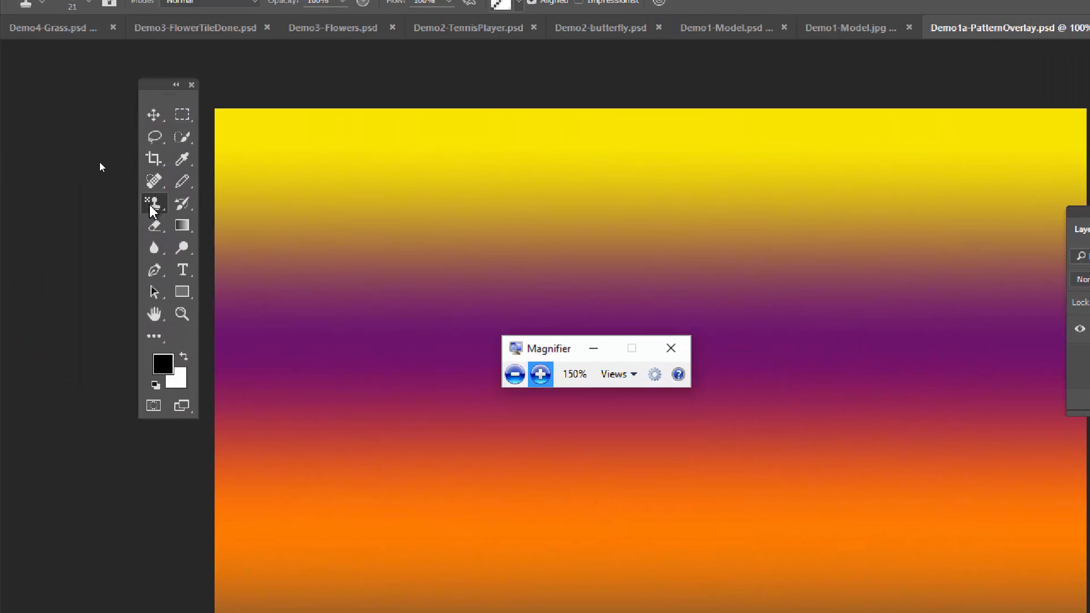
click(80, 181)
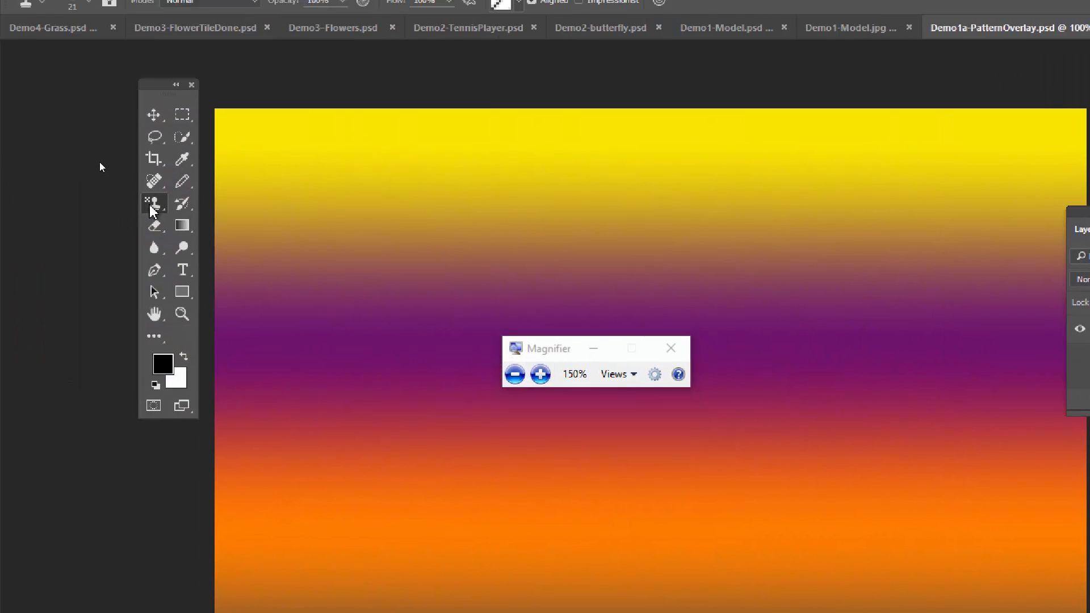
Keep the Pattern Stamp tool active and enlarge its brush to 70 pixels
right_click(152, 209)
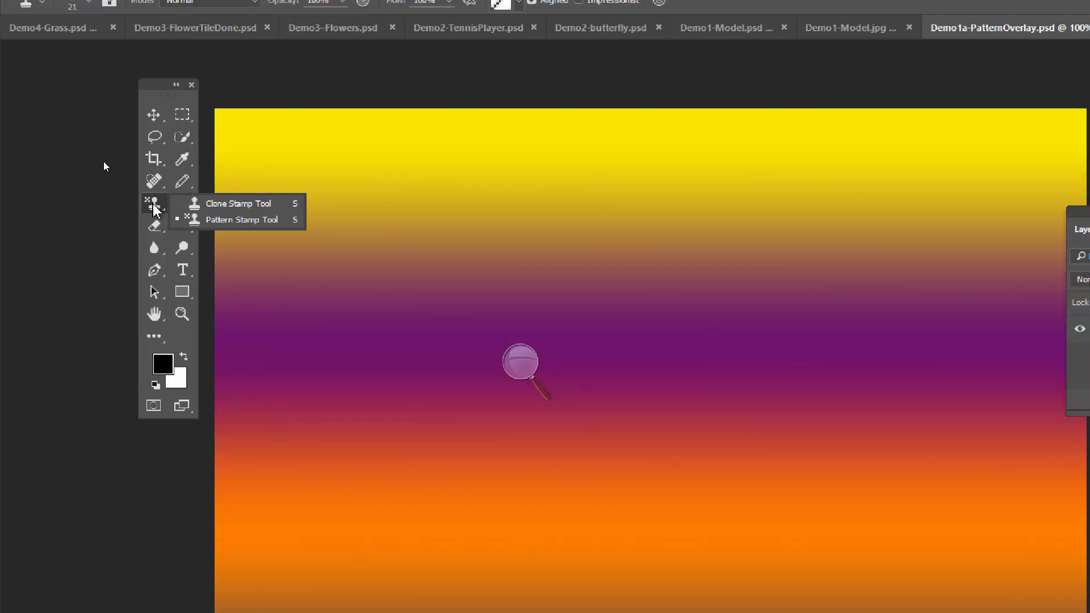
click(209, 222)
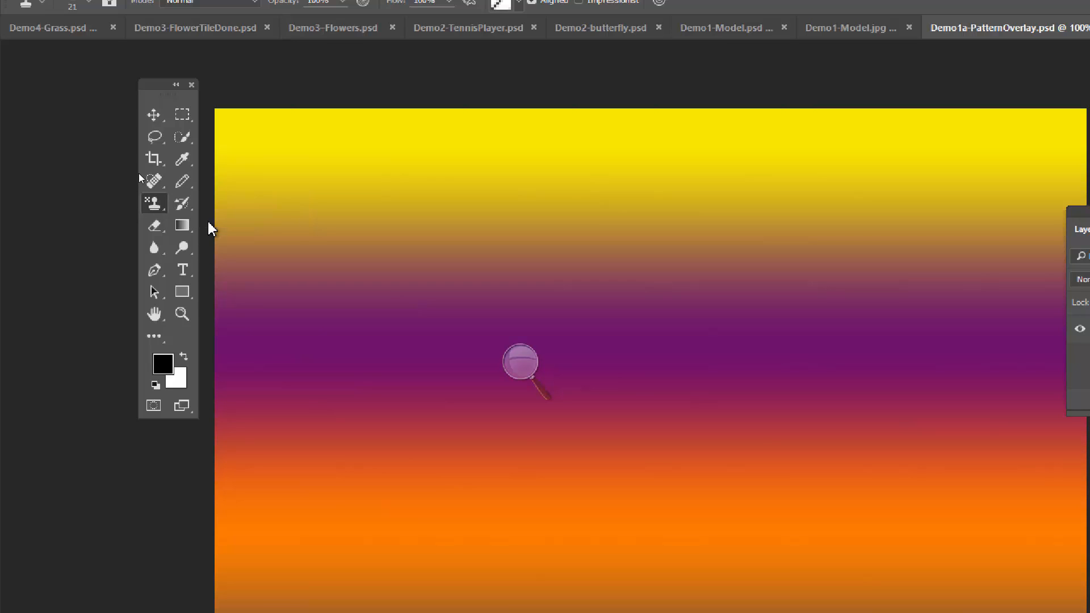
right_click(153, 205)
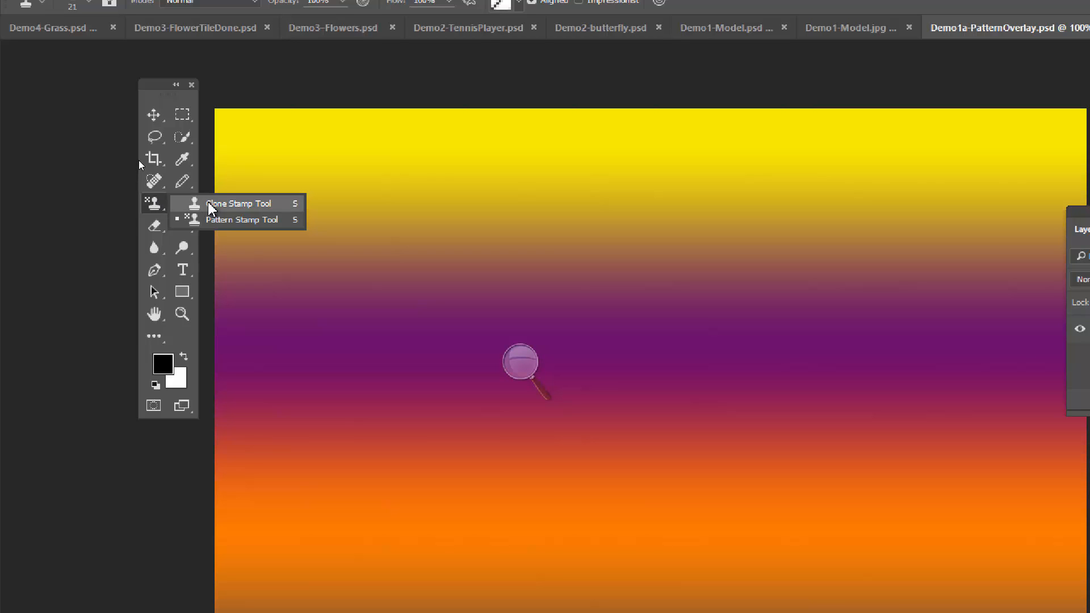
click(222, 220)
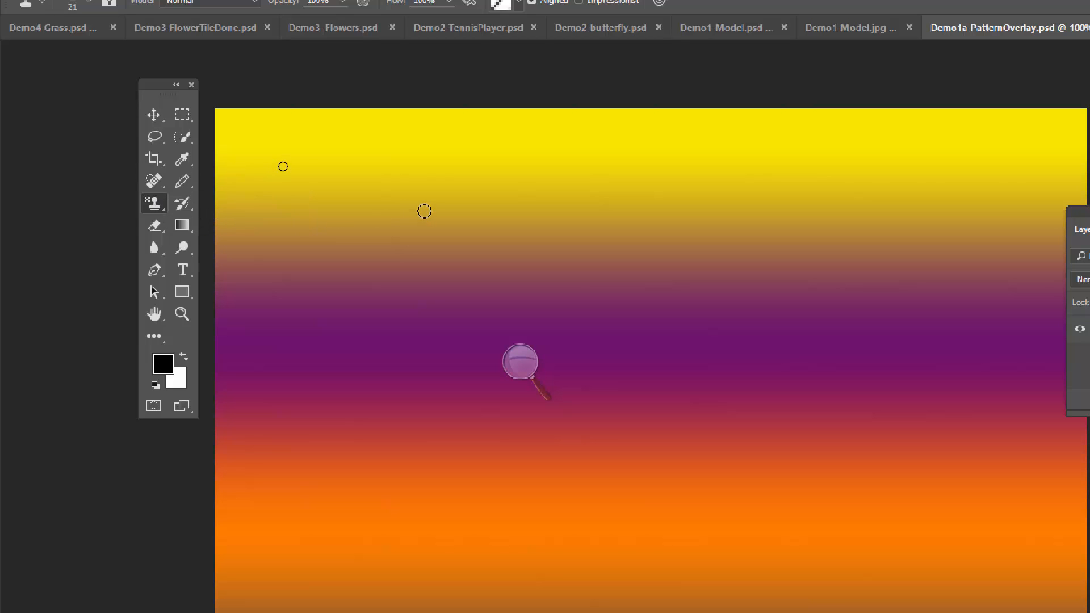
key(bracketright)
key(bracketright)
key(bracketright)
key(bracketright)
key(bracketright)
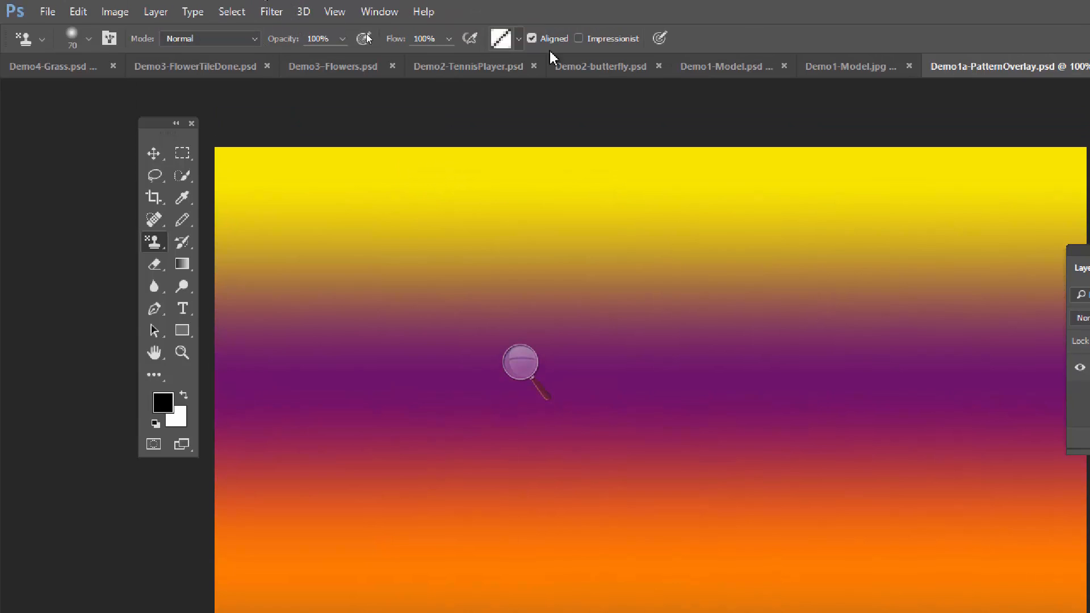
Choose the new black-line tile pattern, try stamping it across the upper part of the gradient, and revert the file
click(518, 38)
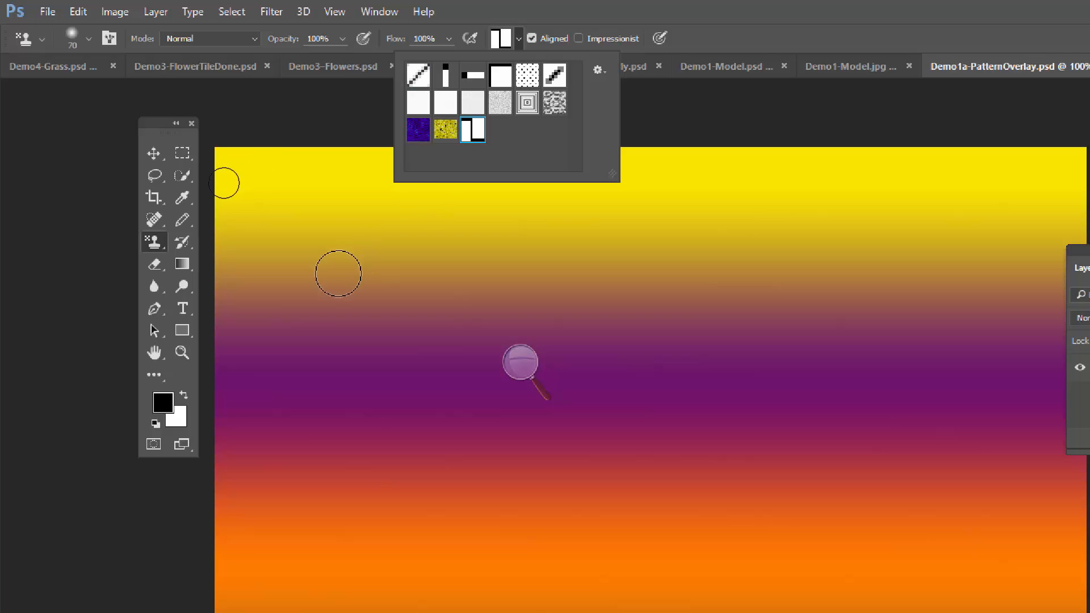
mouse_move(338, 272)
mouse_down()
mouse_move(430, 267)
mouse_move(344, 272)
mouse_move(359, 285)
mouse_move(444, 223)
mouse_move(277, 264)
mouse_move(510, 203)
mouse_move(549, 256)
mouse_move(572, 234)
mouse_move(474, 227)
mouse_move(604, 225)
mouse_up()
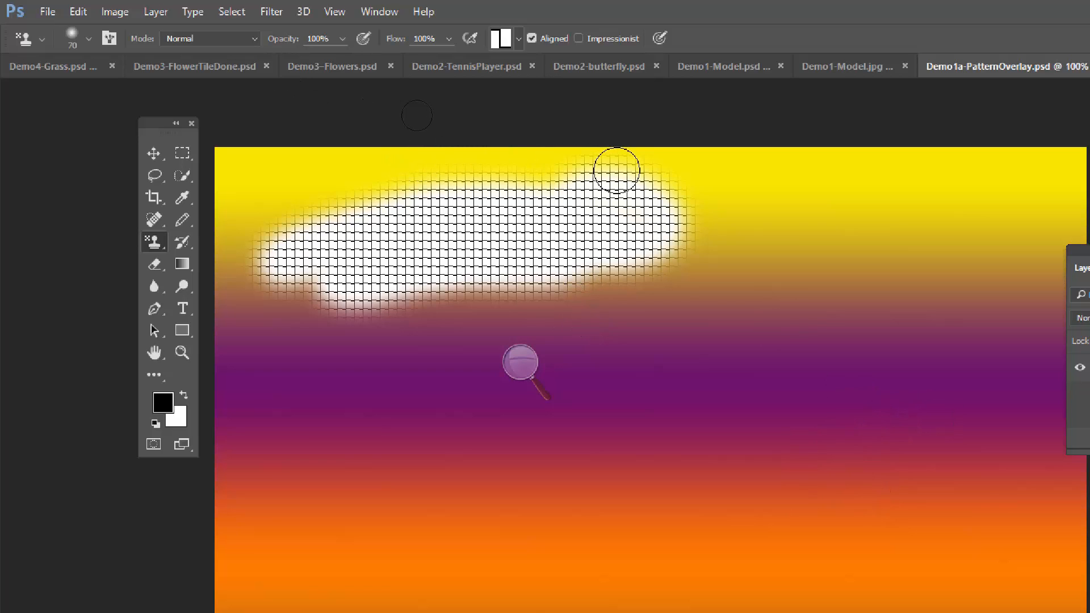
mouse_move(679, 178)
mouse_down()
mouse_move(662, 239)
mouse_move(609, 227)
mouse_move(687, 226)
mouse_move(640, 223)
mouse_up()
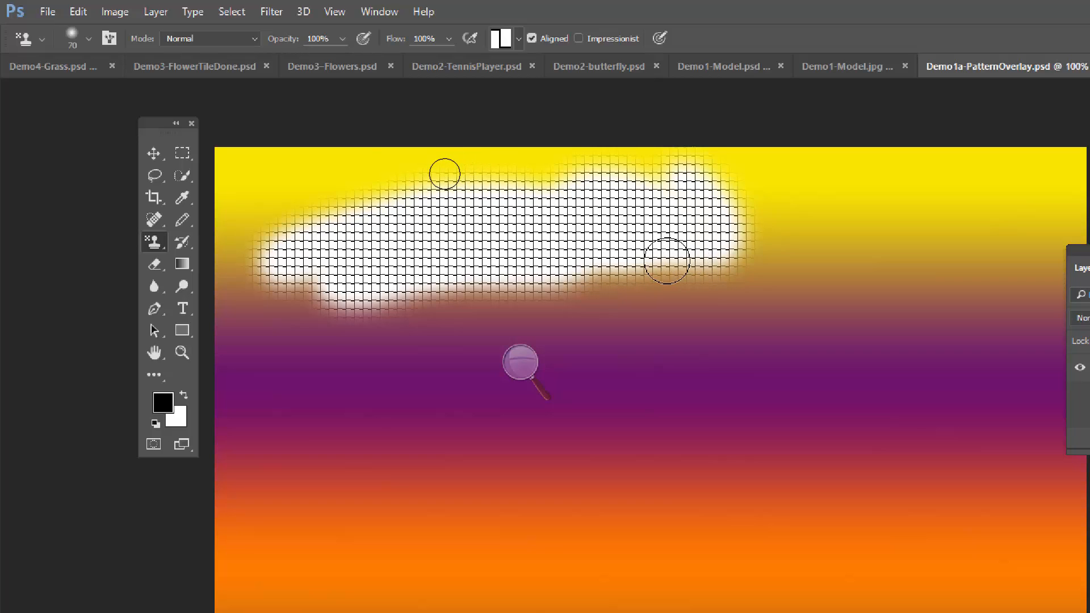
click(52, 18)
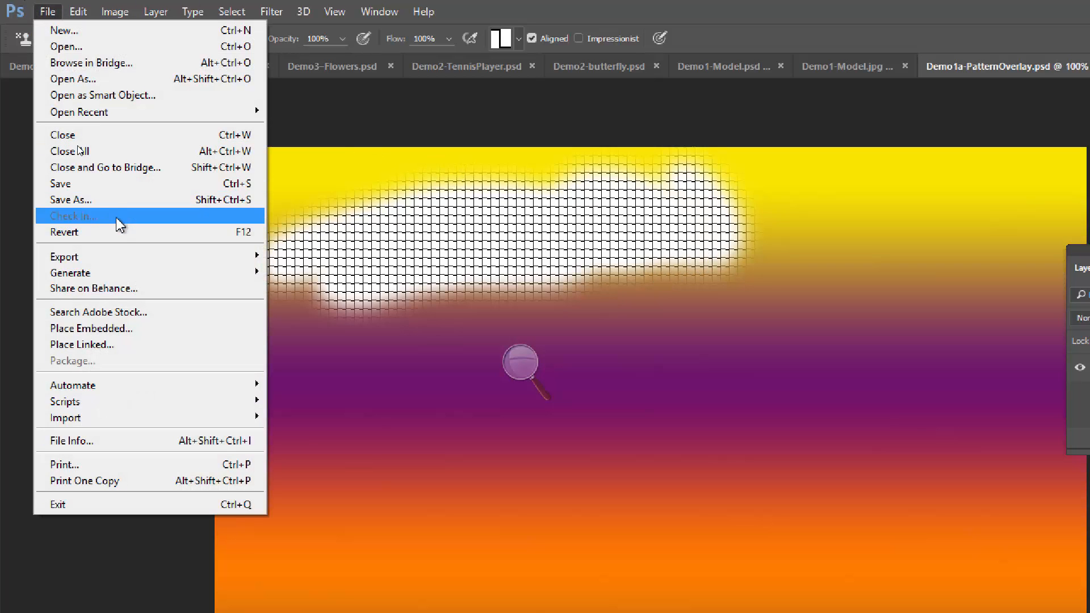
click(85, 227)
Return the Magnifier to 100%, move it clear of the image, and switch to the Untitled-1 tile document
click(520, 362)
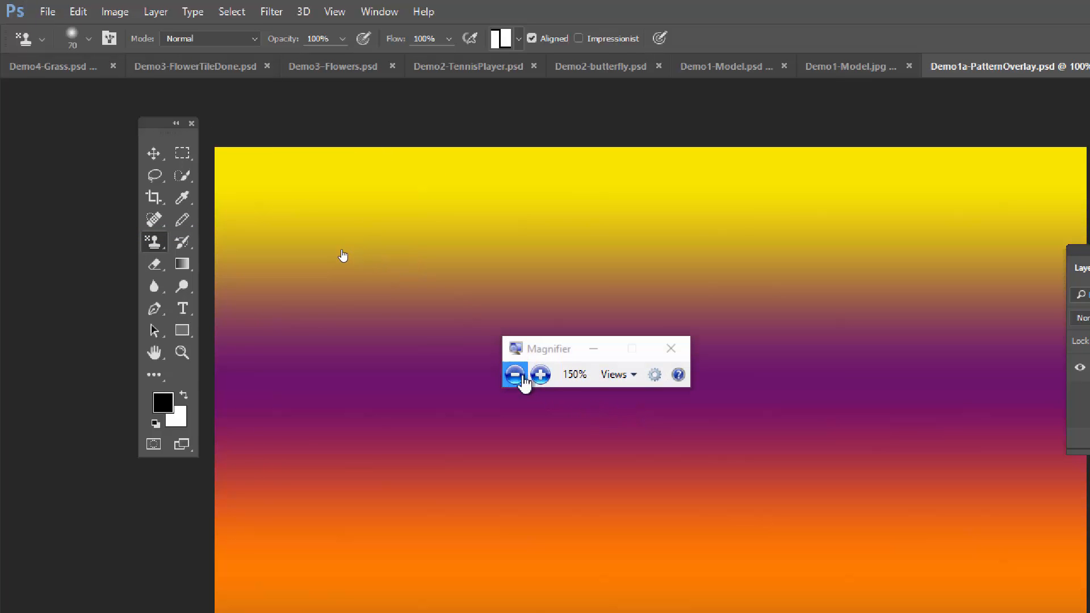
click(512, 373)
drag(369, 232, 770, 424)
click(822, 45)
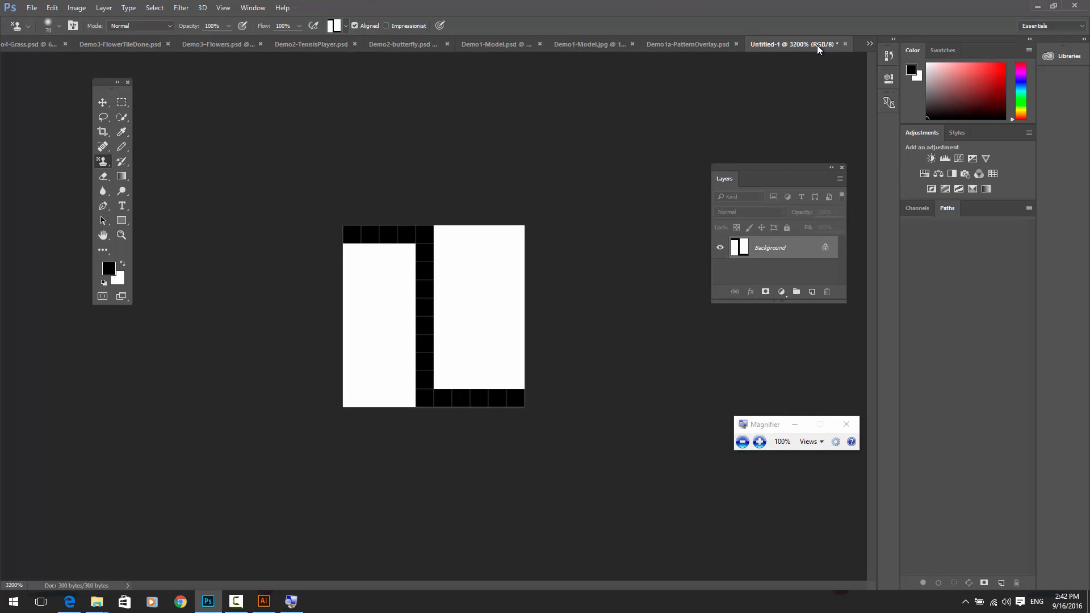
double_click(795, 255)
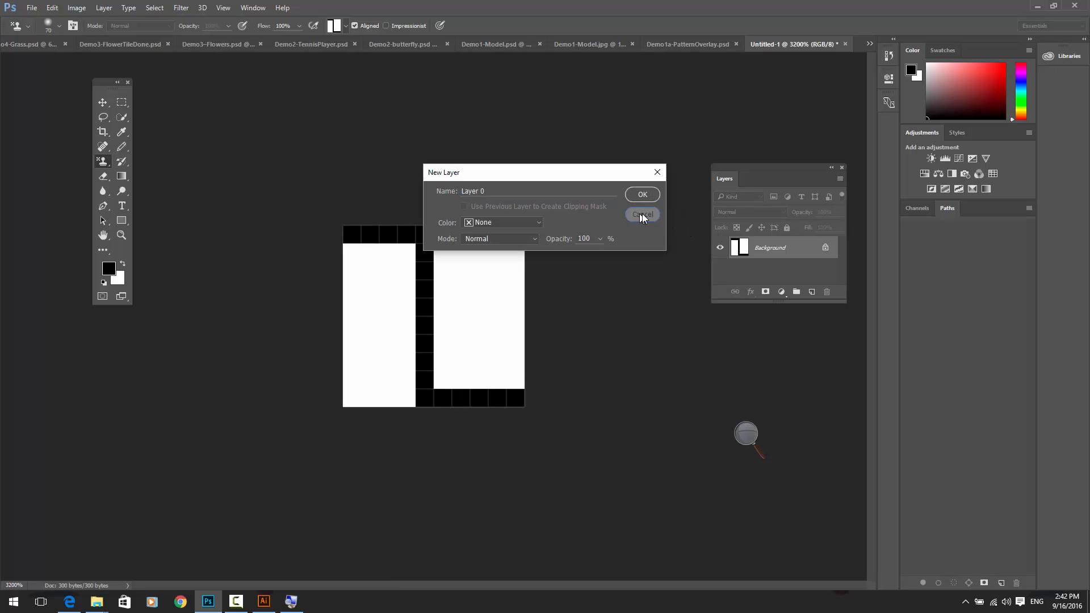
click(642, 213)
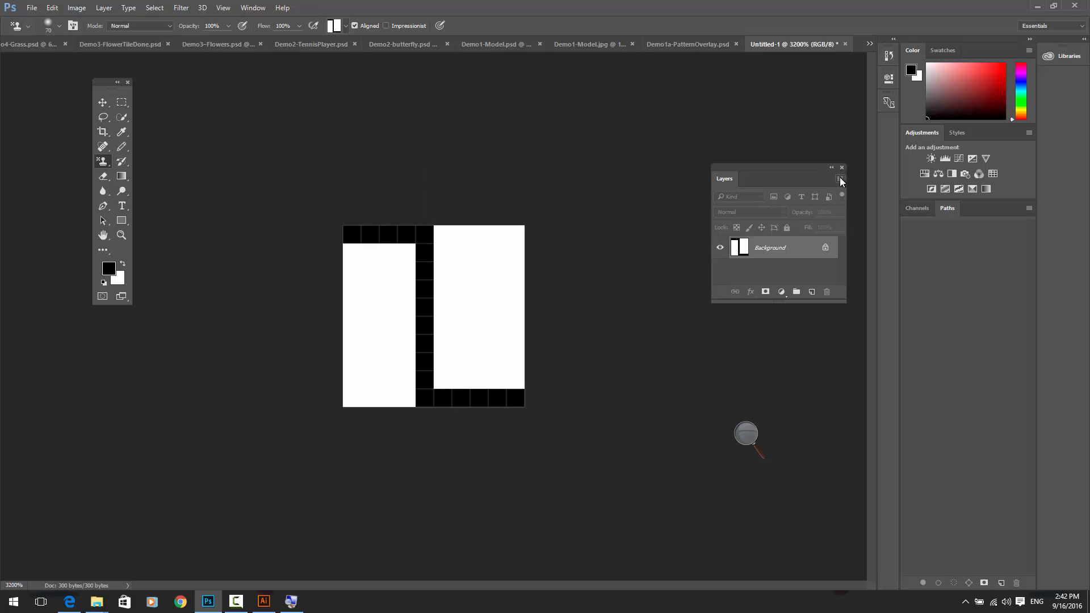
click(840, 179)
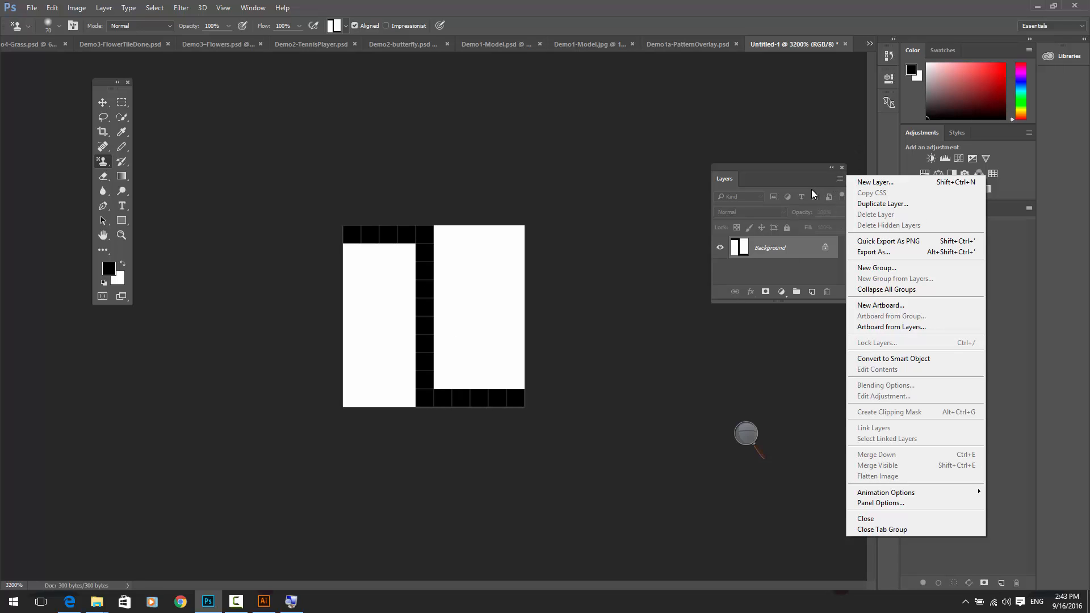
click(806, 255)
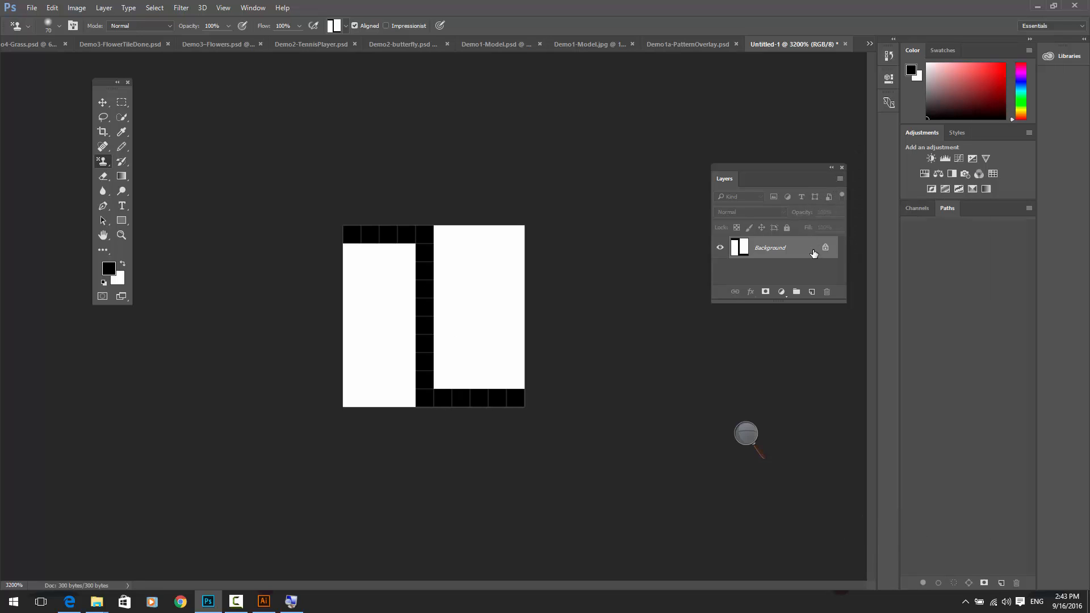
Convert the tile's locked Background into a regular layer named Layer 0
double_click(814, 253)
click(646, 194)
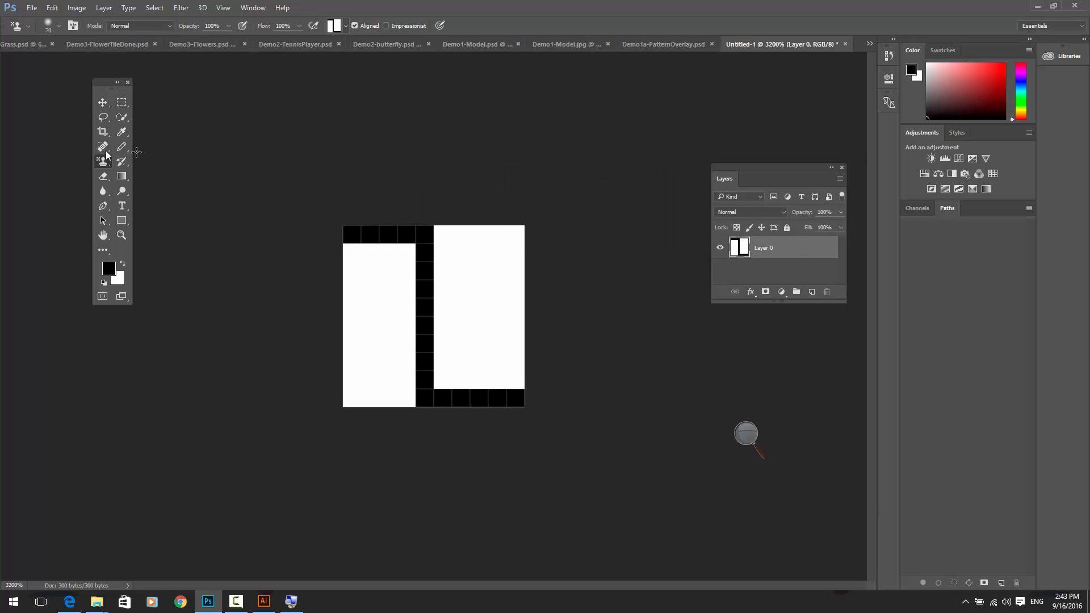
Select the white area left of the black line with the Magic Wand, try deleting it, and undo the deletion
click(119, 119)
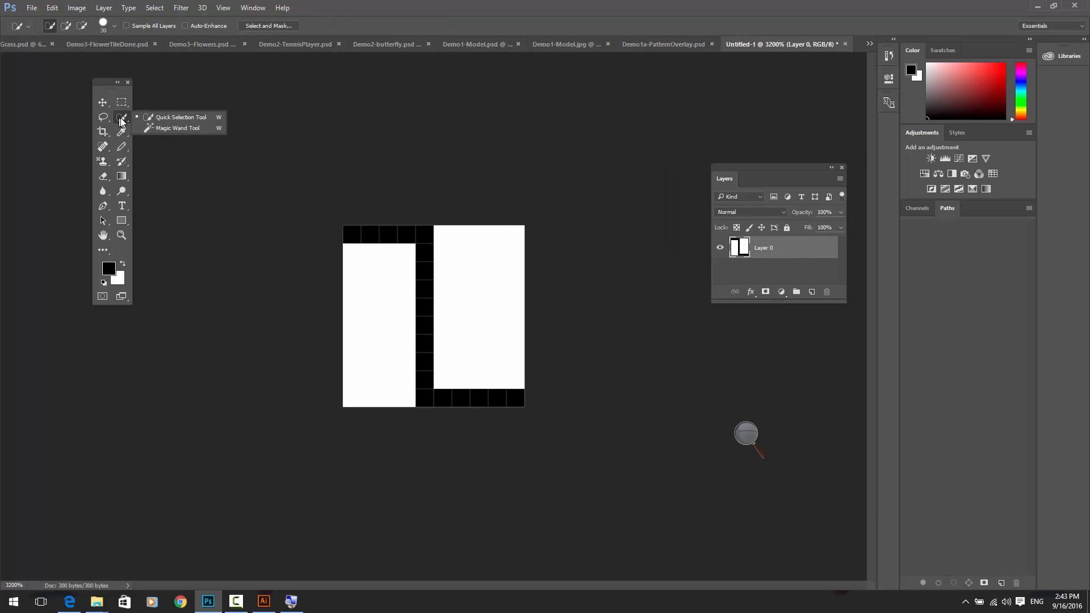
click(149, 128)
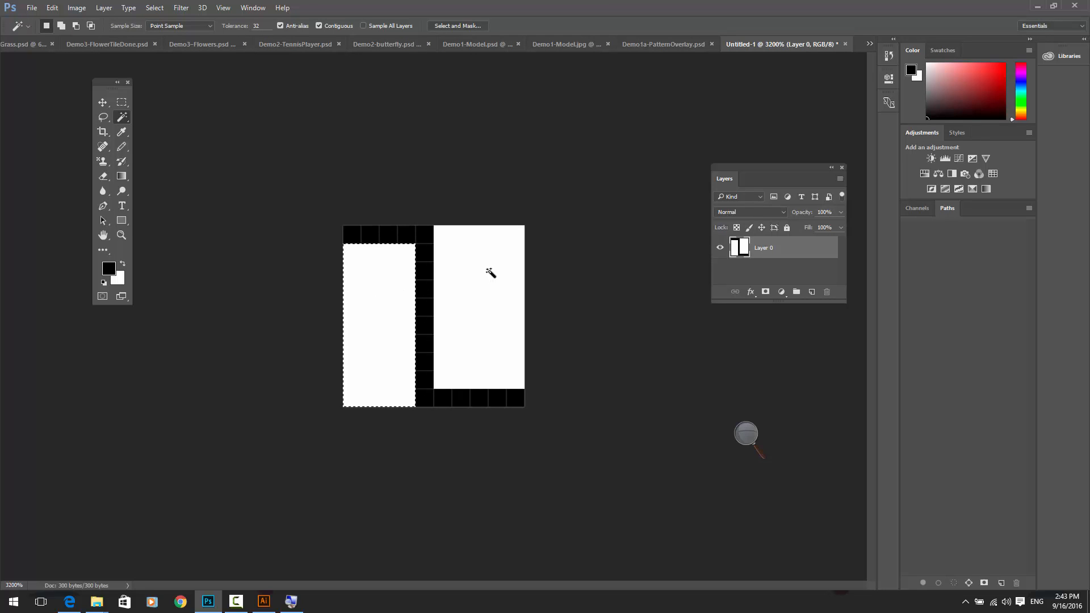
key(Delete)
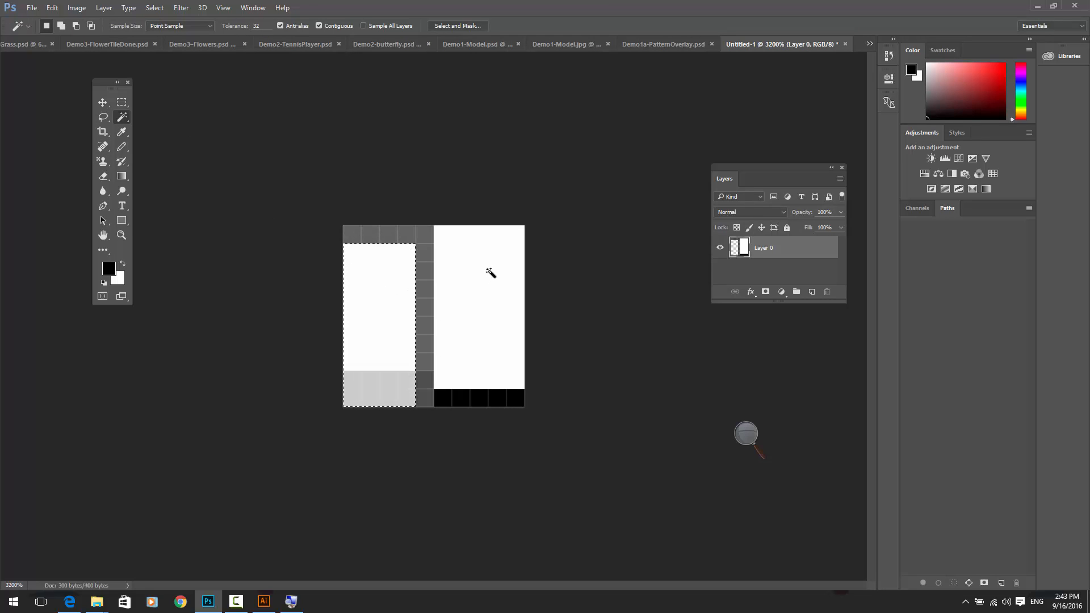
key(ctrl+z)
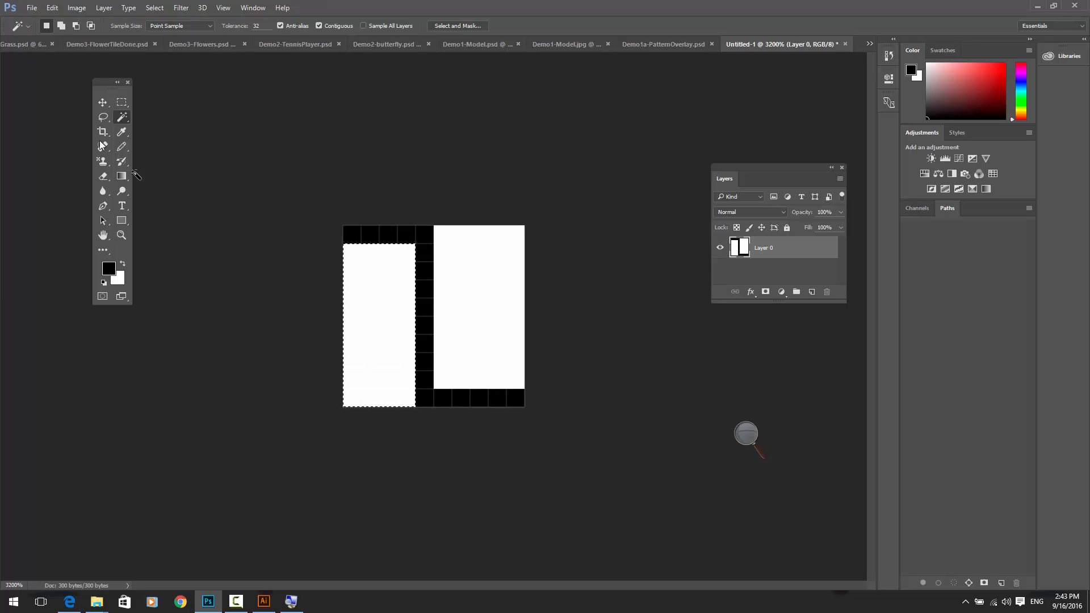
Set the Magic Wand tolerance to 3 with anti-aliasing off, then select and delete the white area left of the black line
click(258, 27)
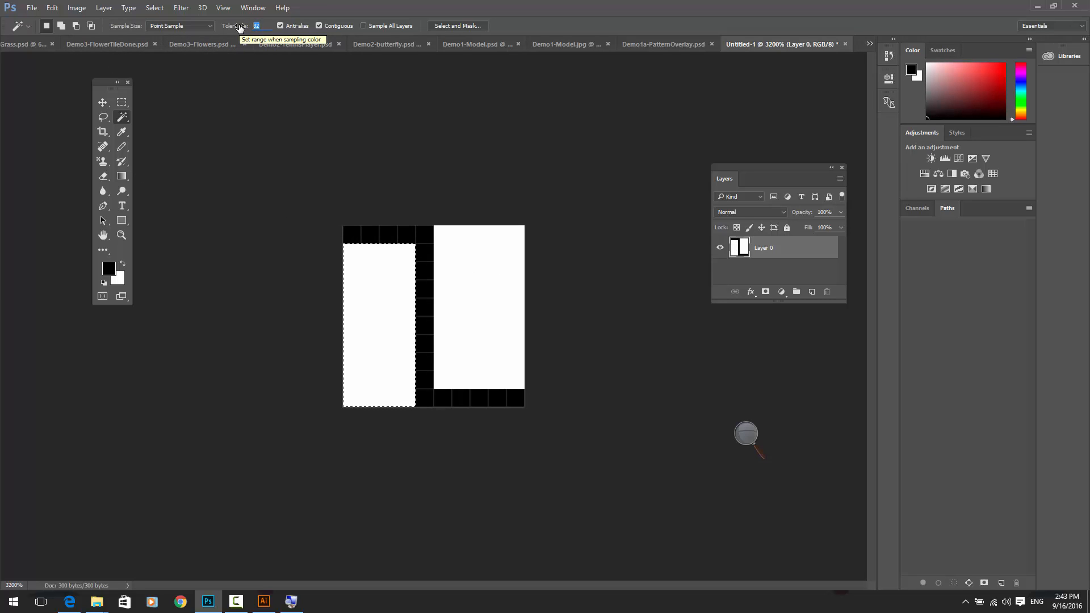
text(3)
key(ctrl+d)
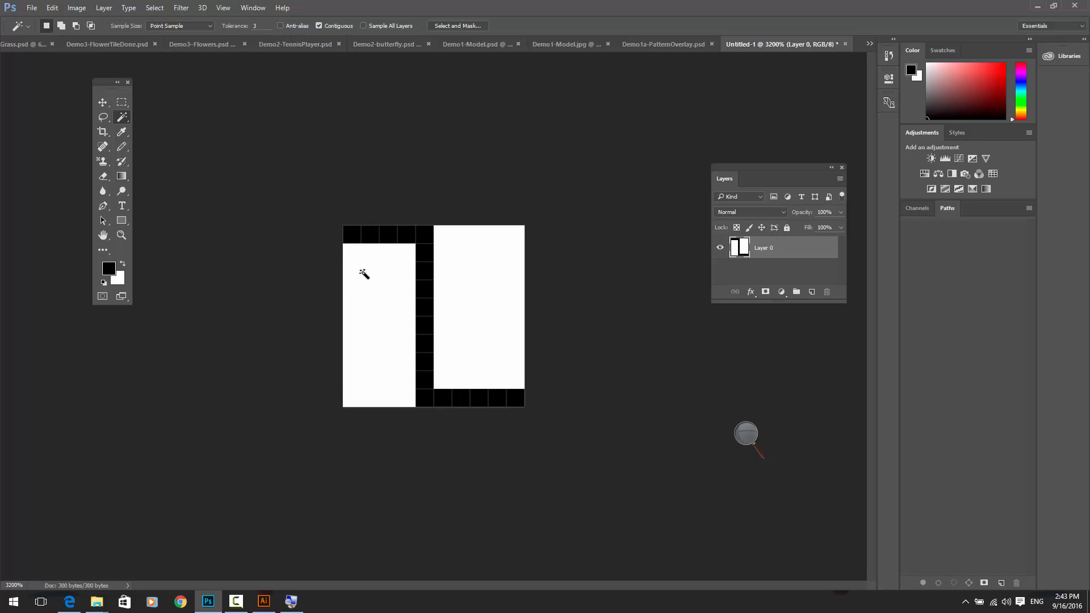
click(361, 271)
key(Delete)
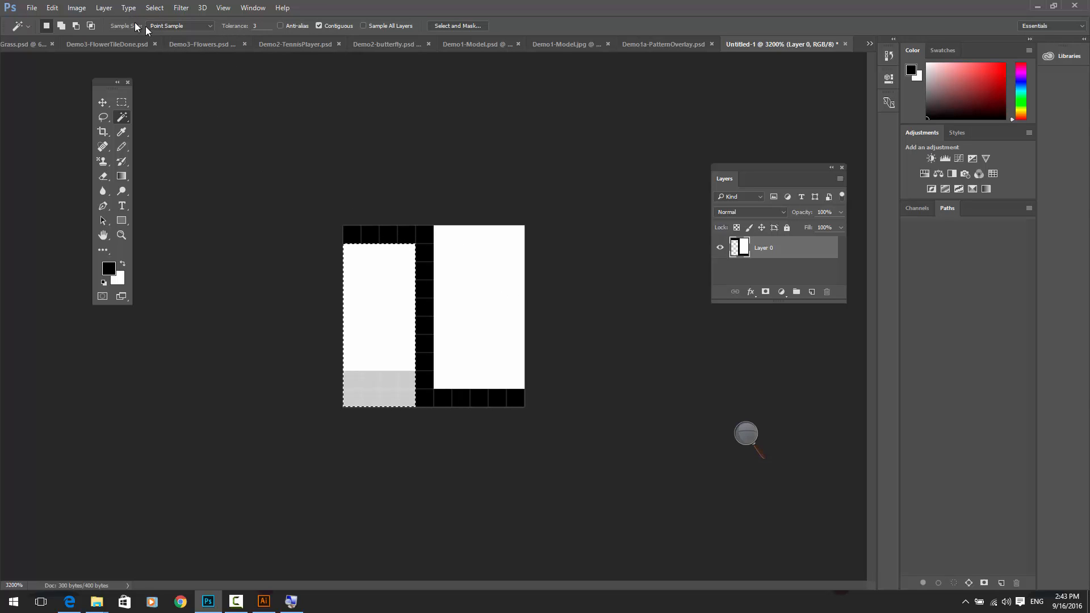
Select the white area right of the black line and delete it to transparency
ctrl+click(374, 324)
click(534, 230)
key(Delete)
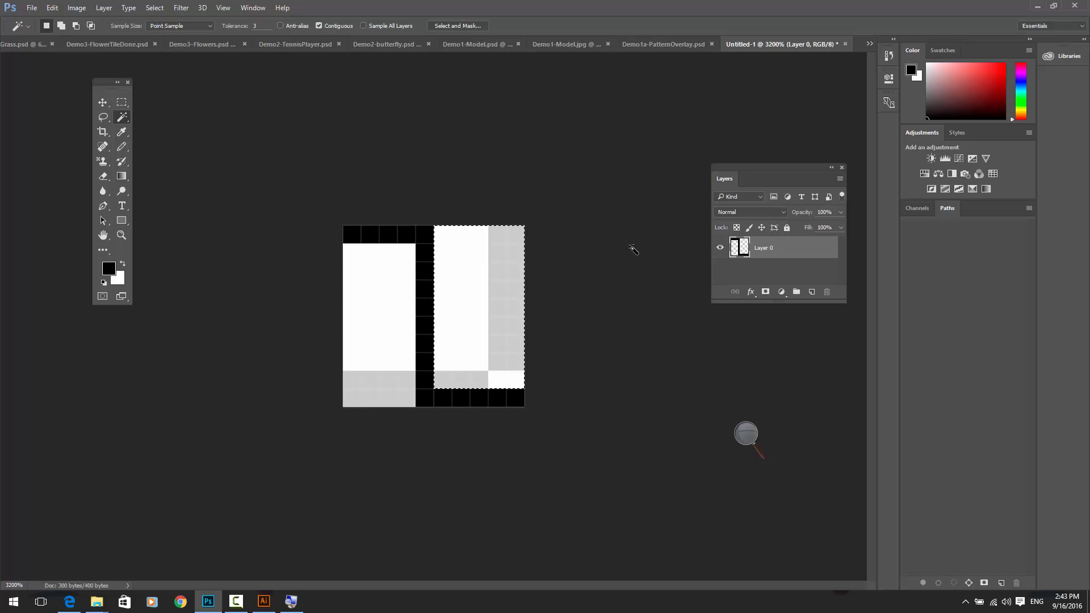
Deselect everything and define the tile with transparent areas as a new pattern named Pattern 2
key(ctrl+minus)
key(ctrl+minus)
key(ctrl+minus)
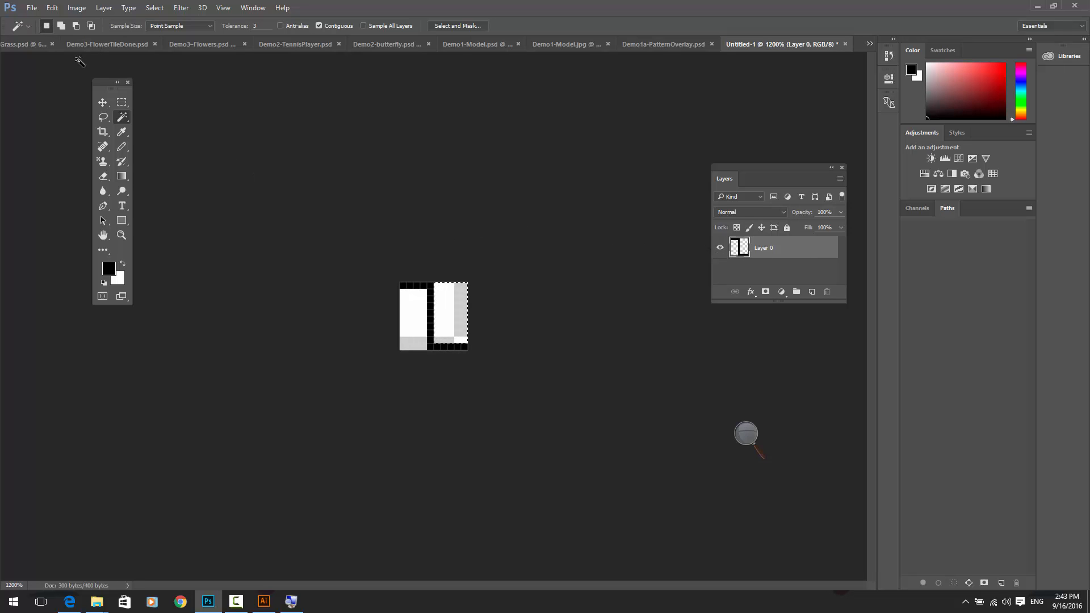
click(102, 102)
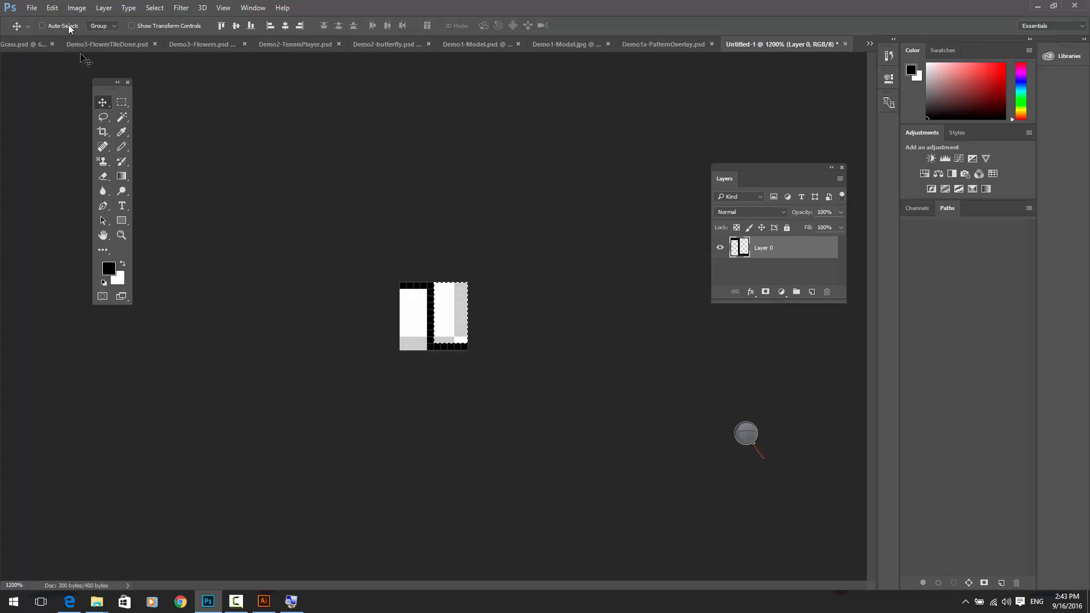
click(156, 9)
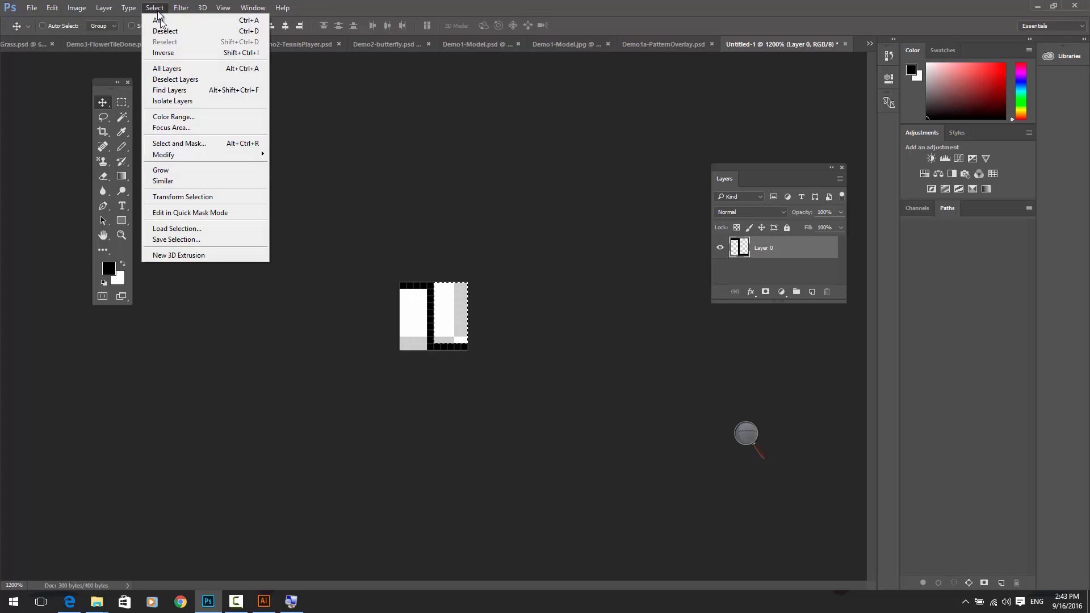
click(166, 32)
click(52, 7)
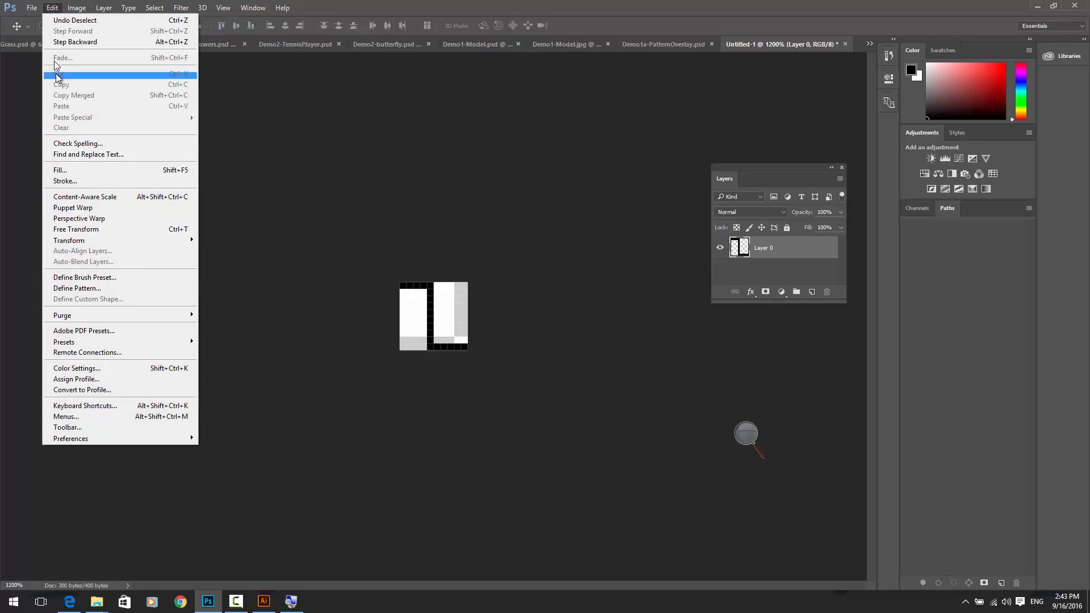
click(100, 288)
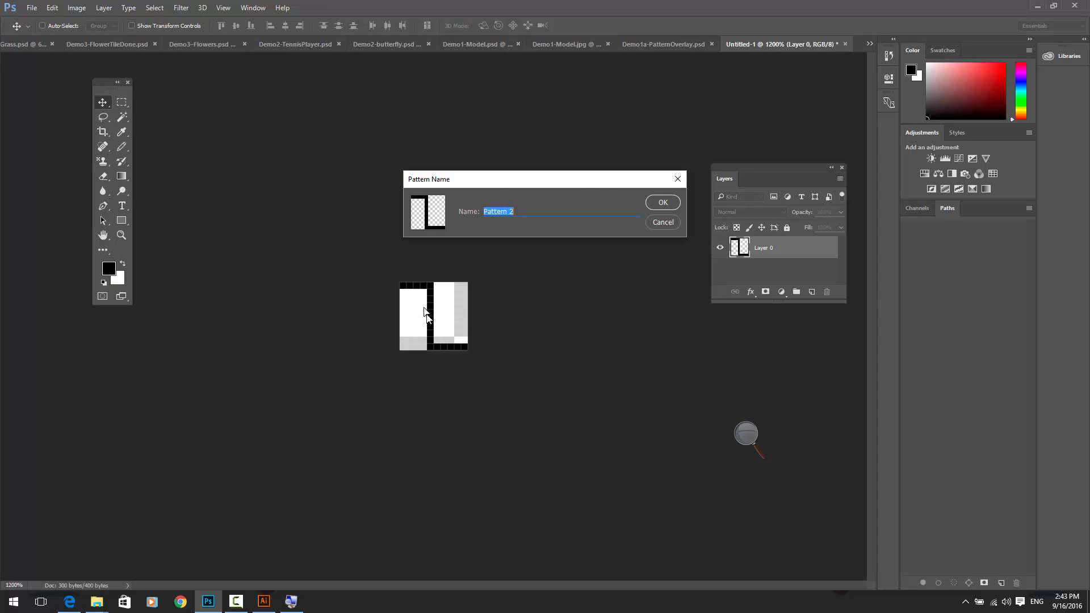
click(655, 205)
Switch to Demo1a-PatternOverlay.psd and stamp the opaque white tile pattern across the gradient's upper-left area with the Pattern Stamp tool
click(663, 43)
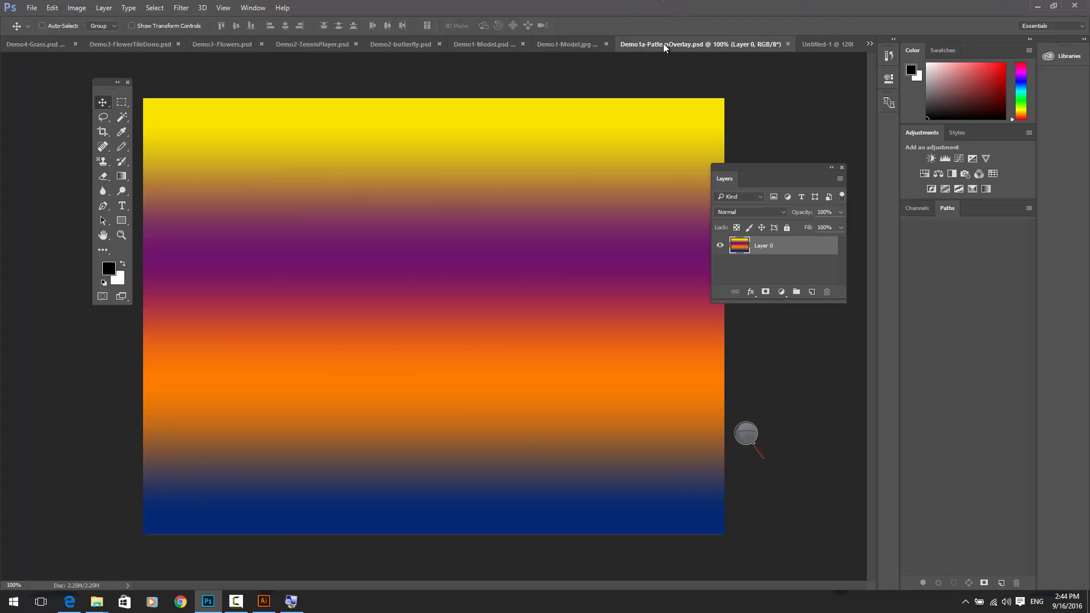
click(102, 161)
mouse_move(242, 170)
mouse_down()
mouse_move(265, 209)
mouse_move(411, 187)
mouse_move(268, 230)
mouse_move(230, 224)
mouse_up()
right_click(103, 163)
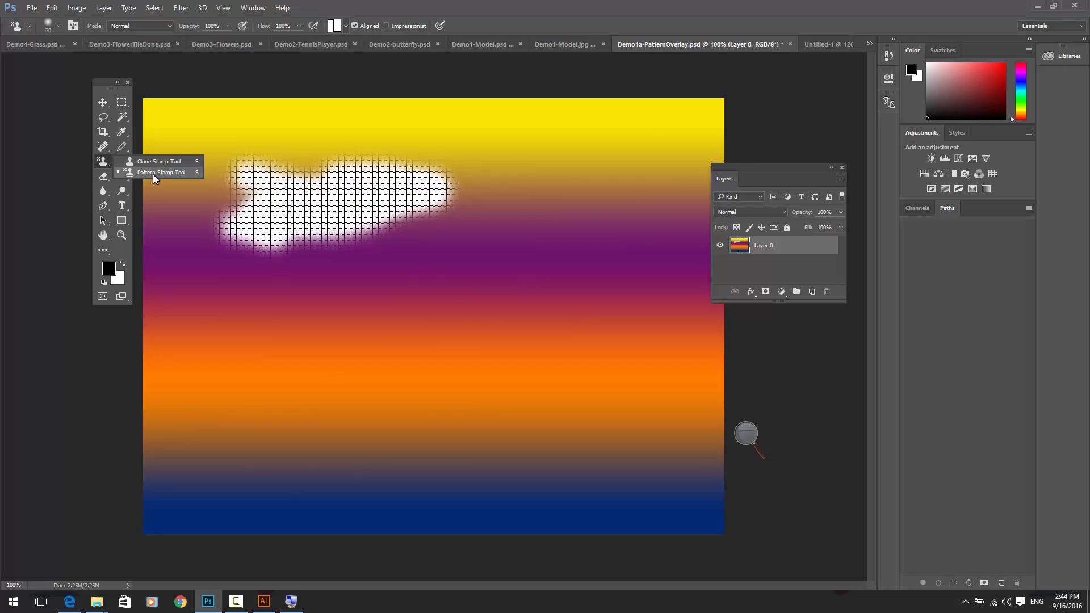
Magnify the screen to 150%, choose the transparent tile pattern, and stamp it over the gradient beside the white strokes
click(345, 27)
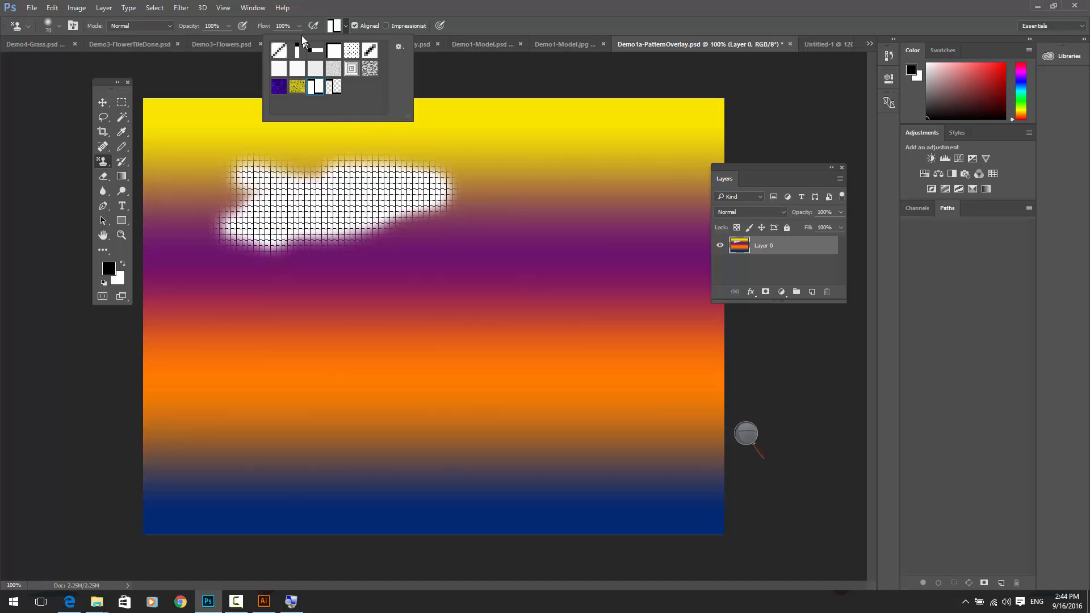
click(747, 434)
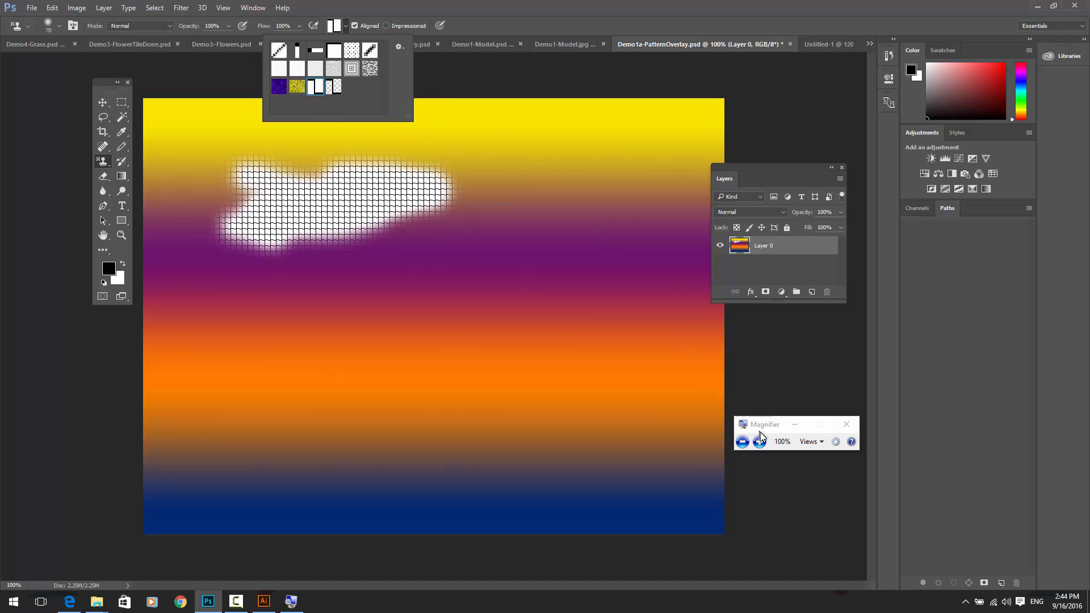
click(761, 441)
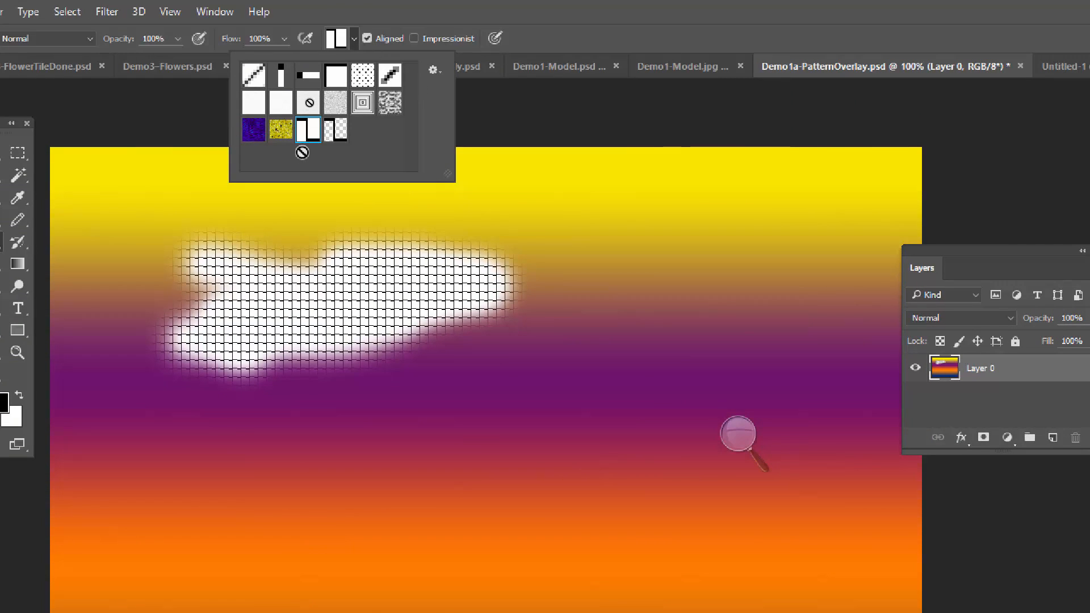
click(354, 38)
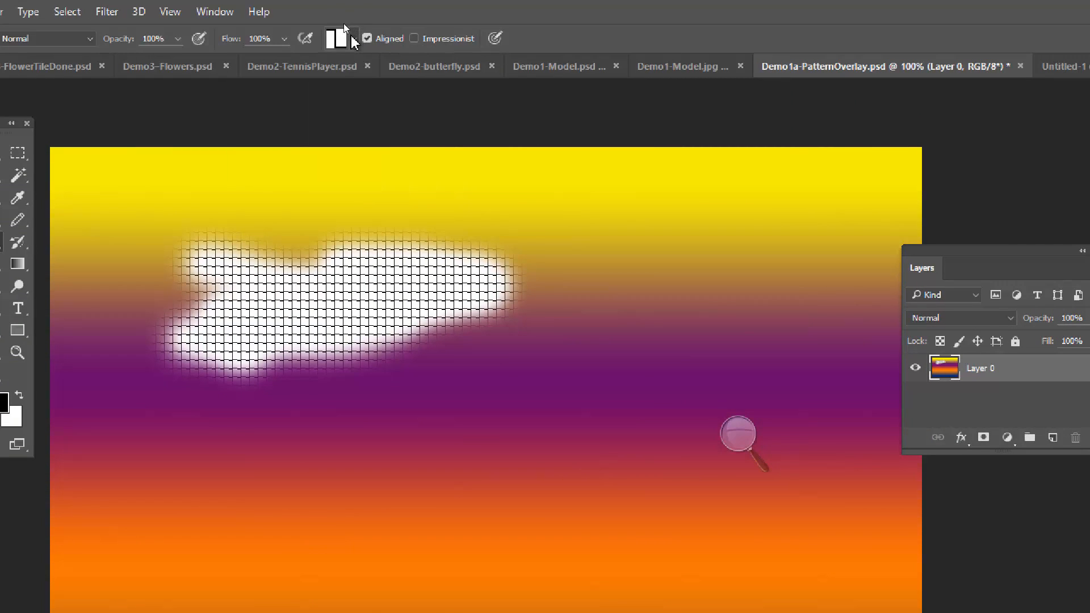
click(353, 39)
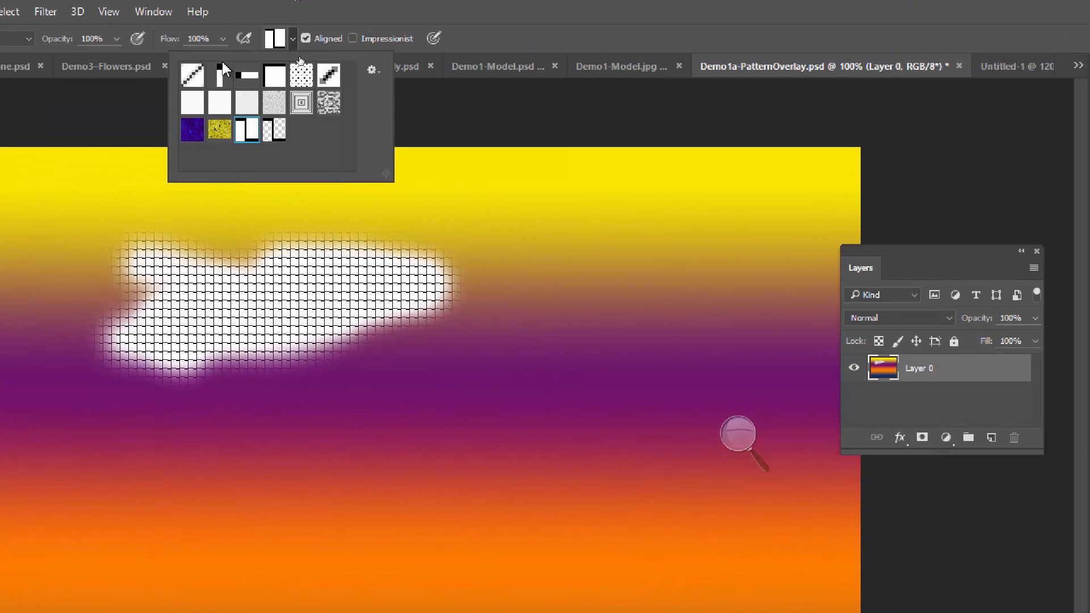
click(274, 130)
mouse_move(492, 333)
mouse_down()
mouse_move(536, 336)
mouse_move(571, 246)
mouse_move(547, 246)
mouse_move(658, 307)
mouse_move(394, 323)
mouse_move(384, 336)
mouse_move(400, 288)
mouse_move(429, 256)
mouse_move(358, 309)
mouse_move(631, 298)
mouse_move(709, 323)
mouse_move(699, 249)
mouse_move(570, 206)
mouse_move(707, 198)
mouse_move(715, 227)
mouse_move(626, 193)
mouse_move(709, 224)
mouse_move(657, 293)
mouse_move(589, 333)
mouse_move(621, 349)
mouse_move(505, 369)
mouse_up()
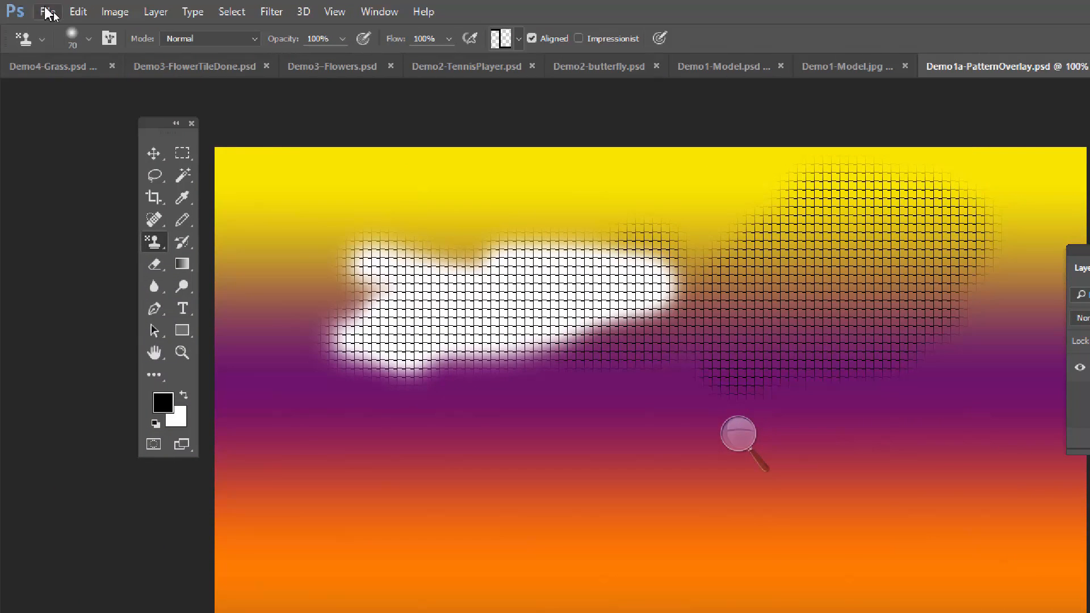
Revert the gradient file to its saved version, return the Magnifier to 100%, and move it over the image
click(77, 12)
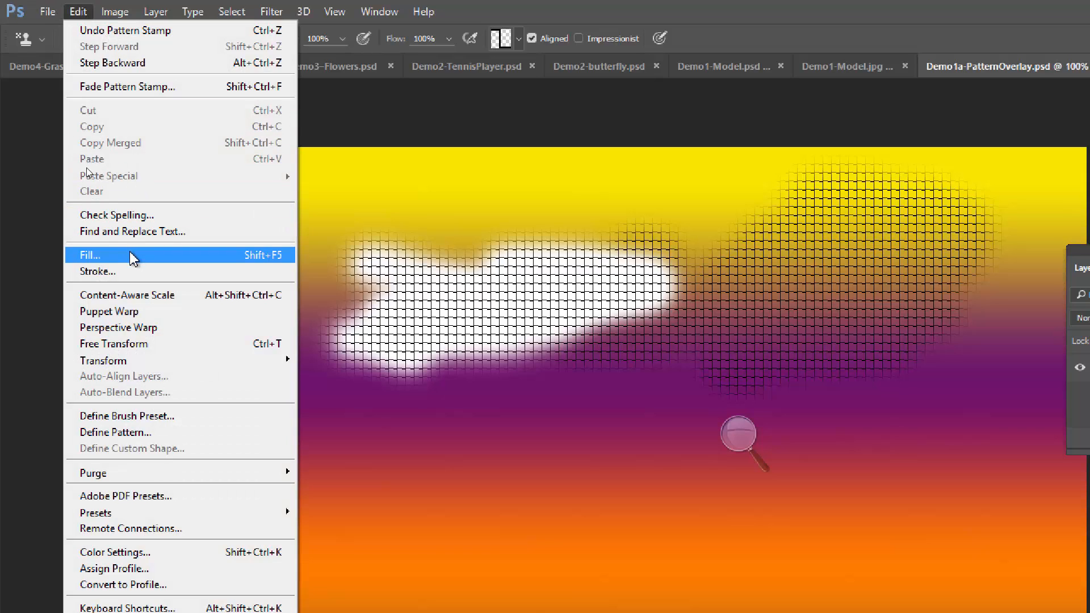
mouse_move(40, 6)
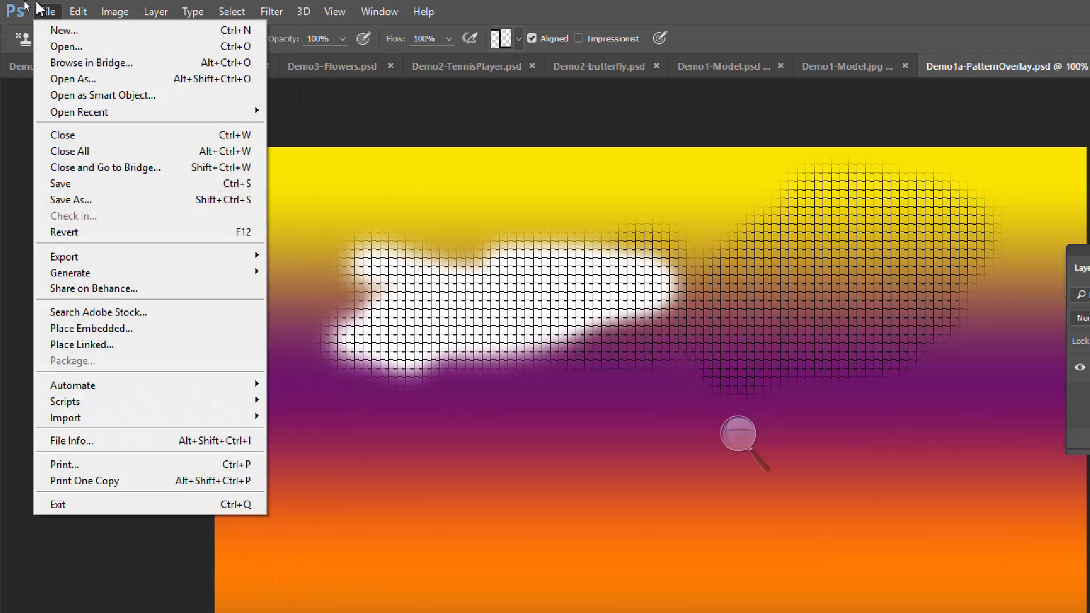
click(68, 233)
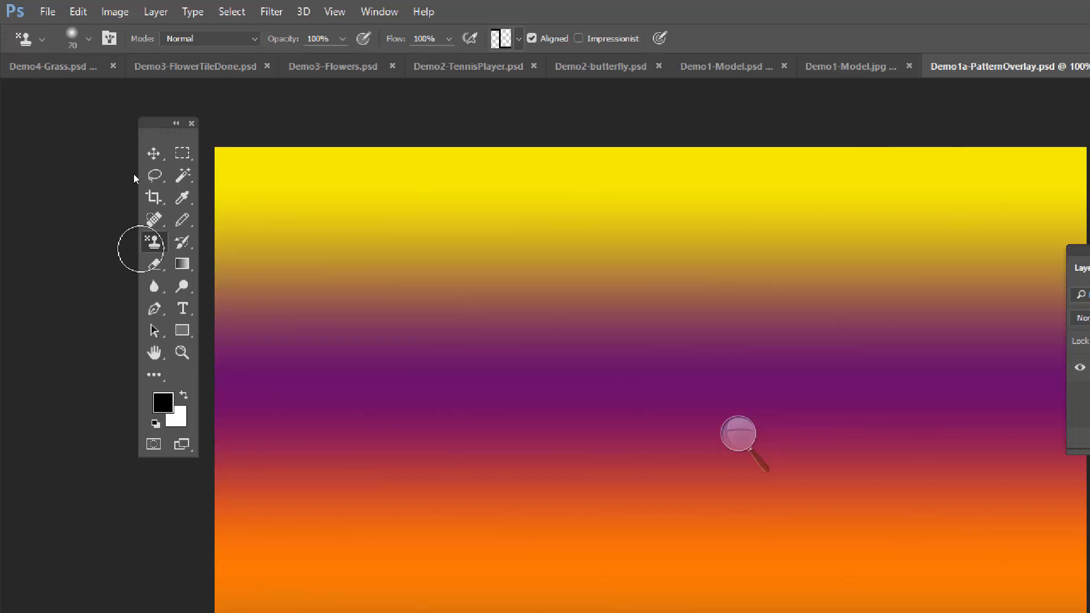
click(738, 434)
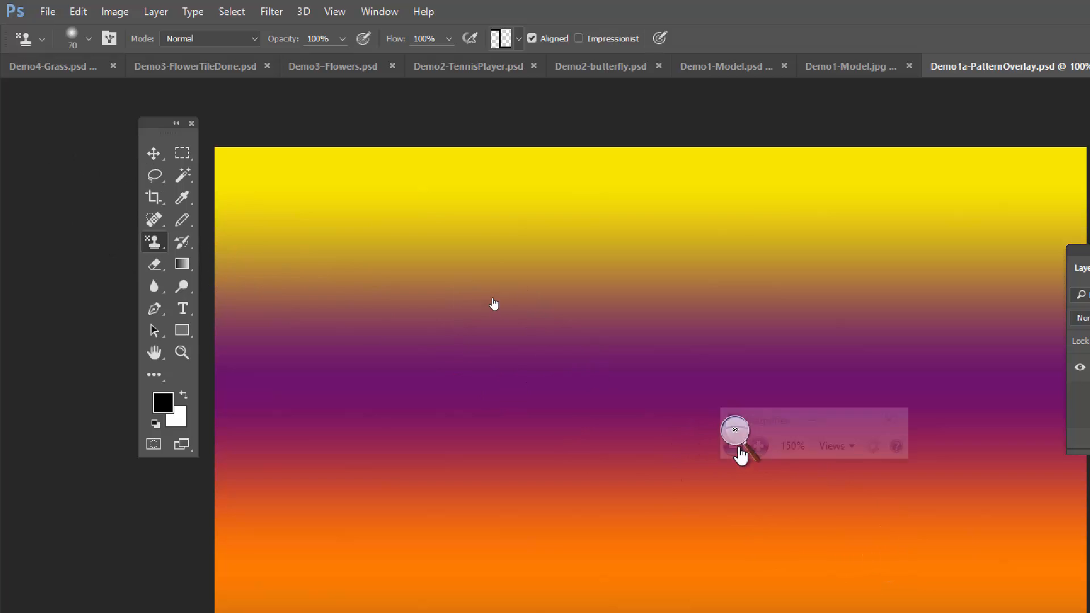
click(732, 434)
click(709, 434)
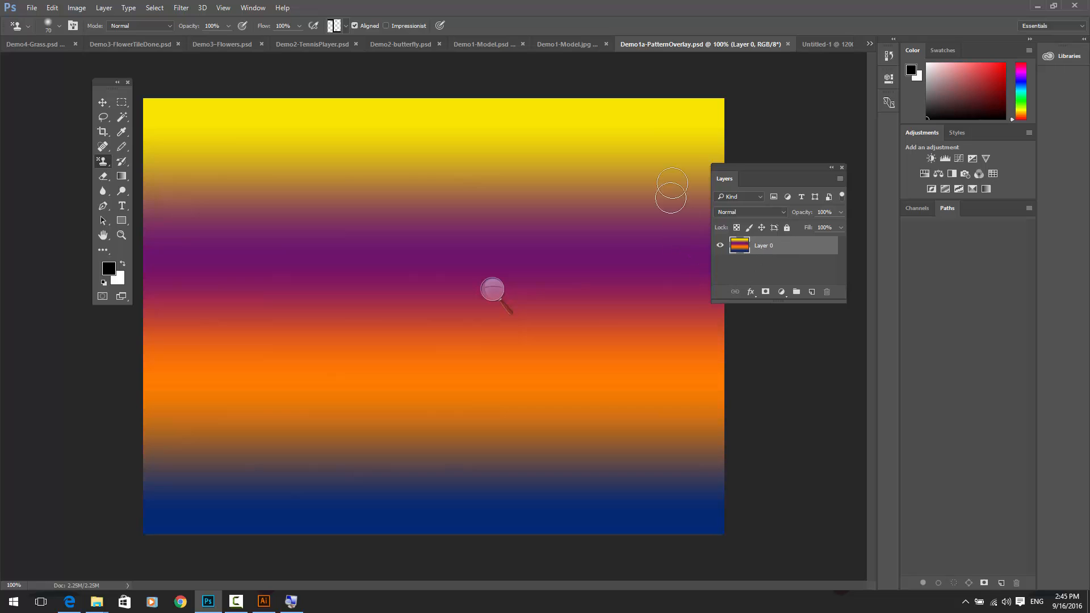
Add a Pattern Overlay effect to Layer 0, move its dialog clear of the image, and display the available patterns
click(751, 294)
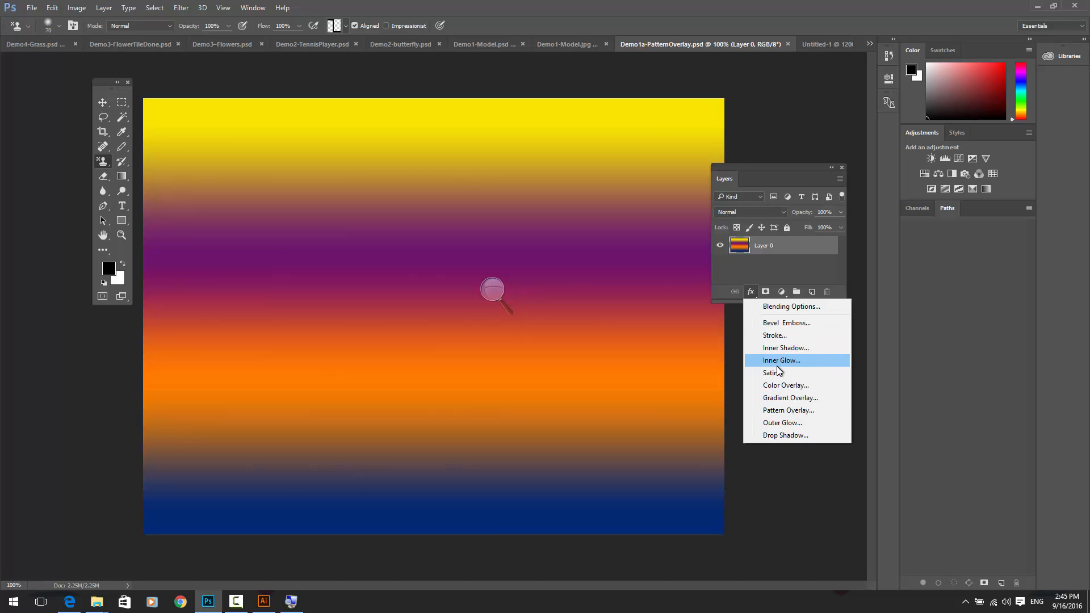
click(774, 411)
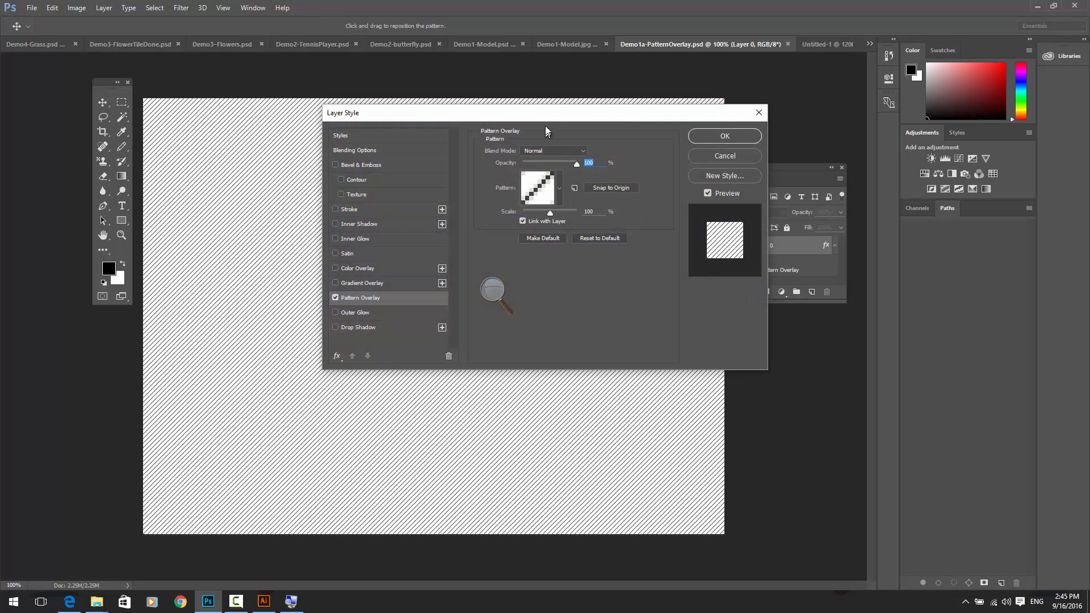
drag(545, 126, 767, 135)
click(782, 198)
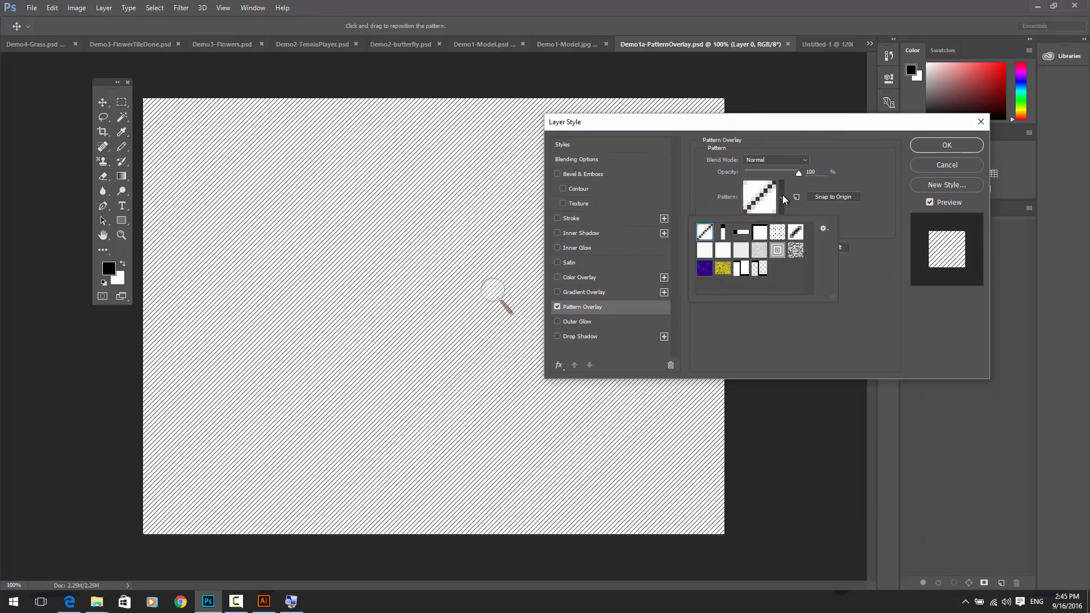
Try several preset patterns and the opaque white tile pattern as the layer's overlay
click(759, 233)
click(794, 235)
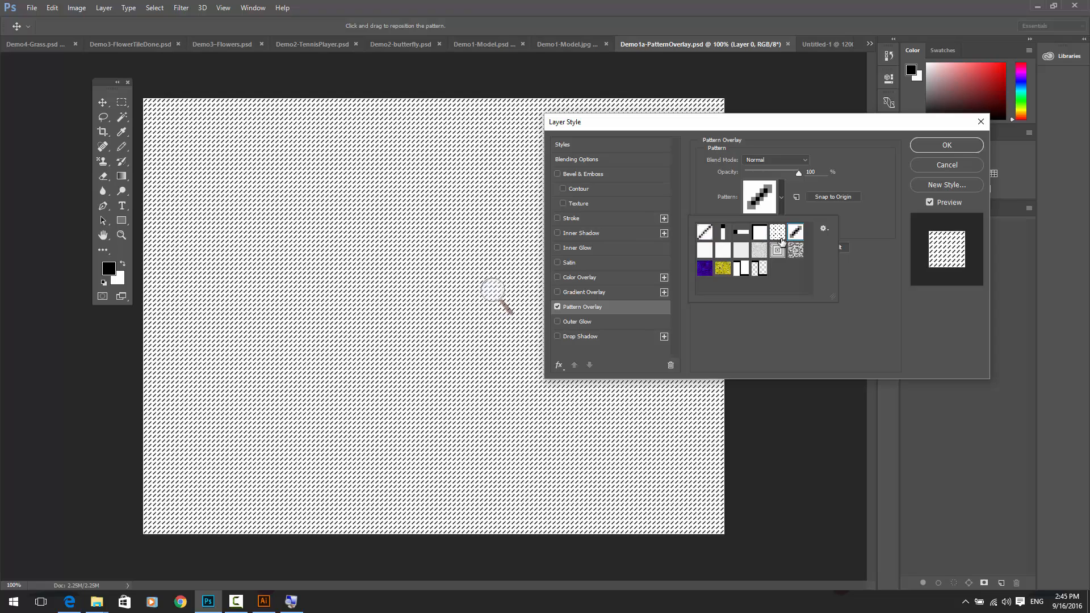
click(777, 232)
click(777, 249)
click(759, 250)
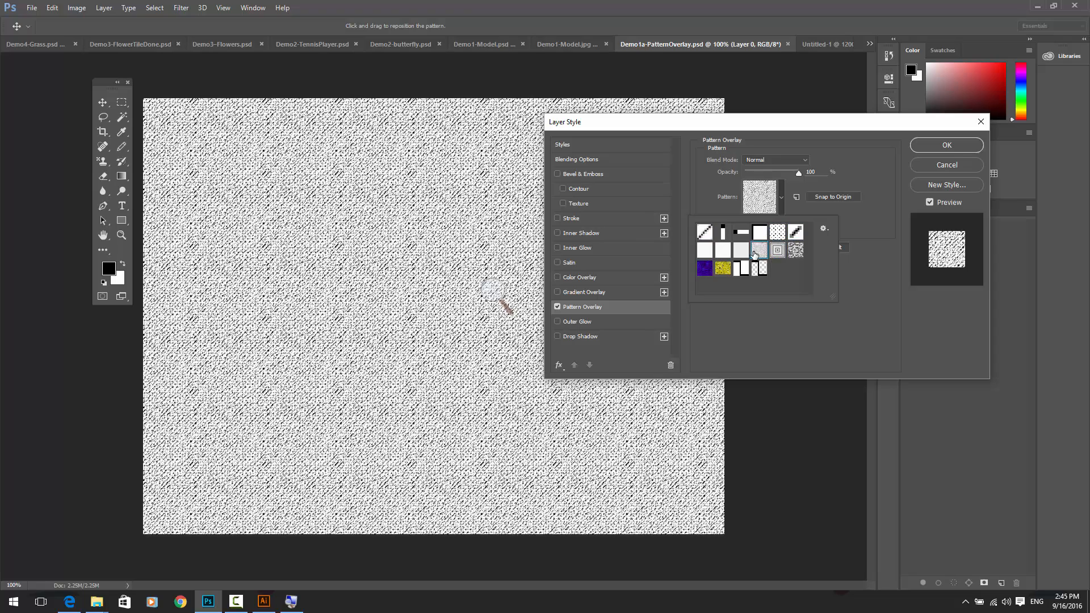
click(721, 267)
click(742, 270)
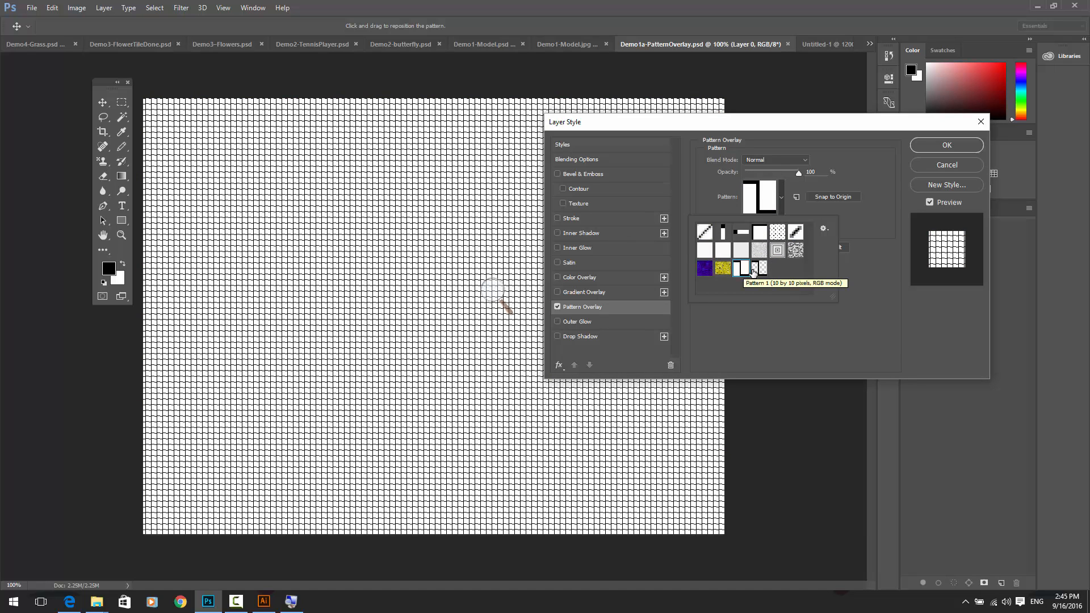
Use the transparent black-line tile as the overlay pattern on the gradient layer
click(754, 270)
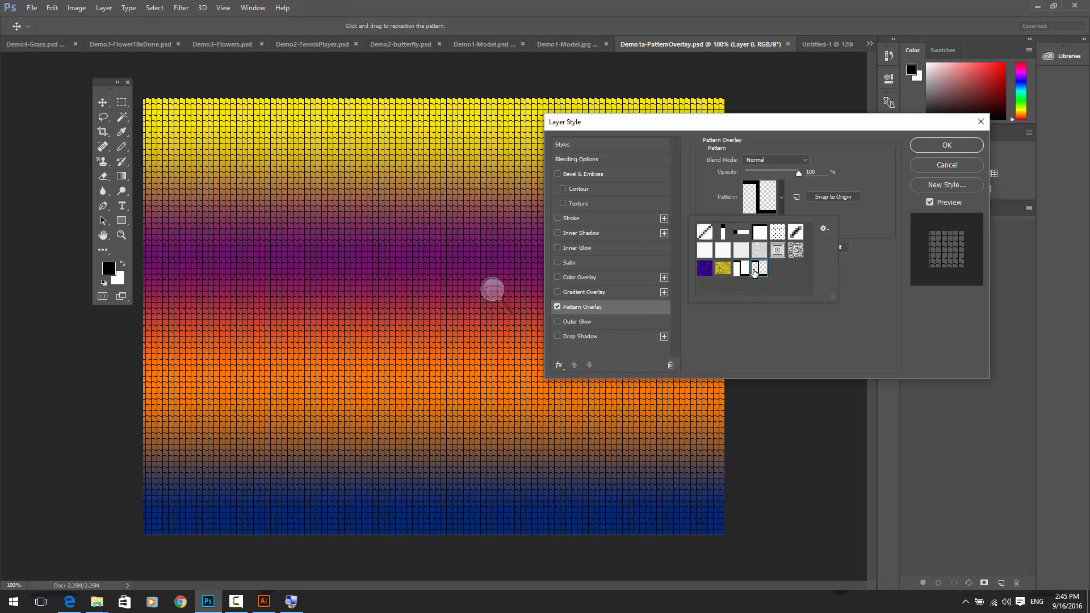
click(861, 228)
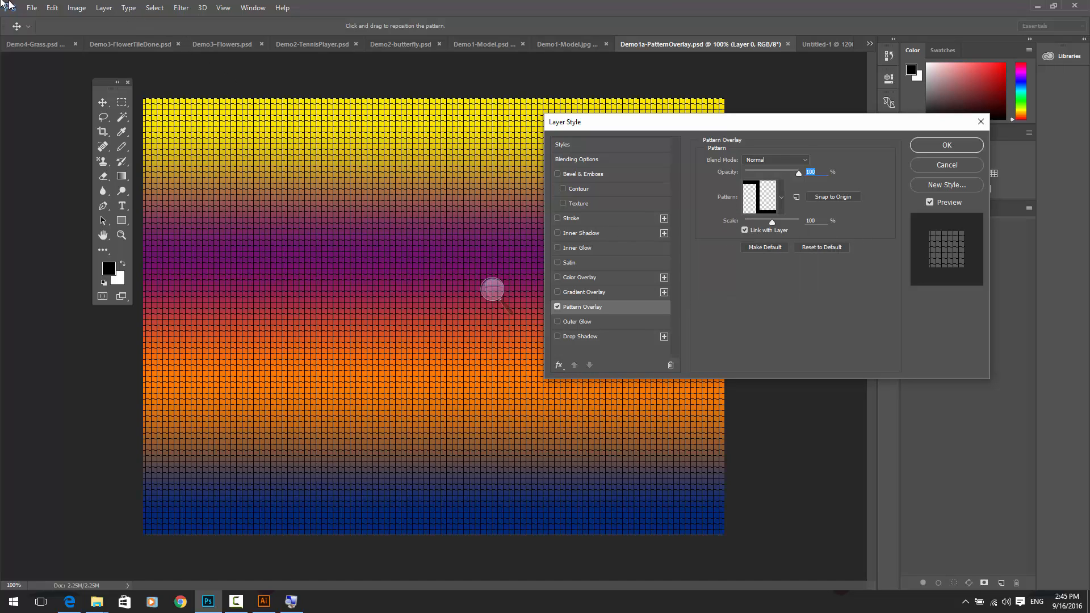
click(51, 7)
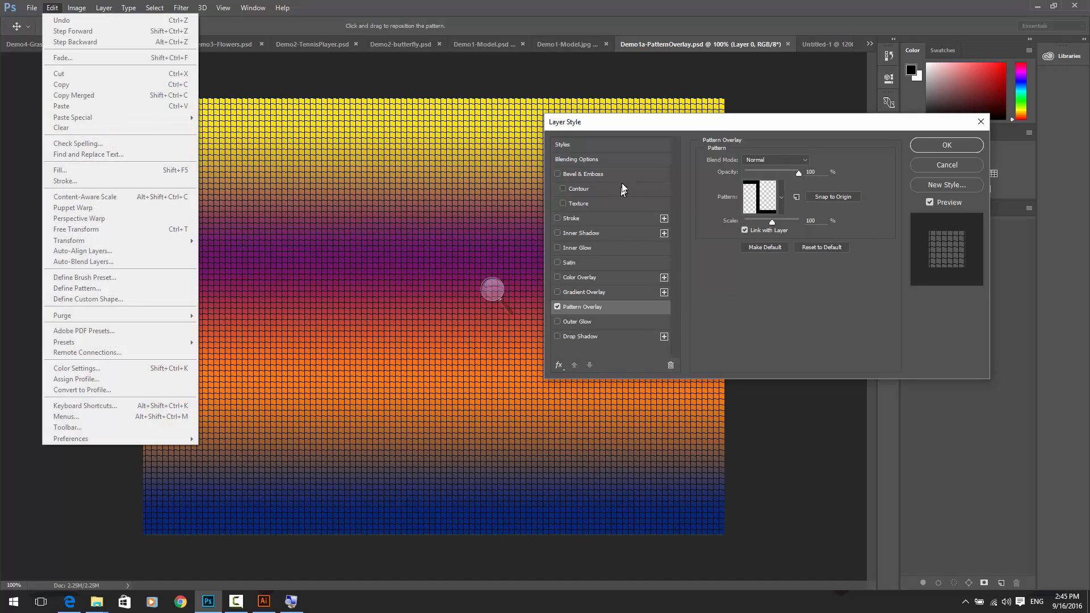
Adjust the overlay pattern's scale to 149%
click(773, 222)
mouse_move(773, 222)
mouse_down()
mouse_move(764, 221)
mouse_move(782, 224)
mouse_move(774, 230)
mouse_up()
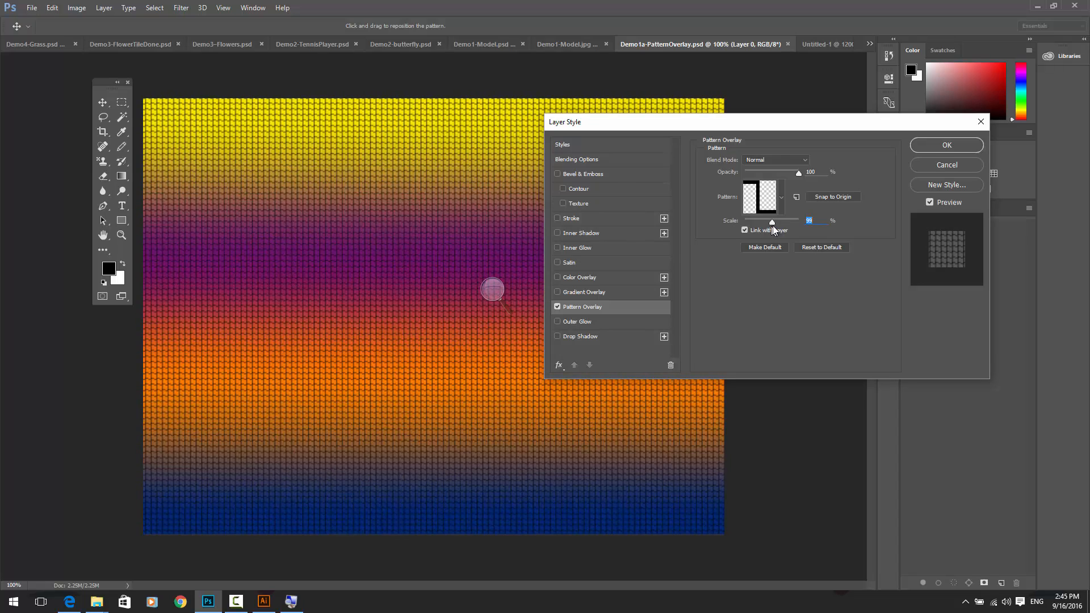
drag(772, 223, 773, 221)
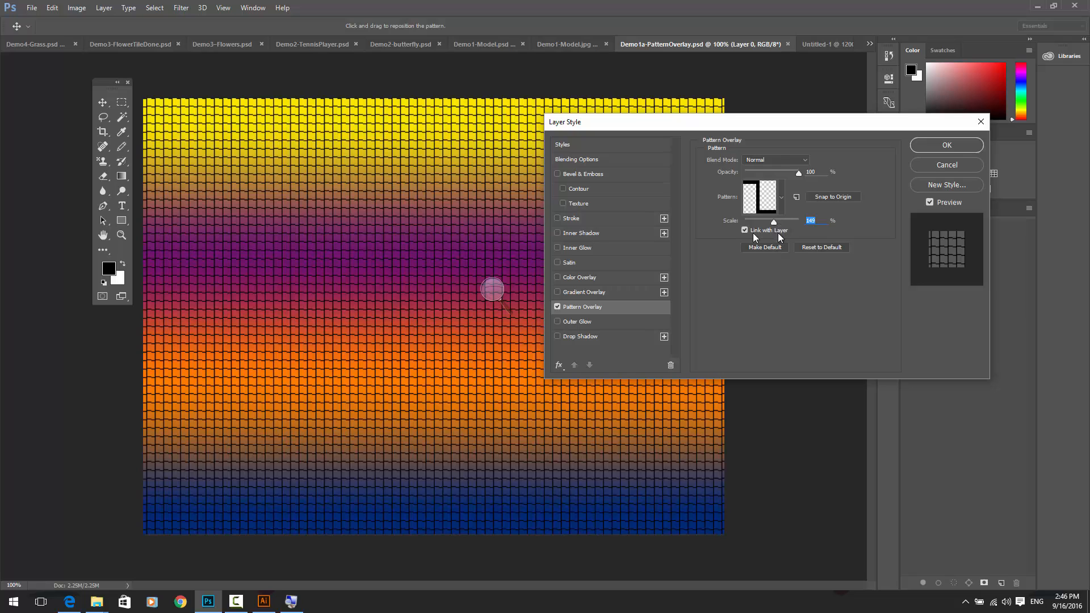
Try the Multiply blend mode for the pattern overlay, and change it to Screen
click(794, 161)
click(775, 197)
click(807, 164)
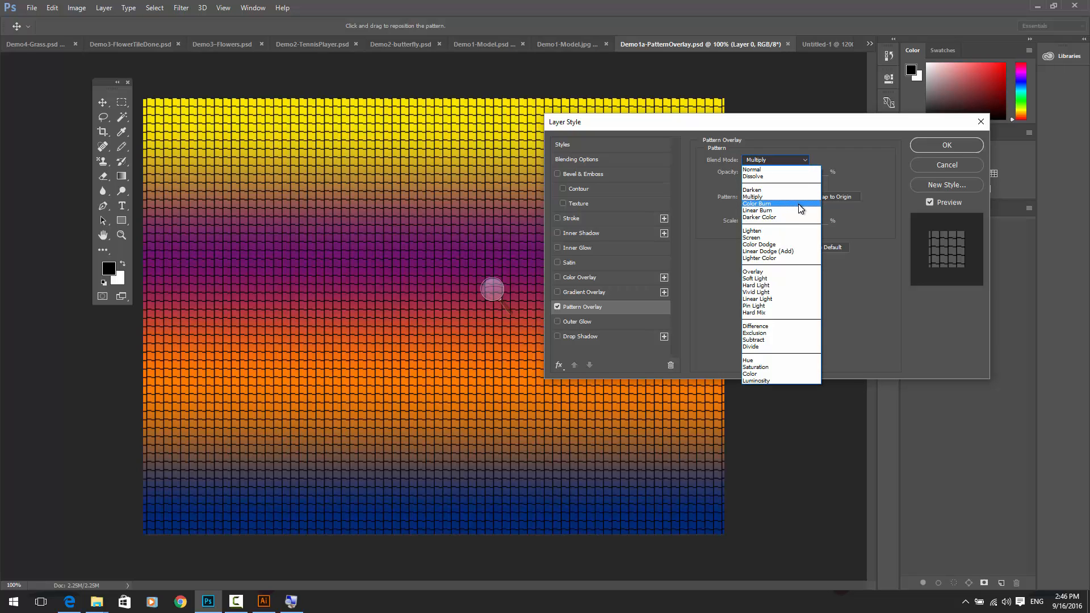
click(790, 238)
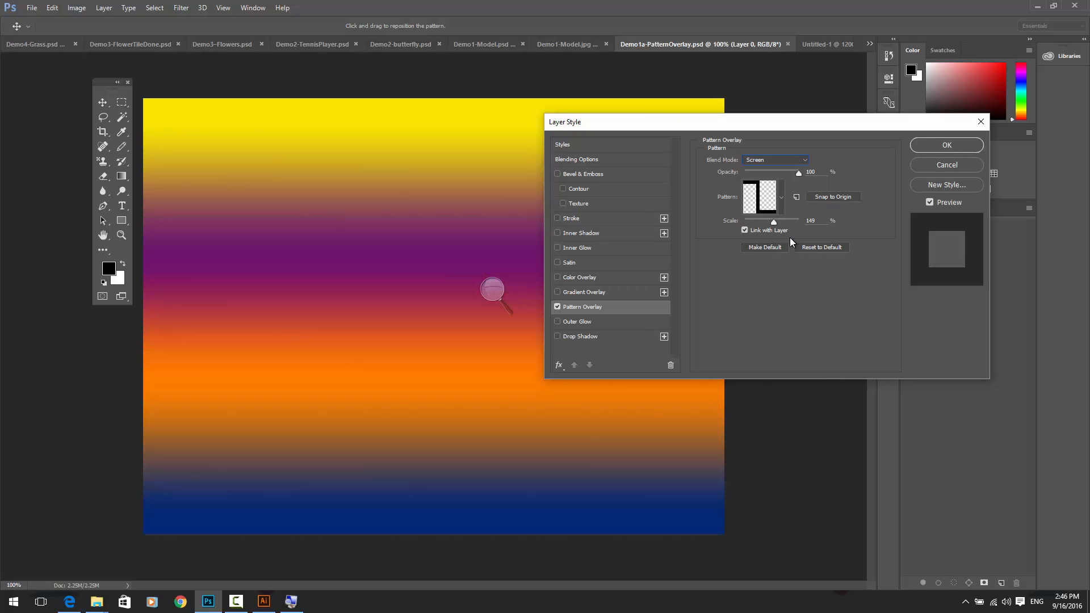
Try the Overlay, Soft Light, Difference and Hue blend modes for the pattern overlay
click(802, 163)
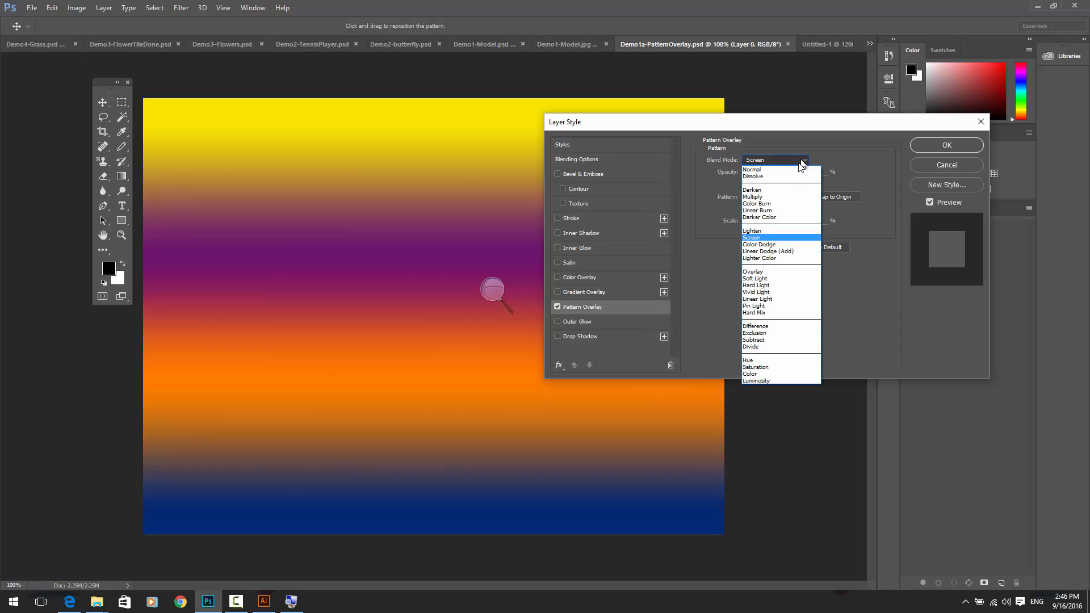
click(767, 263)
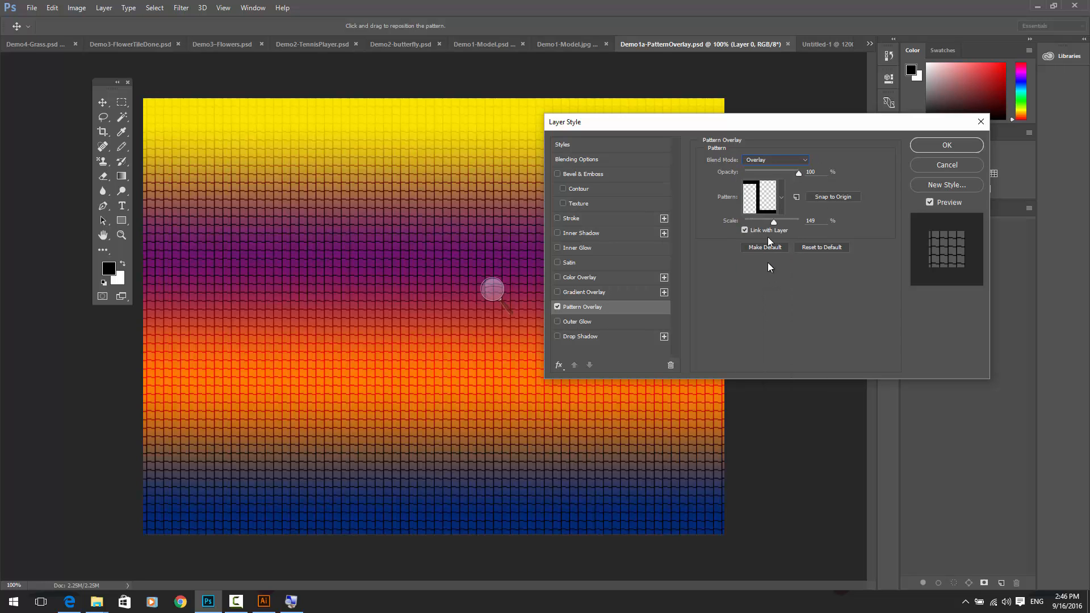
click(805, 163)
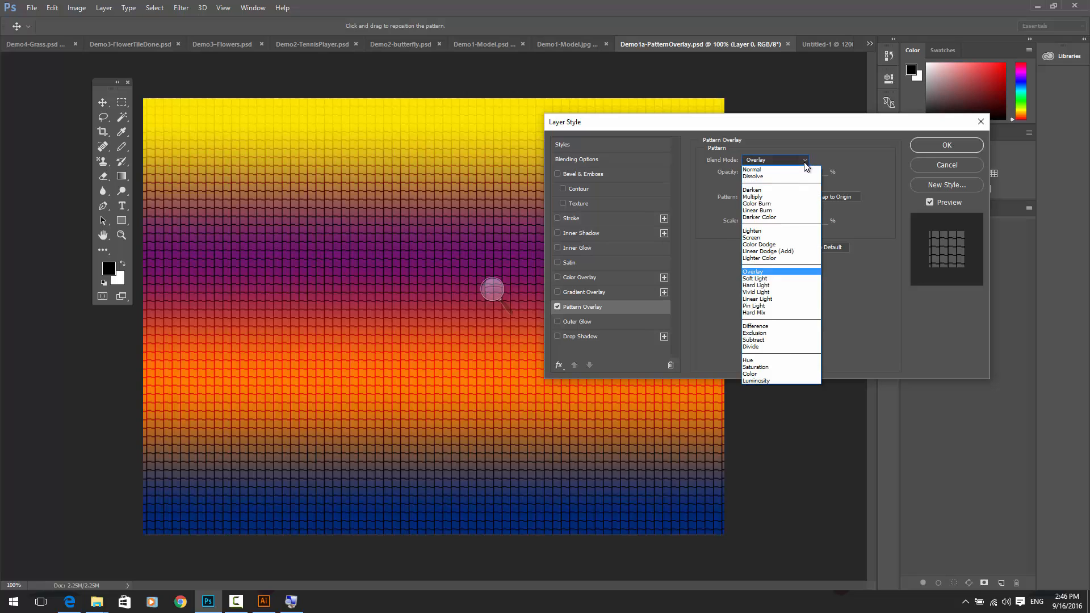
click(757, 278)
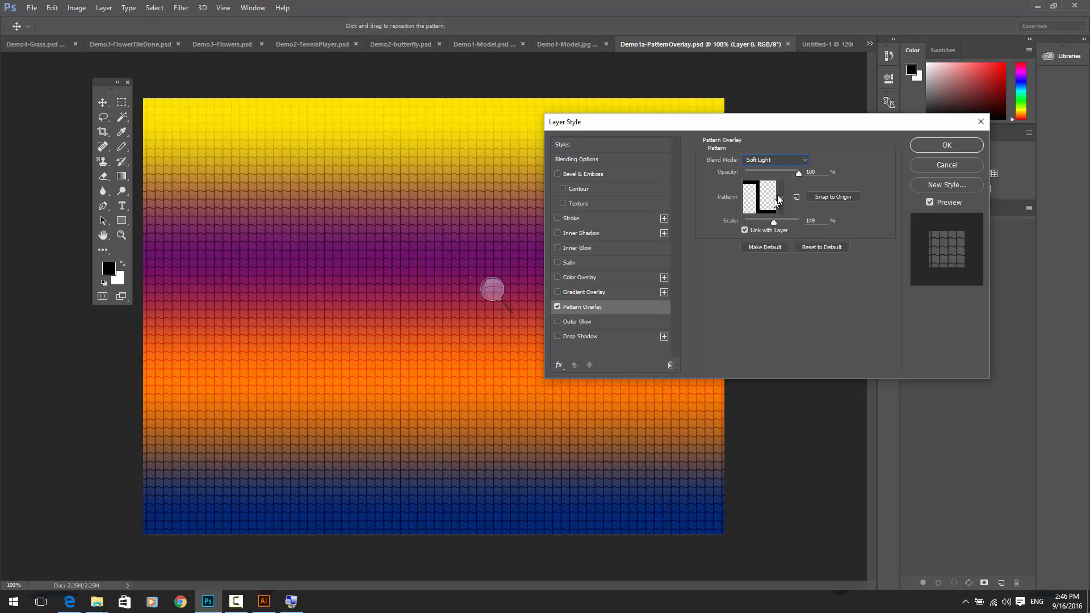
click(803, 162)
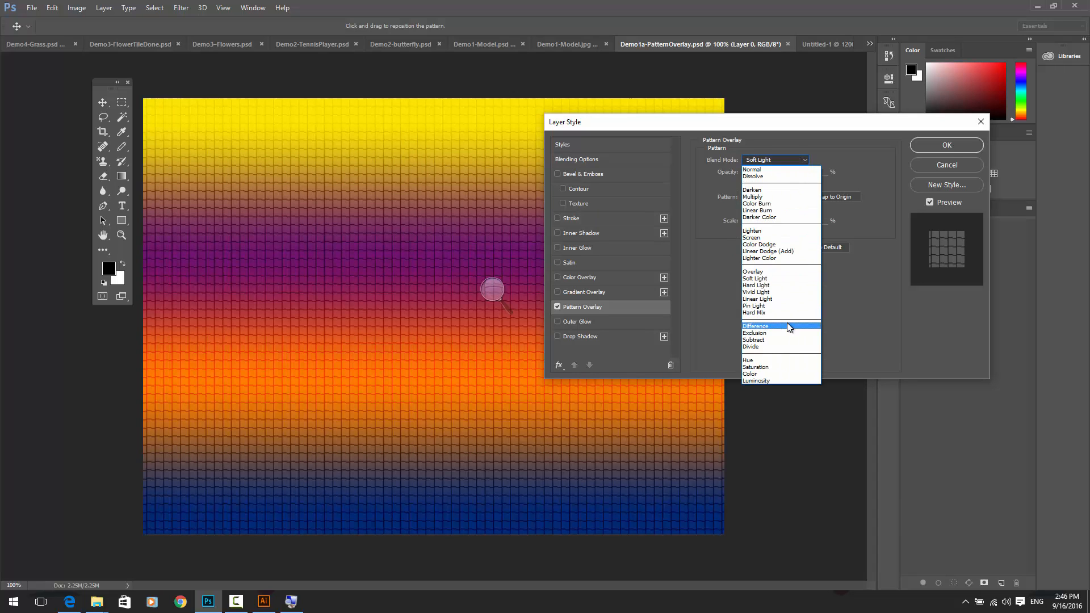
click(789, 325)
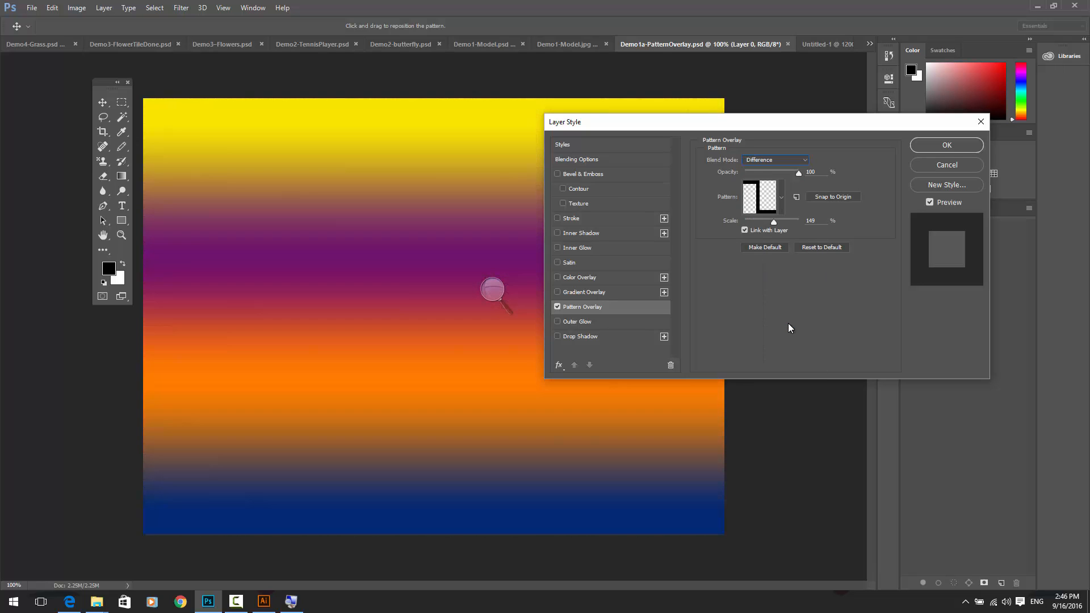
click(801, 161)
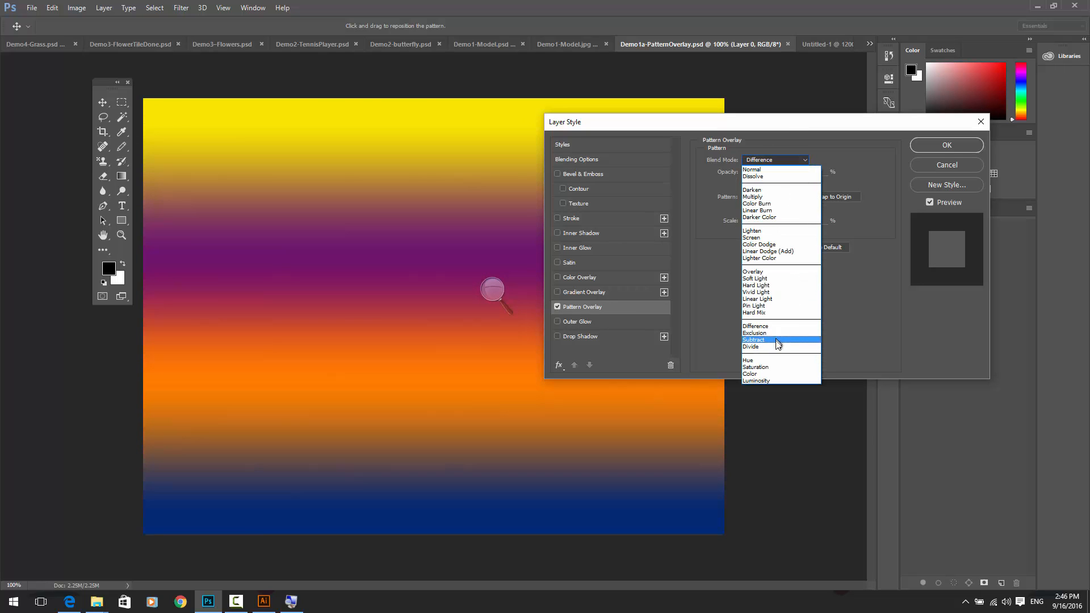
click(775, 363)
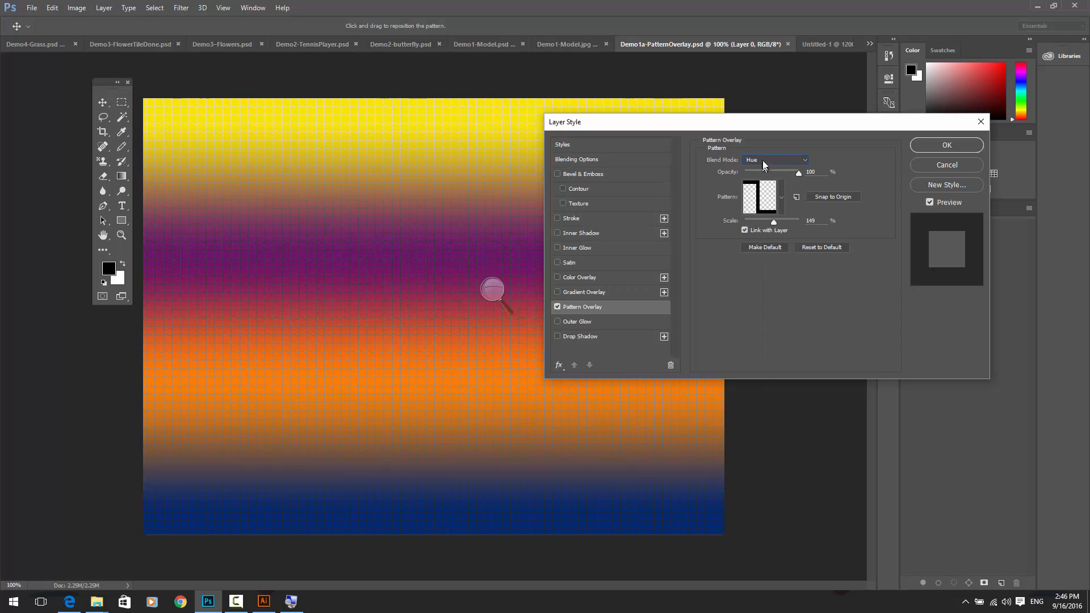
Set the pattern overlay's blend mode to Multiply and its scale to 187%, and apply the layer style
click(797, 161)
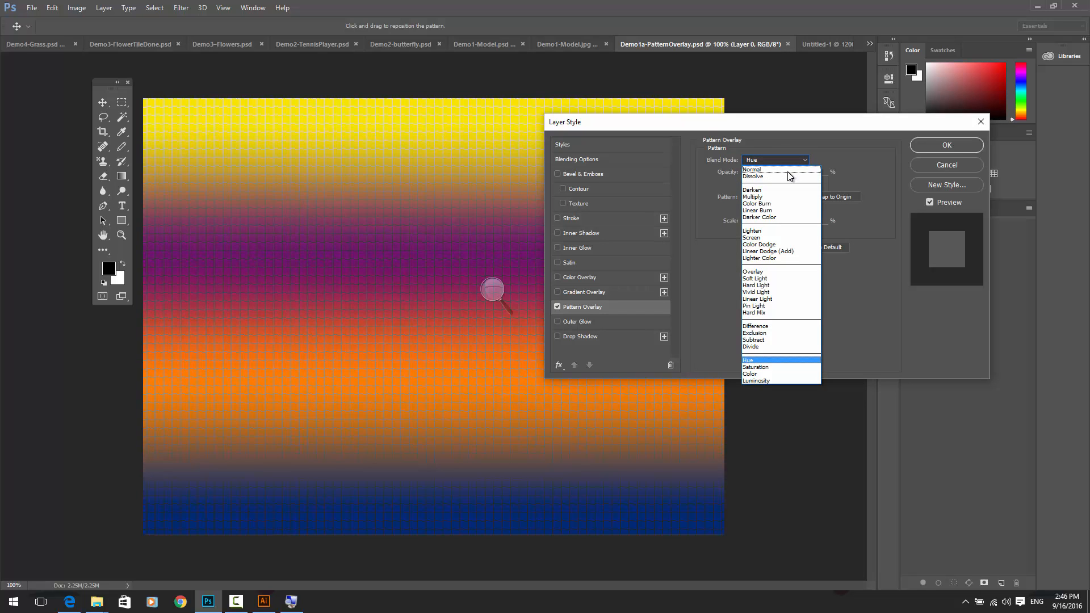
click(781, 196)
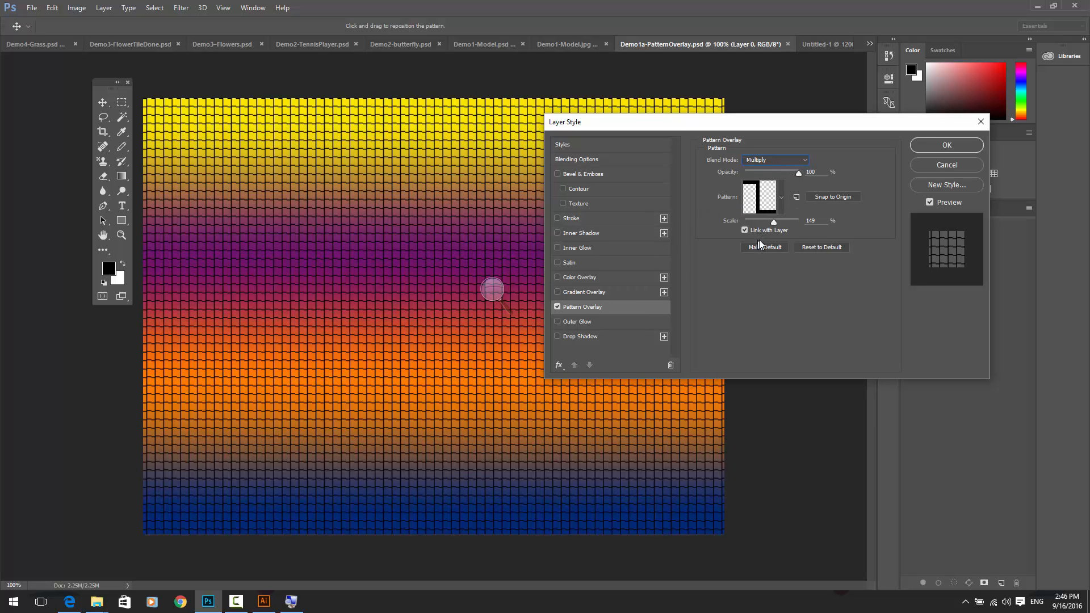
drag(774, 223, 776, 223)
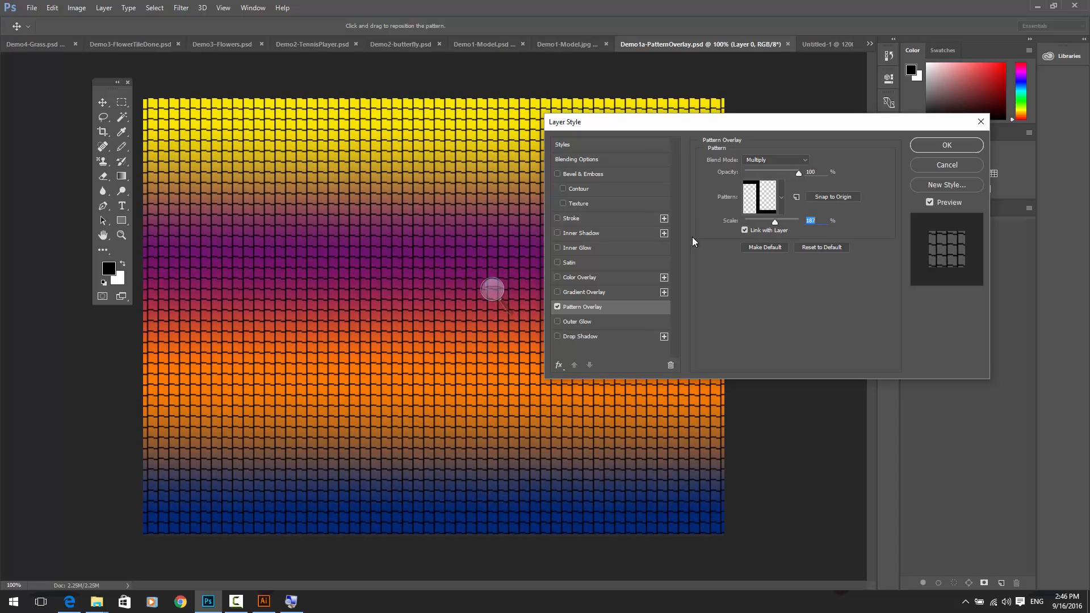
click(935, 145)
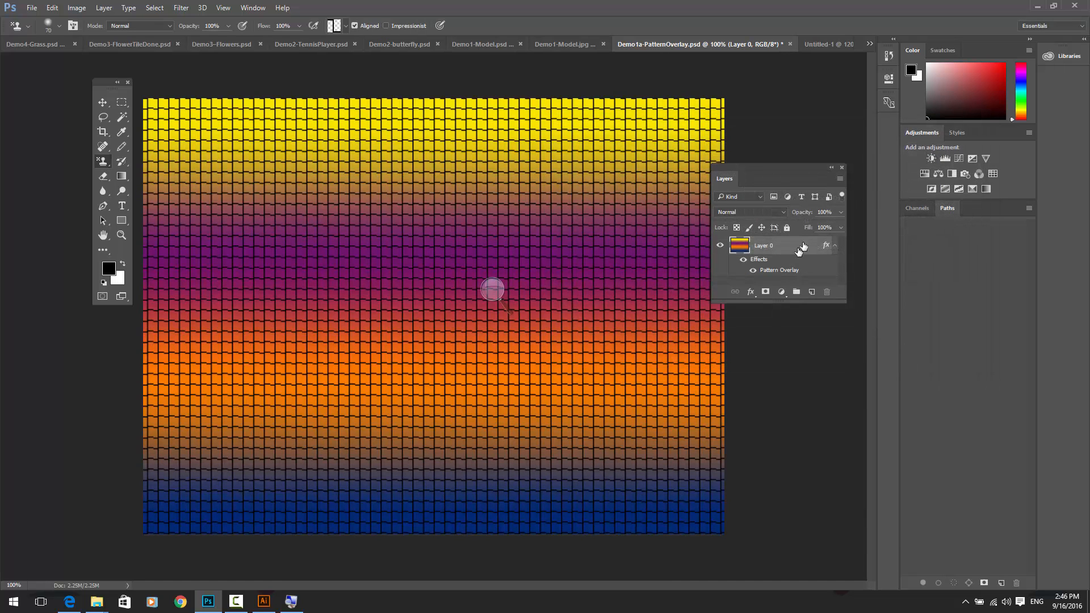
Switch to the untitled tile document and examine the Pattern Stamp tool's pattern library and its management options
click(827, 44)
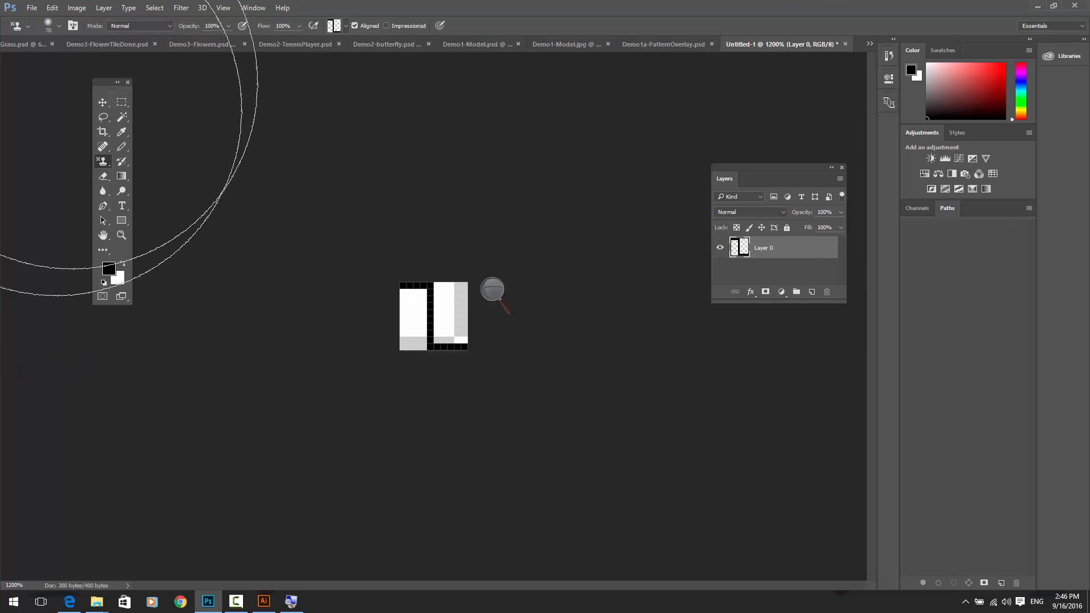
click(102, 104)
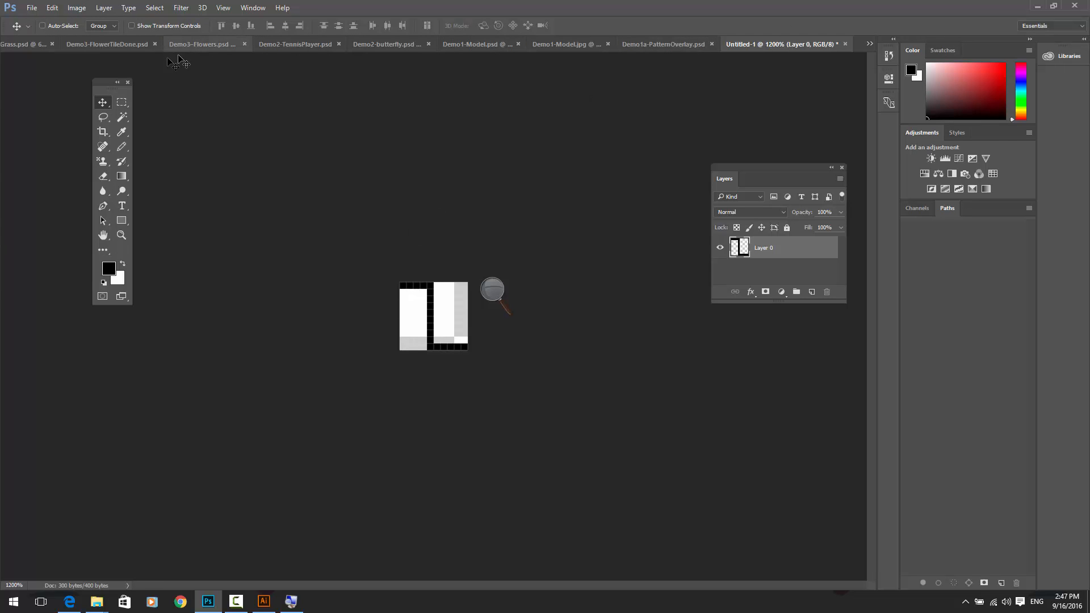
click(98, 161)
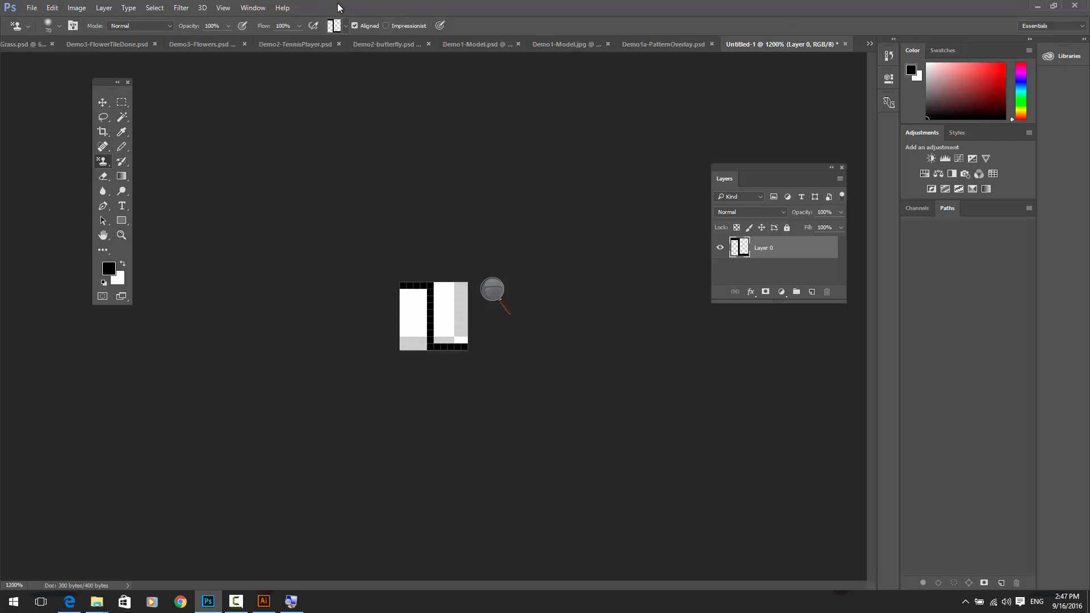
click(346, 24)
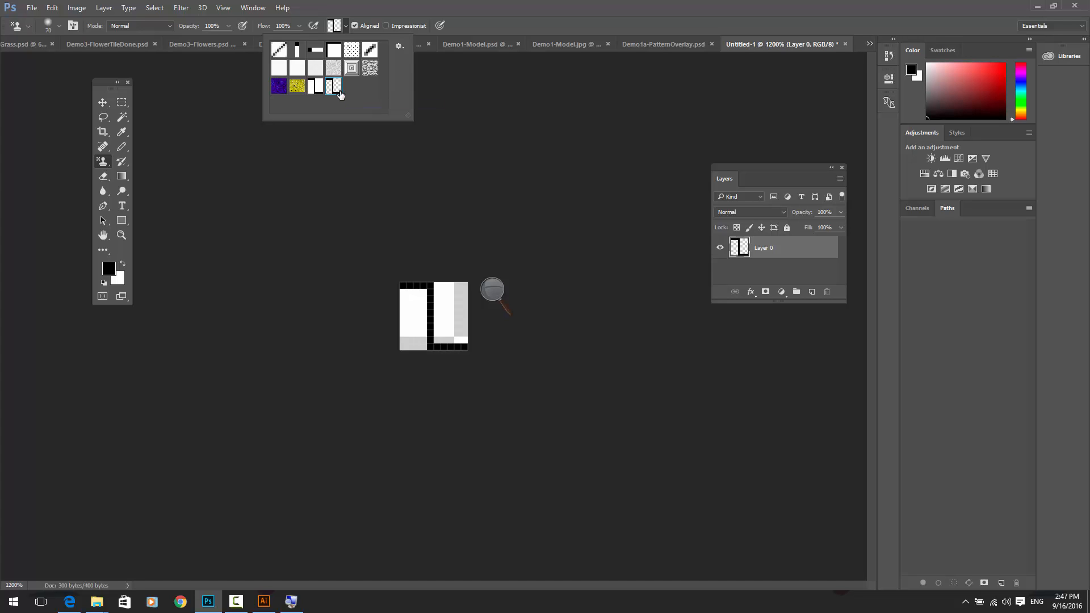
click(400, 47)
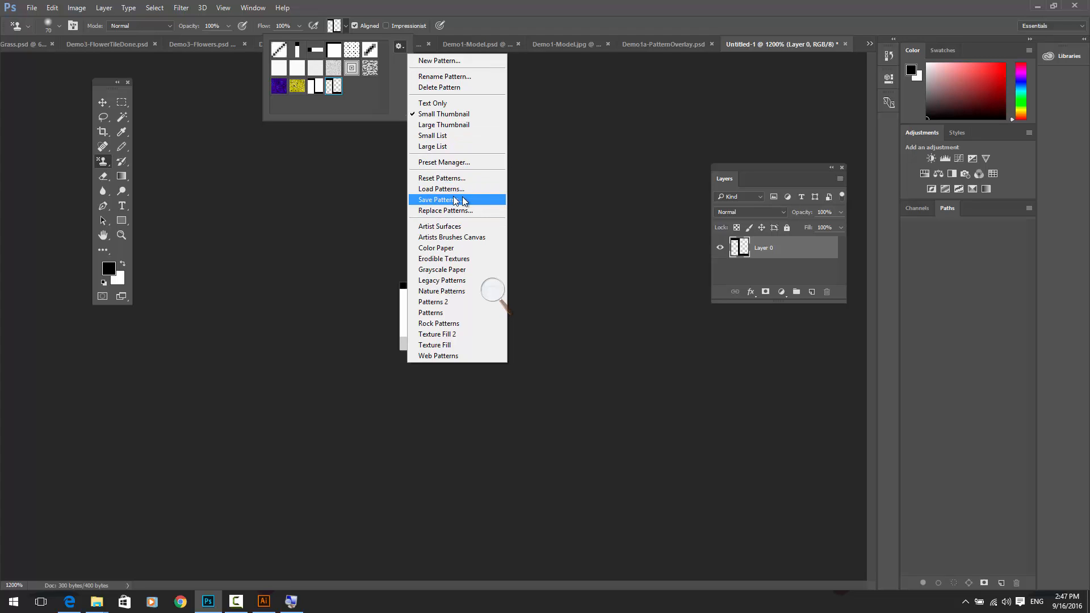
Check where the pattern library is saved as a PAT file, cancel saving, and review the pattern library options again
click(99, 159)
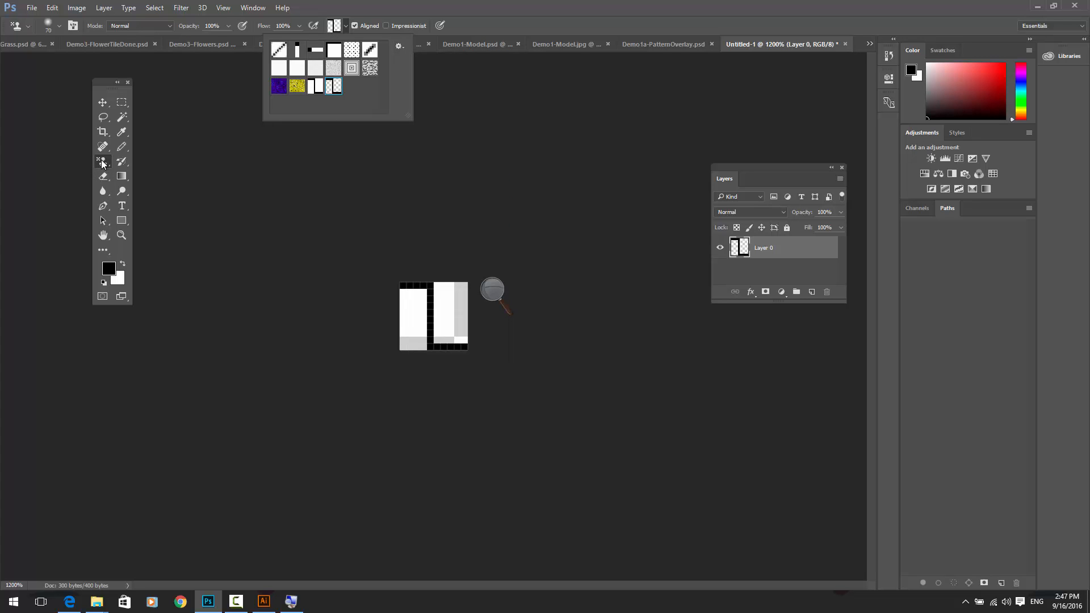
click(346, 26)
click(346, 26)
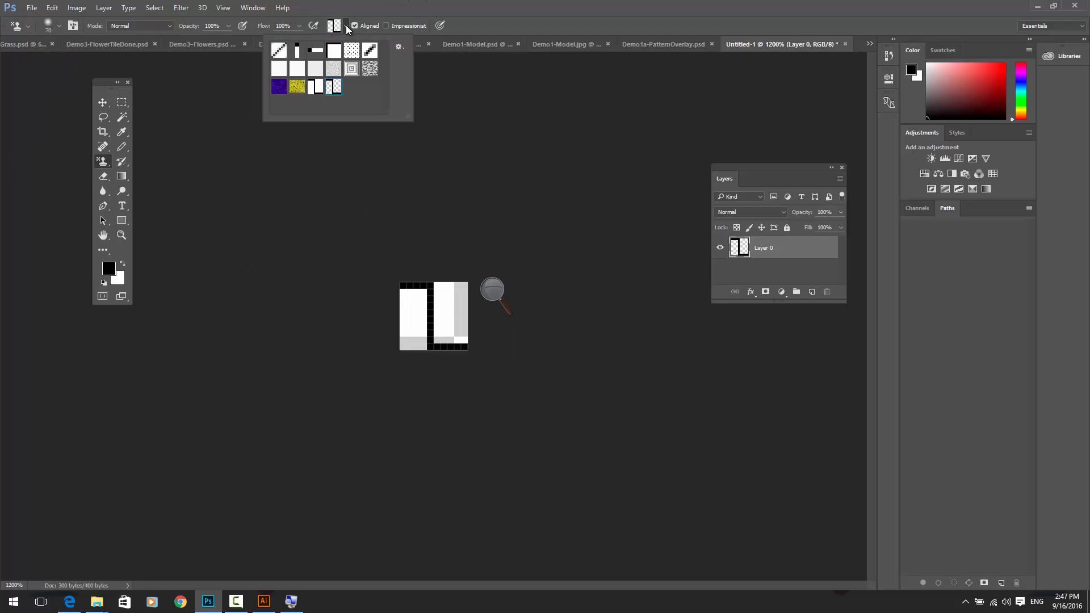
click(399, 48)
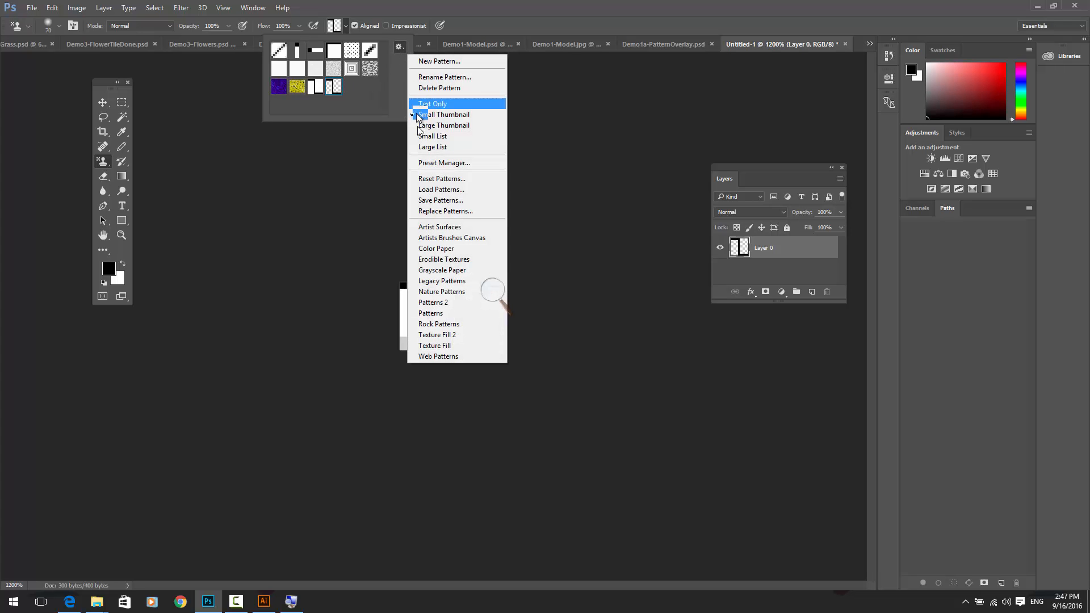
click(421, 201)
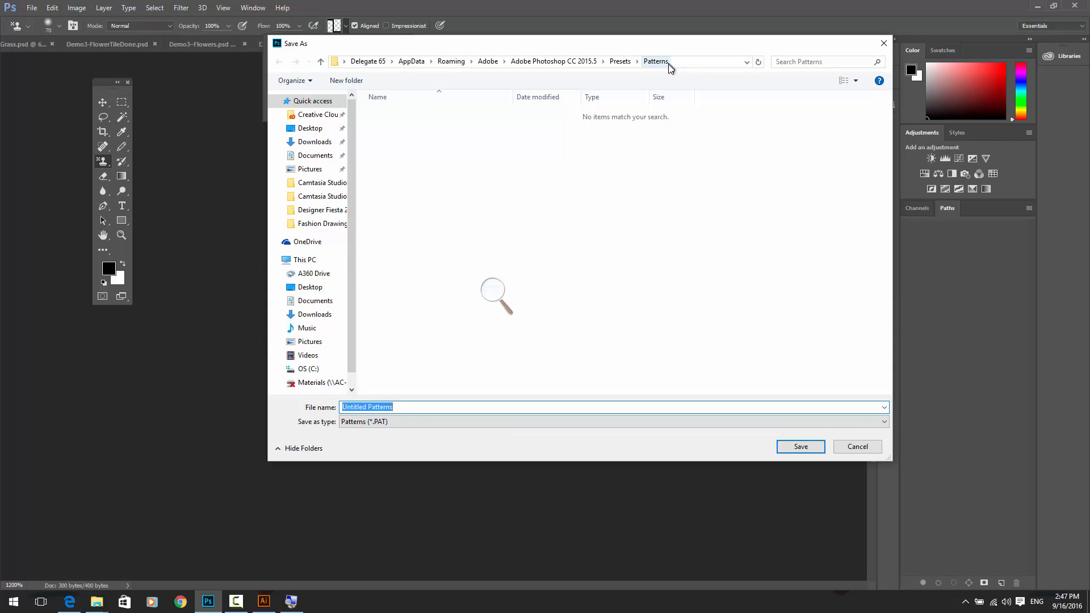
click(856, 447)
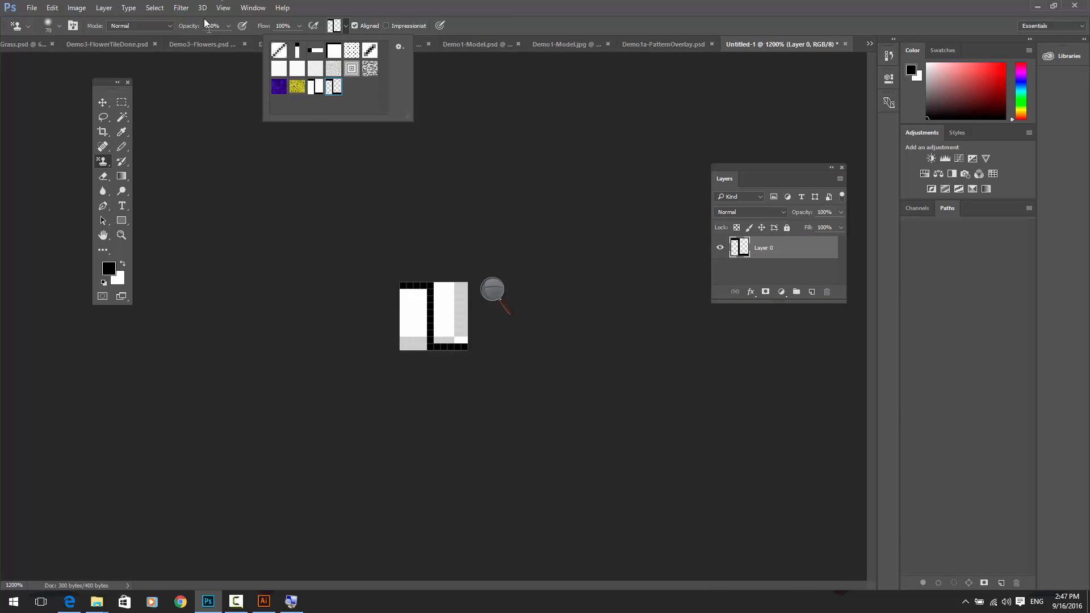
click(400, 46)
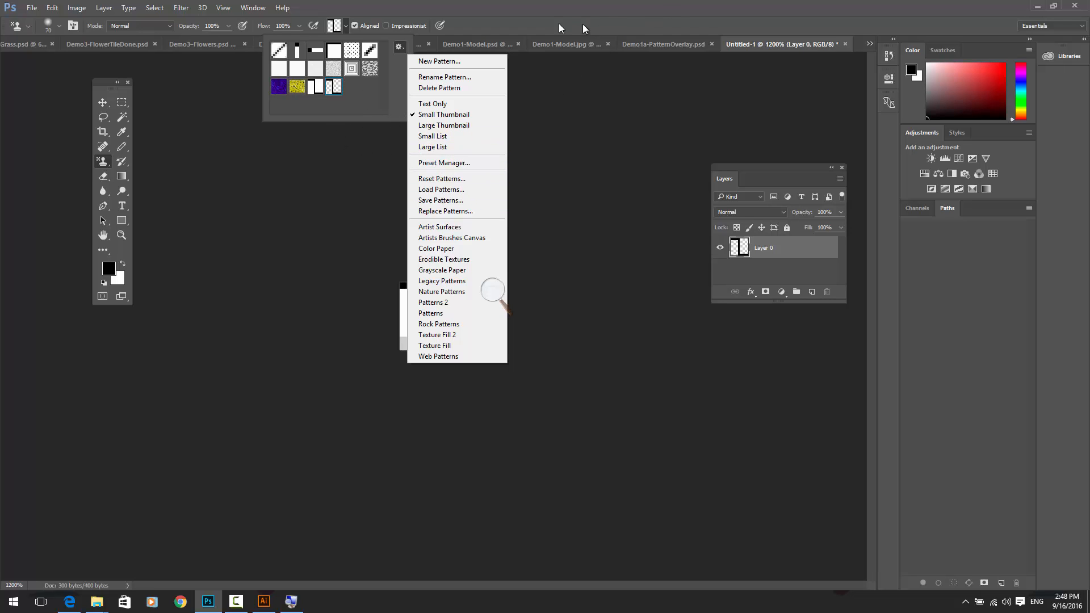
click(656, 45)
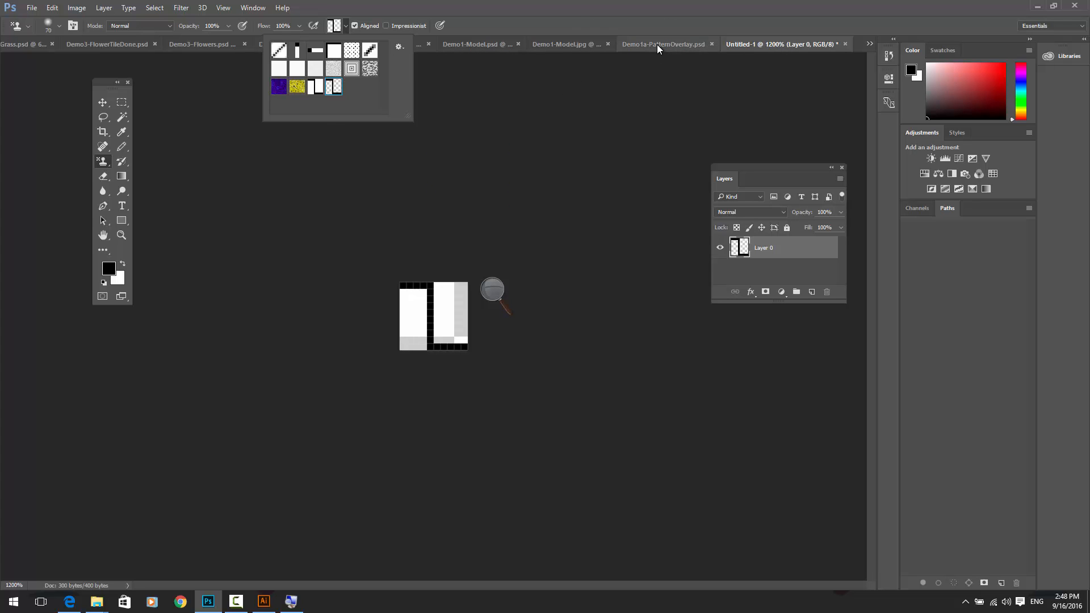
Add a new layer with default settings above the background in Demo1-Model.jpg
click(568, 43)
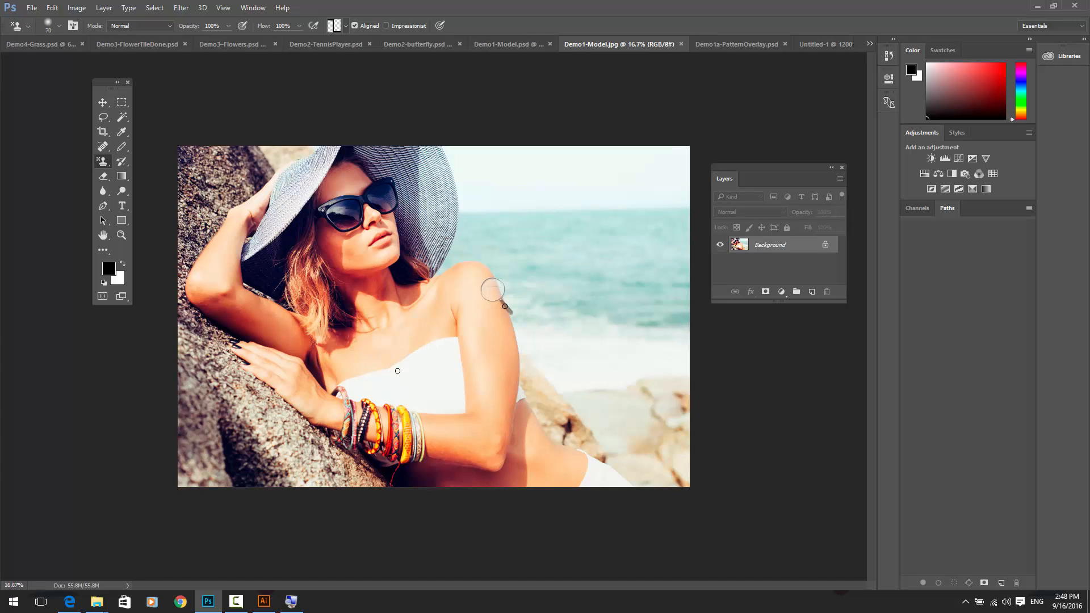
click(840, 180)
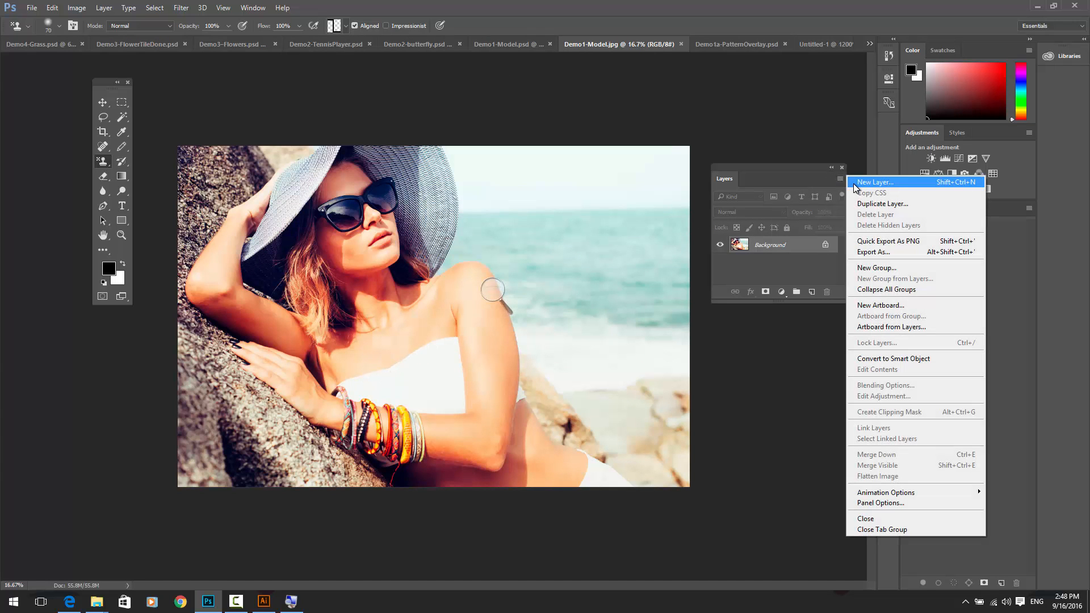
click(854, 183)
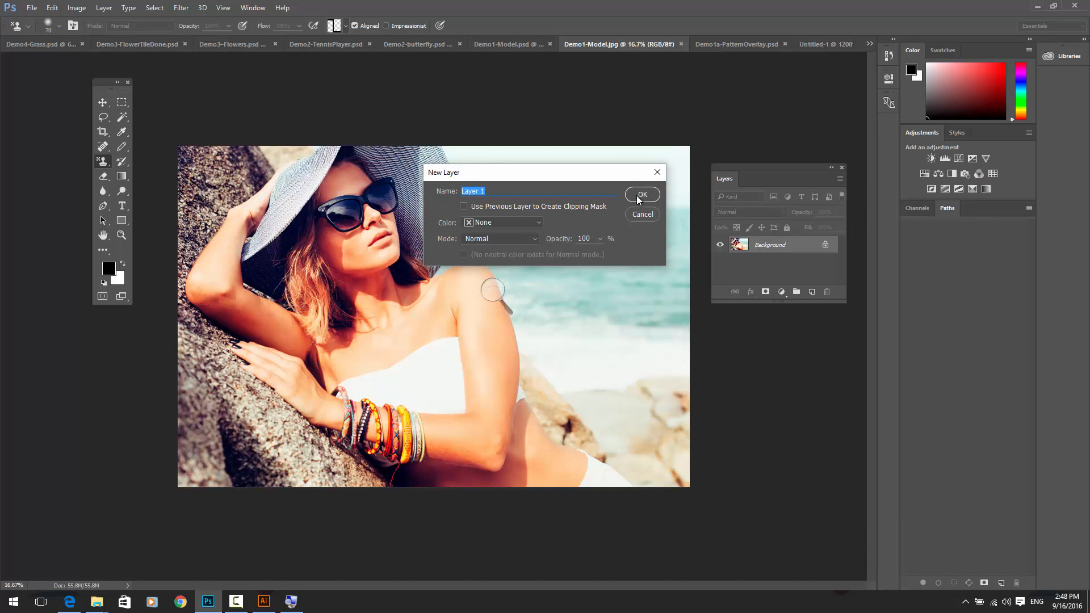
click(636, 197)
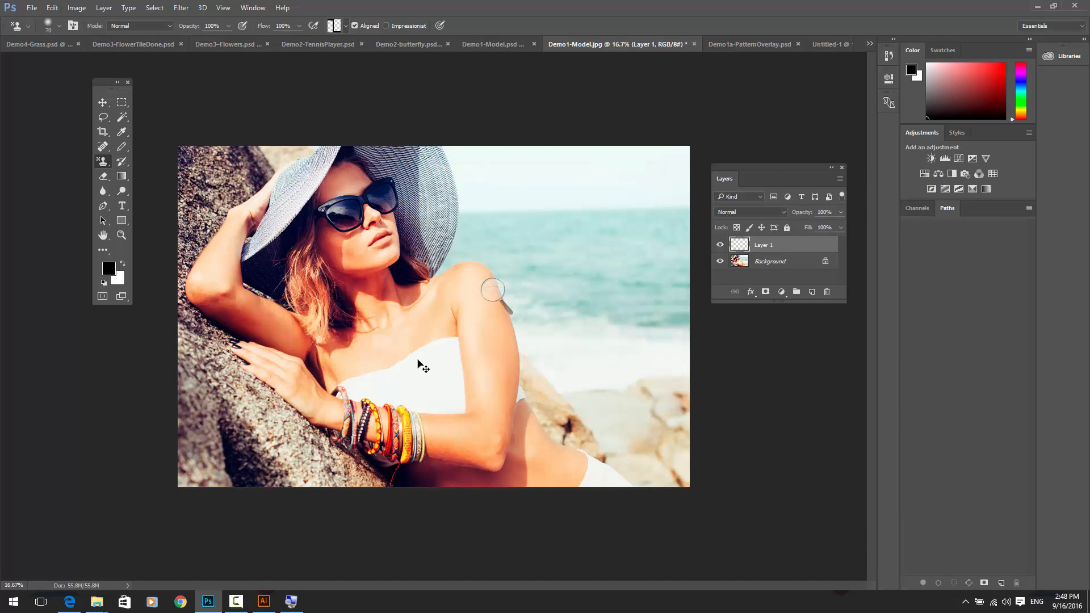
Paint the transparent tile pattern along the upper edge of the white bikini top with the Pattern Stamp at brush size 100
key(ctrl+plus)
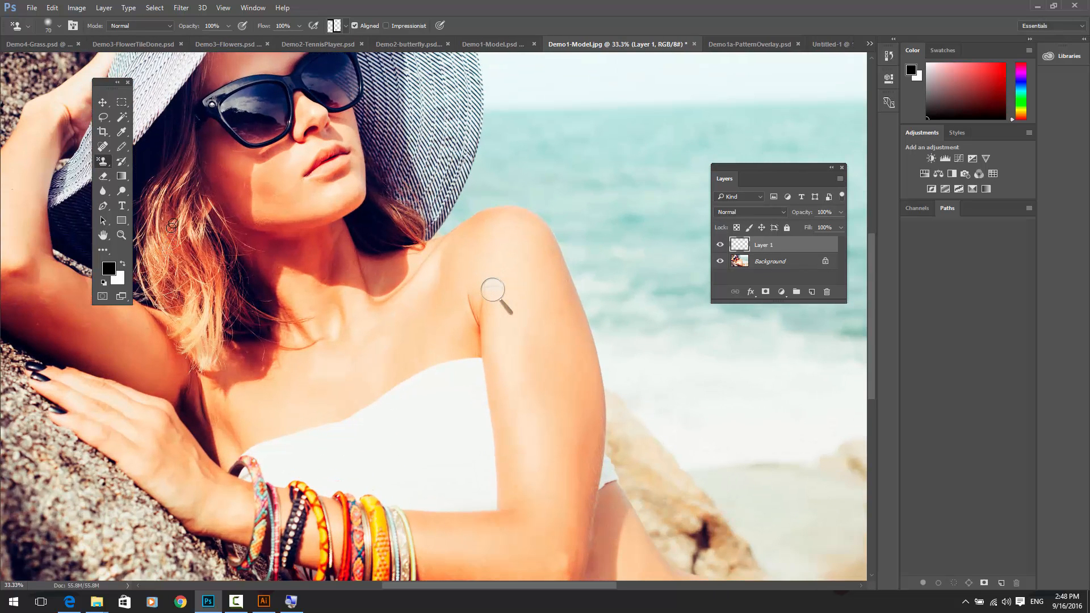
click(102, 162)
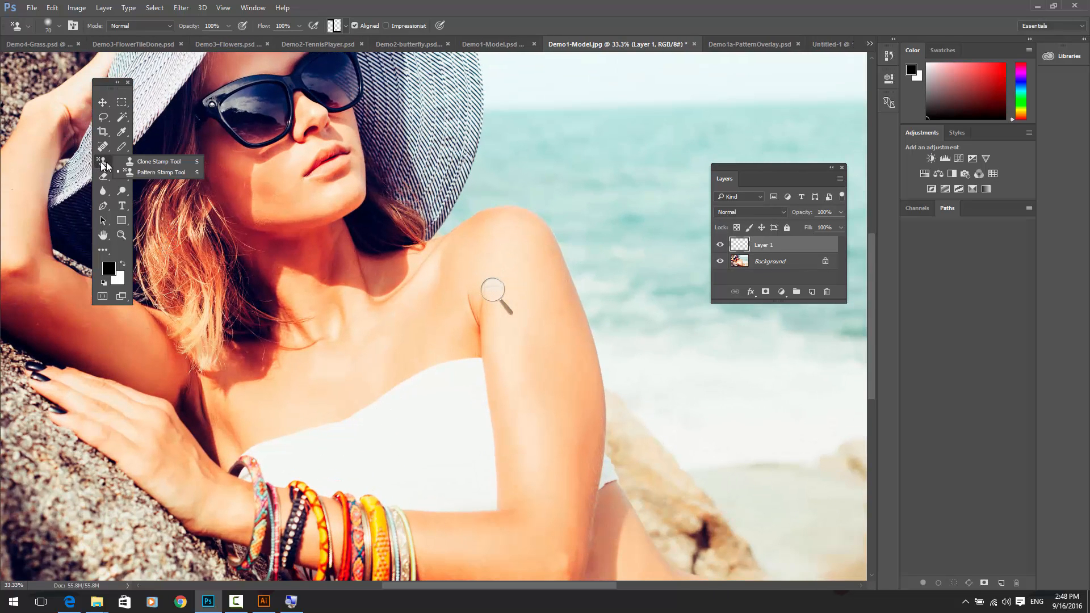
click(148, 171)
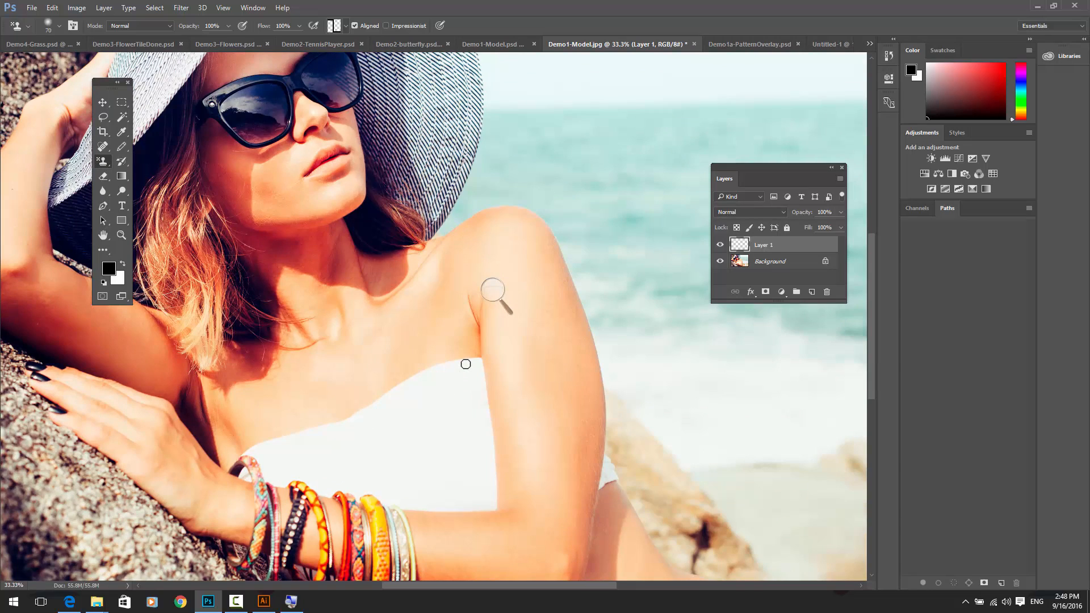
key(bracketright)
key(bracketright)
key(bracketright)
drag(480, 363, 327, 427)
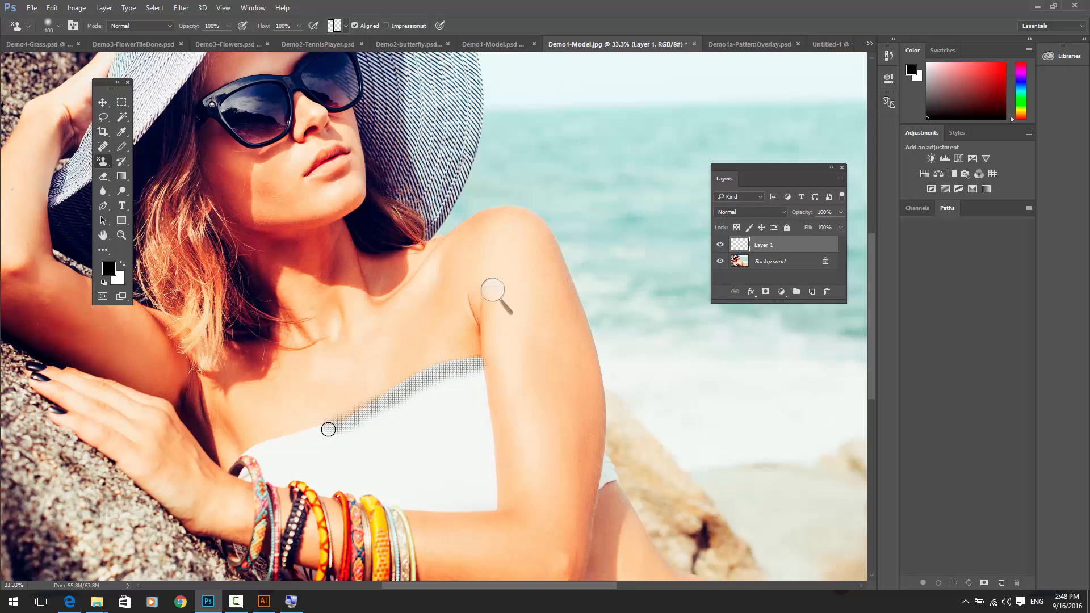
drag(329, 428, 268, 449)
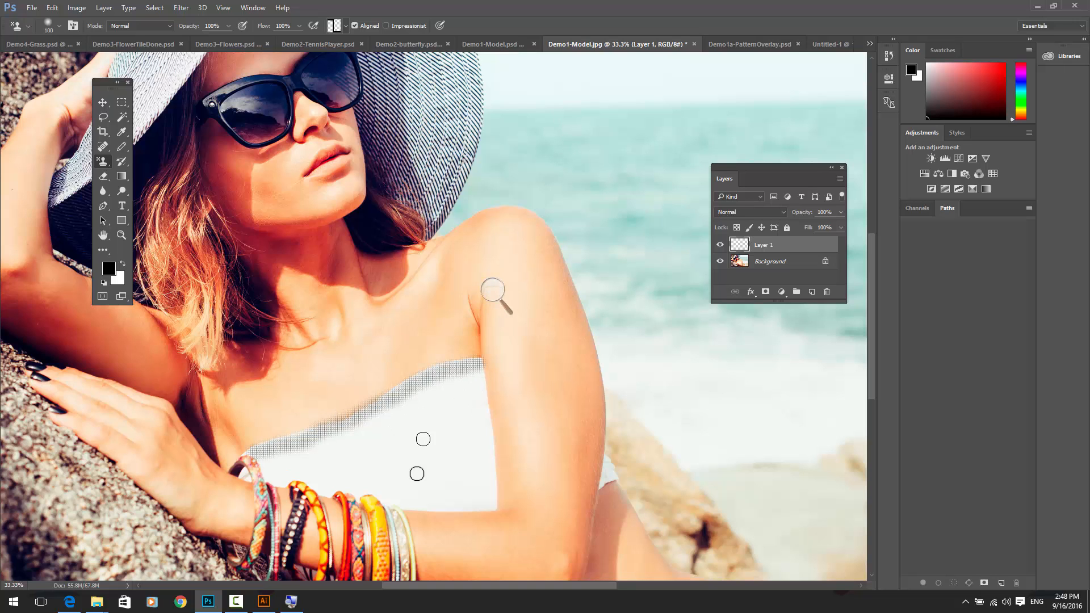
Switch back to Demo1a-PatternOverlay.psd and view the layer effects available for the gradient layer
click(746, 42)
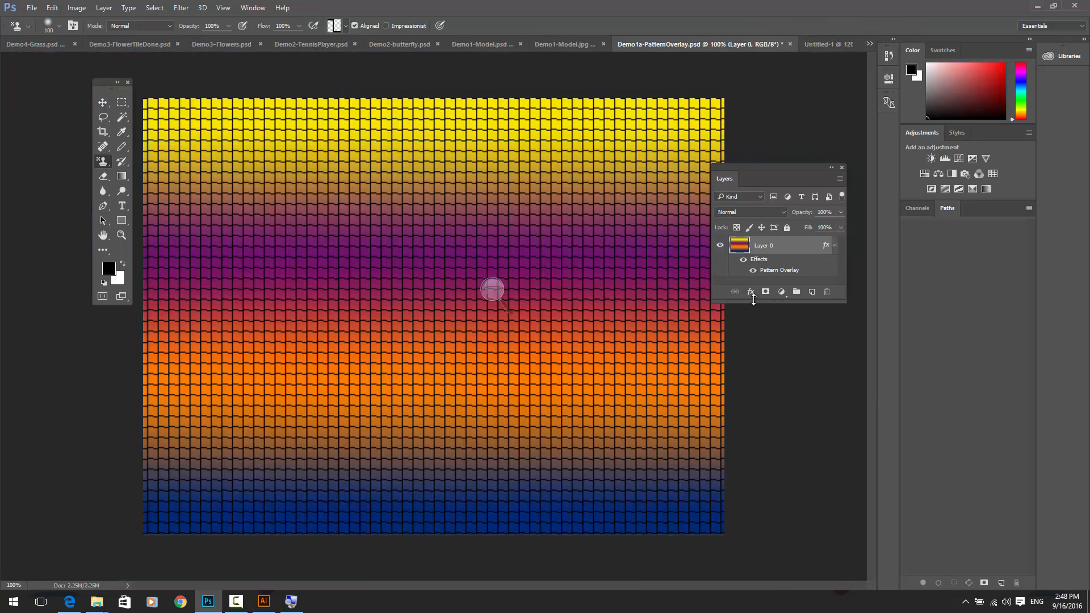
click(751, 292)
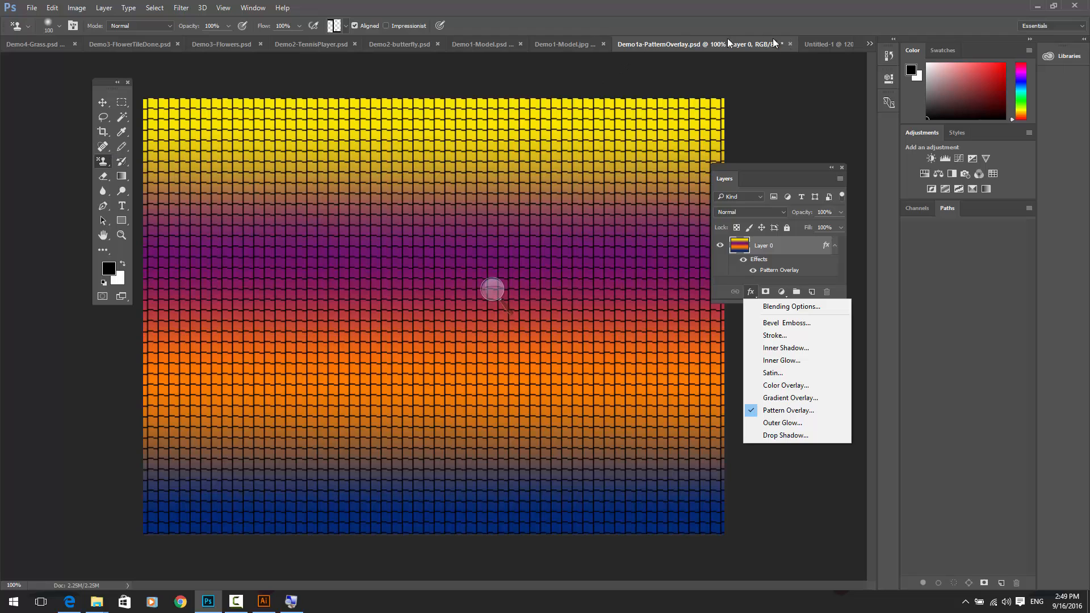
Review the transparent tile document, the patterned gradient and the pattern painted on the bikini top in Demo1-Model.jpg
click(547, 44)
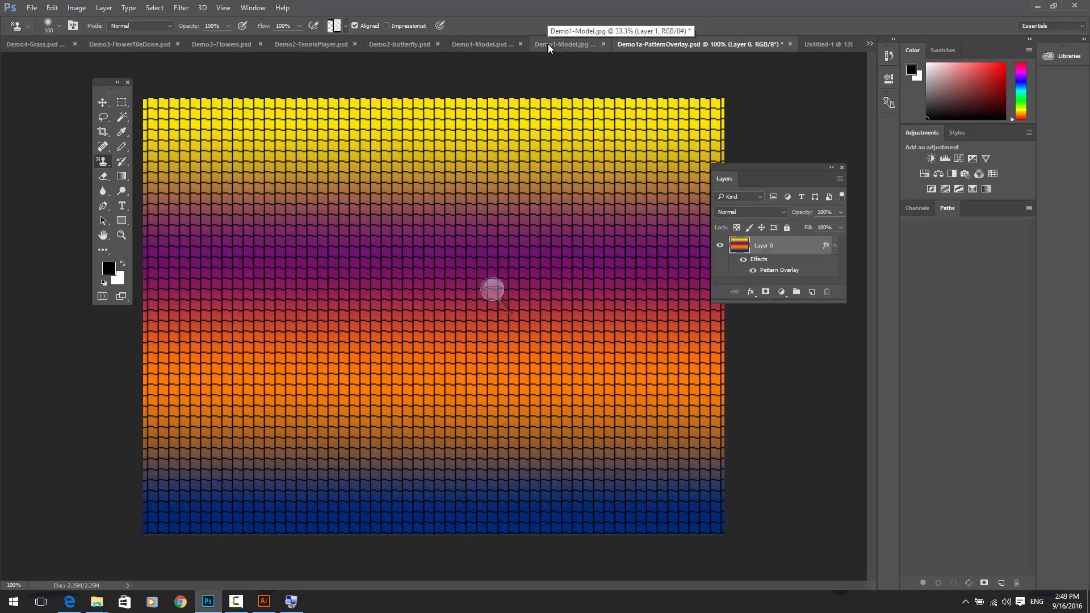
click(816, 45)
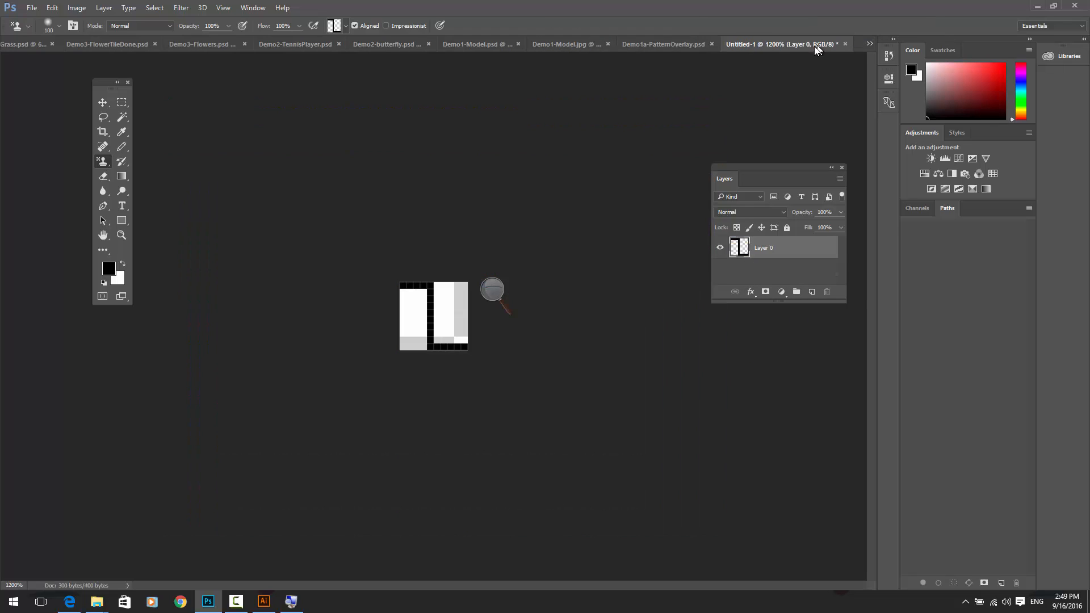
click(661, 44)
click(572, 44)
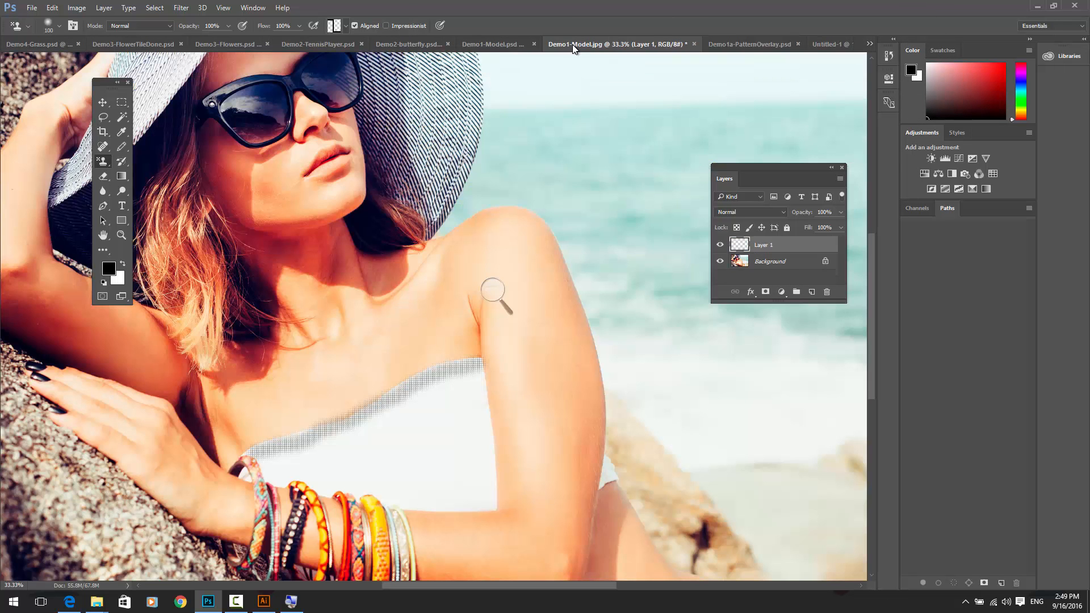
Switch to Demo2-TennisPlayer.psd, zoom to 25%, and look at the player's clothing and the butterfly image in Demo2-butterfly.psd
click(306, 45)
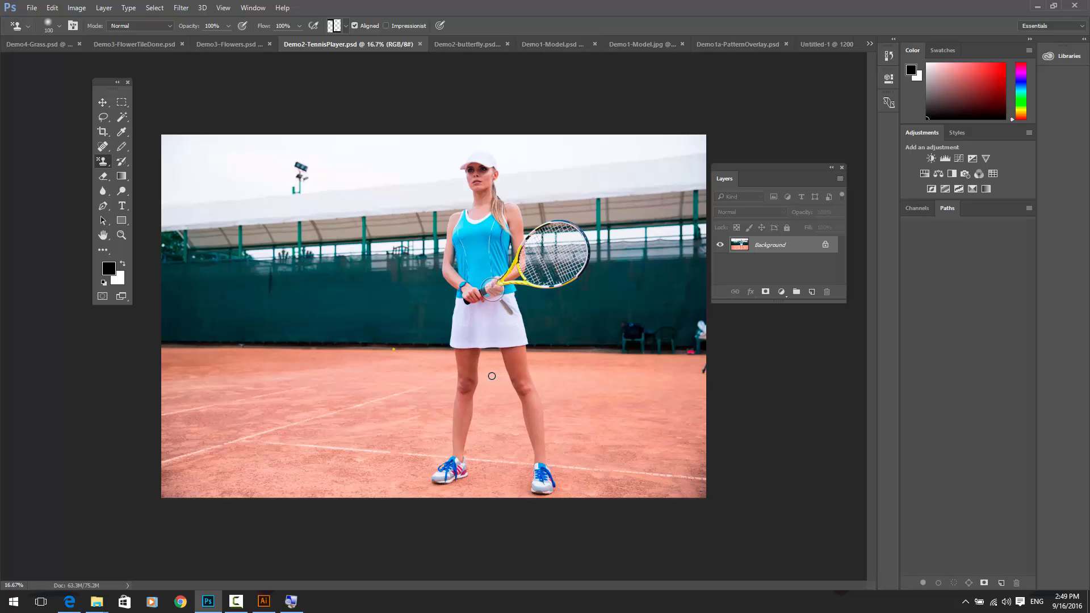
key(ctrl+plus)
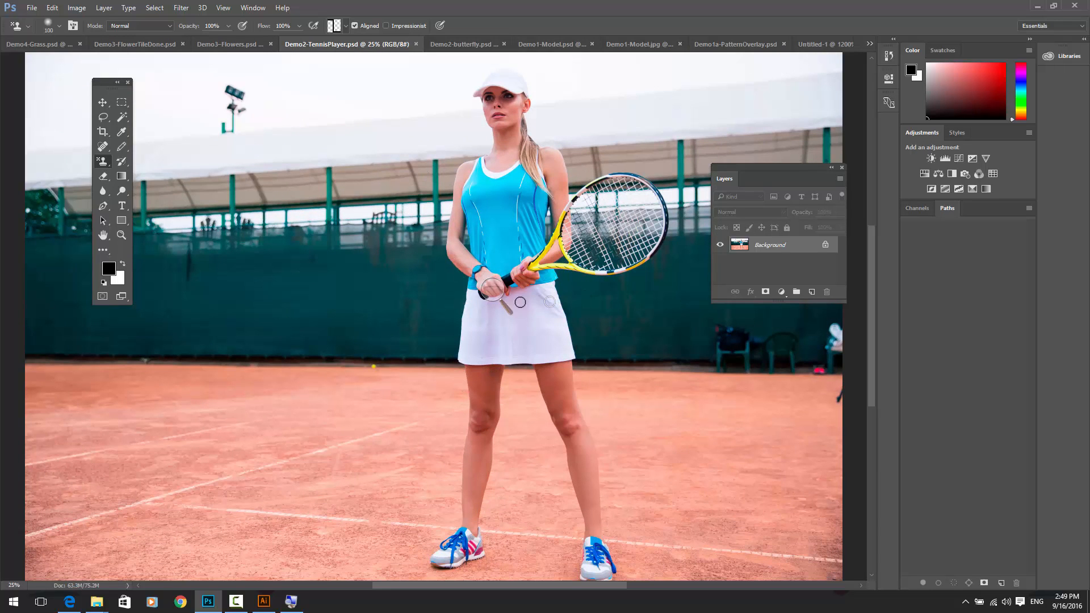
click(492, 284)
mouse_move(515, 282)
mouse_down()
mouse_move(659, 424)
mouse_move(698, 446)
mouse_up()
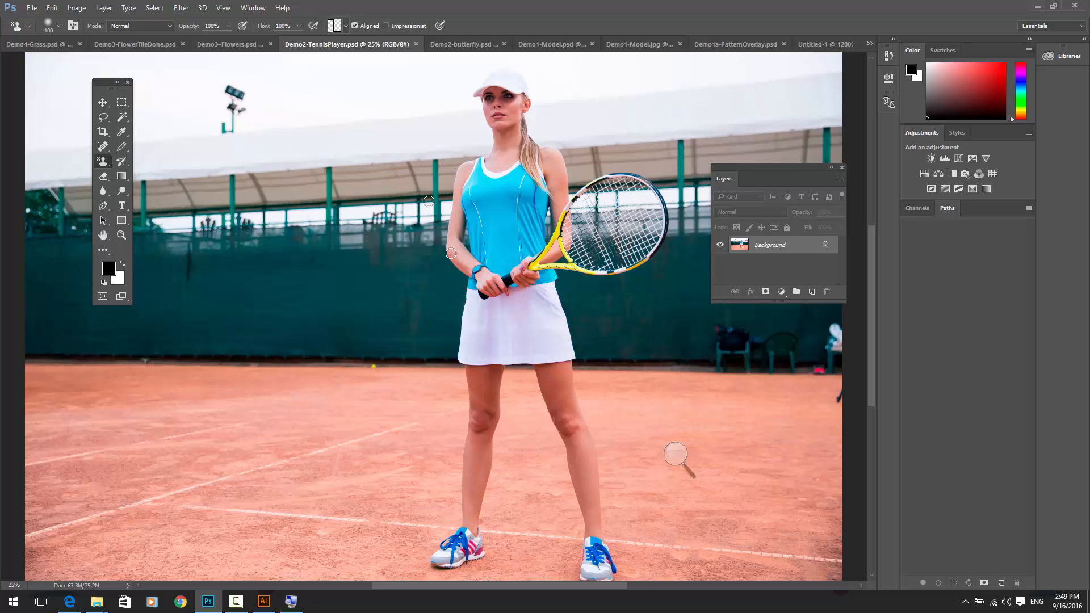
click(462, 42)
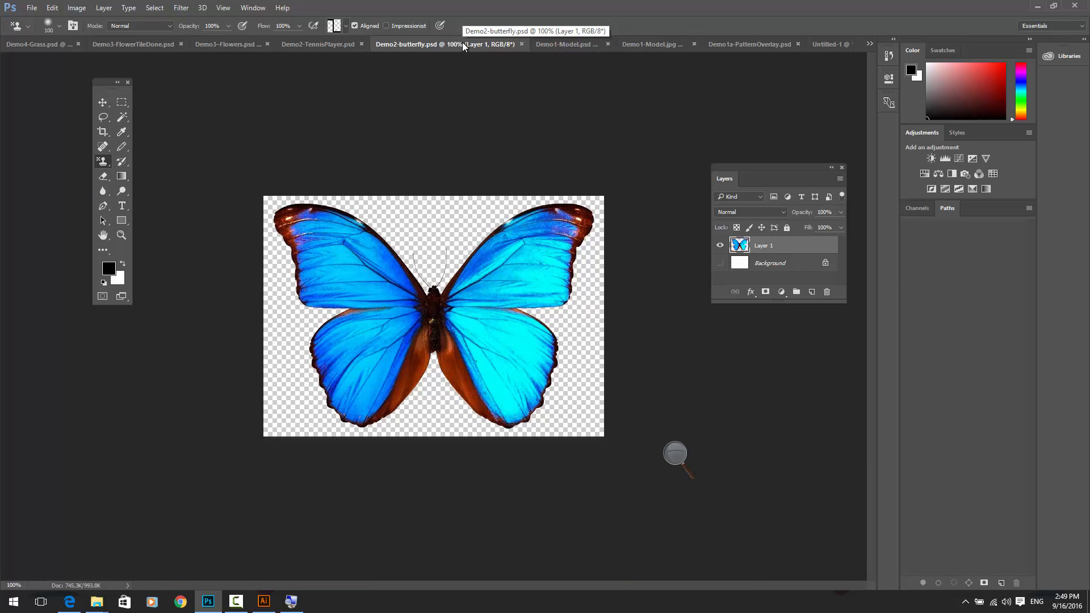
click(302, 44)
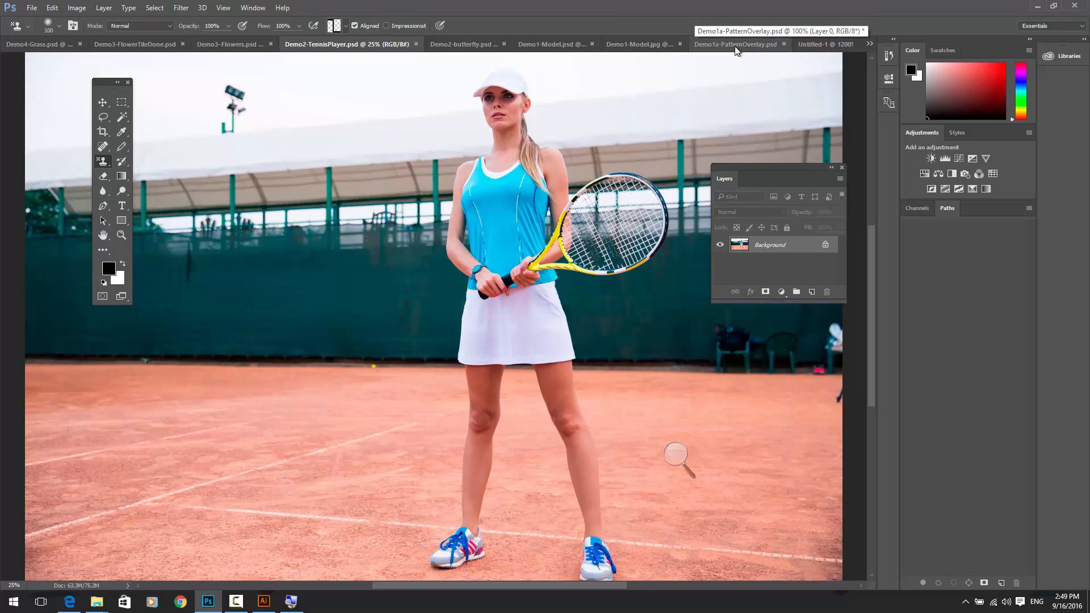
Define the butterfly with its hidden background as a pattern named Demo2-butterfly.psd, and check the transparency by toggling the background layer
click(460, 46)
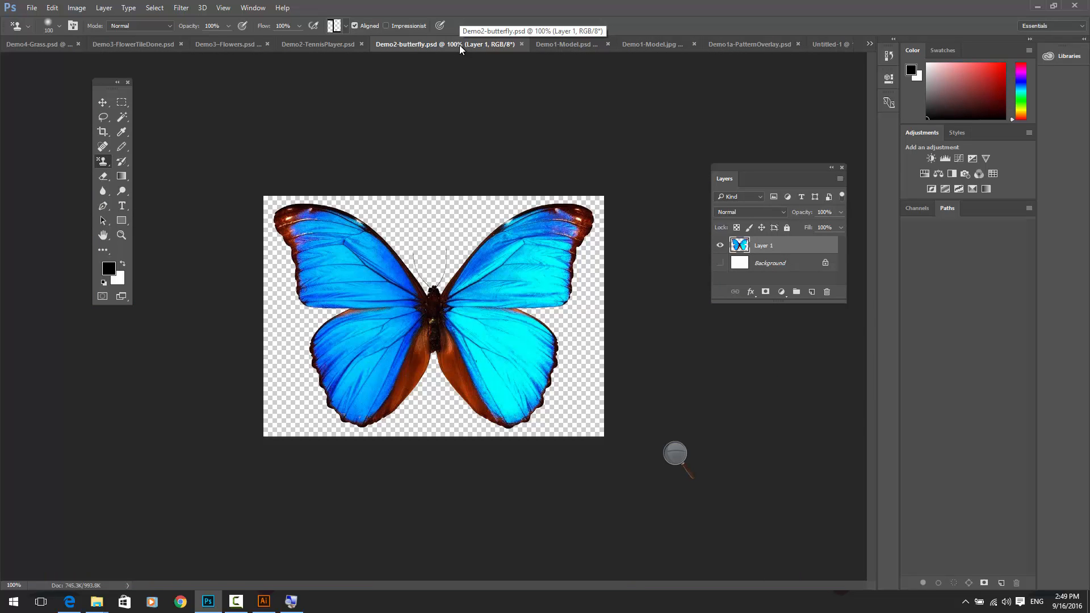
click(79, 9)
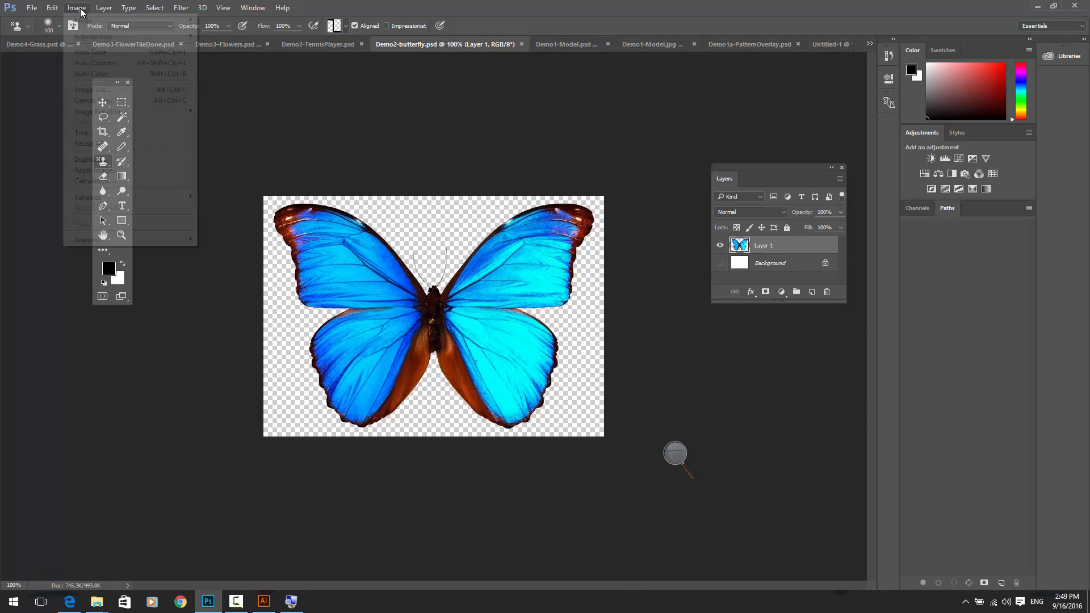
mouse_move(52, 8)
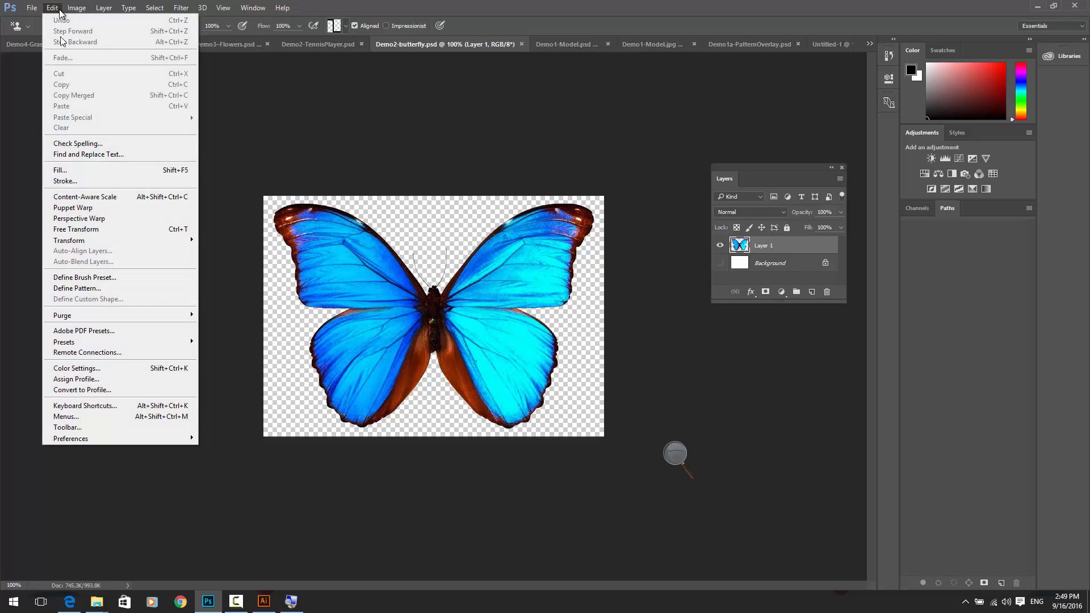
click(72, 288)
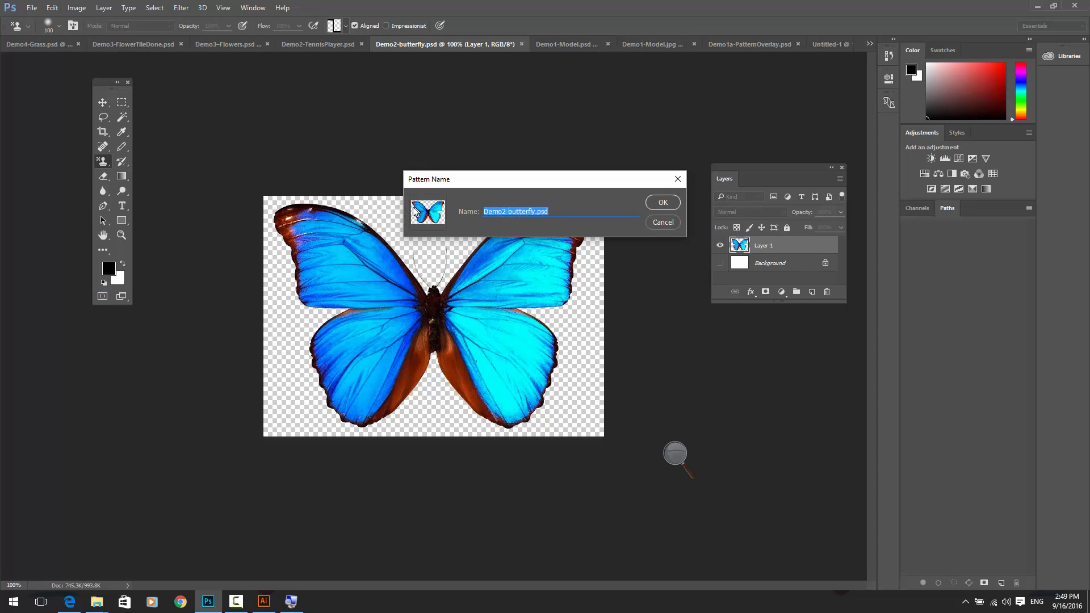
click(664, 204)
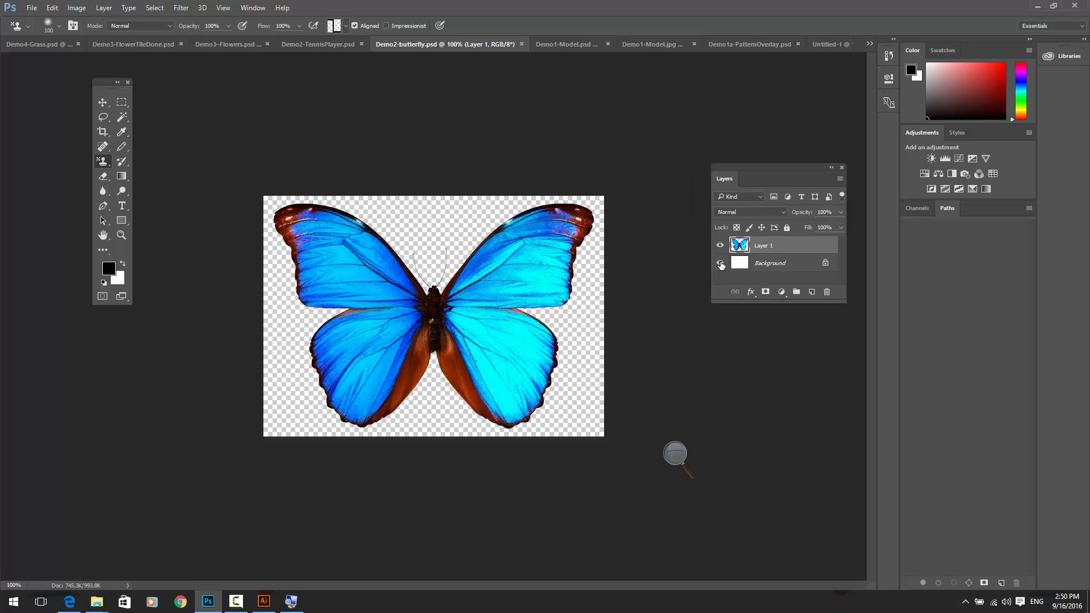
click(721, 264)
click(721, 264)
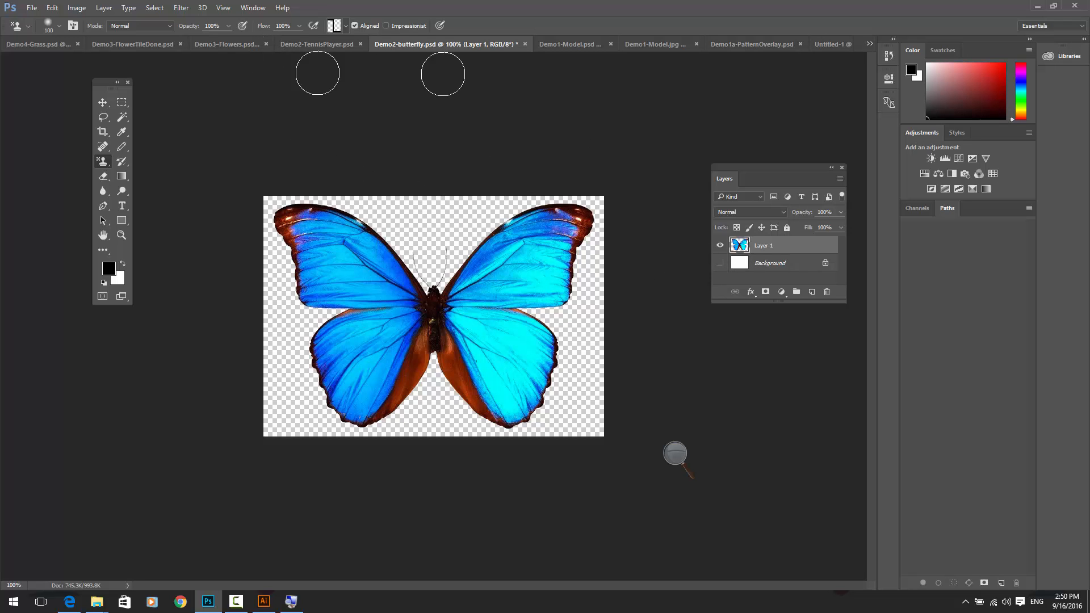
In Demo2-TennisPlayer.psd, enlarge the Pattern Stamp brush to 500 and choose the butterfly pattern
click(561, 47)
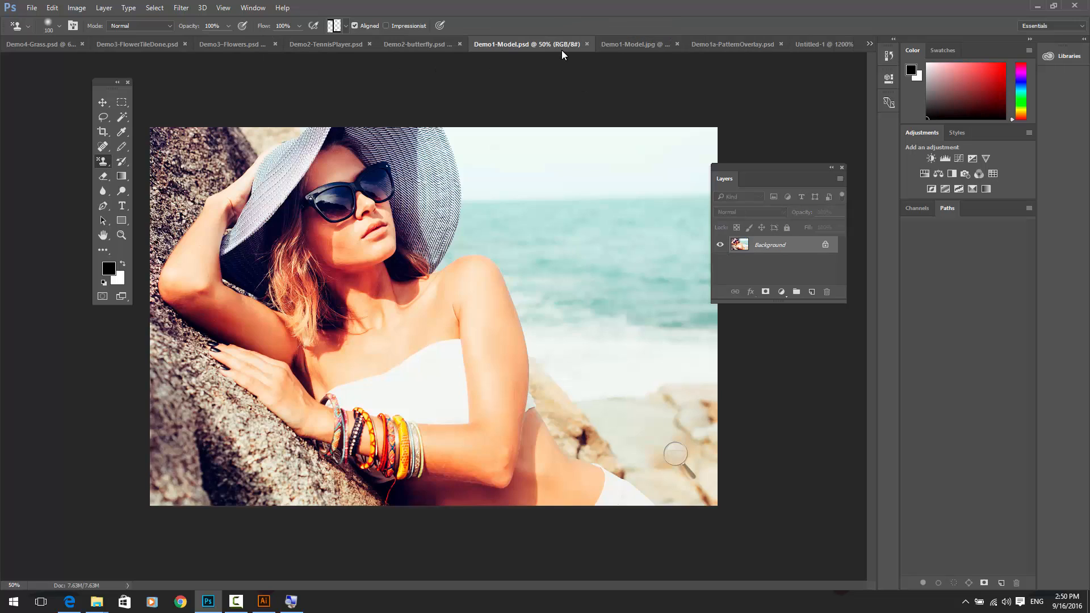
click(324, 43)
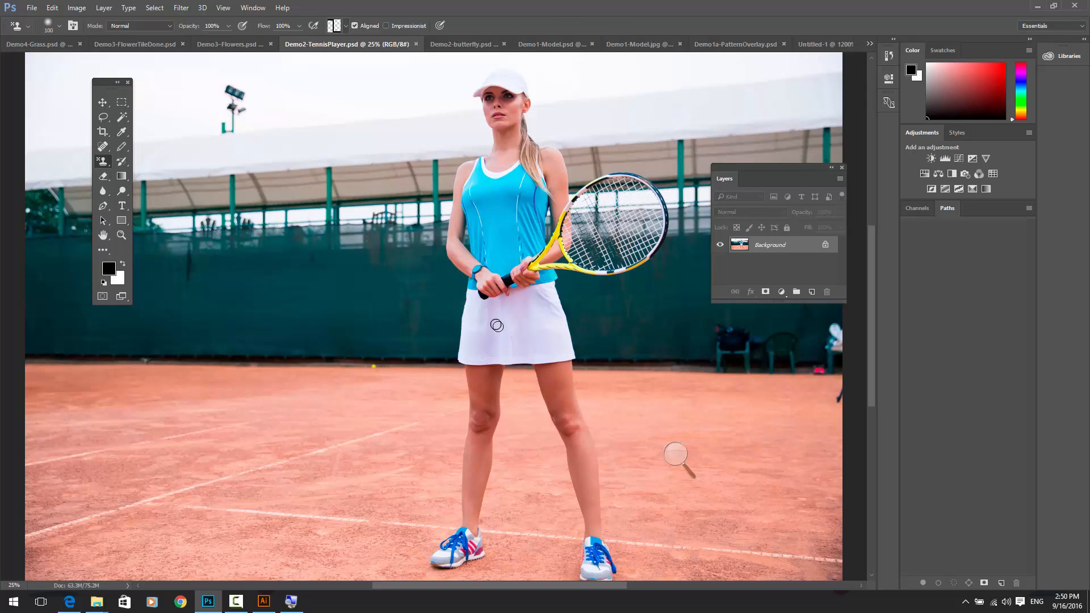
key(bracketright)
key(bracketright)
key(bracketright)
key(bracketright)
key(bracketright)
key(bracketright)
key(bracketright)
key(bracketright)
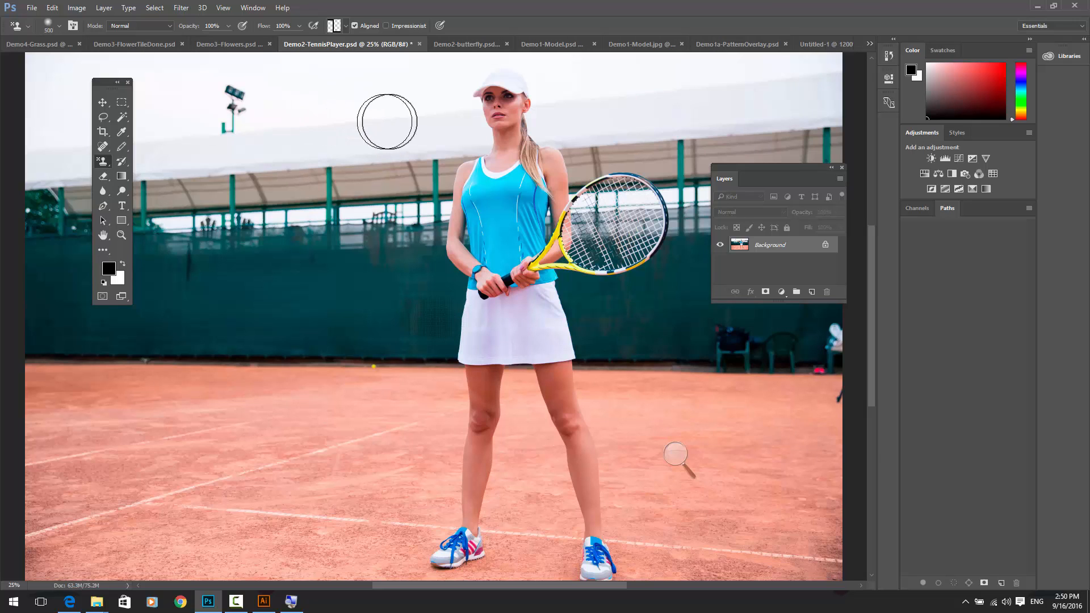
click(345, 27)
click(351, 86)
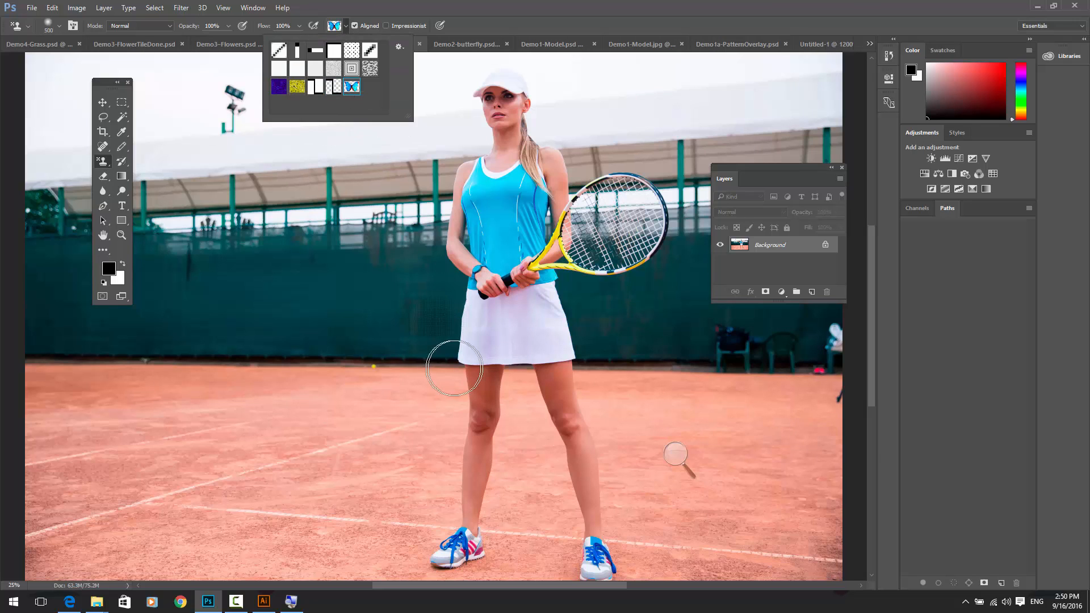
Try painting the butterfly pattern across the tennis player's skirt on the background layer, and undo the stroke
mouse_move(437, 365)
mouse_down()
mouse_move(483, 340)
mouse_move(465, 311)
mouse_move(498, 310)
mouse_move(526, 352)
mouse_move(506, 367)
mouse_move(424, 322)
mouse_move(451, 360)
mouse_move(557, 293)
mouse_move(369, 359)
mouse_up()
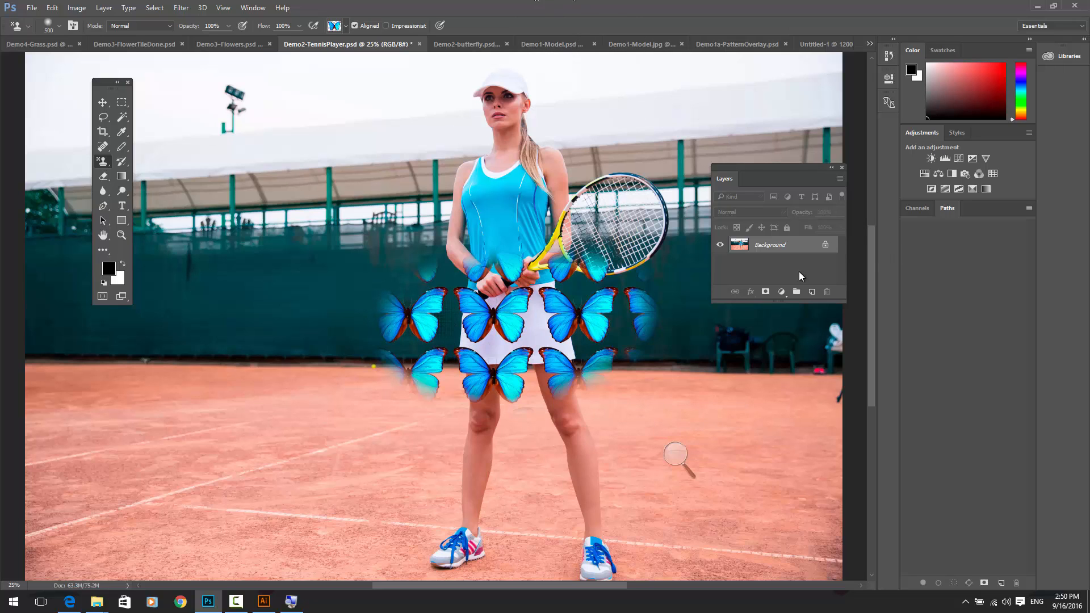
key(ctrl+z)
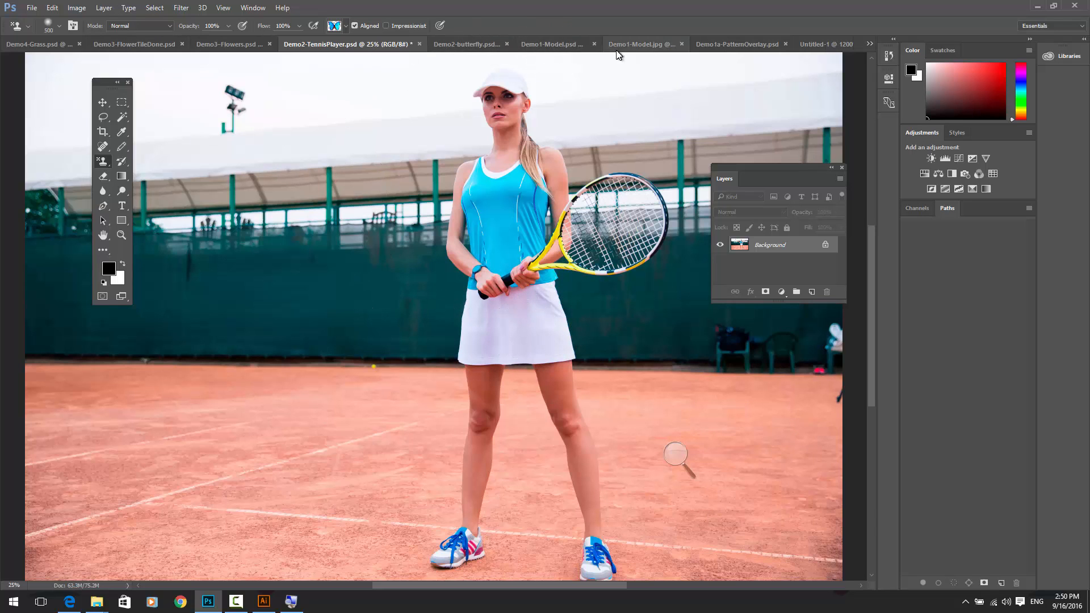
Resize the Demo2-butterfly.psd image to 60 percent in width and height, and return to the Pattern Stamp tool
click(454, 45)
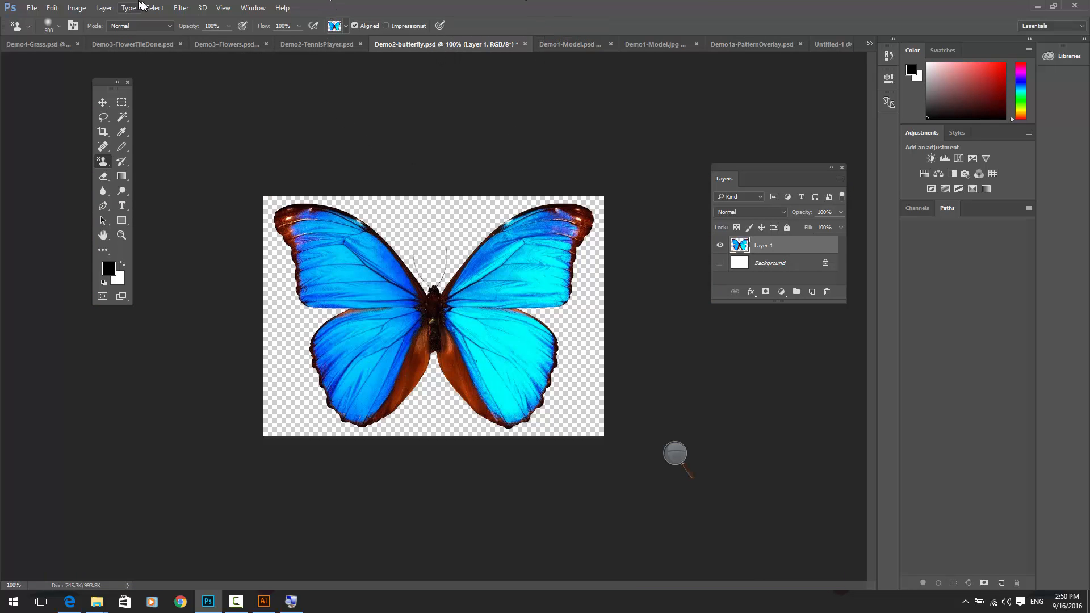
click(89, 8)
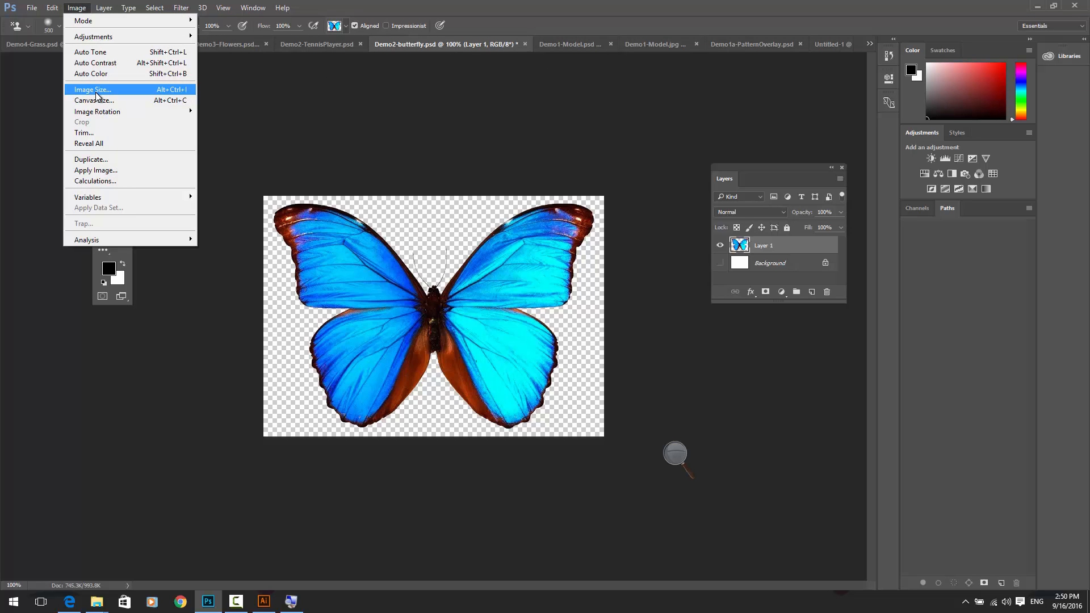
click(96, 92)
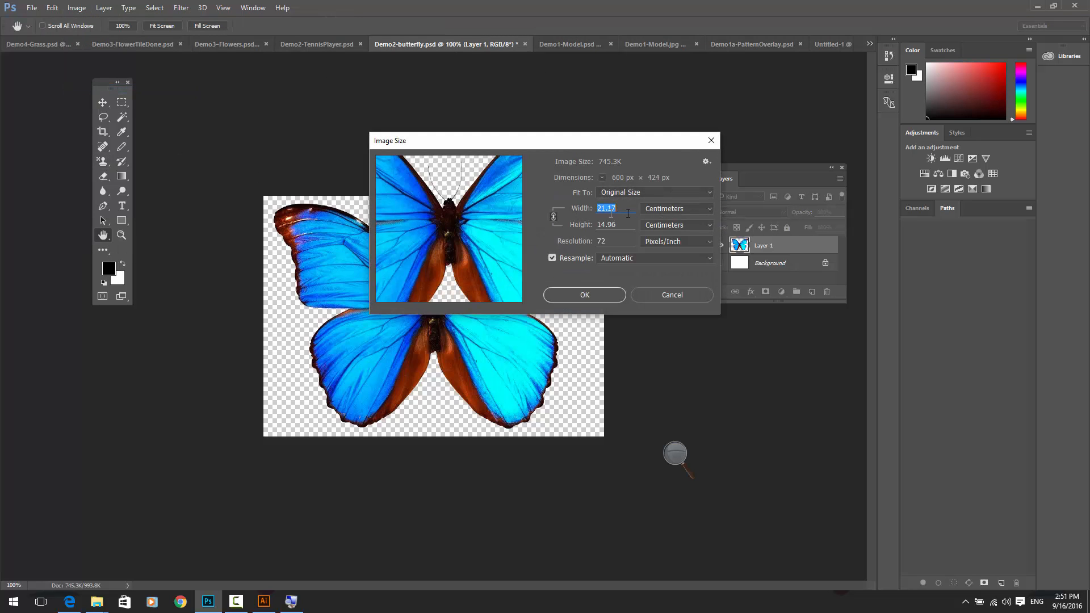
click(704, 209)
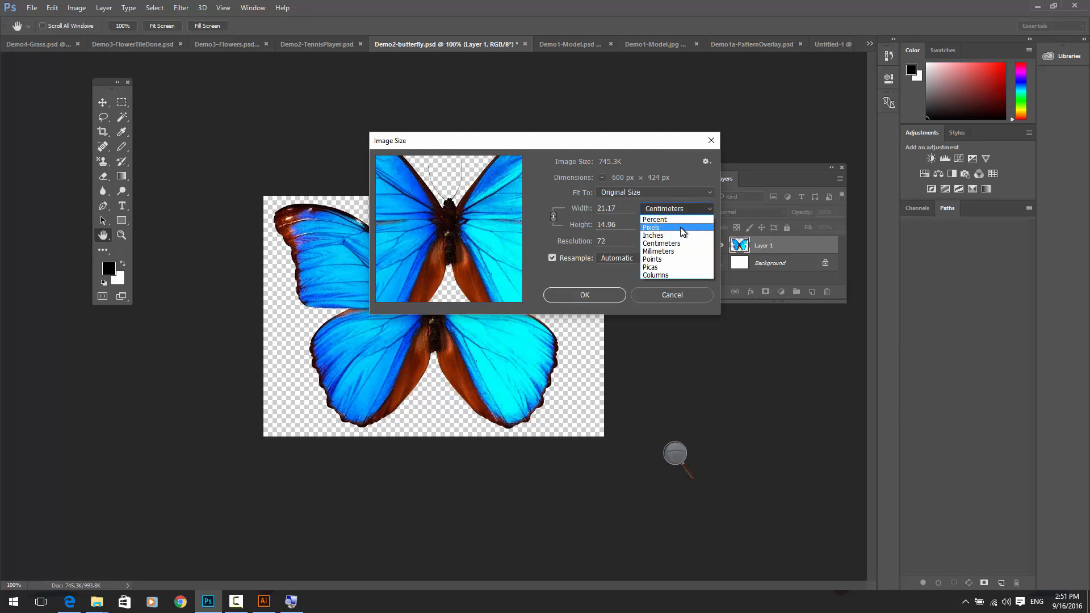
click(679, 219)
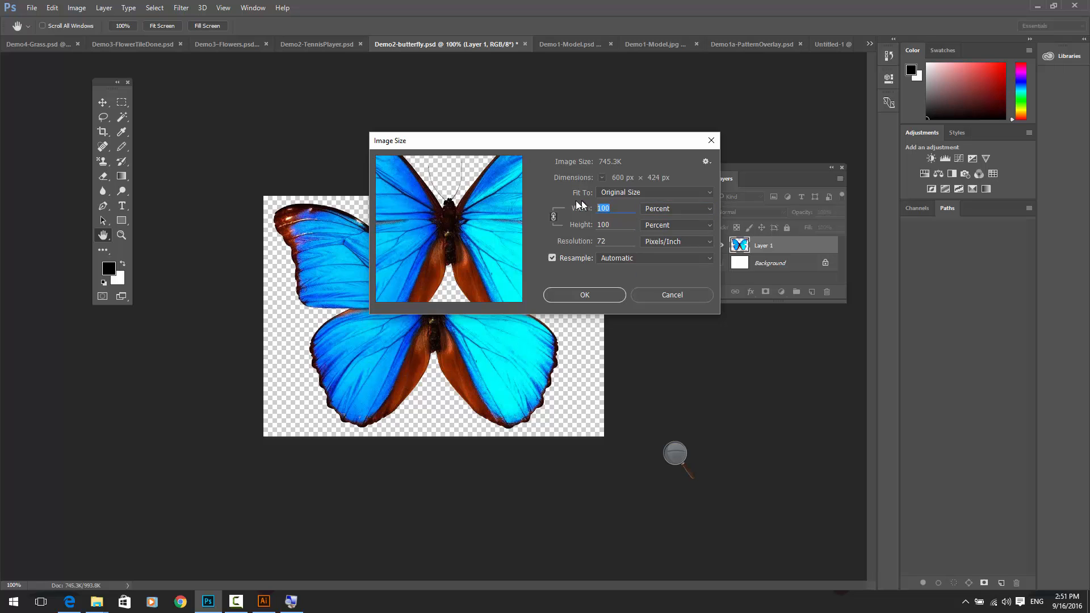
text(60)
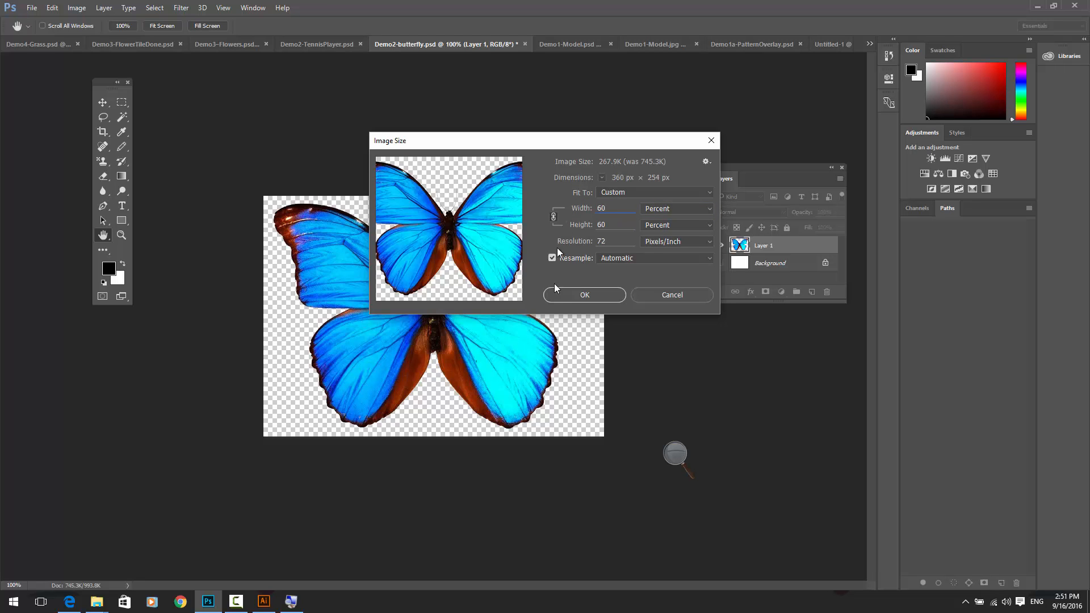
click(574, 296)
key(s)
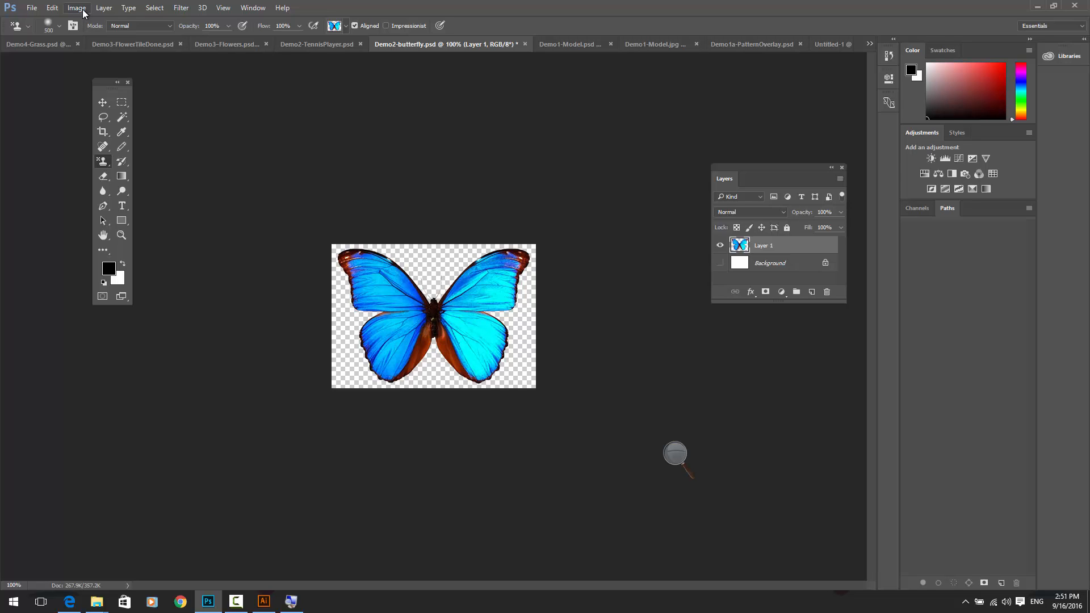
Define the reduced butterfly image as a new pattern, keeping the name Demo2-butterfly.psd
click(52, 8)
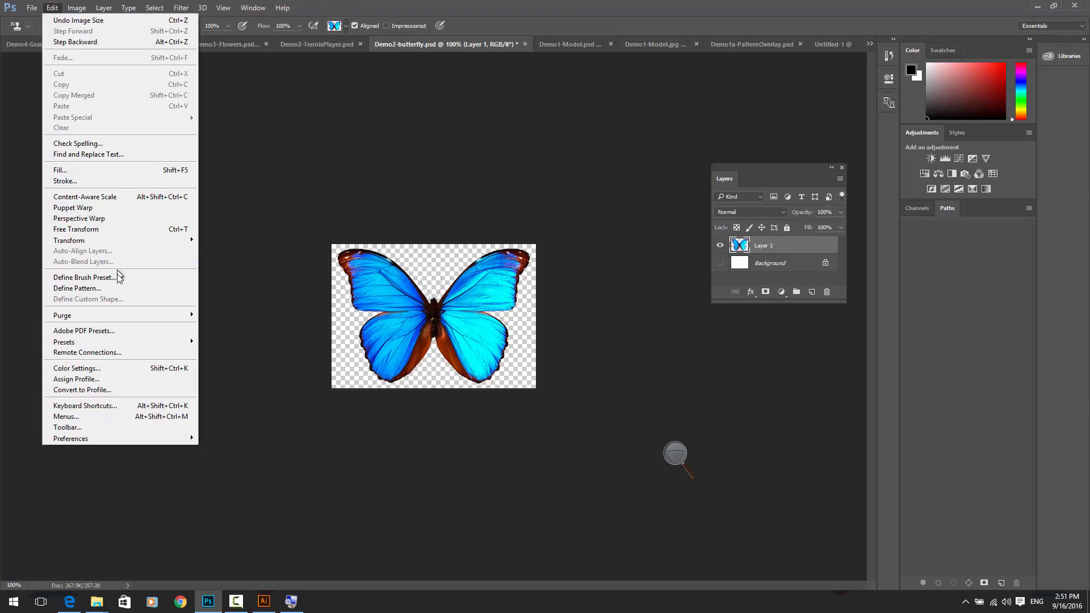
click(120, 289)
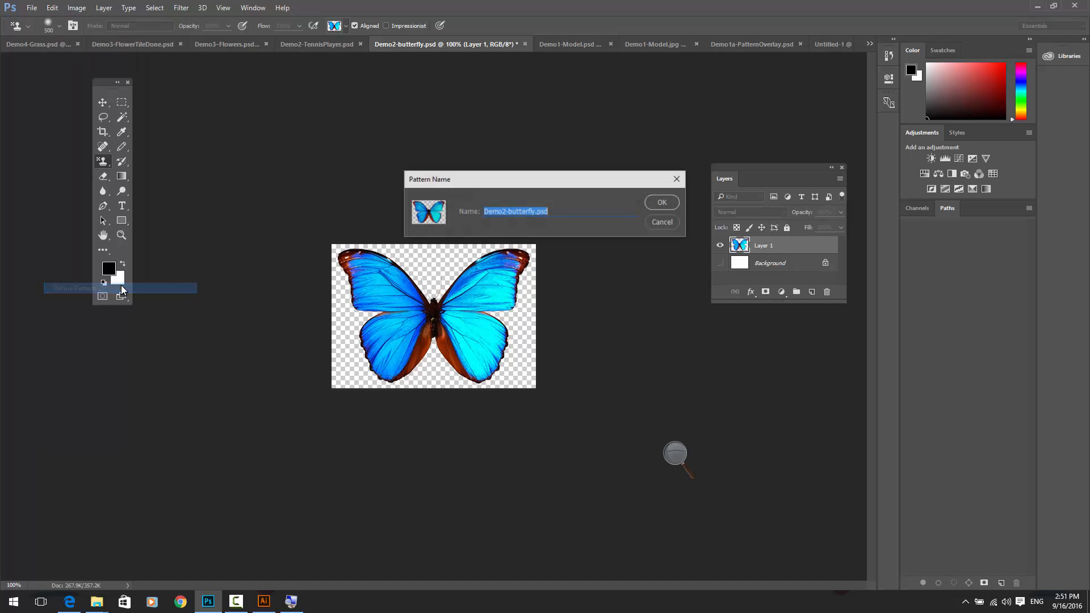
click(656, 207)
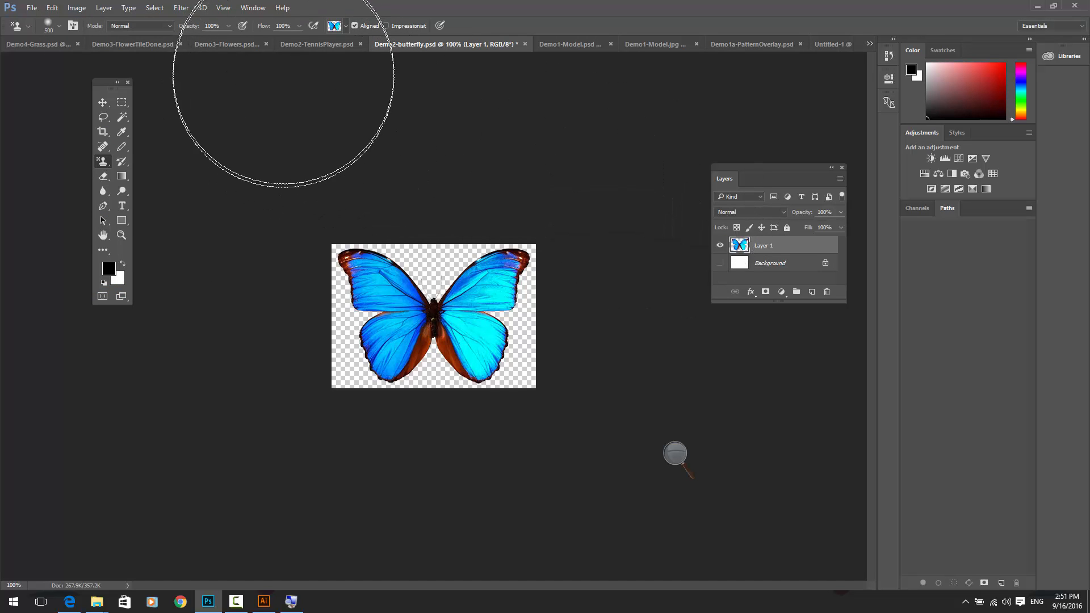
Add a new layer with default settings above the background in Demo2-TennisPlayer.psd
click(313, 44)
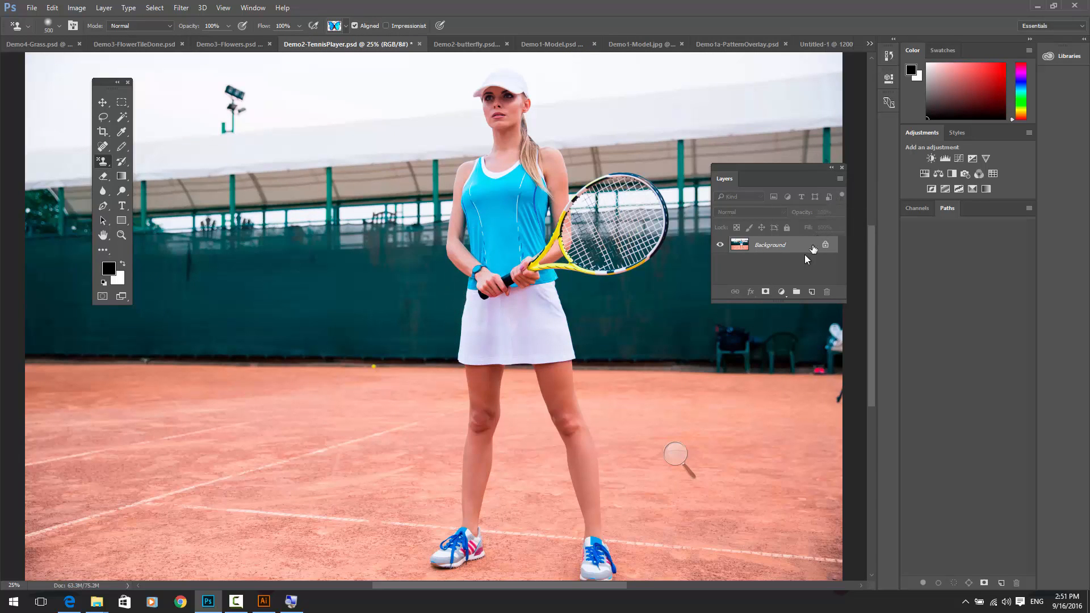
click(839, 179)
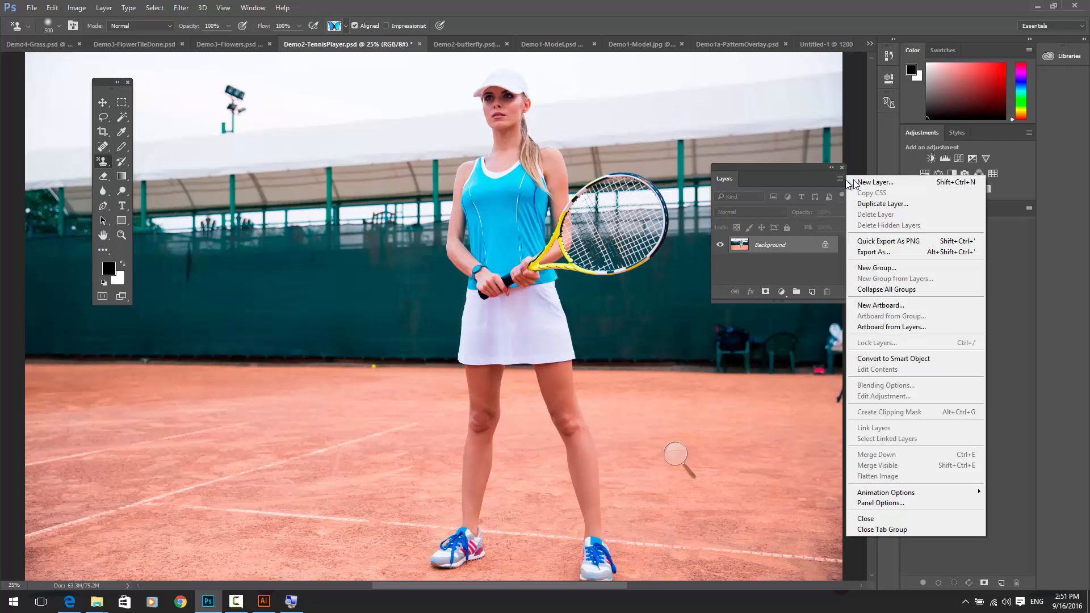
click(854, 179)
click(650, 195)
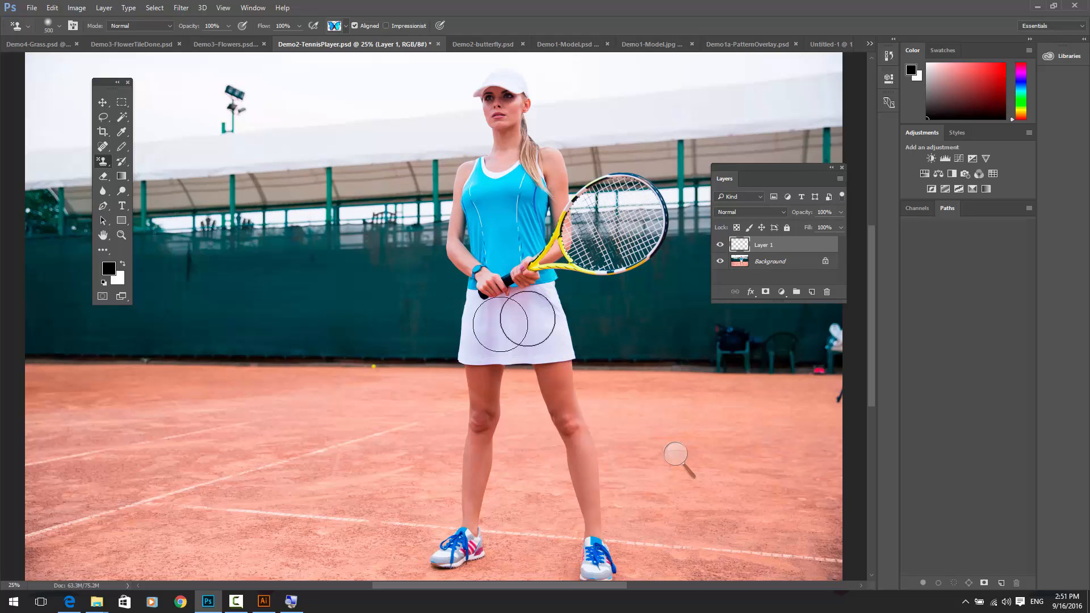
Load the saved skirt channel as a new selection in Demo2-TennisPlayer.psd
click(155, 8)
click(205, 229)
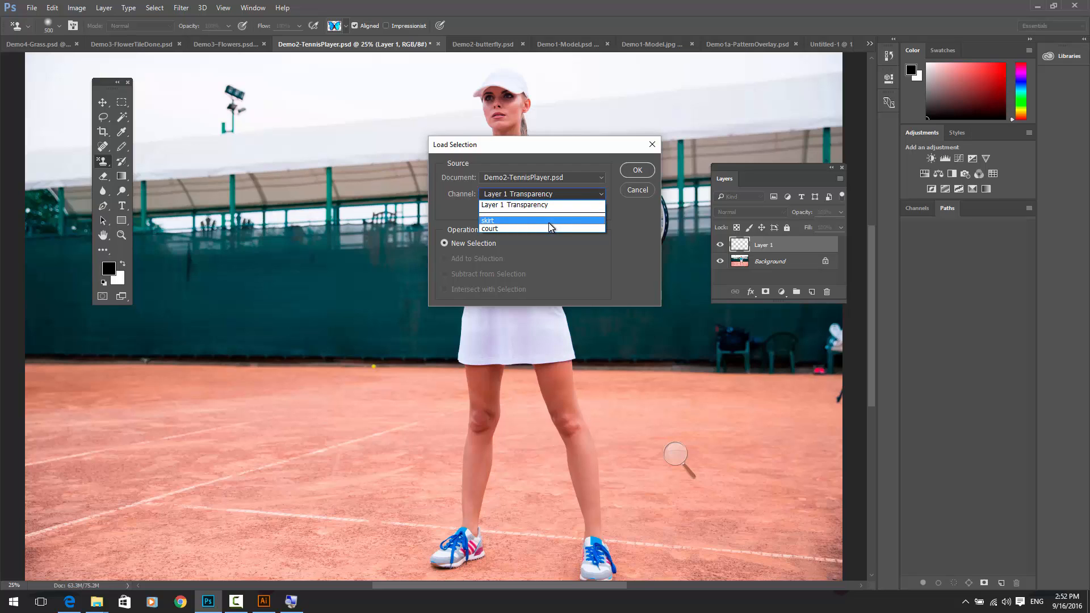
click(531, 220)
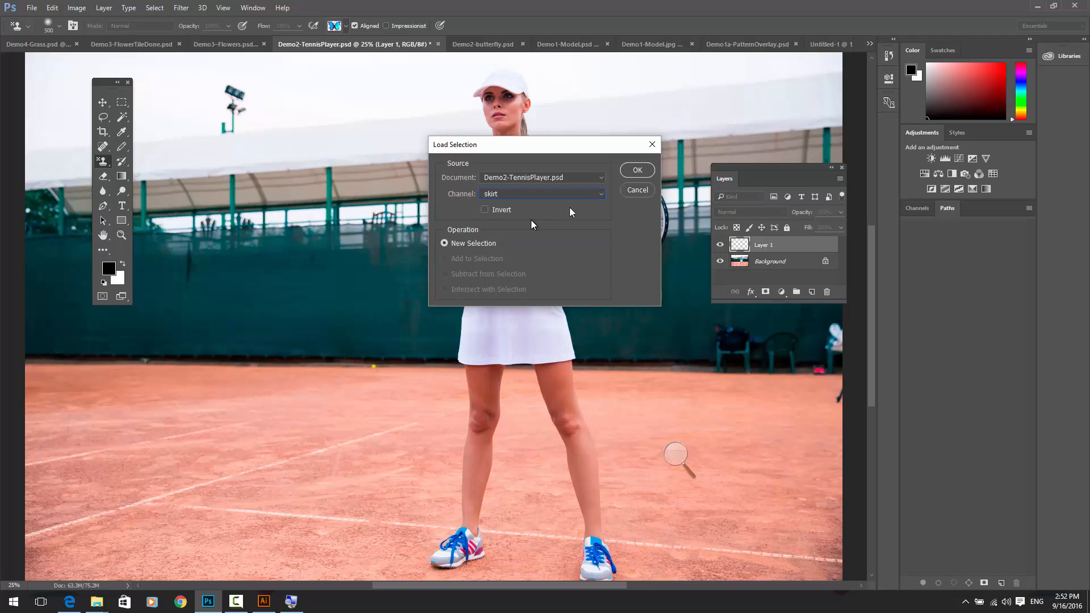
click(639, 170)
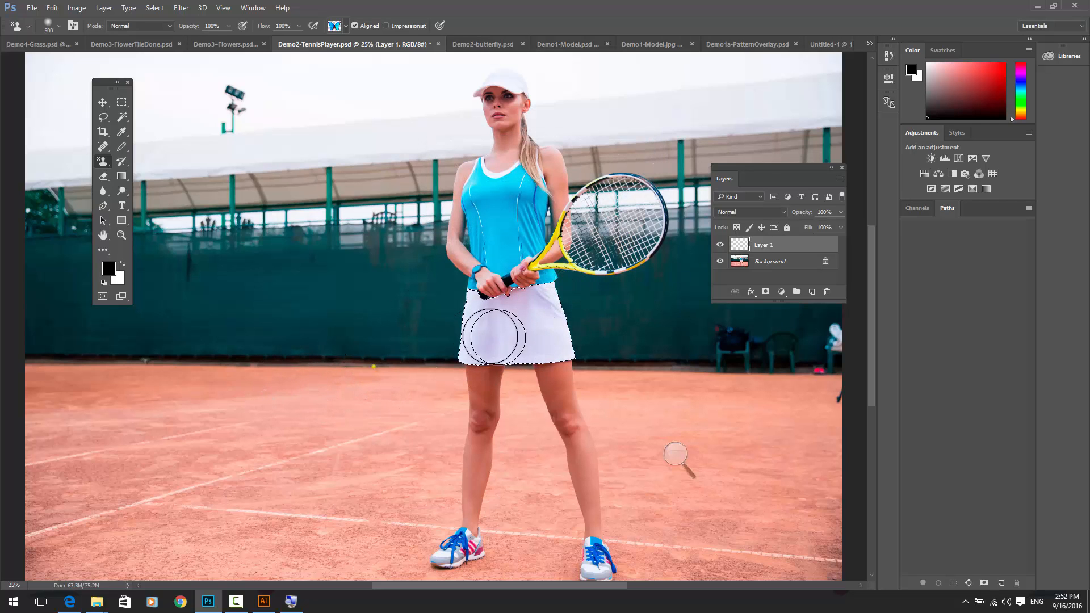
Undo a trial stroke of the larger butterfly, choose the reduced butterfly pattern, and paint it across the selected skirt on Layer 1
mouse_move(480, 312)
mouse_down()
mouse_move(508, 301)
mouse_move(548, 318)
mouse_move(500, 315)
mouse_up()
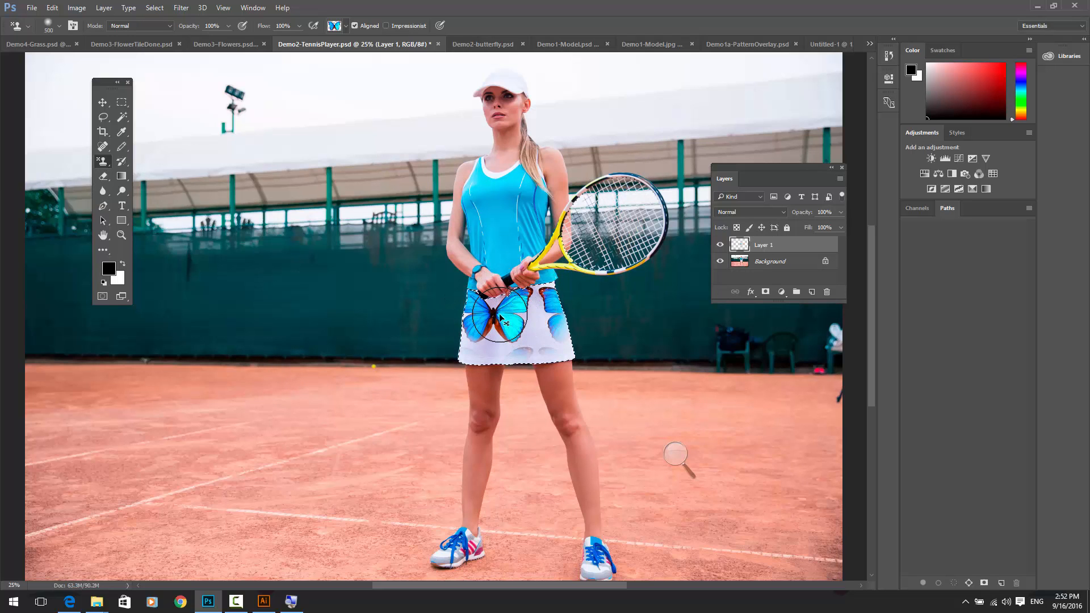
key(ctrl+z)
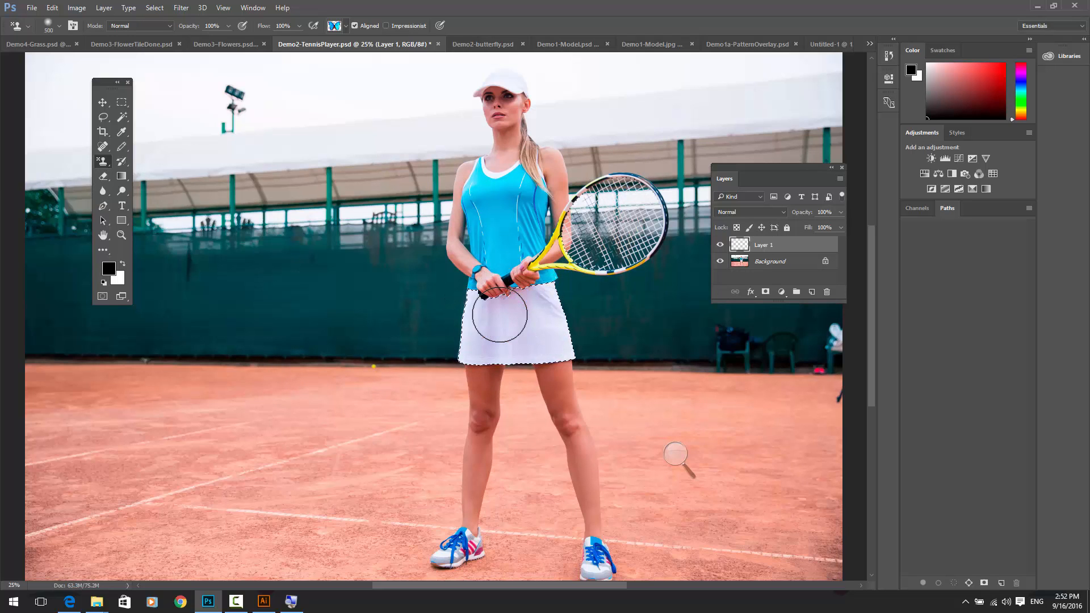
click(345, 27)
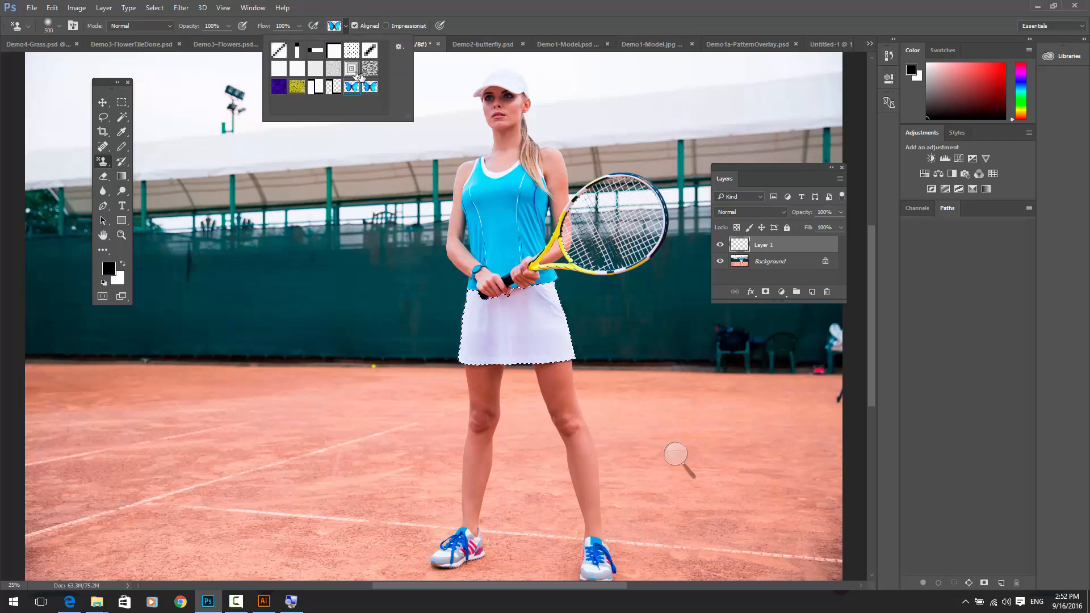
click(519, 327)
mouse_move(486, 328)
mouse_down()
mouse_move(541, 318)
mouse_move(448, 304)
mouse_up()
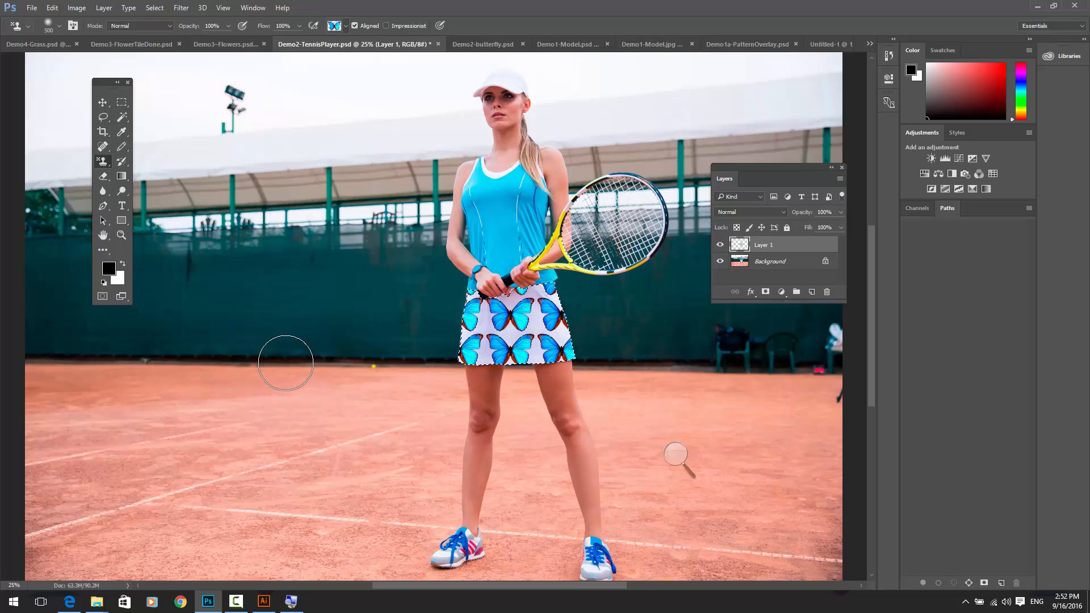
Toggle Layer 1's visibility to check the painted pattern, delete the layer, and deselect the skirt
click(719, 245)
click(720, 245)
drag(806, 250, 827, 293)
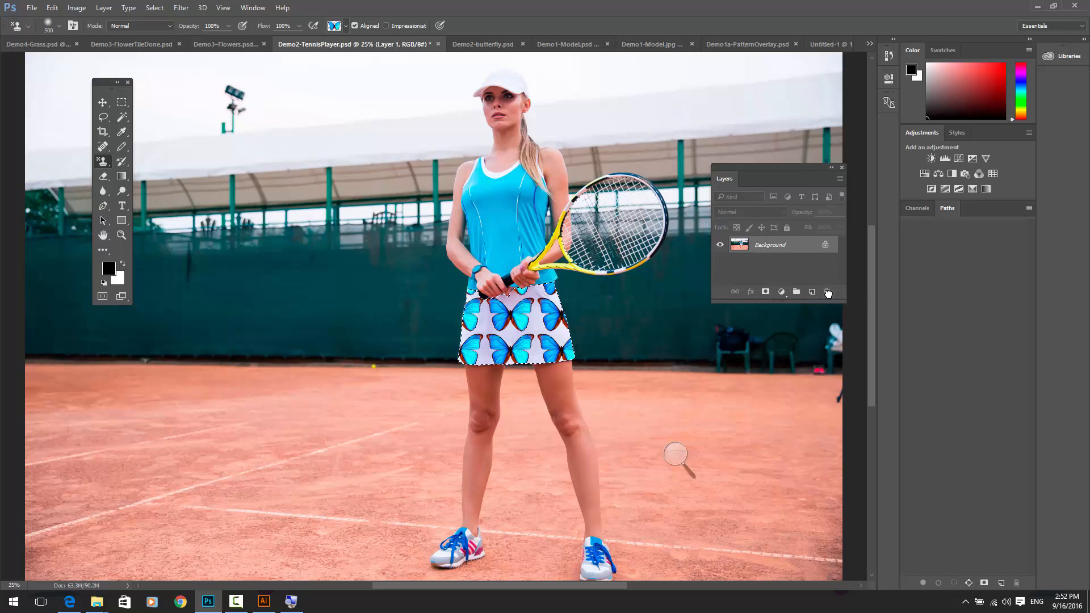
key(ctrl+d)
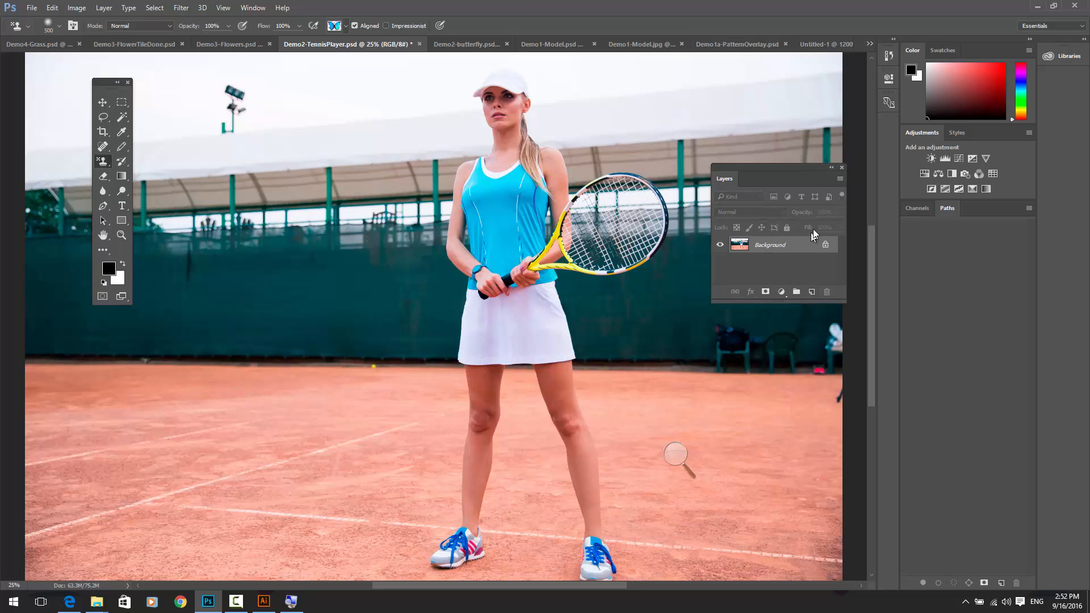
Add a new layer with default settings above the background
click(839, 179)
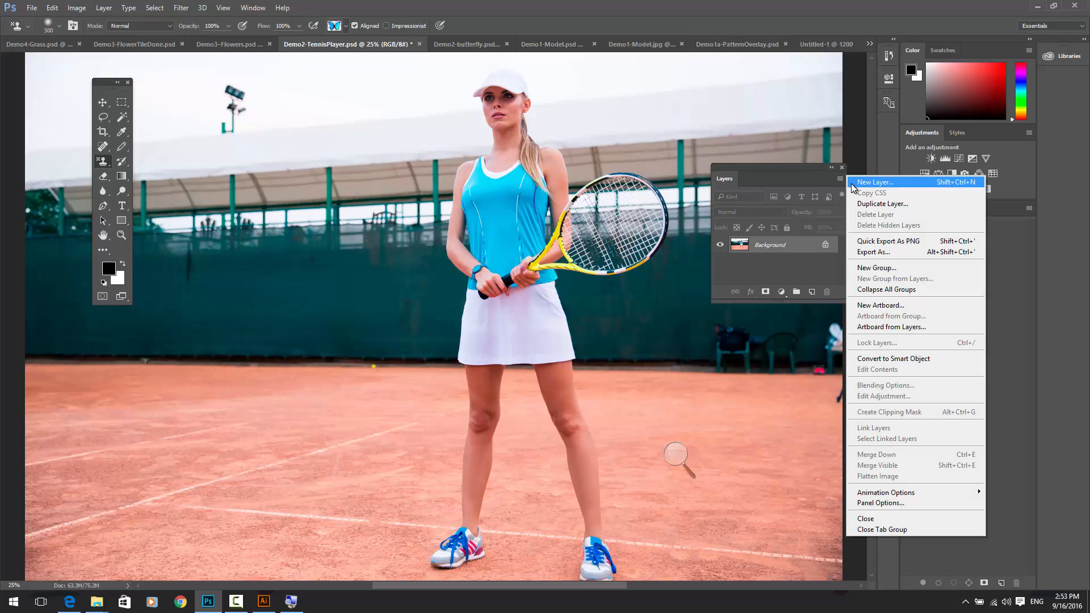
click(853, 187)
click(648, 193)
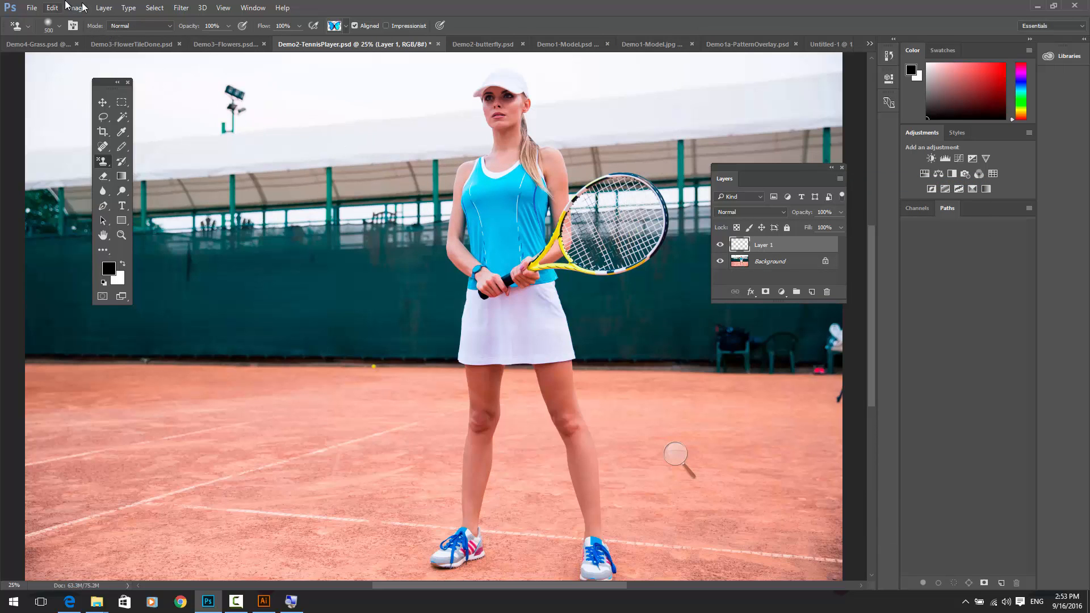
Fill the new layer with the reduced butterfly pattern, using Normal mode and 100% opacity
click(103, 8)
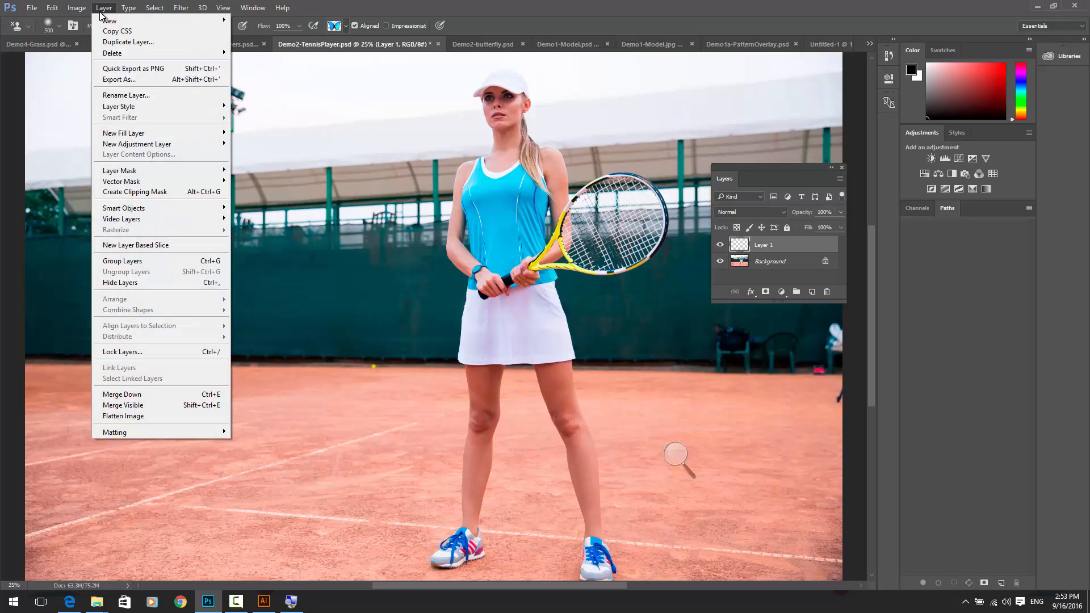
click(124, 7)
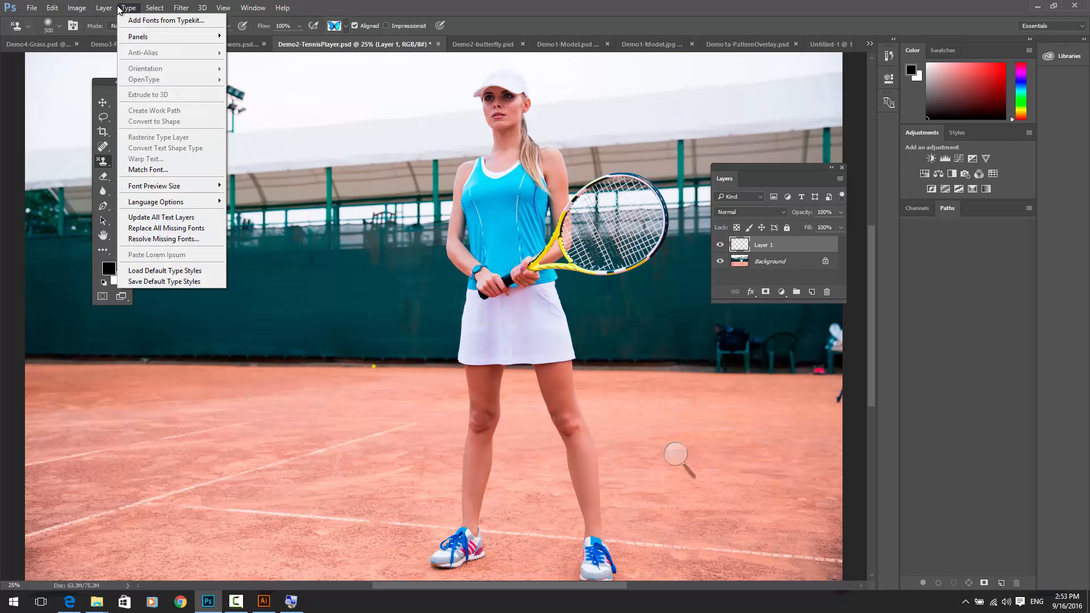
mouse_move(54, 8)
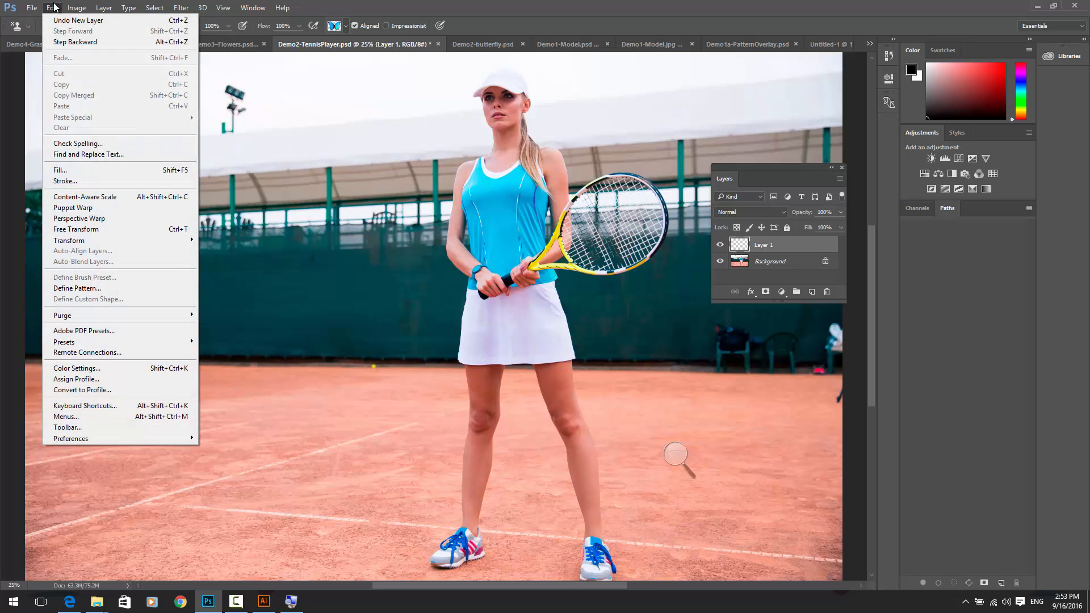
mouse_move(104, 8)
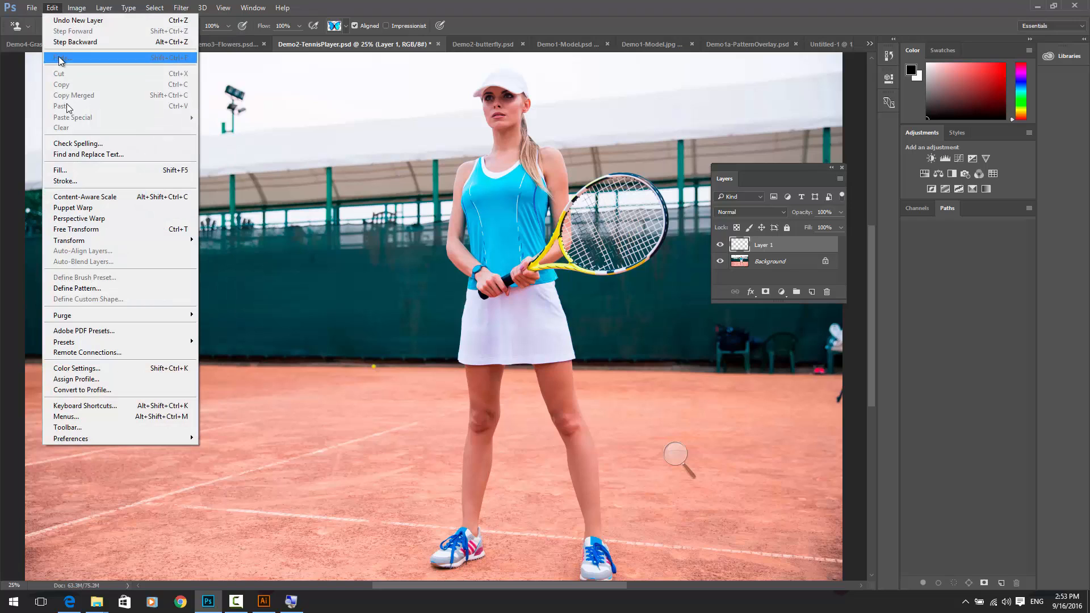
click(74, 170)
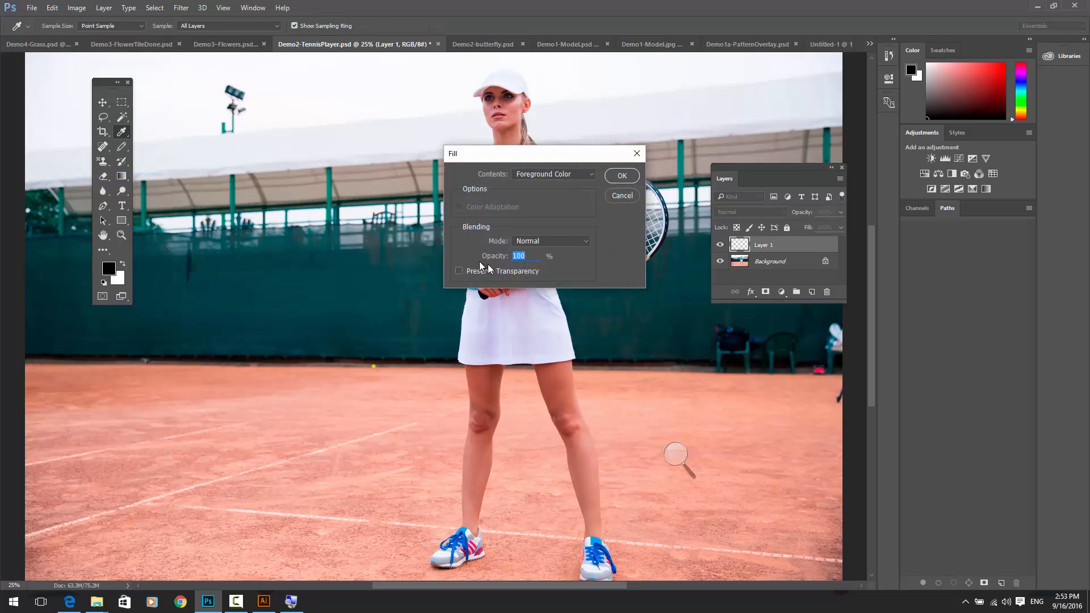
click(590, 176)
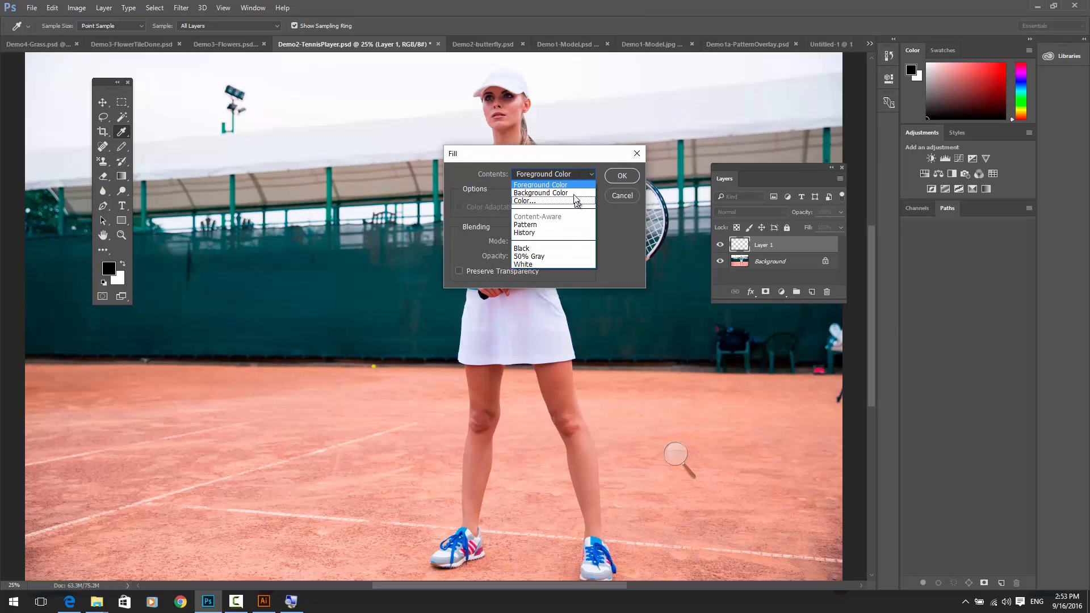
click(526, 225)
click(533, 207)
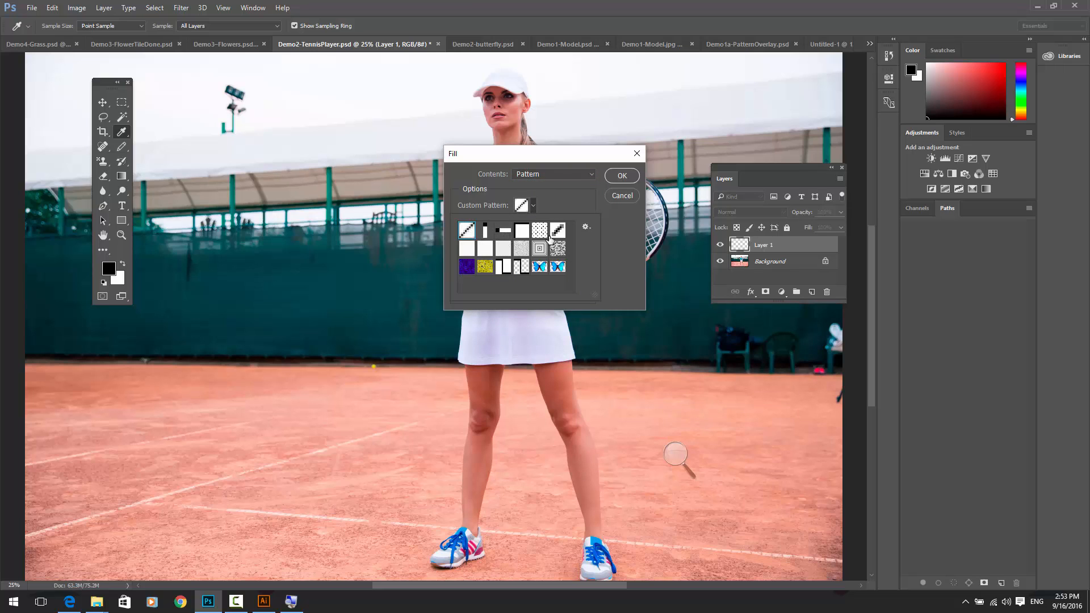
click(557, 269)
click(621, 176)
click(621, 176)
key(s)
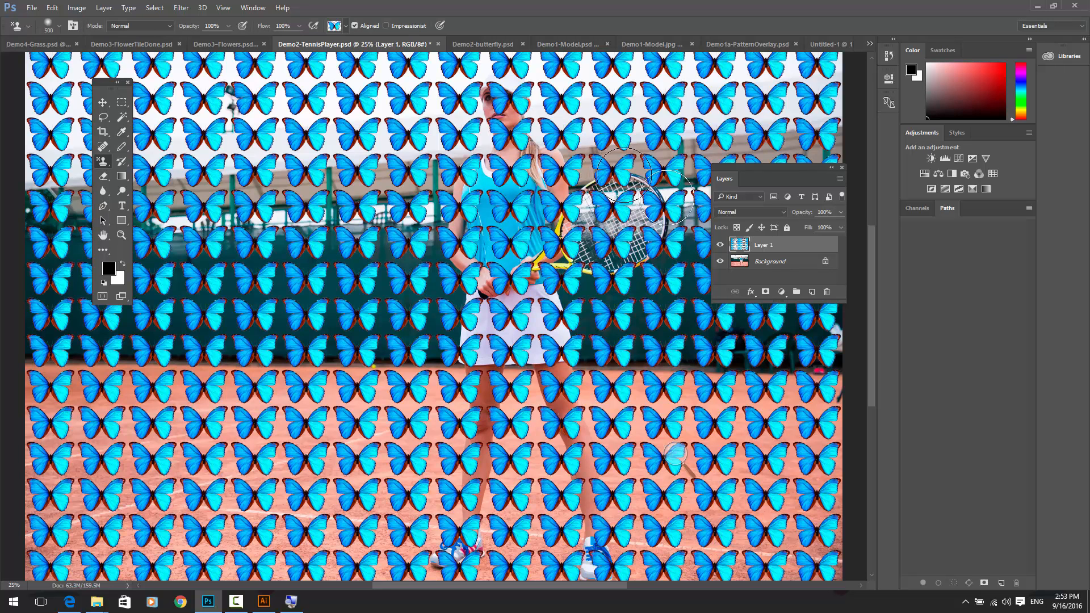
Hide and show Layer 1 to compare the image with and without the butterfly fill
click(720, 245)
click(720, 245)
click(721, 245)
click(721, 245)
Load the saved skirt channel as a new selection over the butterfly-filled layer
click(153, 8)
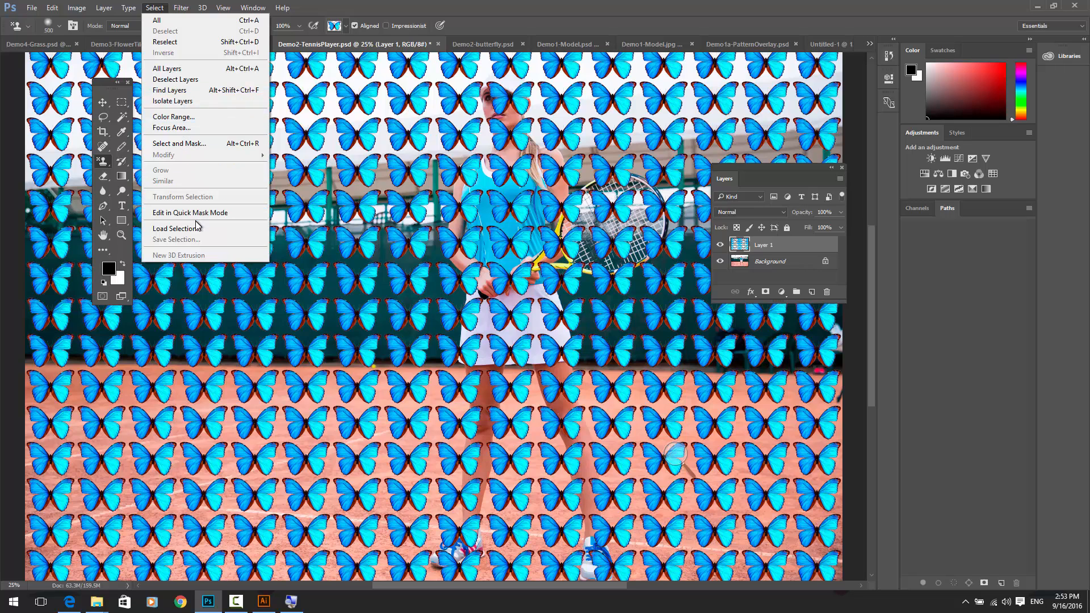
click(173, 229)
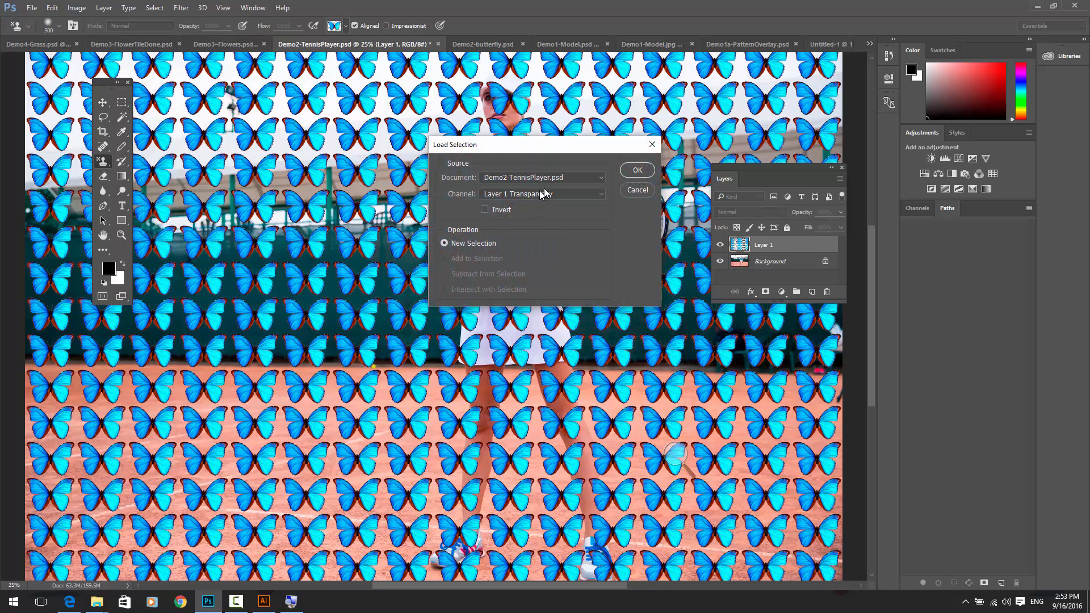
click(562, 193)
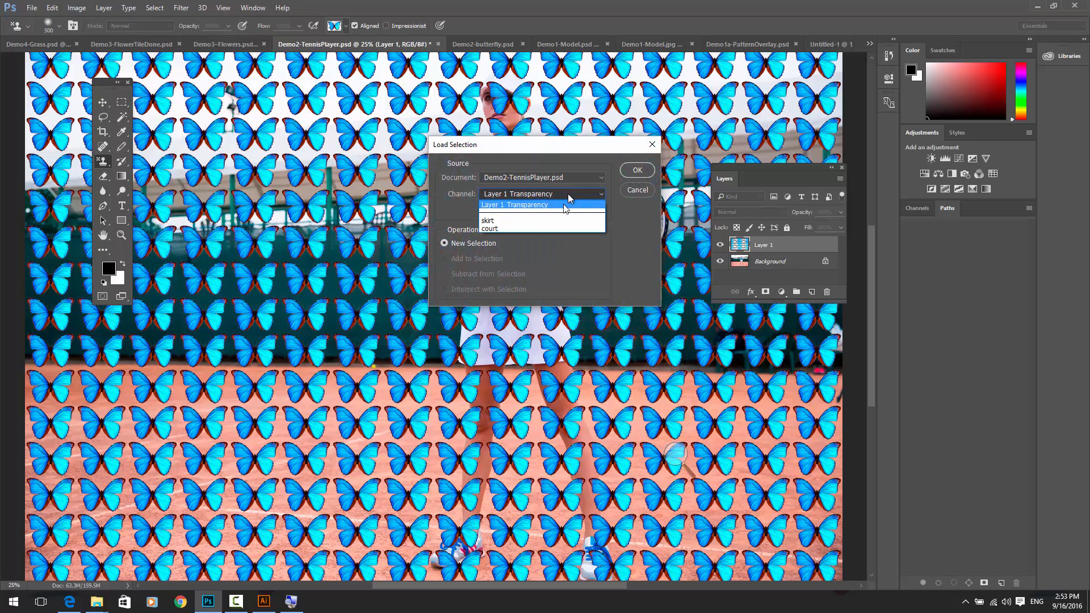
click(523, 222)
click(630, 167)
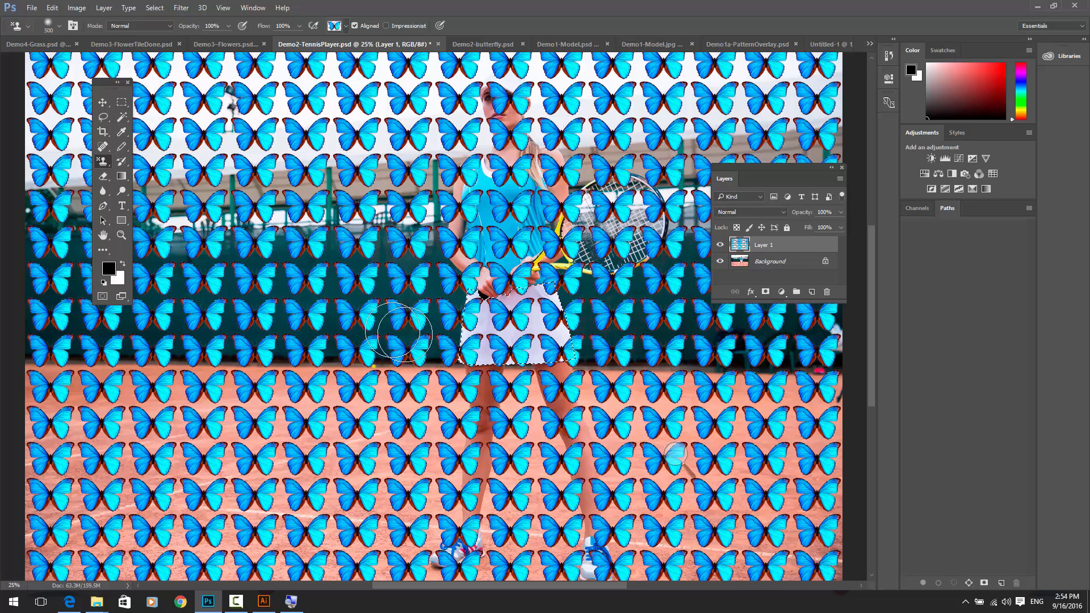
Add a layer mask to Layer 1 that reveals only the skirt selection
click(104, 8)
mouse_move(157, 176)
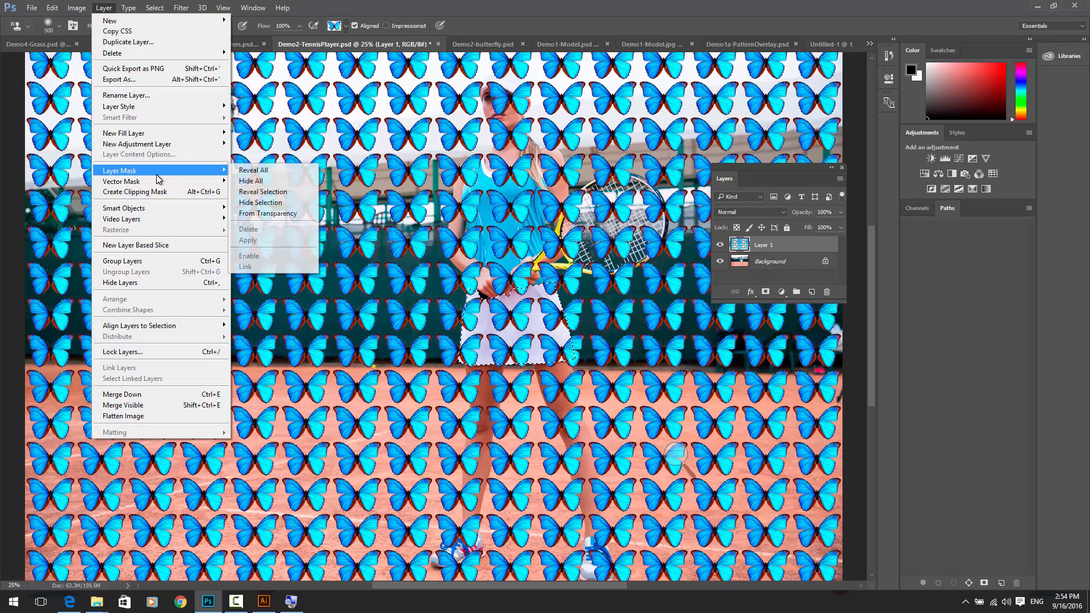
click(247, 193)
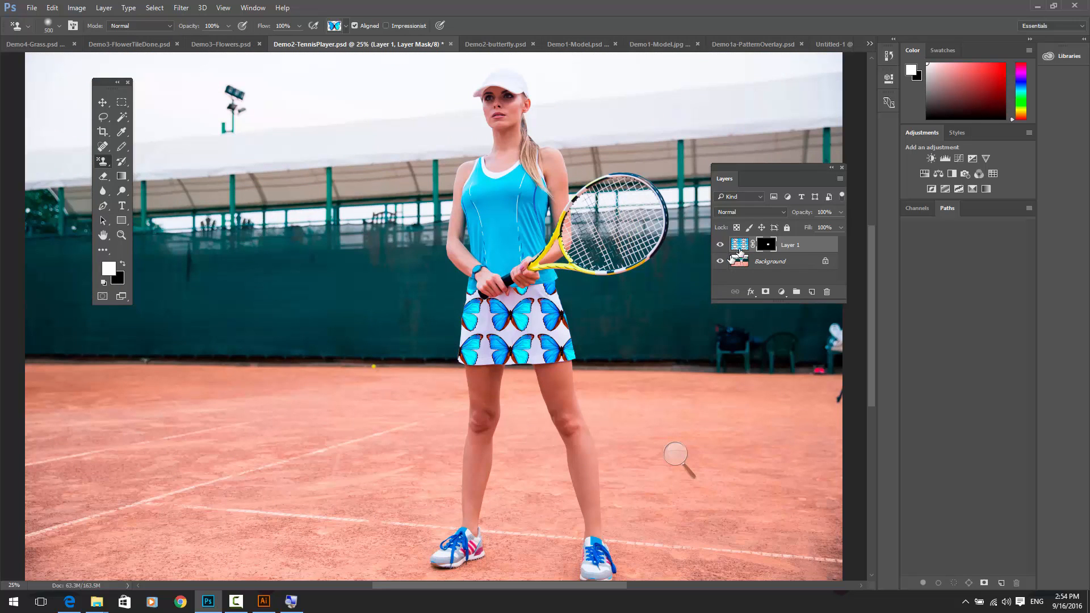
Move the Layers panel closer to the skirt, target Layer 1's mask, and switch to the Brush tool
drag(758, 170, 703, 250)
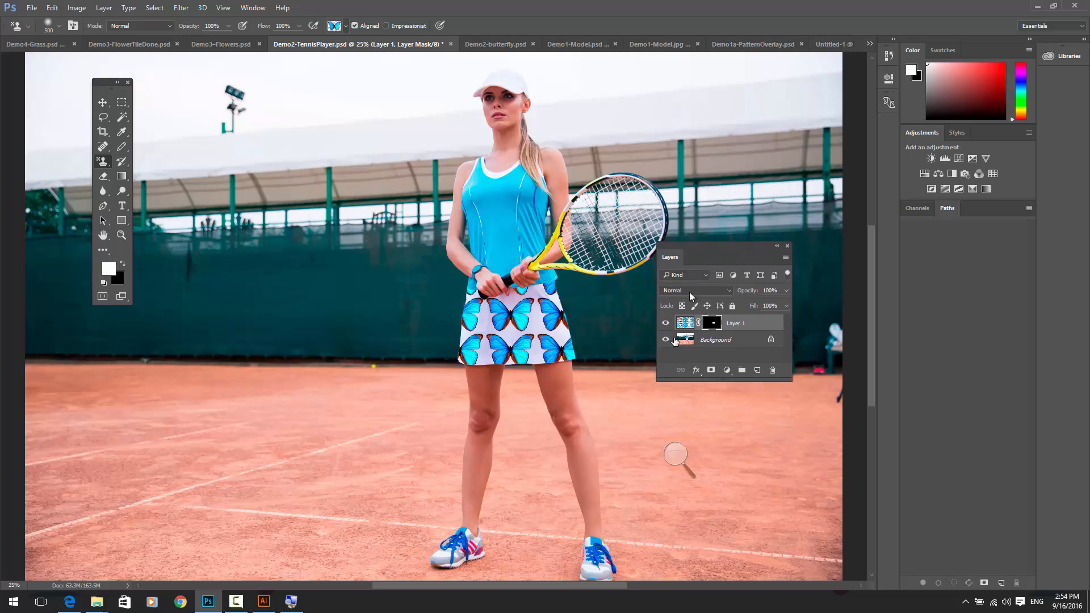
click(678, 457)
click(689, 461)
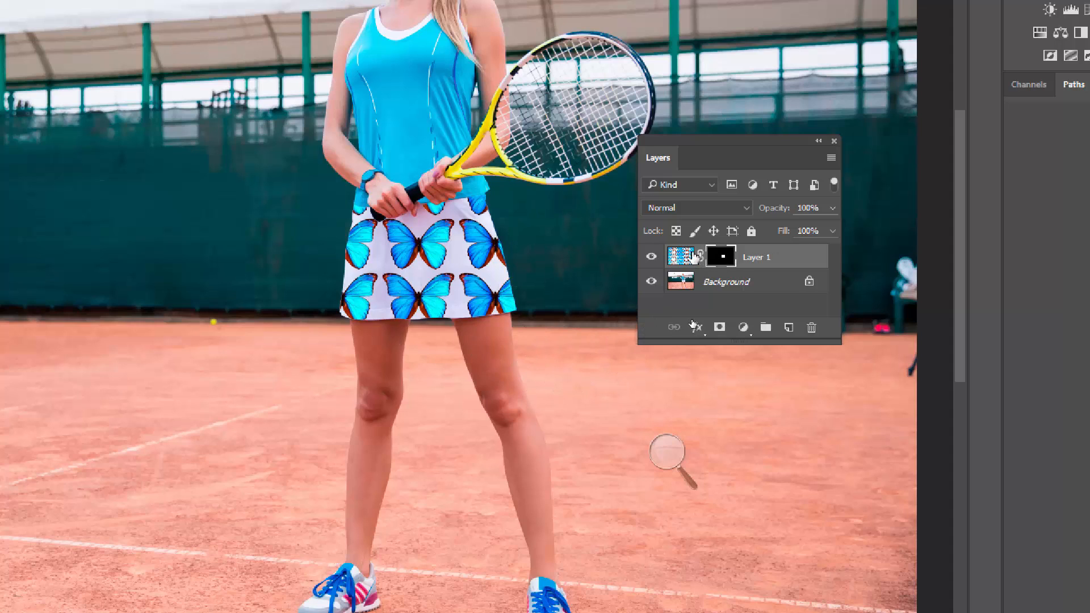
click(684, 256)
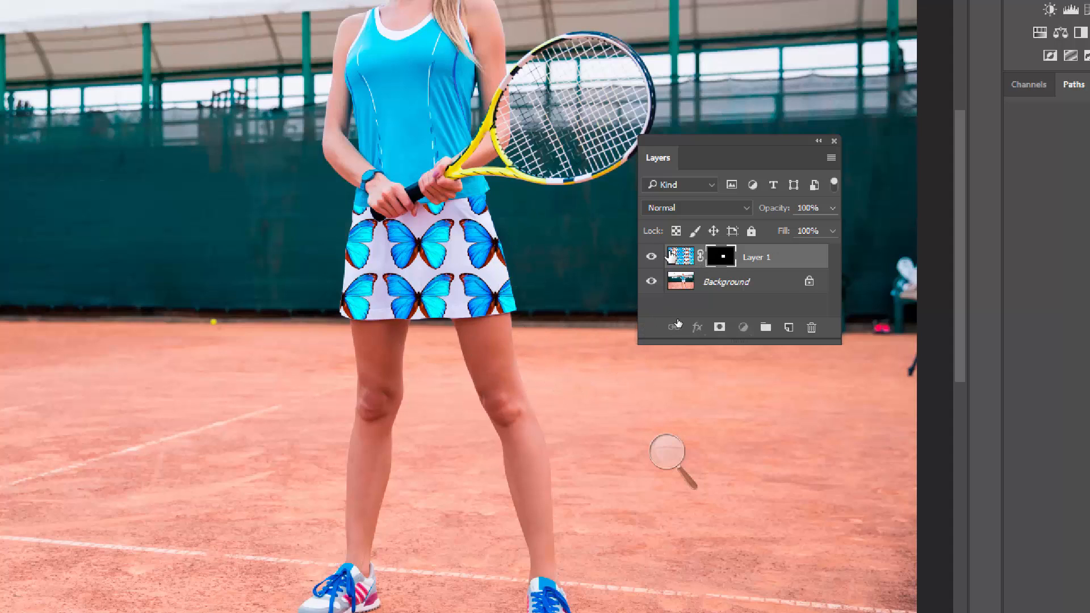
click(720, 258)
click(687, 461)
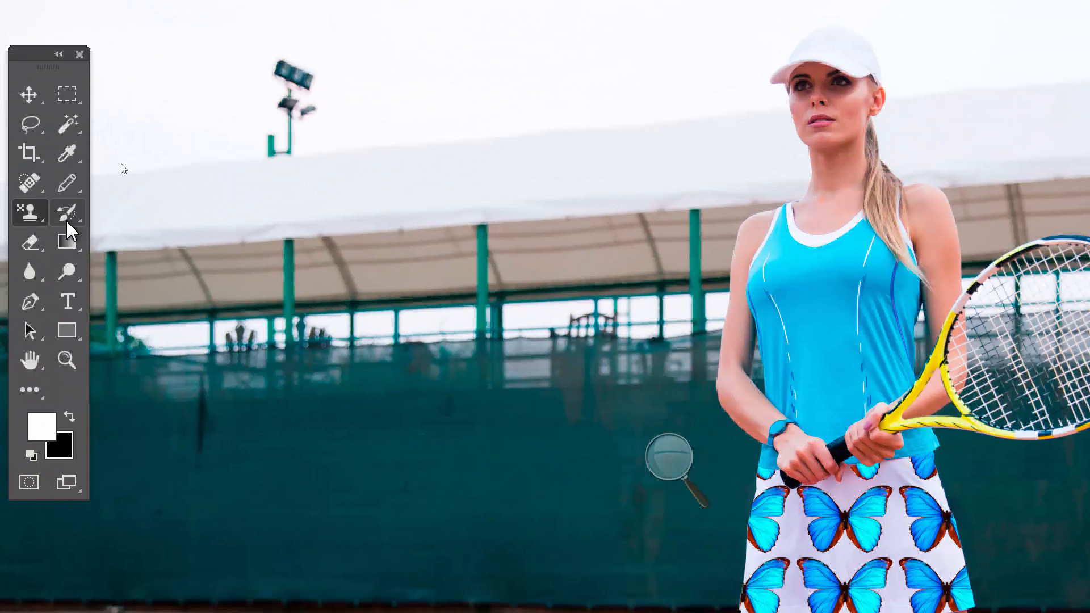
right_click(67, 183)
click(117, 179)
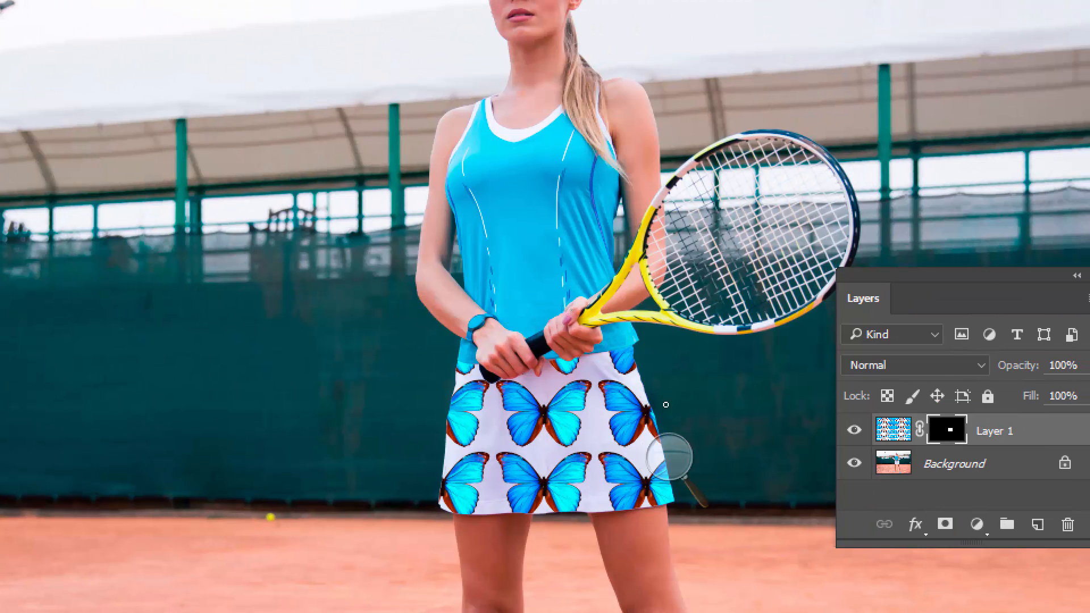
Try painting white on Layer 1's mask beside the skirt to reveal more butterflies, and undo the strokes
mouse_move(651, 400)
mouse_down()
mouse_move(679, 412)
mouse_move(672, 384)
mouse_move(720, 416)
mouse_move(705, 415)
mouse_move(720, 400)
mouse_move(747, 418)
mouse_up()
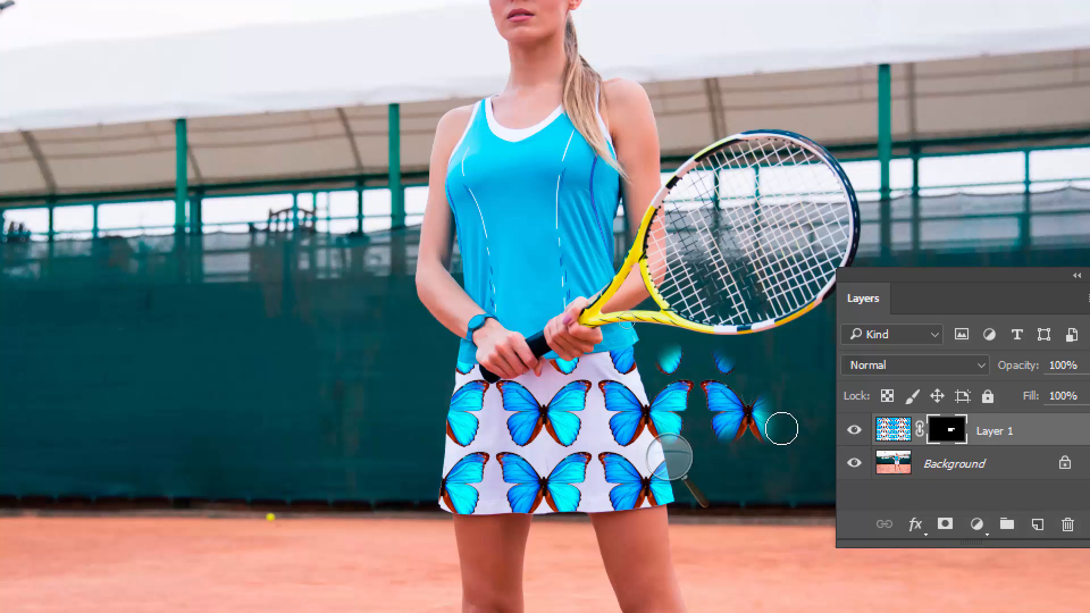
mouse_move(687, 385)
mouse_down()
mouse_move(719, 368)
mouse_move(737, 409)
mouse_move(727, 431)
mouse_move(740, 399)
mouse_move(727, 416)
mouse_up()
key(v)
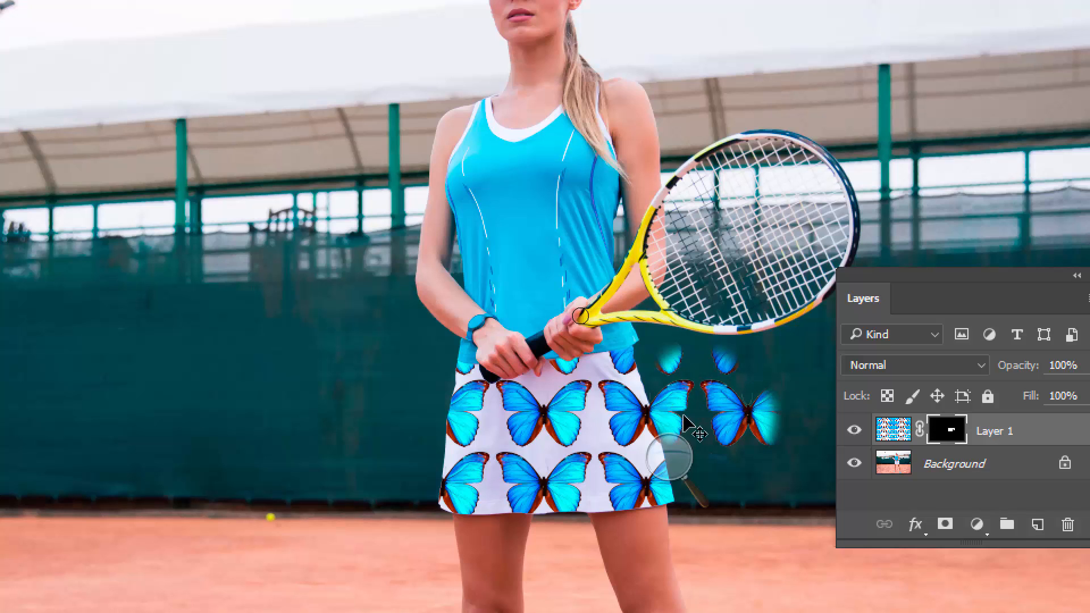
key(ctrl+z)
key(ctrl+z)
key(ctrl+z)
Switch to the Brush tool and set black as the foreground color for painting on Layer 1's mask
key(b)
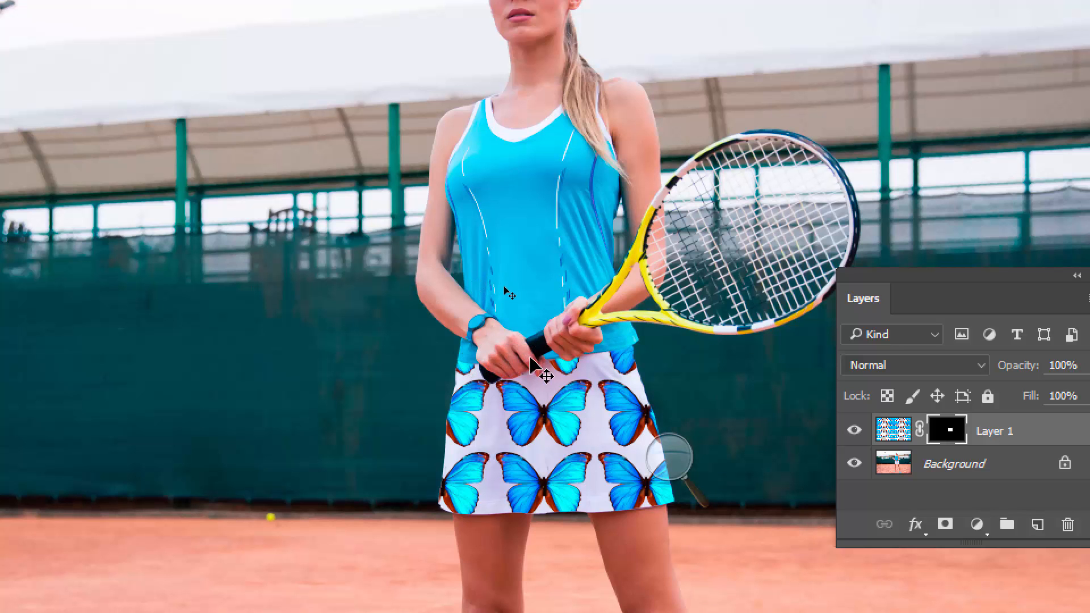
key(ctrl+plus)
key(ctrl+plus)
drag(625, 365, 418, 363)
key(ctrl+z)
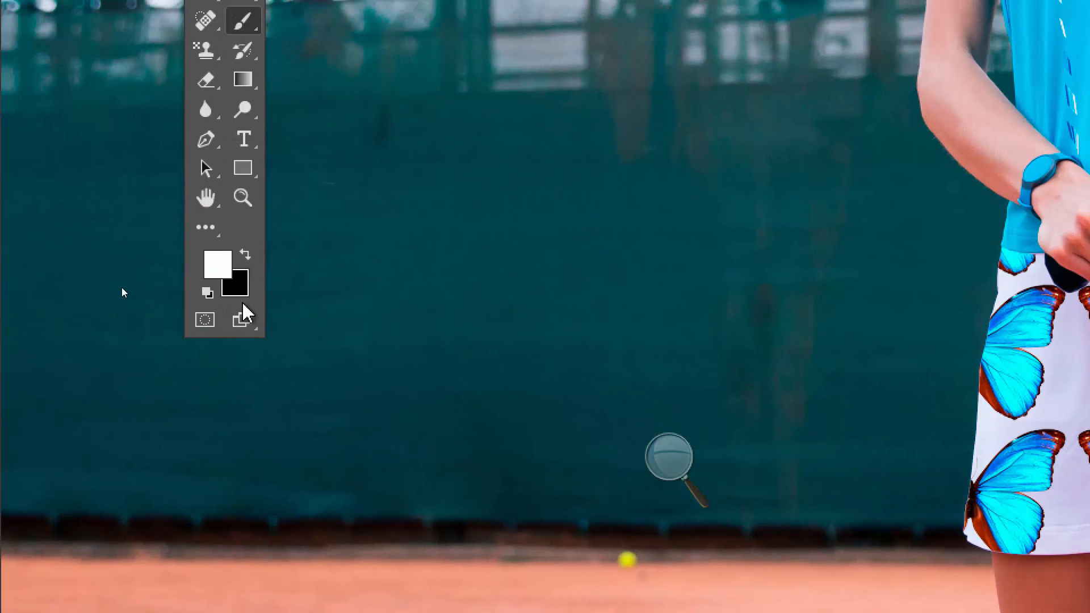
click(209, 291)
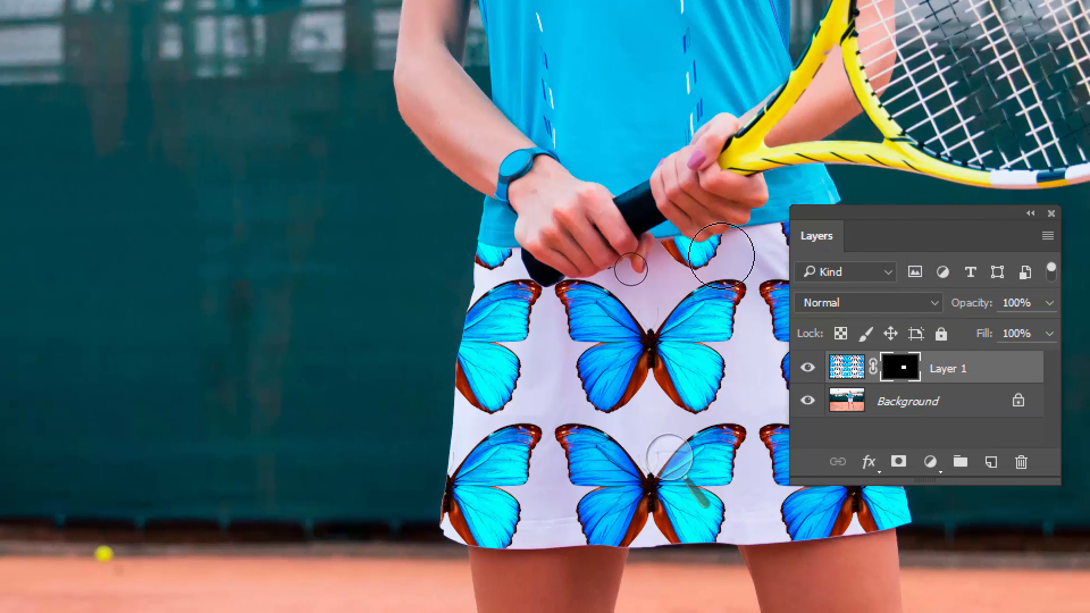
Paint black on Layer 1's mask with a smaller brush to hide the partial butterflies along the skirt's waistband, moving the Layers panel clear
mouse_move(721, 254)
mouse_down()
mouse_move(677, 236)
mouse_move(738, 239)
mouse_move(666, 253)
mouse_move(702, 259)
mouse_up()
key(bracketleft)
key(bracketleft)
key(bracketleft)
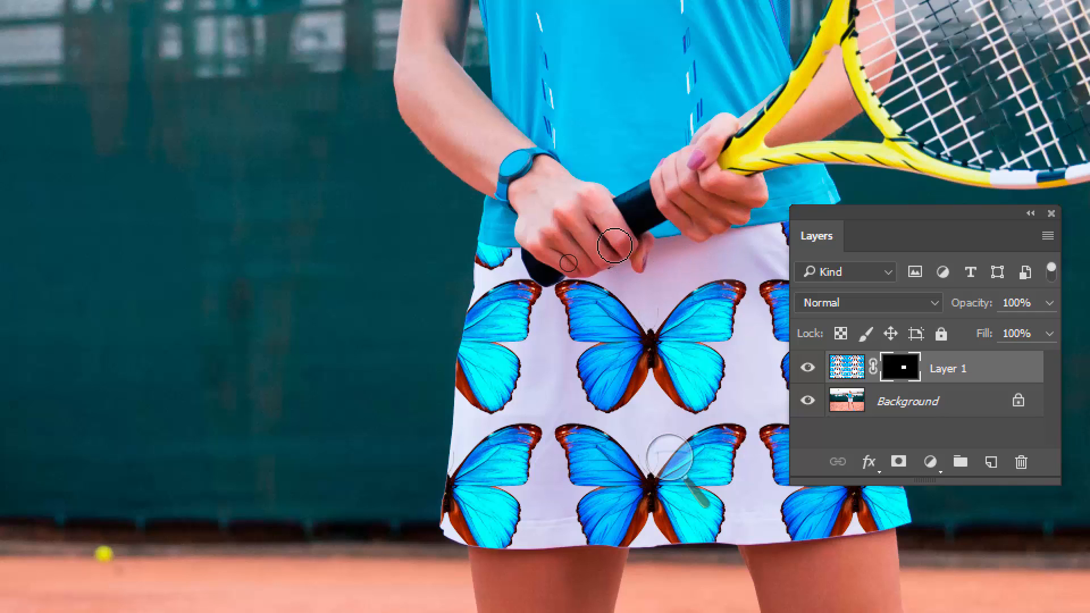
mouse_move(511, 250)
mouse_down()
mouse_move(484, 263)
mouse_move(499, 254)
mouse_up()
drag(862, 217, 912, 229)
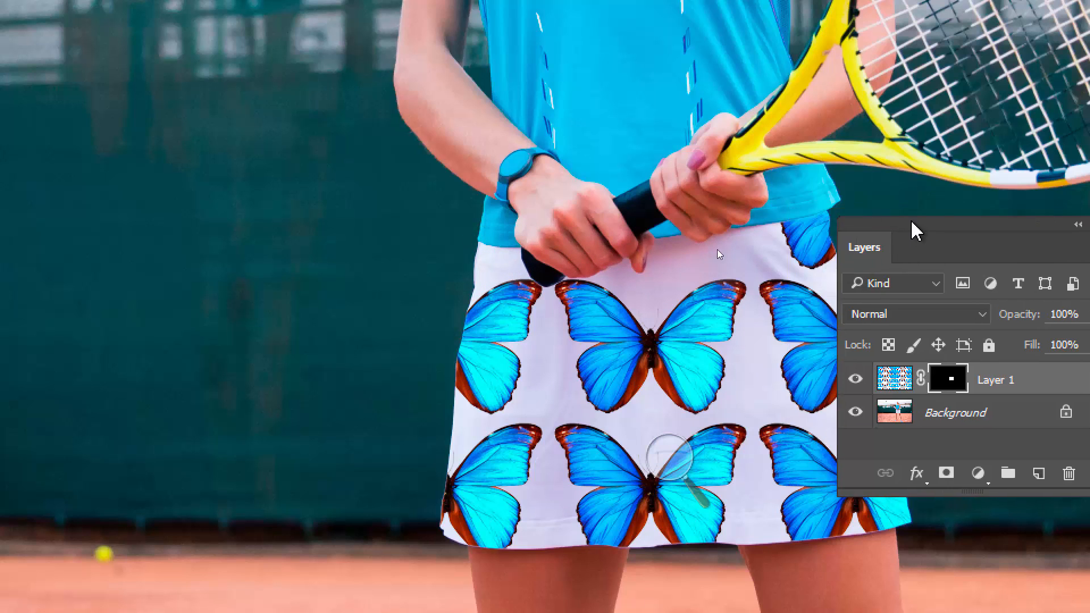
mouse_move(818, 222)
mouse_down()
mouse_move(785, 221)
mouse_move(804, 245)
mouse_move(825, 248)
mouse_move(802, 254)
mouse_move(793, 240)
mouse_move(823, 244)
mouse_move(822, 260)
mouse_move(831, 252)
mouse_move(805, 258)
mouse_up()
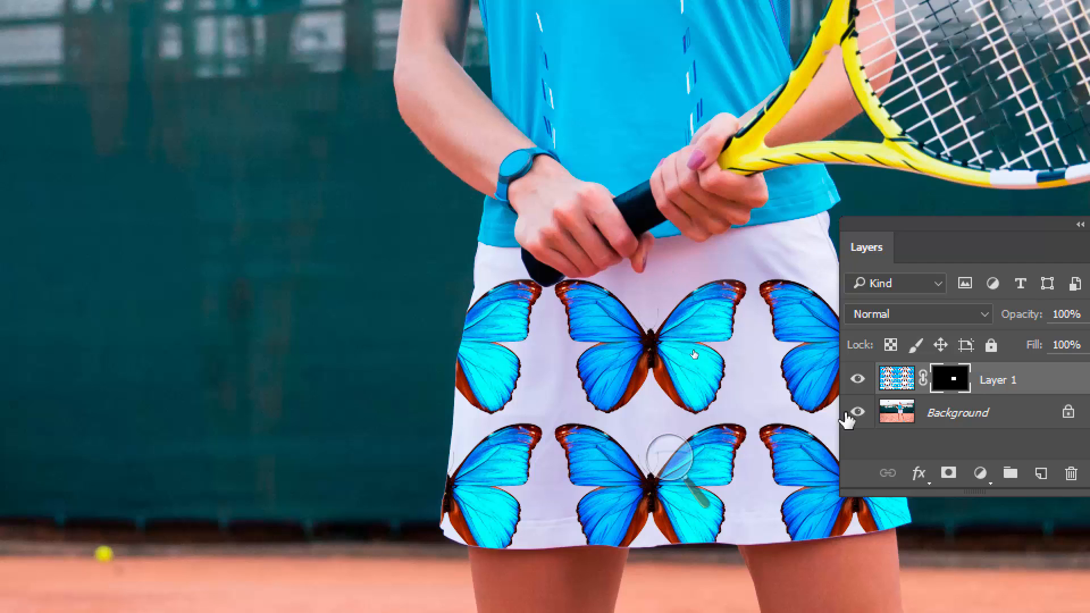
drag(908, 250, 854, 117)
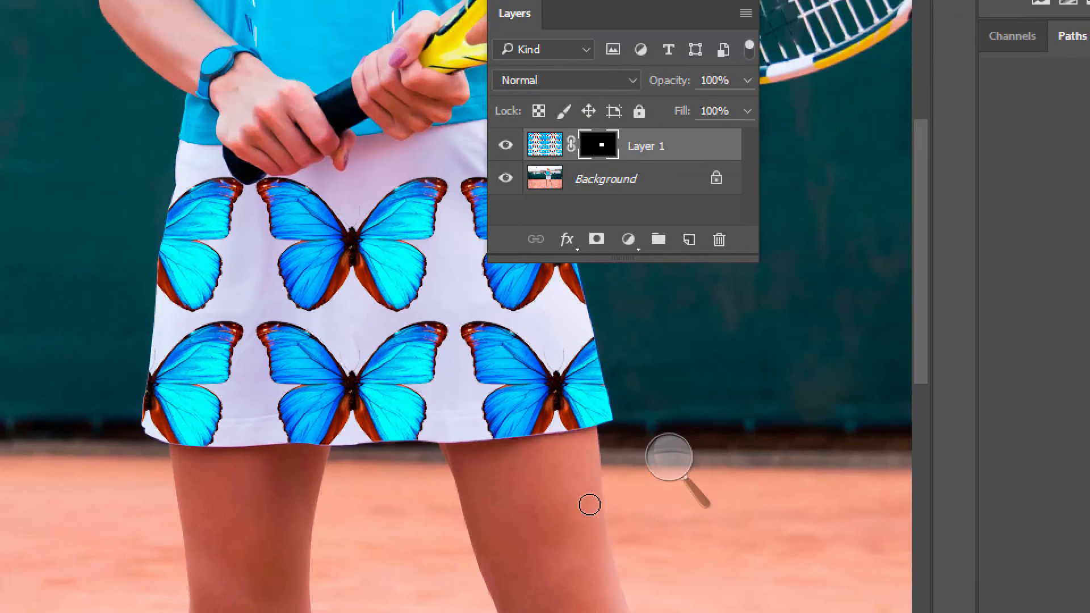
Try to scale Layer 1 together with its linked mask to about 55%, and discard the transformation
click(670, 454)
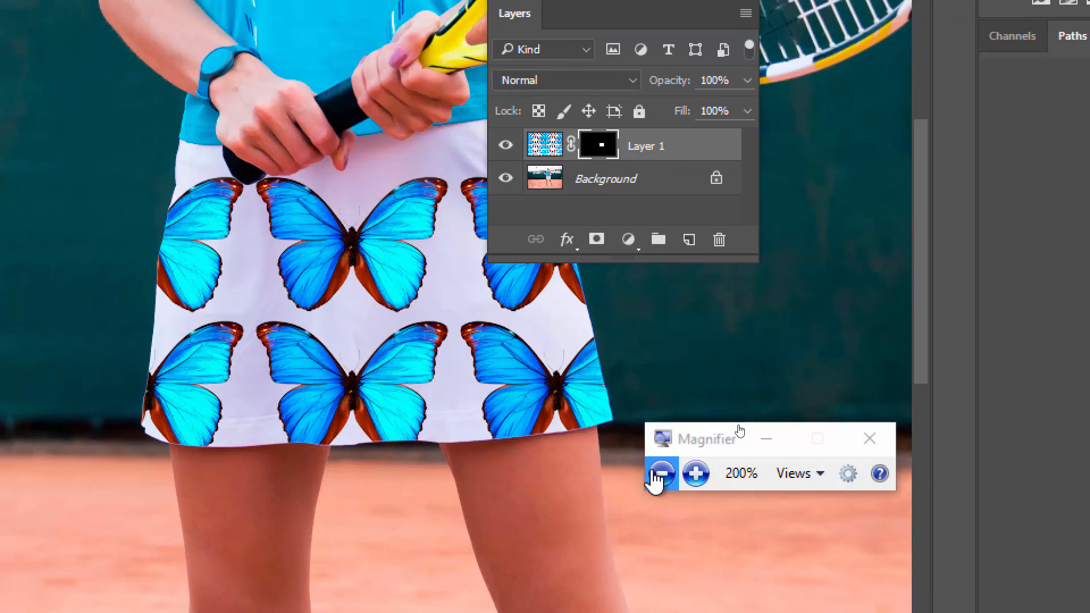
click(653, 478)
click(694, 471)
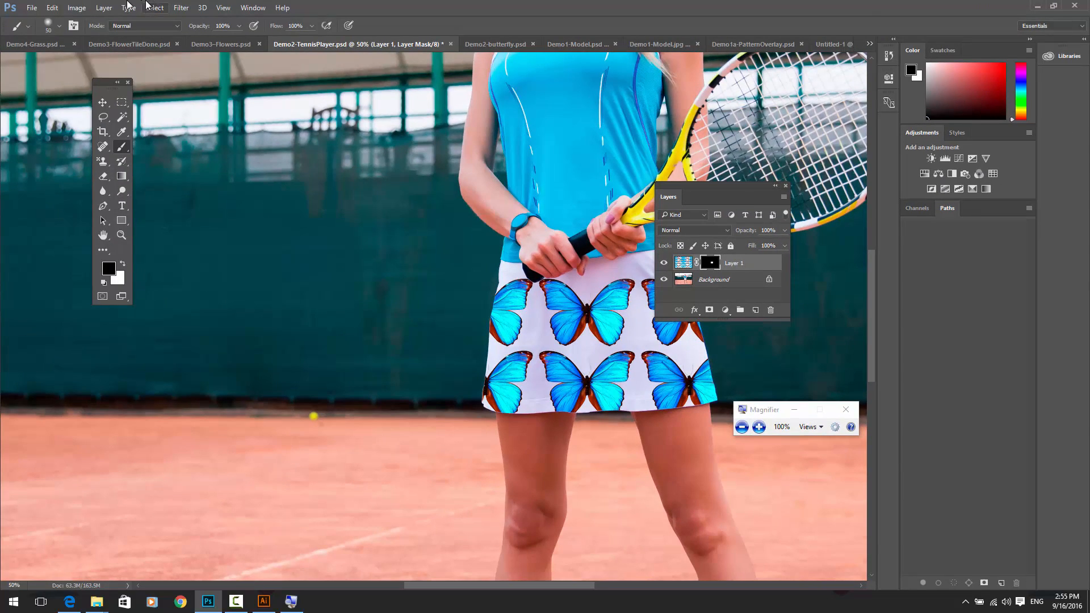
click(52, 8)
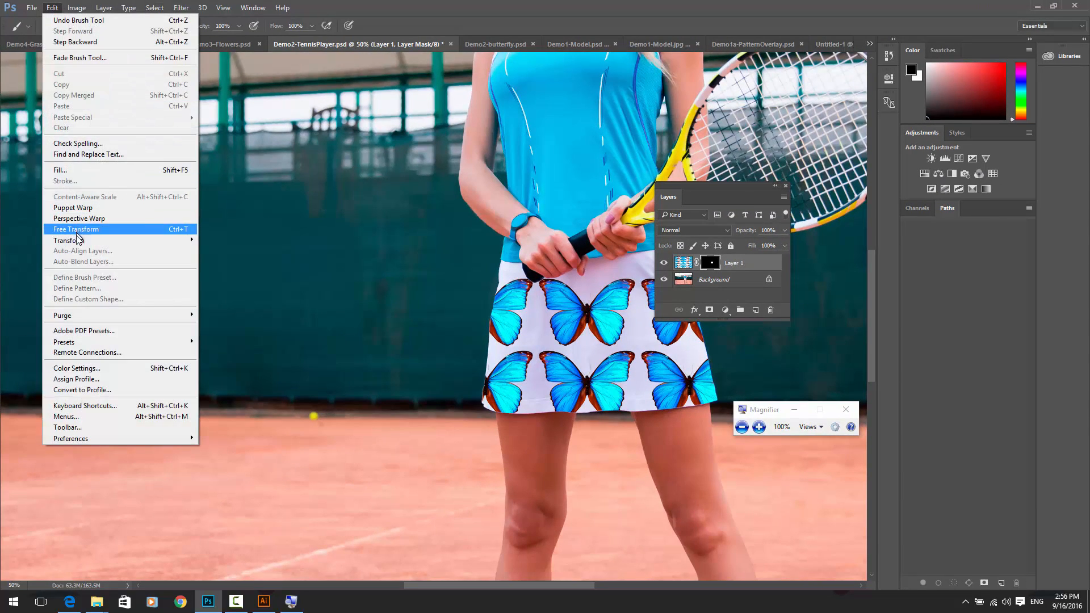
mouse_move(80, 241)
click(214, 257)
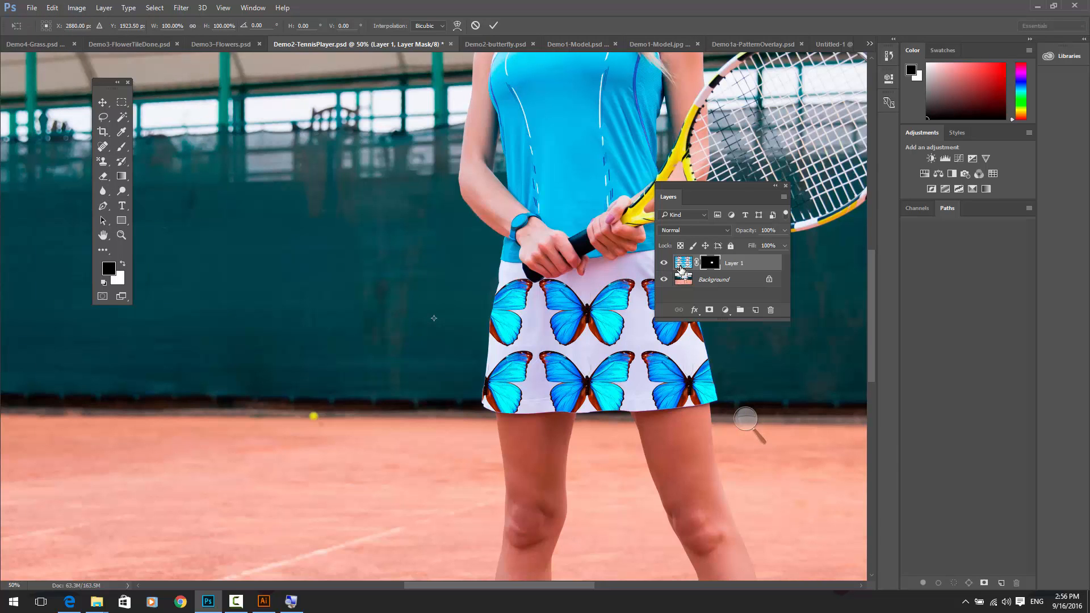
key(ctrl+minus)
key(ctrl+minus)
key(ctrl+minus)
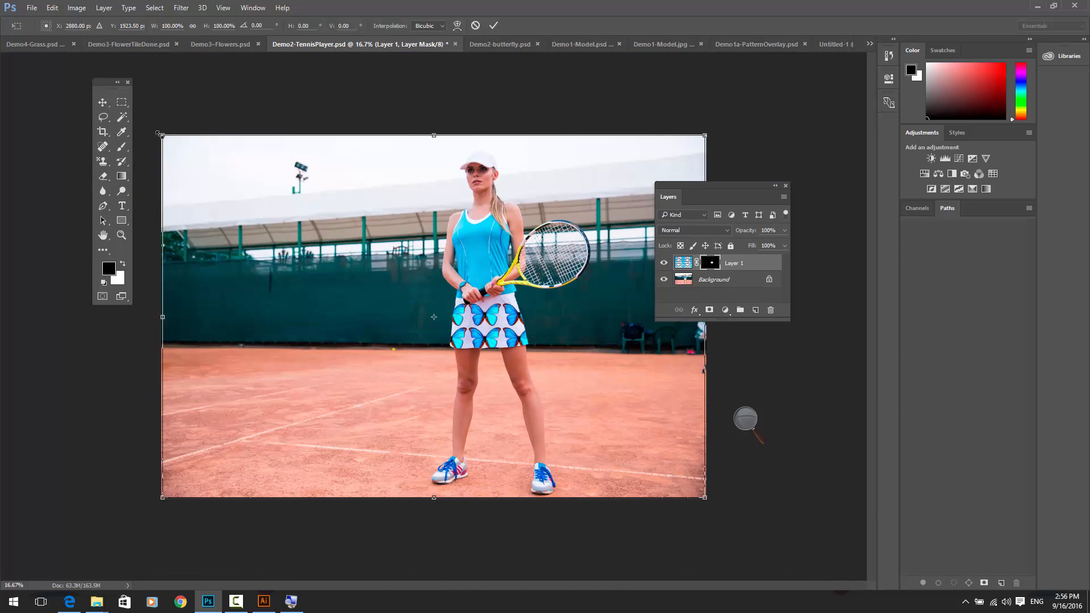
drag(161, 135, 339, 253)
drag(314, 174, 408, 300)
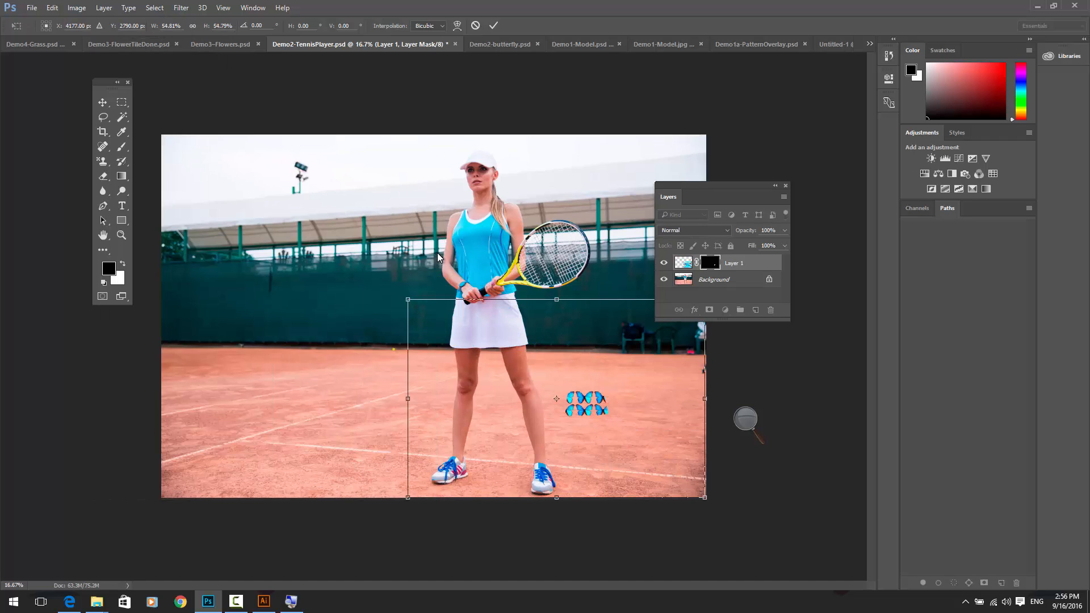
key(Return)
key(b)
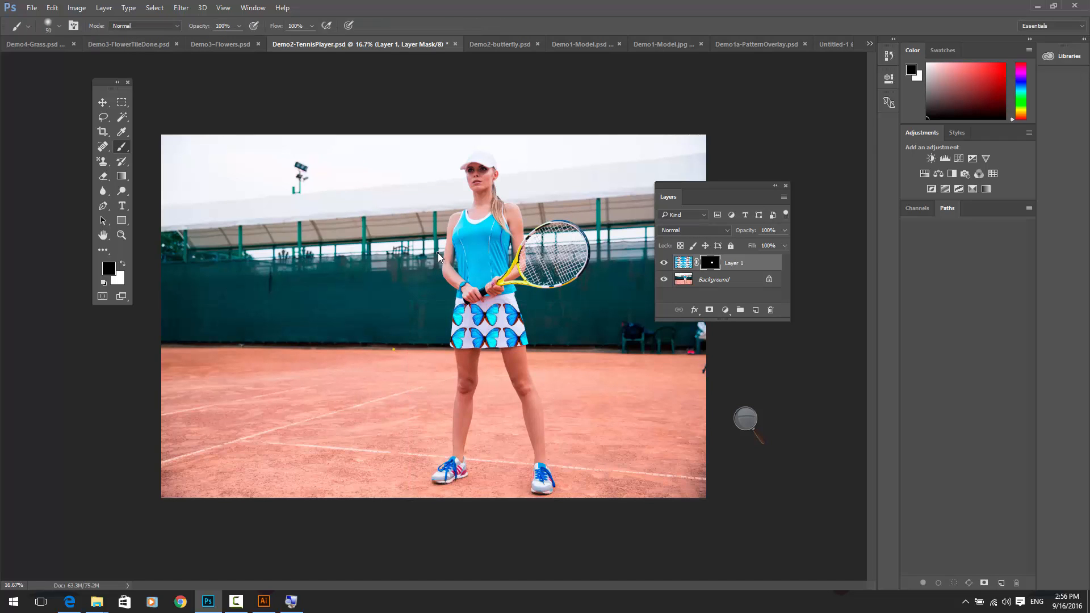
Try moving Layer 1 with its mask still linked using the Move tool, and undo the move
click(746, 418)
click(760, 425)
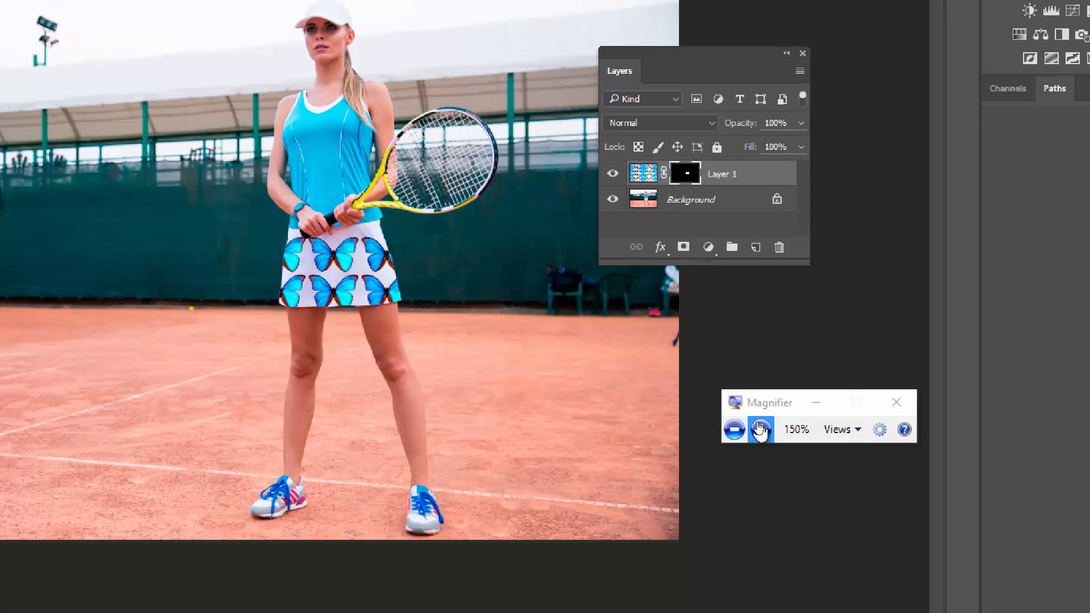
click(760, 429)
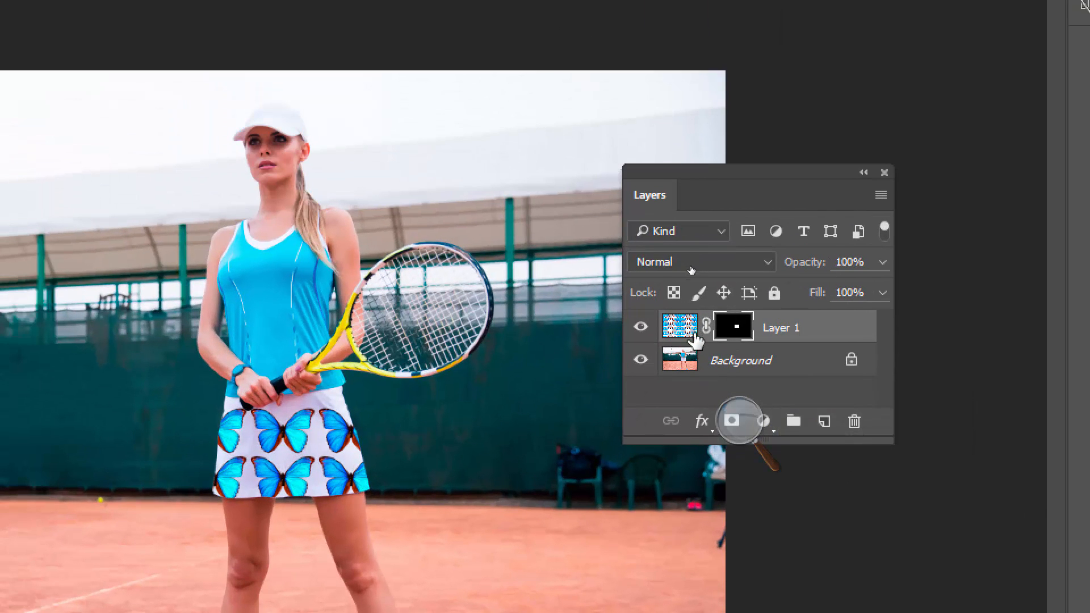
click(706, 327)
click(706, 328)
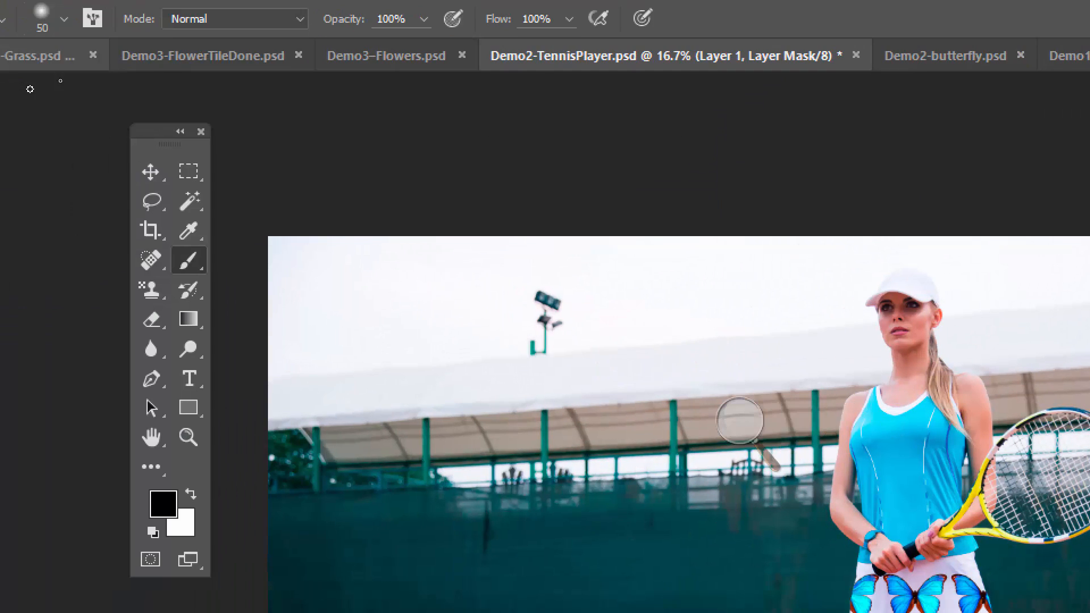
click(149, 173)
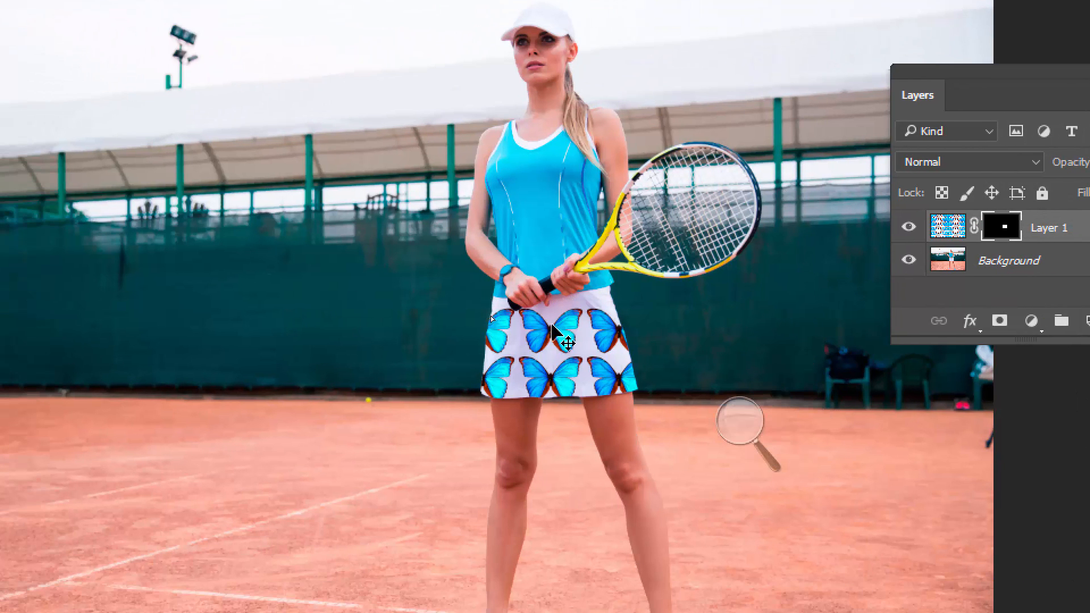
drag(494, 444, 505, 418)
drag(557, 303, 538, 297)
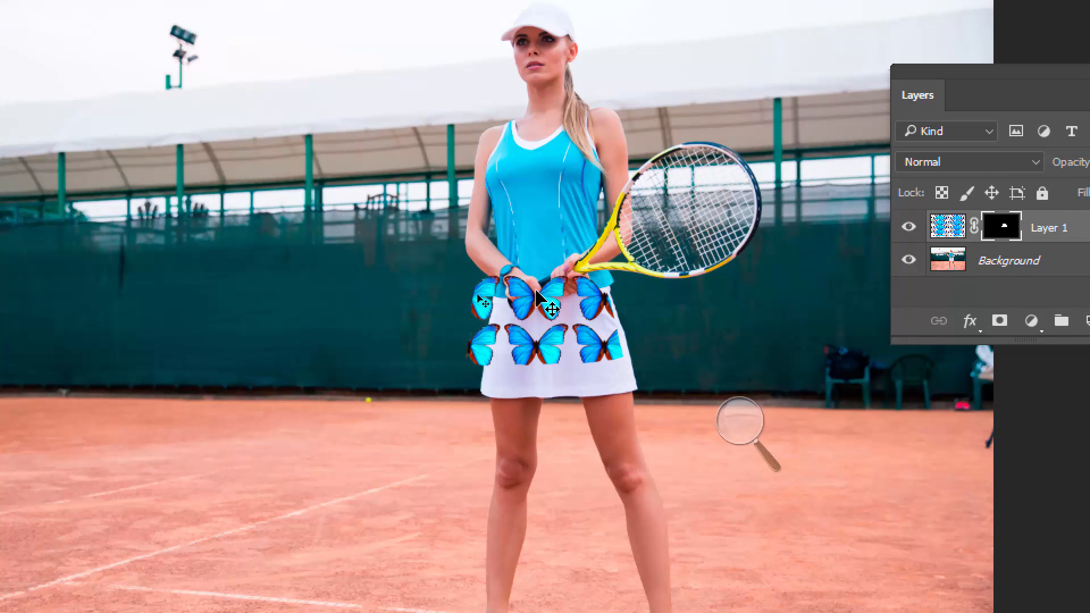
key(ctrl+z)
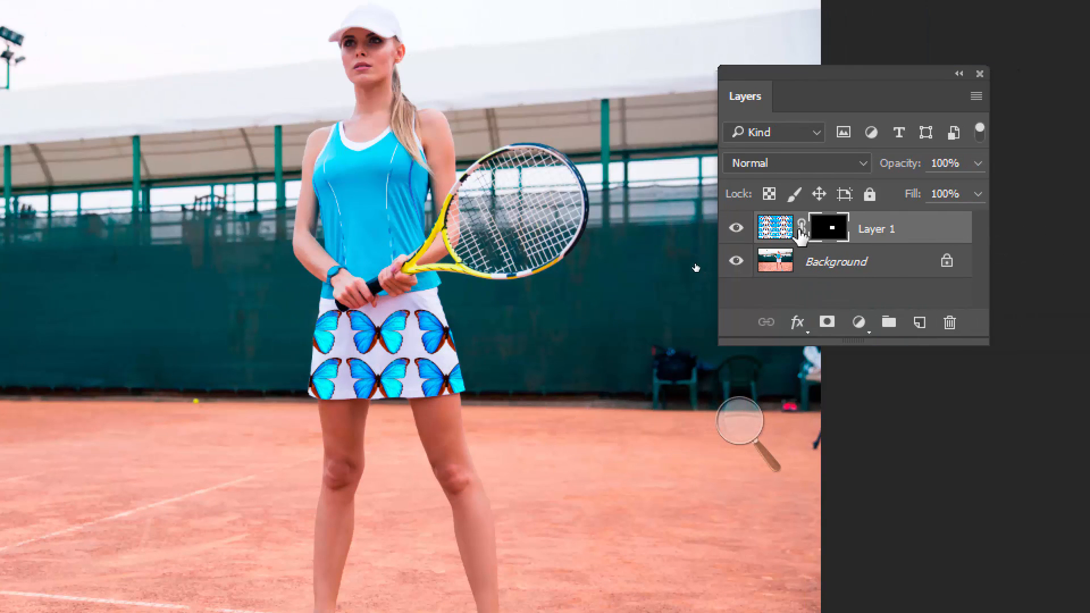
Unlink Layer 1's mask, try moving the mask alone away from the skirt, and undo that move
click(801, 228)
drag(353, 375, 158, 418)
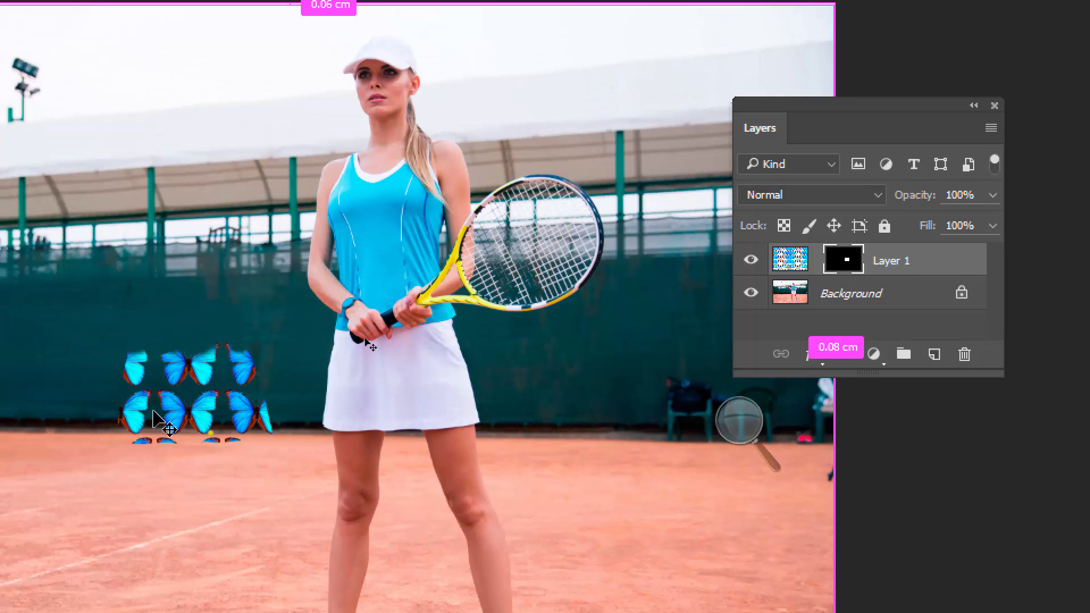
key(ctrl+z)
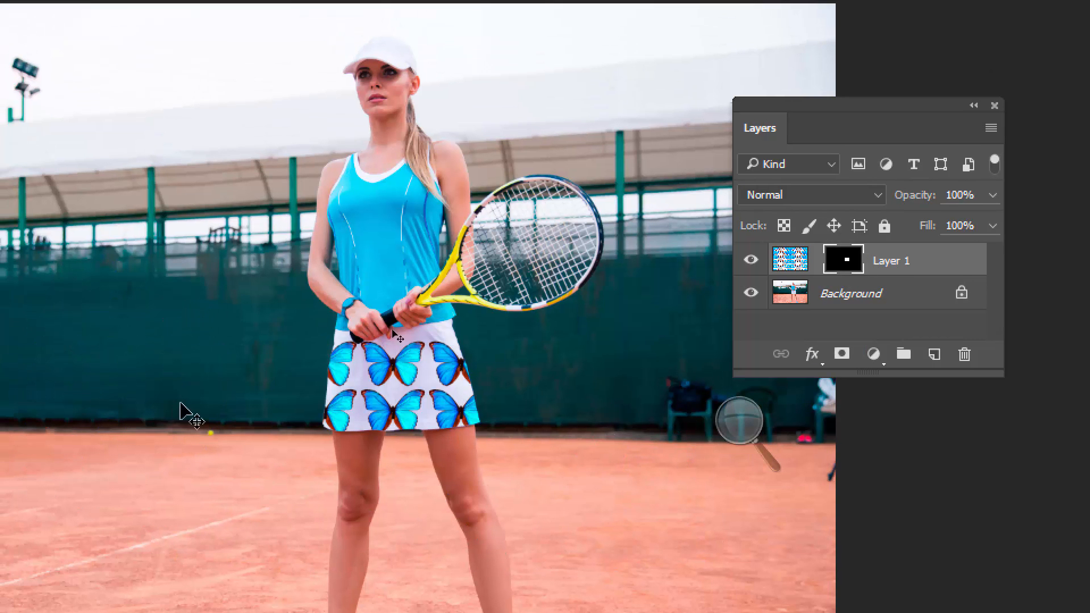
Target Layer 1's butterfly image instead of its mask, then reposition it and scale it down to about two thirds within the skirt
click(786, 261)
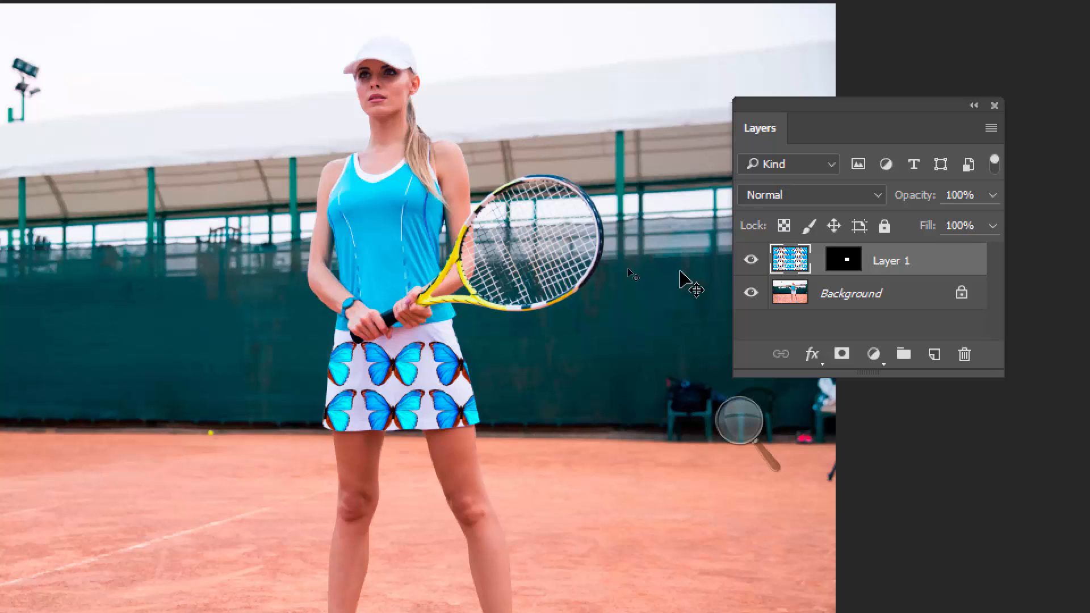
mouse_move(400, 423)
mouse_down()
mouse_move(301, 419)
mouse_move(438, 419)
mouse_move(390, 415)
mouse_up()
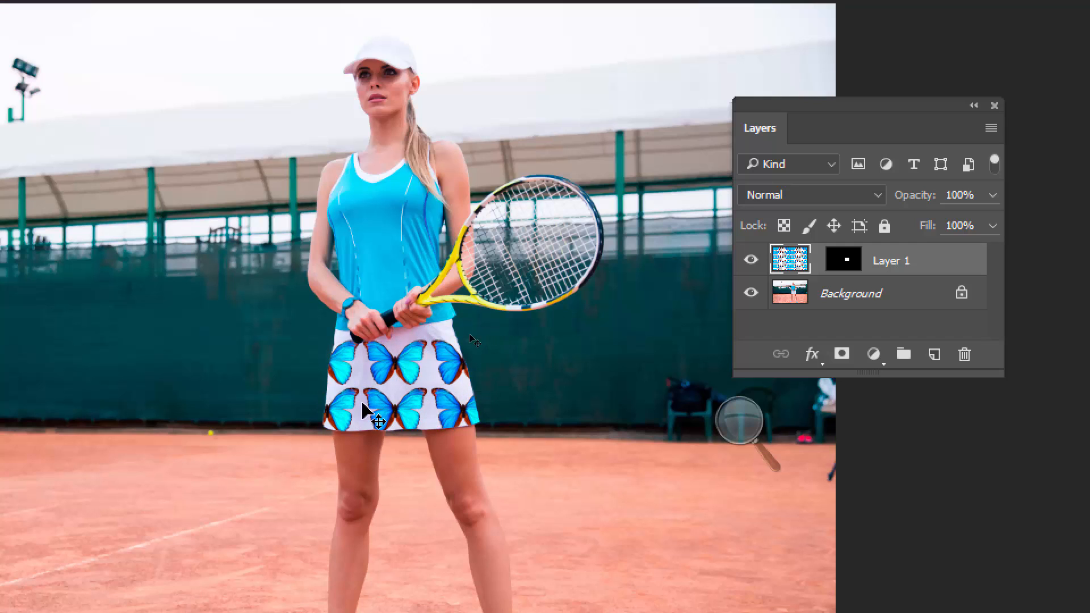
key(ctrl+t)
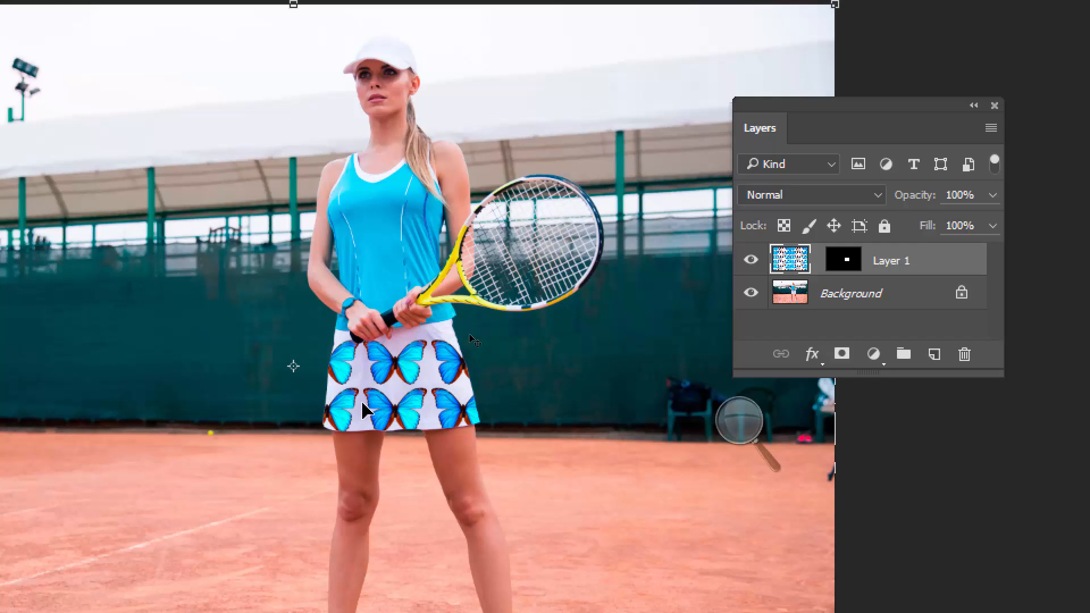
key(ctrl+minus)
key(ctrl+minus)
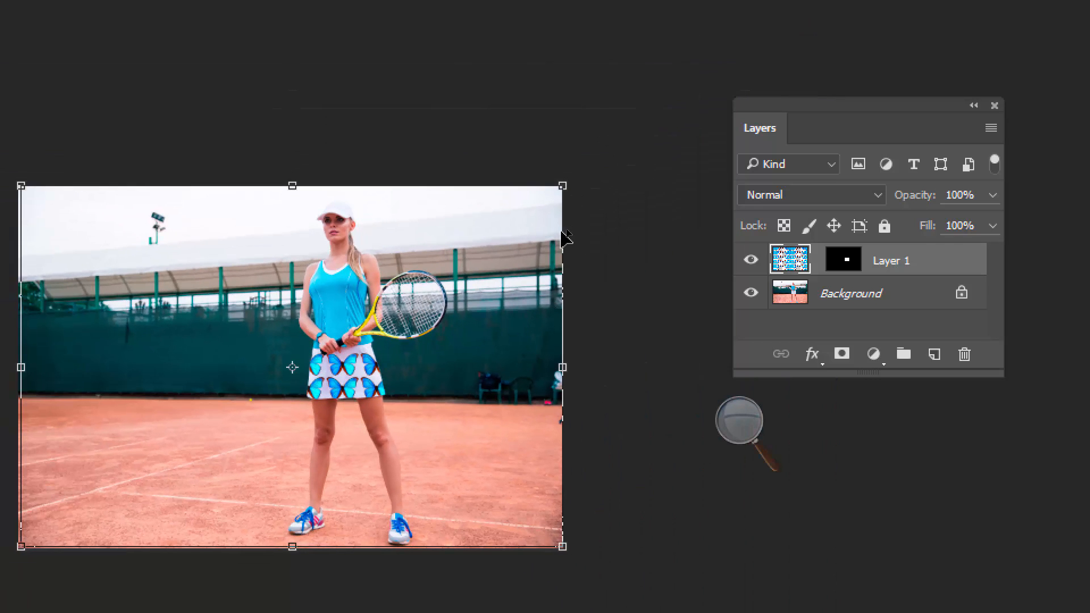
drag(564, 185, 395, 309)
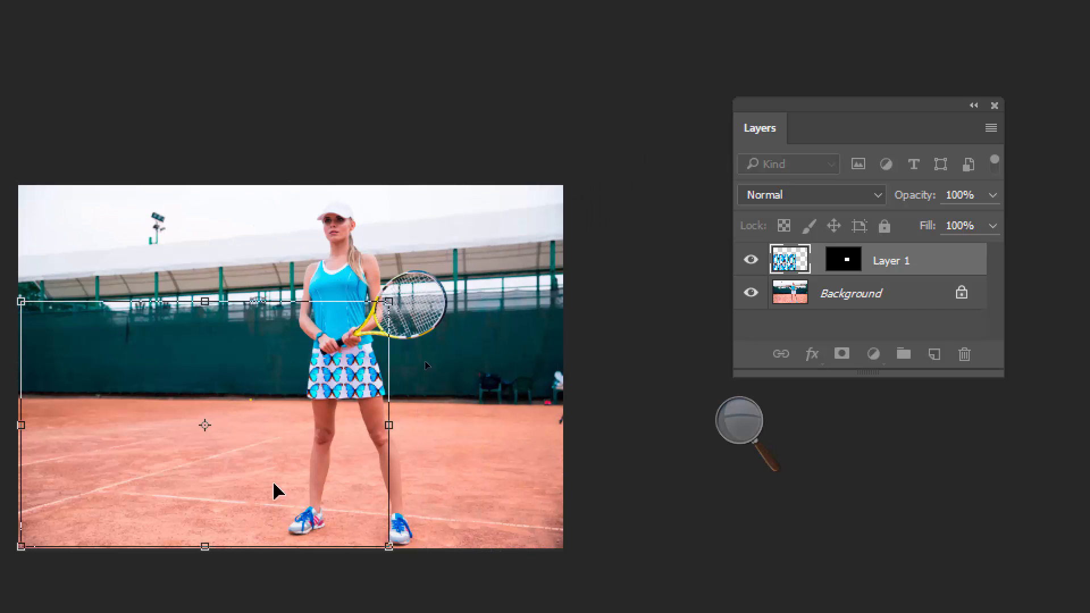
drag(325, 390, 341, 388)
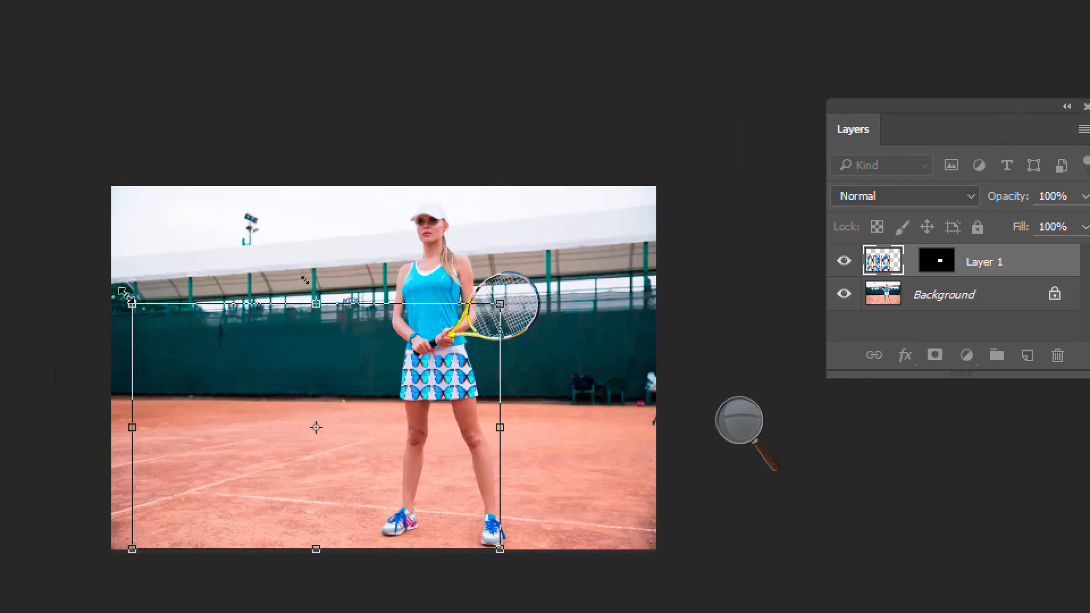
mouse_move(120, 295)
mouse_down()
mouse_move(126, 308)
mouse_move(139, 278)
mouse_move(139, 301)
mouse_up()
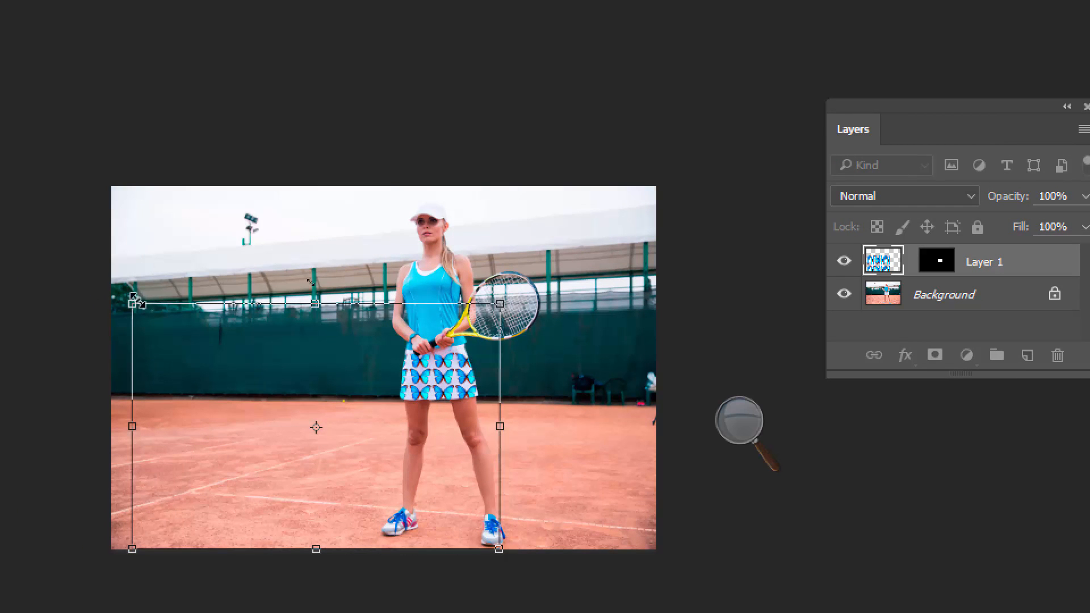
key(Return)
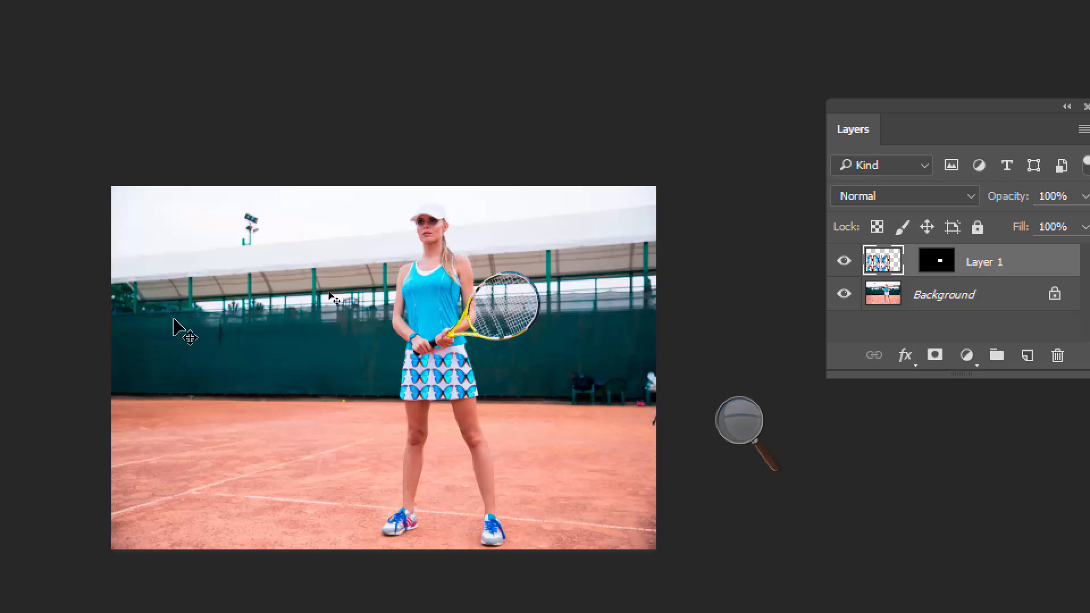
Examine the rescaled butterfly pattern on the skirt at 50% zoom with the Layers panel moved clear of it
click(741, 417)
click(731, 438)
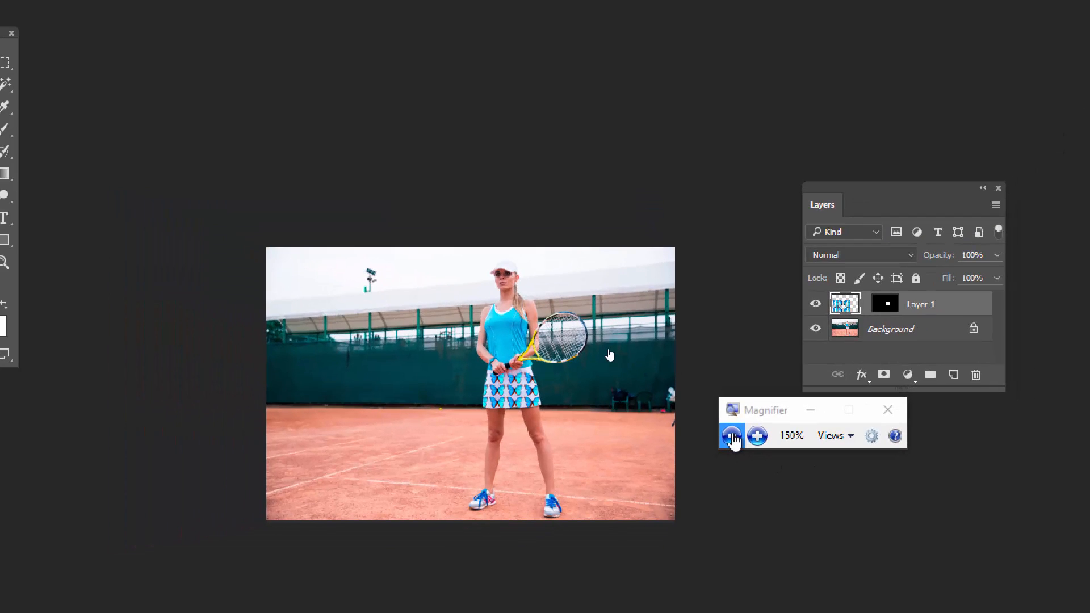
click(731, 438)
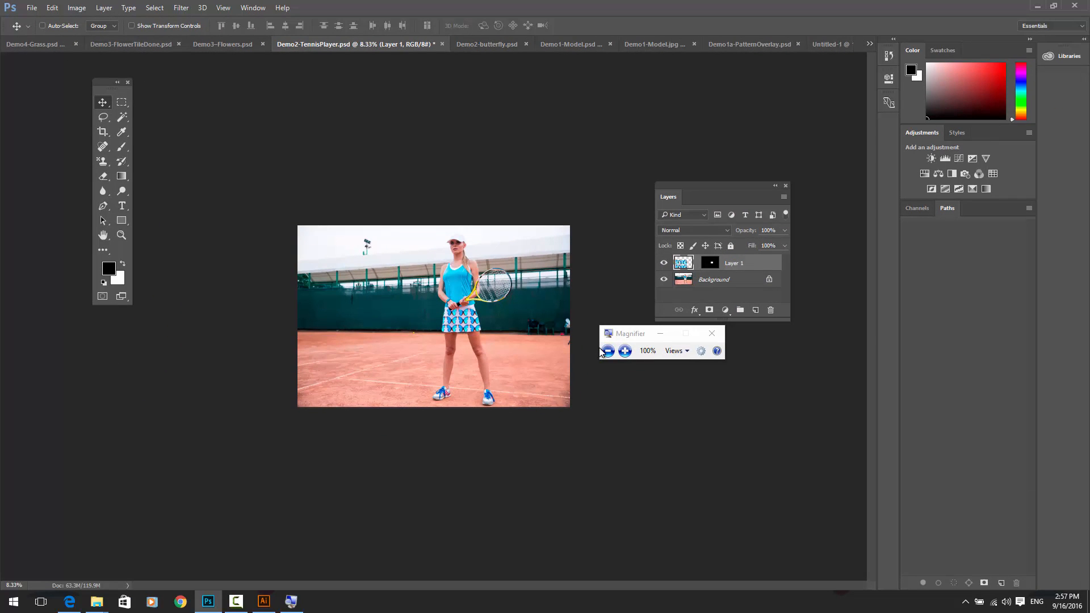
key(ctrl+0)
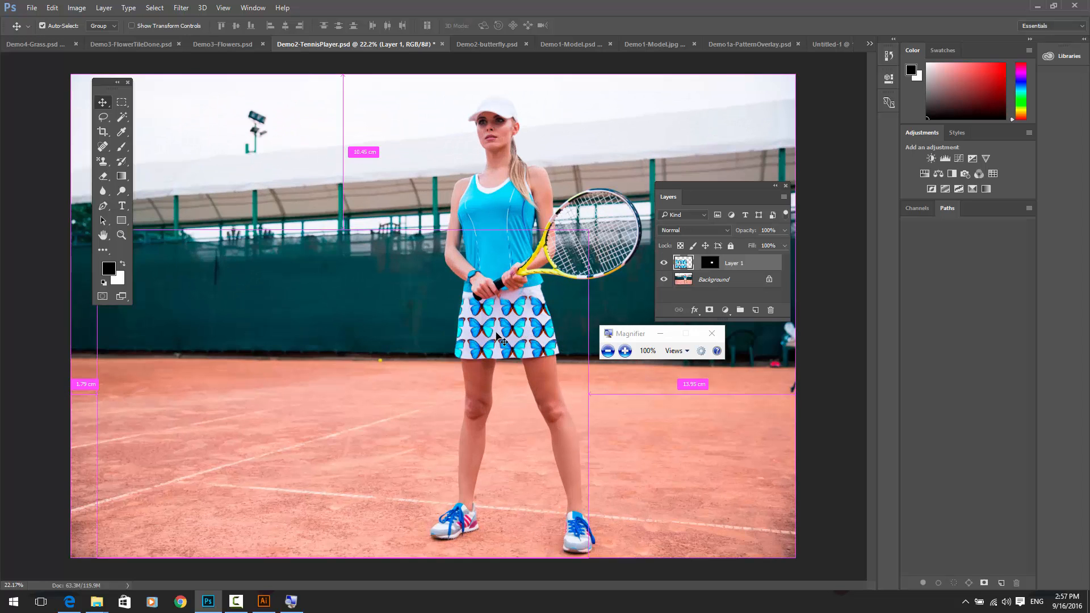
key(ctrl+plus)
key(ctrl+plus)
key(ctrl+plus)
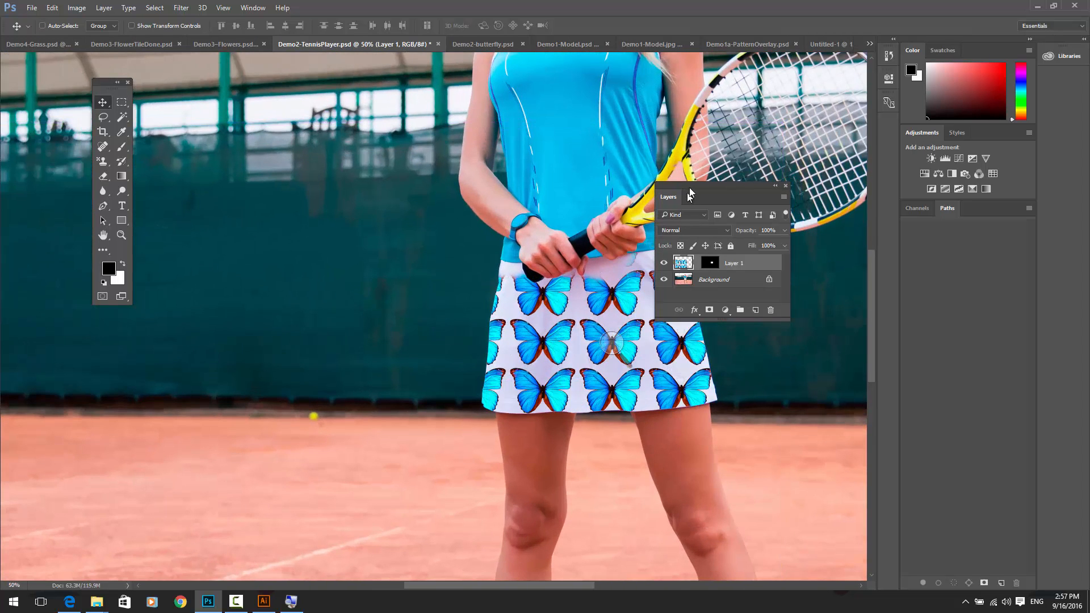
drag(689, 190, 742, 164)
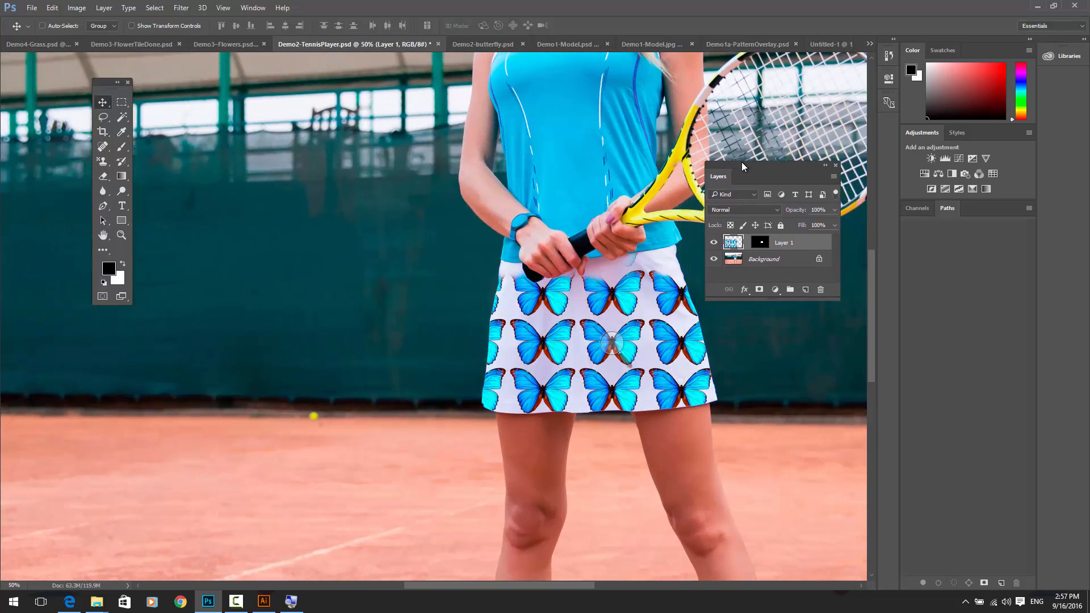
Set Layer 1's blend mode to Multiply, comparing it with Normal with the Magnifier moved off the skirt
click(775, 211)
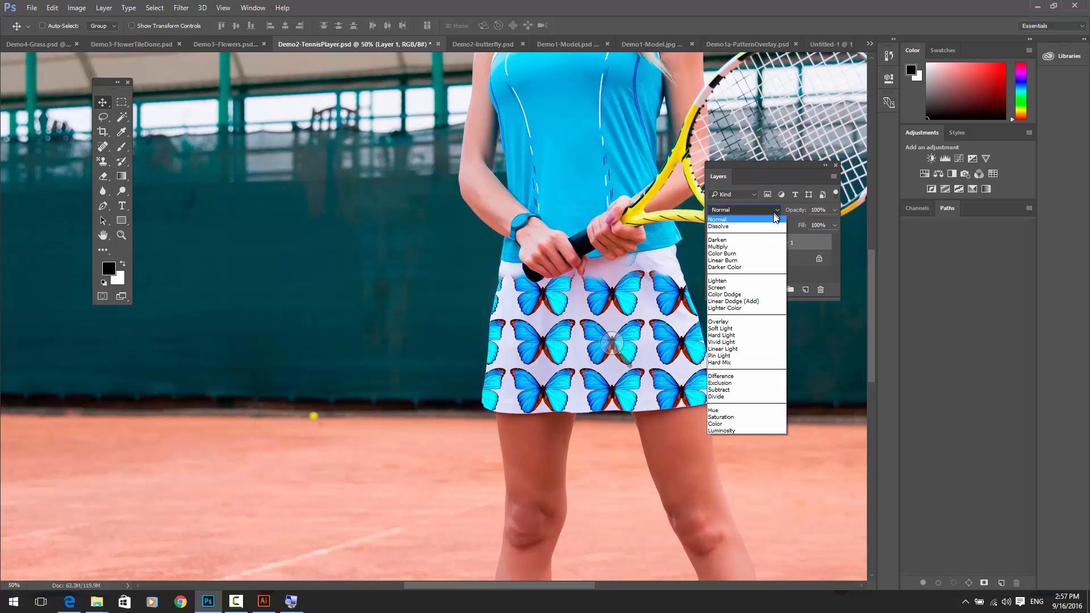
click(768, 247)
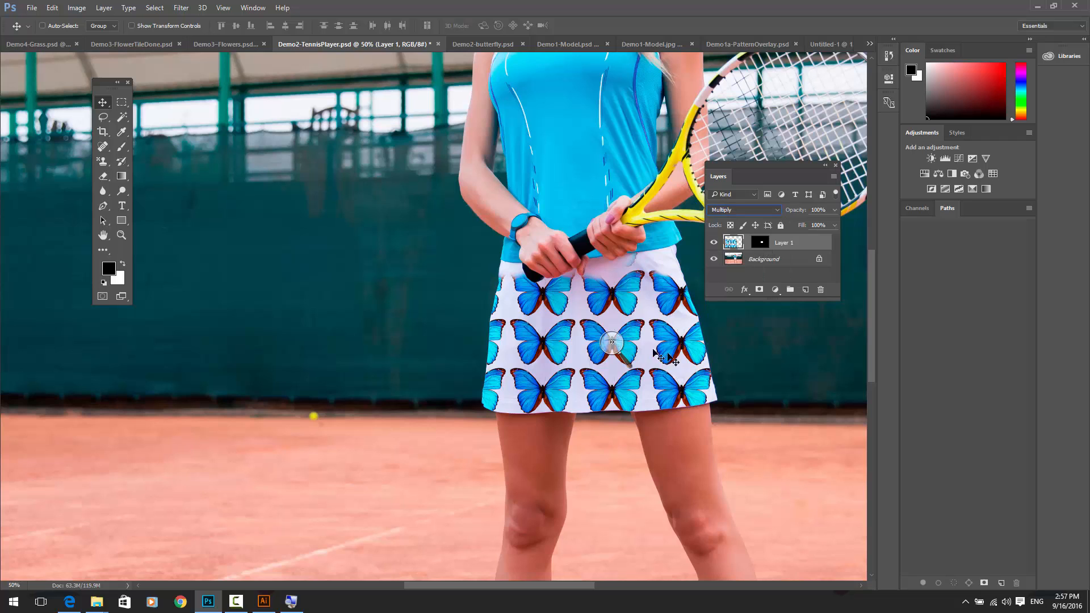
click(611, 343)
drag(646, 330, 795, 385)
click(735, 215)
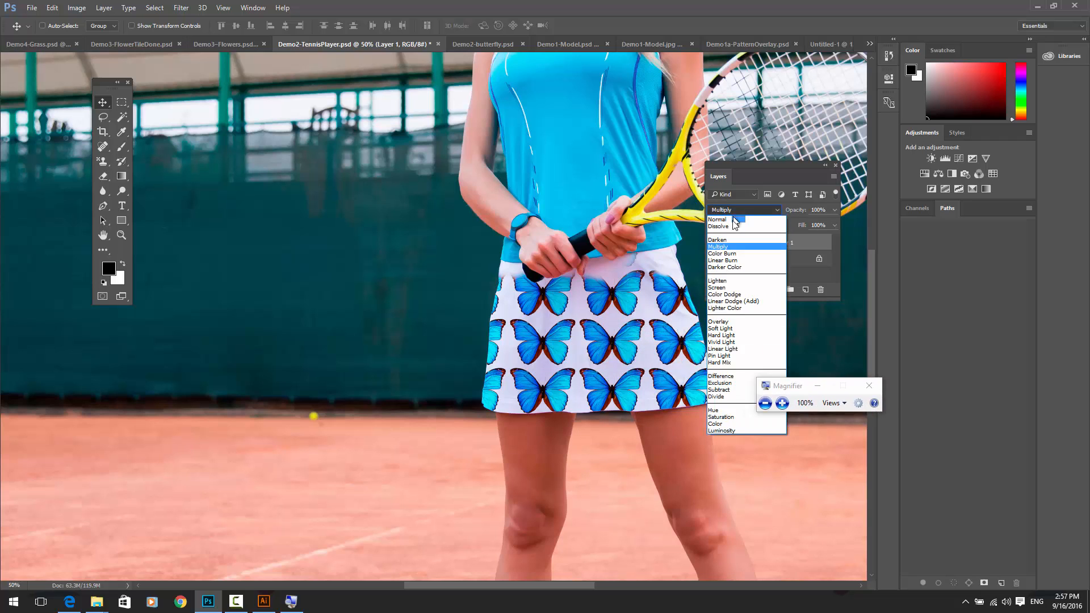
click(732, 219)
click(735, 213)
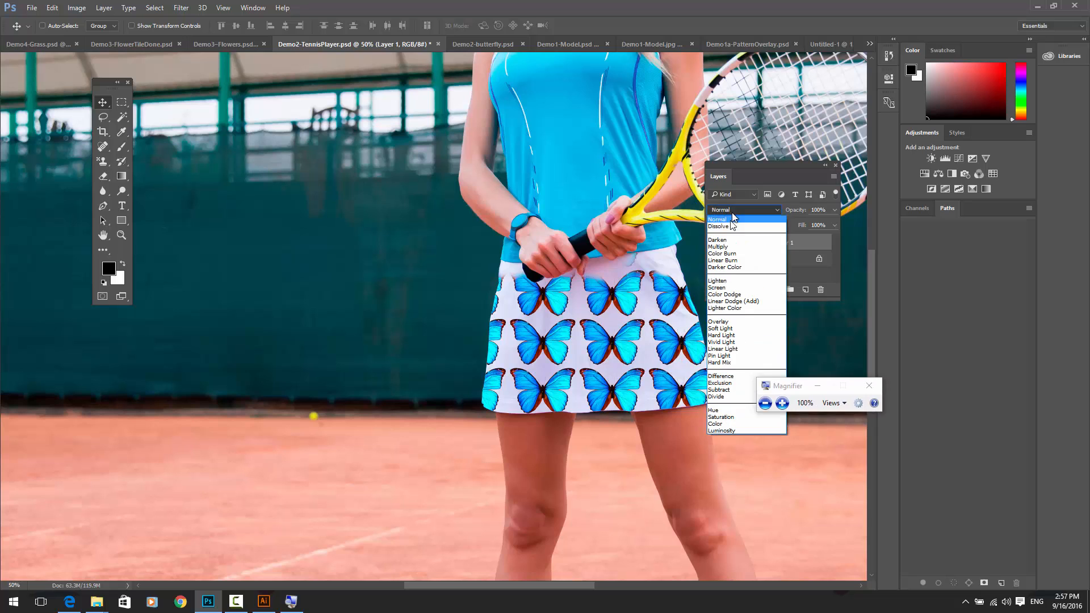
click(732, 245)
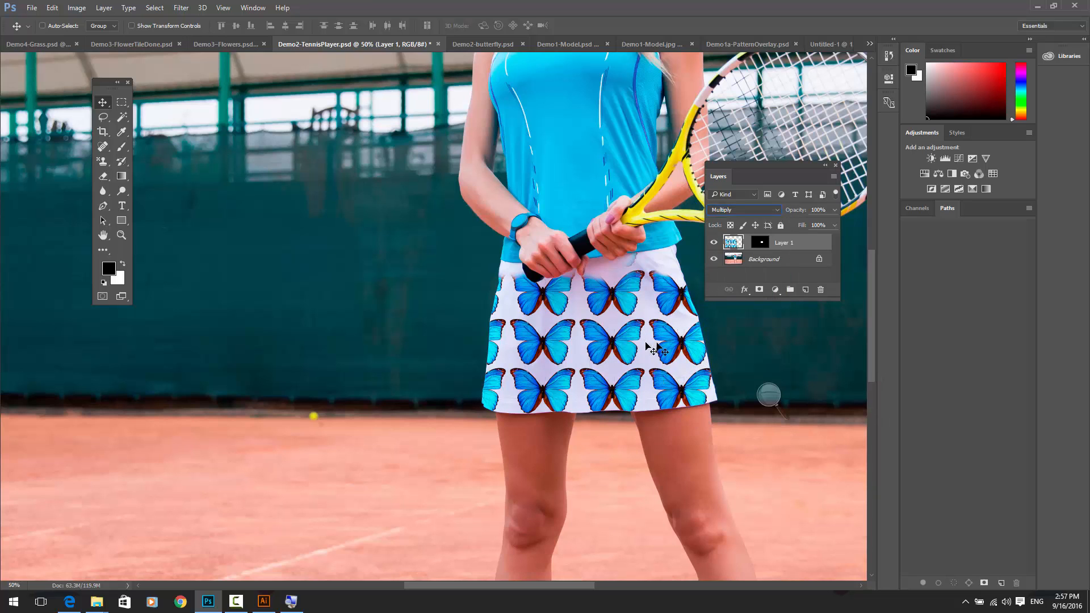
Target Layer 1's mask, try touching up the skirt's waistband edge with the Brush tool in white, and restore black as foreground colour
click(757, 245)
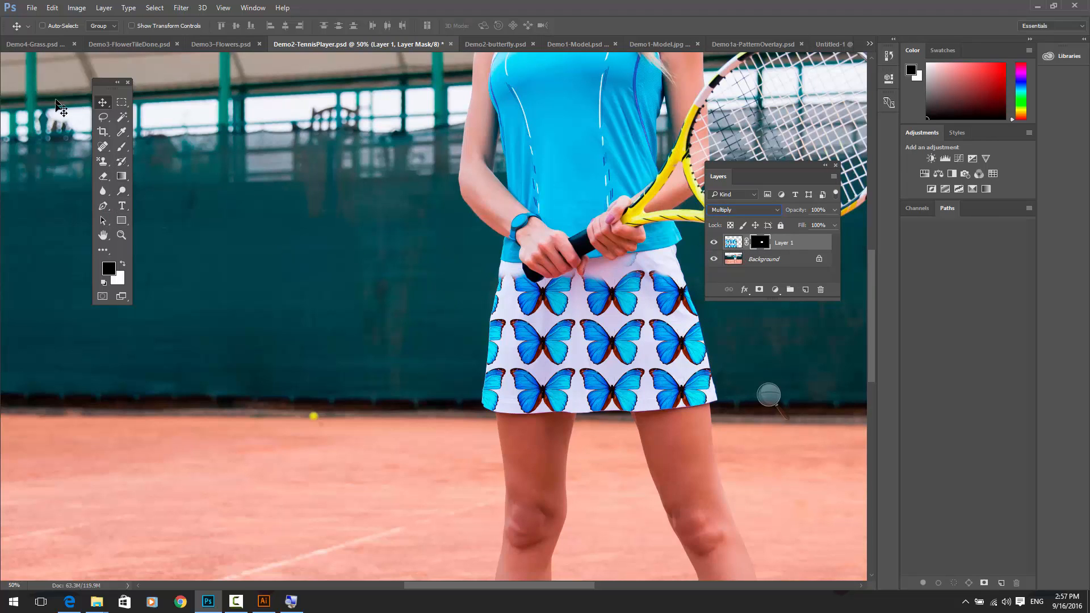
click(121, 145)
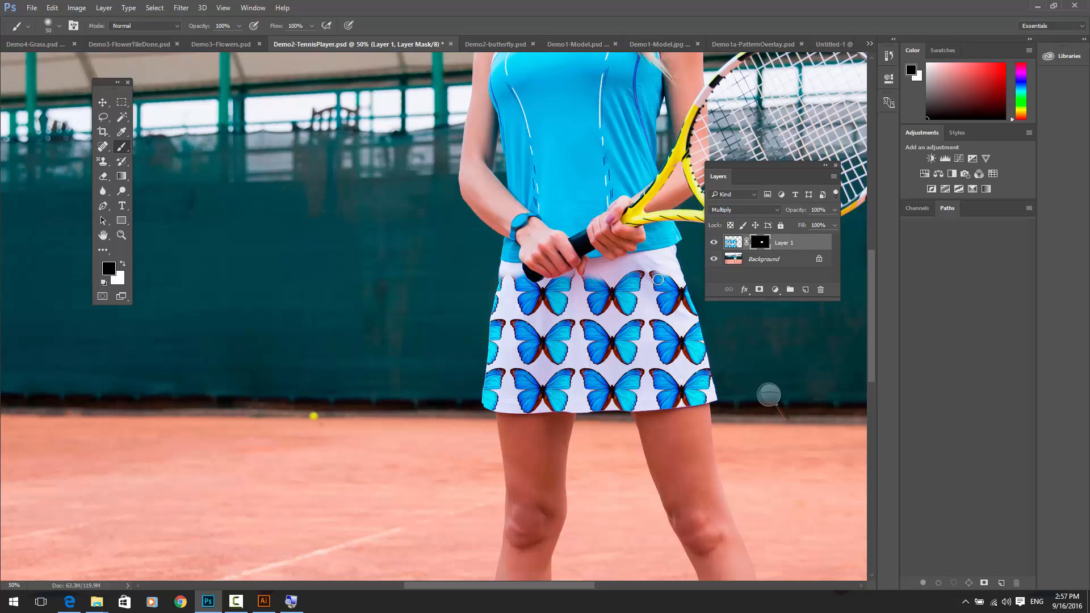
key(x)
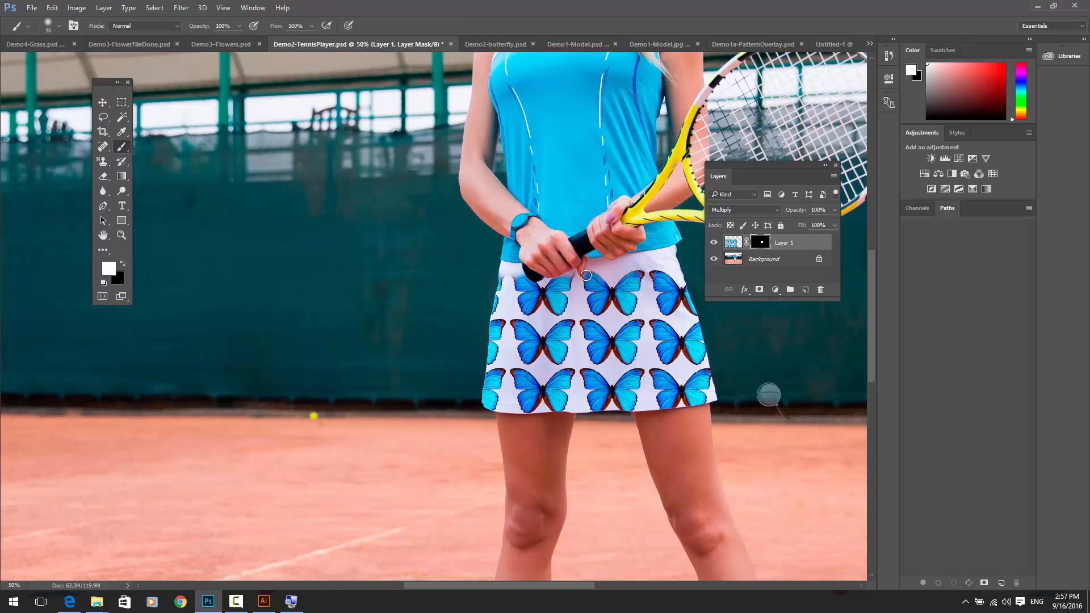
key(x)
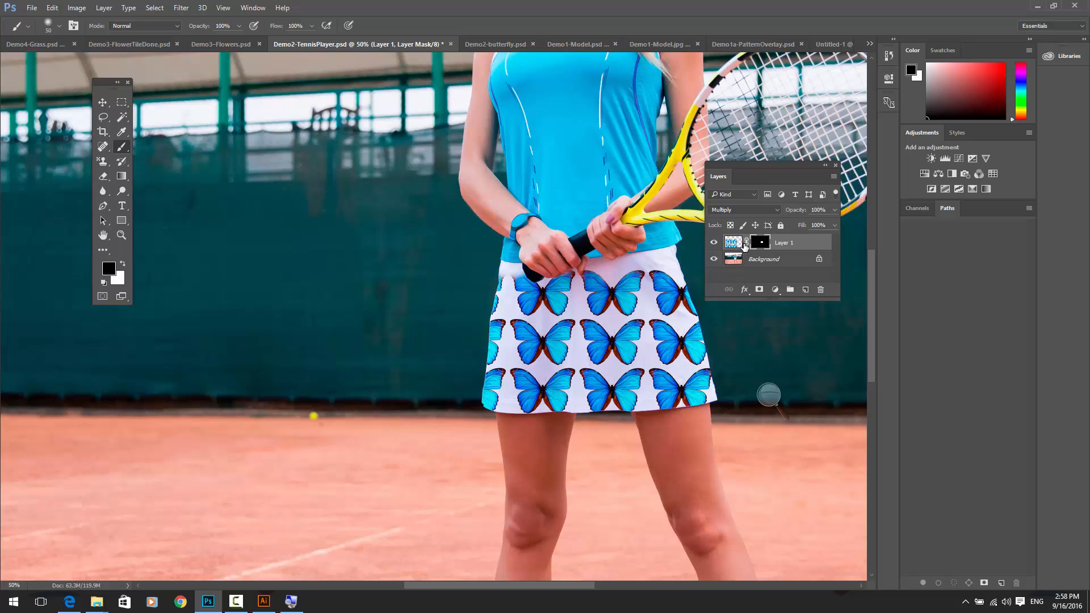
Unlink Layer 1's mask and target the layer's butterfly image instead of the mask
click(52, 8)
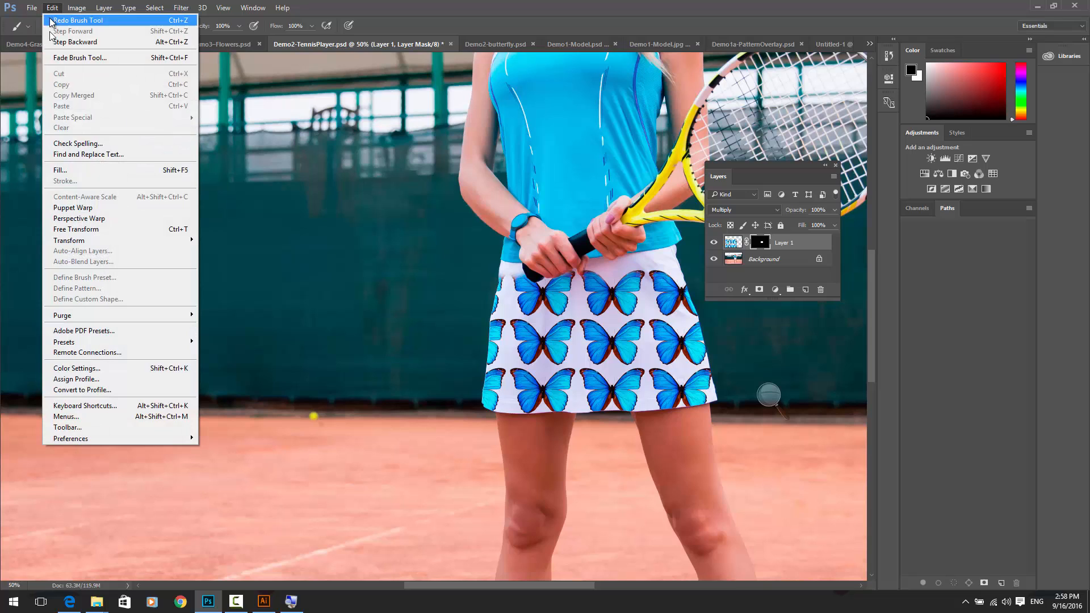
mouse_move(78, 243)
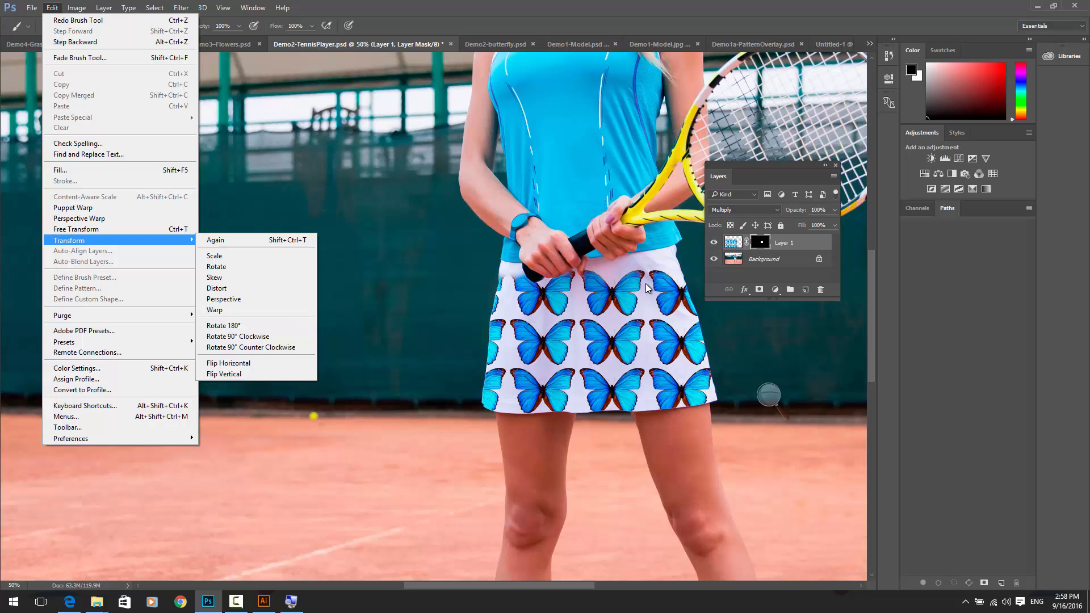
click(737, 243)
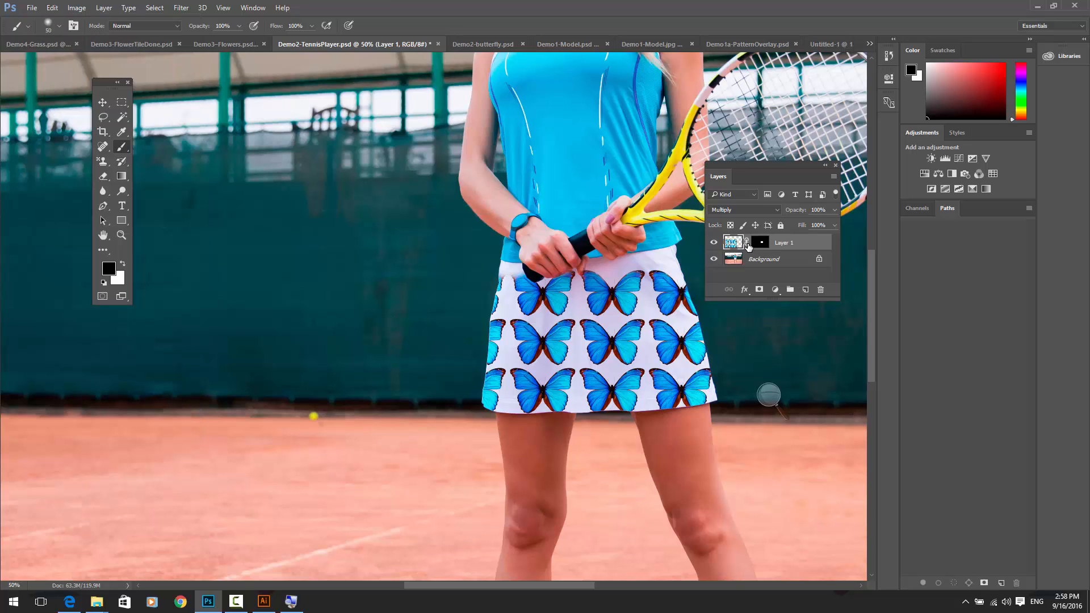
click(764, 244)
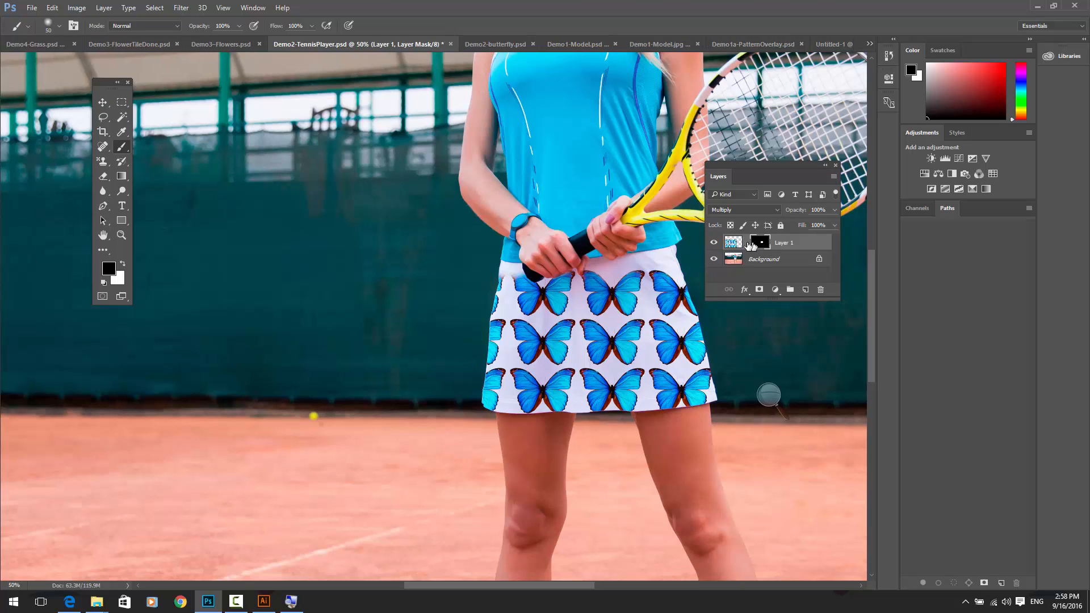
click(733, 244)
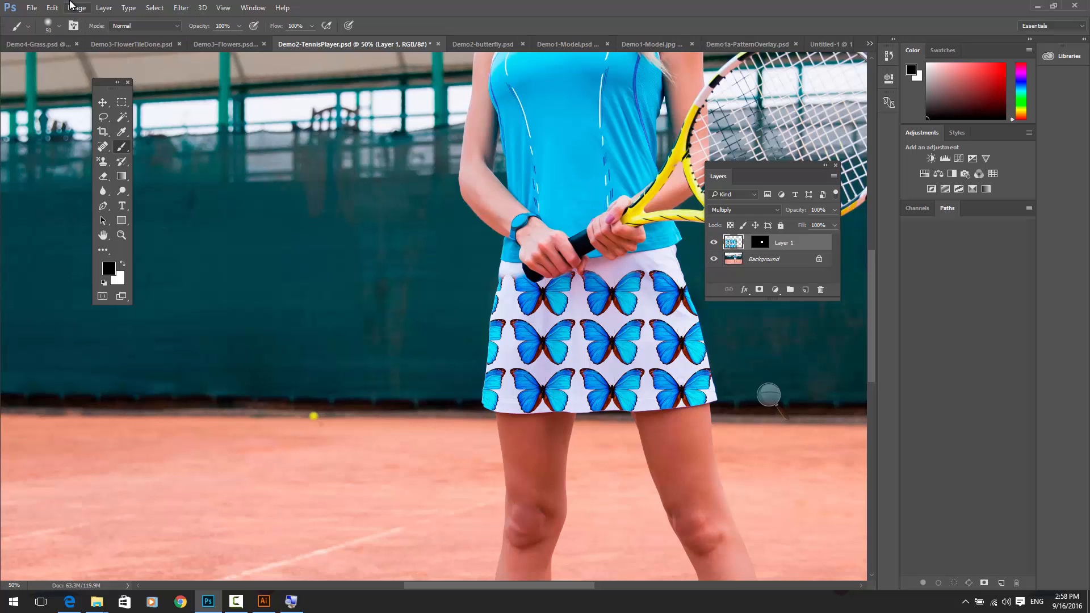
Warp Layer 1's butterfly image so its rows curve with the folds and shape of the skirt, and commit the warp
click(51, 7)
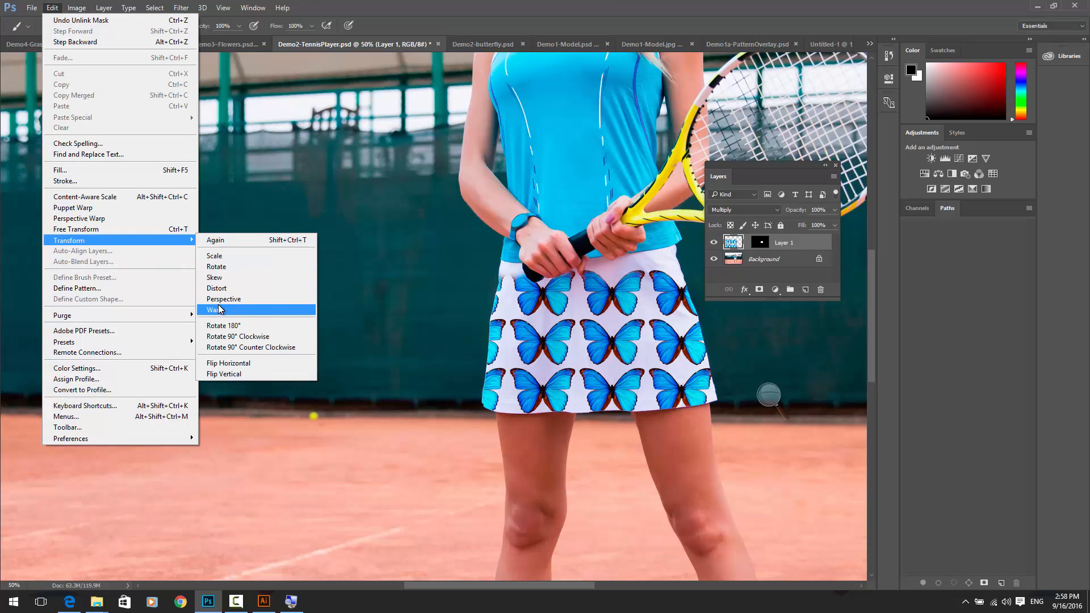
click(216, 309)
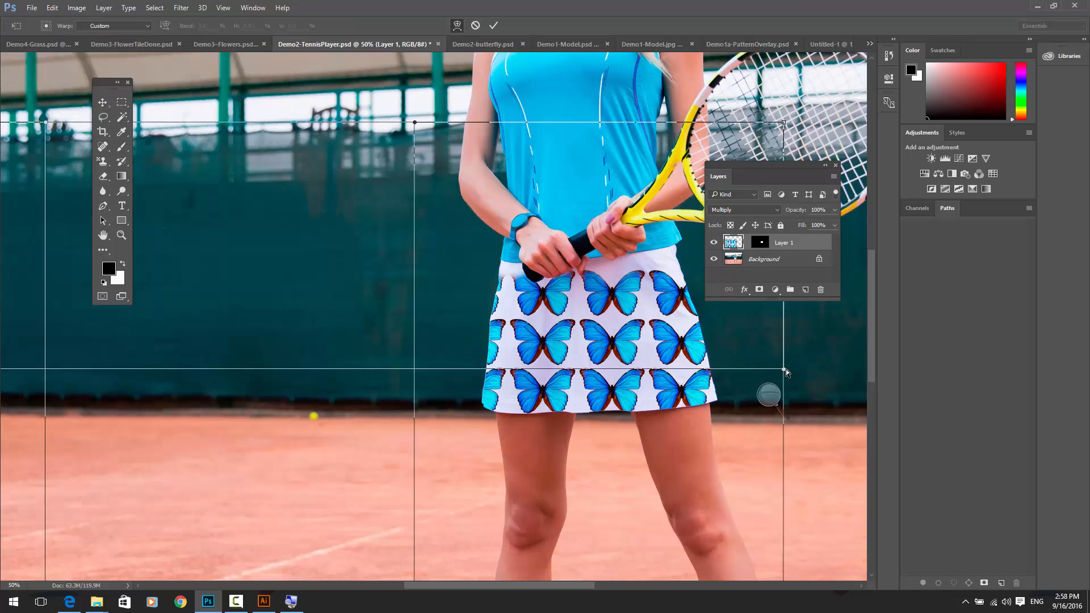
drag(786, 372, 786, 299)
drag(415, 364, 470, 350)
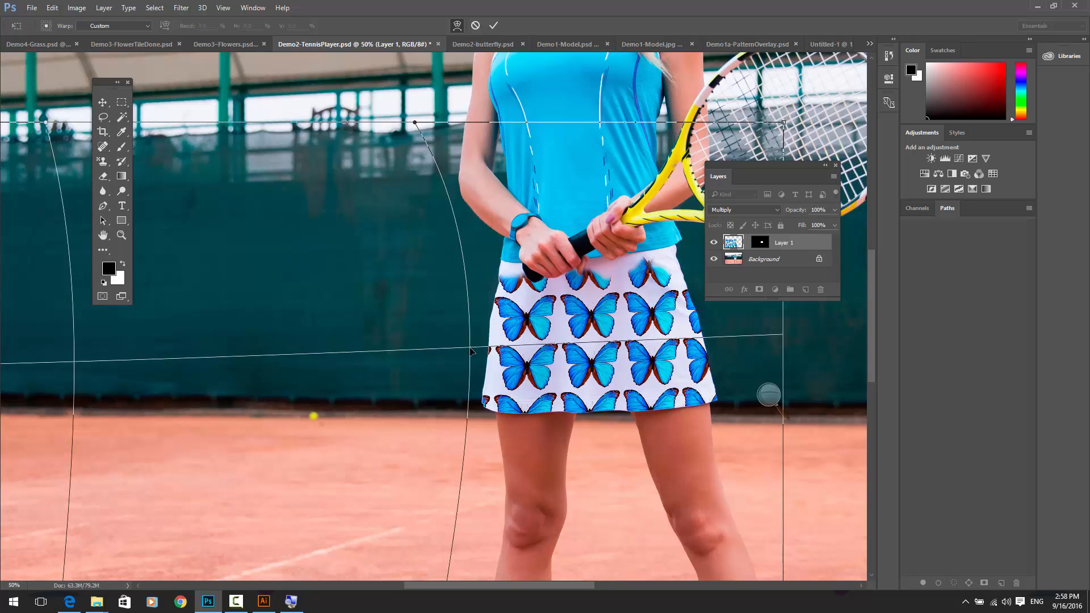
key(ctrl+minus)
key(ctrl+minus)
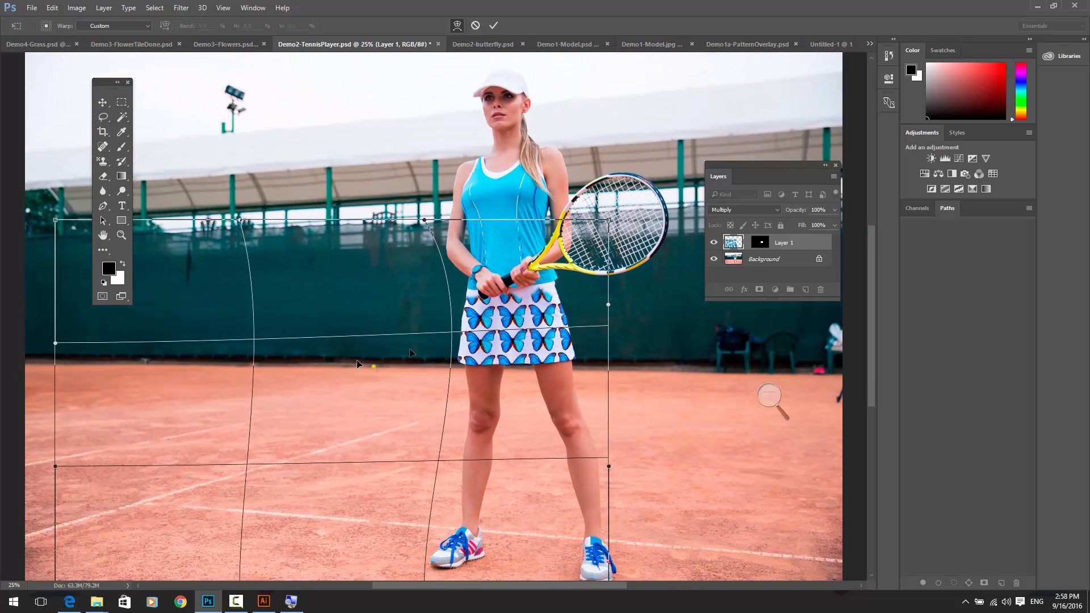
drag(455, 334, 517, 326)
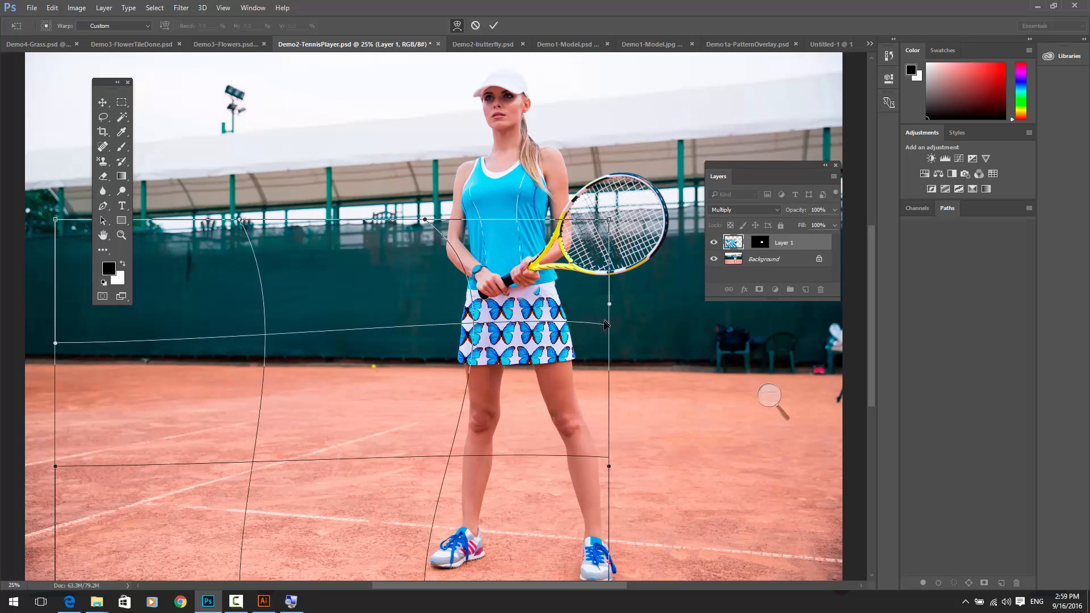
drag(607, 328, 605, 316)
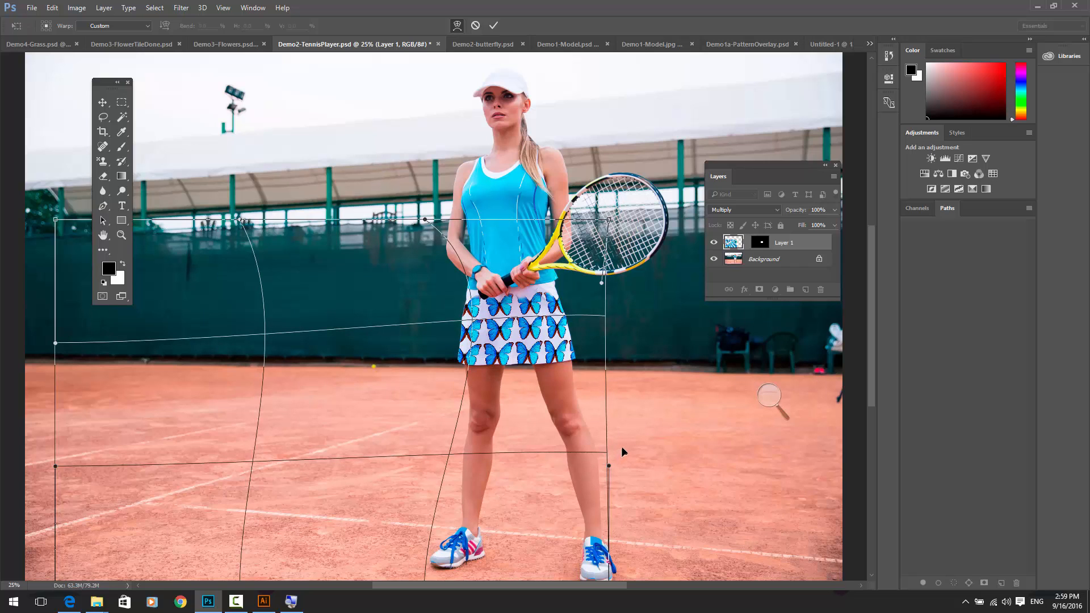
drag(606, 454, 651, 449)
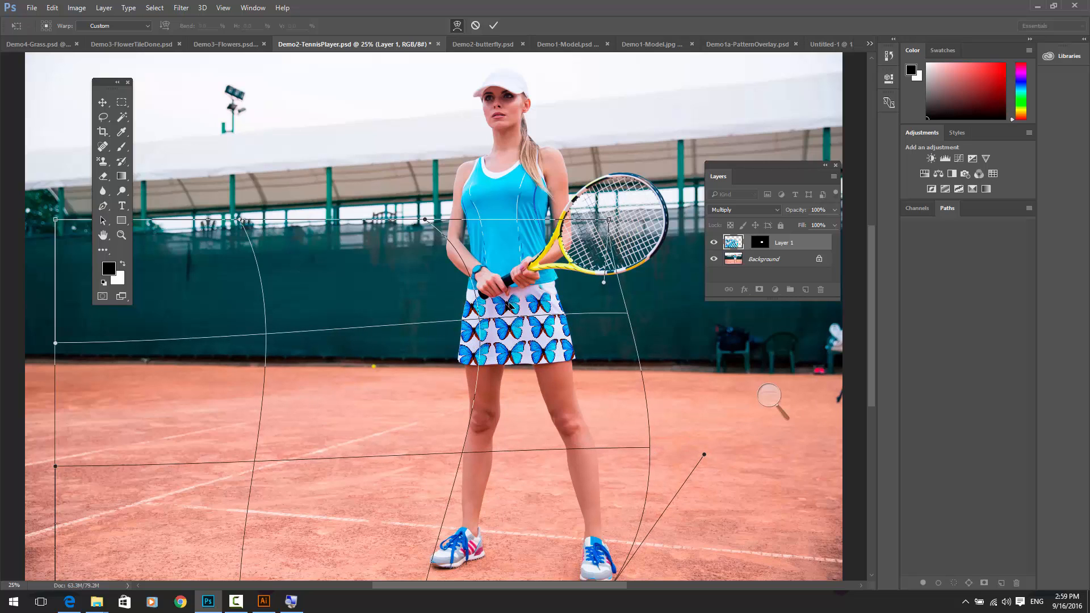
drag(474, 321, 470, 321)
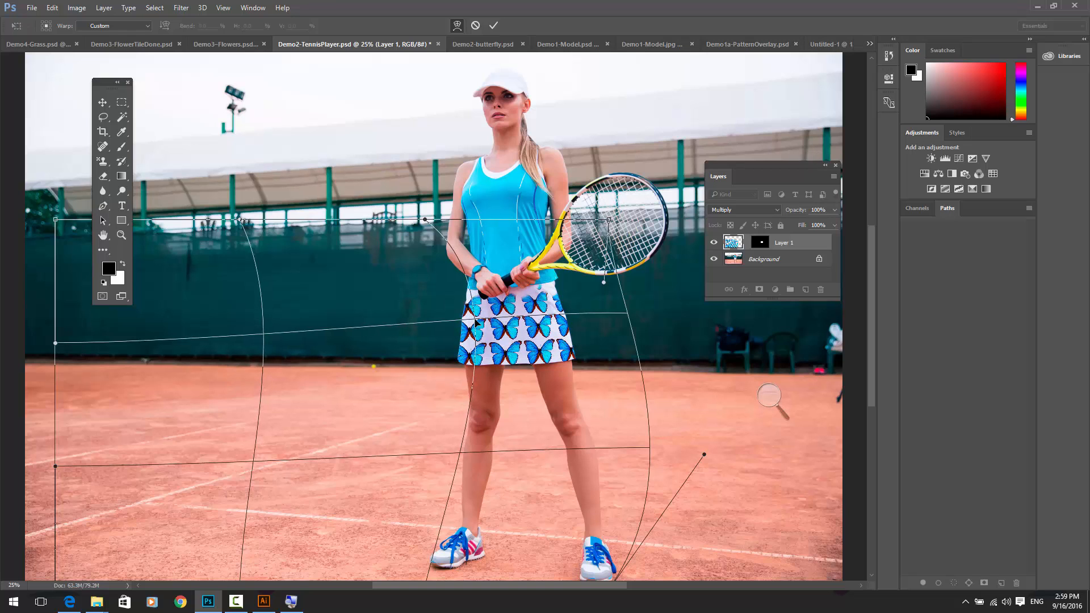
key(b)
key(Return)
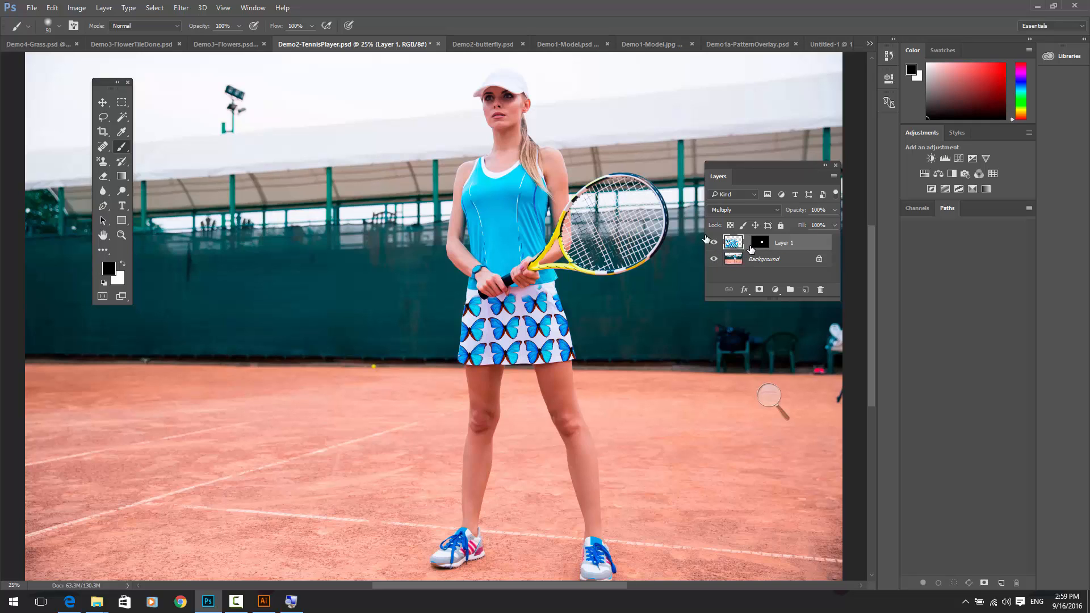
Add a pattern fill layer named Pattern Fill 1 using the butterfly pattern, scaled up slightly above 100%
click(104, 8)
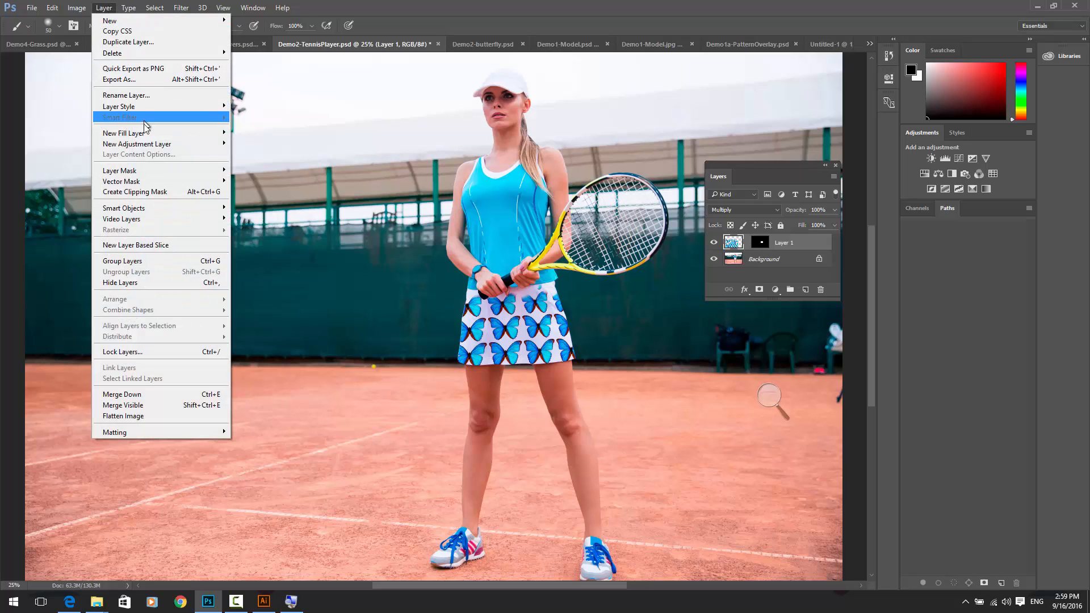
mouse_move(184, 134)
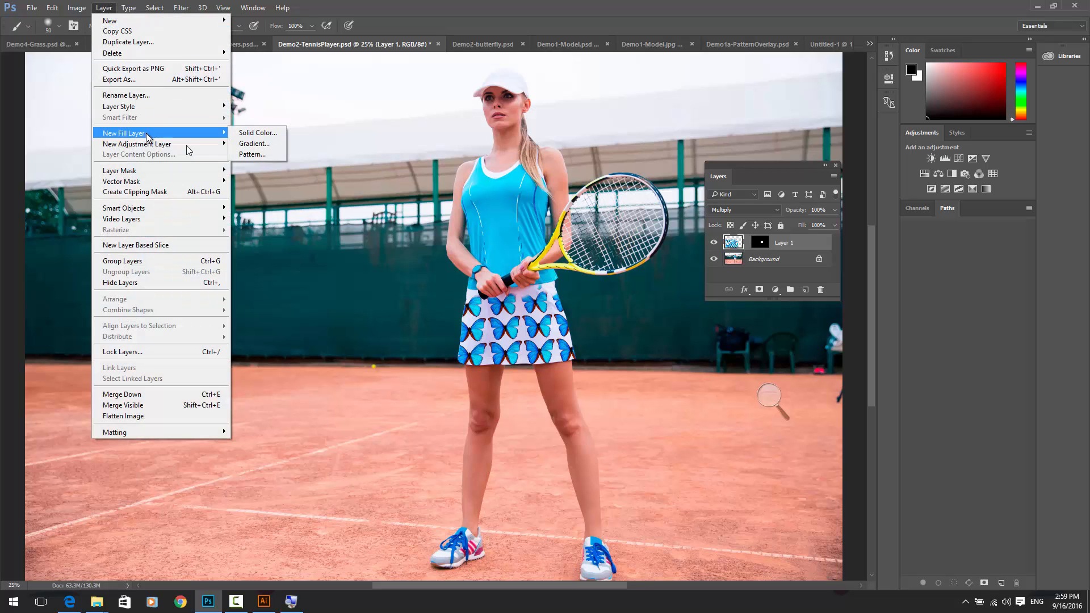
click(245, 156)
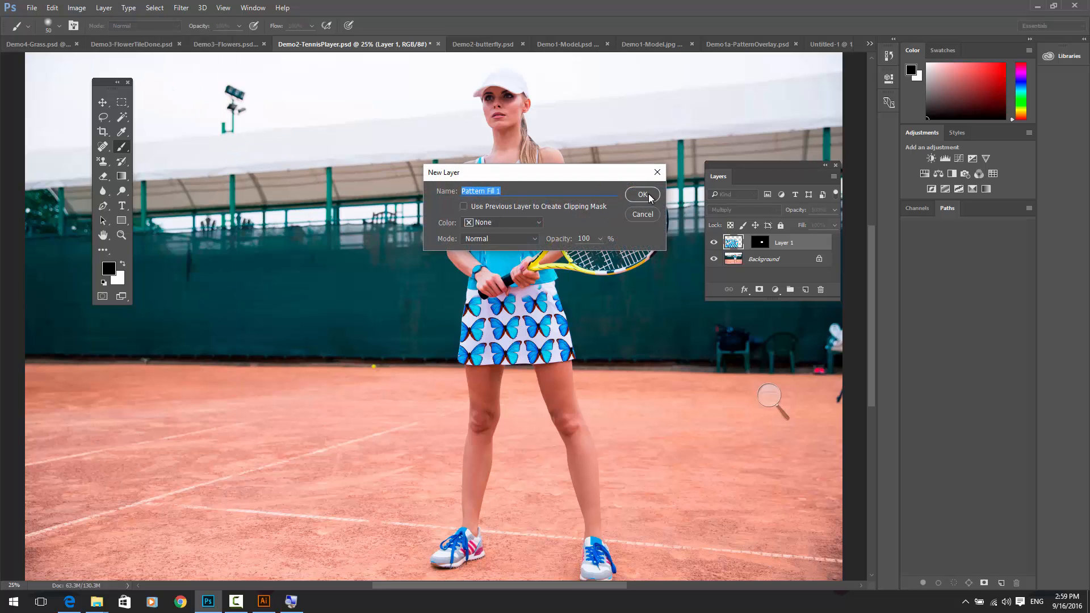
click(643, 194)
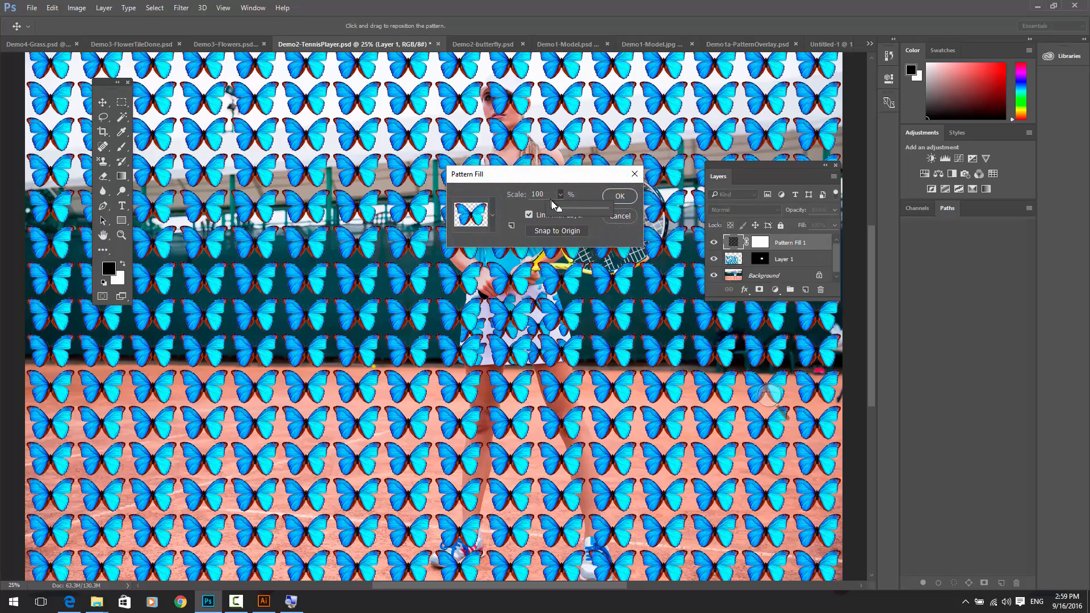
mouse_move(552, 205)
mouse_down()
mouse_move(587, 209)
mouse_move(561, 210)
mouse_up()
click(619, 197)
key(b)
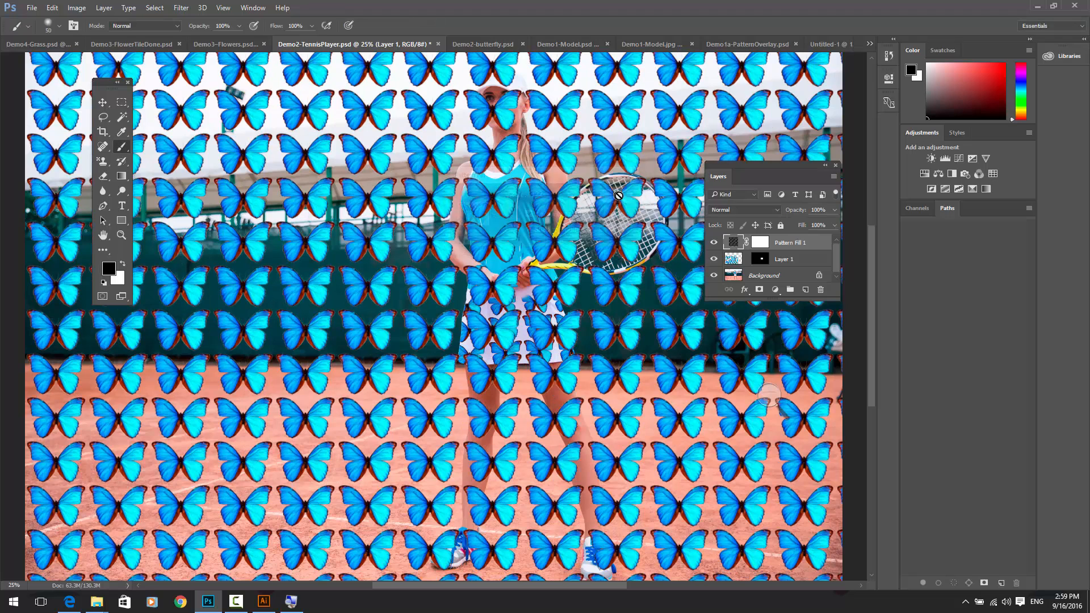
Rasterize the fill content of the Pattern Fill 1 layer, check the available transform commands, and delete the layer
click(47, 7)
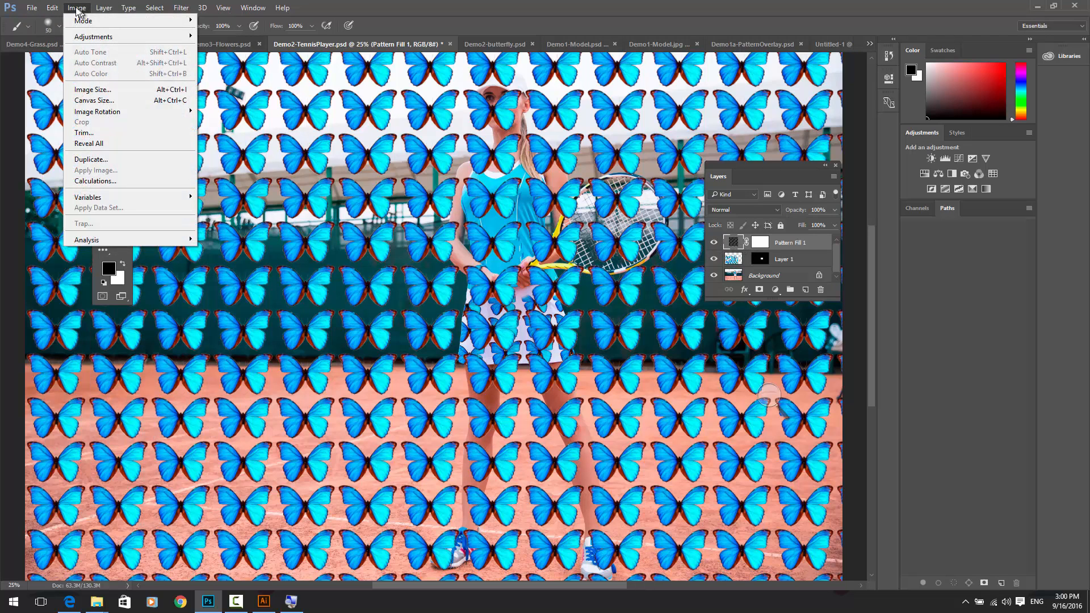
click(55, 8)
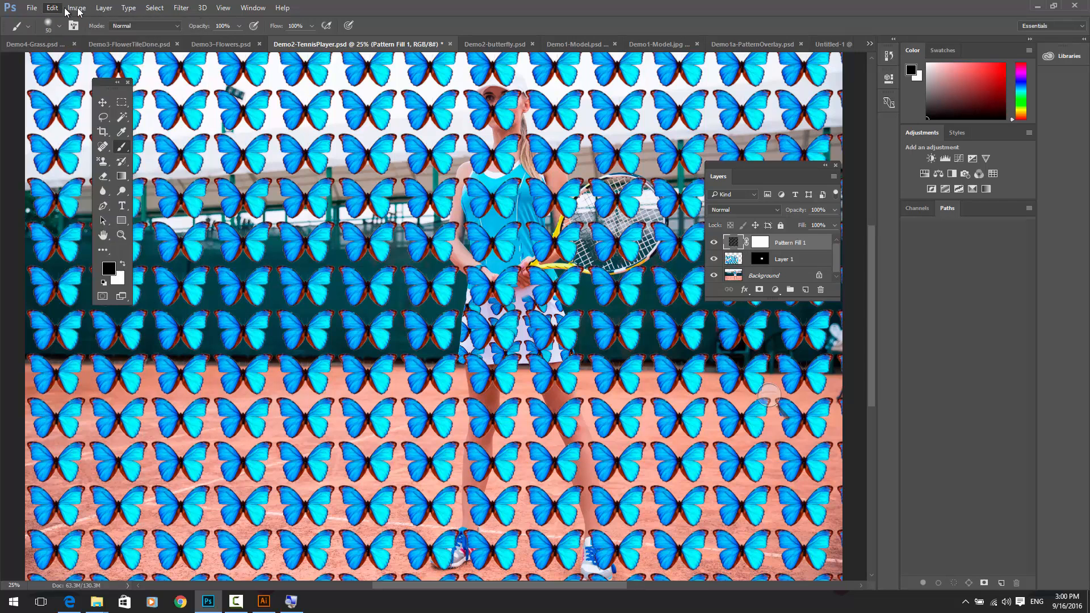
click(76, 8)
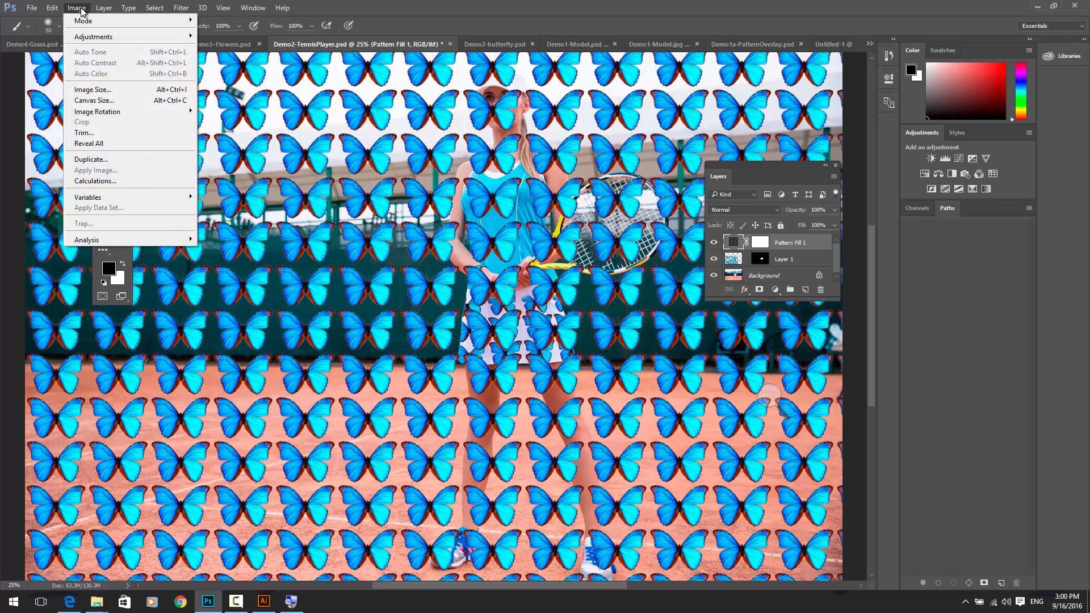
mouse_move(103, 8)
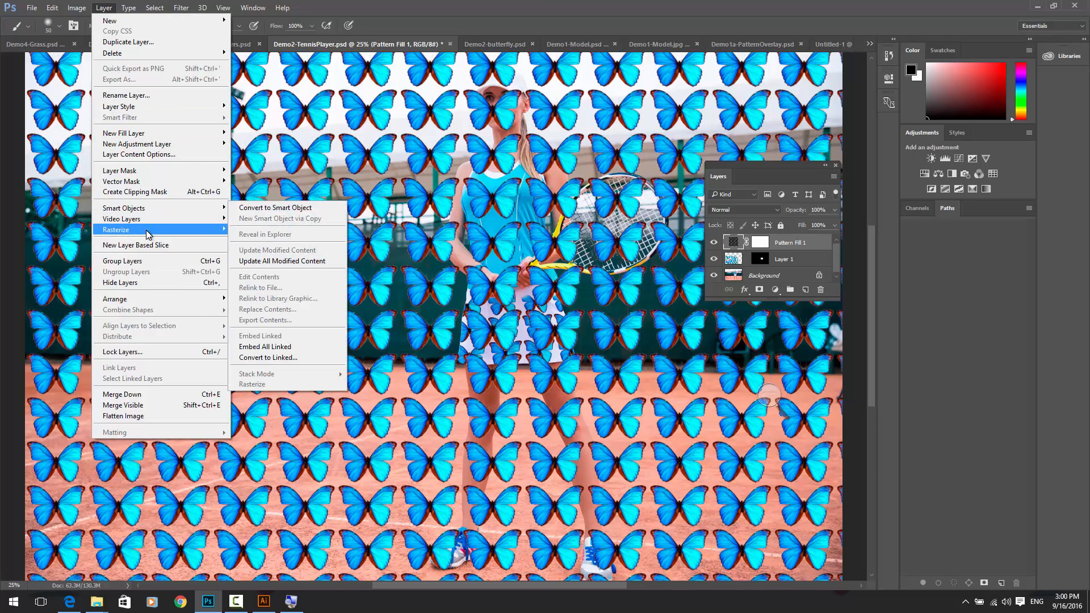
mouse_move(148, 233)
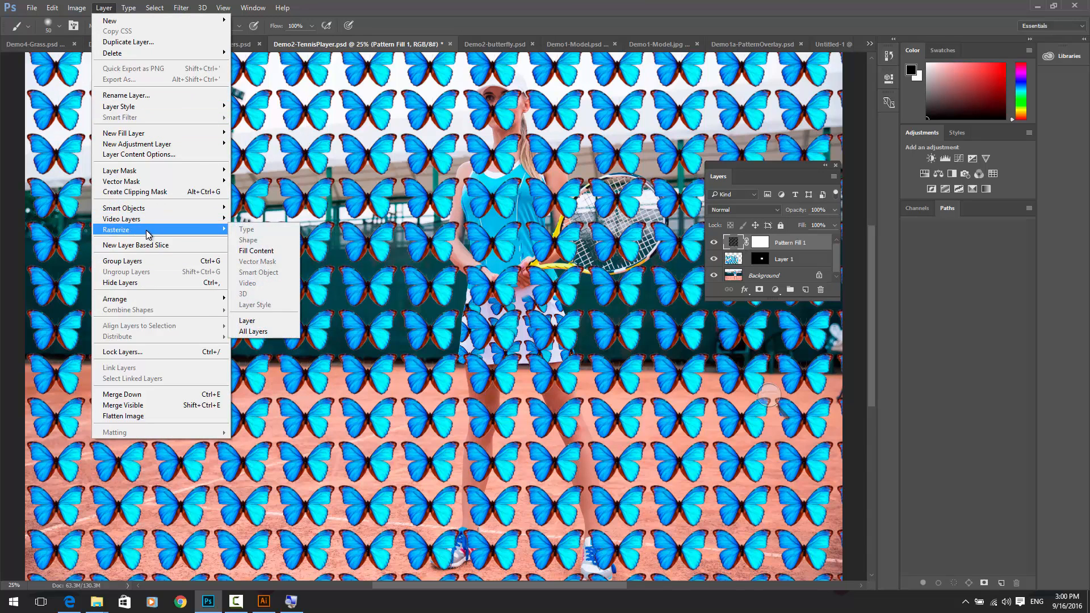
click(256, 250)
click(52, 8)
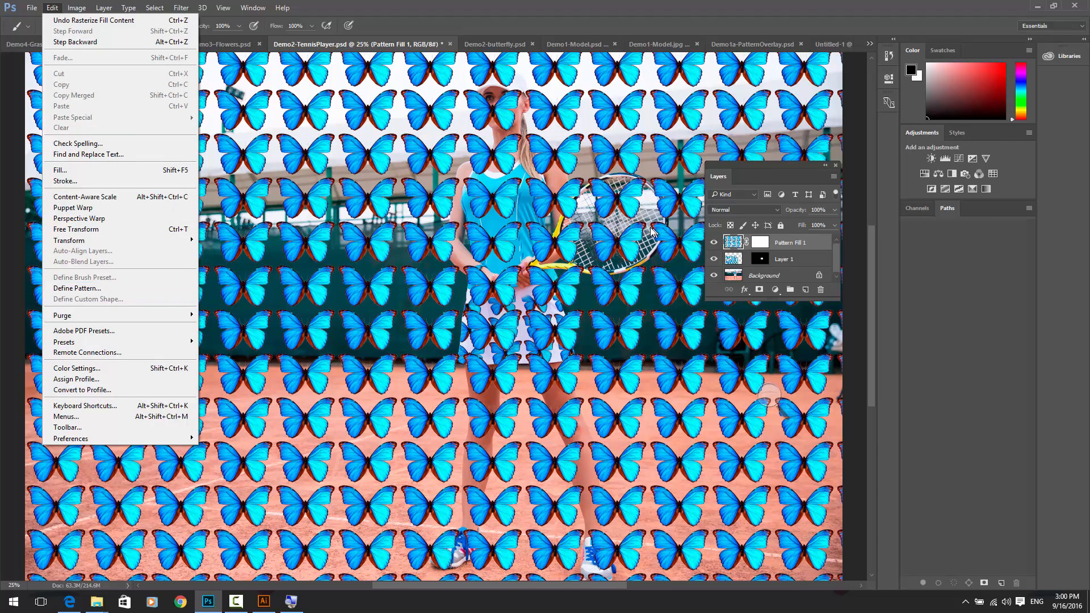
drag(814, 244, 821, 290)
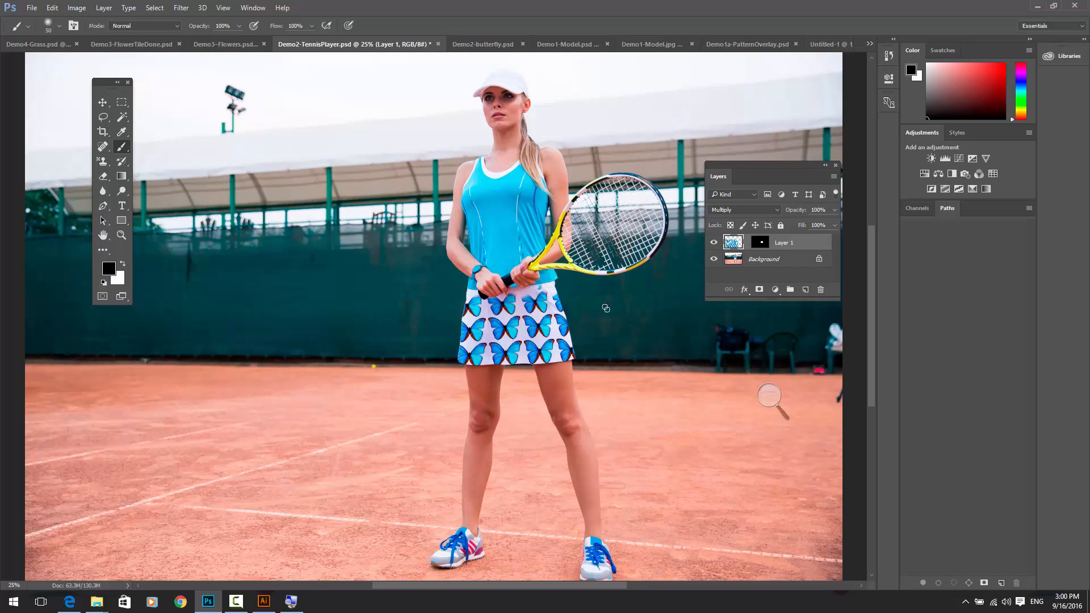
Target Layer 1's butterfly image, look closely at the pattern on the skirt, and select the Burn tool
click(103, 8)
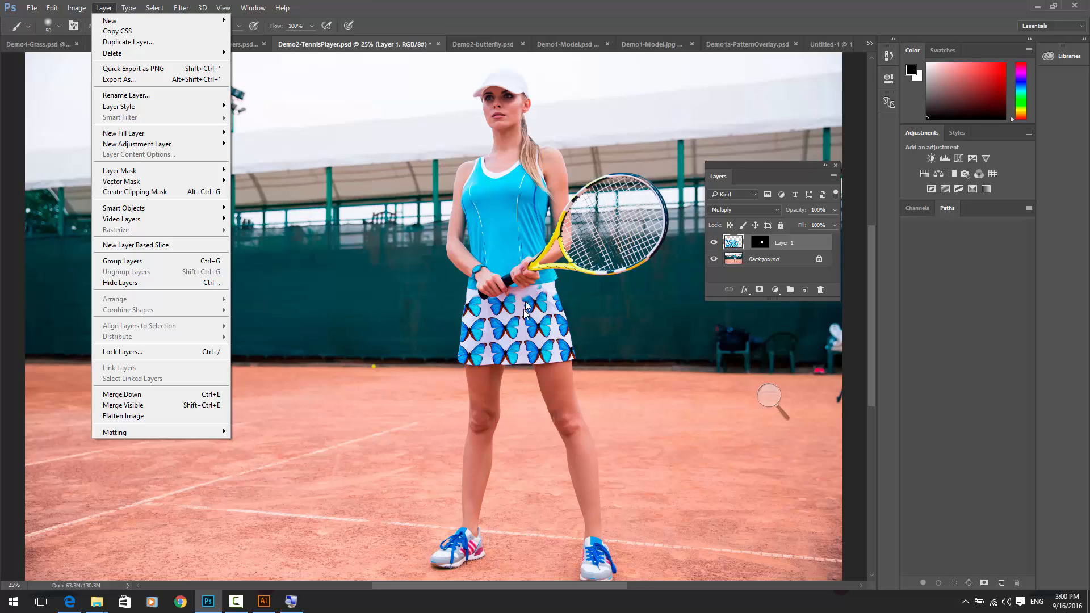
click(732, 243)
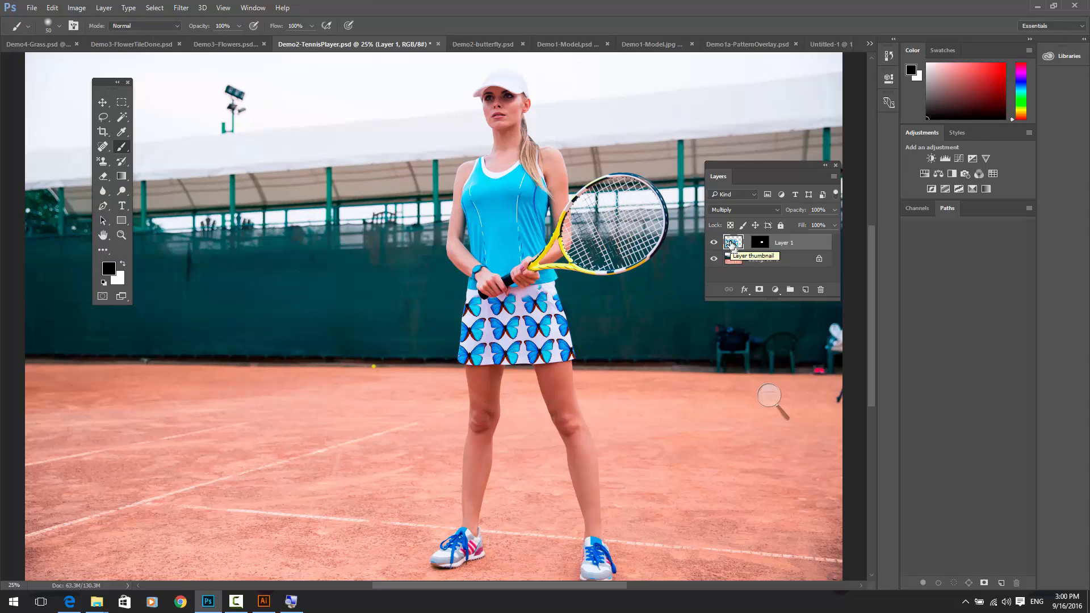
key(ctrl+plus)
key(ctrl+plus)
key(ctrl+plus)
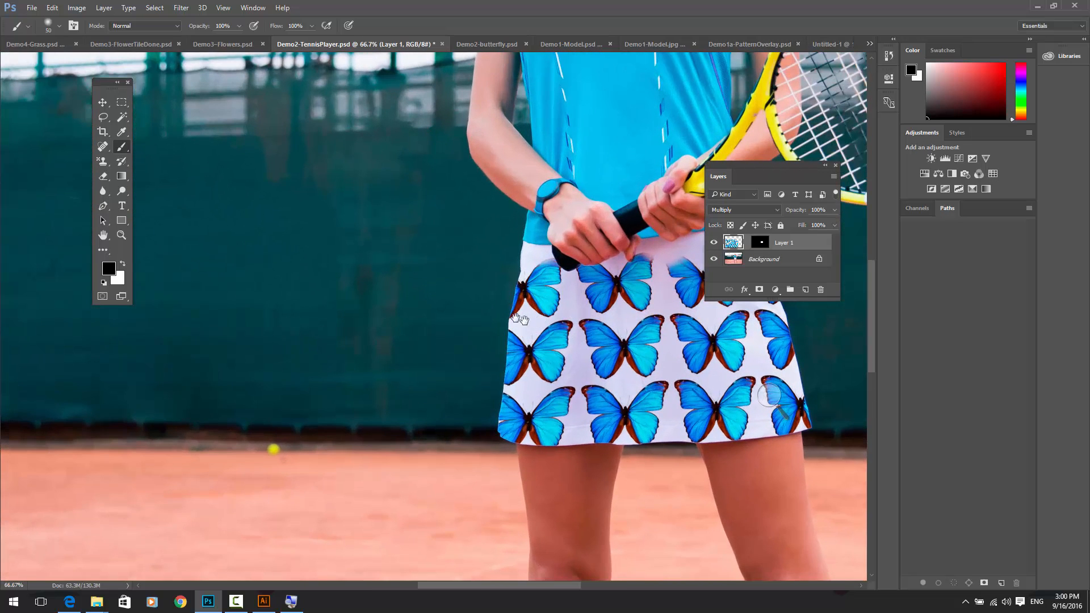
drag(519, 317, 435, 273)
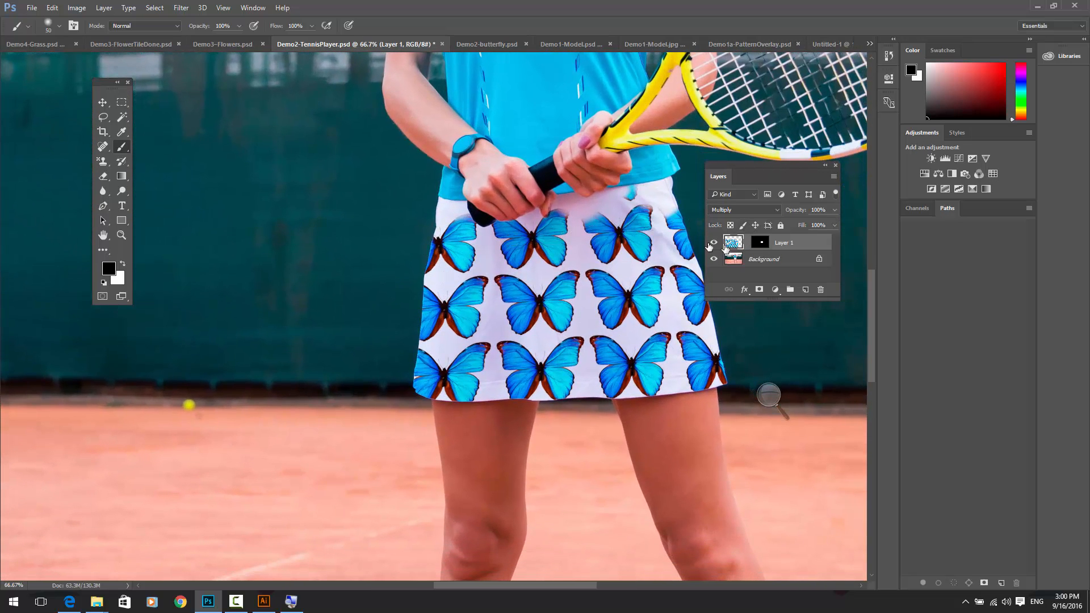
click(590, 217)
click(121, 190)
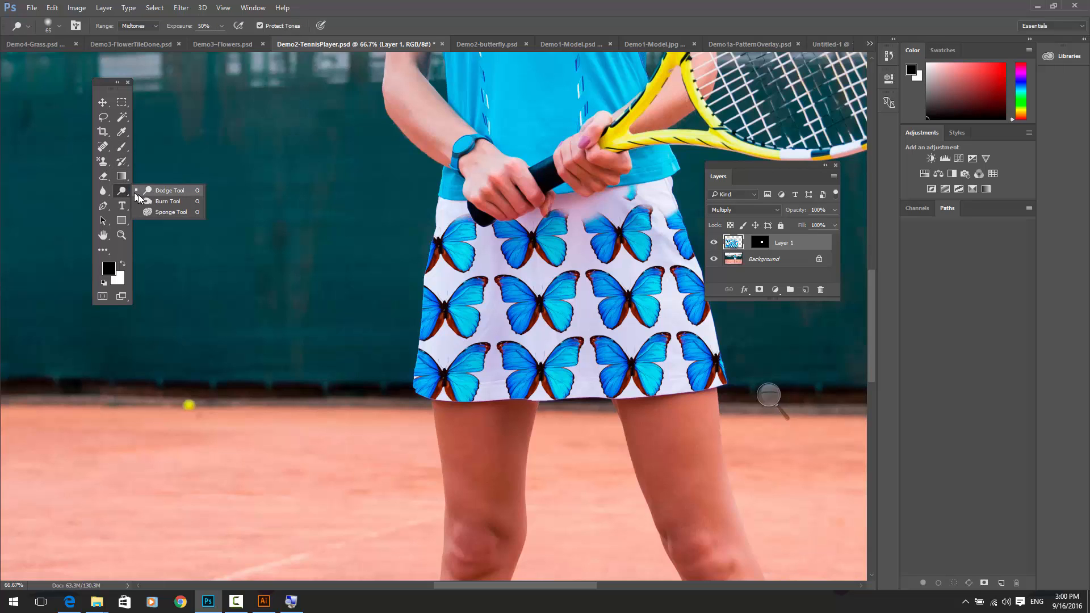
click(145, 200)
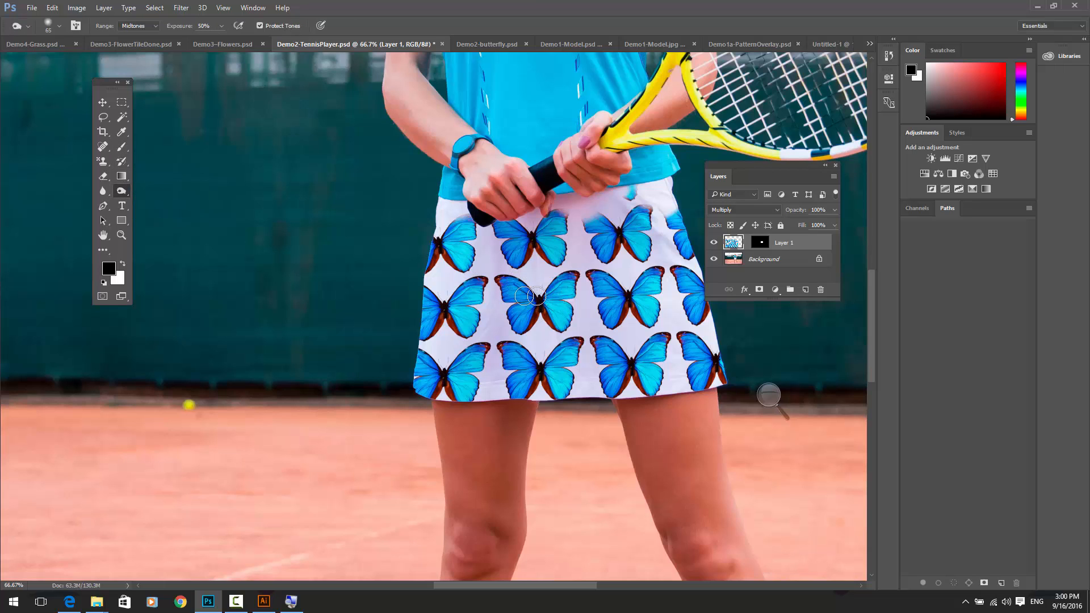
Set Layer 1's blend mode to Normal and recolour one middle-row butterfly muted red with a larger Color Replacement brush in Color mode
click(747, 210)
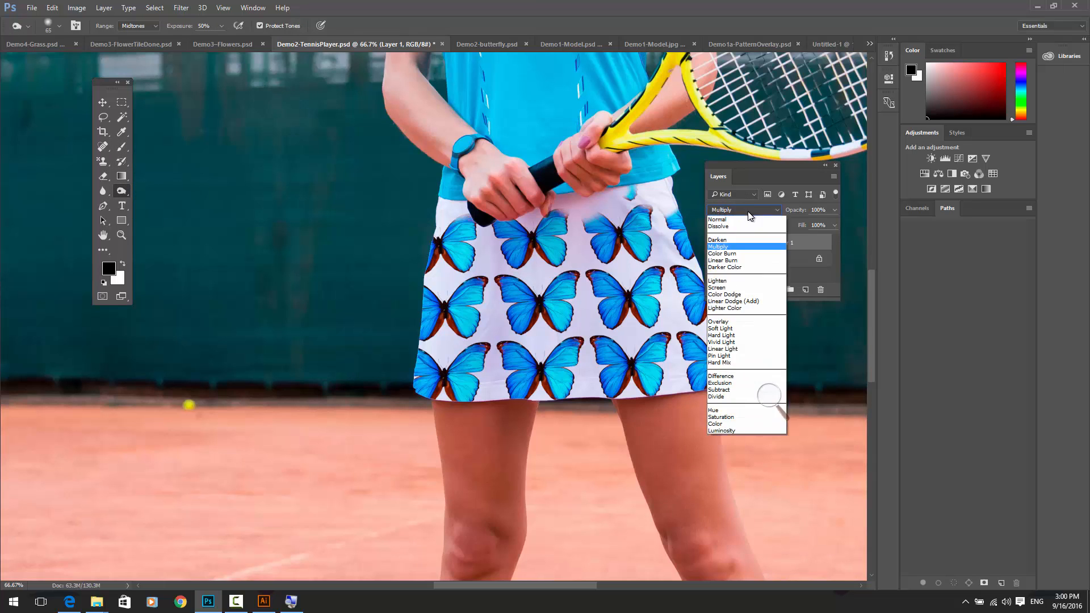
click(738, 219)
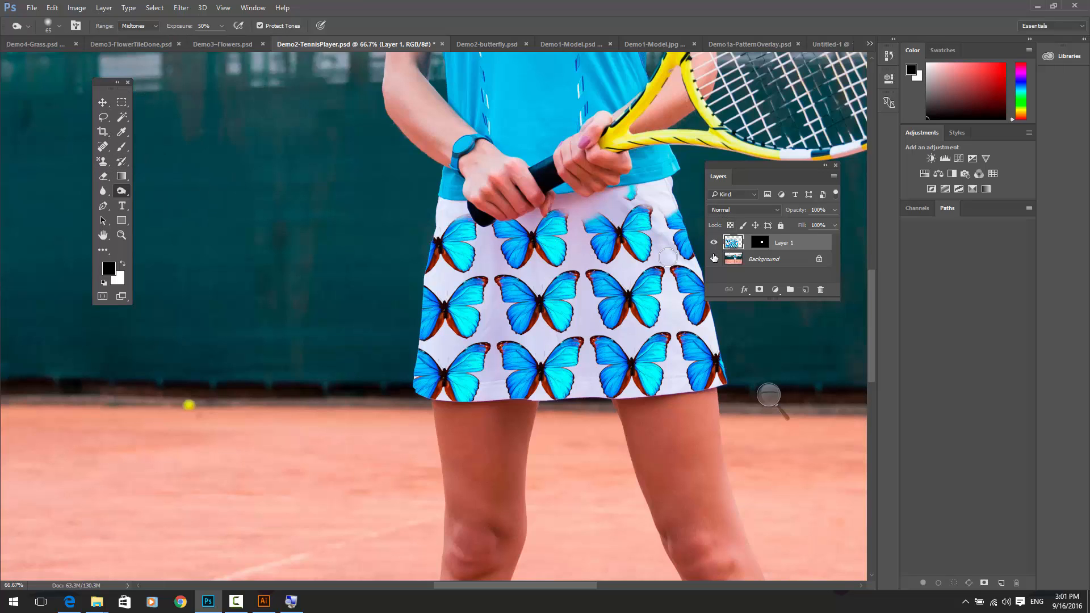
drag(121, 149, 150, 173)
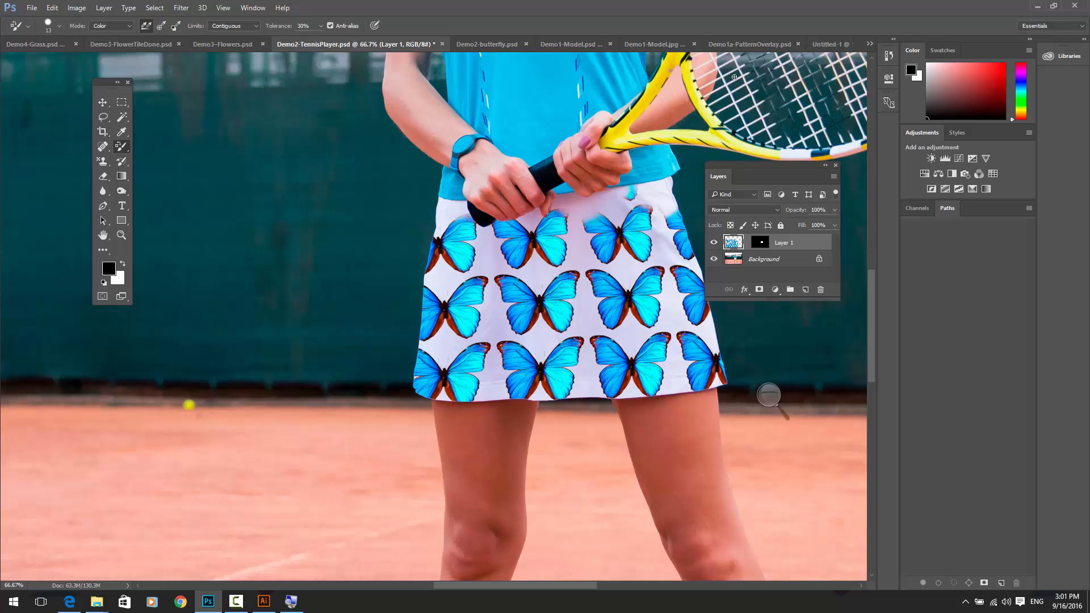
click(962, 82)
key(bracketright)
key(bracketright)
key(bracketright)
mouse_move(637, 307)
mouse_down()
mouse_move(657, 316)
mouse_move(659, 284)
mouse_move(651, 312)
mouse_move(627, 283)
mouse_move(603, 288)
mouse_move(620, 301)
mouse_move(617, 319)
mouse_move(598, 286)
mouse_move(621, 326)
mouse_move(605, 280)
mouse_move(634, 297)
mouse_move(626, 291)
mouse_move(659, 270)
mouse_move(637, 288)
mouse_up()
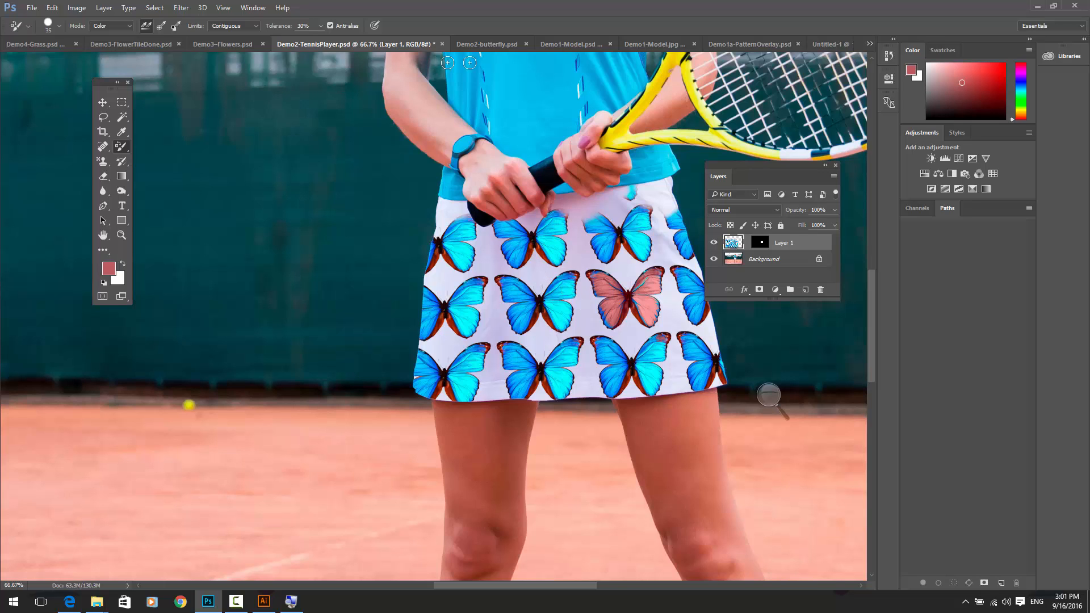
Switch to Demo3-Flowers.psd, preview the Flower2 layer over Flower1, and enlarge the layer list to fit all layers
click(212, 45)
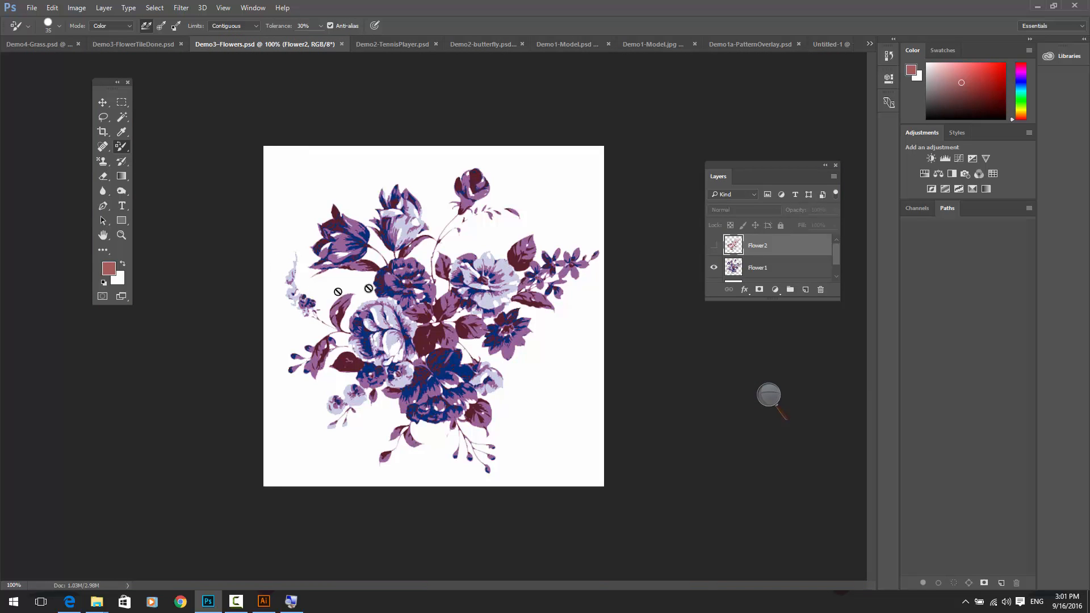
click(714, 246)
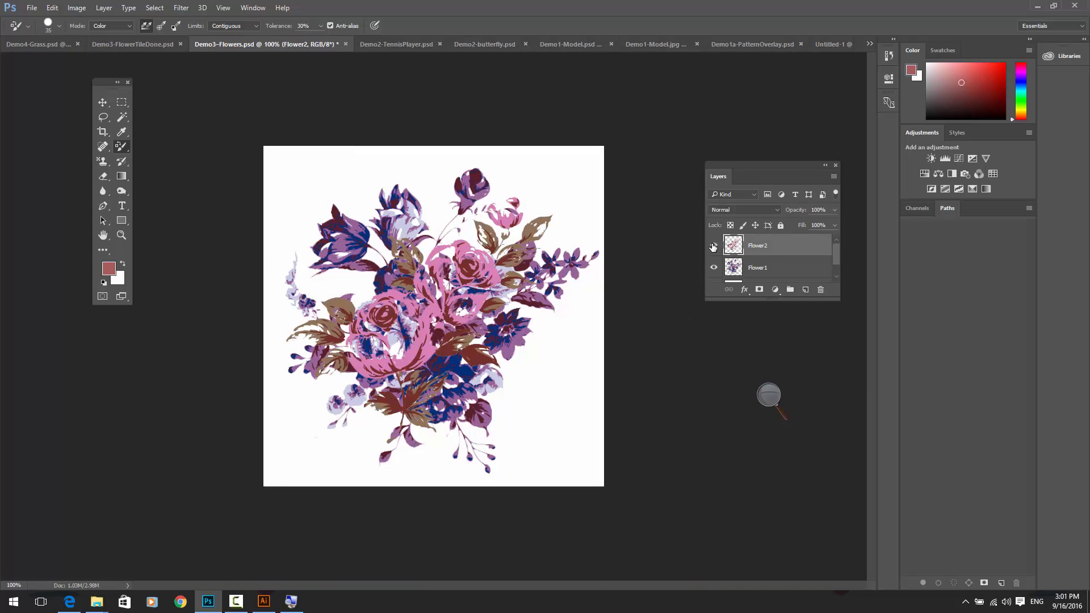
click(714, 246)
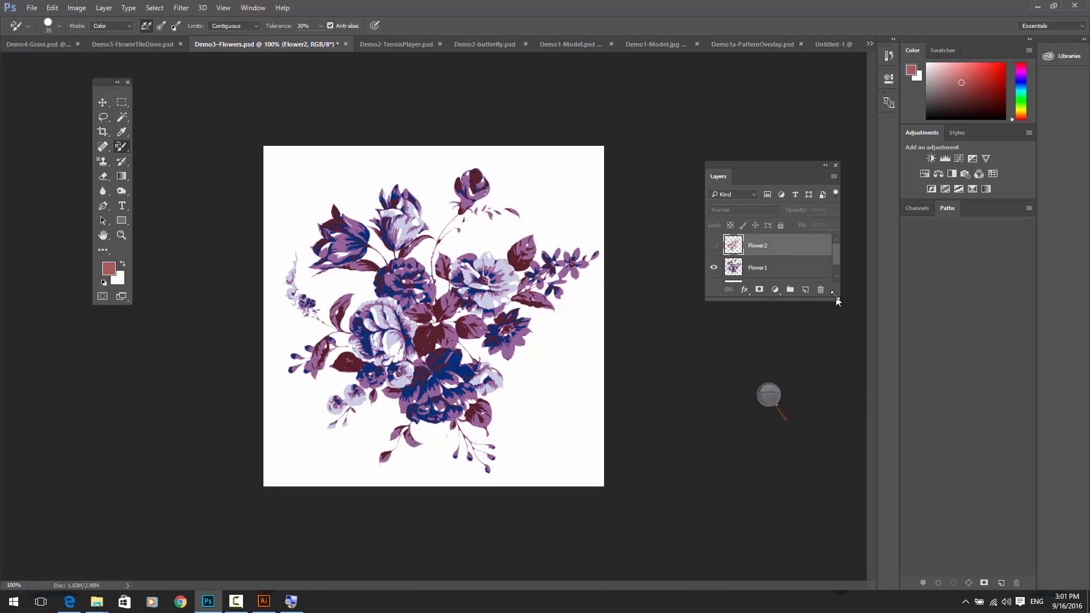
drag(837, 301, 844, 355)
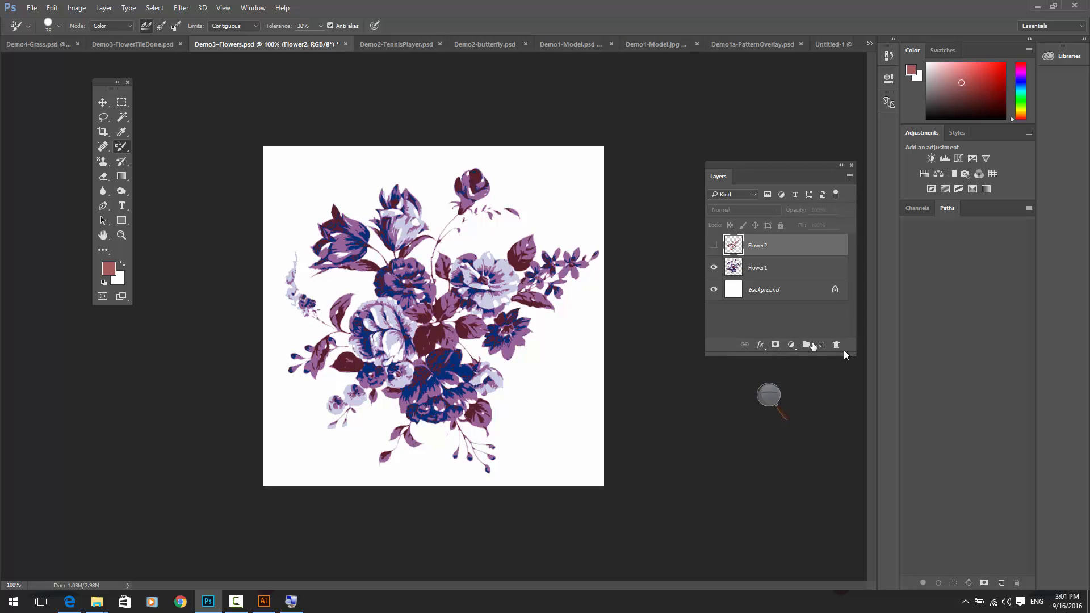
Show the Flower2 layer and move its pink flowers slightly to the right over Flower1
click(713, 245)
click(101, 106)
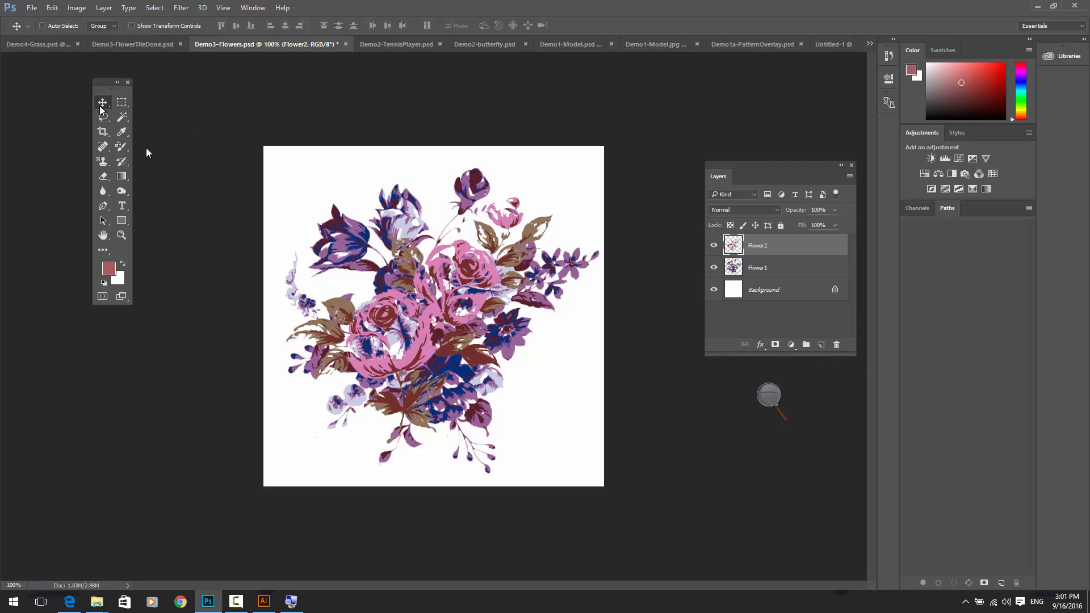
mouse_move(397, 309)
mouse_down()
mouse_move(375, 266)
mouse_move(413, 310)
mouse_up()
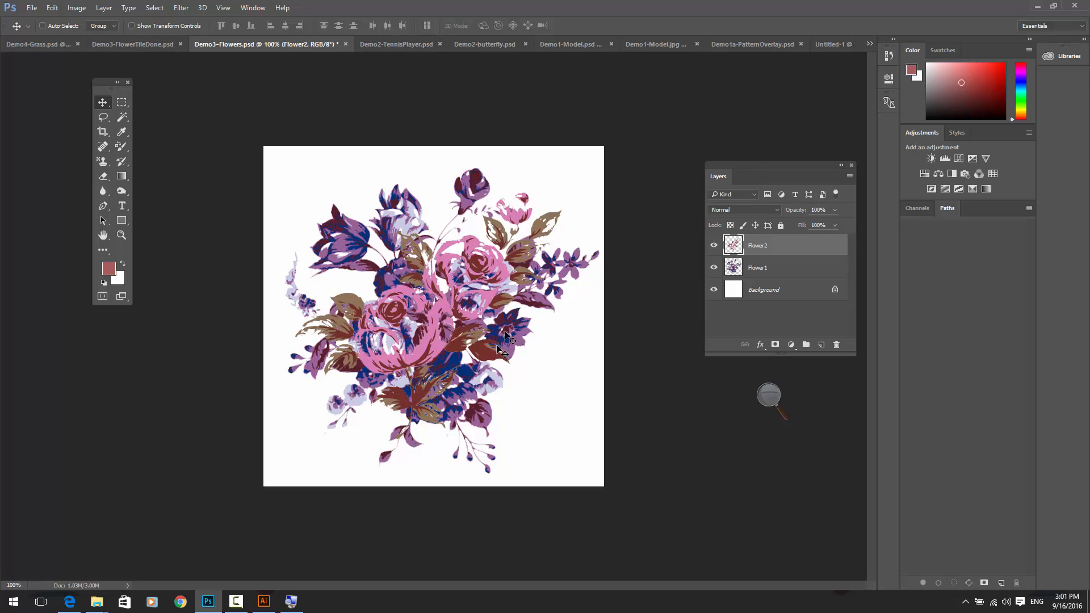
Hide the white Background layer and define the transparent flower artwork as a pattern named Demo3-Flowers.psd
click(714, 291)
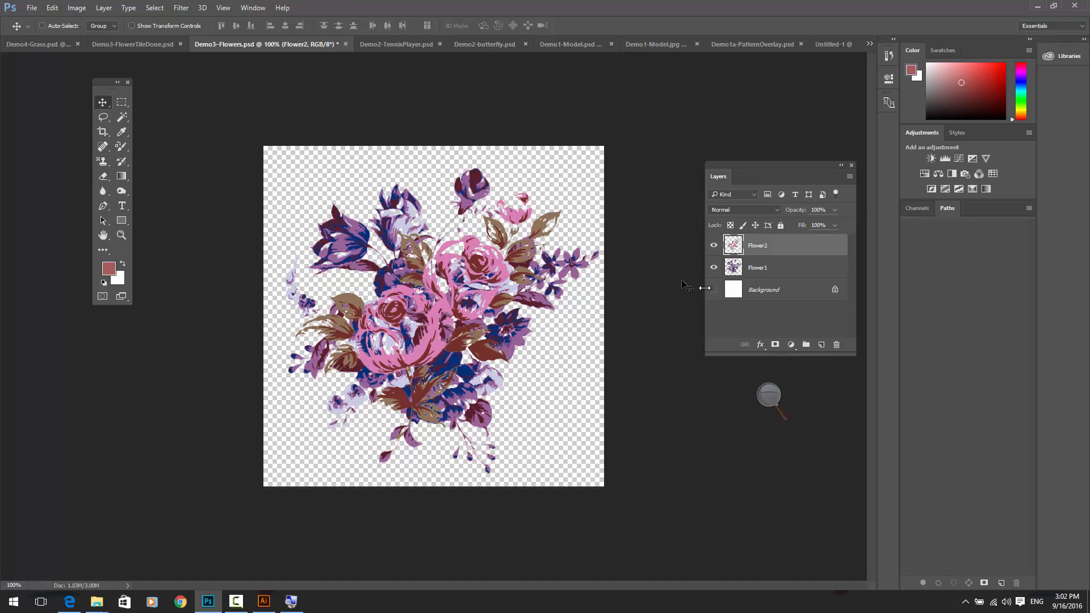
click(57, 8)
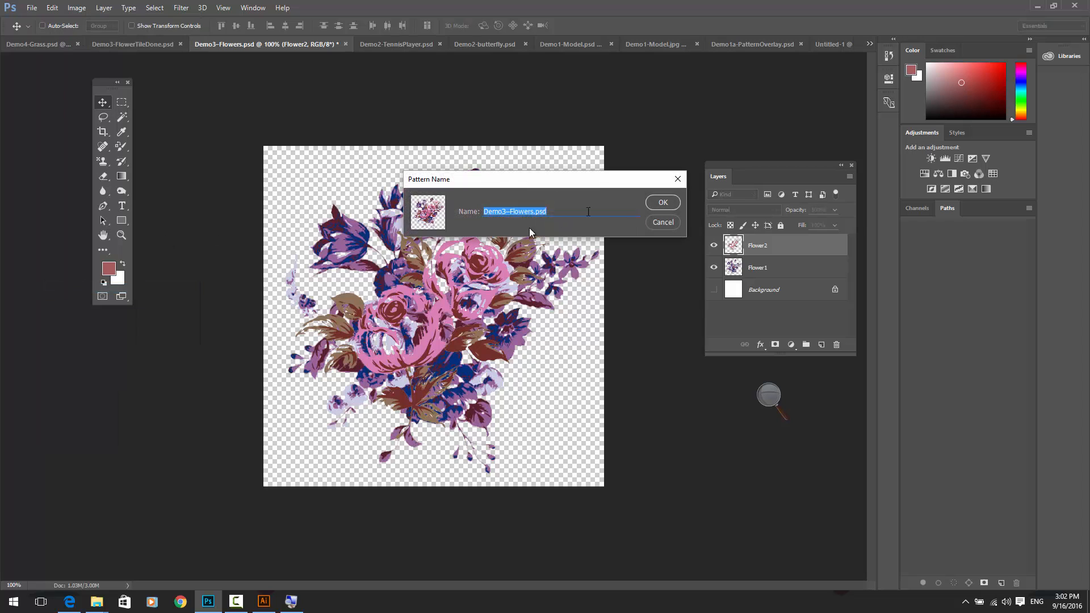
click(661, 202)
In Demo1a-PatternOverlay.psd, replace the pattern in Layer 0's Pattern Overlay effect with the new flower pattern
click(821, 47)
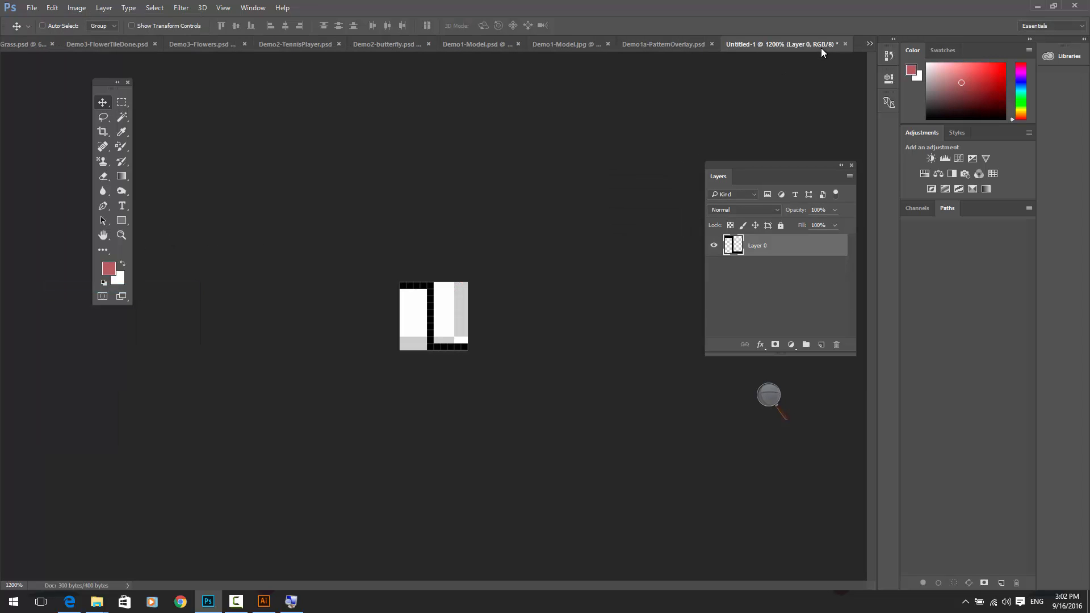
click(681, 49)
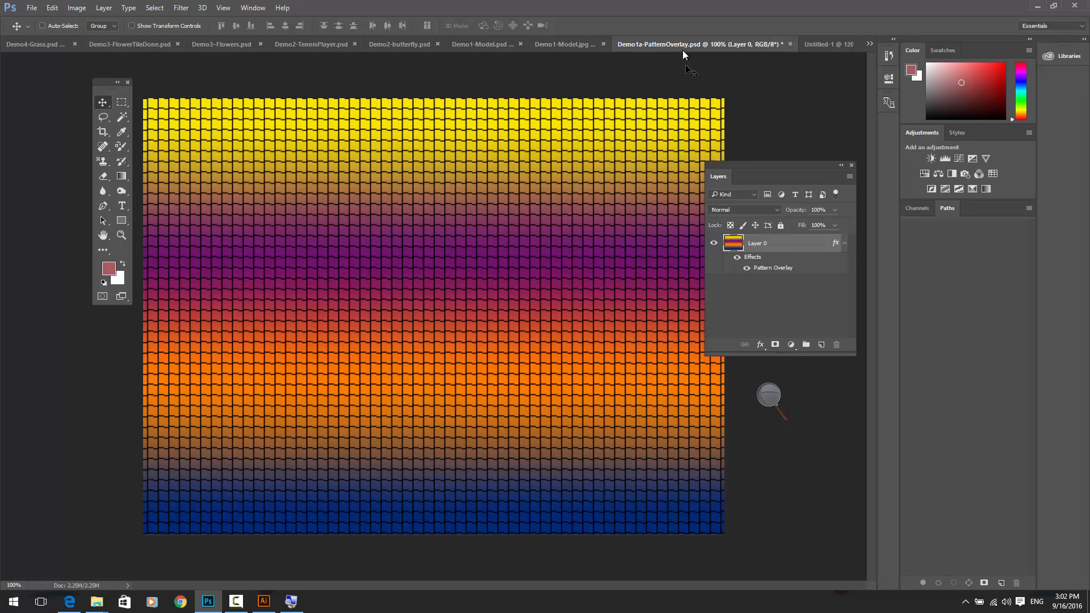
click(761, 347)
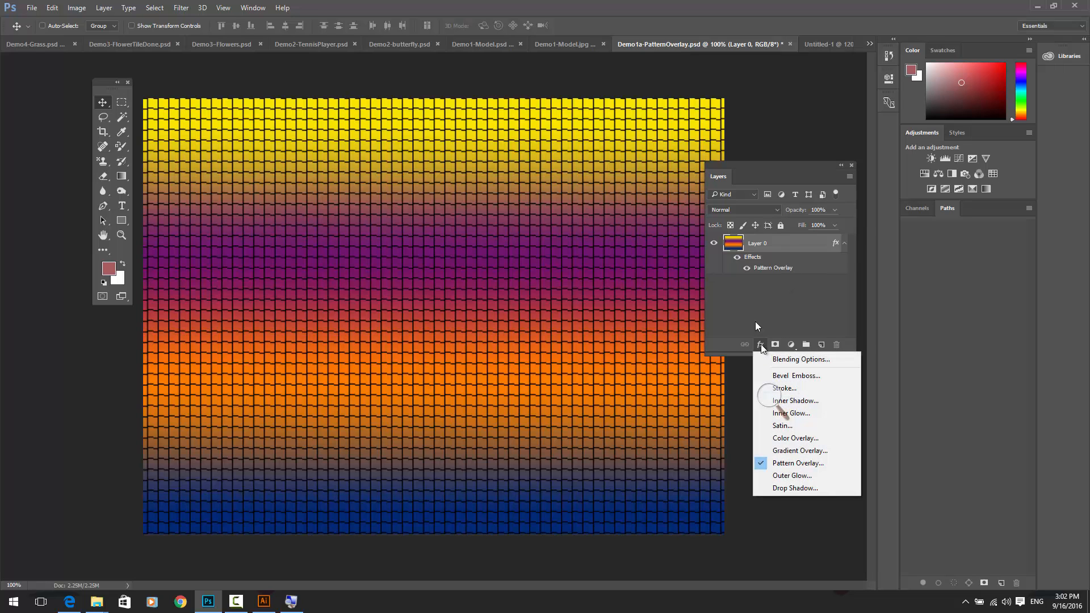
click(773, 264)
double_click(774, 268)
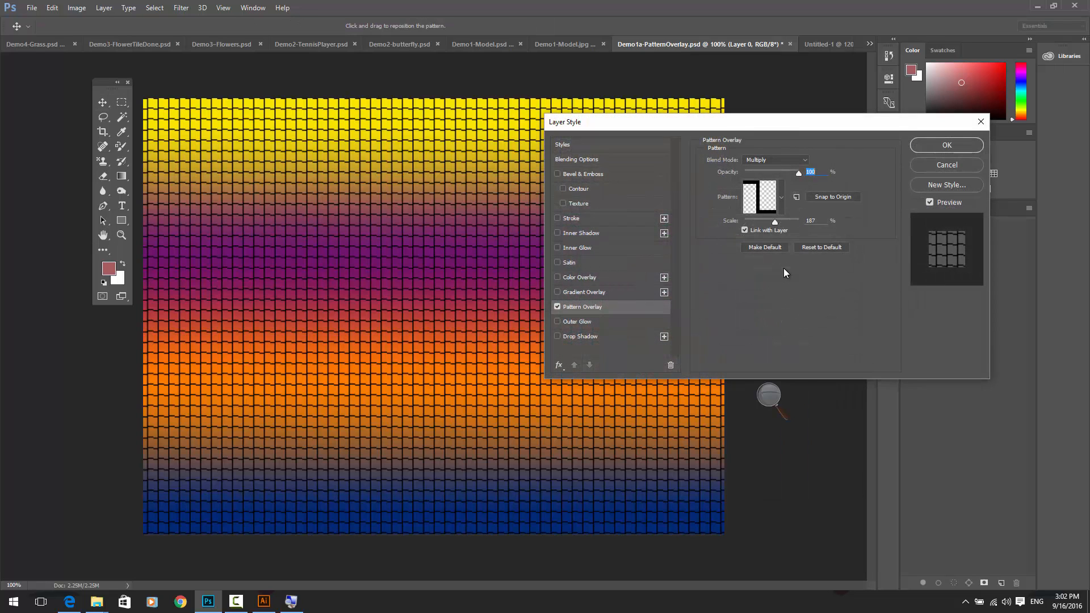
click(779, 202)
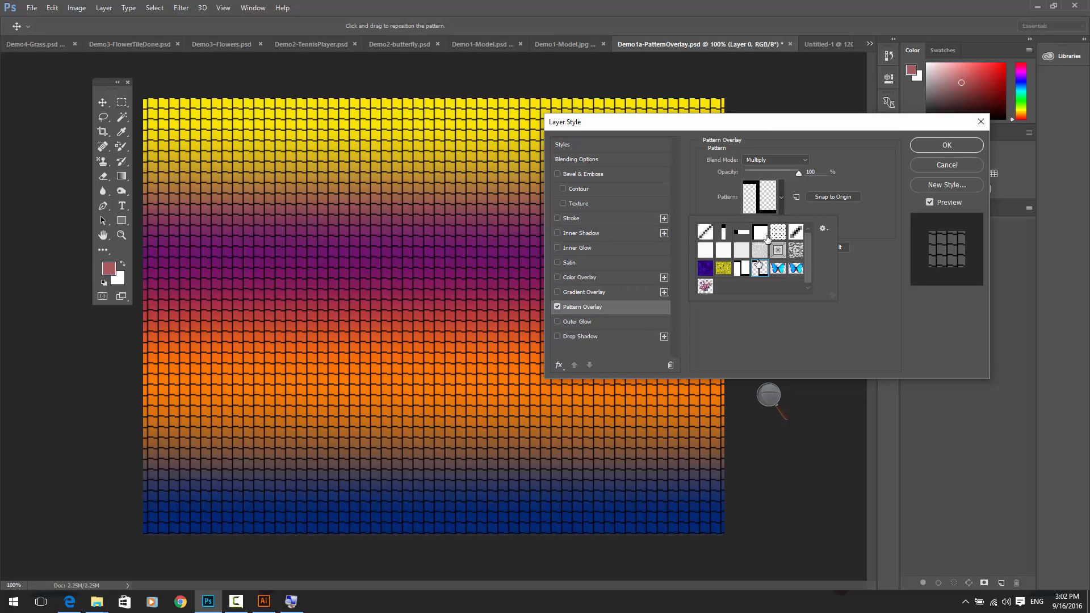
click(706, 286)
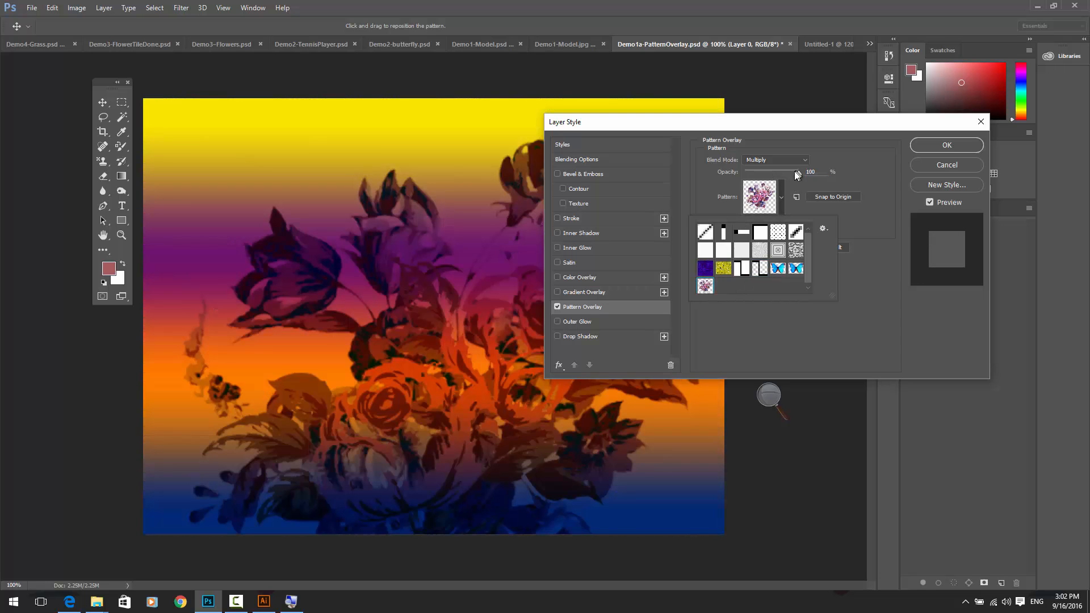
Scale the flower pattern overlay to 31% and change its blend mode so the flowers keep their original colours
mouse_move(797, 172)
mouse_down()
mouse_move(776, 175)
mouse_move(796, 172)
mouse_up()
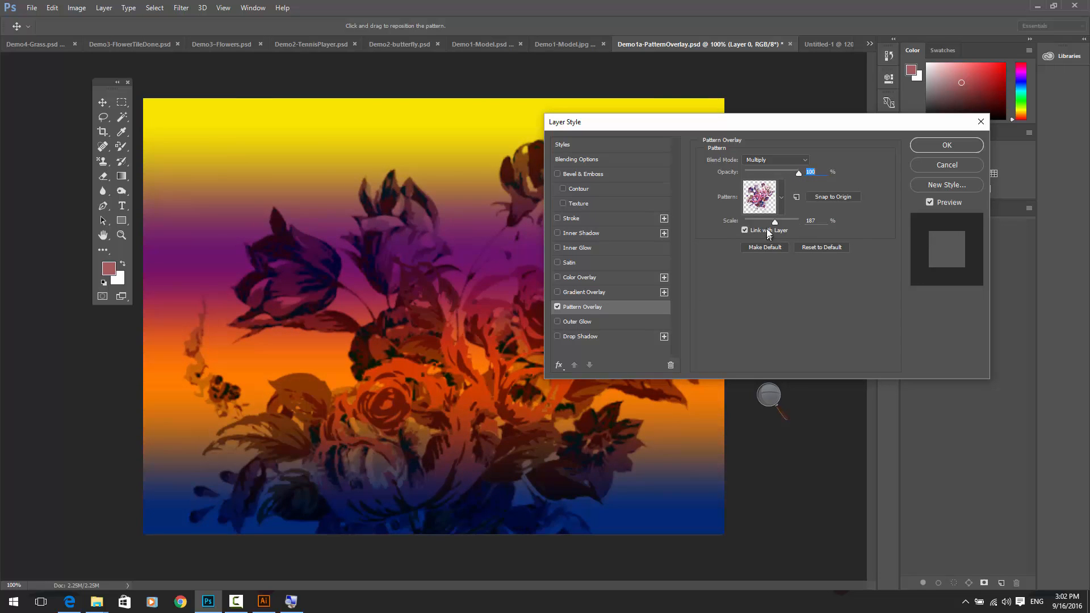
drag(774, 222, 753, 222)
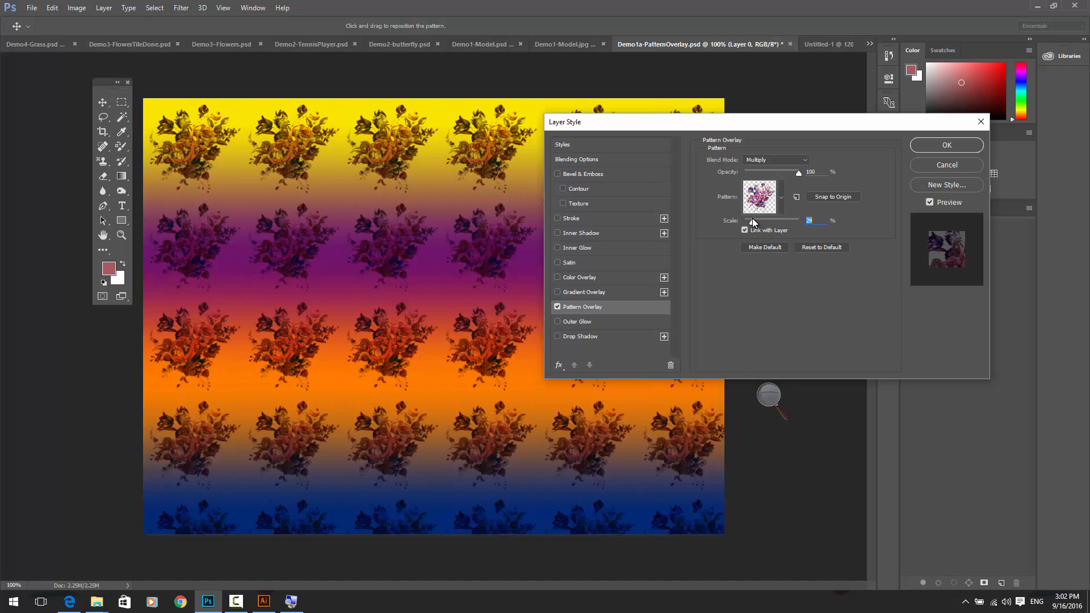
click(802, 165)
click(782, 161)
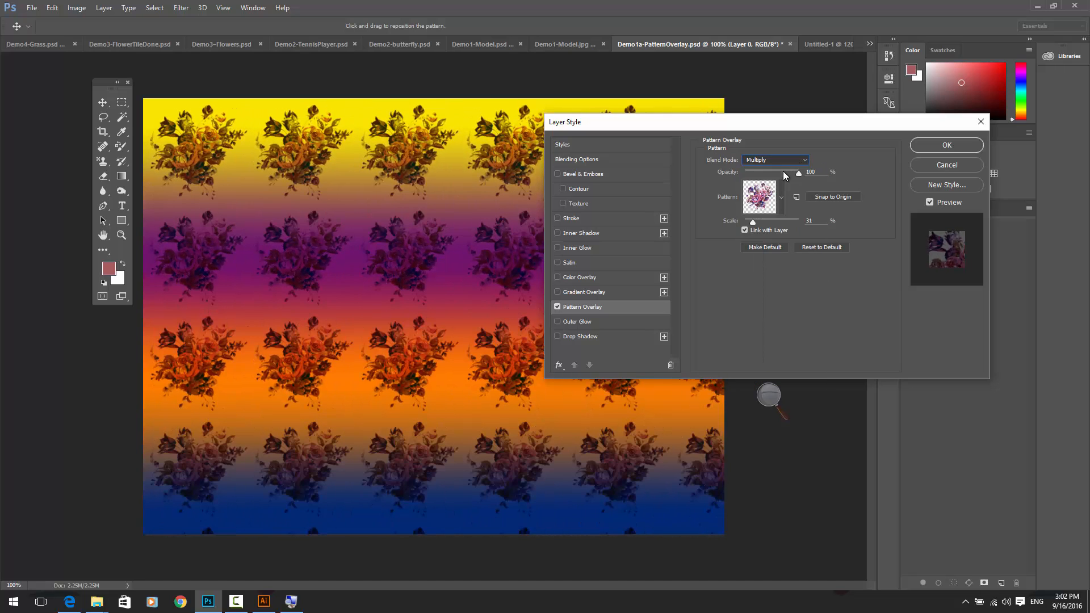
click(938, 147)
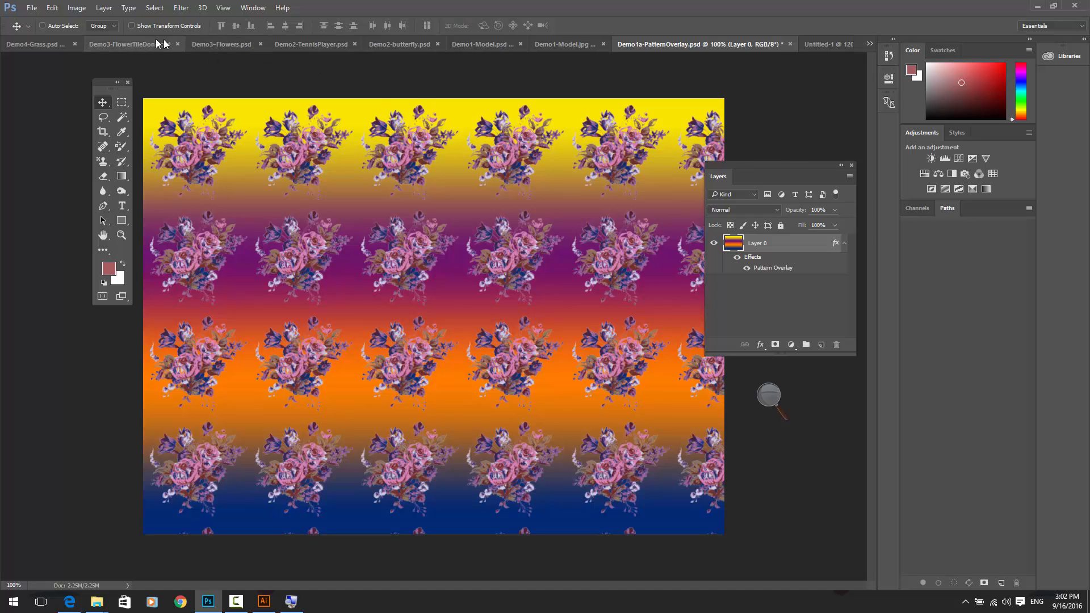
Return to the Demo3-Flowers.psd document
click(216, 45)
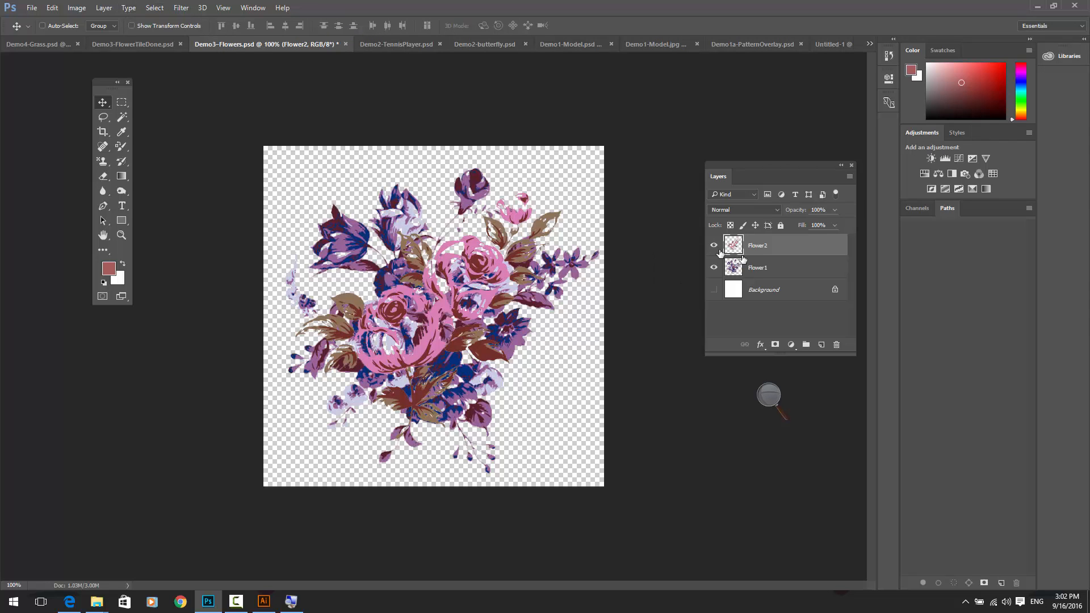
click(181, 8)
mouse_move(216, 232)
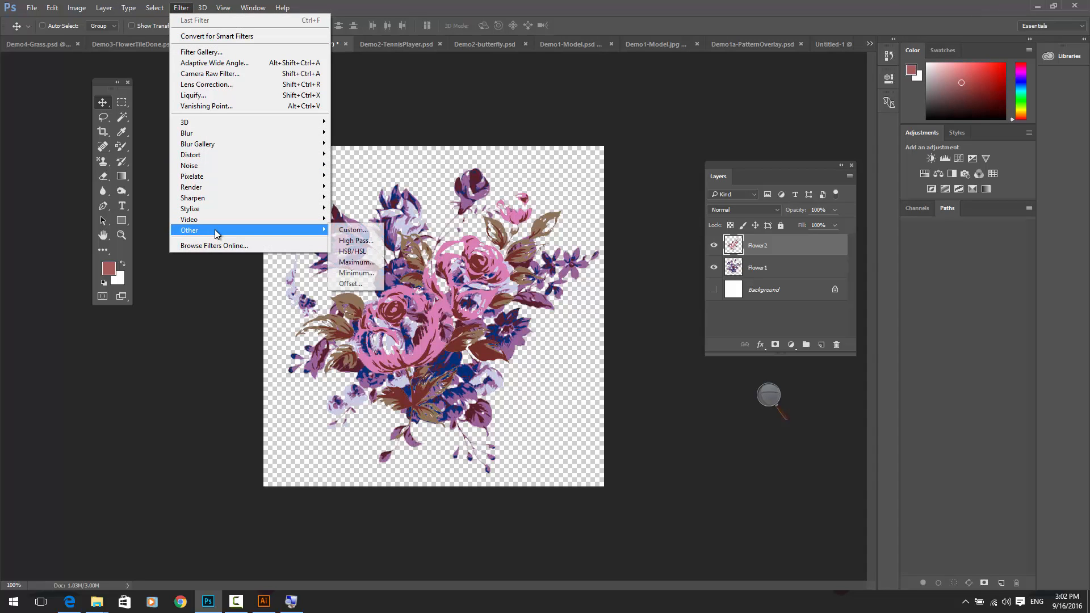
click(348, 284)
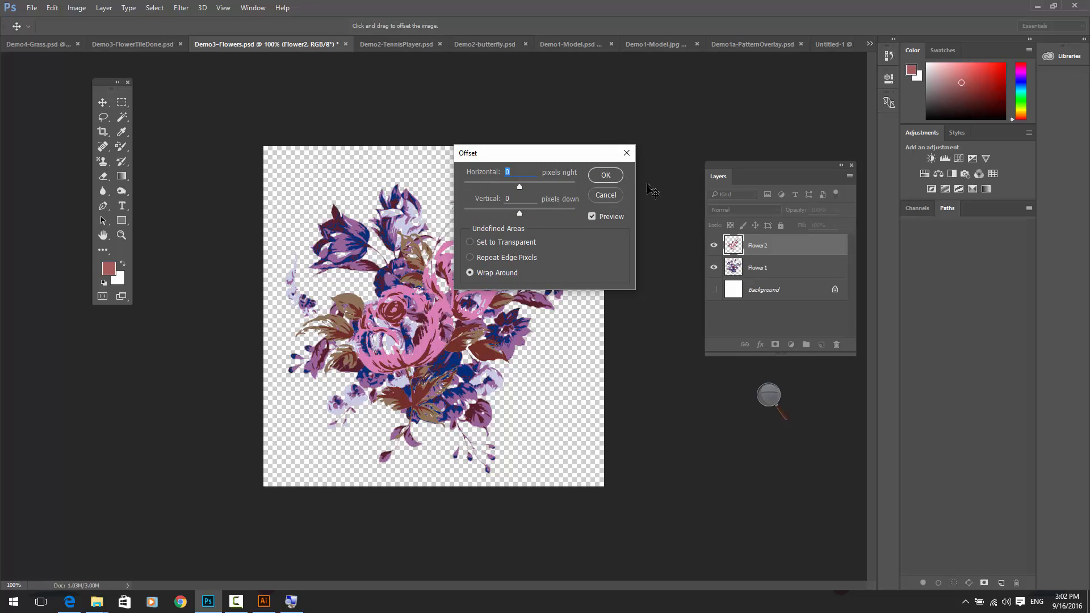
click(606, 195)
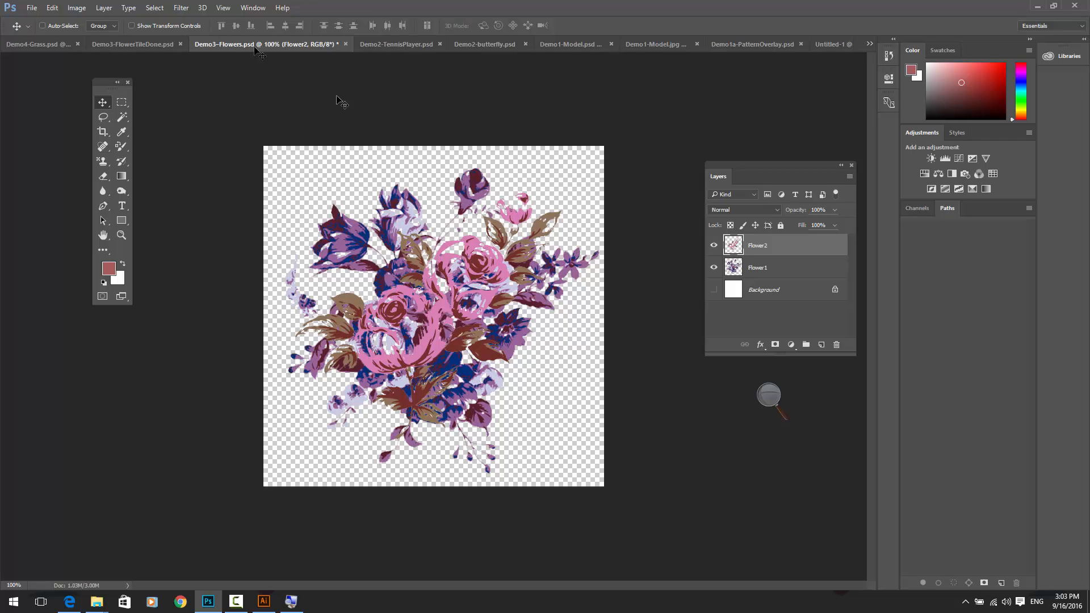
Check the flower image's width and height in pixels
click(76, 8)
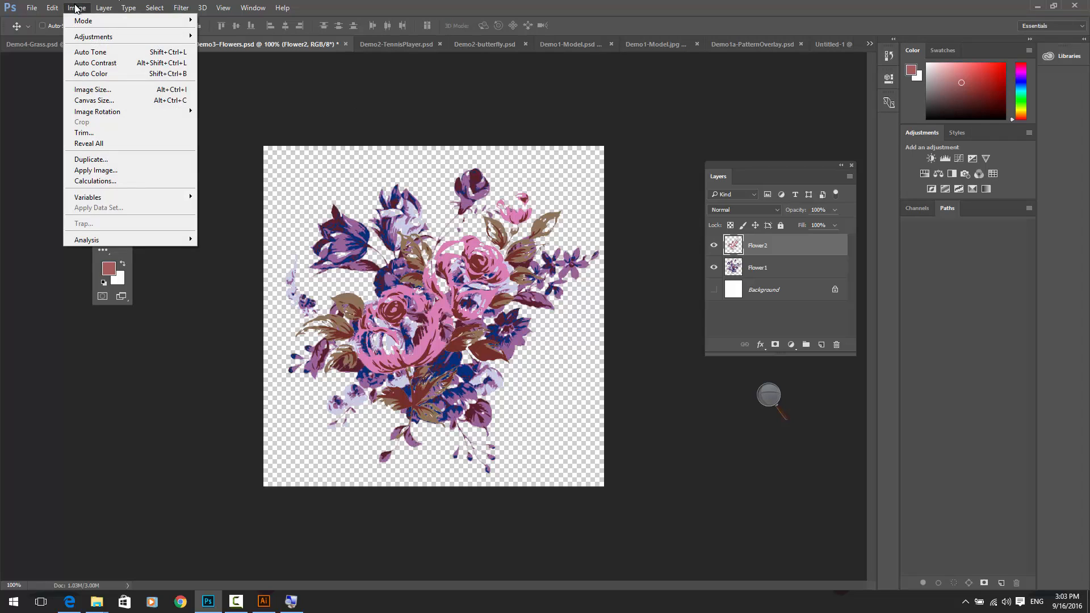
click(92, 89)
click(669, 212)
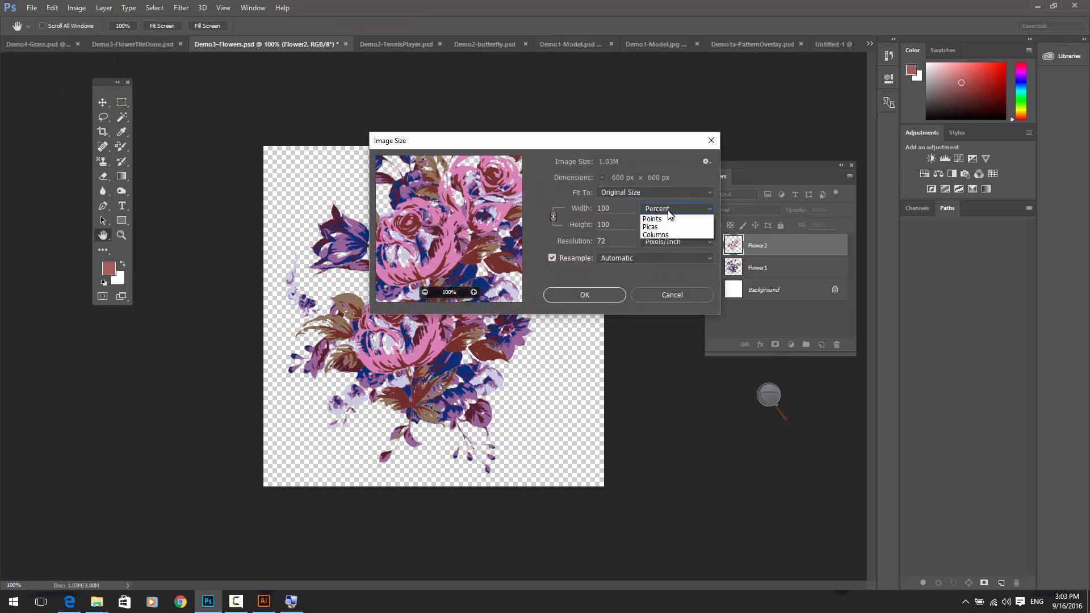
click(666, 228)
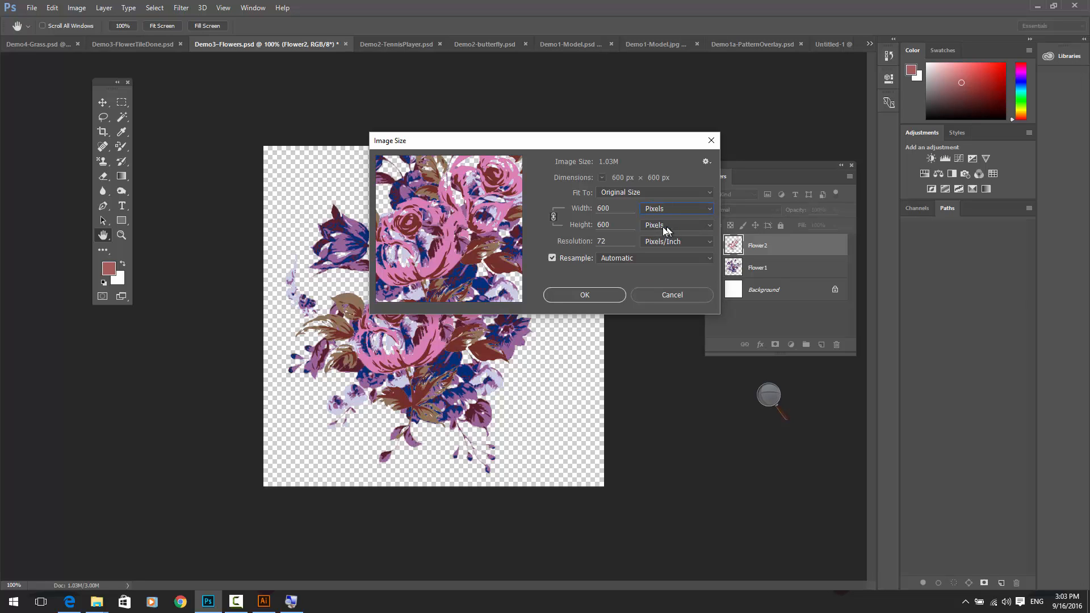
double_click(616, 206)
click(603, 294)
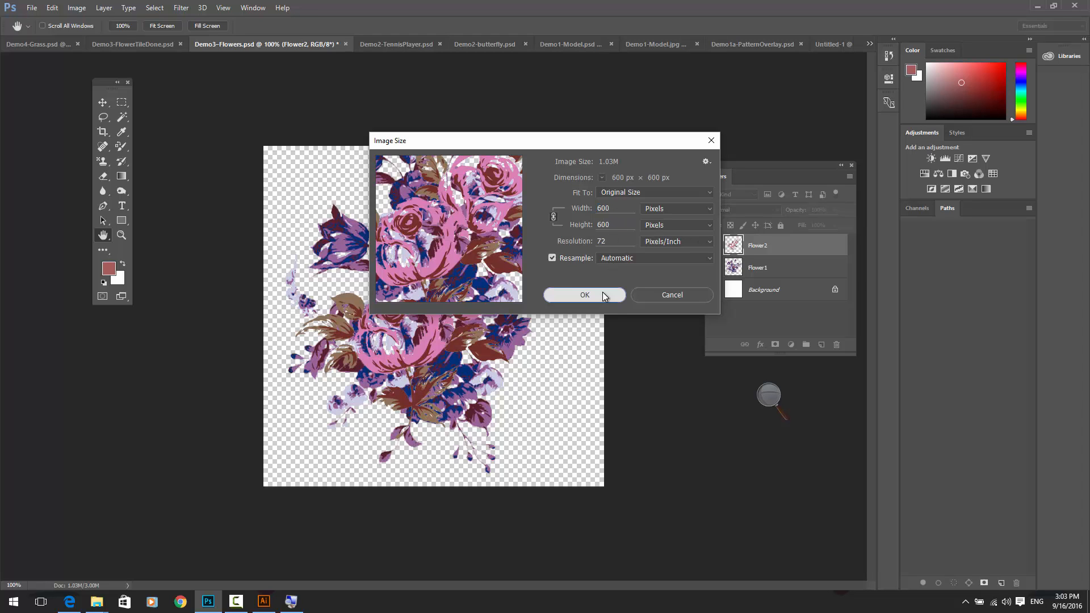
click(602, 292)
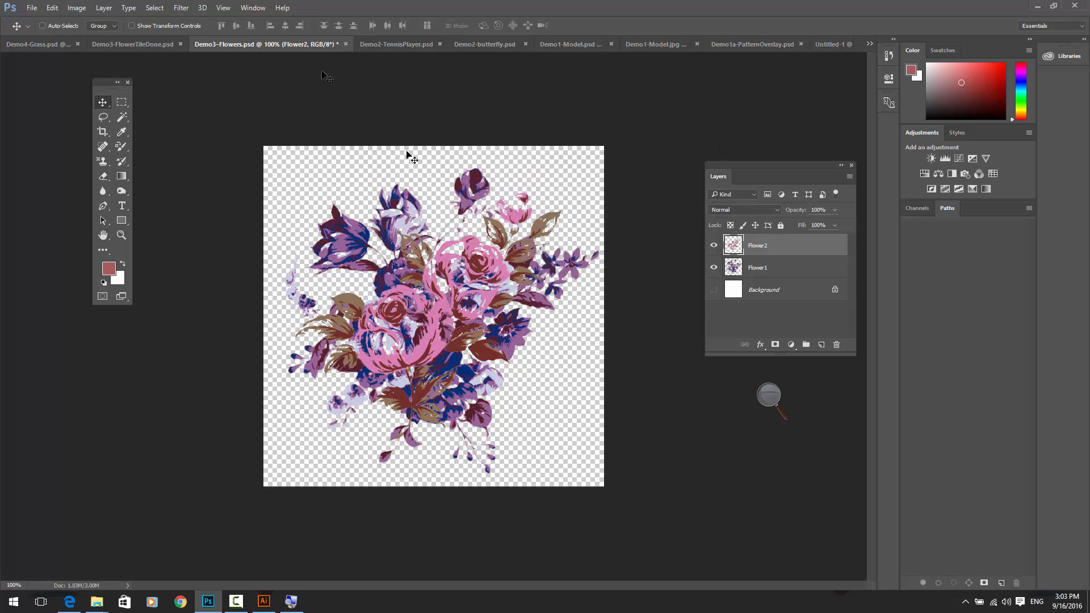
Try the Offset filter on the Flower2 layer with a horizontal shift of 300 pixels
click(180, 7)
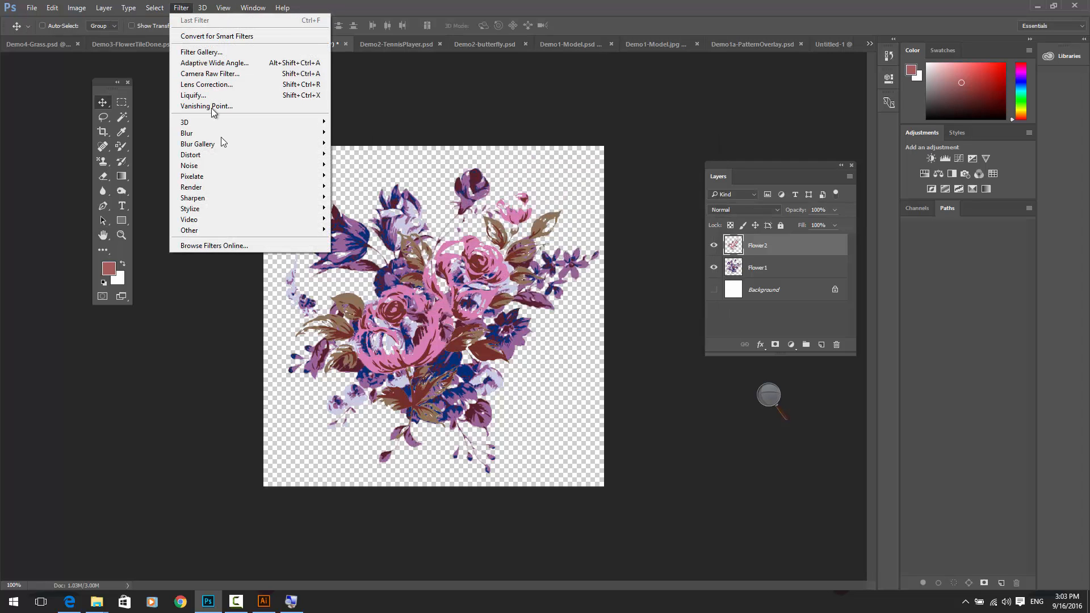
mouse_move(244, 230)
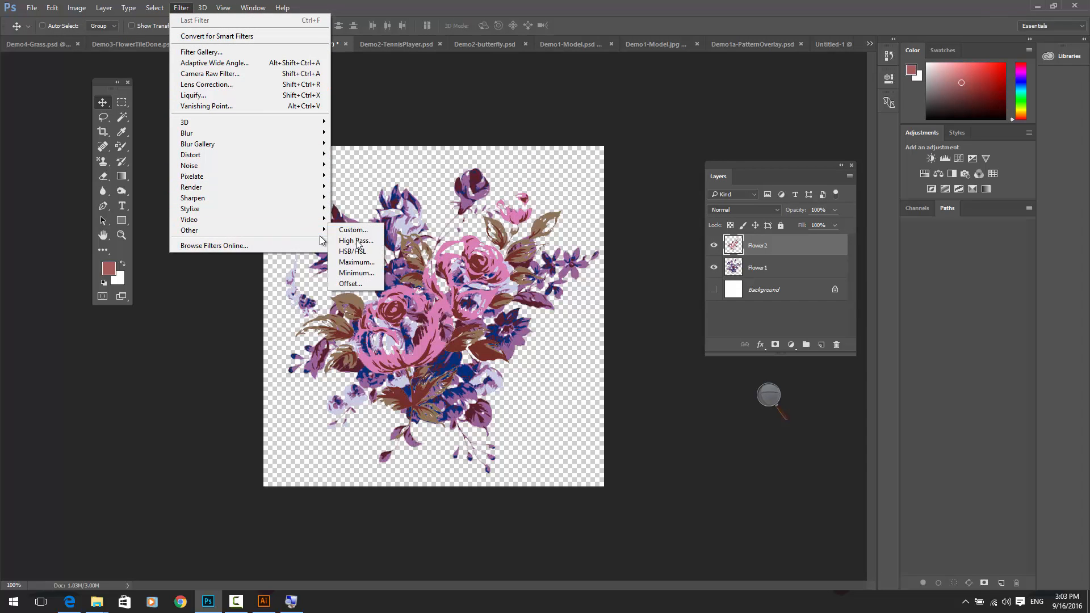
click(366, 287)
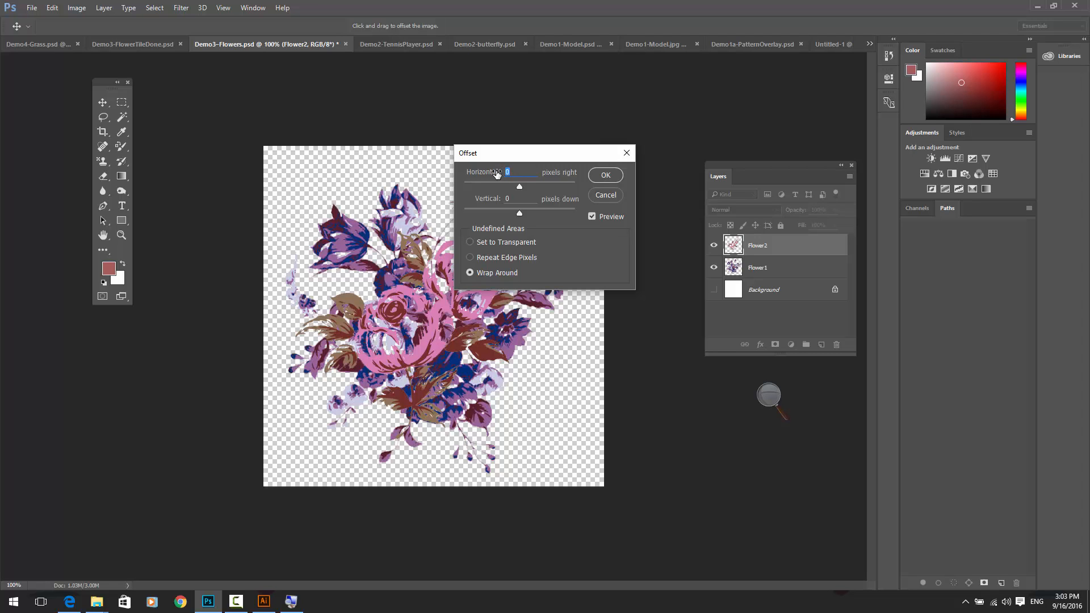
text(300)
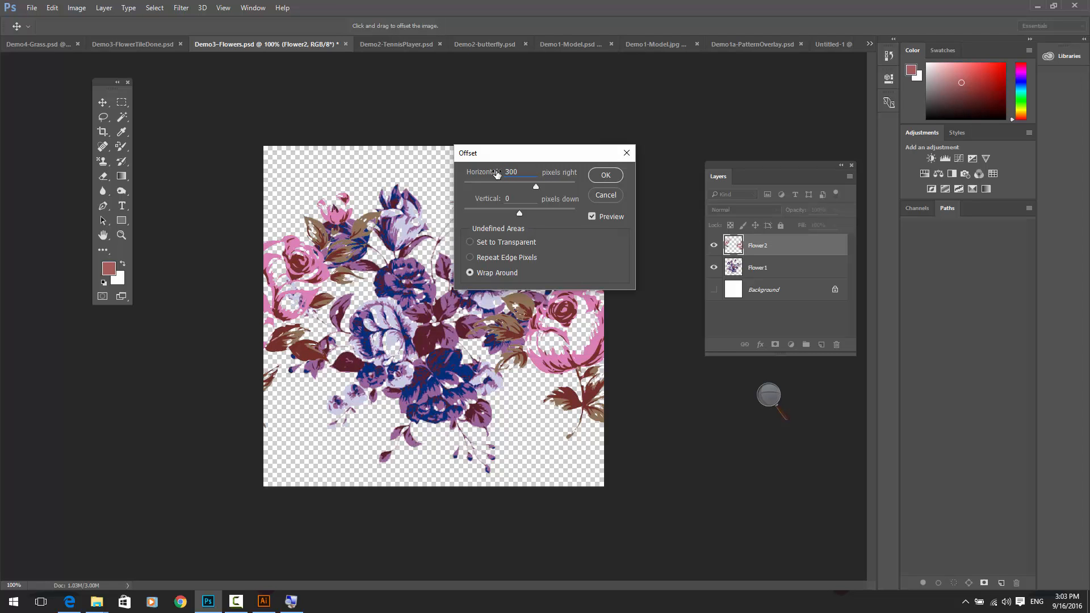
drag(518, 152, 638, 132)
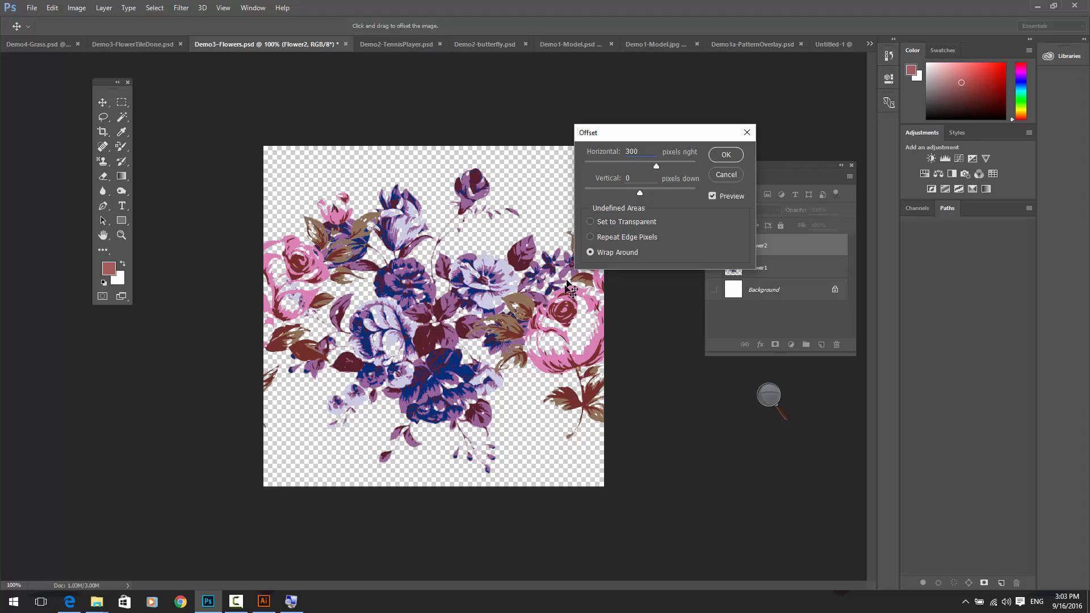
click(725, 175)
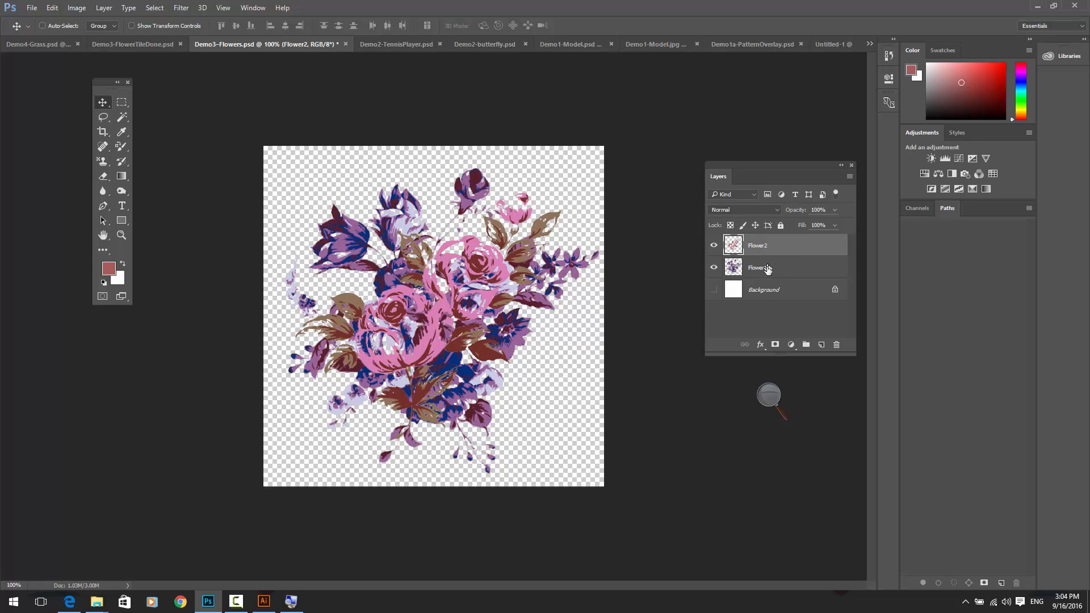
Combine the Flower1 and Flower2 layers into a single smart object
click(768, 272)
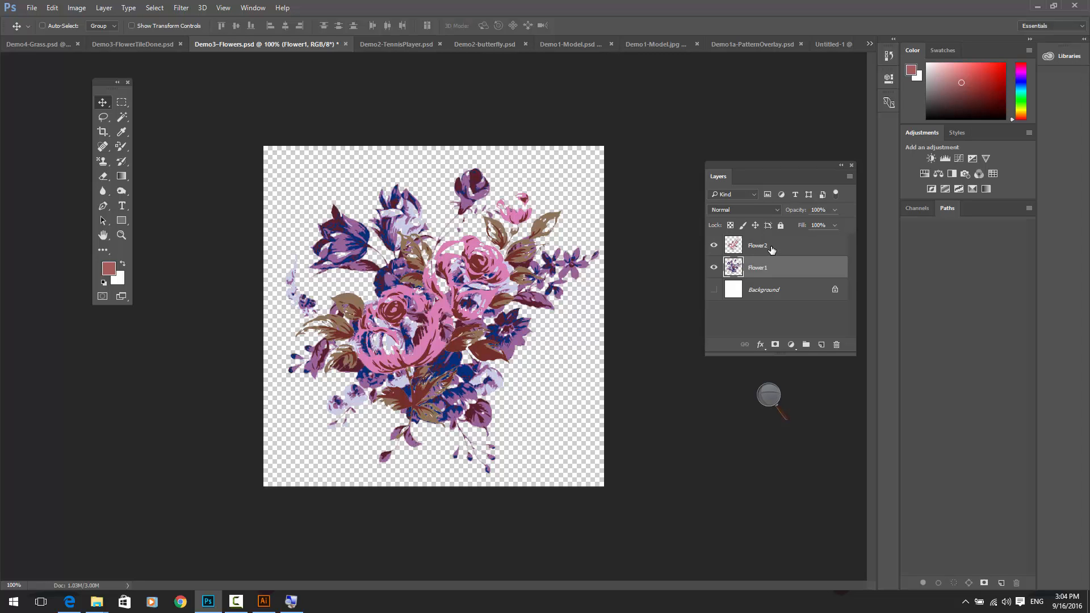
shift+click(771, 250)
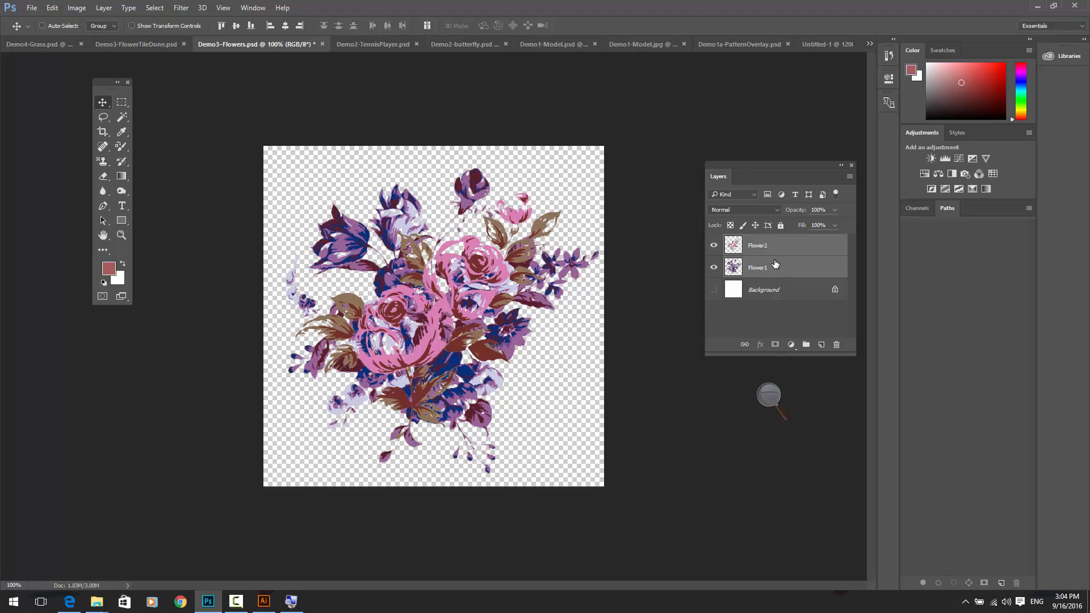
click(849, 177)
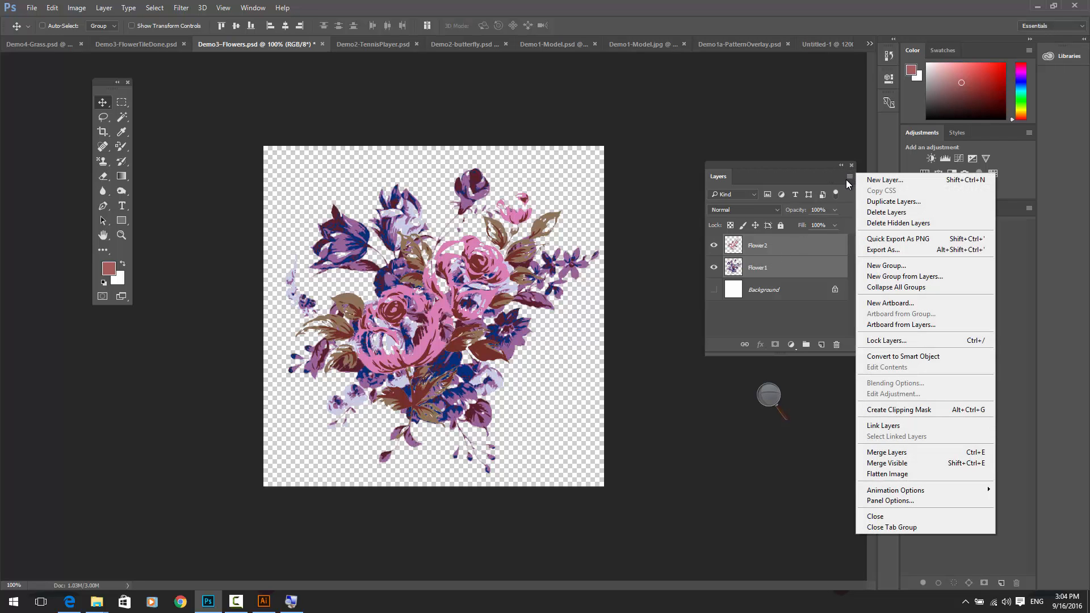
click(880, 361)
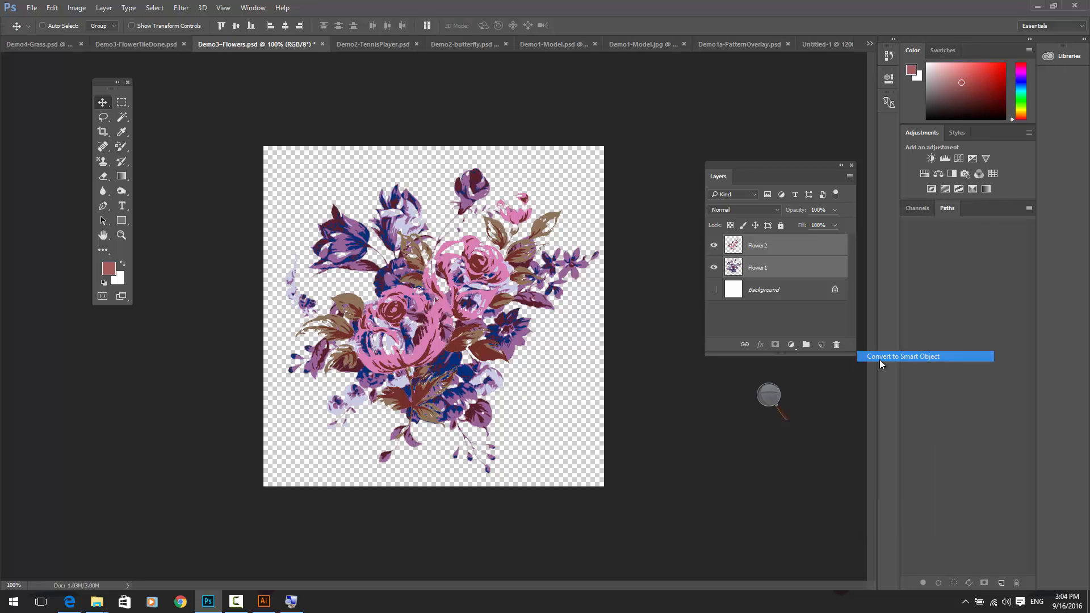
click(714, 247)
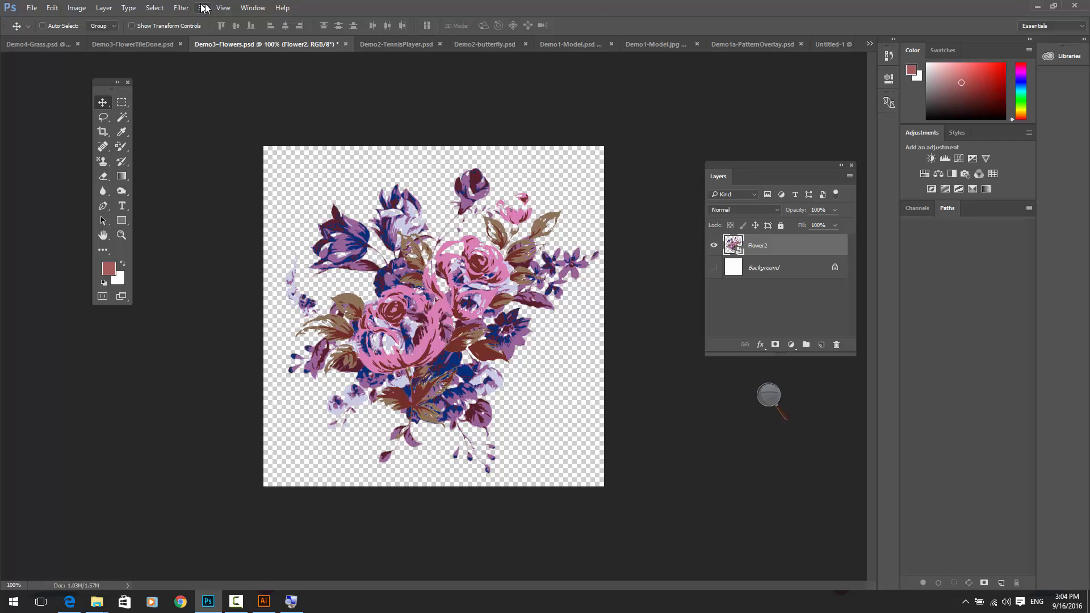
Try the Offset filter on the Flower2 layer with 300 pixels right, 300 pixels down and Wrap Around for undefined areas
click(182, 7)
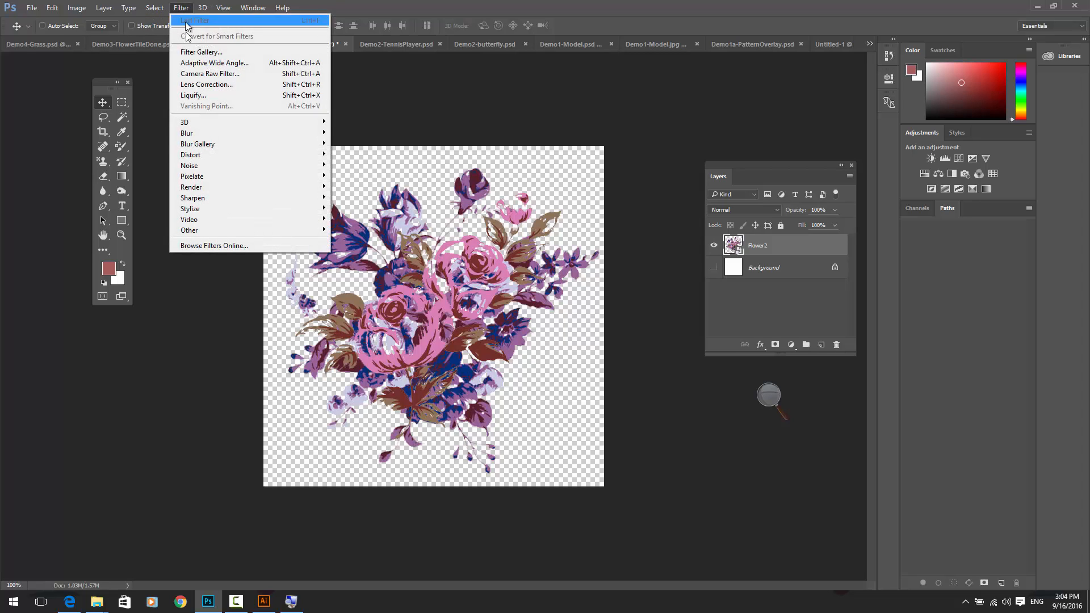
mouse_move(254, 173)
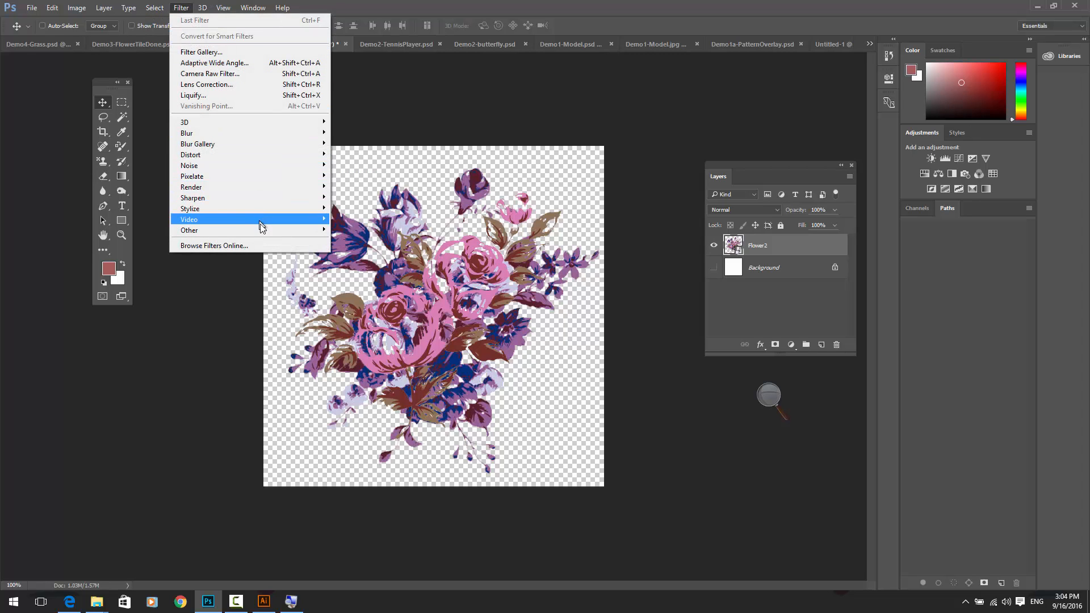
mouse_move(260, 228)
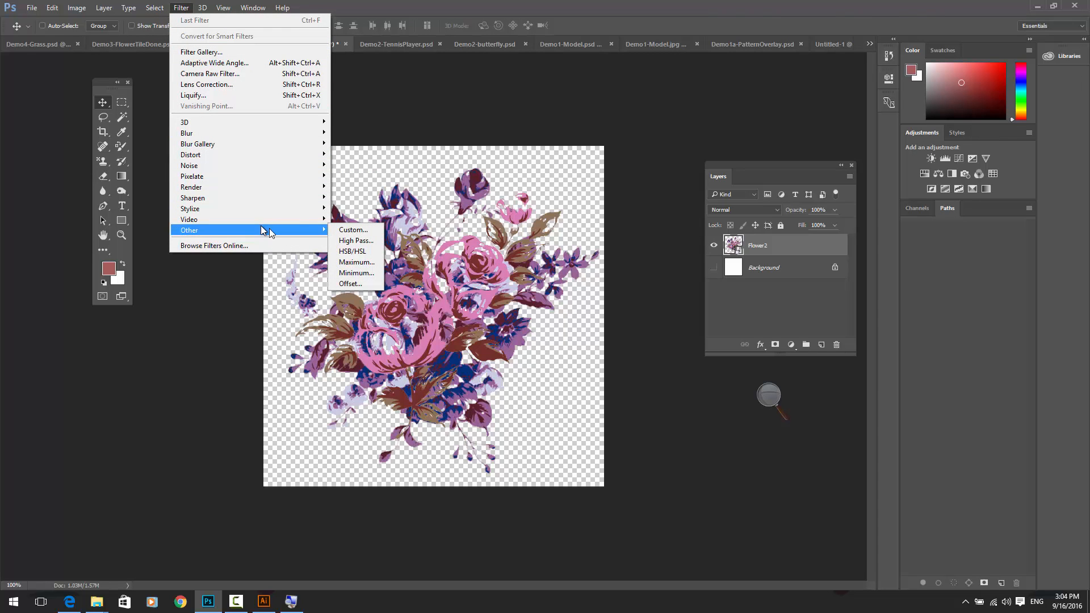
click(350, 283)
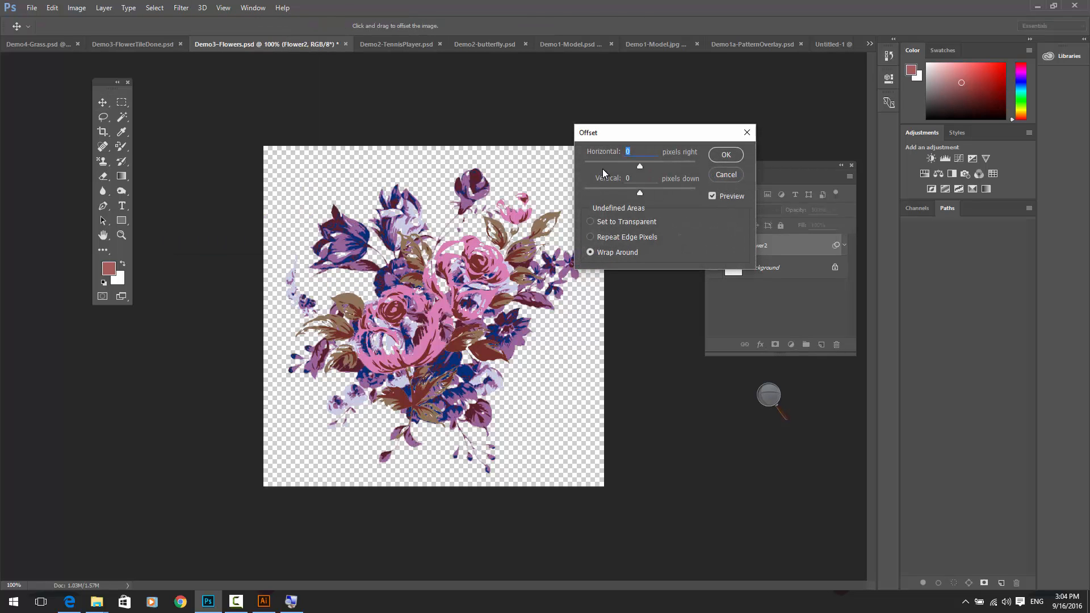
text(300)
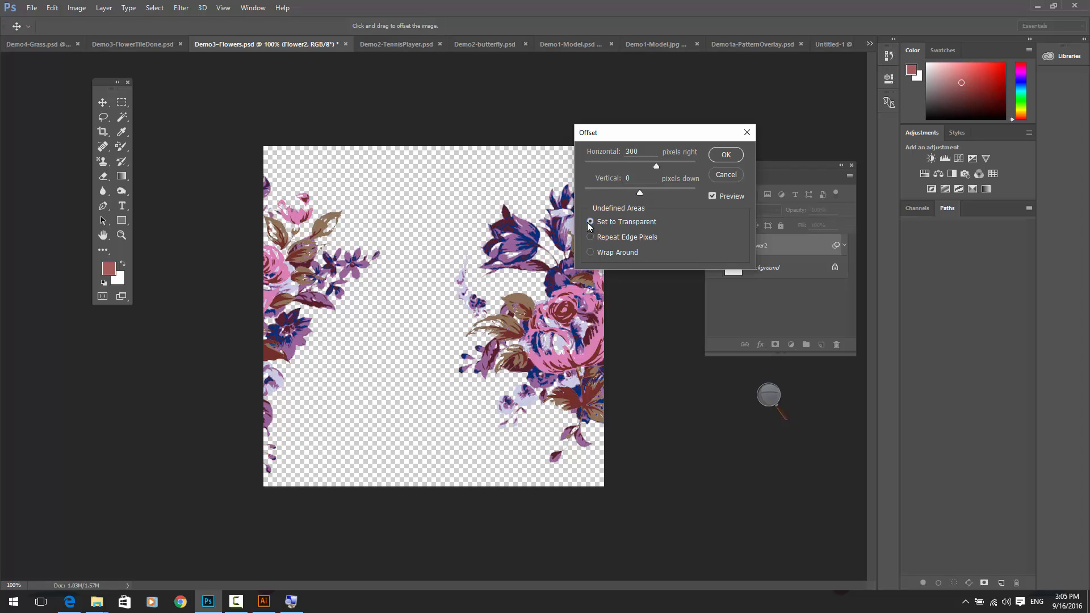
click(589, 252)
drag(645, 176, 610, 180)
text(300)
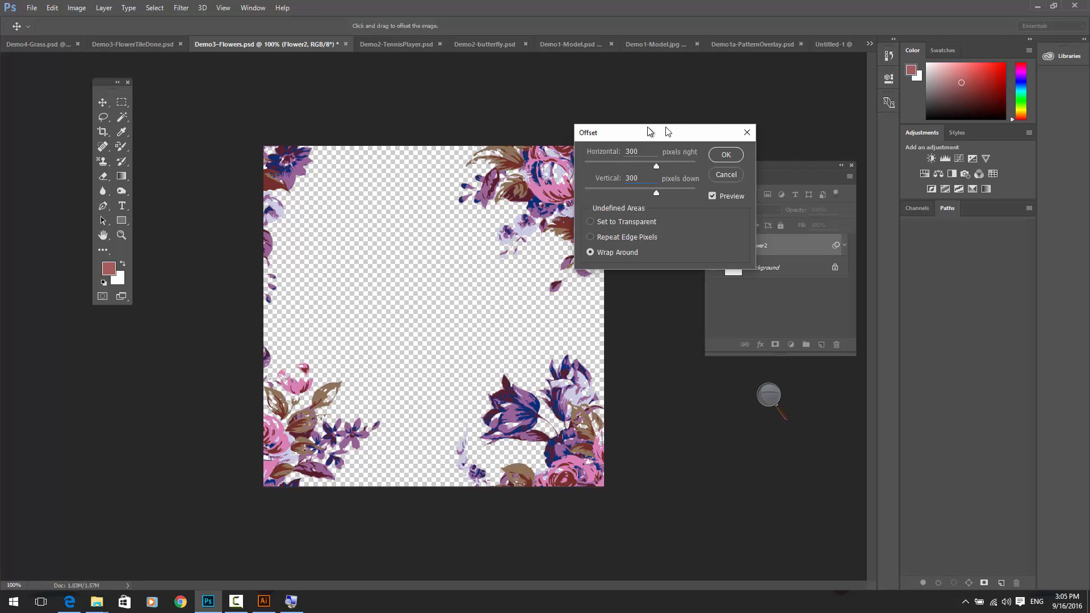
drag(650, 132, 736, 109)
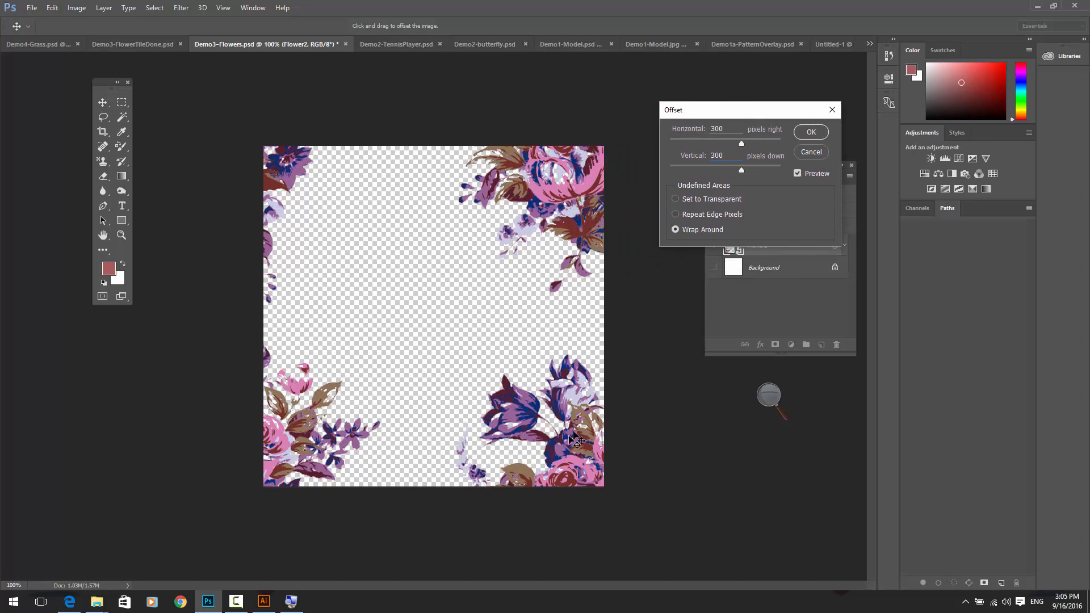
click(810, 152)
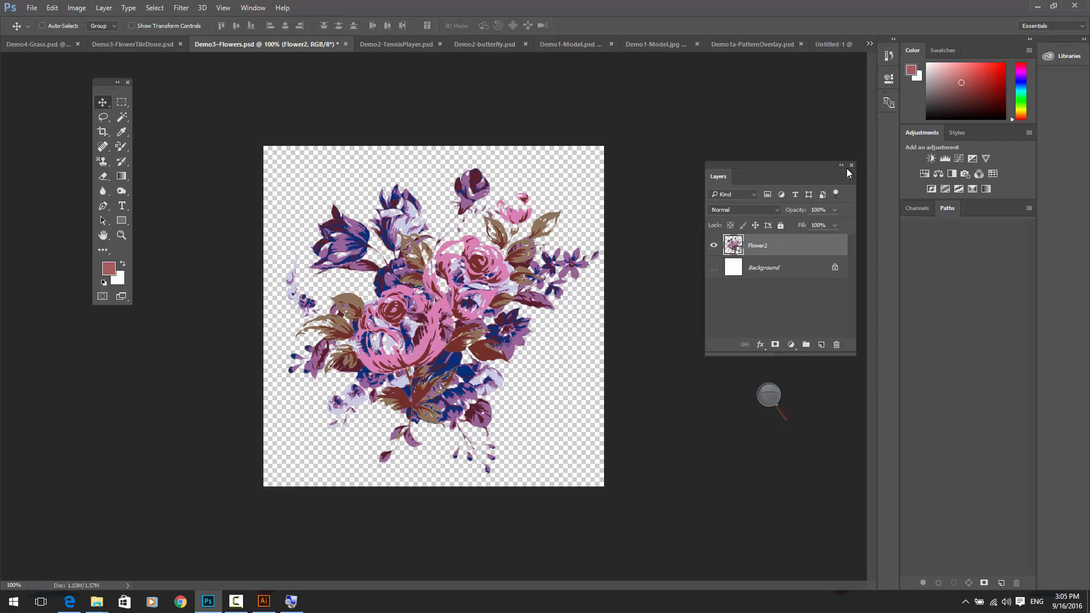
Duplicate the Flower2 layer and apply the Offset filter to the copy with 300 pixels right, 300 pixels down and Wrap Around
key(ctrl+j)
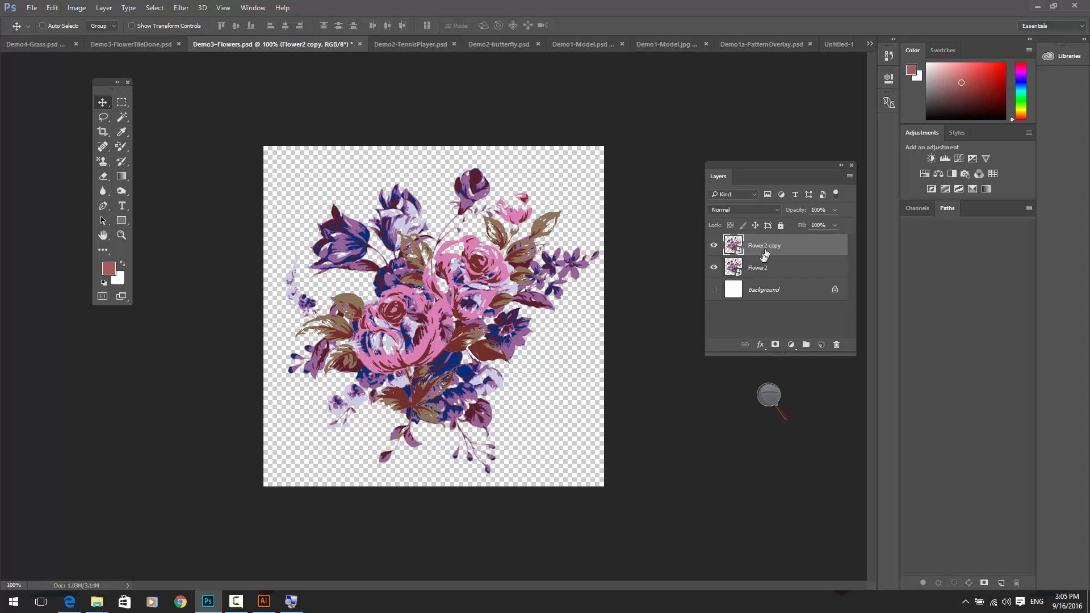
click(181, 8)
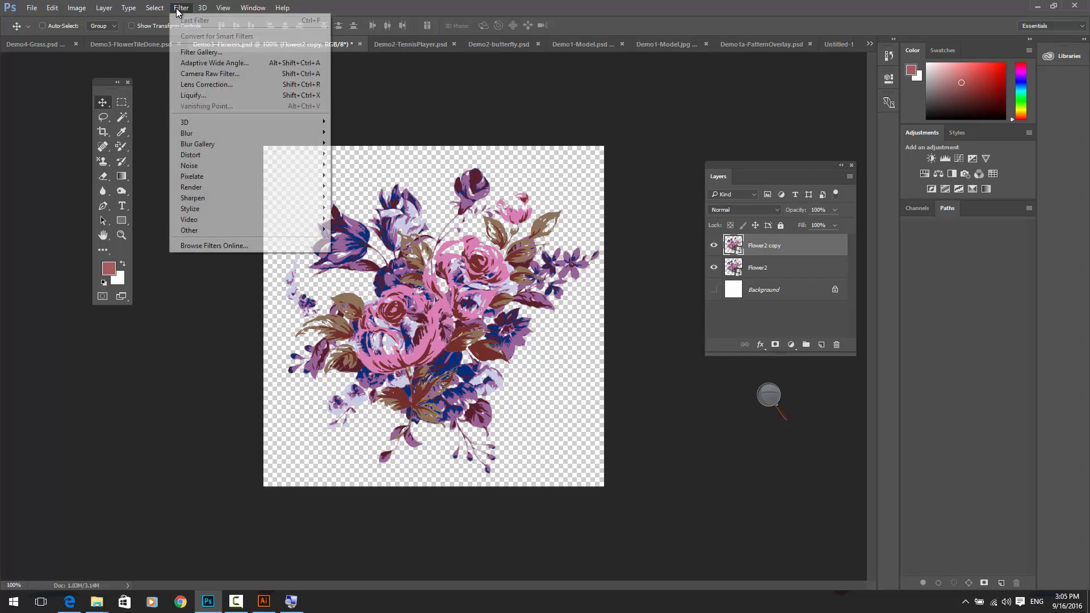
mouse_move(251, 231)
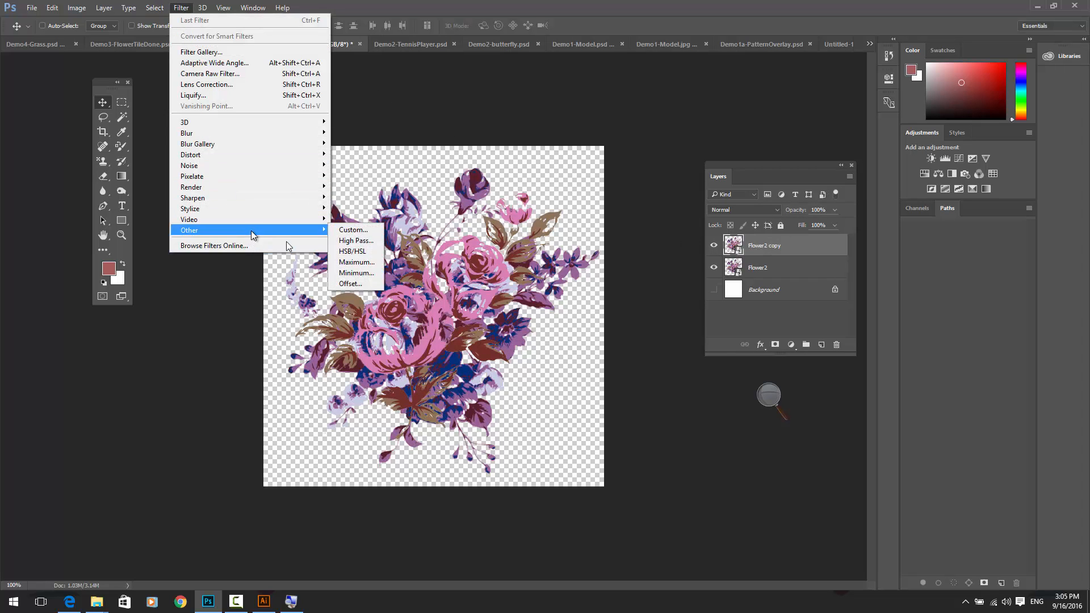
click(347, 284)
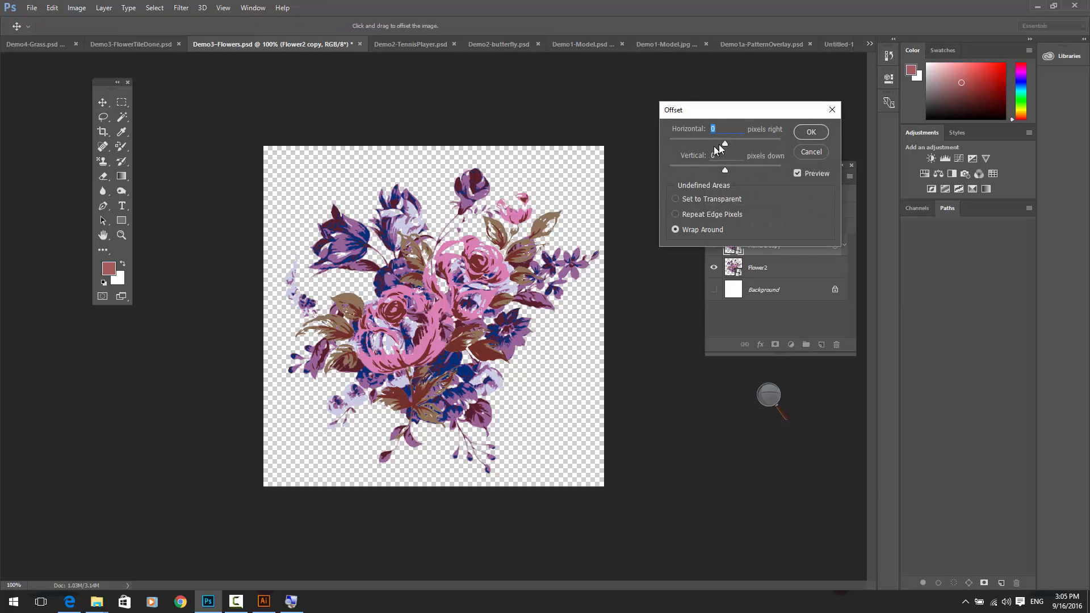
text(300)
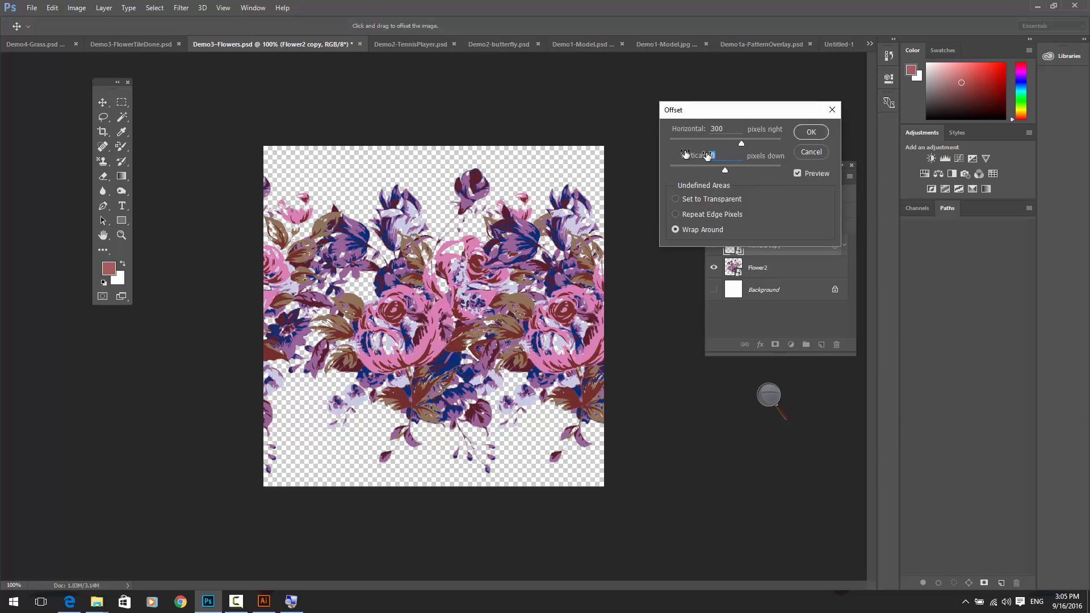
text(300)
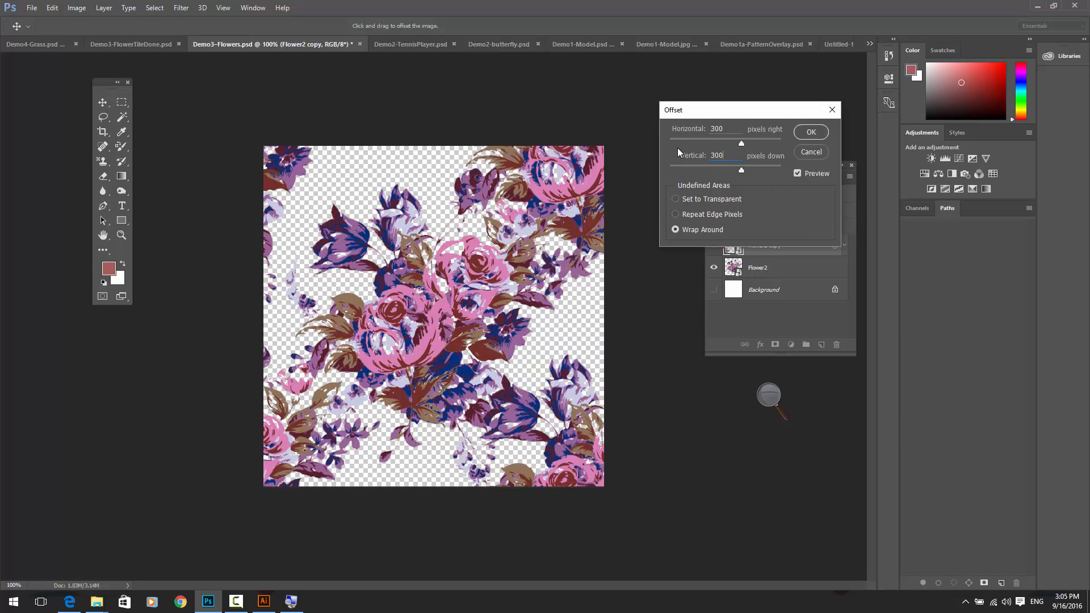
drag(717, 113, 619, 84)
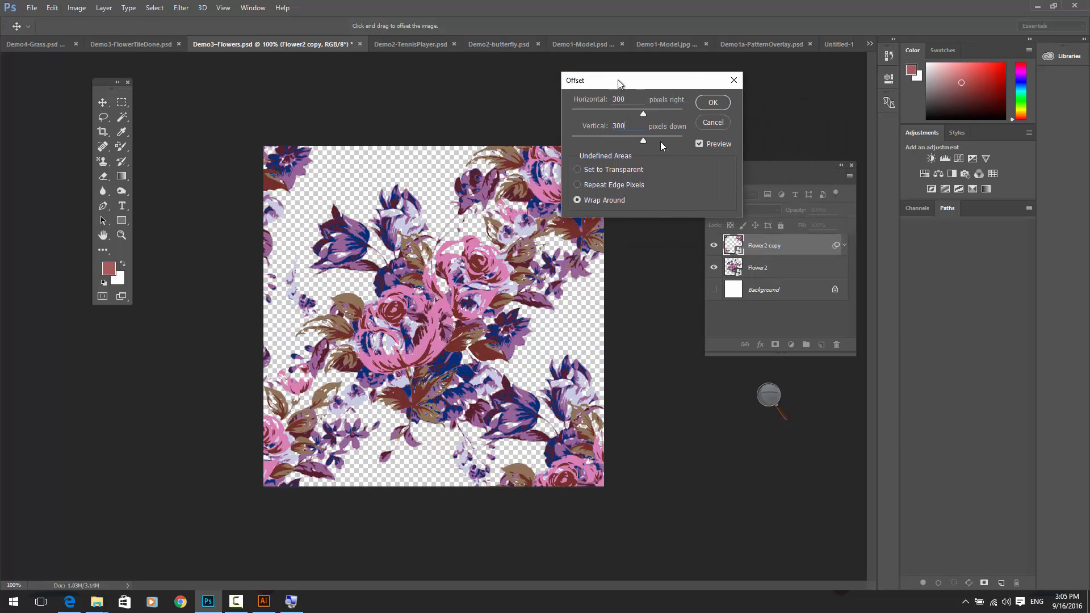
click(713, 103)
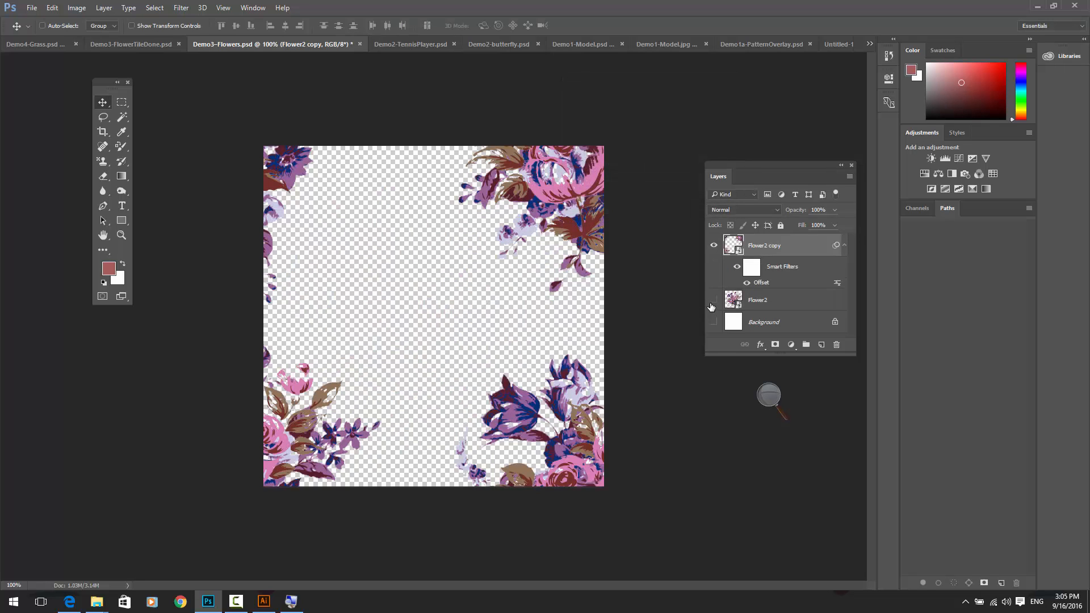
Compare the original flower layer with its offset copy by switching each layer's visibility off and on
click(712, 304)
click(714, 247)
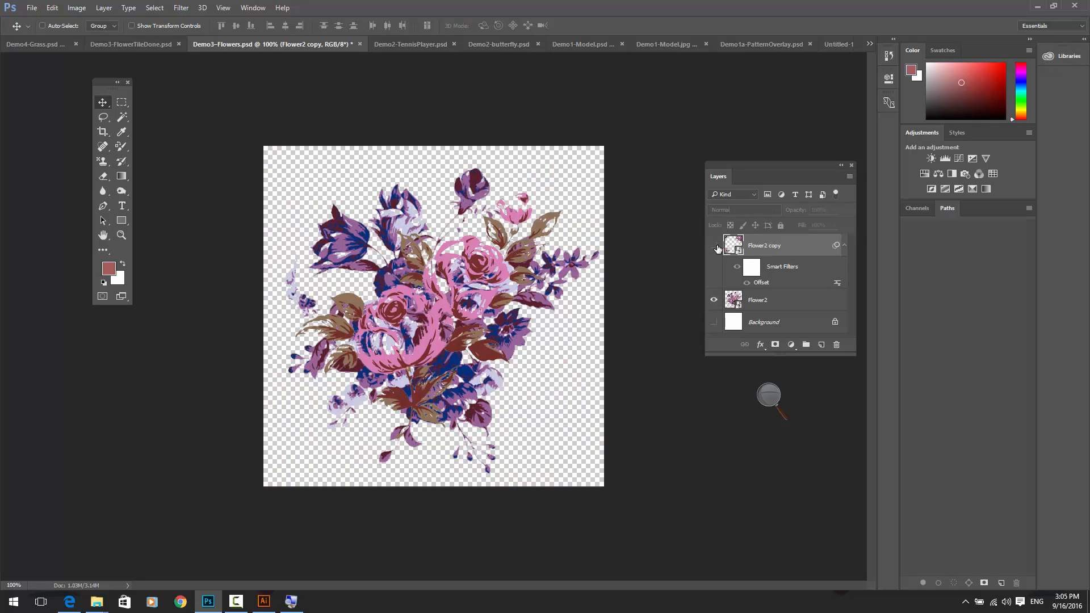
click(715, 247)
click(714, 247)
click(714, 247)
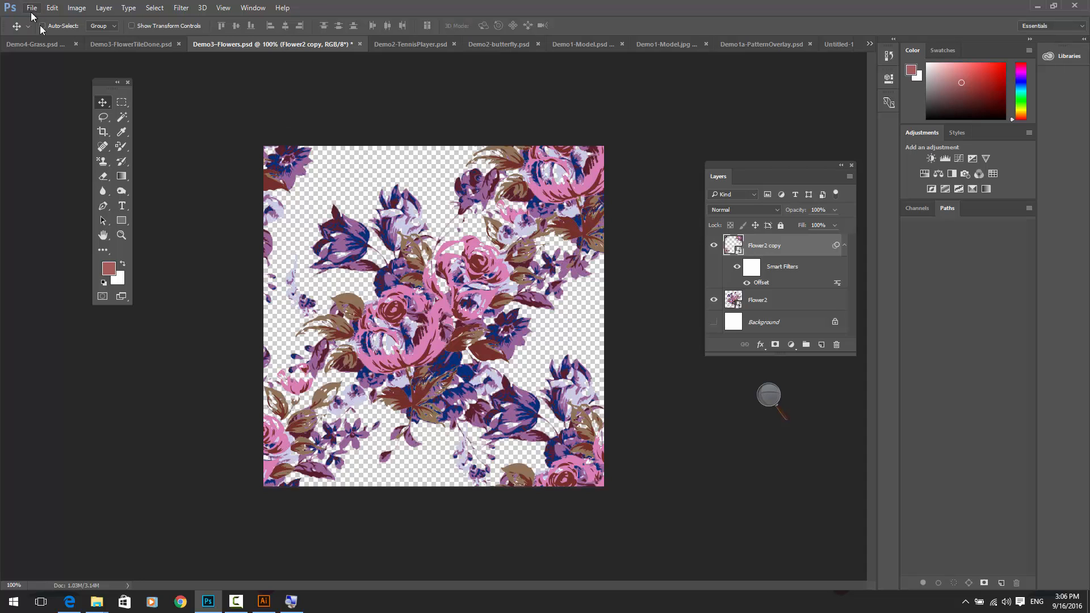
Define the combined flower tile as a pattern named Demo3-Flowers.psd
click(74, 8)
mouse_move(53, 8)
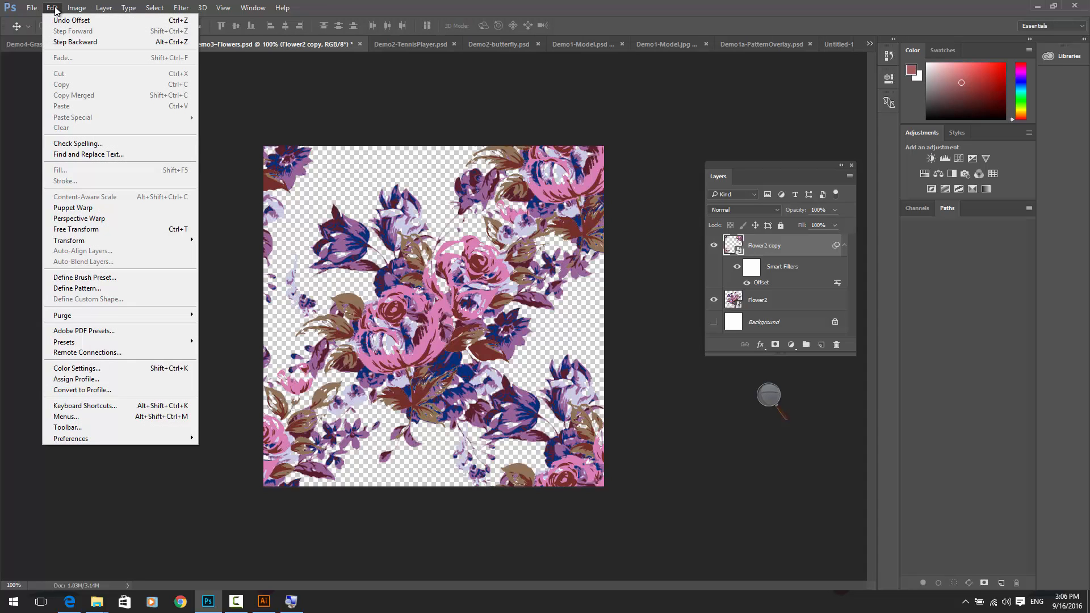
click(128, 289)
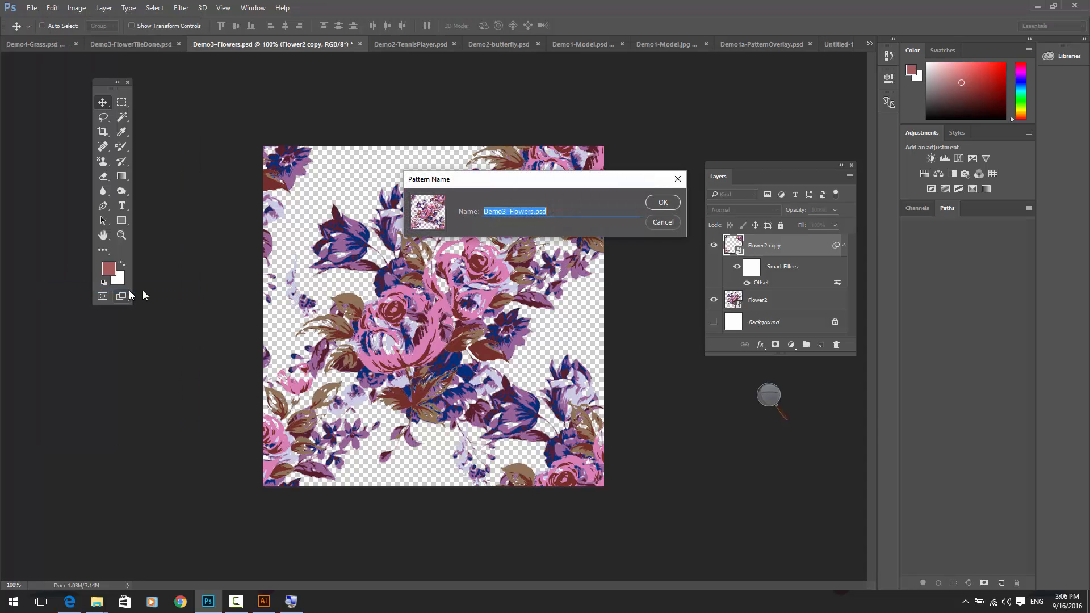
click(661, 202)
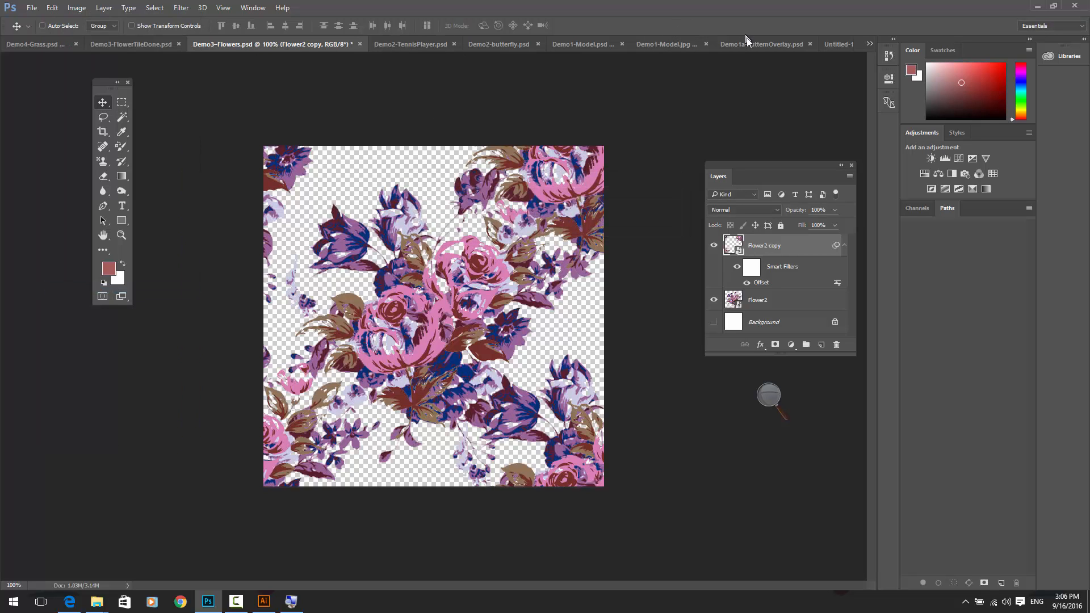
Open the Bedroom Photoshop file from the Patterns folder, keeping its embedded sRGB color profile
click(32, 8)
click(38, 31)
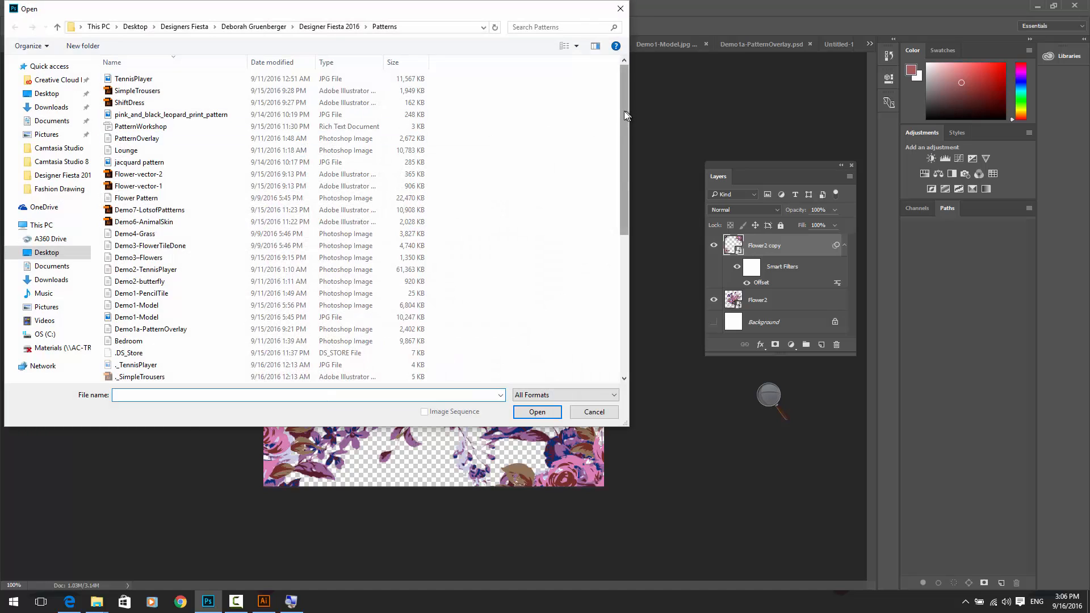
drag(625, 111, 626, 242)
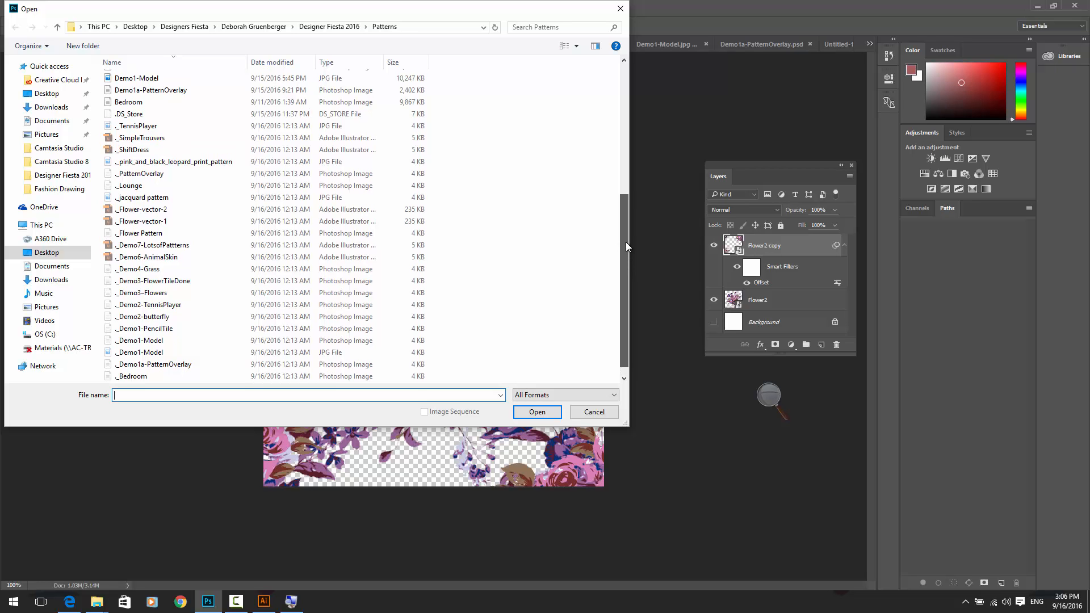
drag(626, 244, 627, 63)
mouse_move(628, 112)
mouse_down()
mouse_move(626, 226)
mouse_move(625, 98)
mouse_up()
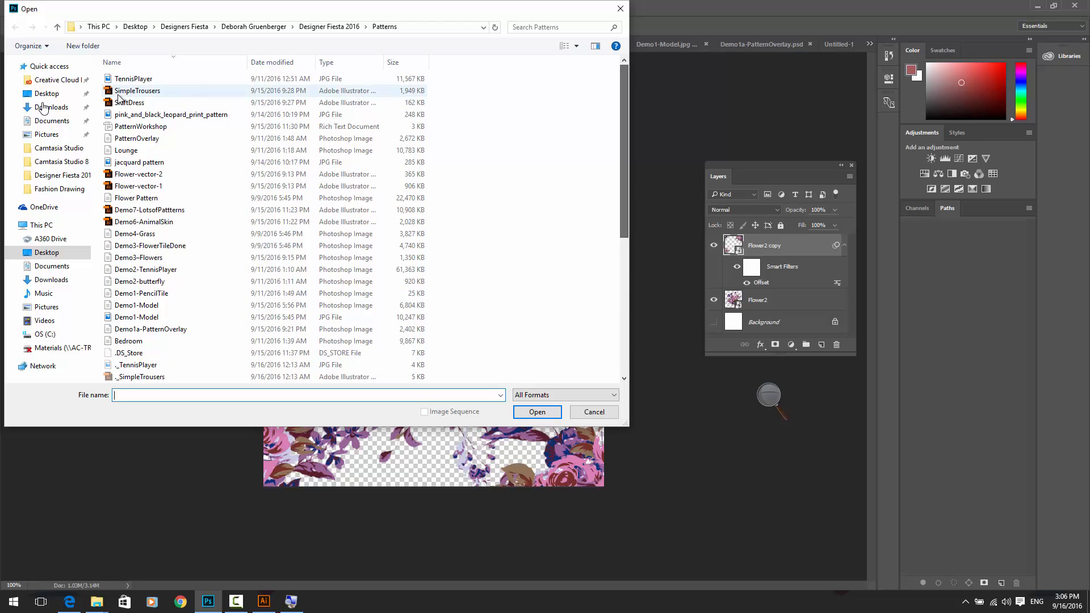
double_click(124, 340)
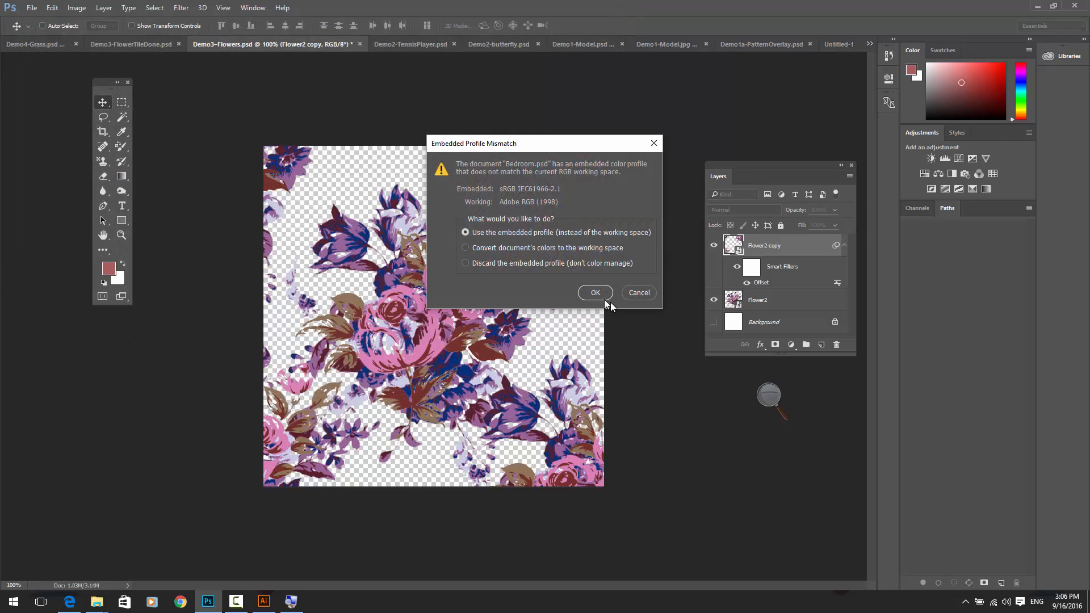
click(593, 293)
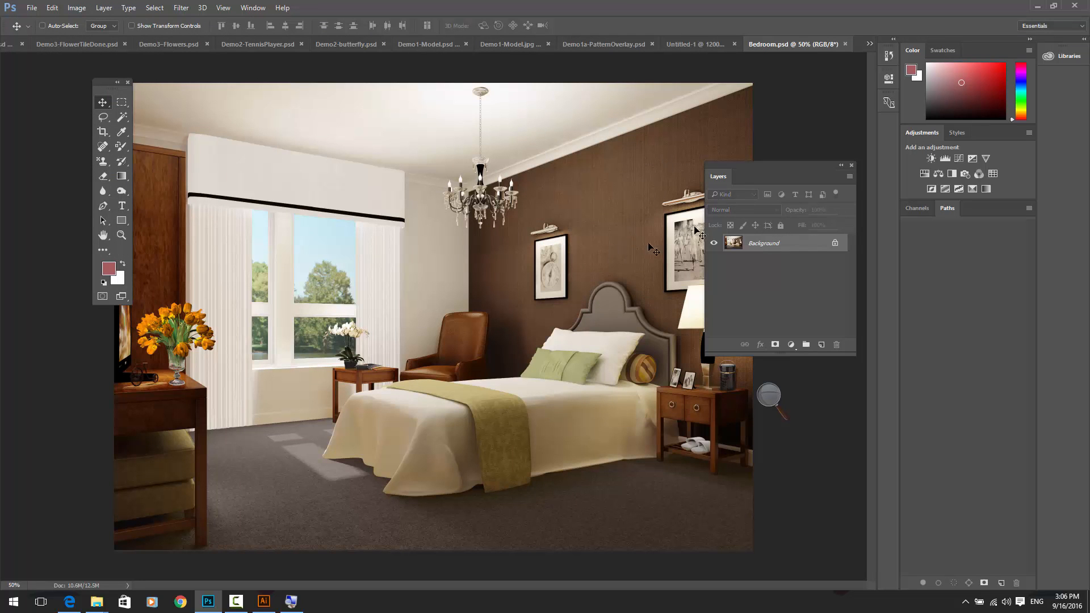
Load the saved wallpapaer channel of Bedroom.psd as a new selection around the brown wall
drag(788, 167, 864, 145)
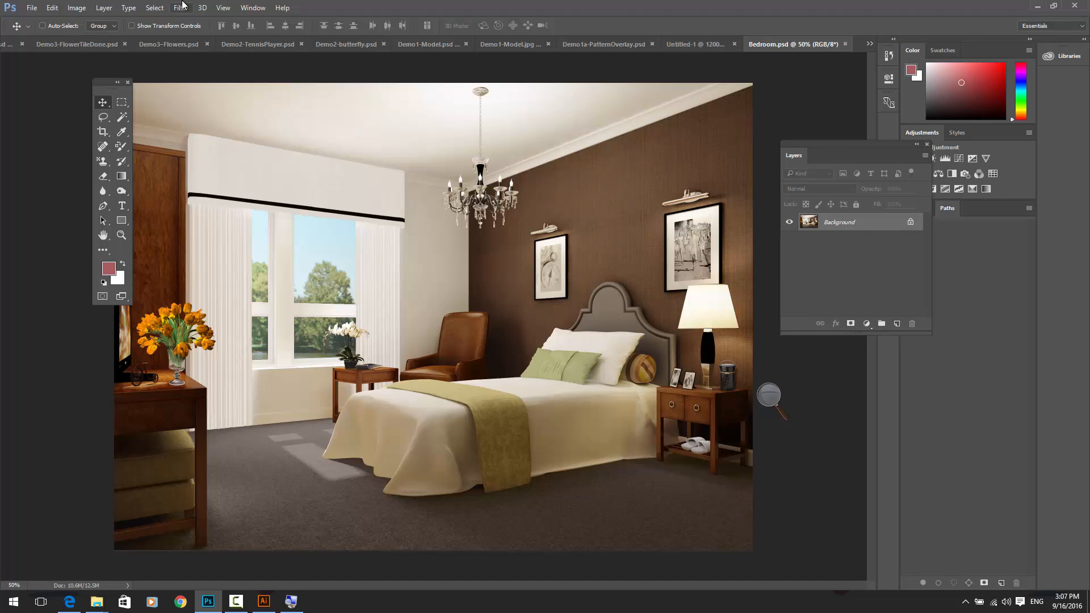
click(154, 7)
click(200, 231)
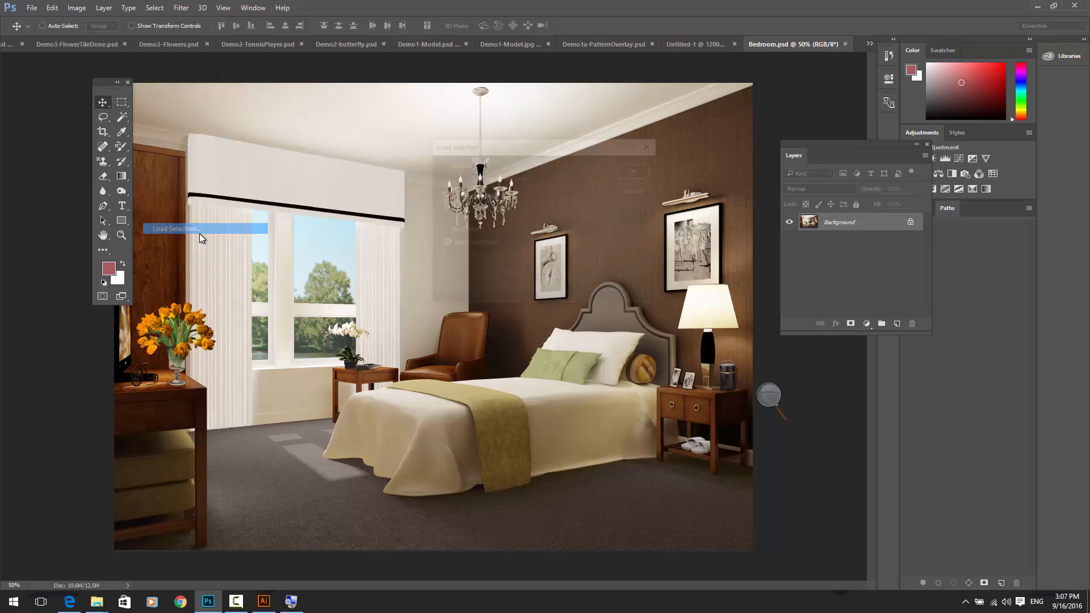
click(536, 195)
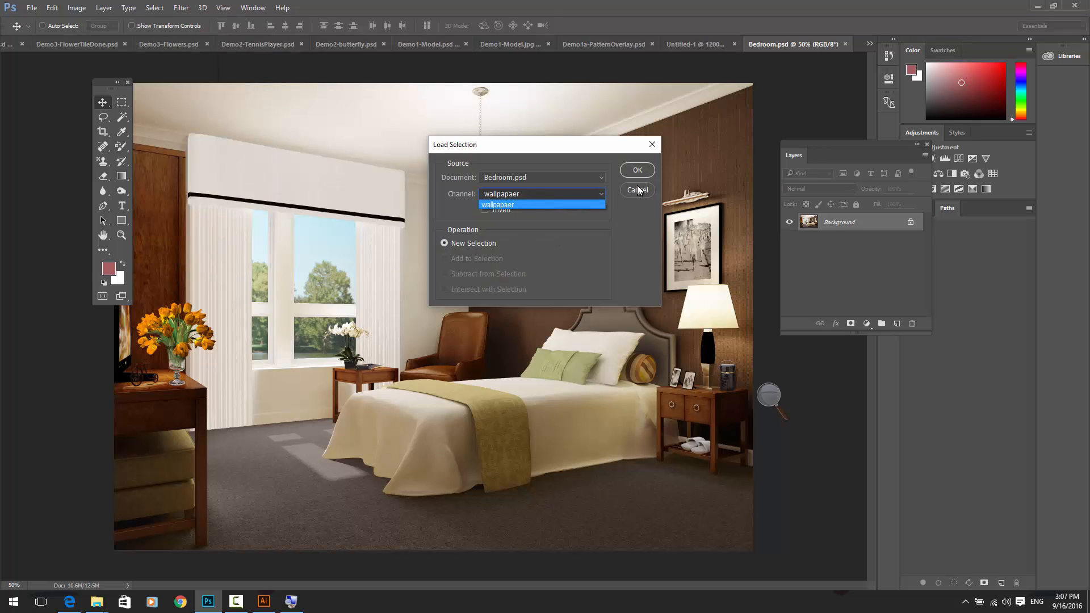
click(635, 168)
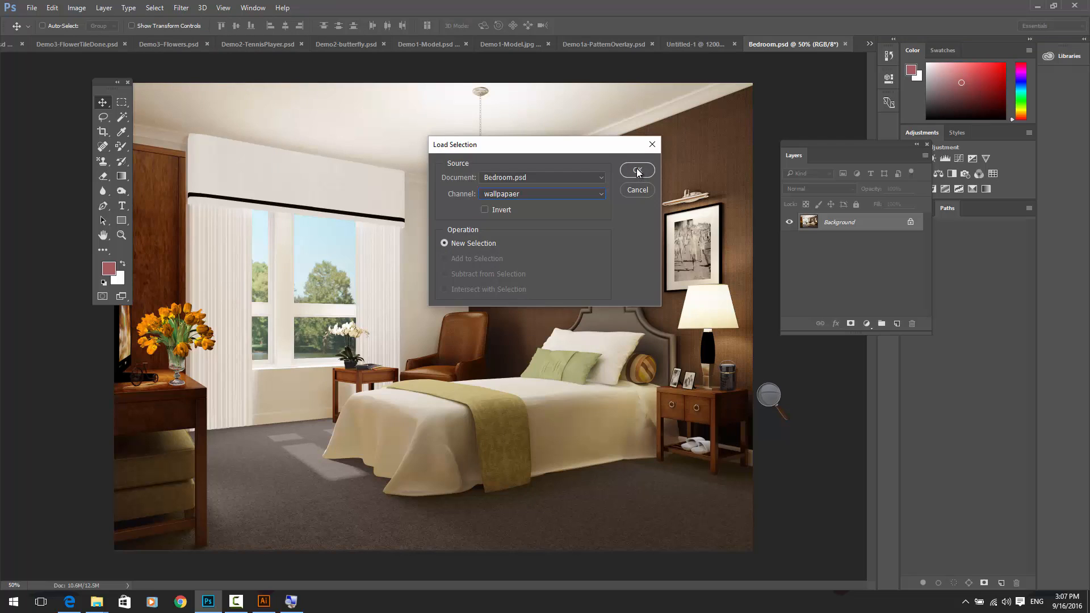
click(636, 168)
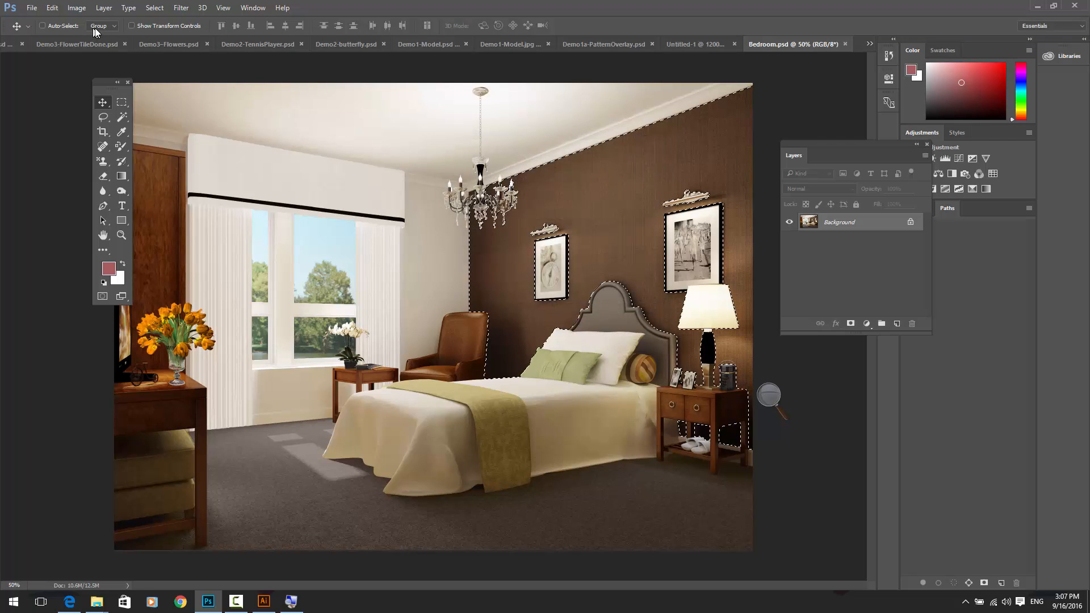
Add a new layer with the default settings above the bedroom Background layer
click(926, 155)
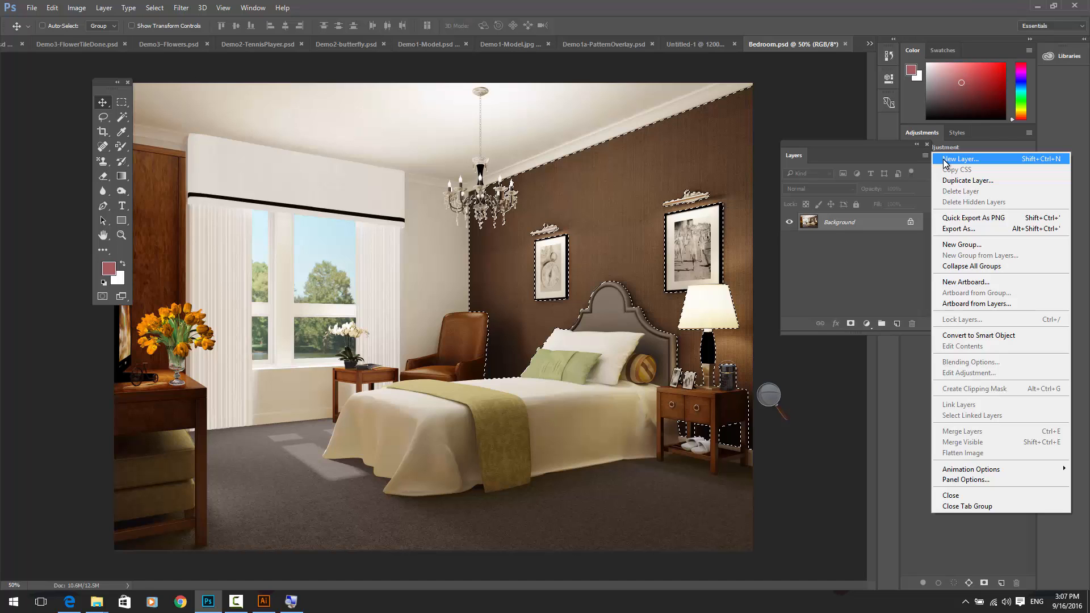
click(945, 163)
click(642, 195)
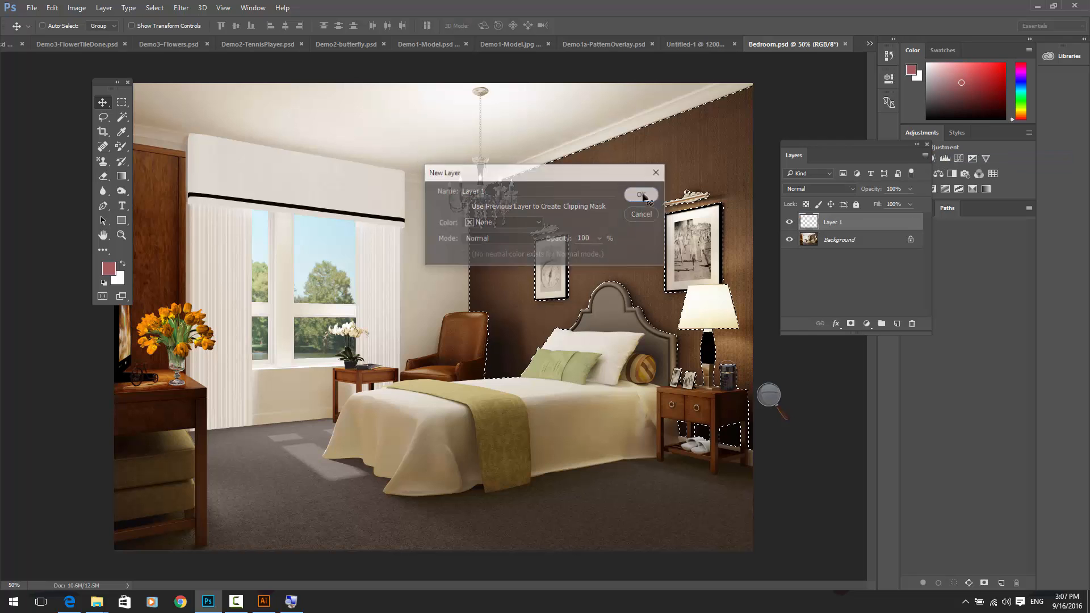
Fill the wall selection on Layer 1 with the combined flower custom pattern in Normal mode at 100% opacity
click(52, 8)
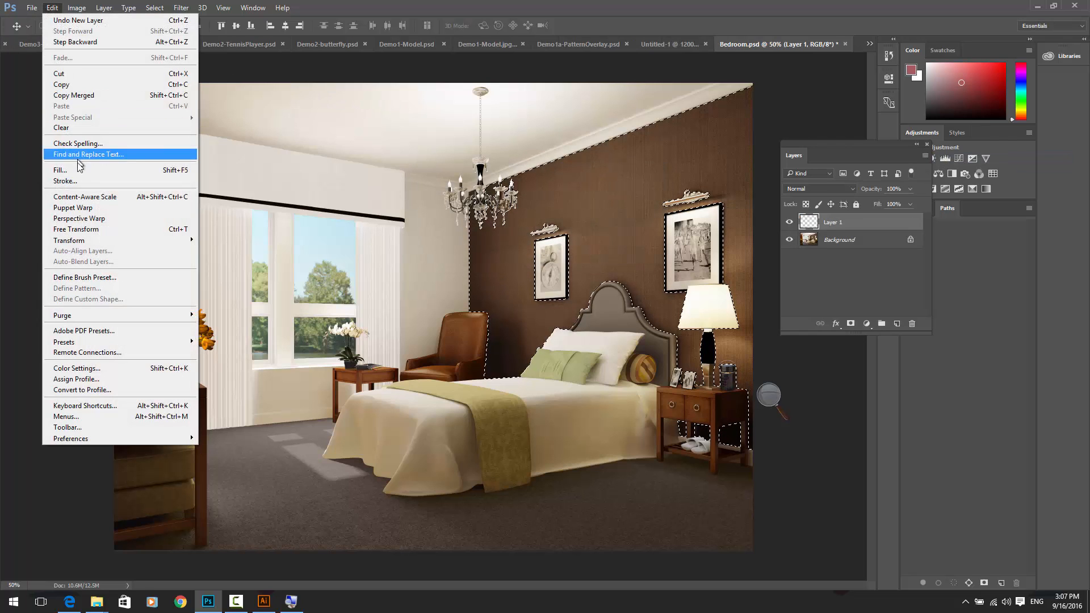
click(77, 171)
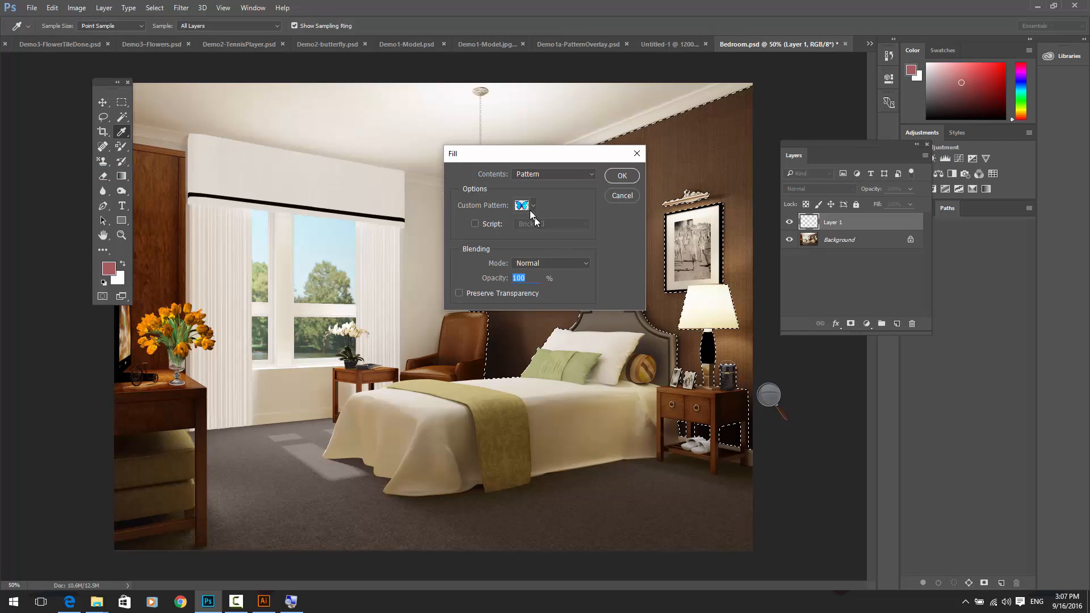
click(533, 207)
click(485, 285)
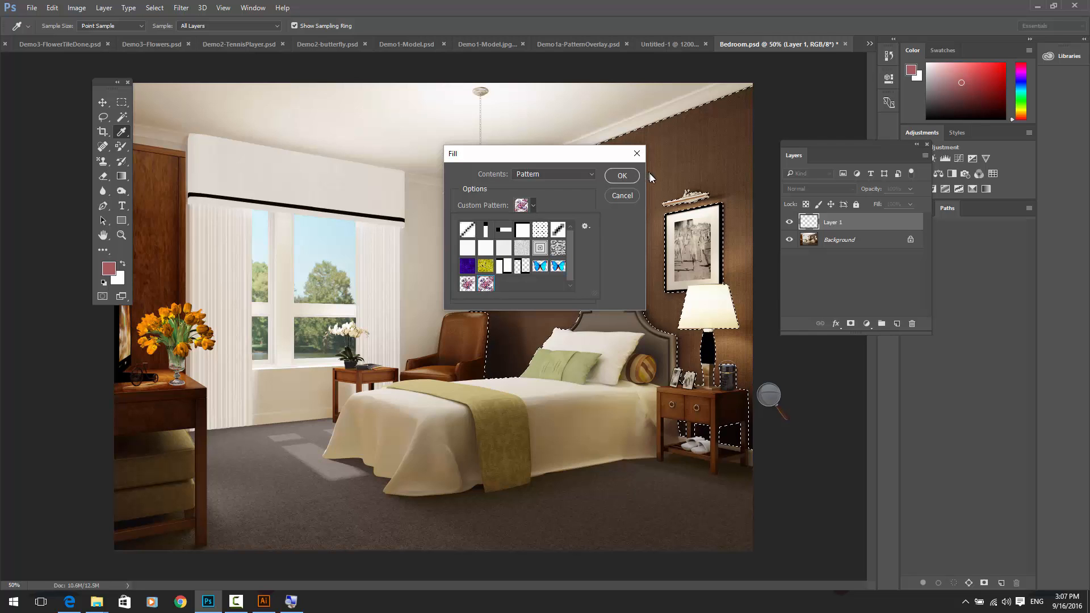
click(614, 176)
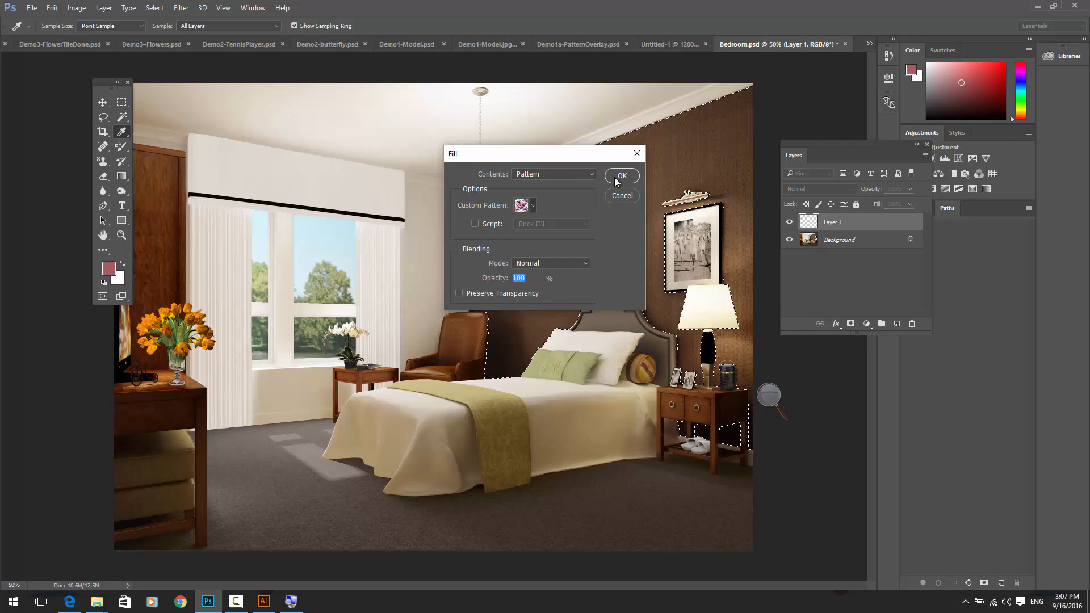
click(614, 177)
key(v)
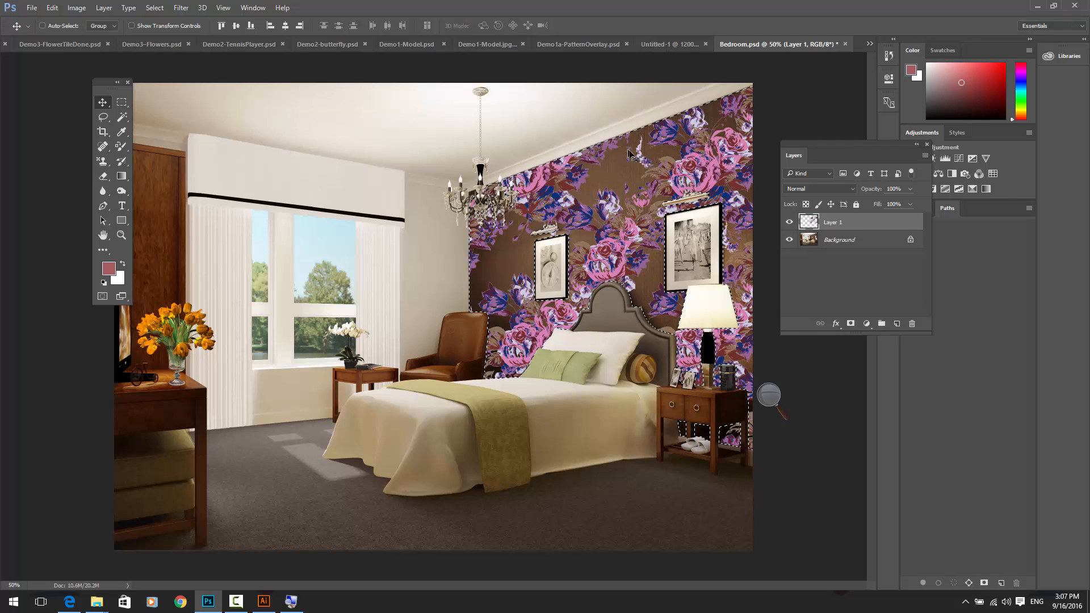
click(576, 44)
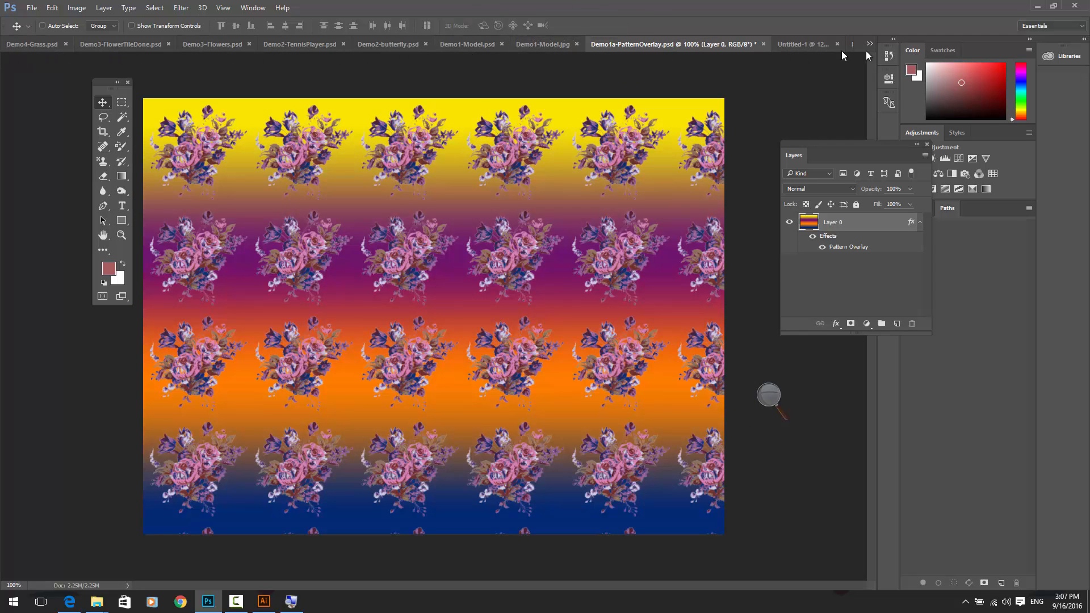
click(252, 8)
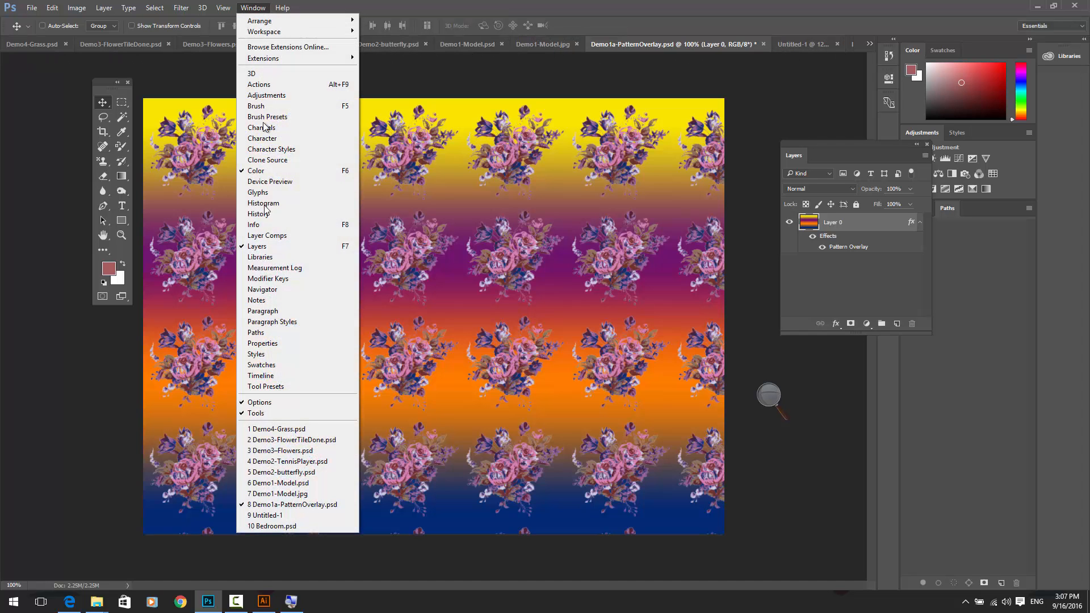
click(296, 524)
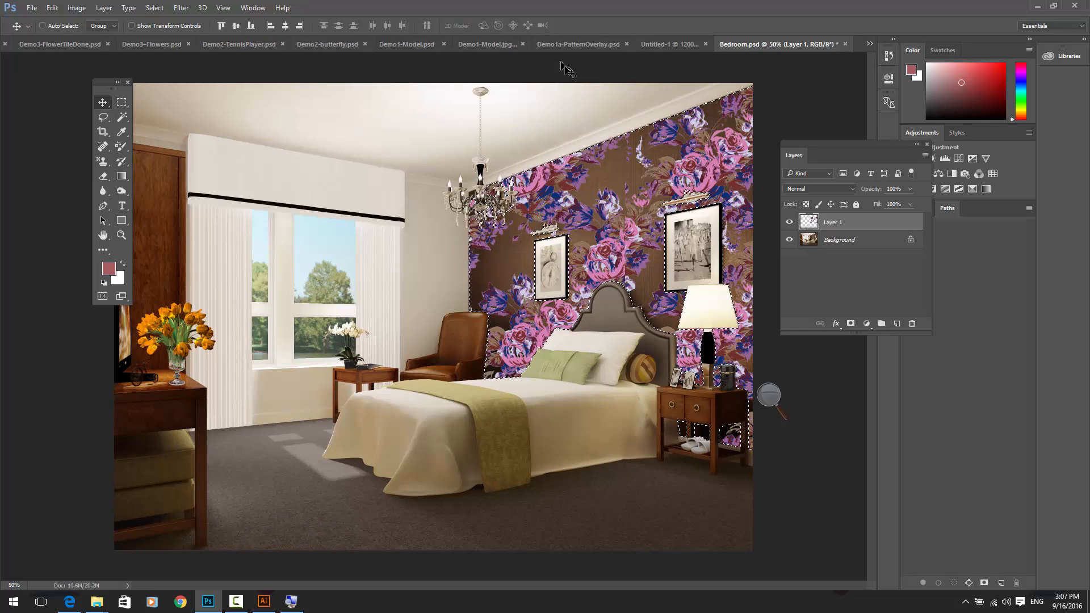
click(181, 7)
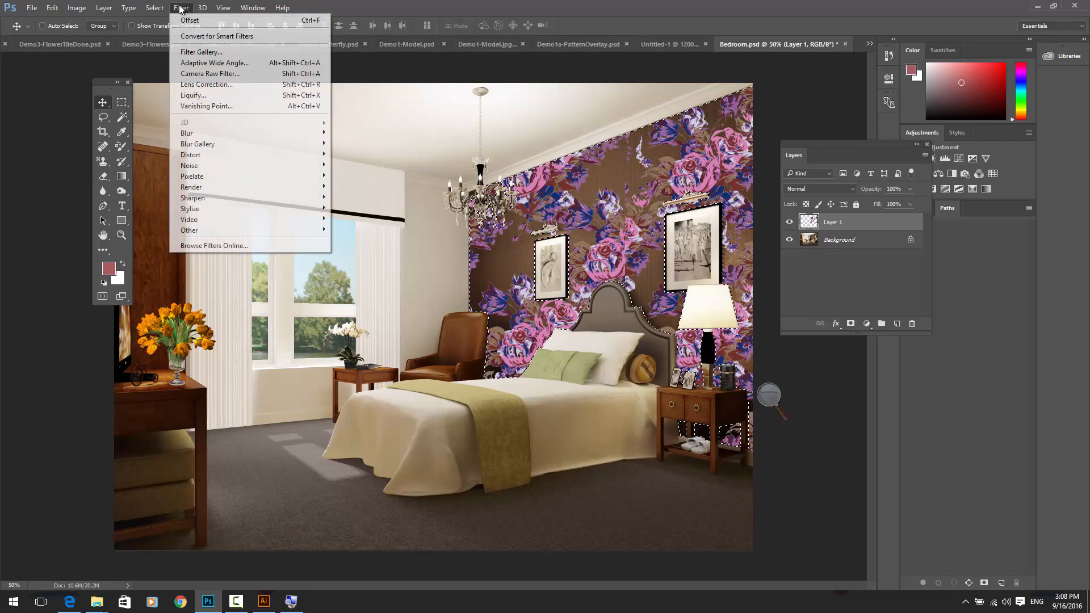
mouse_move(207, 231)
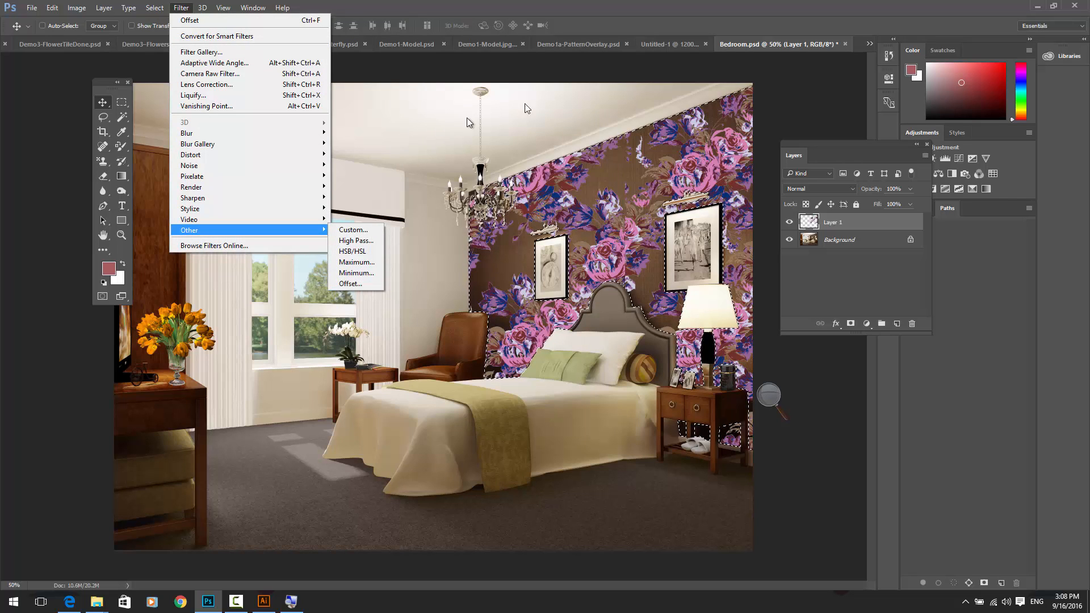
click(622, 73)
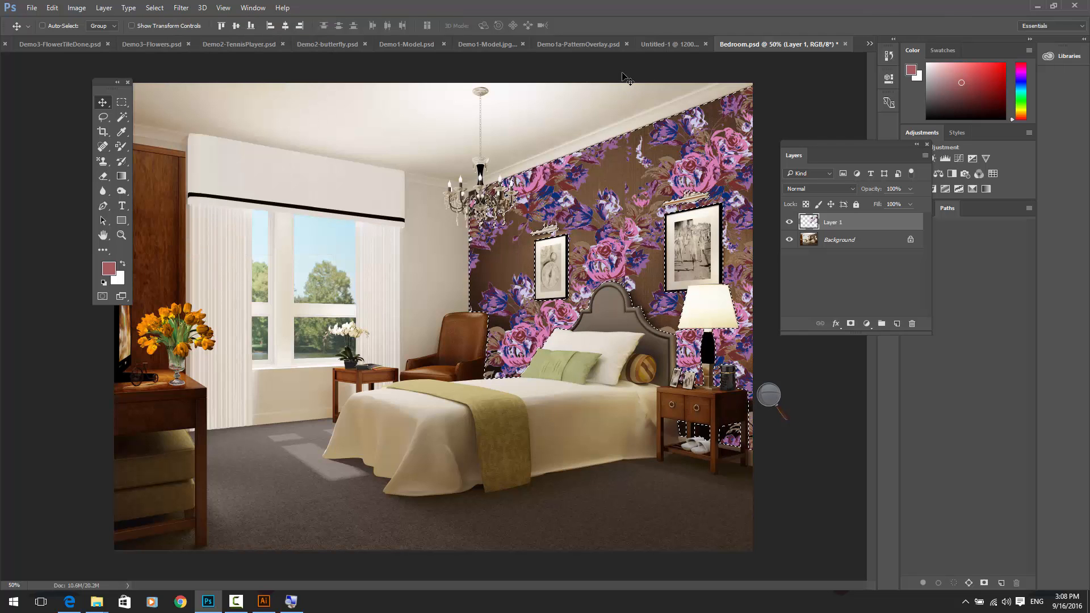
Open the Demo4-Grass file from the Patterns folder, with the file list sorted by name
click(31, 9)
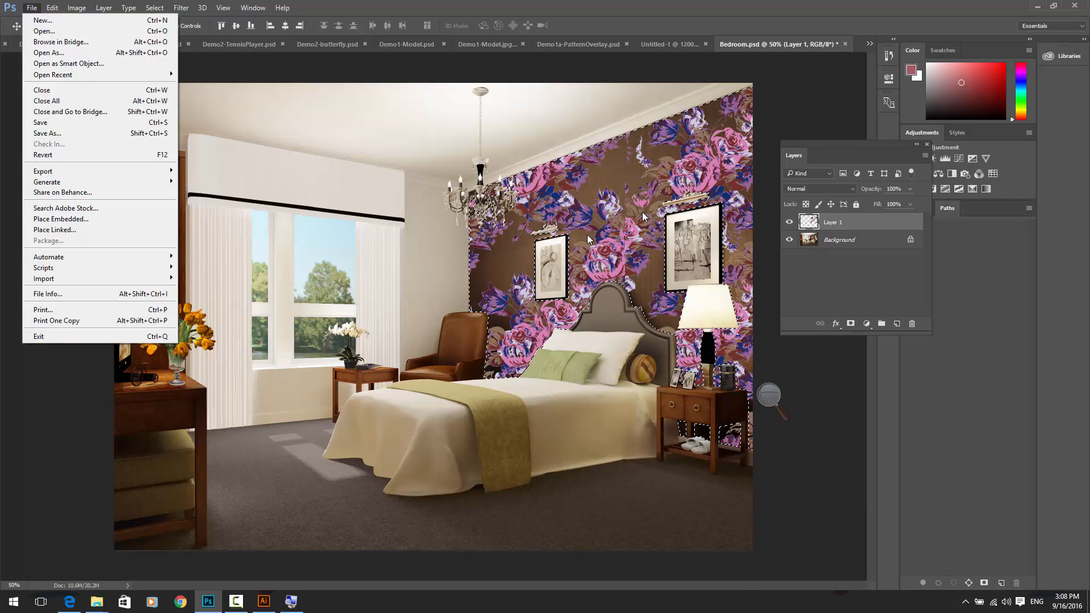
click(41, 7)
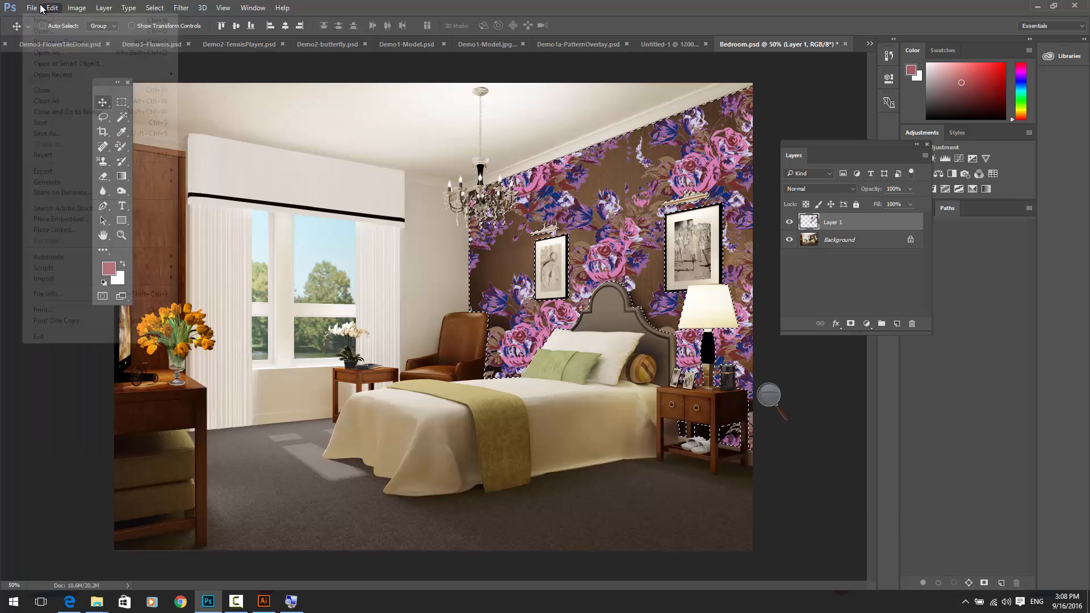
click(40, 7)
click(41, 33)
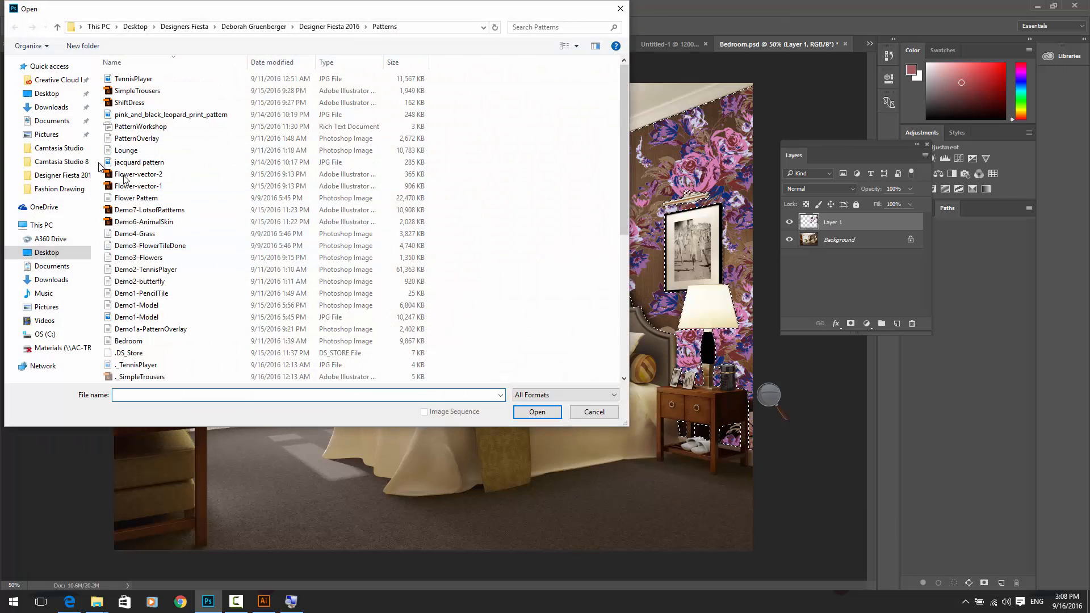
drag(624, 174, 596, 154)
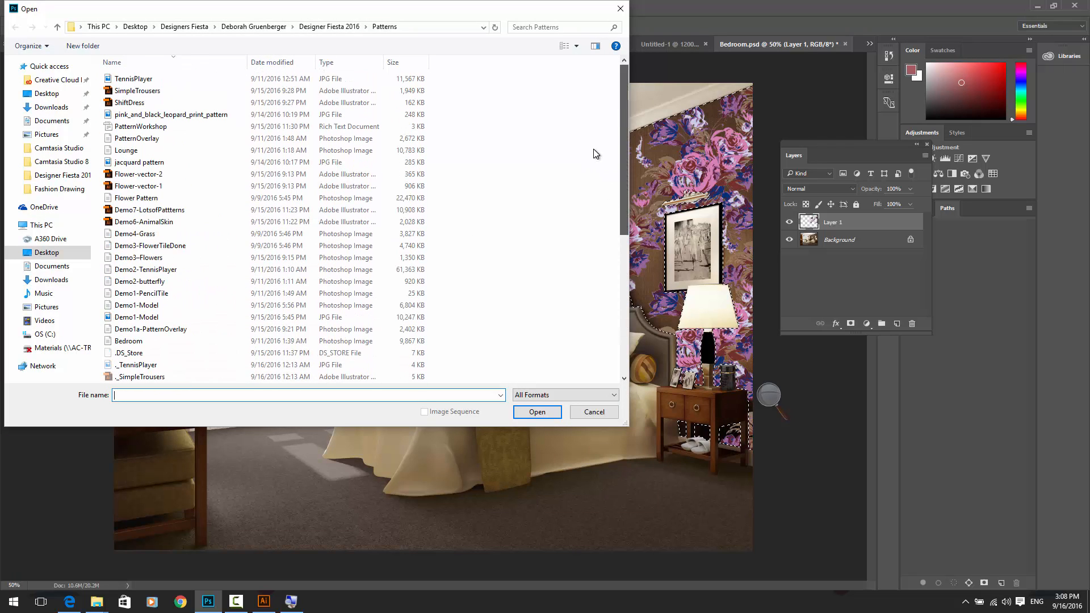
click(146, 174)
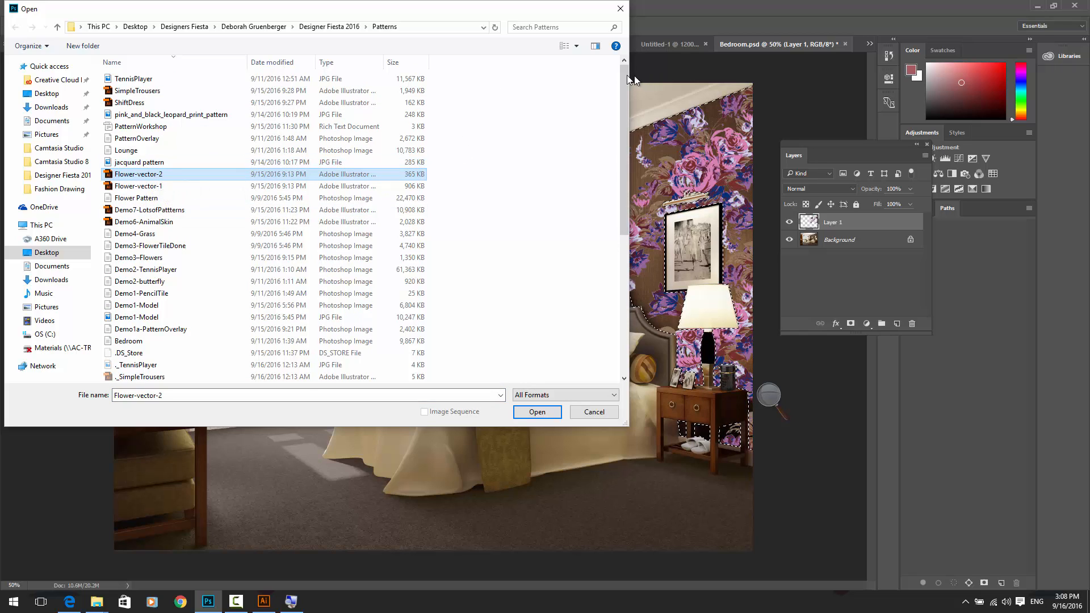
drag(627, 75, 626, 215)
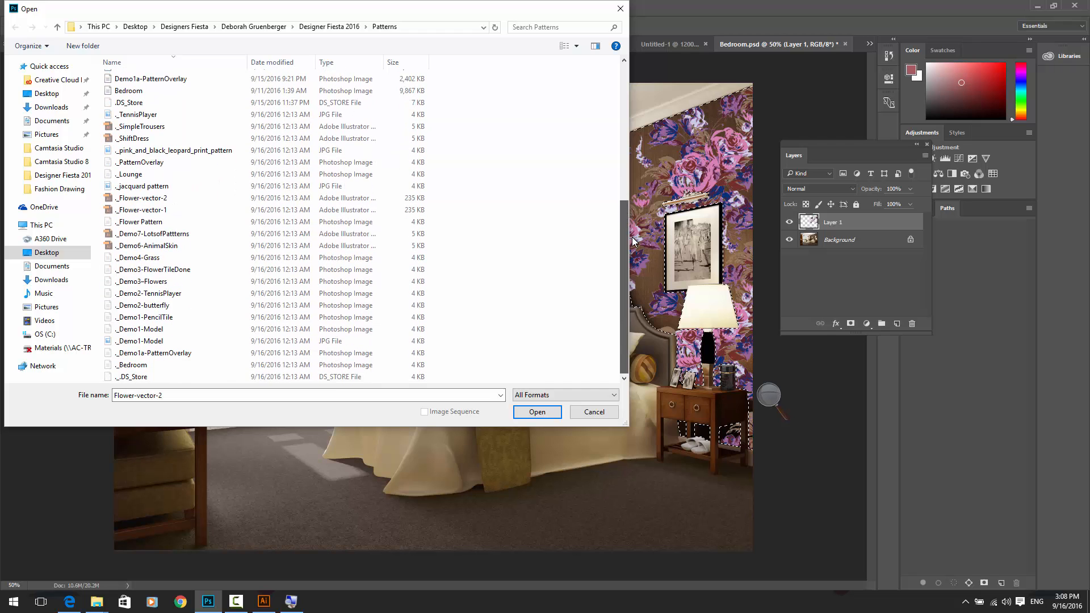
scroll(628, 162, up, 7)
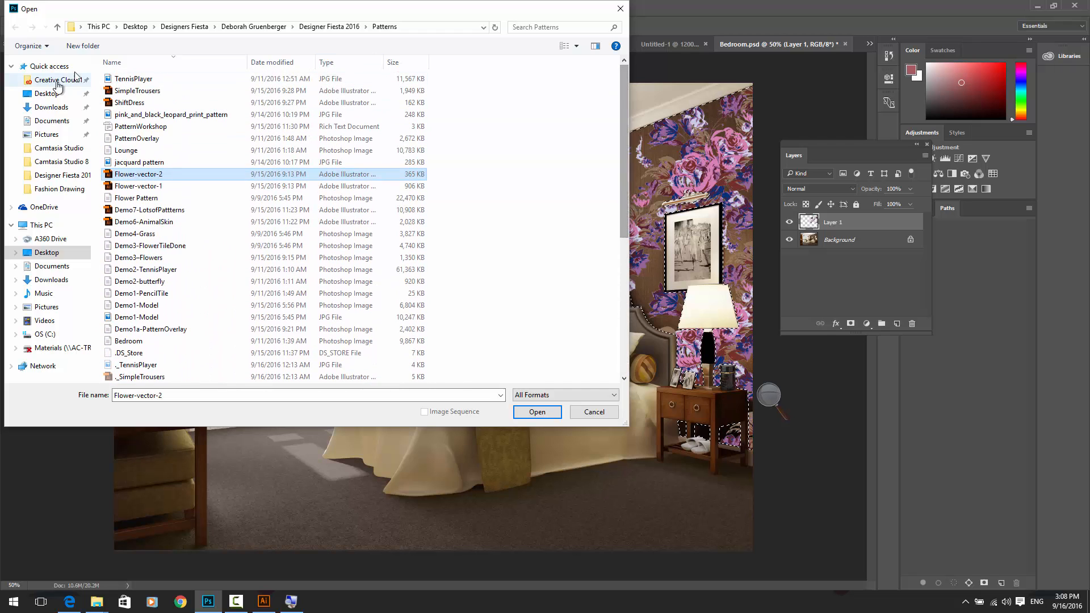
click(159, 63)
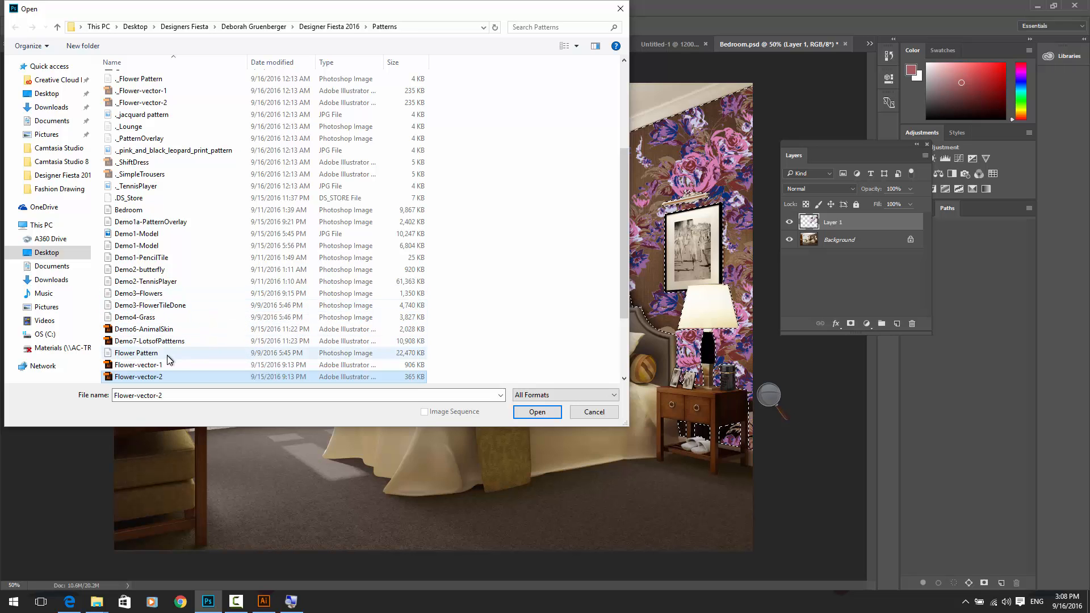
scroll(173, 355, down, 3)
scroll(182, 350, up, 3)
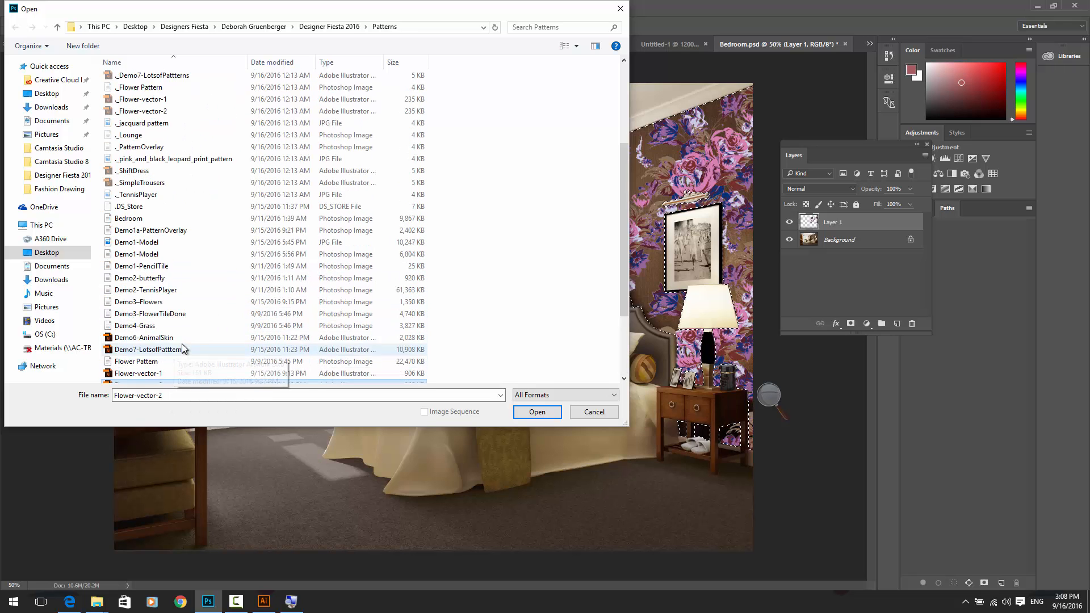
scroll(184, 343, up, 4)
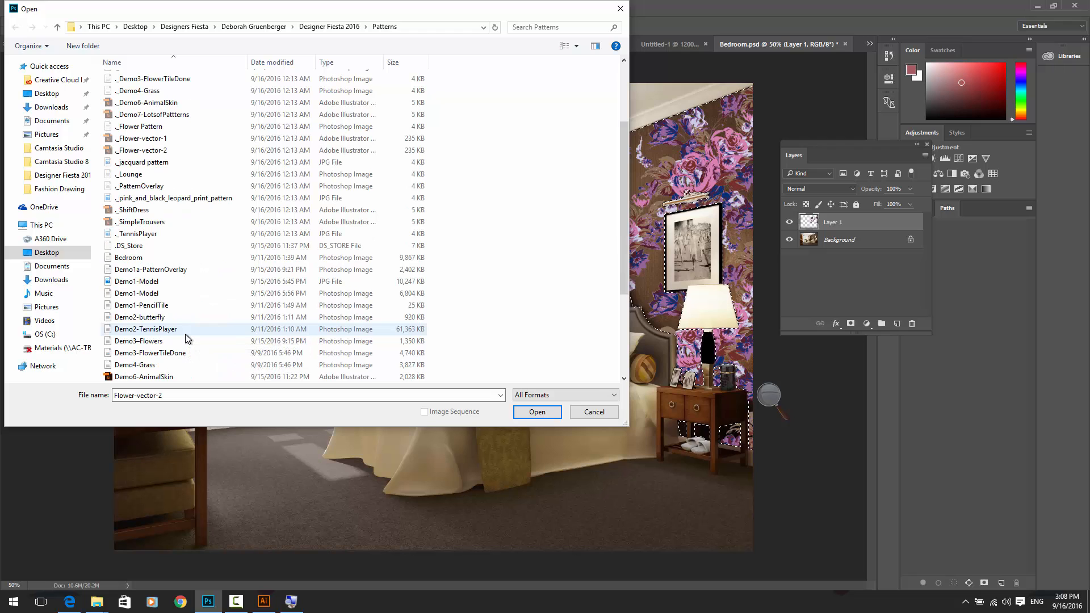
scroll(186, 334, down, 1)
double_click(144, 330)
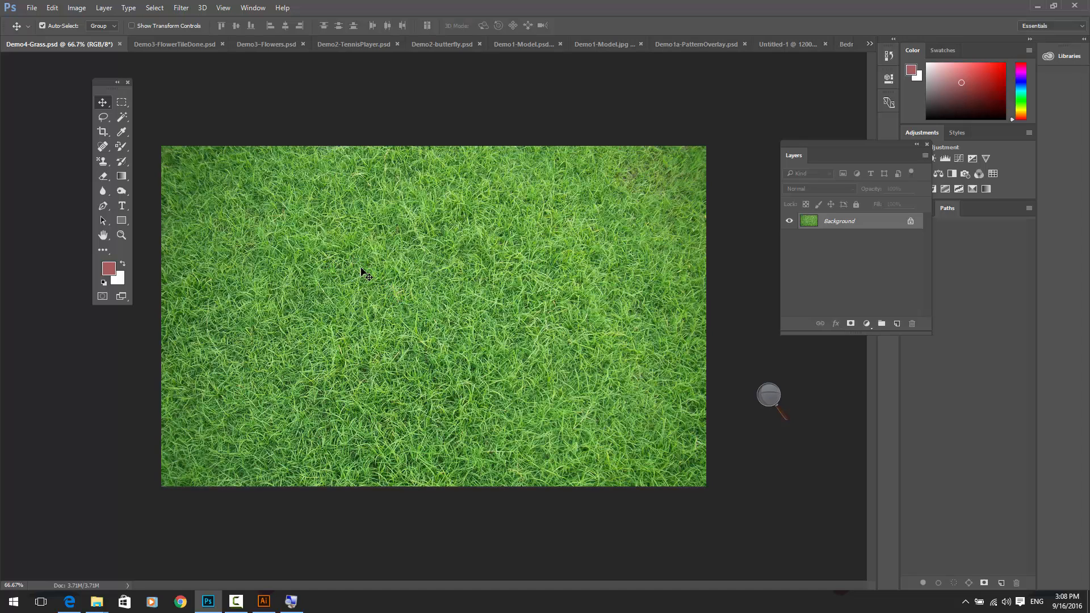
Define the whole grass image as a pattern named Demo4-Grass.psd
click(52, 8)
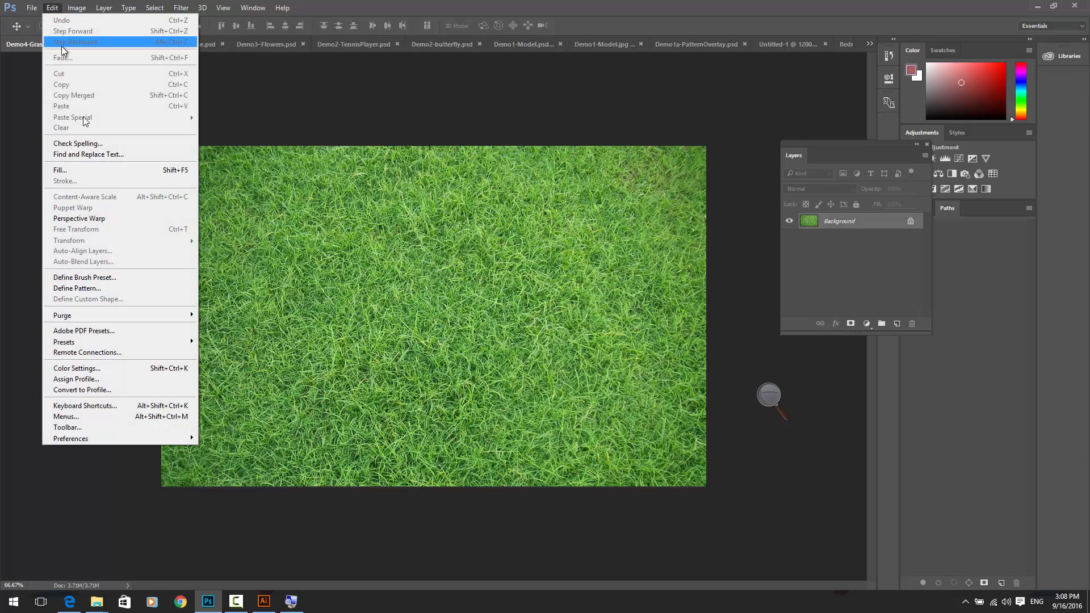
click(110, 288)
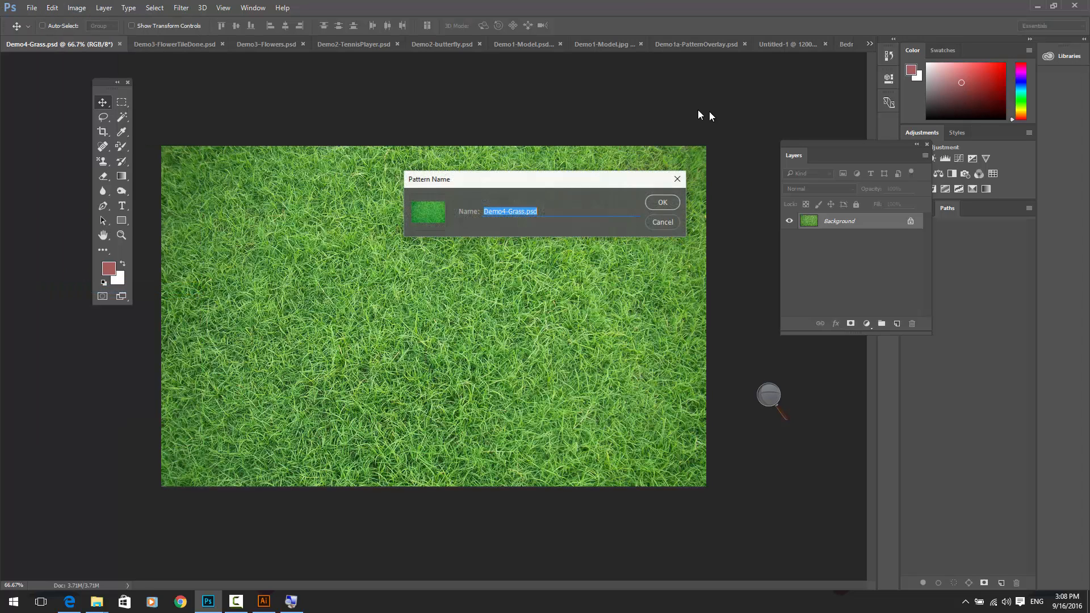
click(661, 204)
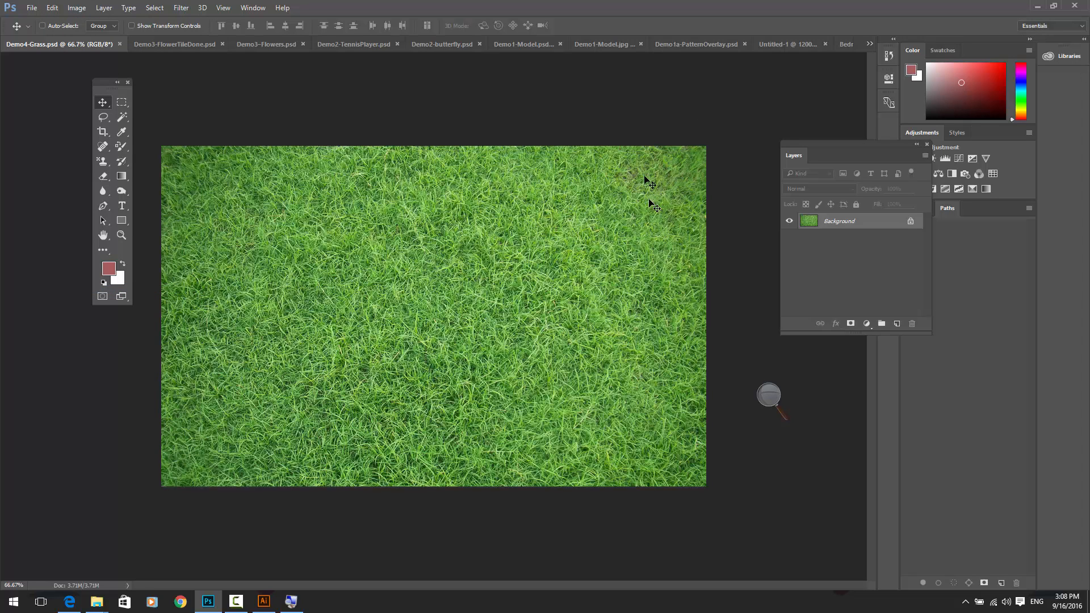
In Demo1a-PatternOverlay.psd, change Layer 0's Pattern Overlay effect to the new grass pattern
click(787, 46)
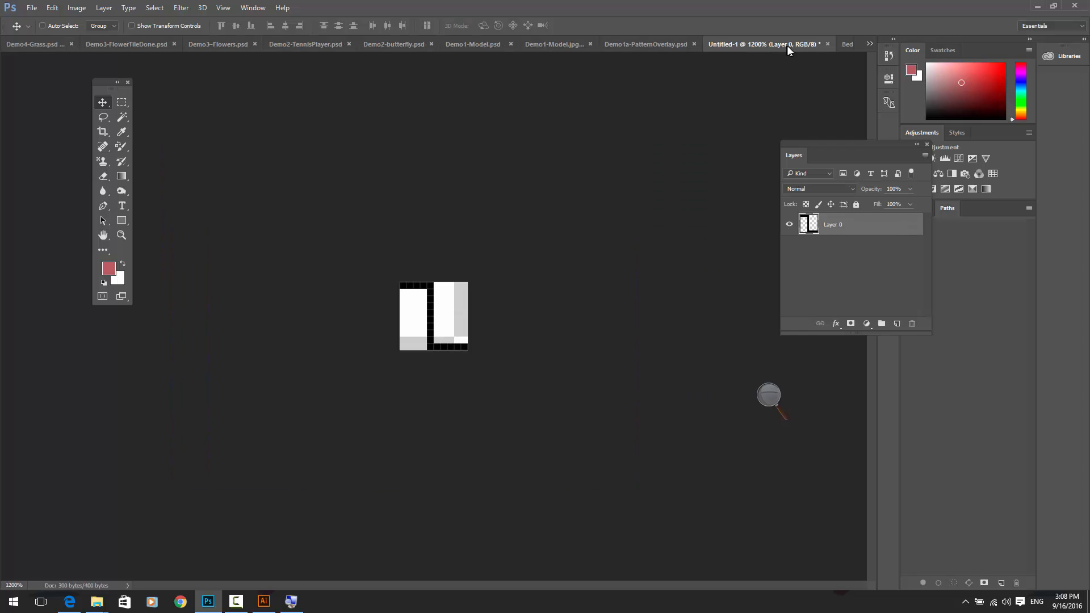
click(848, 44)
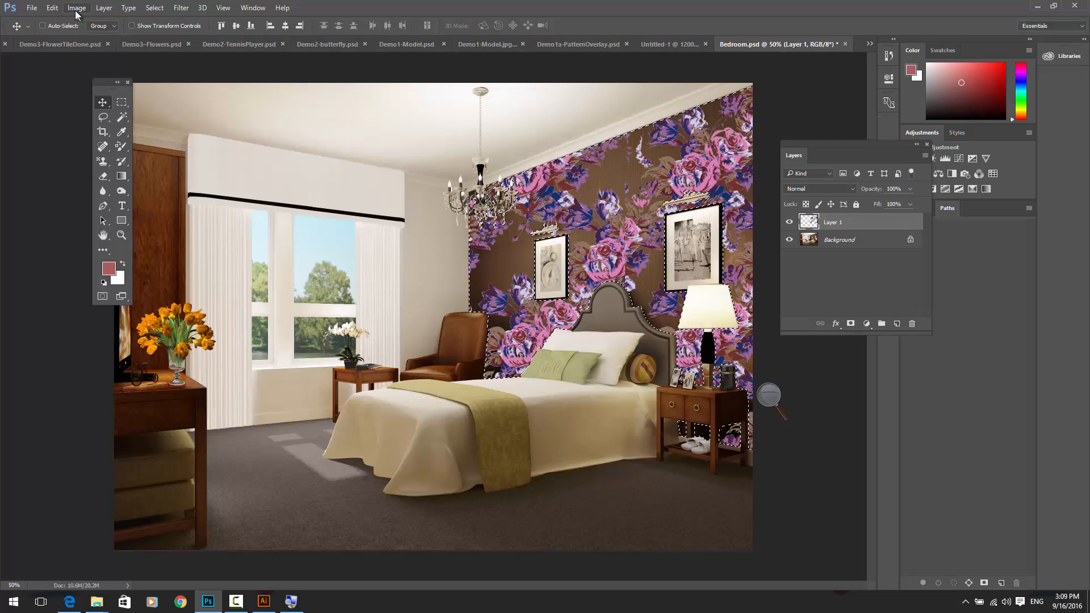
click(253, 7)
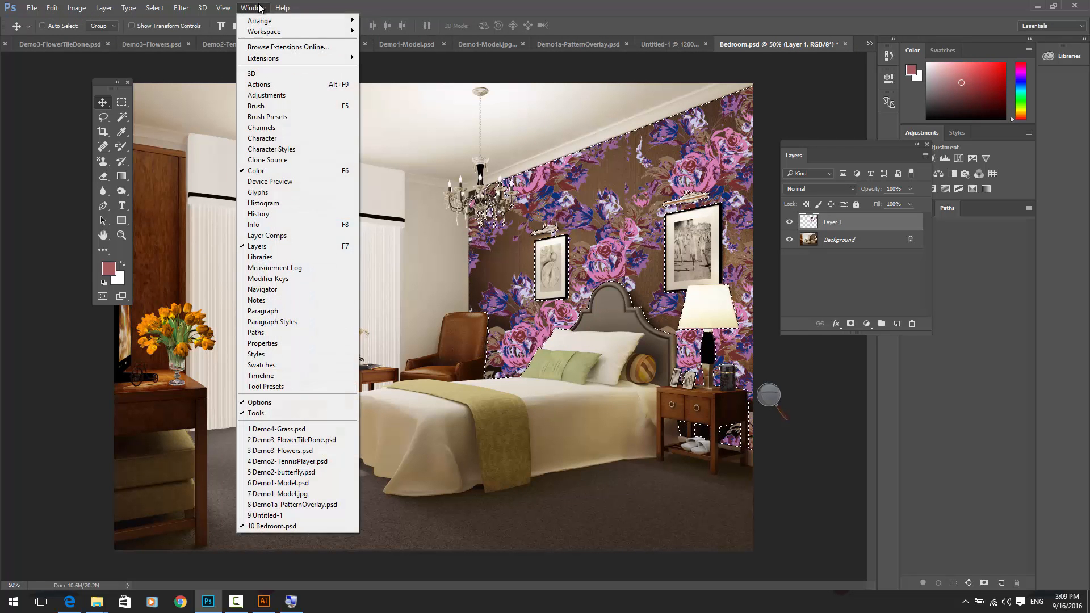
click(271, 505)
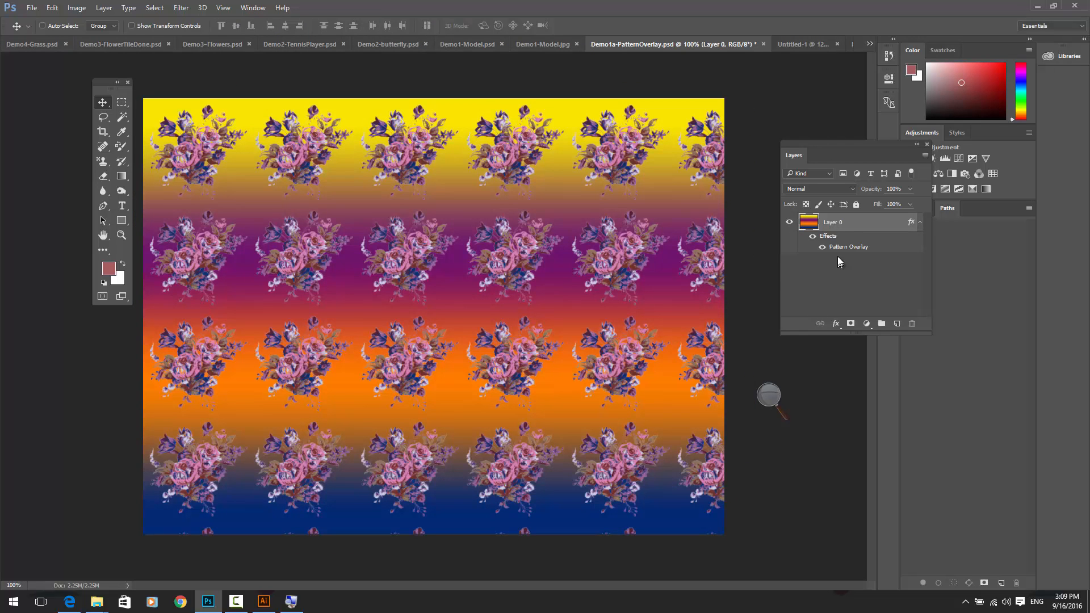
double_click(842, 248)
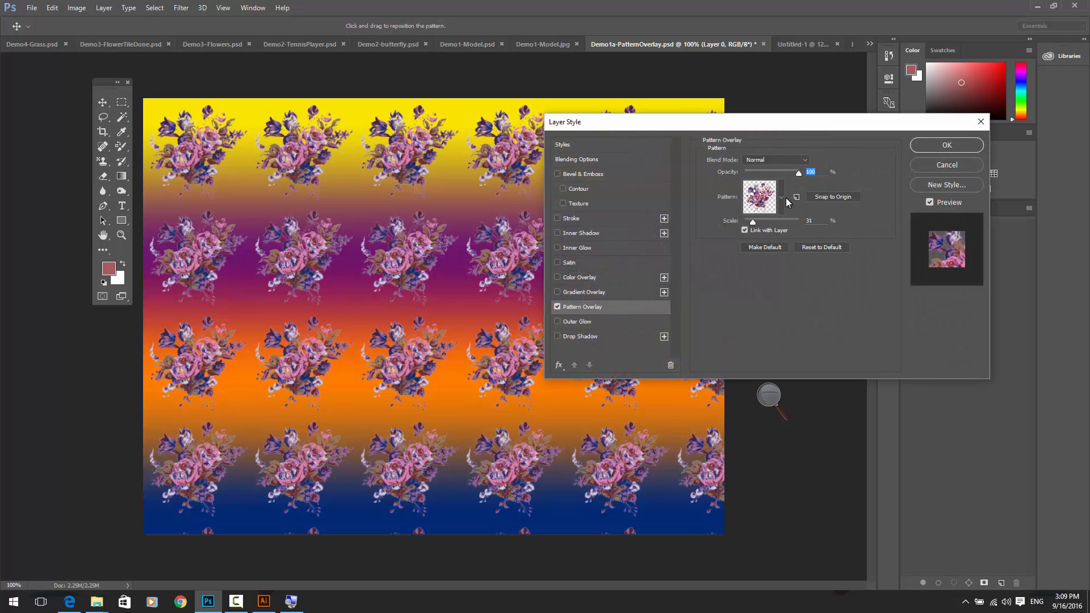
click(781, 198)
click(743, 285)
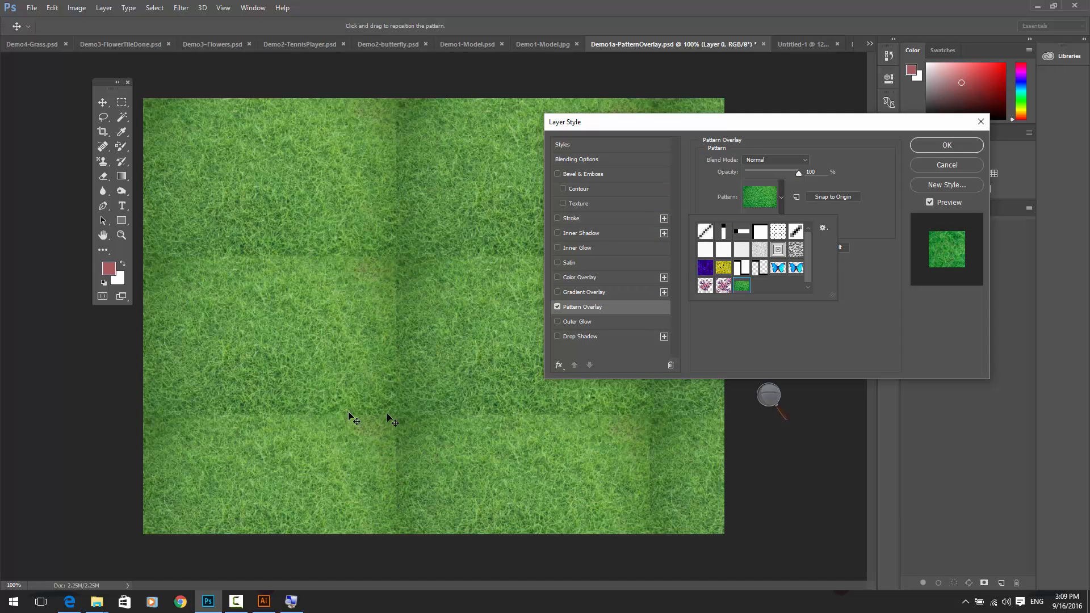
Set the grass pattern overlay's scale to 17% and apply the layer style
click(774, 190)
drag(751, 222, 749, 225)
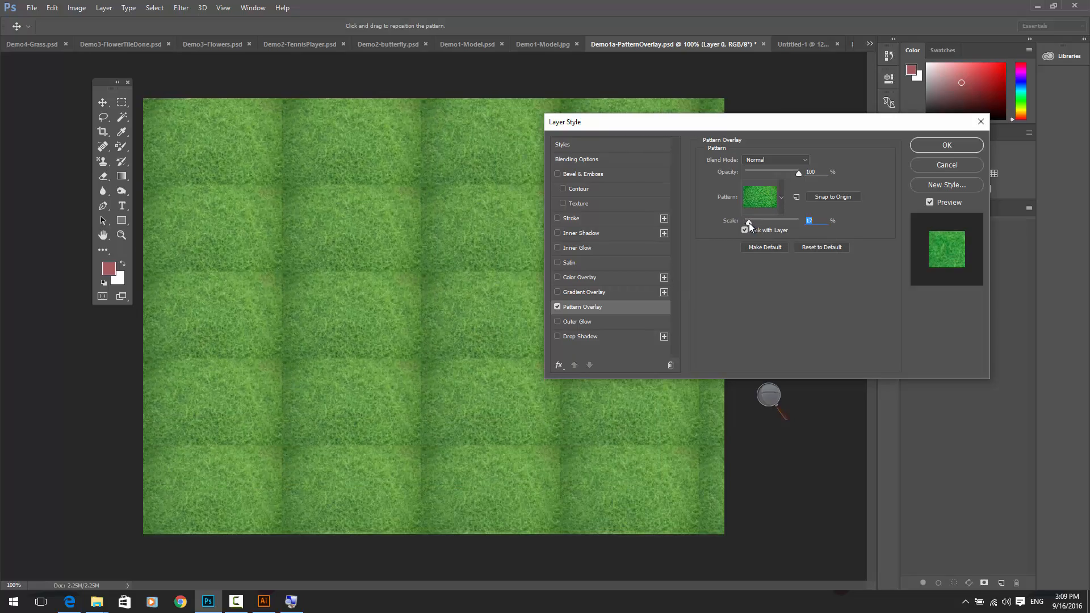
click(938, 144)
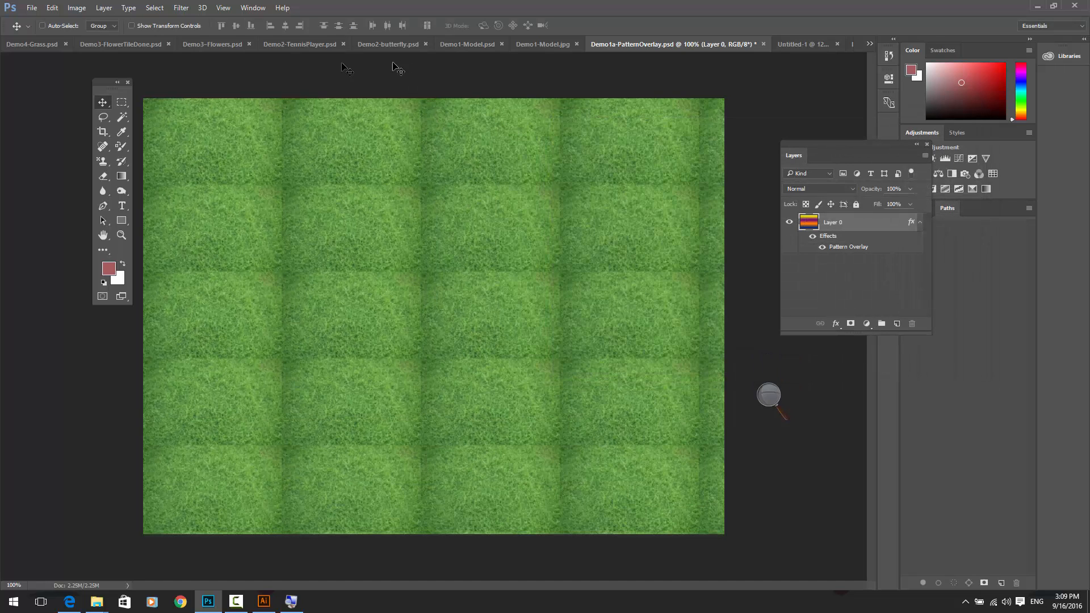
Resize the Demo4-Grass.psd image to 800 pixels wide, keeping its proportions
click(25, 45)
click(77, 7)
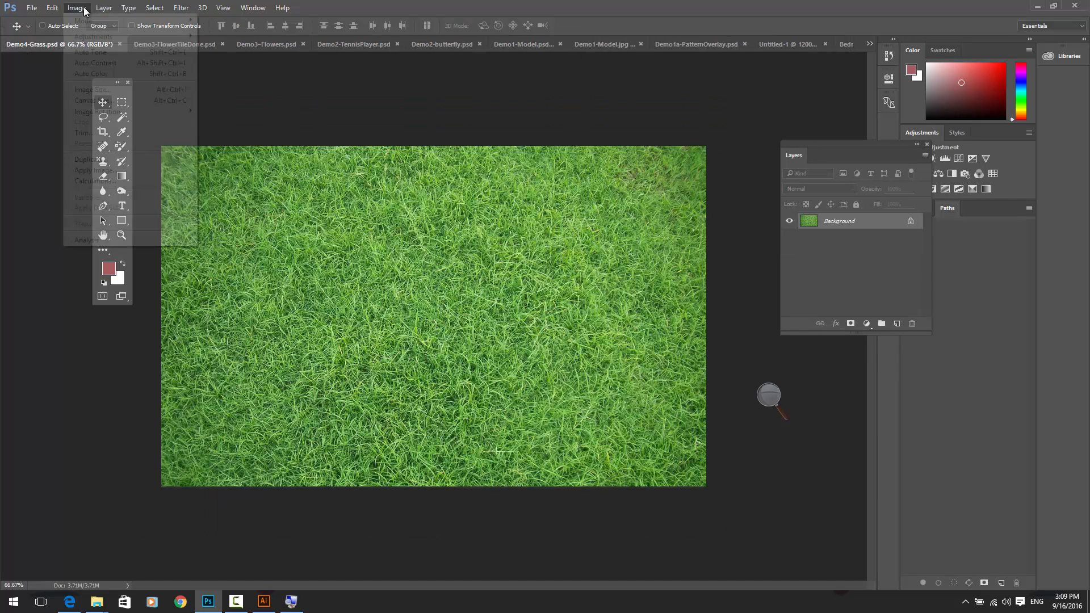
mouse_move(83, 112)
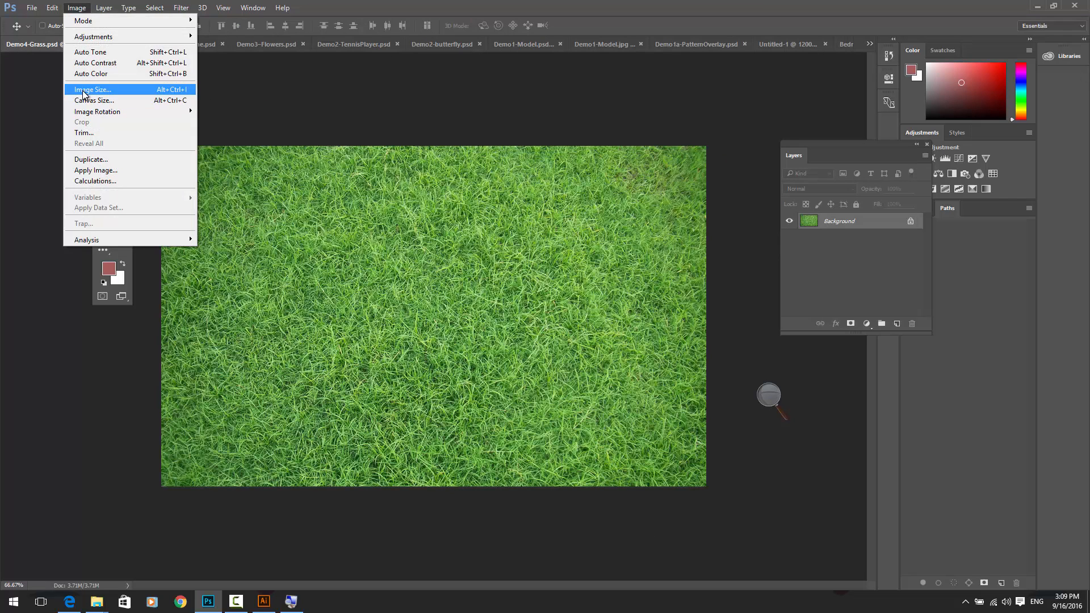
click(83, 90)
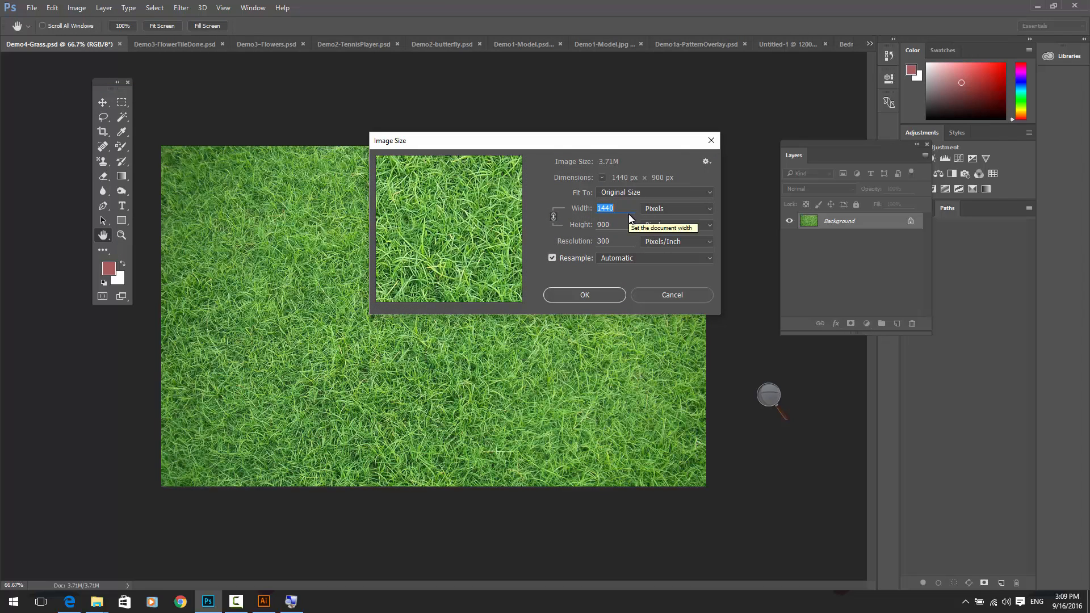
text(800)
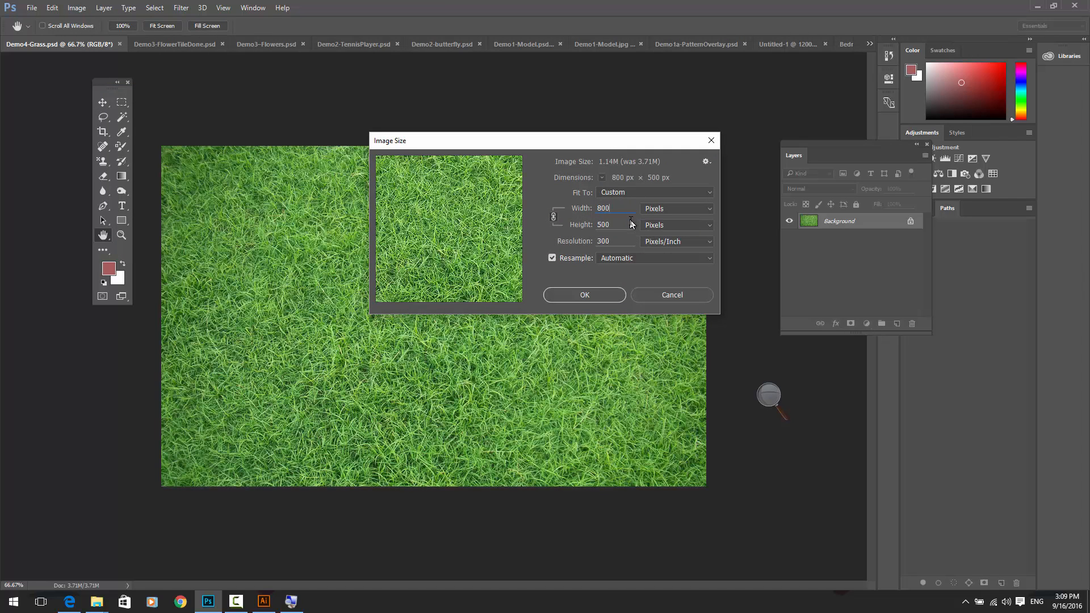
click(607, 294)
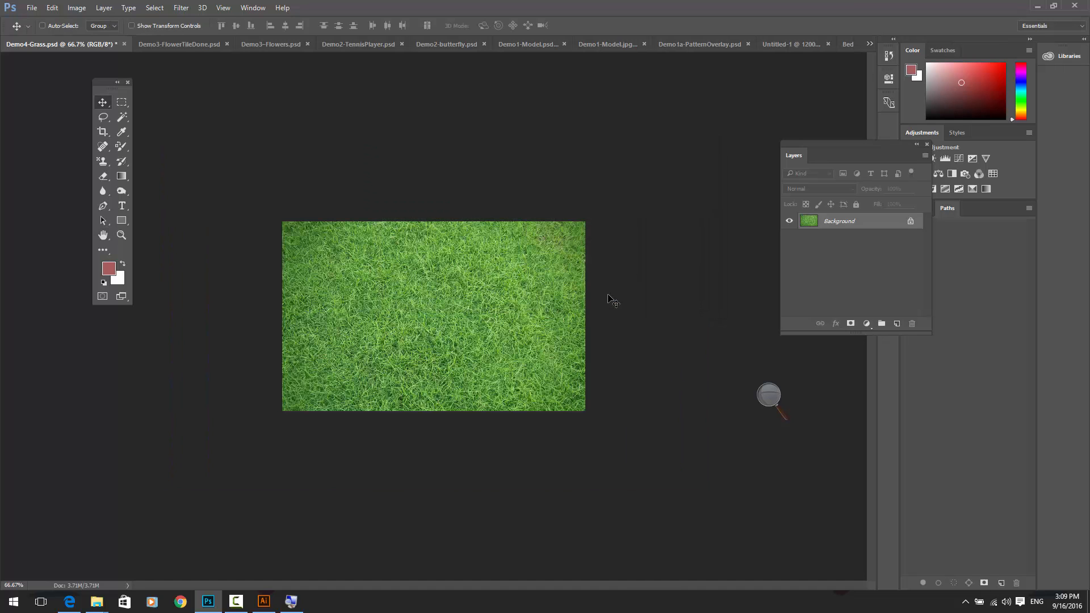
Apply the Offset filter to the grass image with 400 pixels right, 250 pixels down and Wrap Around
click(186, 7)
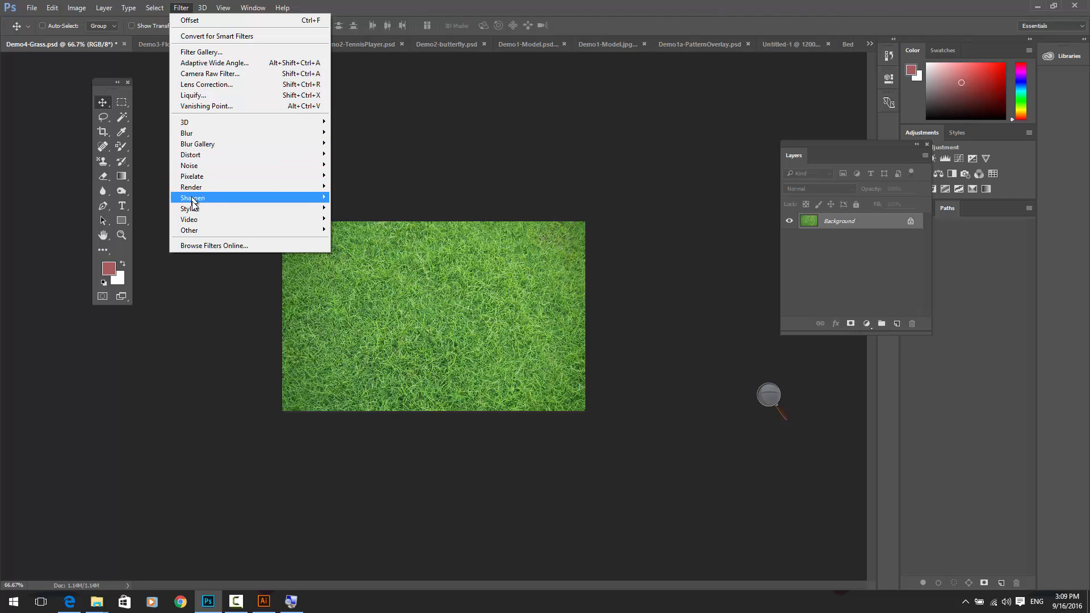
mouse_move(301, 233)
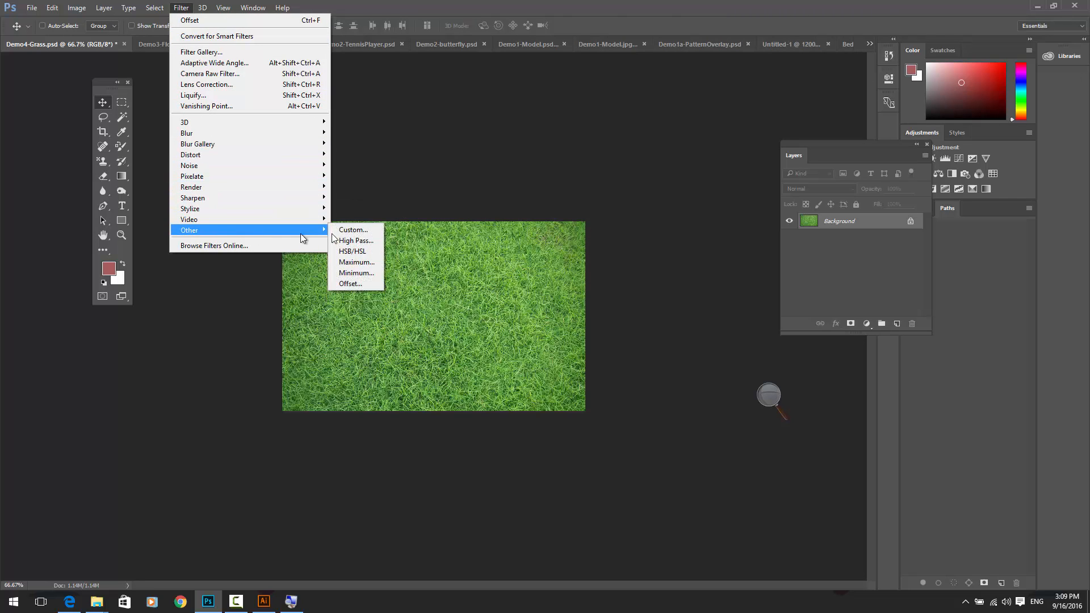
click(350, 284)
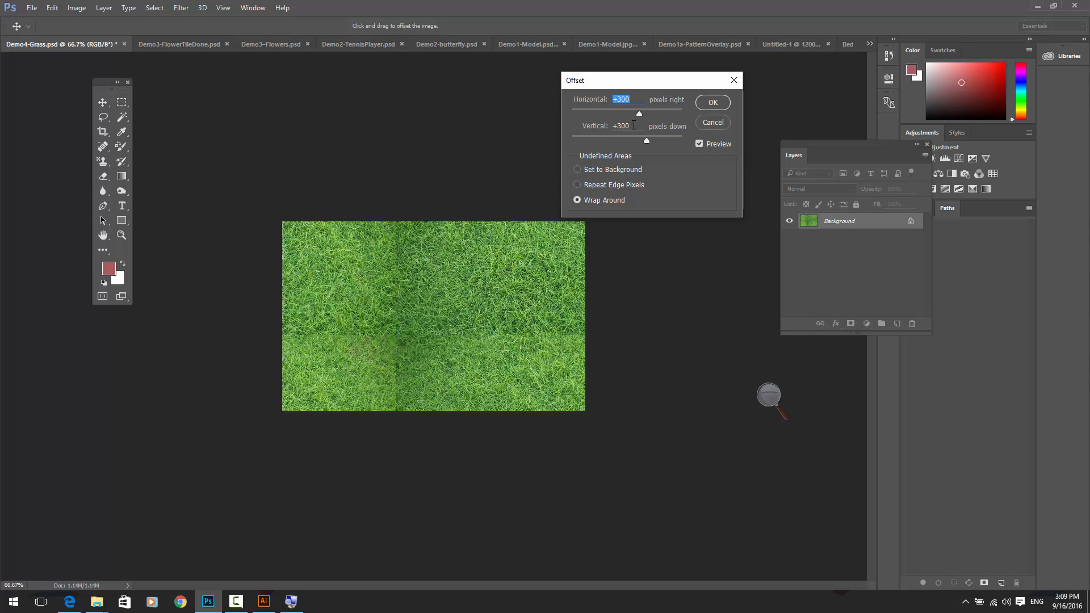
text(400)
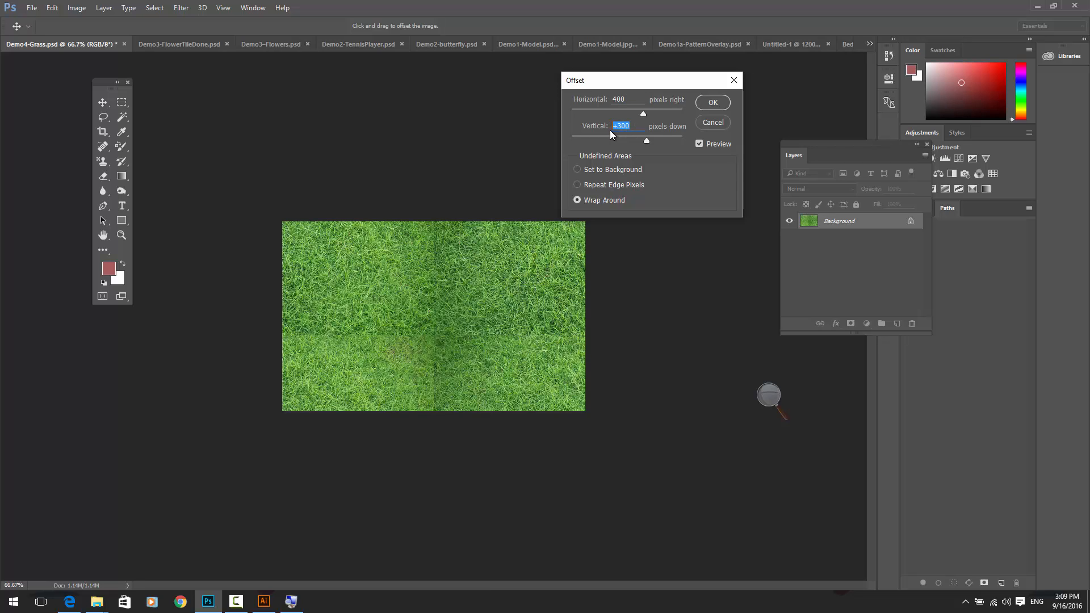
text(25)
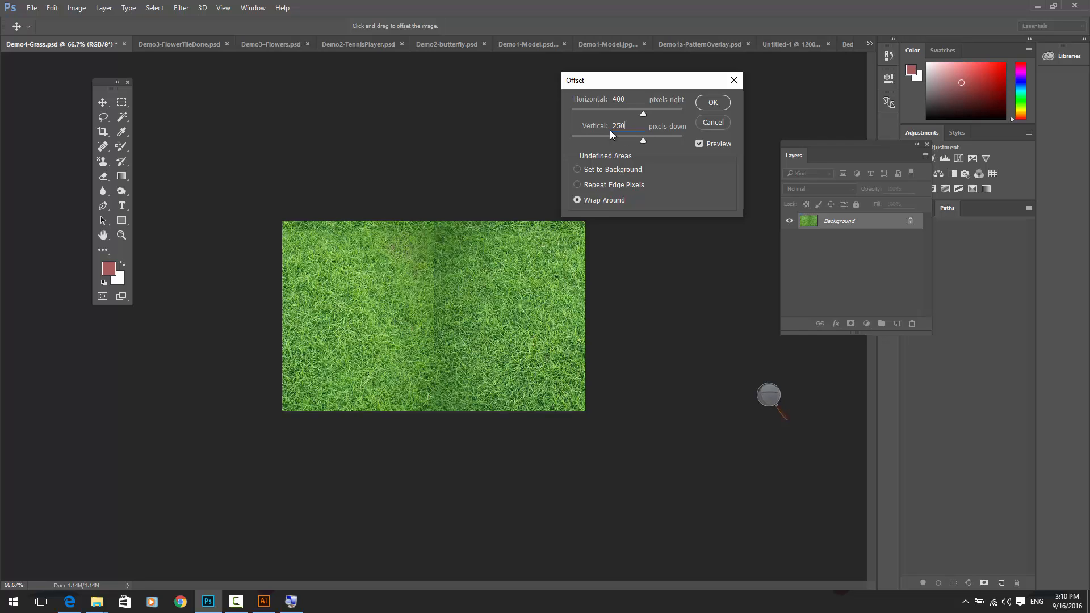
text(0)
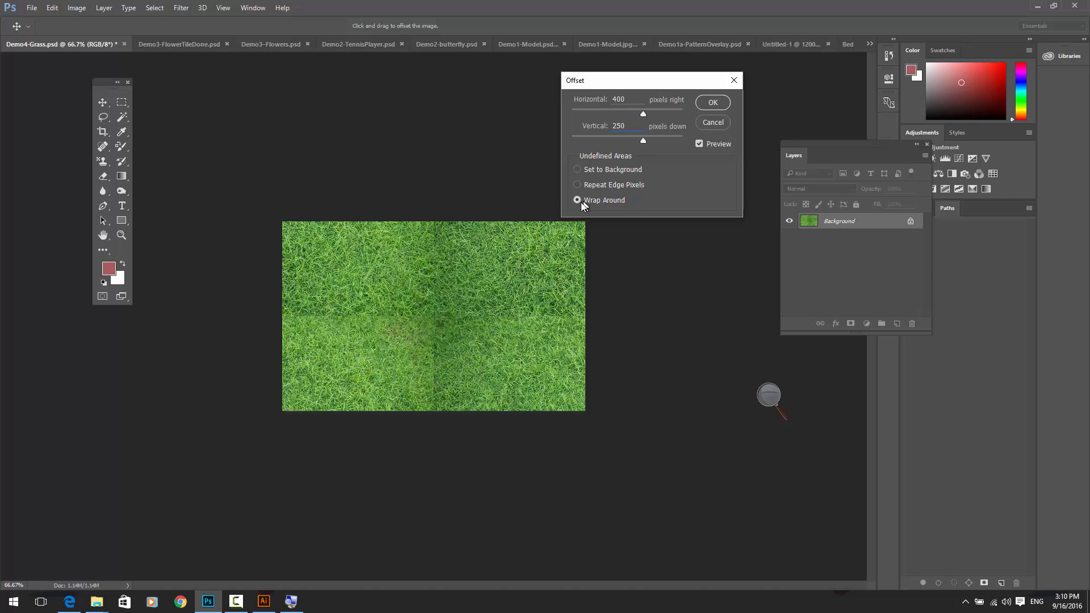
click(715, 104)
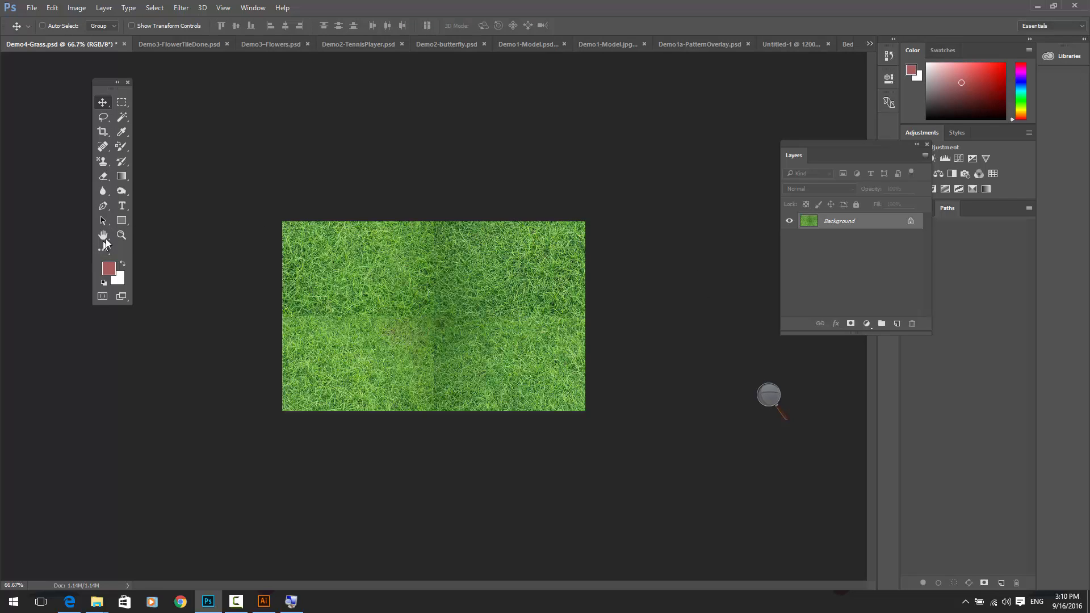
Clone clean grass over the central seams with an enlarged Clone Stamp brush, covering the area where they cross and the lower vertical seam
click(122, 237)
click(444, 339)
click(427, 314)
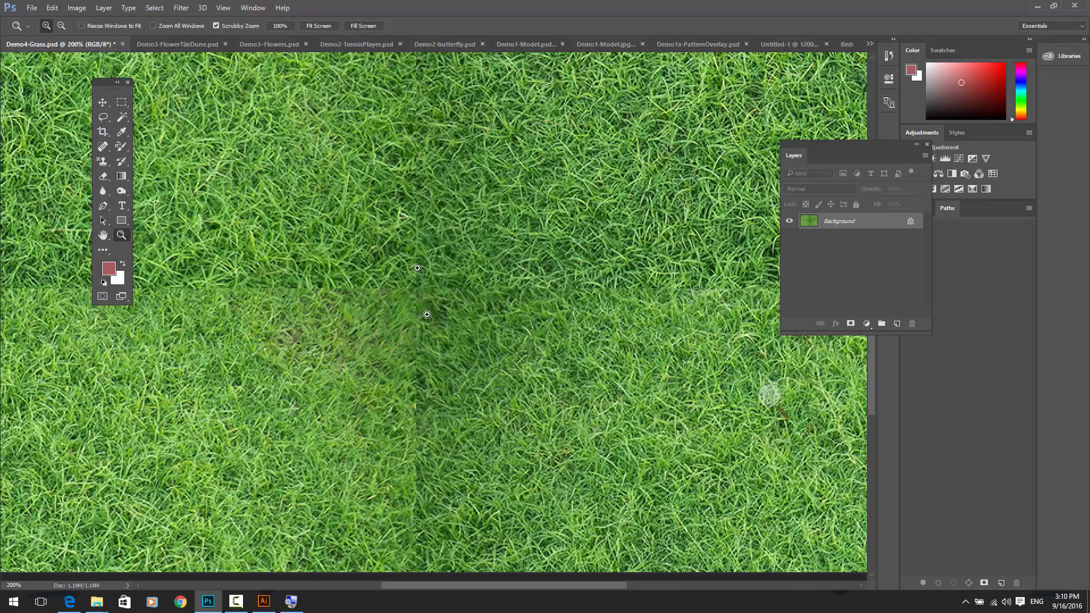
click(102, 162)
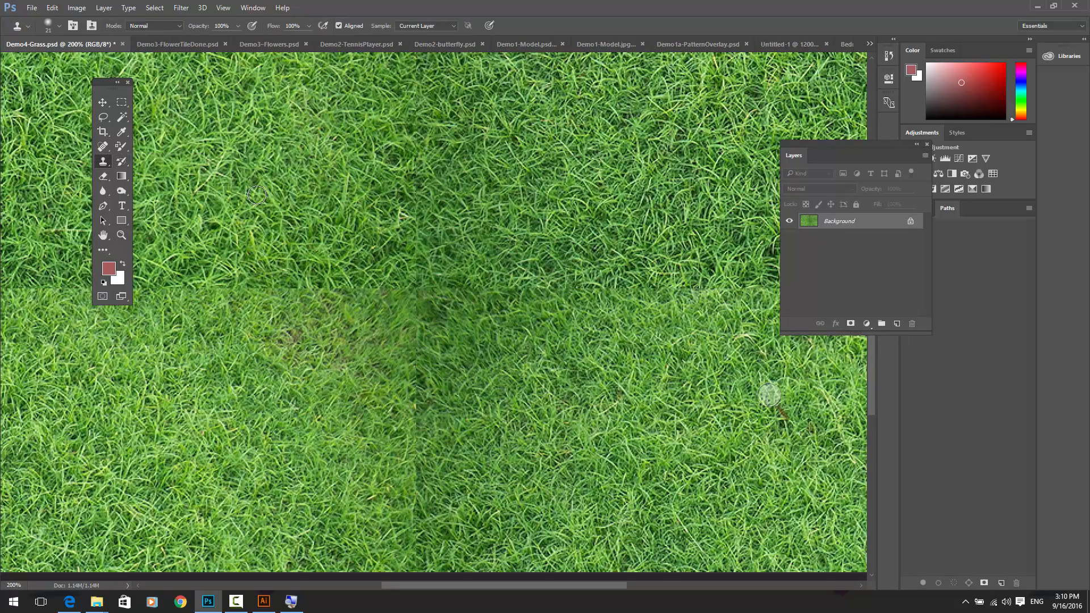
key(bracketright)
key(bracketright)
key(bracketright)
key(bracketright)
key(bracketright)
key(bracketright)
alt+click(281, 174)
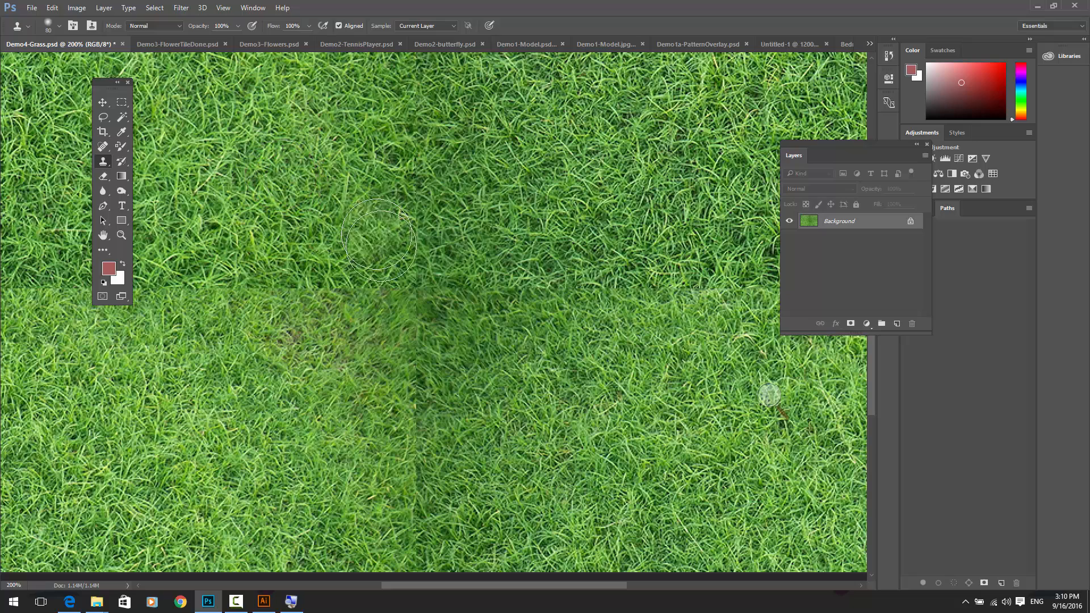
mouse_move(402, 253)
mouse_down()
mouse_move(412, 396)
mouse_move(458, 304)
mouse_move(467, 317)
mouse_move(451, 352)
mouse_move(525, 315)
mouse_move(543, 288)
mouse_move(652, 279)
mouse_up()
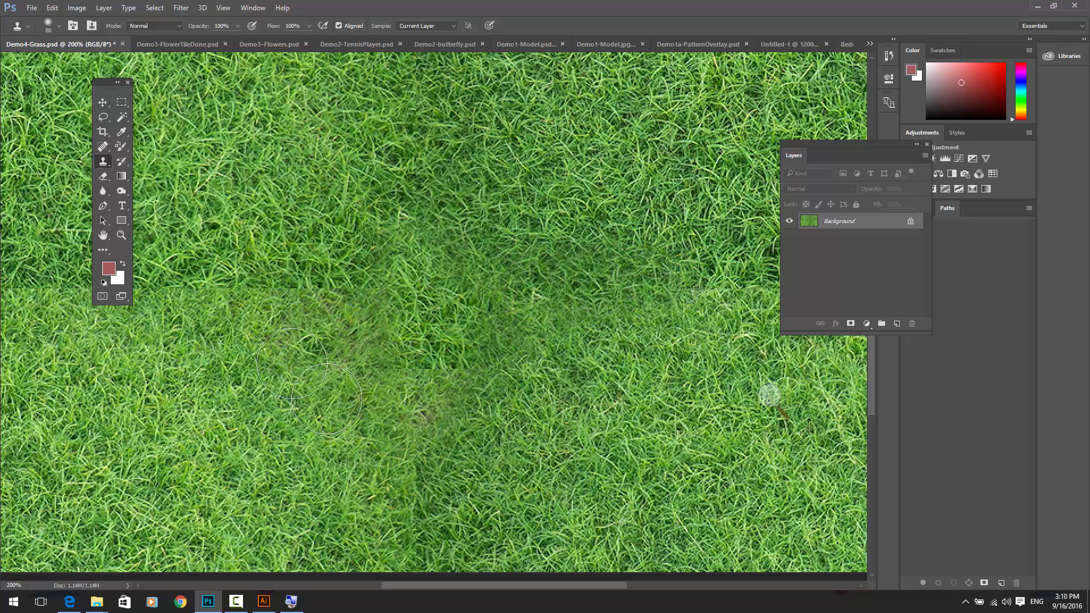
mouse_move(414, 428)
mouse_down()
mouse_move(401, 476)
mouse_move(406, 454)
mouse_up()
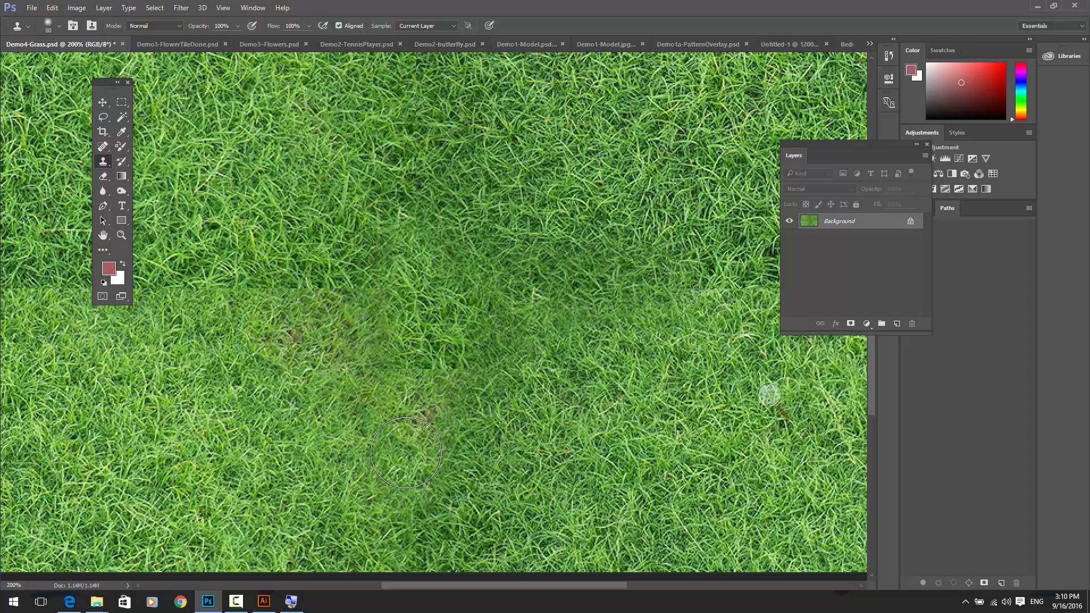
key(ctrl+0)
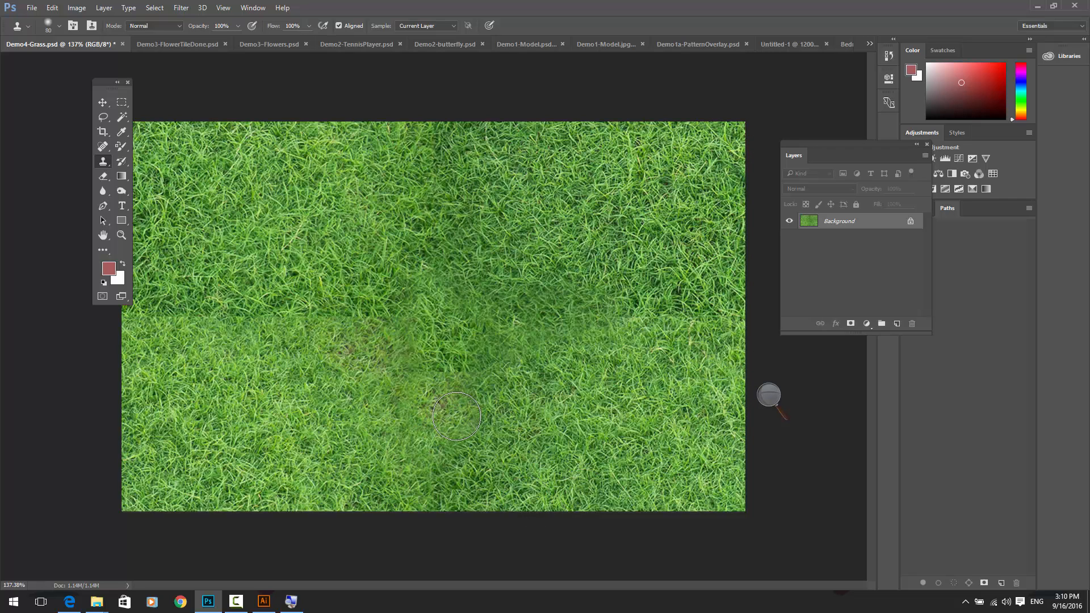
click(172, 8)
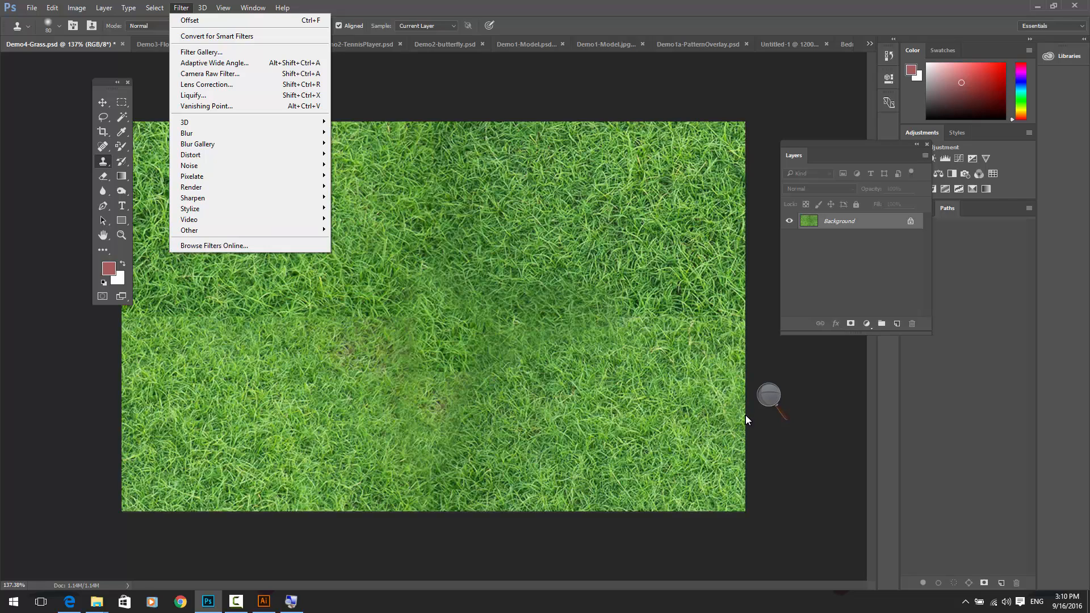
click(590, 45)
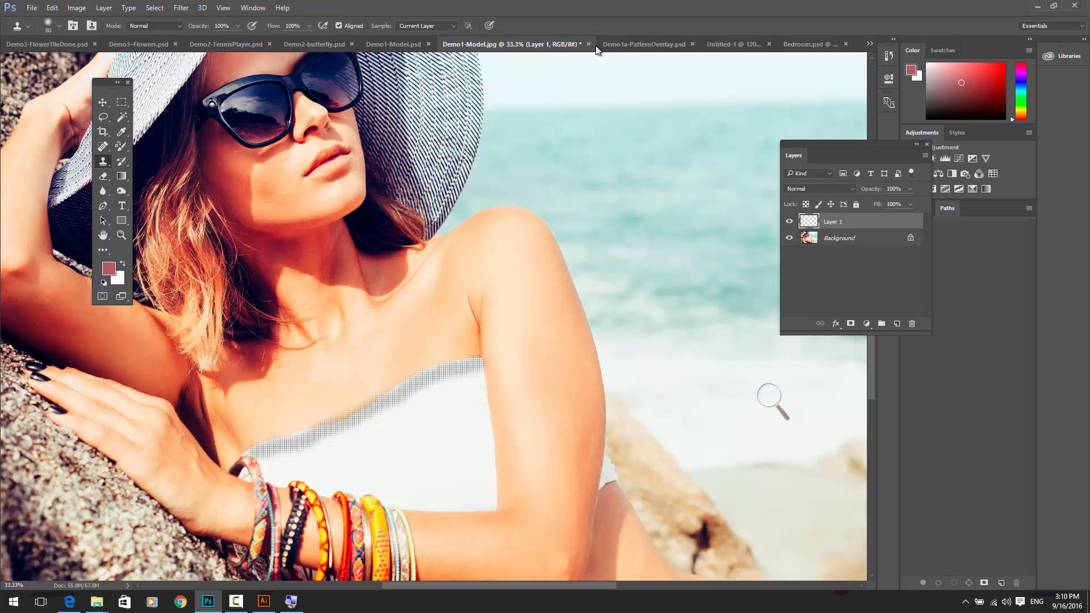
click(594, 46)
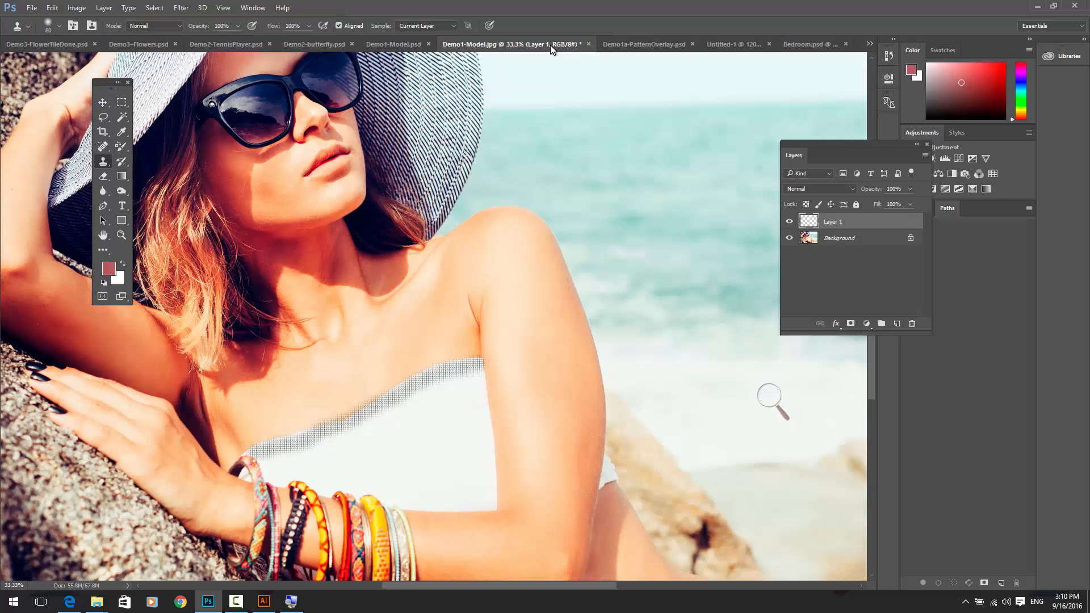
click(393, 43)
click(334, 43)
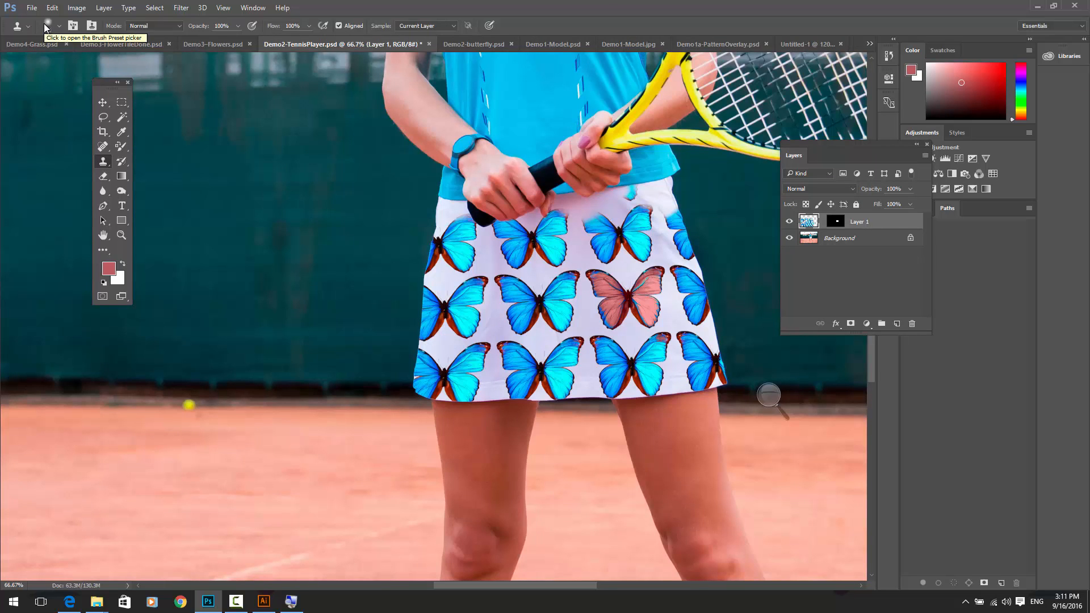
Switch to Illustrator, close the file window in front, and create a new A4 landscape document with the Print profile
click(1038, 7)
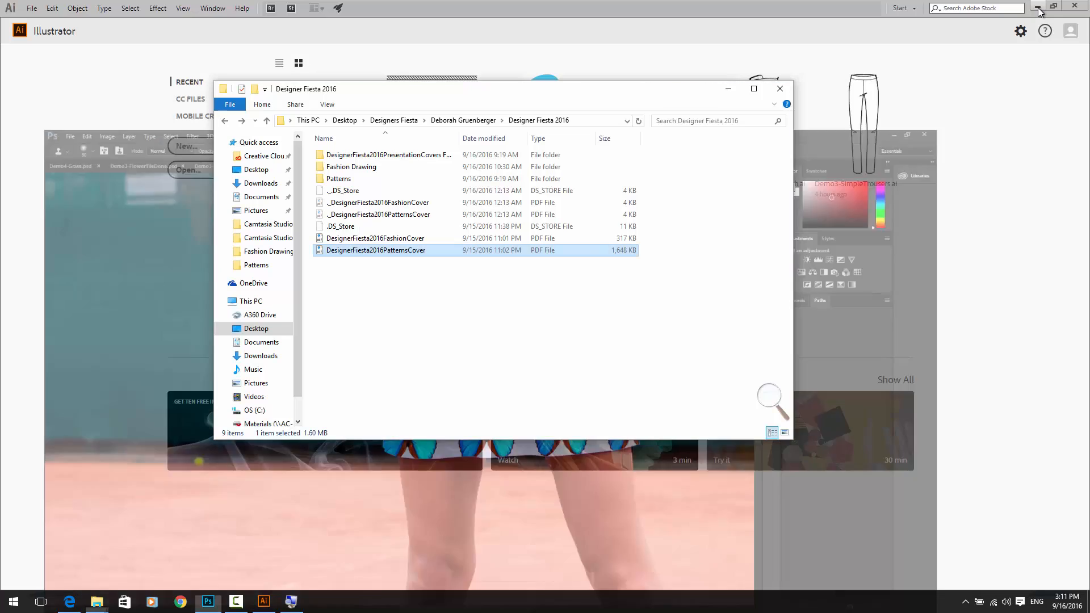
click(778, 90)
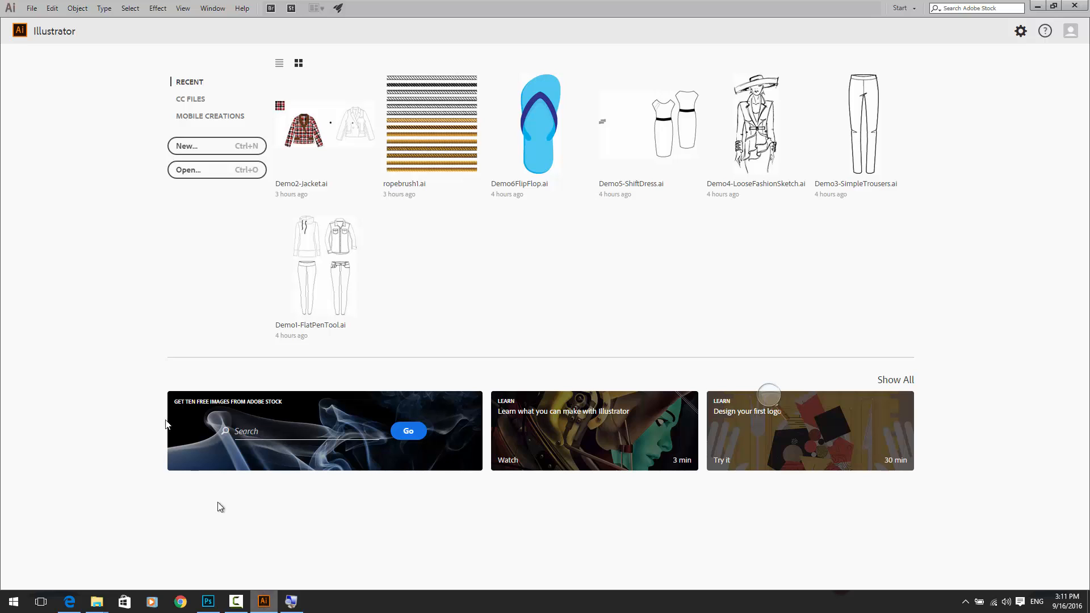
click(199, 147)
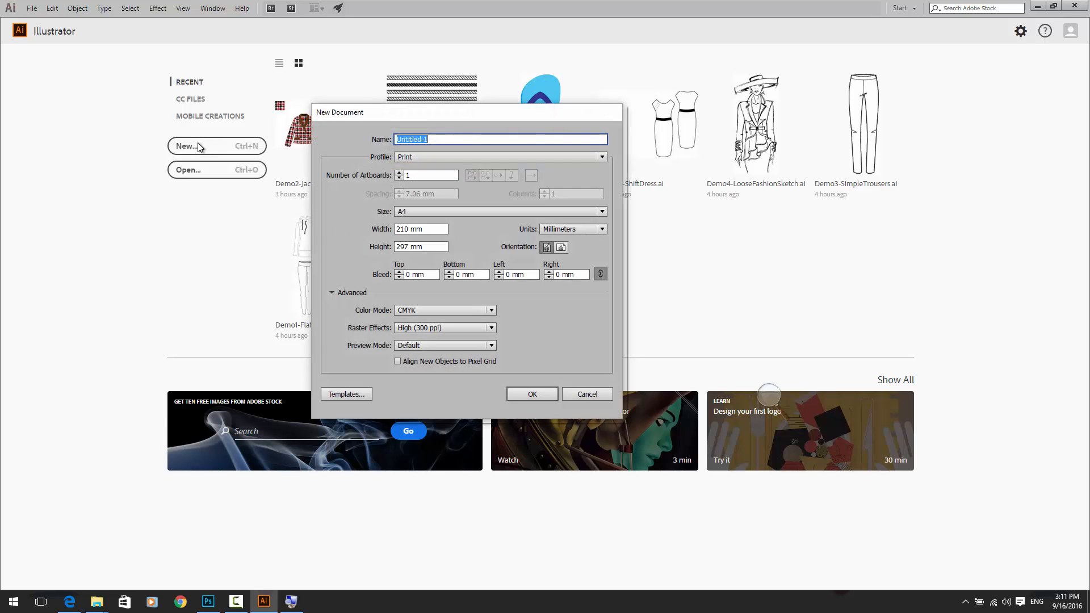
click(561, 247)
click(537, 393)
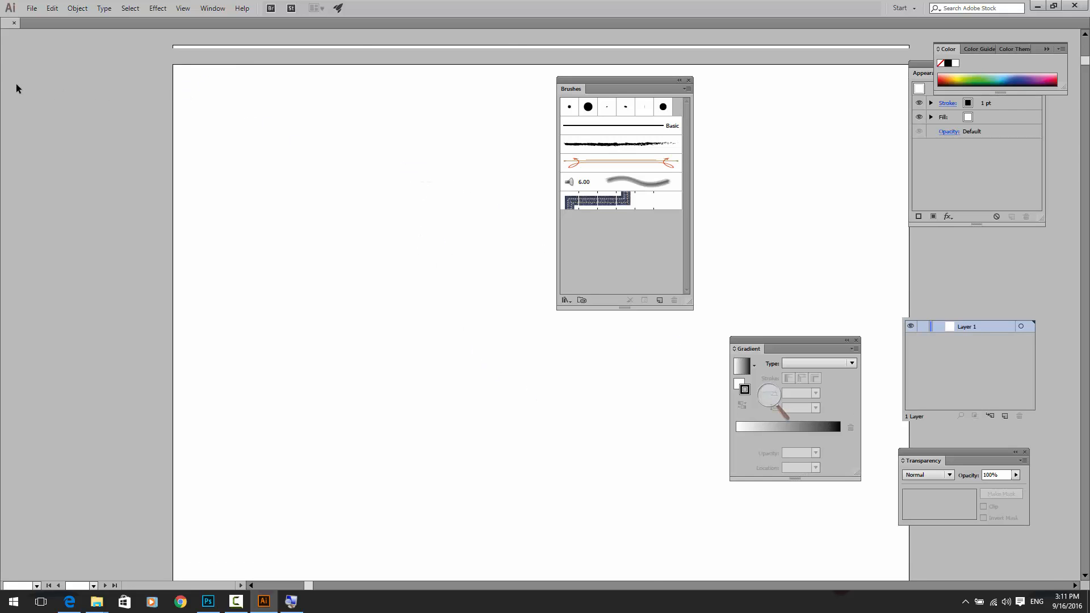
Arrange the floating palettes so that Swatches and Brushes sit side by side over the artboard
drag(641, 80, 778, 77)
click(1031, 269)
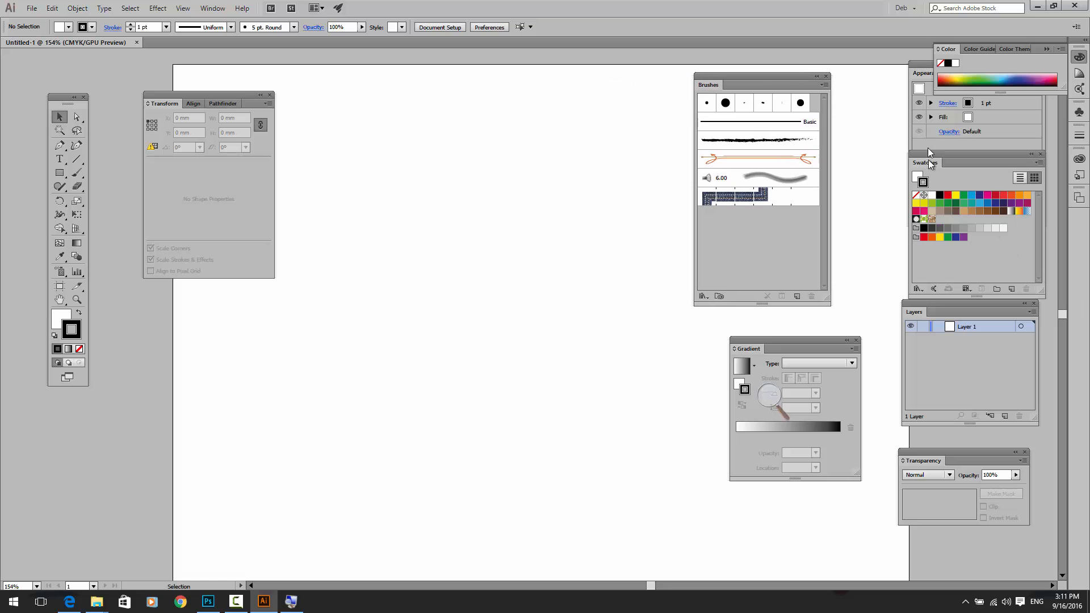
mouse_move(928, 159)
mouse_down()
mouse_move(622, 144)
mouse_move(546, 87)
mouse_up()
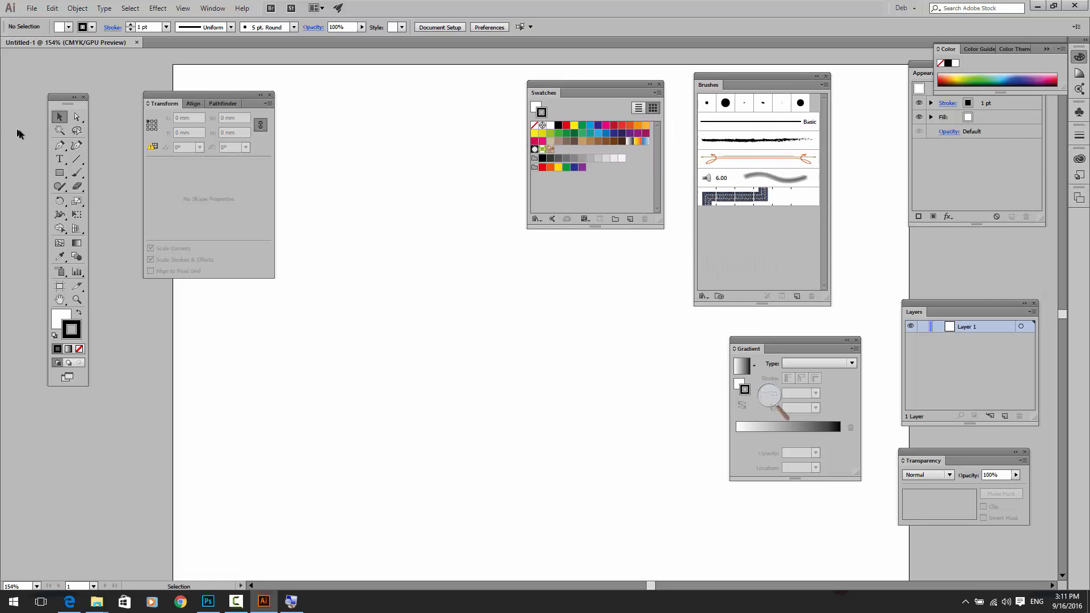
Draw a circle about 15.6 mm in diameter in the artboard's upper area with the Ellipse tool
click(63, 178)
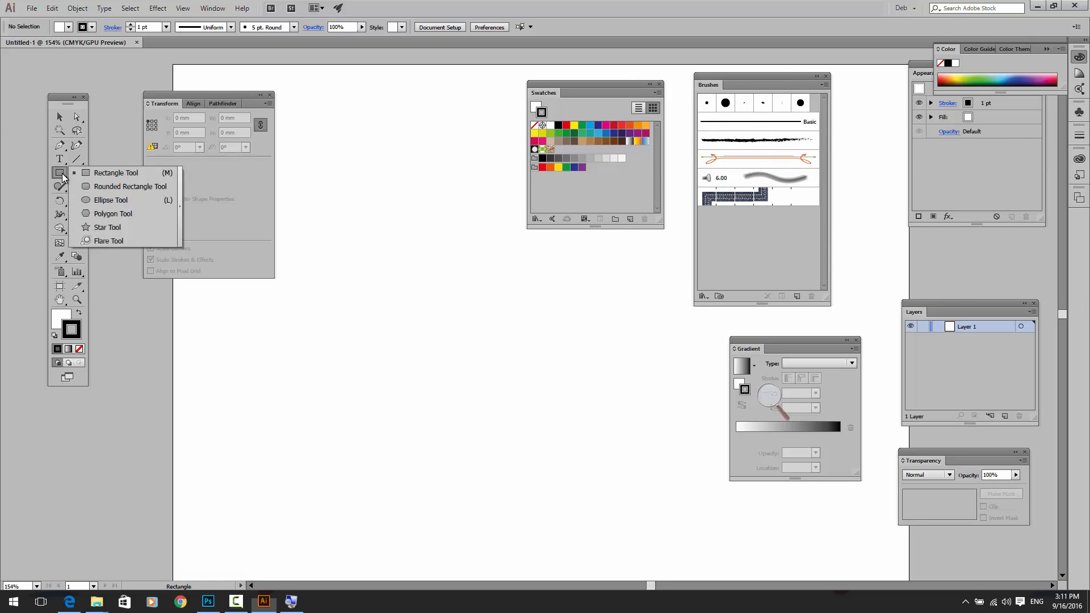
click(87, 200)
drag(345, 199, 385, 237)
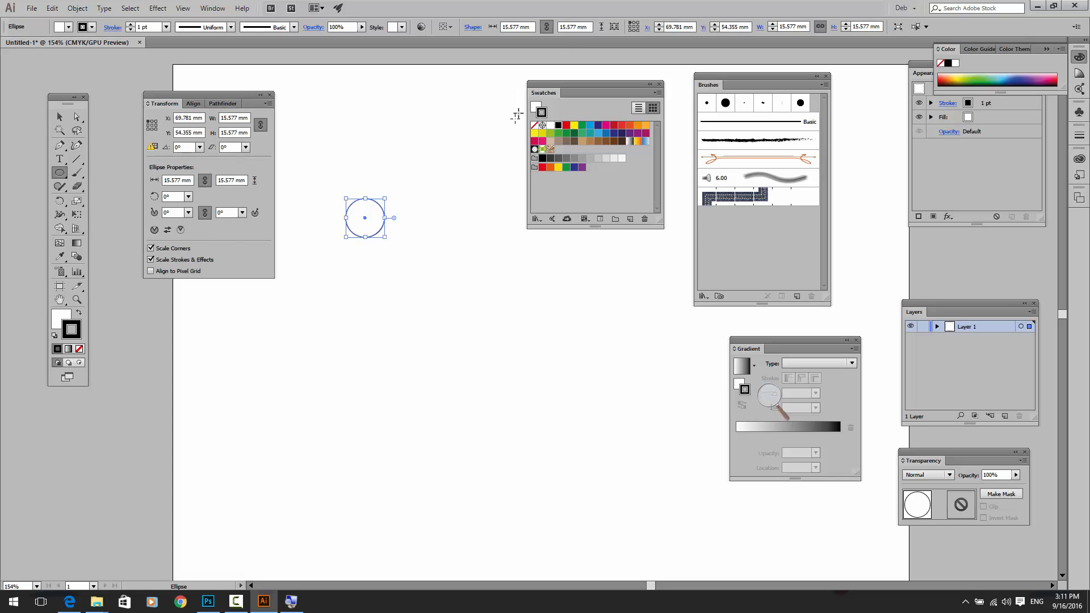
Fill the circle with the magenta-pink swatch and set its stroke to None
click(535, 108)
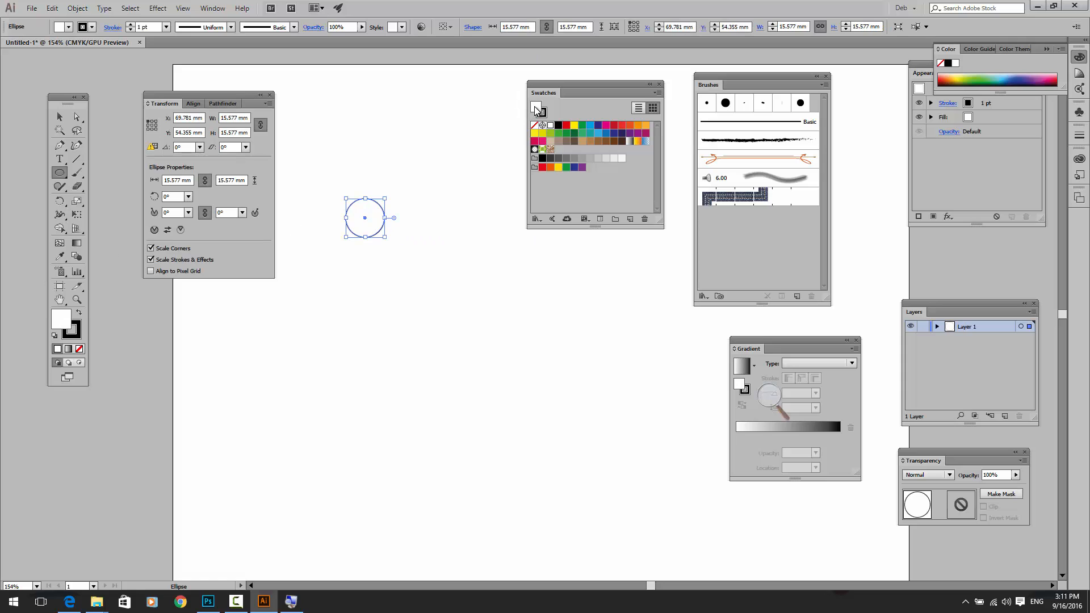
click(542, 141)
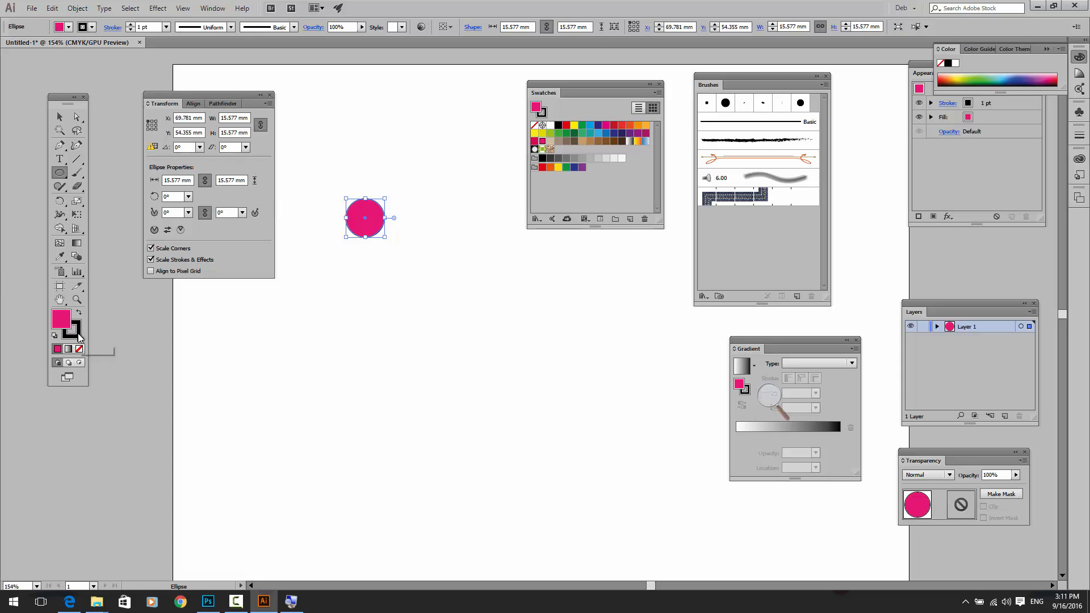
click(79, 337)
click(79, 348)
Add the pink circle to the document's swatches as a pattern swatch
click(60, 116)
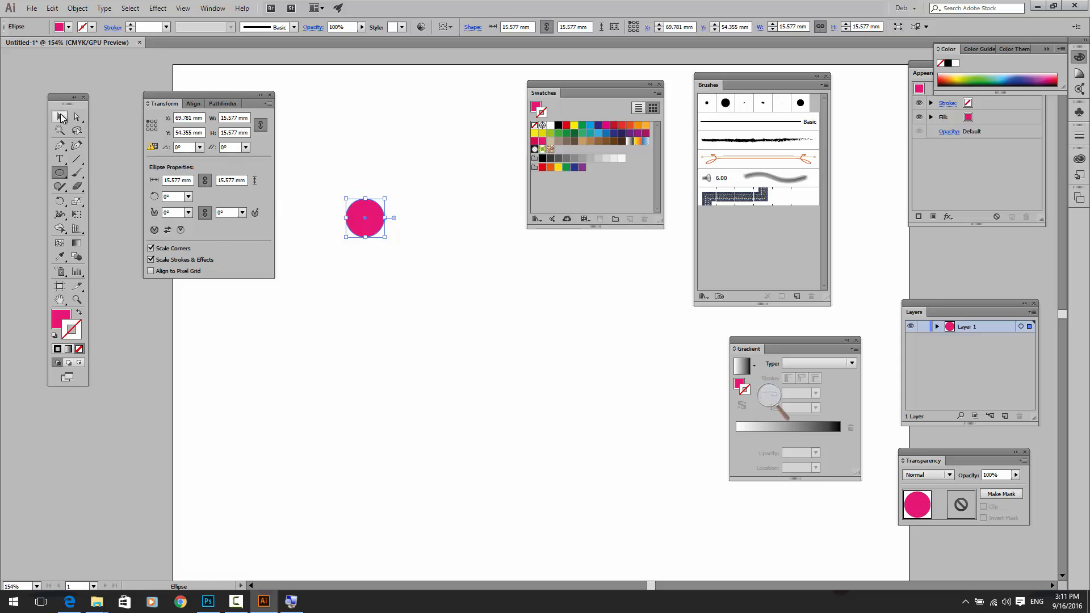
click(331, 309)
click(364, 222)
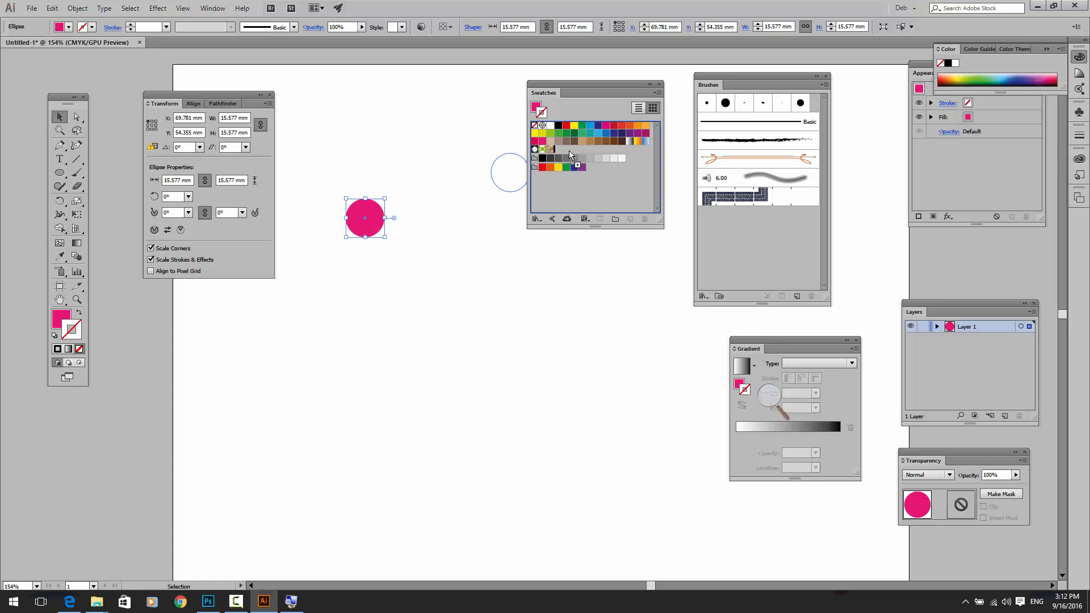
drag(563, 149, 563, 148)
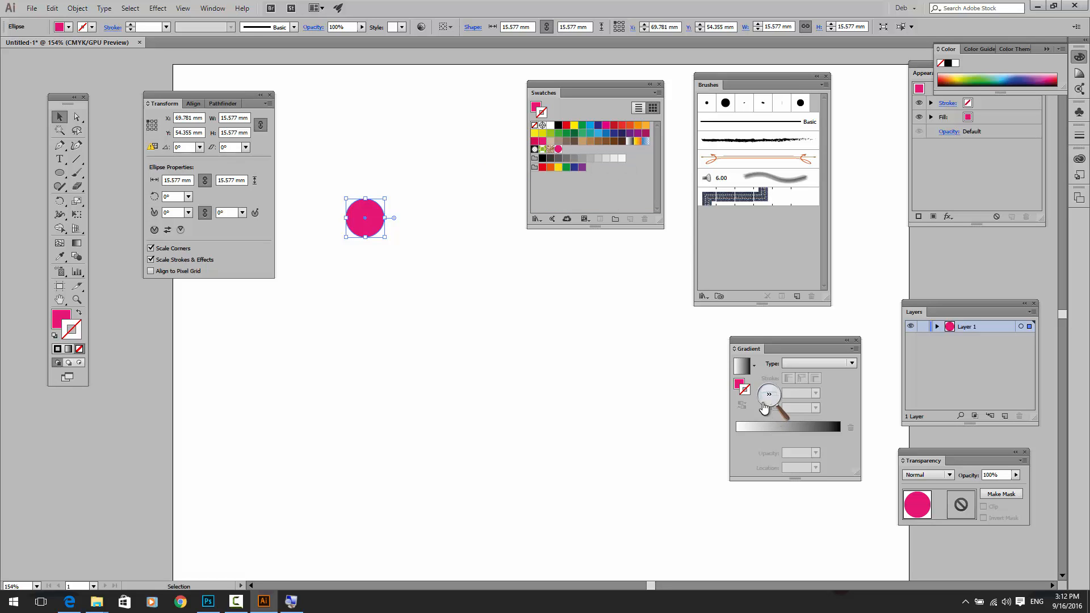
Examine the new pink pattern swatch under screen magnification and restore the magnification to 100%
click(767, 400)
click(783, 401)
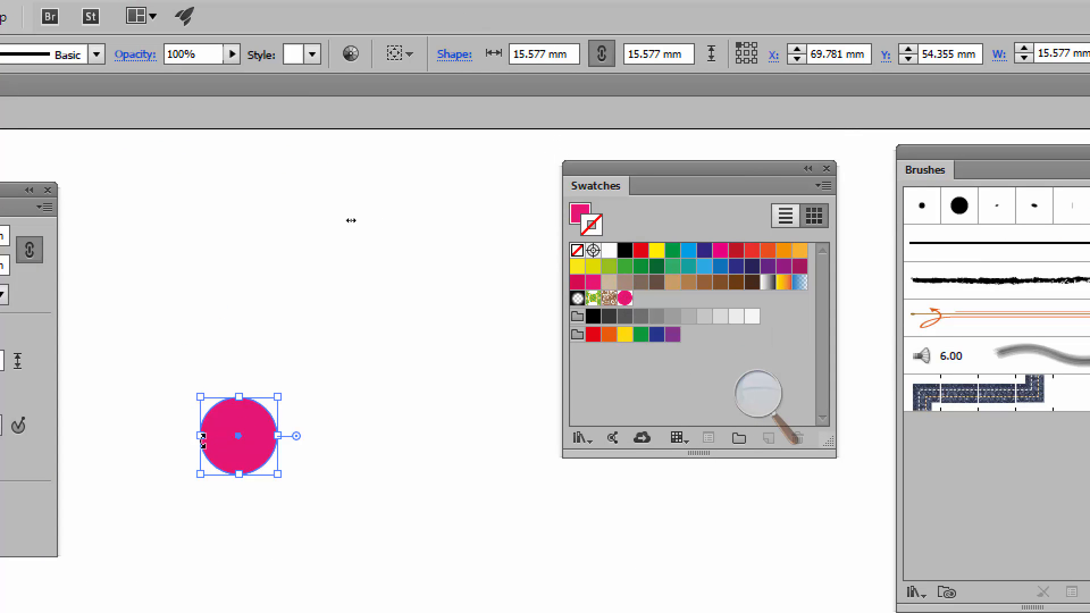
click(751, 402)
click(749, 386)
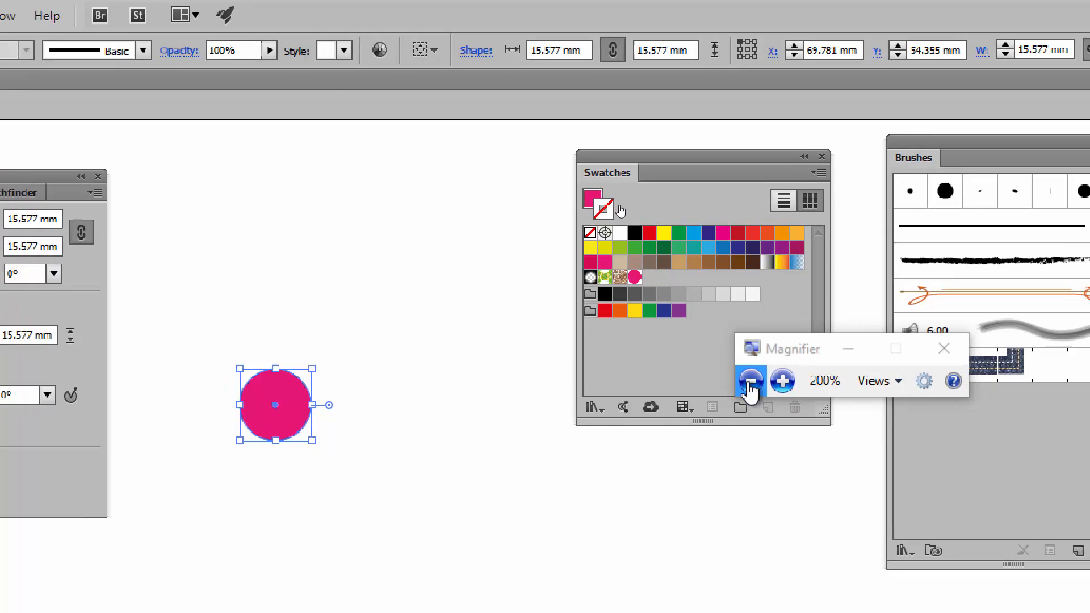
click(750, 293)
drag(630, 180, 699, 187)
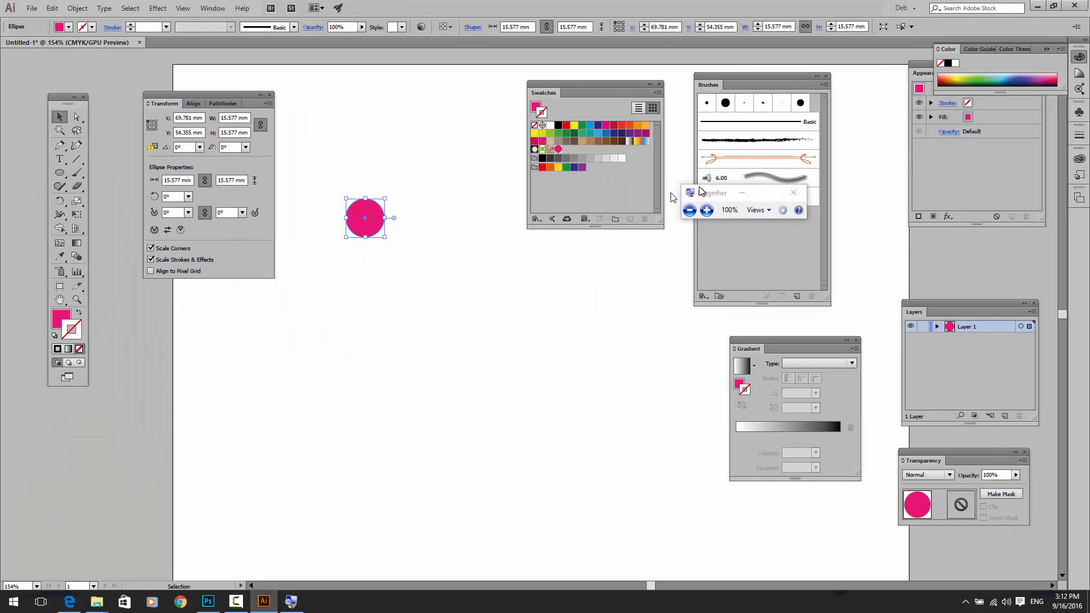
Draw a rectangle about 160 mm wide and 136 mm high beside the circle, and move the Swatches palette up off most of it
drag(59, 172, 89, 178)
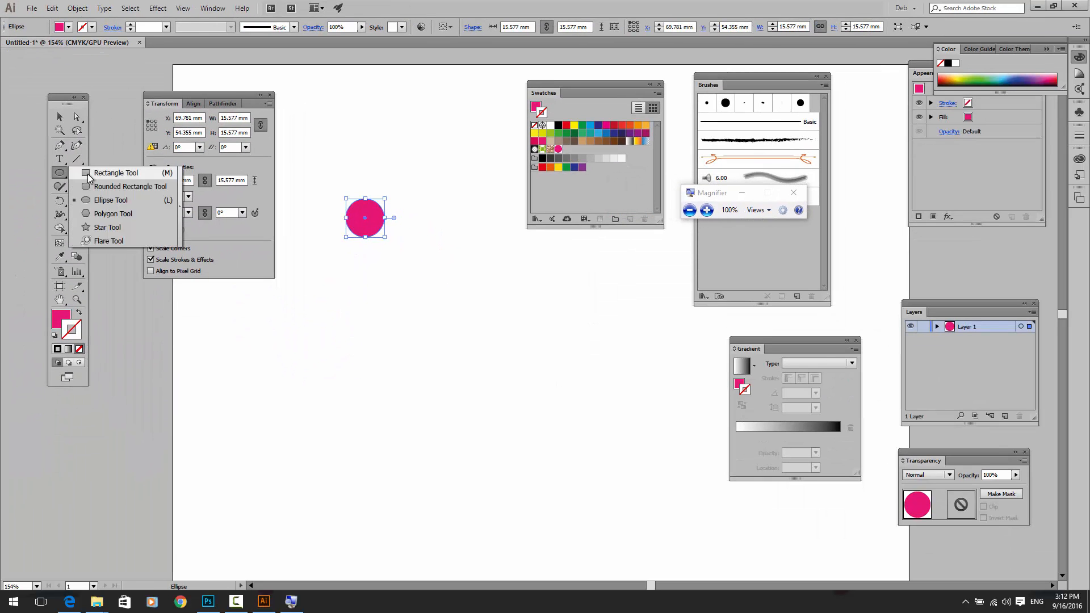
drag(434, 205, 830, 542)
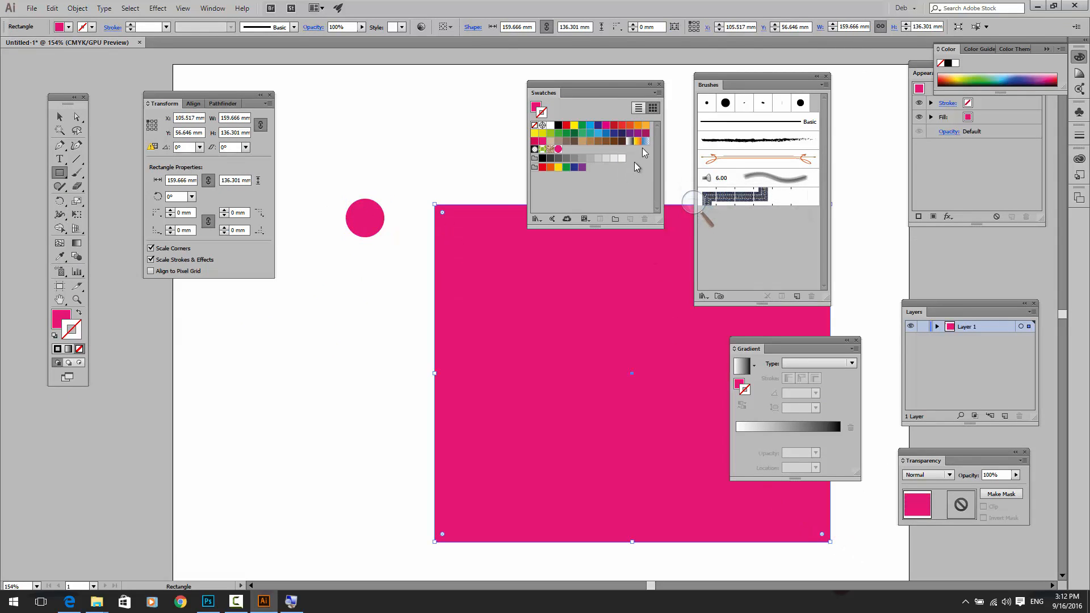
drag(593, 83, 516, 62)
Apply the new pink circle pattern swatch to both the stroke and the fill of the large rectangle
click(481, 128)
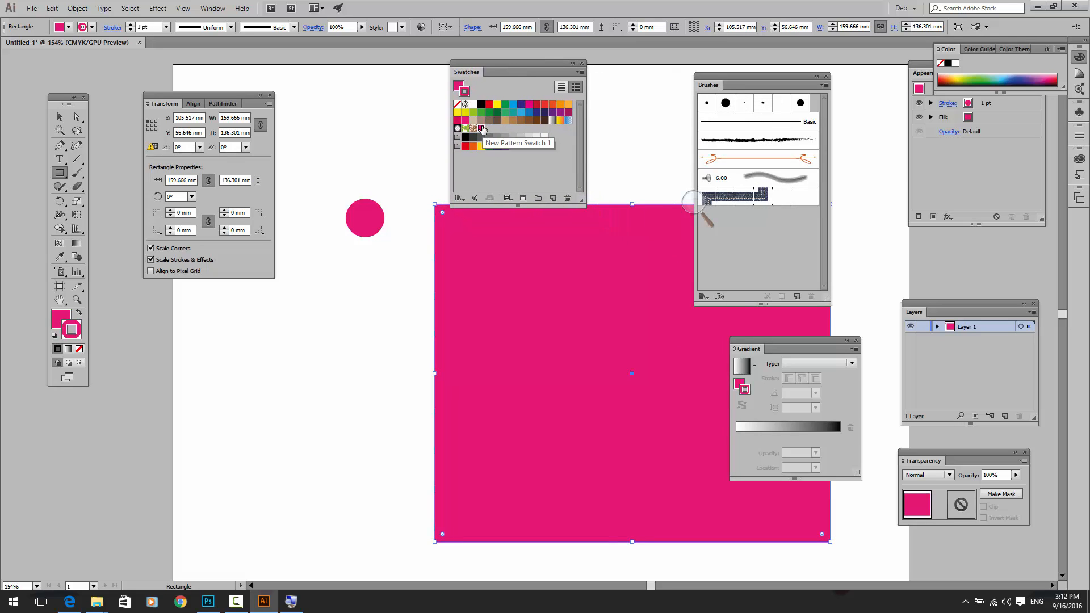
click(61, 318)
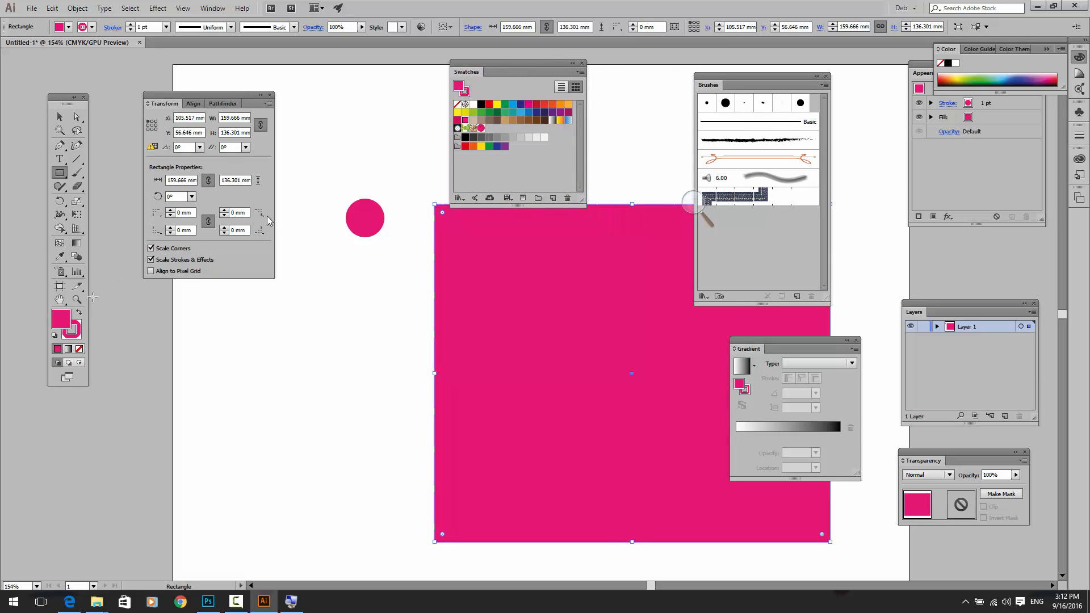
click(481, 128)
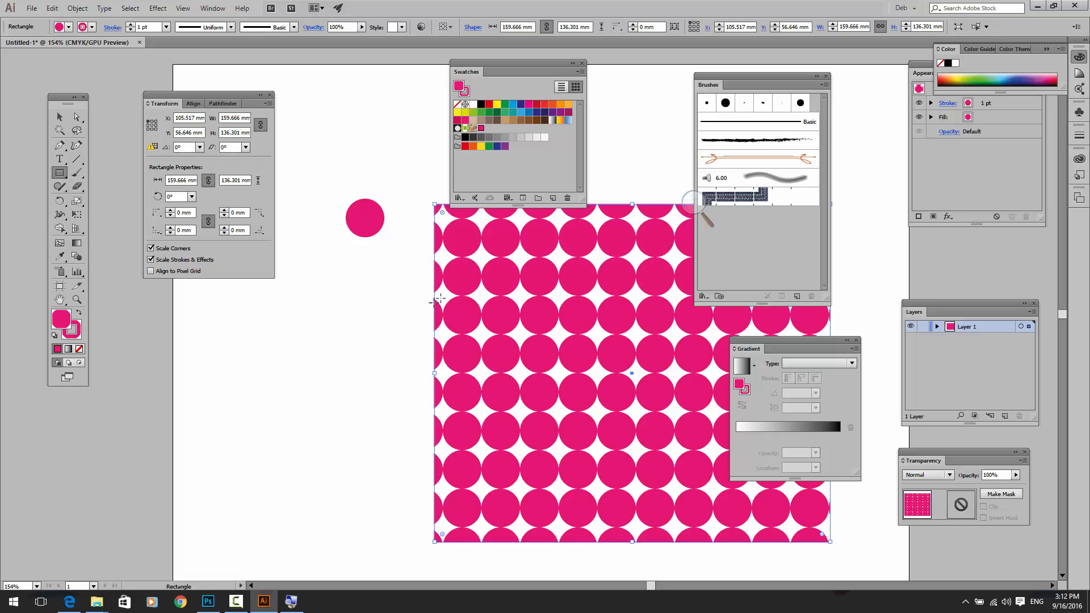
click(59, 117)
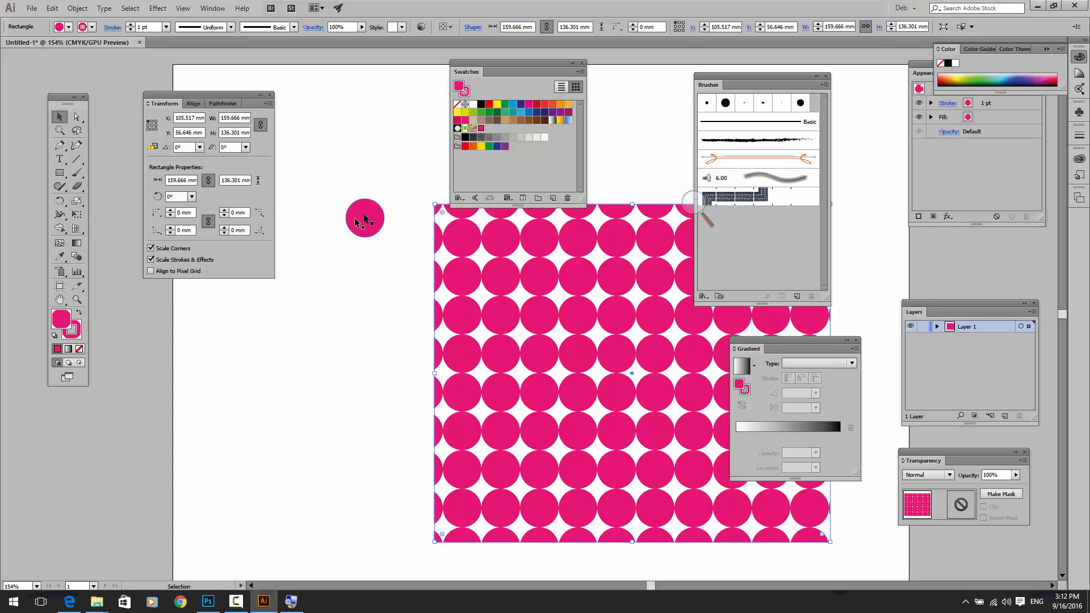
click(372, 218)
double_click(371, 218)
click(332, 261)
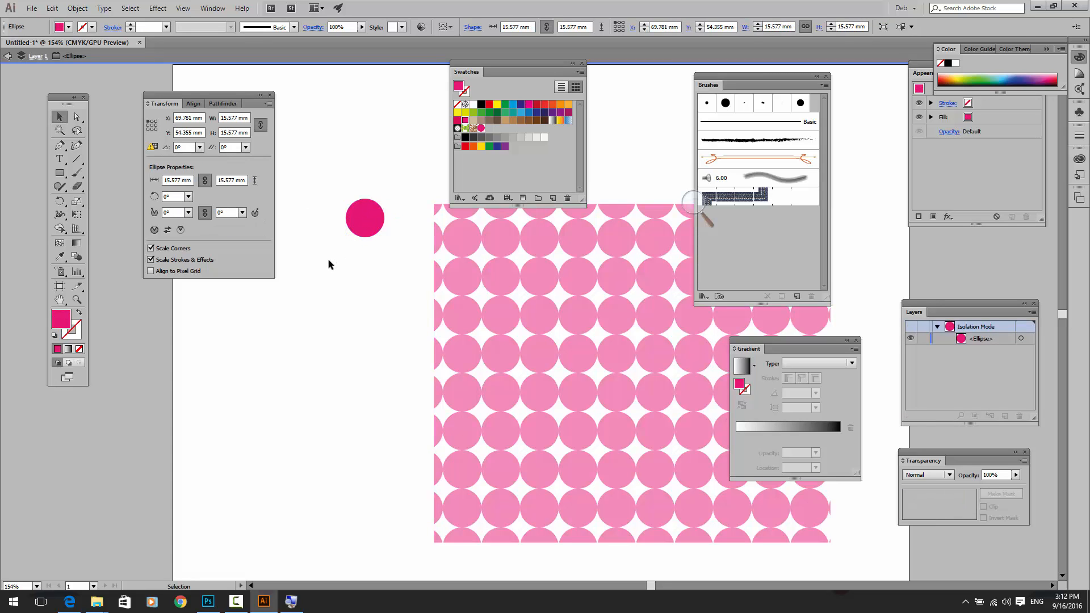
double_click(458, 244)
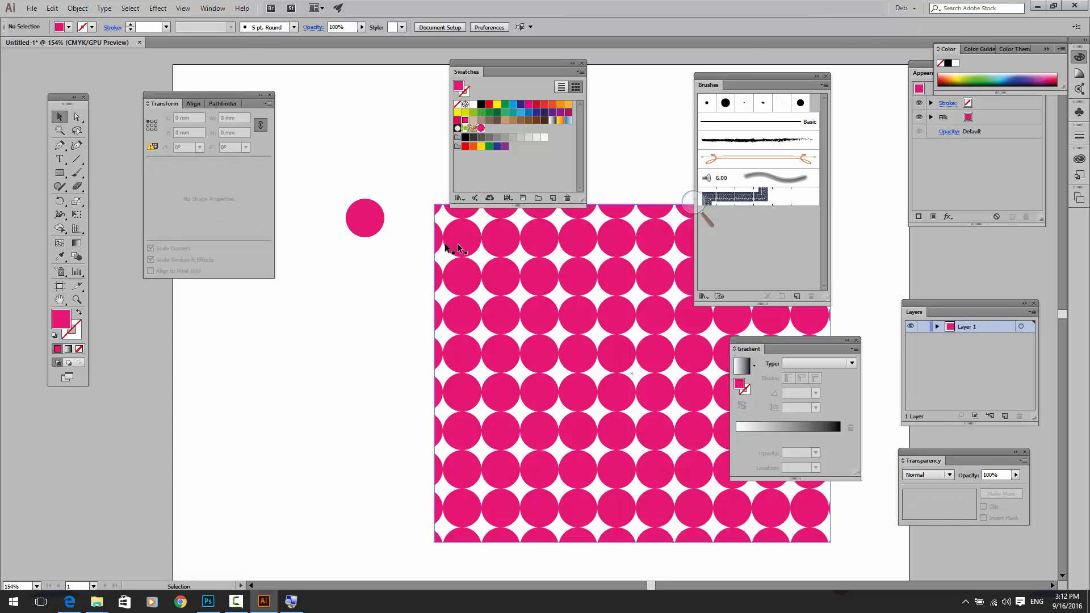
click(532, 281)
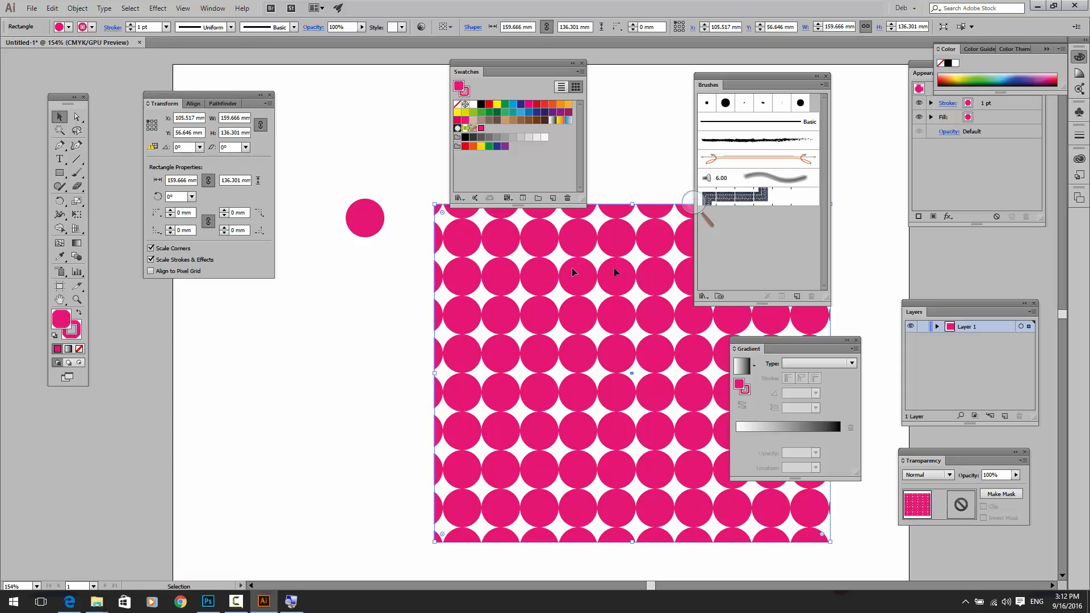
Move the pink circle lower on the artboard and draw a rectangle about 26.6 by 33.2 mm around it with no fill or stroke
click(370, 221)
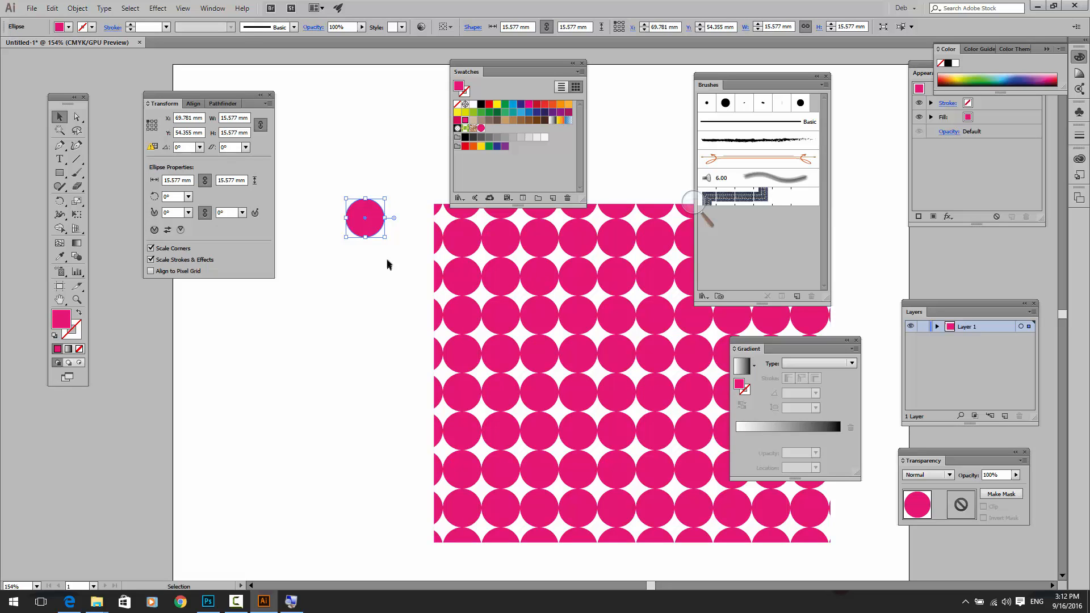
drag(368, 230, 351, 308)
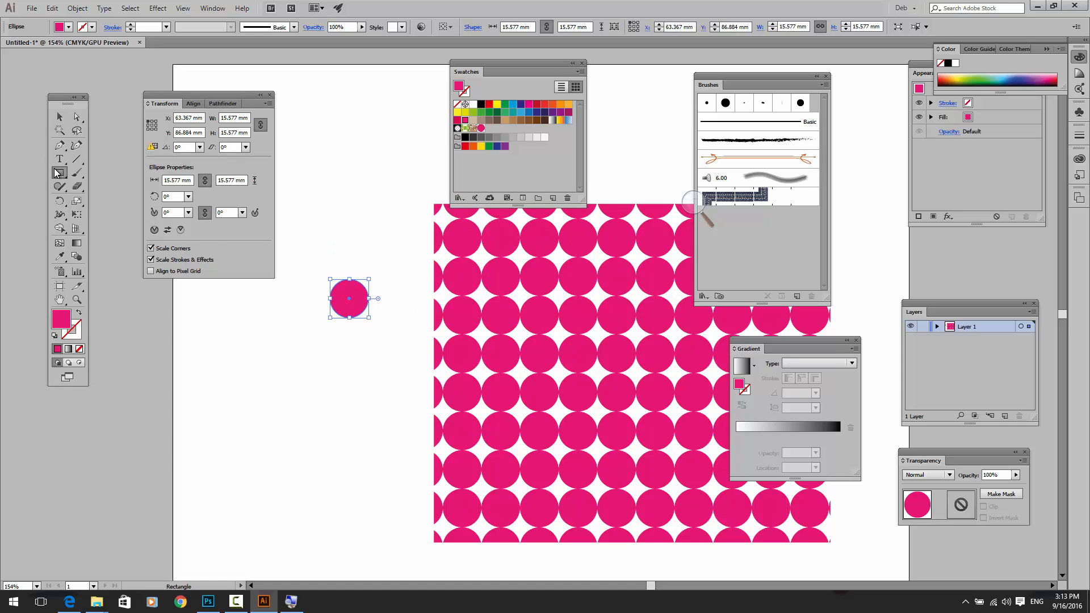
drag(59, 172, 89, 176)
drag(317, 256, 382, 342)
click(80, 349)
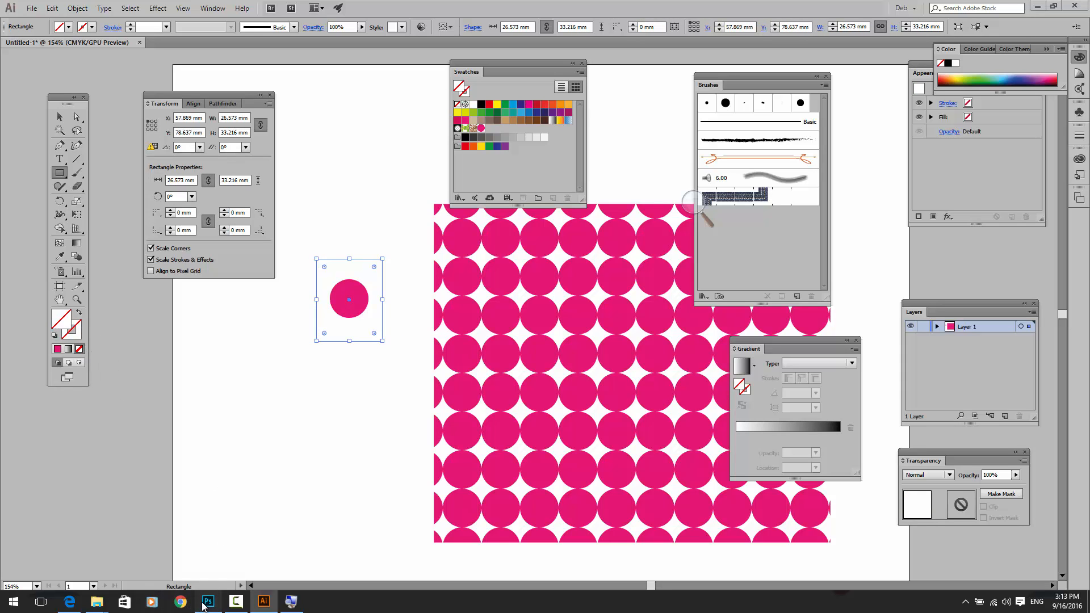
drag(204, 607, 182, 603)
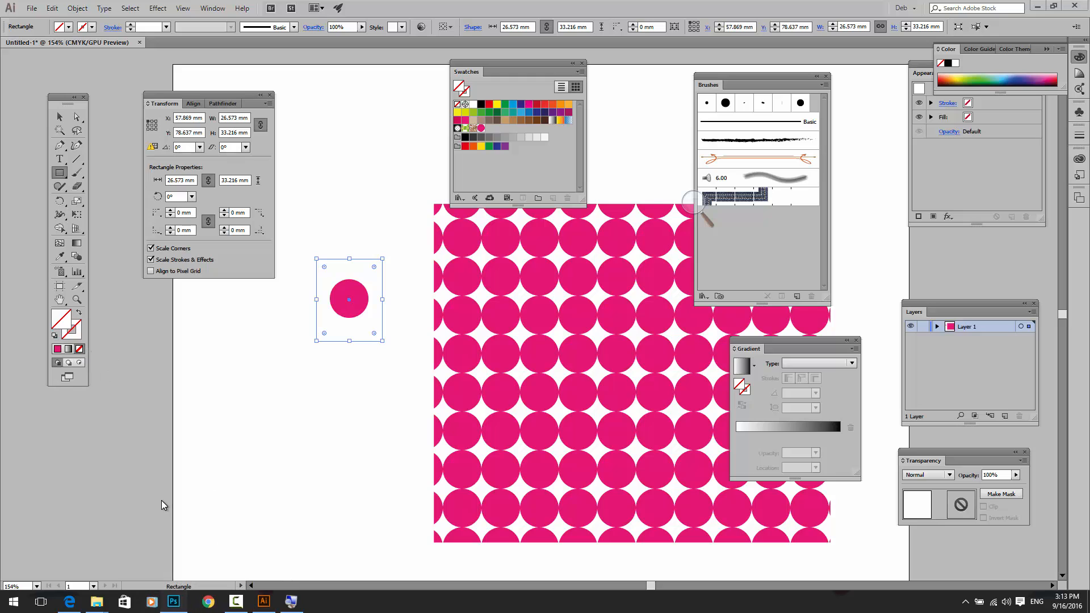
Shrink the invisible rectangle around the circle from its upper and lower edges to about 27.5 mm high
click(58, 118)
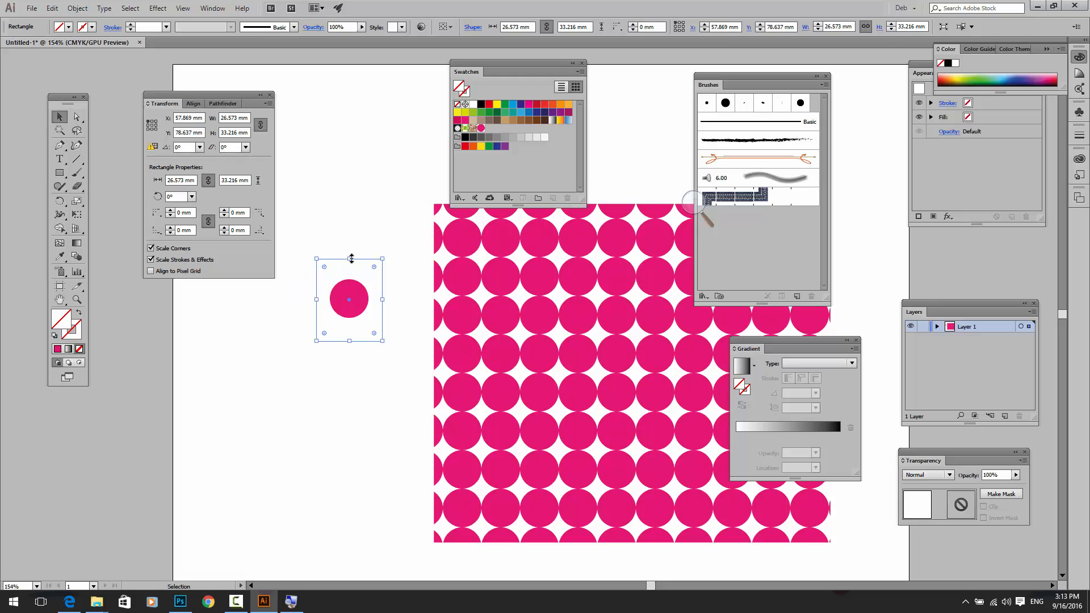
drag(351, 259, 351, 266)
drag(349, 340, 350, 334)
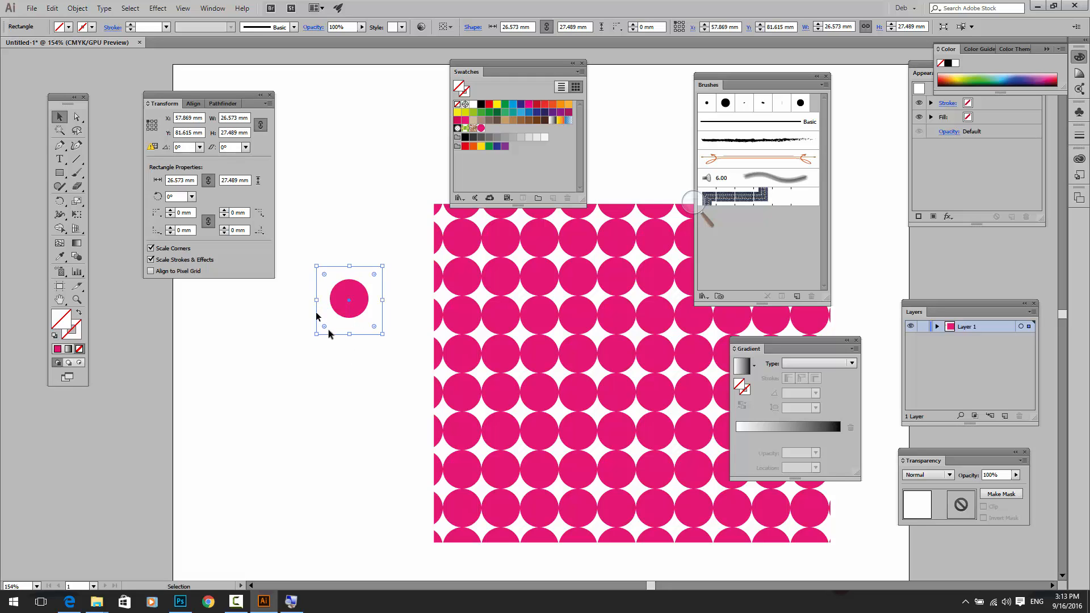
Select only the invisible rectangle around the circle and send it to the back
click(324, 329)
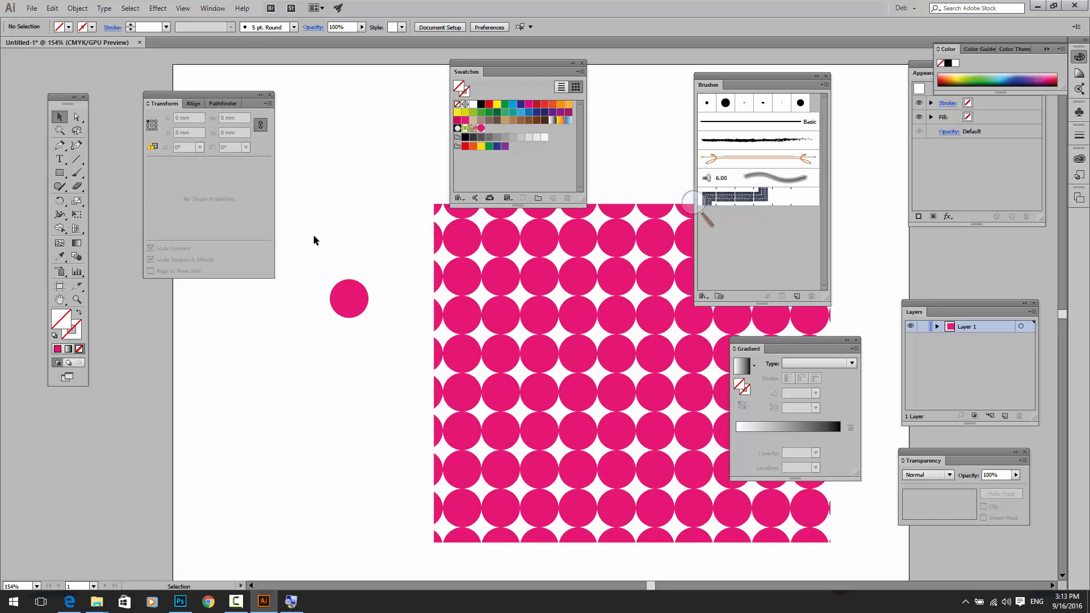
drag(312, 235, 358, 348)
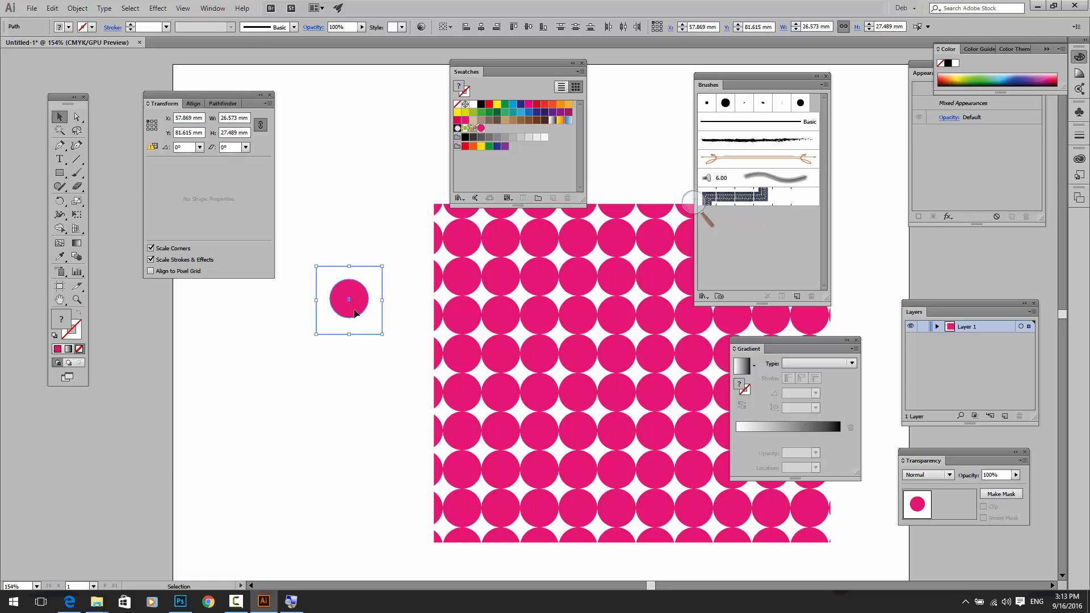
click(311, 308)
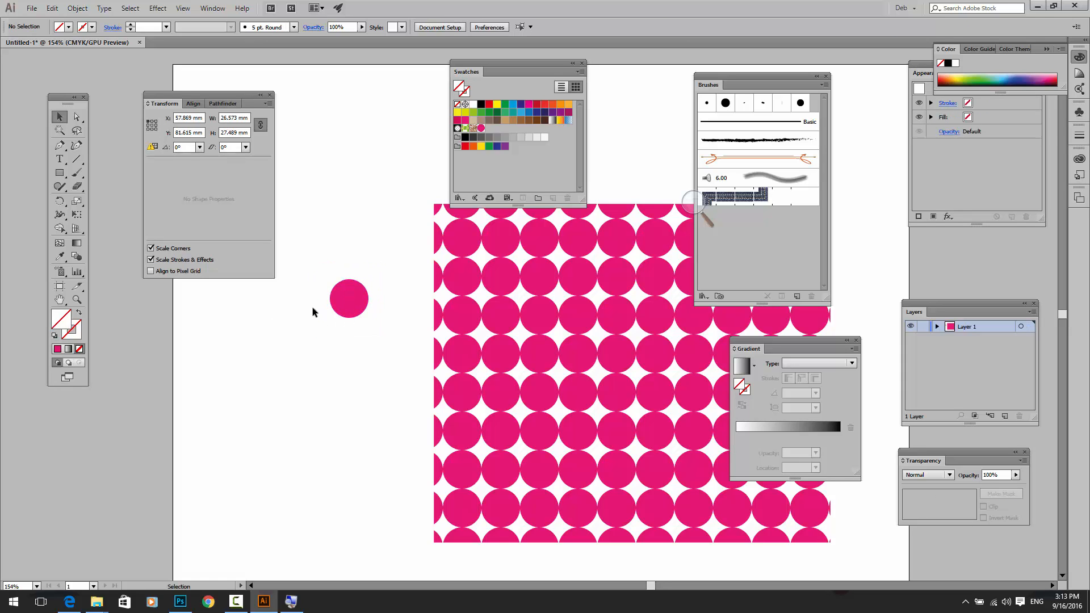
click(321, 322)
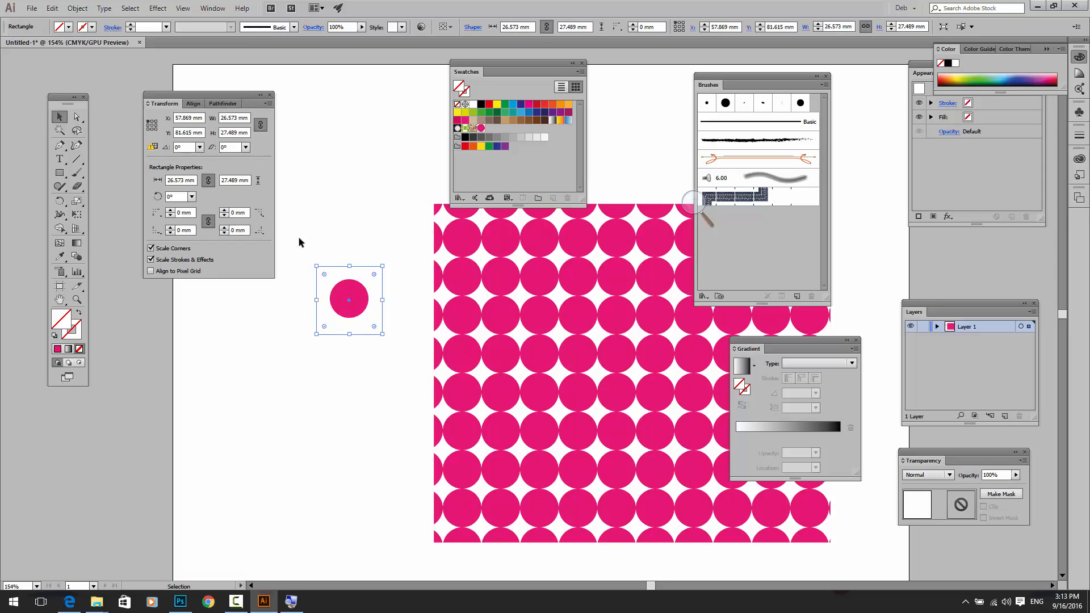
click(77, 8)
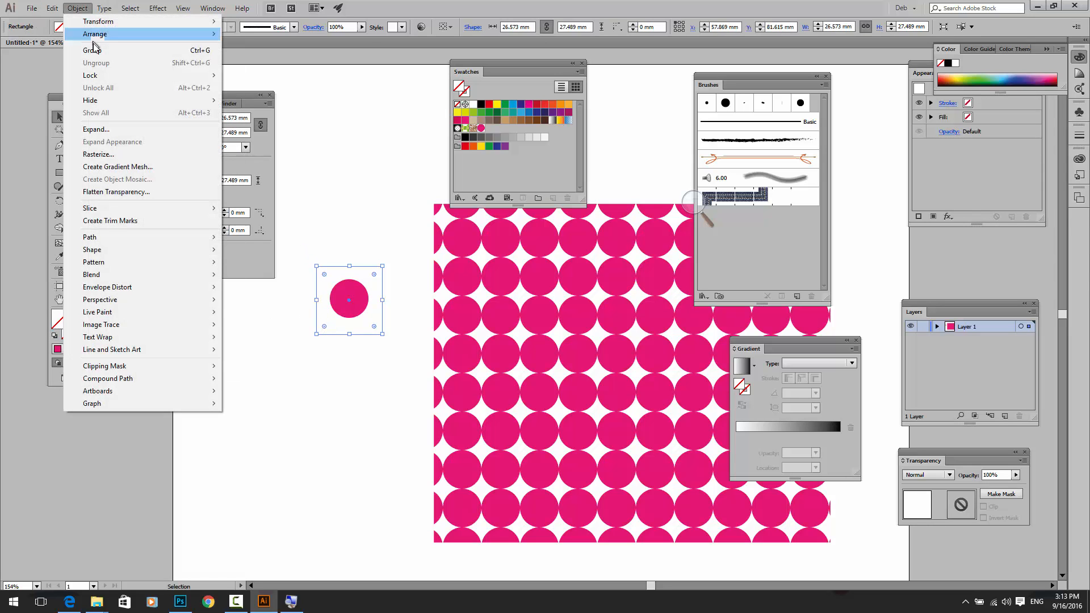
mouse_move(95, 35)
click(261, 72)
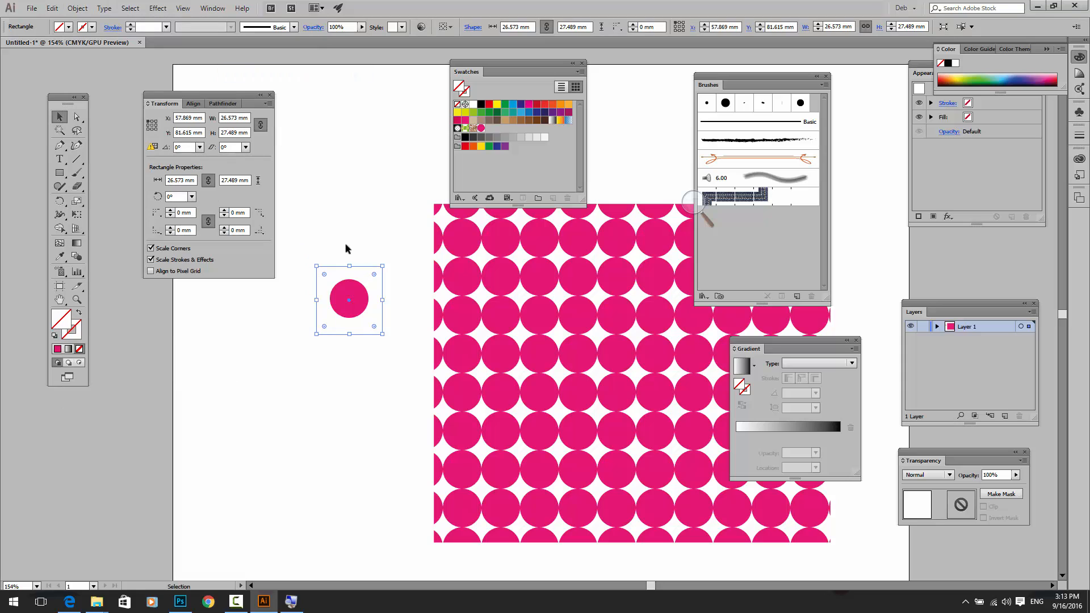
Add the circle with its invisible bounding rectangle as a new pattern swatch, and fill the large rectangle with it
drag(311, 234, 385, 341)
drag(353, 297, 496, 128)
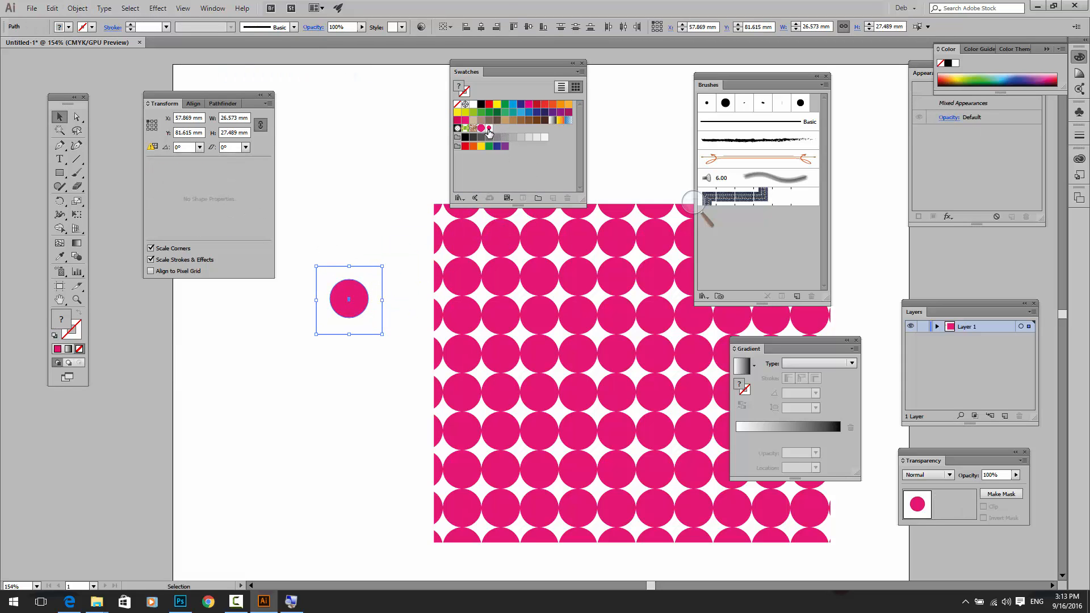
click(508, 267)
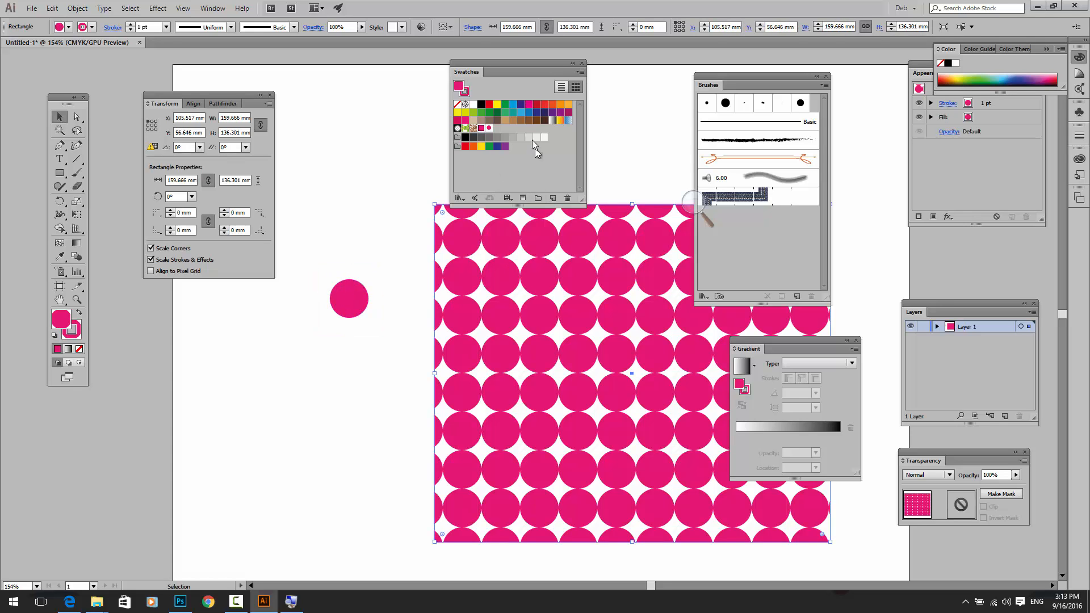
click(488, 128)
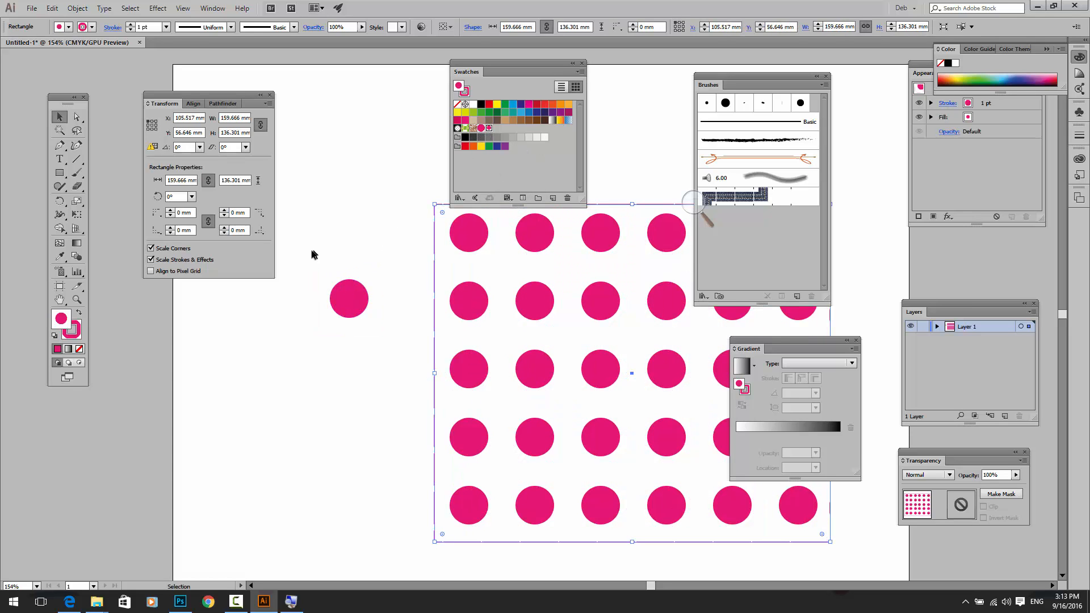
Move the circle and its invisible bounding rectangle together to about X 48.5 mm, Y 115.5 mm
drag(311, 250, 378, 355)
drag(355, 314, 332, 397)
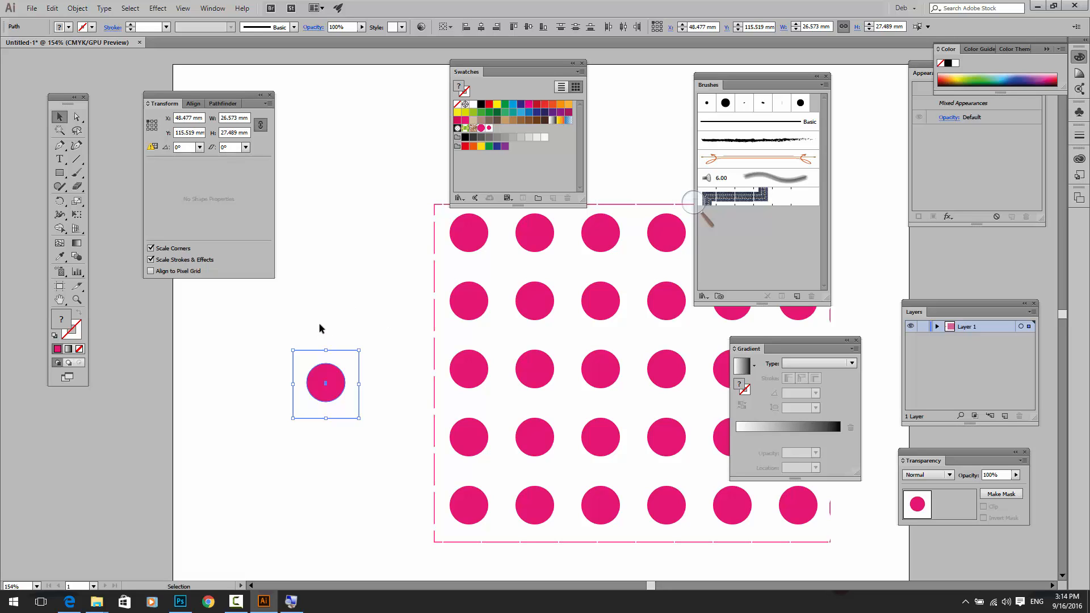
click(302, 379)
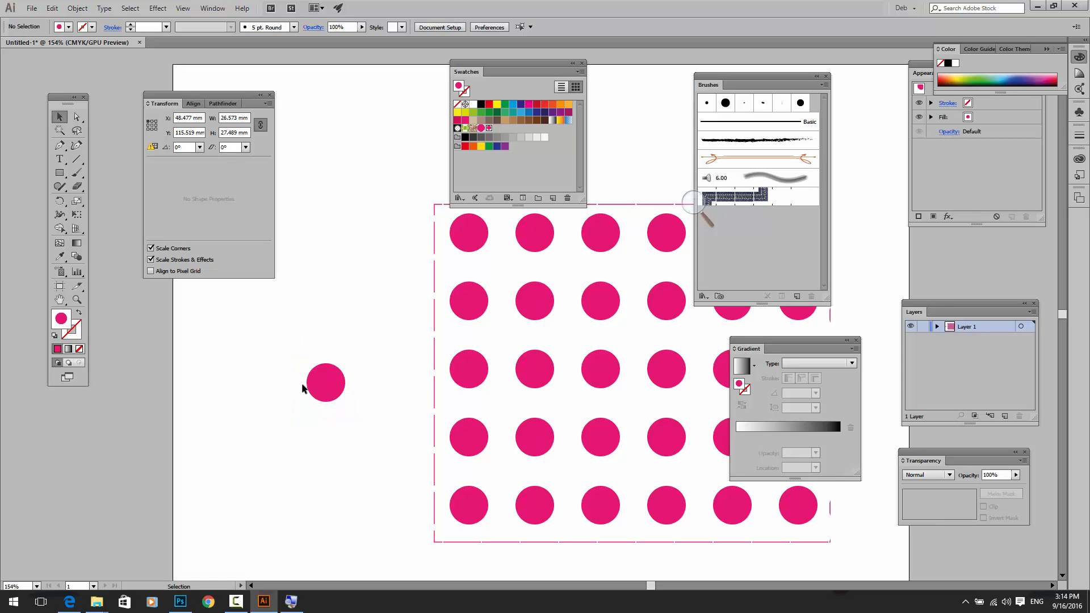
Select only the pink circle, without its bounding rectangle, and make a new pattern from it with the Pattern Make command
click(314, 381)
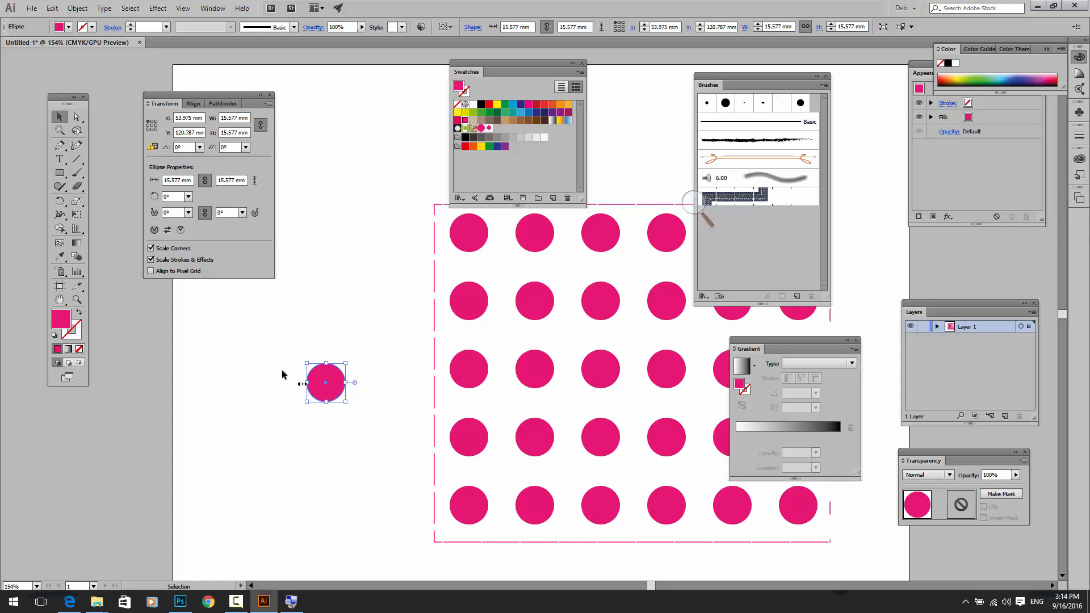
click(287, 329)
drag(298, 332, 341, 358)
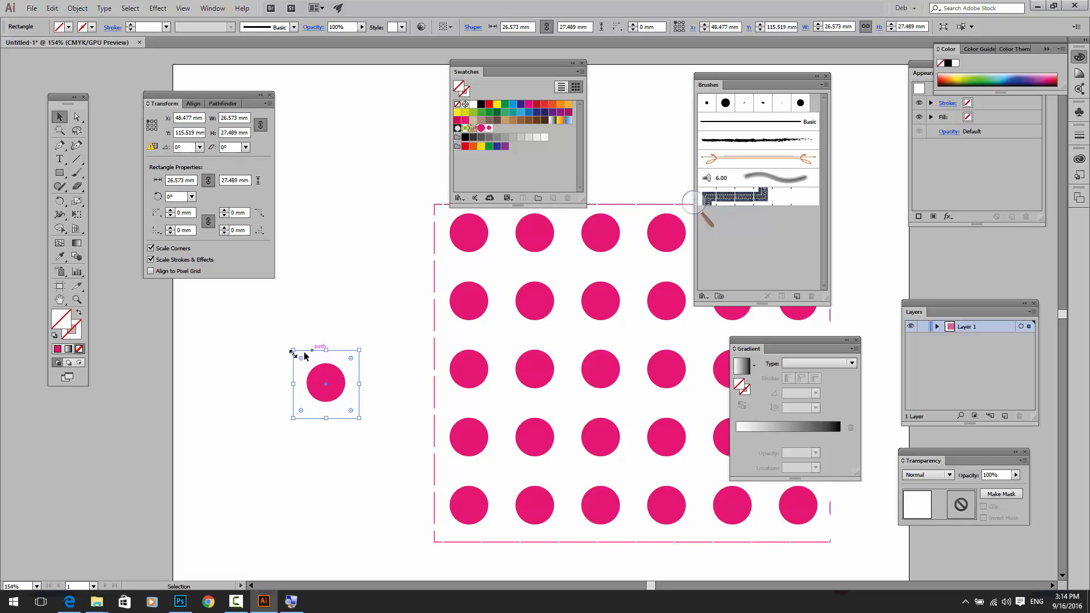
click(270, 360)
click(344, 385)
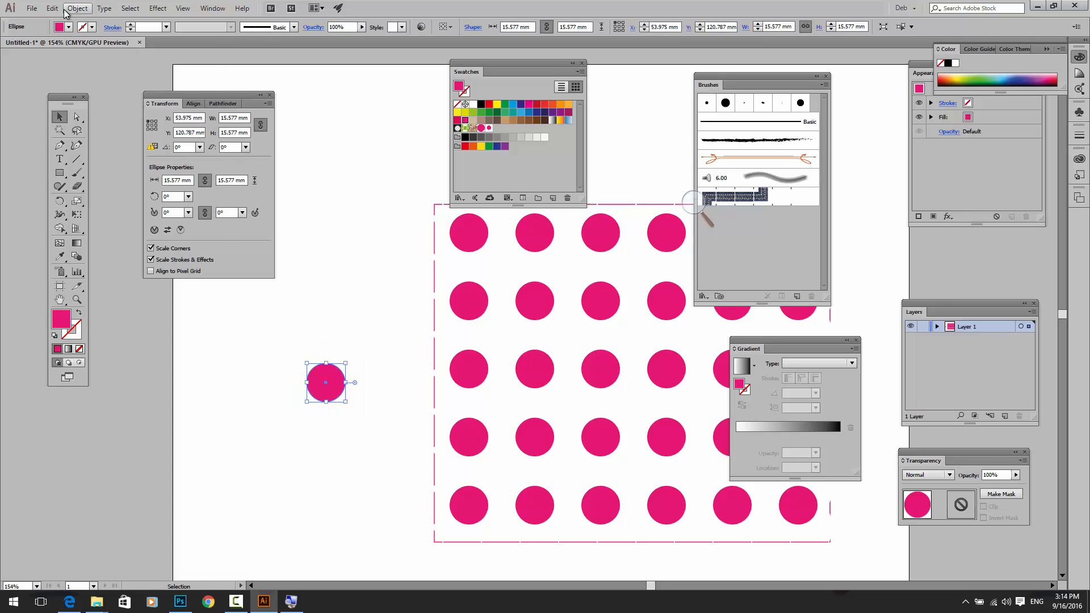
click(66, 12)
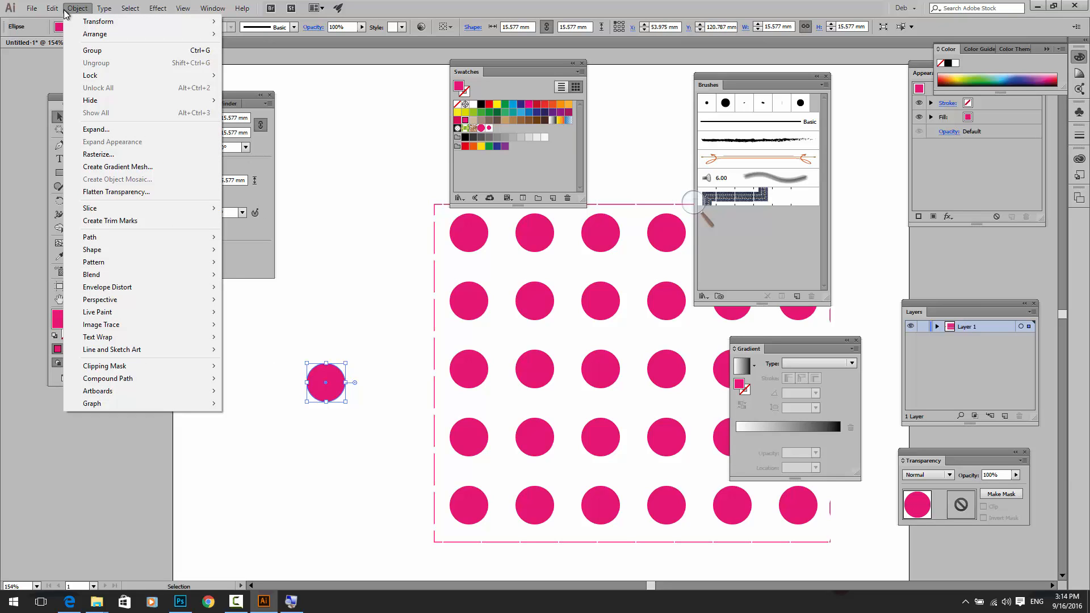
mouse_move(136, 264)
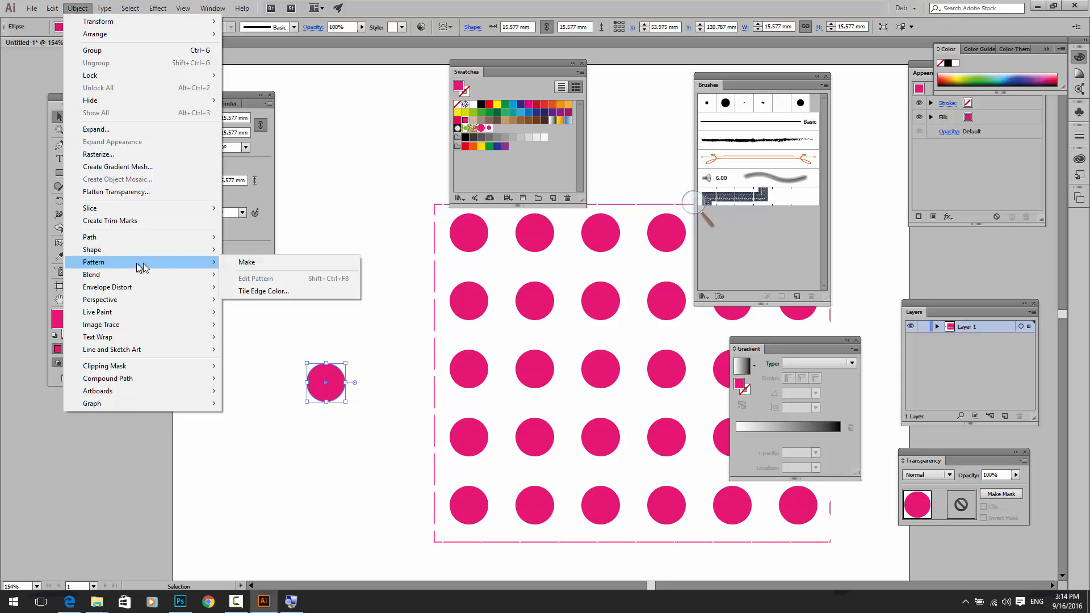
click(241, 265)
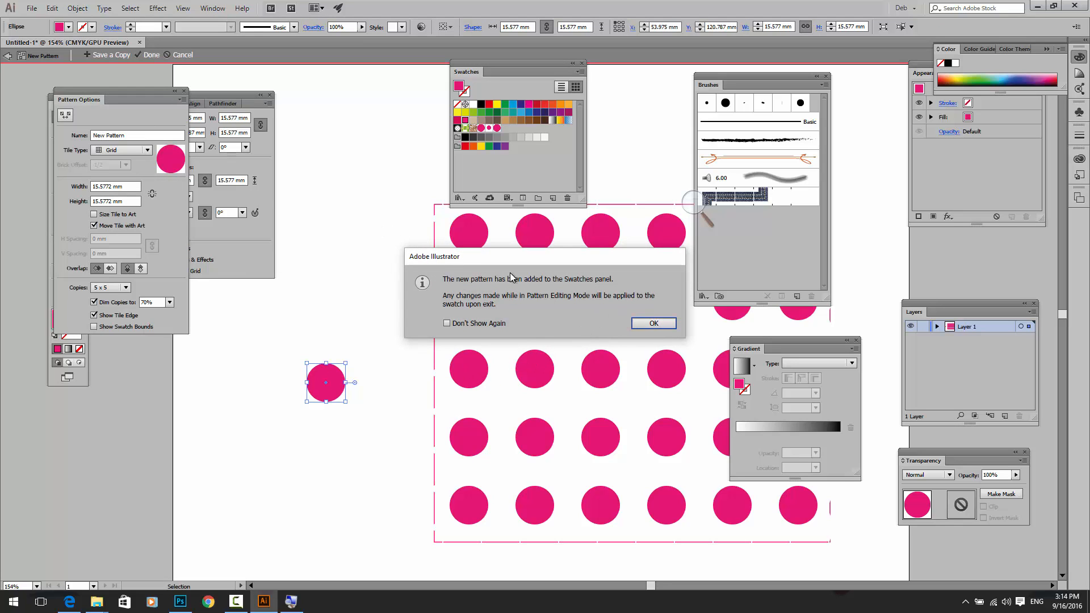
Leave pattern editing mode and delete the large dot-filled rectangle
key(Return)
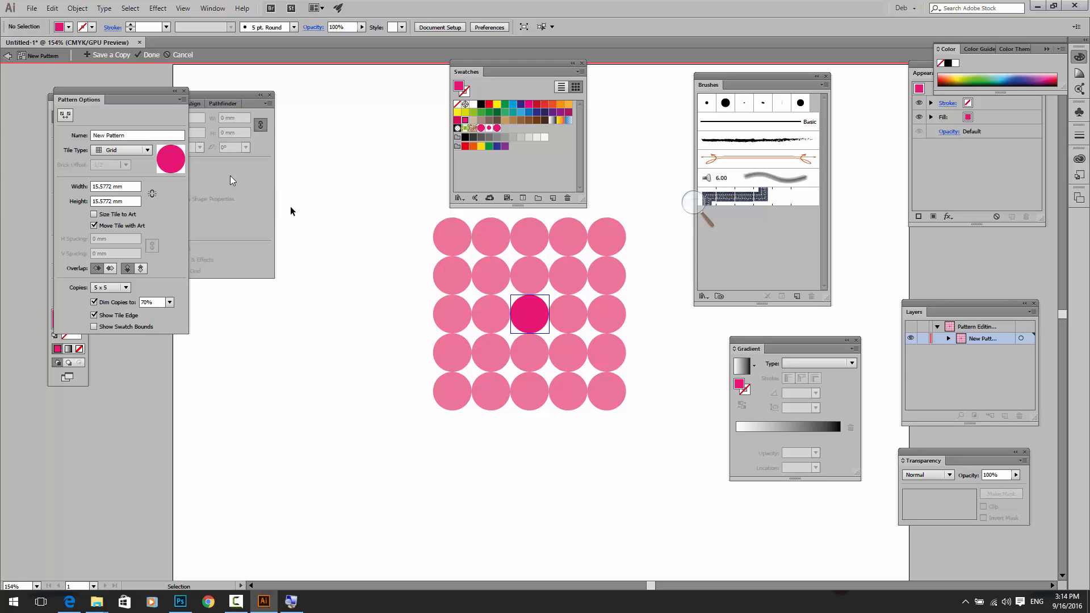
key(Escape)
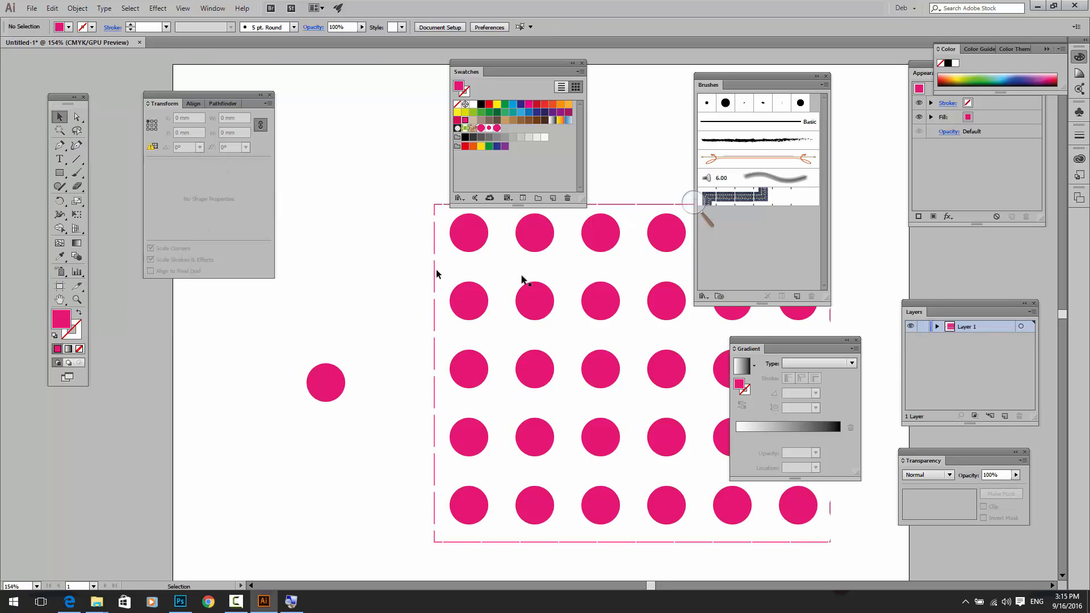
click(532, 278)
key(Delete)
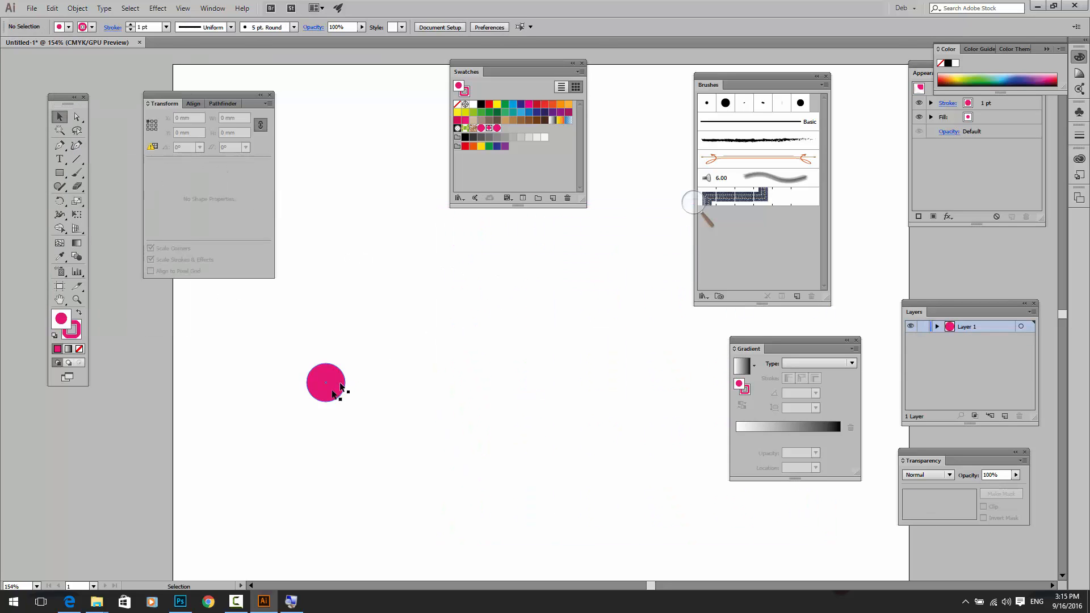
Move the pink circle to about X 88.3 mm, Y 79.8 mm and make a new pattern from it with Pattern Make
drag(336, 388, 417, 290)
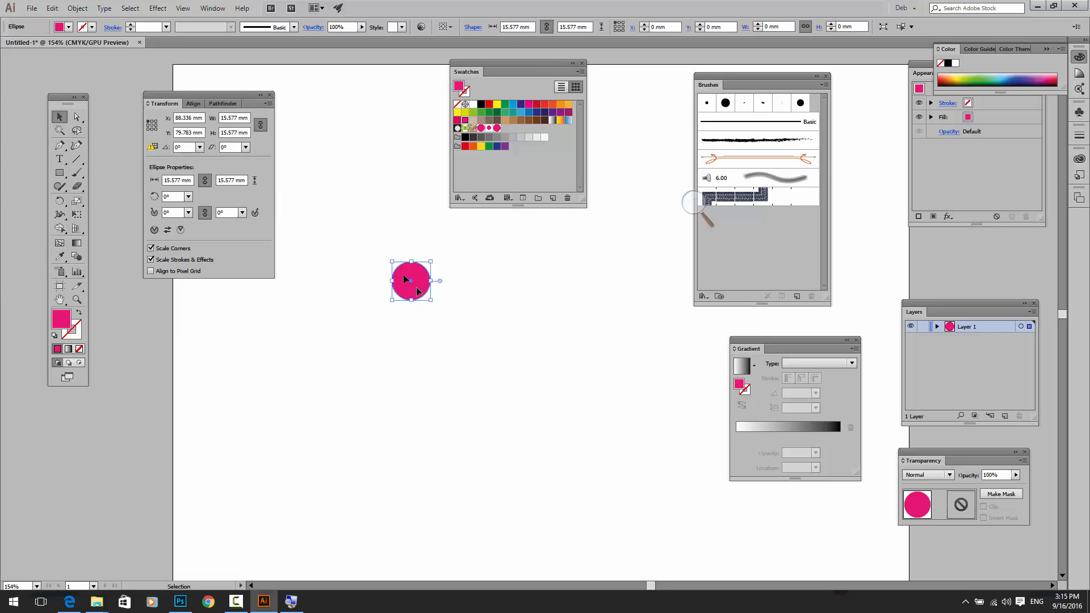
click(52, 8)
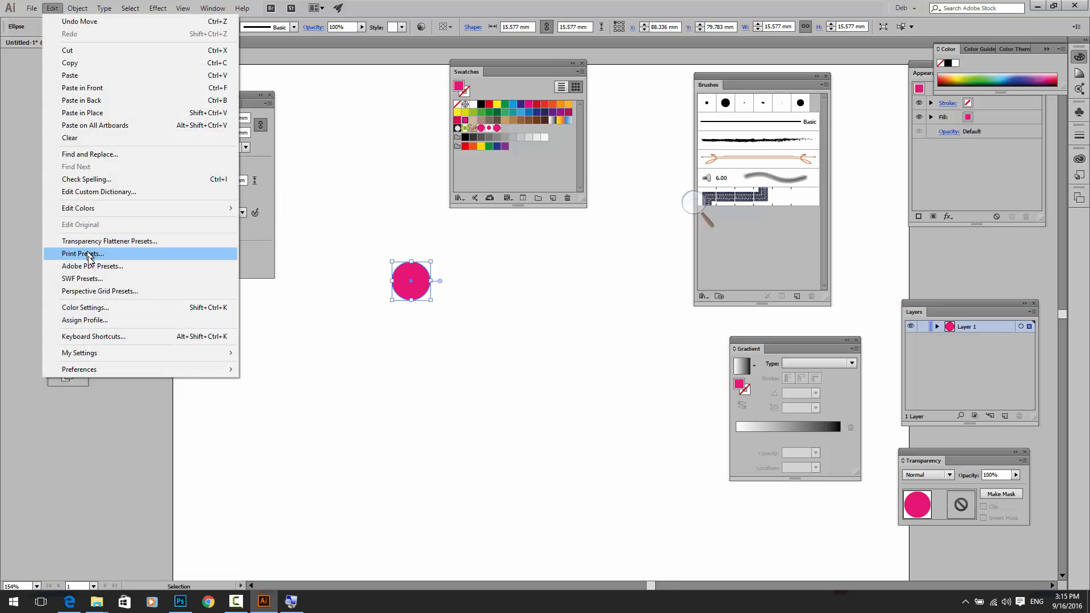
mouse_move(77, 8)
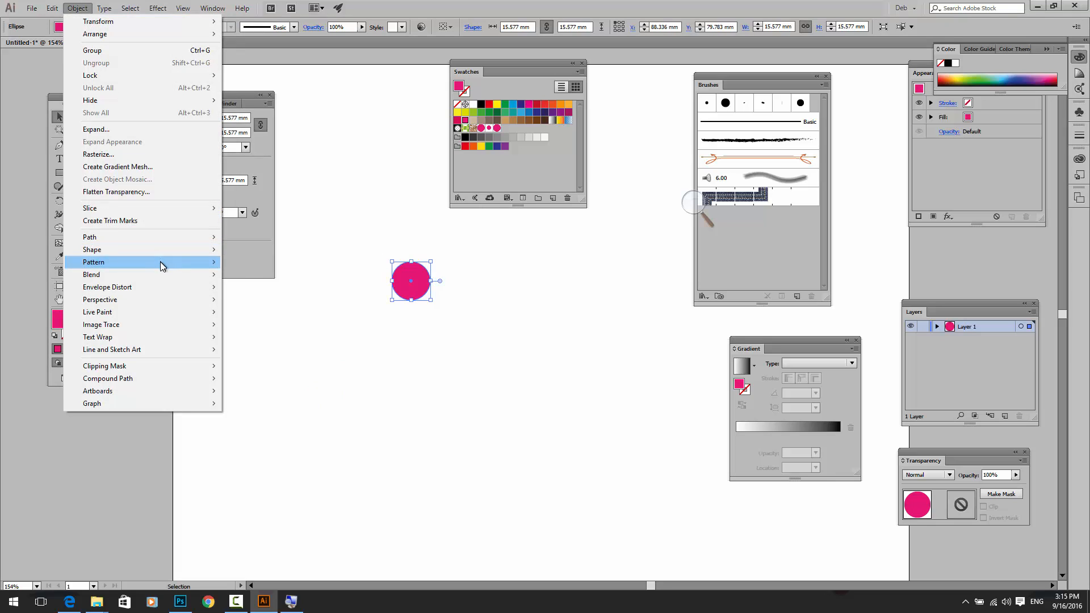
mouse_move(162, 262)
click(291, 261)
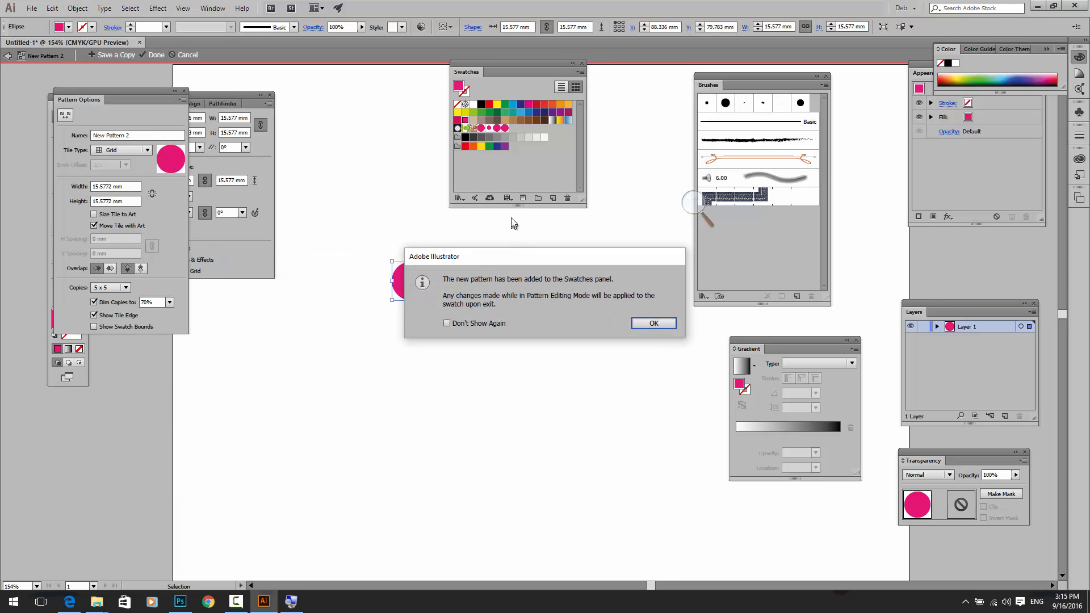
click(654, 323)
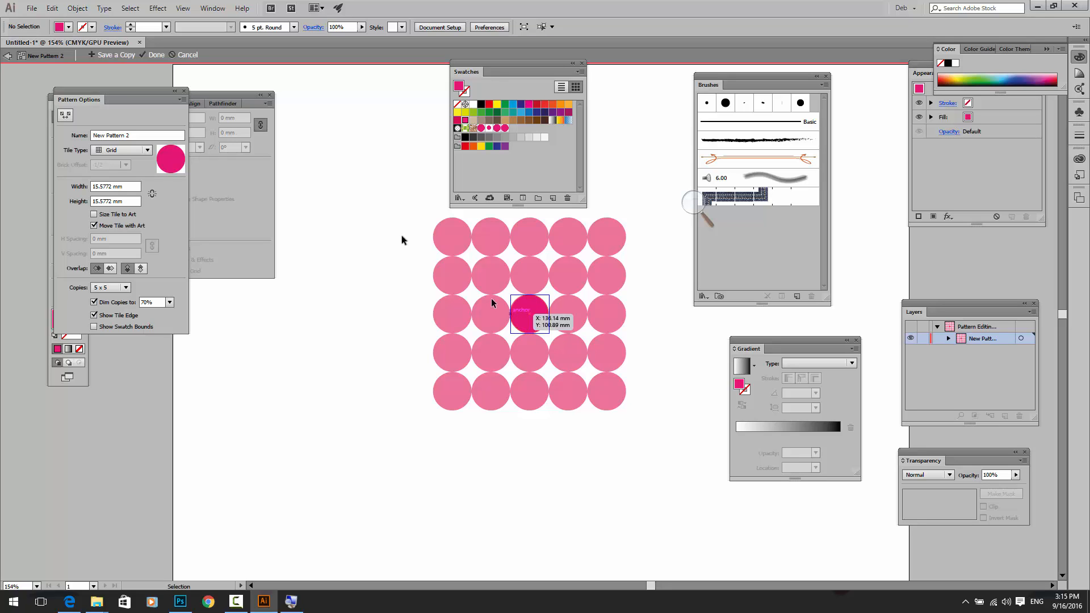
Magnify the screen to 150% with Windows Magnifier and place the Pattern Options panel beside the Swatches panel
drag(163, 93, 384, 92)
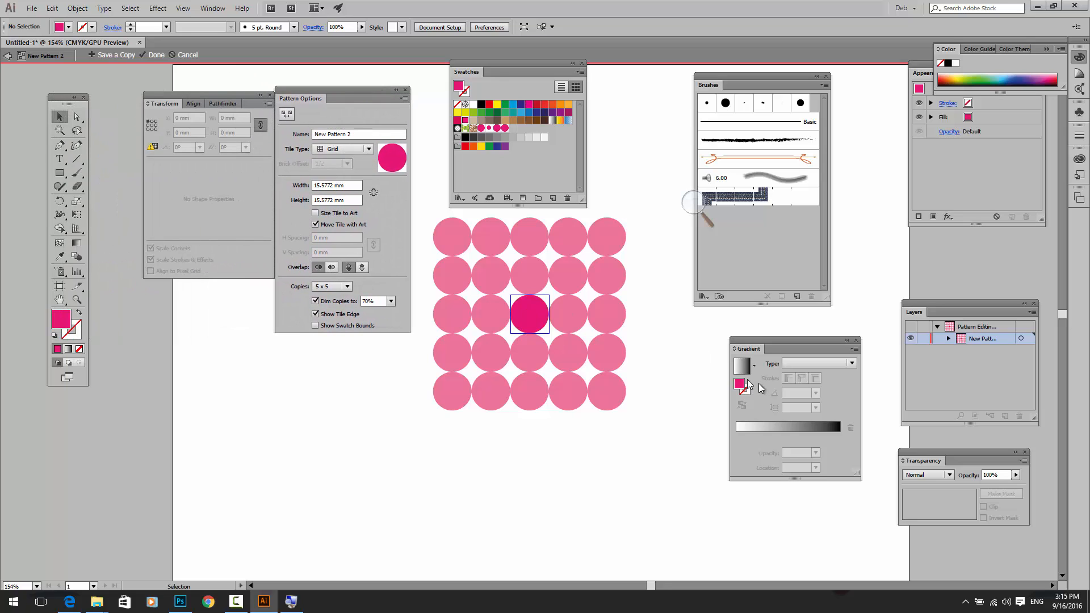
click(291, 601)
click(706, 210)
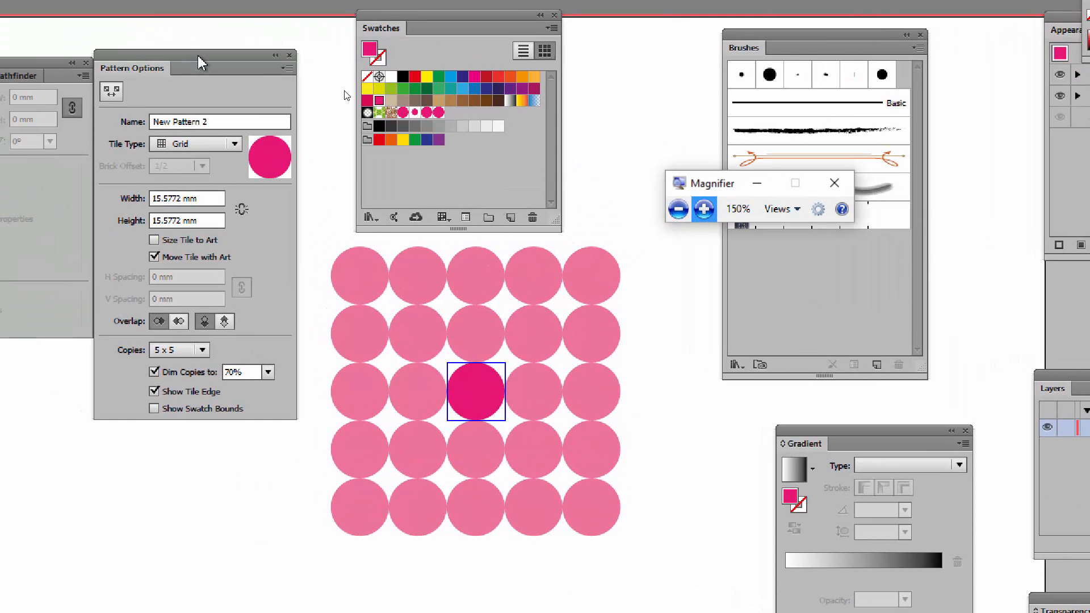
drag(202, 63, 251, 43)
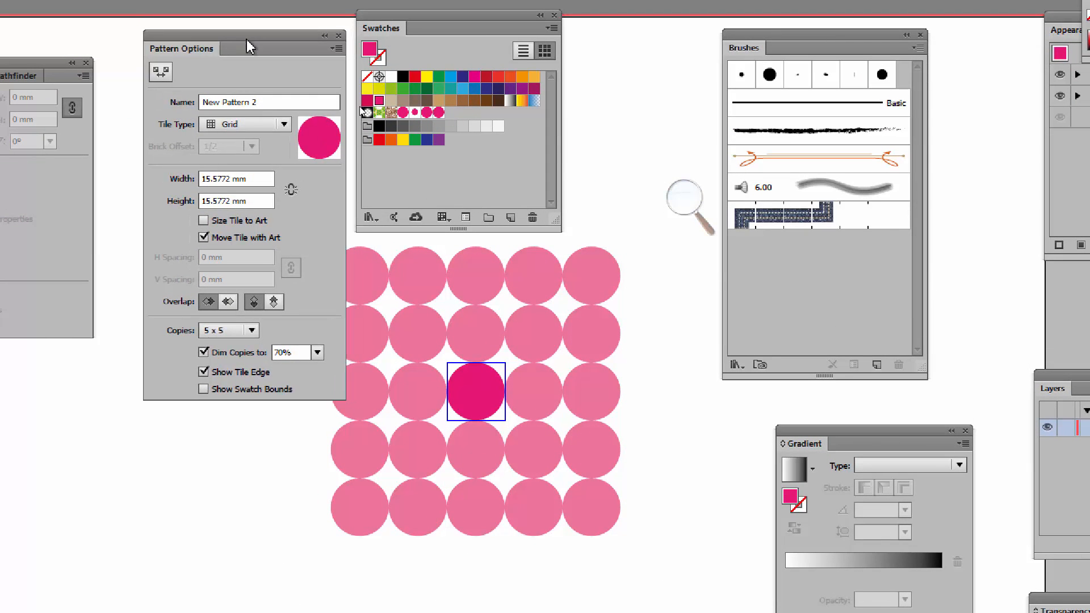
Try the brick and hex tile types on the dot pattern, ending on Brick by Row
click(225, 122)
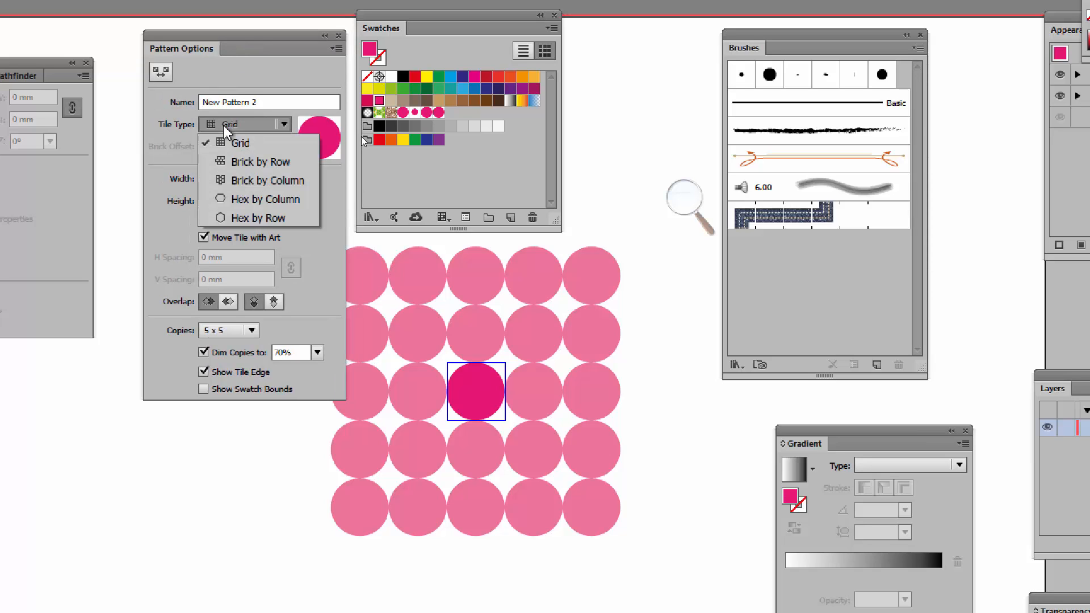
click(224, 164)
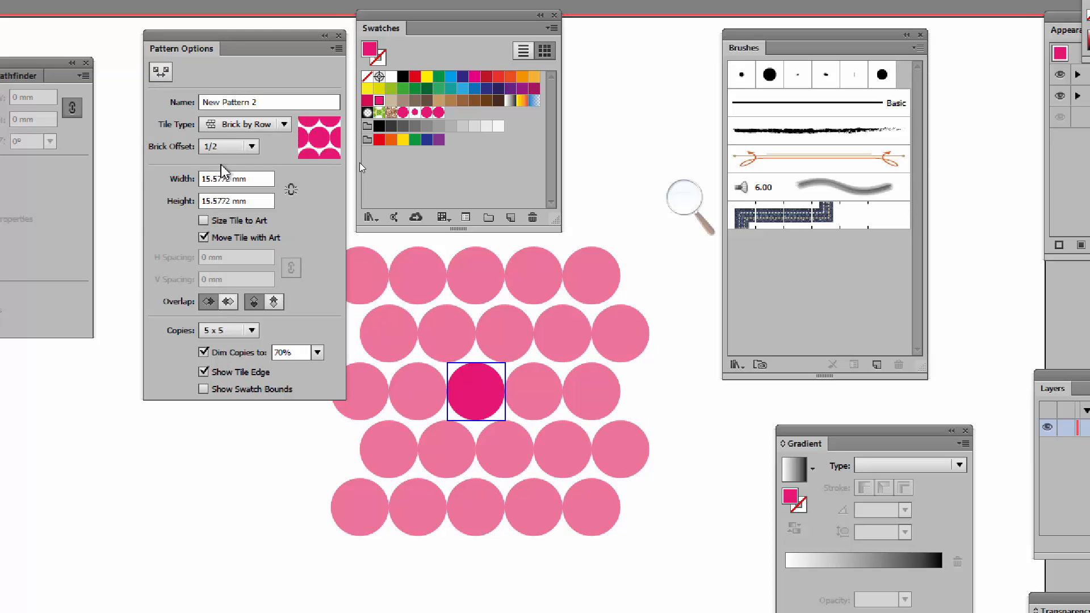
click(226, 124)
click(233, 180)
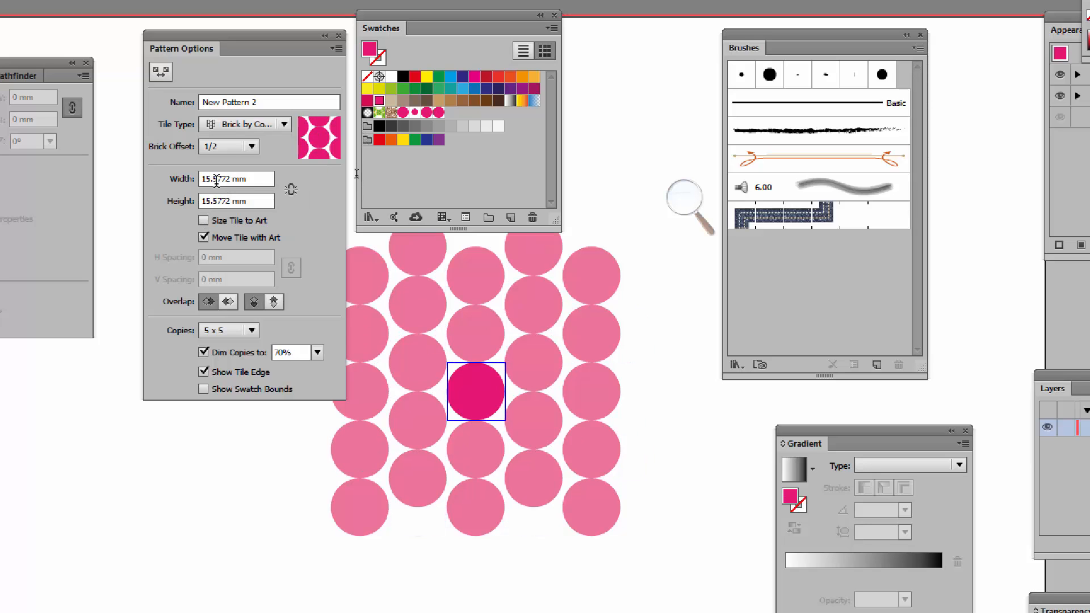
click(231, 125)
click(232, 196)
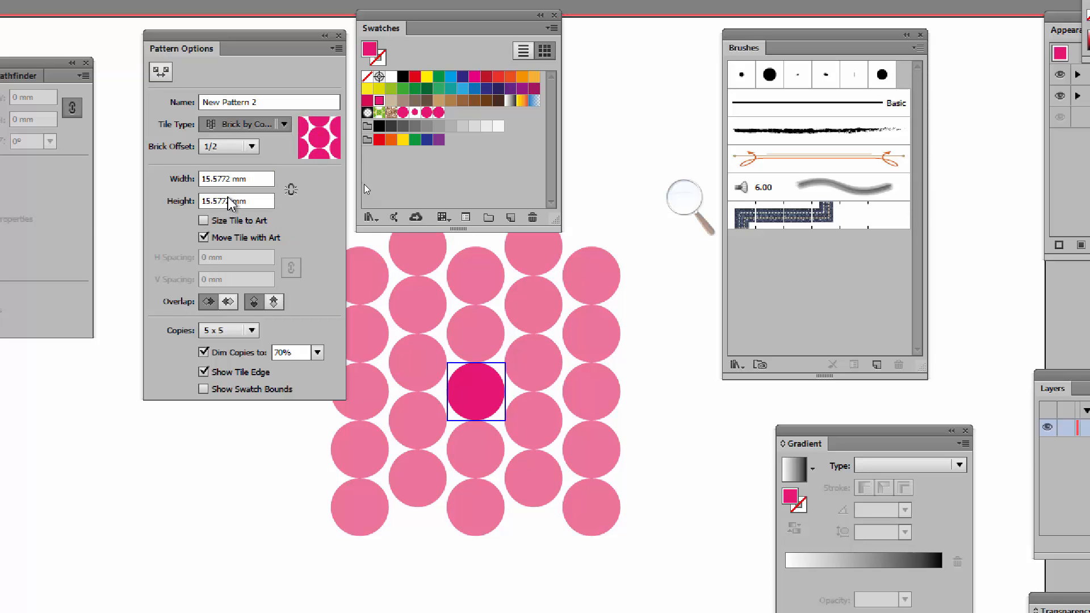
click(229, 124)
click(227, 218)
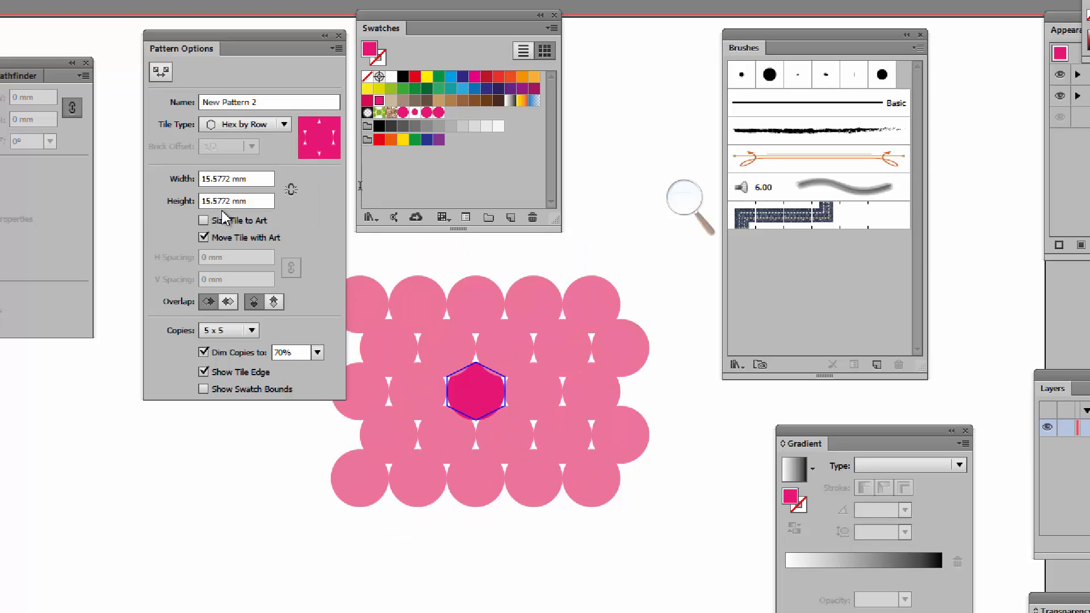
click(219, 126)
click(224, 163)
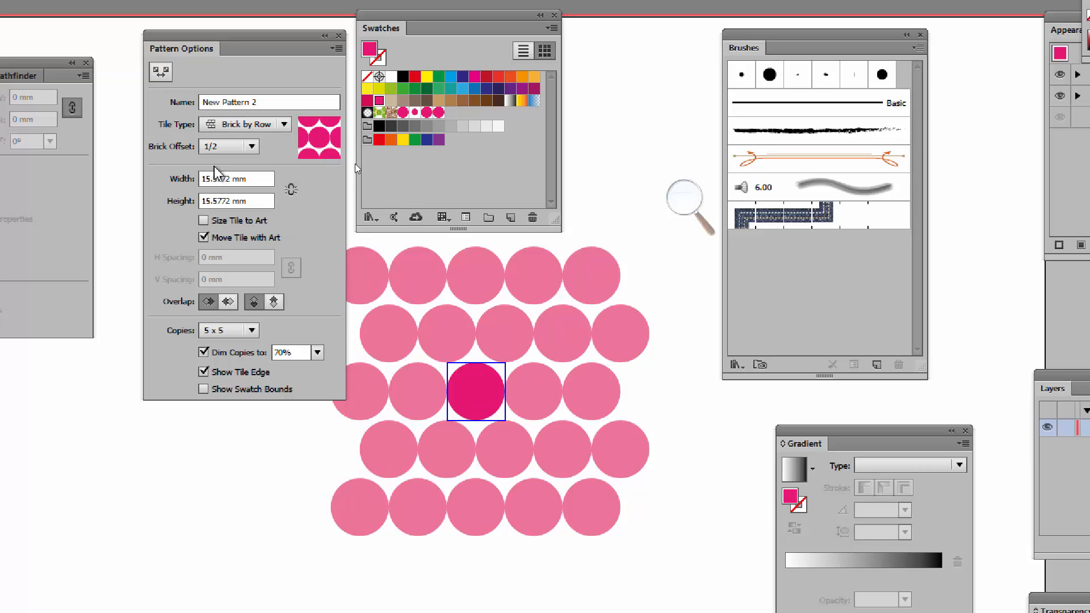
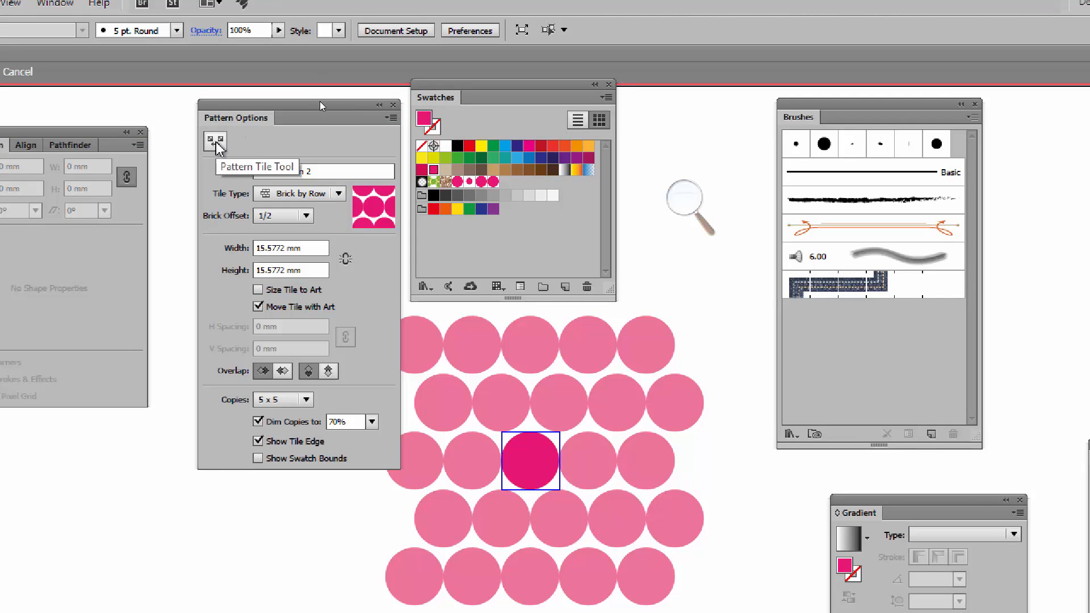
Enlarge the pattern tile around the circle to about 21.1 mm wide and 20.8 mm high with the Pattern Tile Tool
drag(319, 102, 365, 91)
drag(281, 118, 278, 119)
click(261, 157)
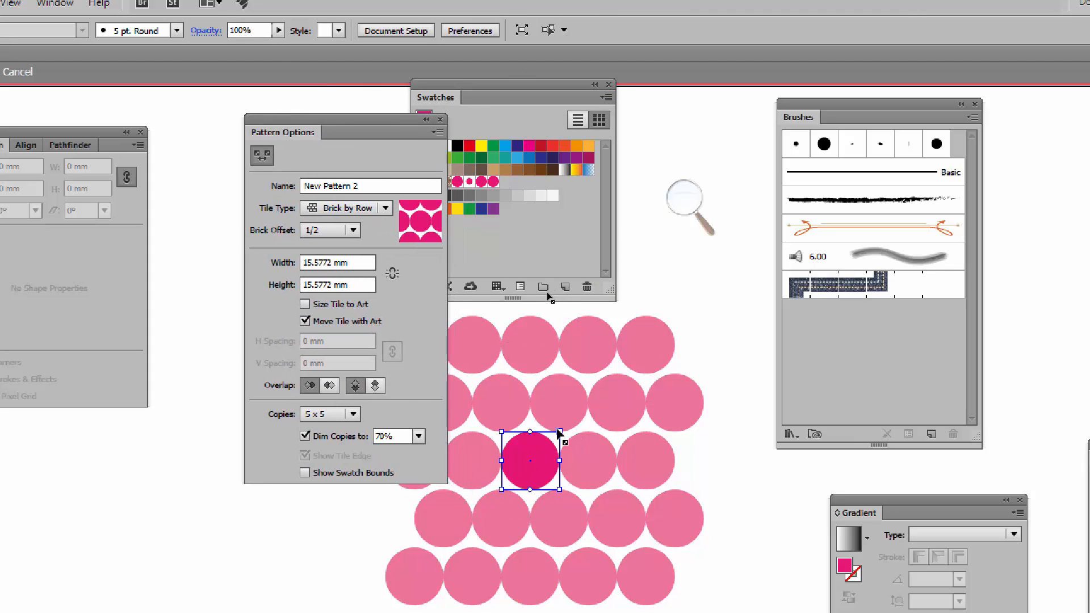
drag(559, 433, 570, 410)
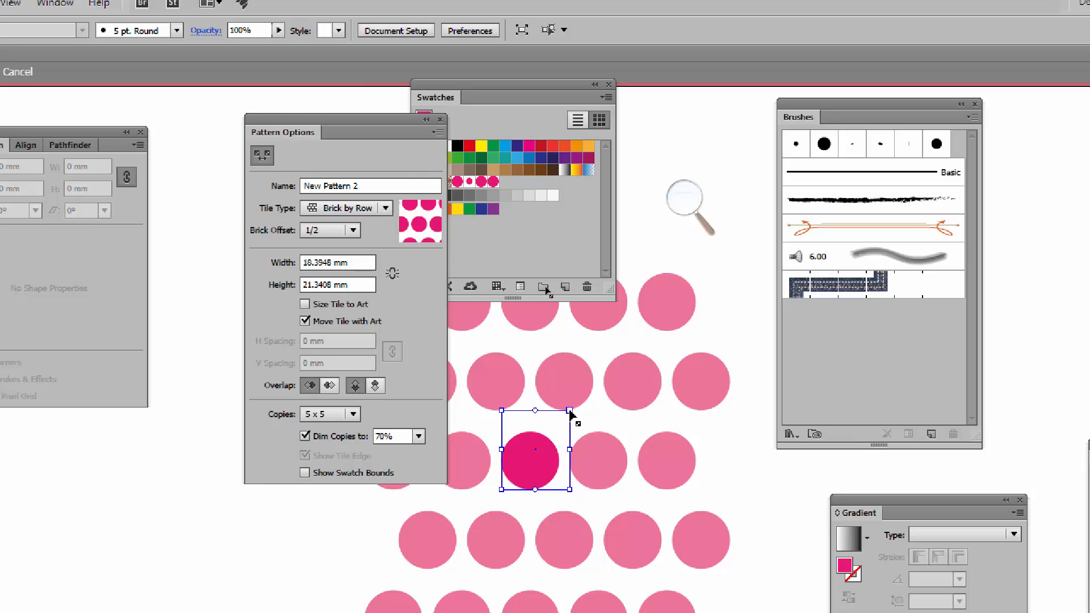
drag(501, 489, 486, 498)
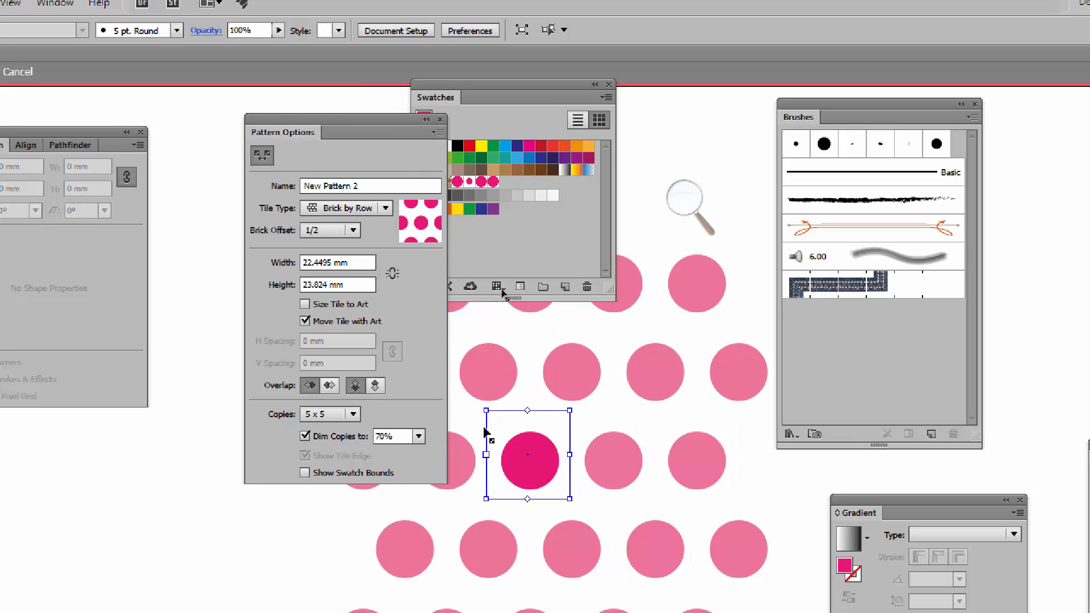
drag(487, 411, 491, 428)
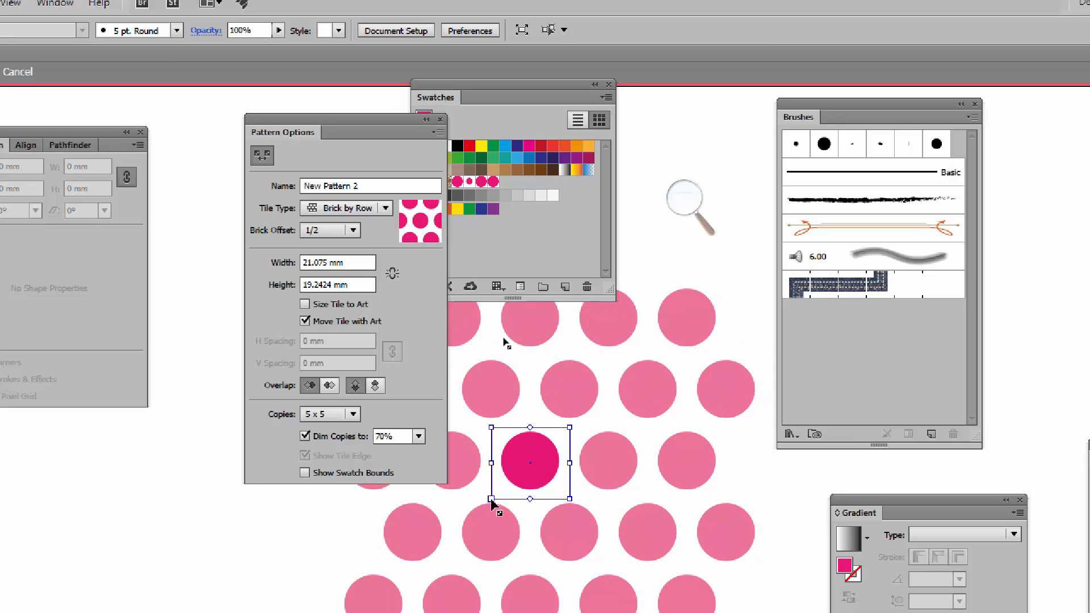
mouse_move(491, 500)
mouse_down()
mouse_move(492, 489)
mouse_move(491, 498)
mouse_up()
drag(491, 429, 492, 421)
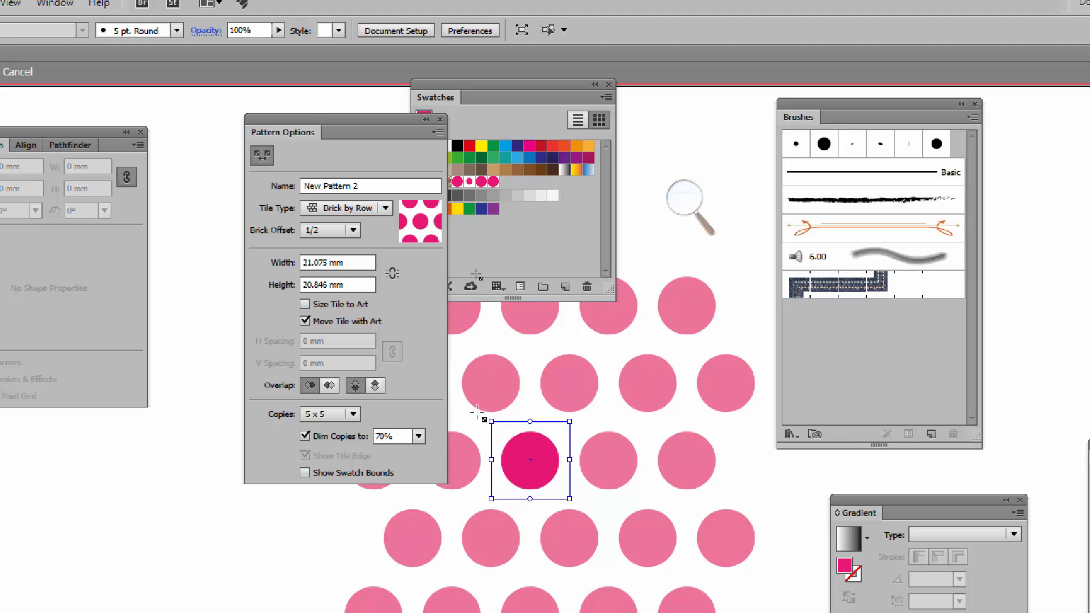
Try the Brick by Column tile type, and set the pattern's tile type to Hex by Row
click(363, 208)
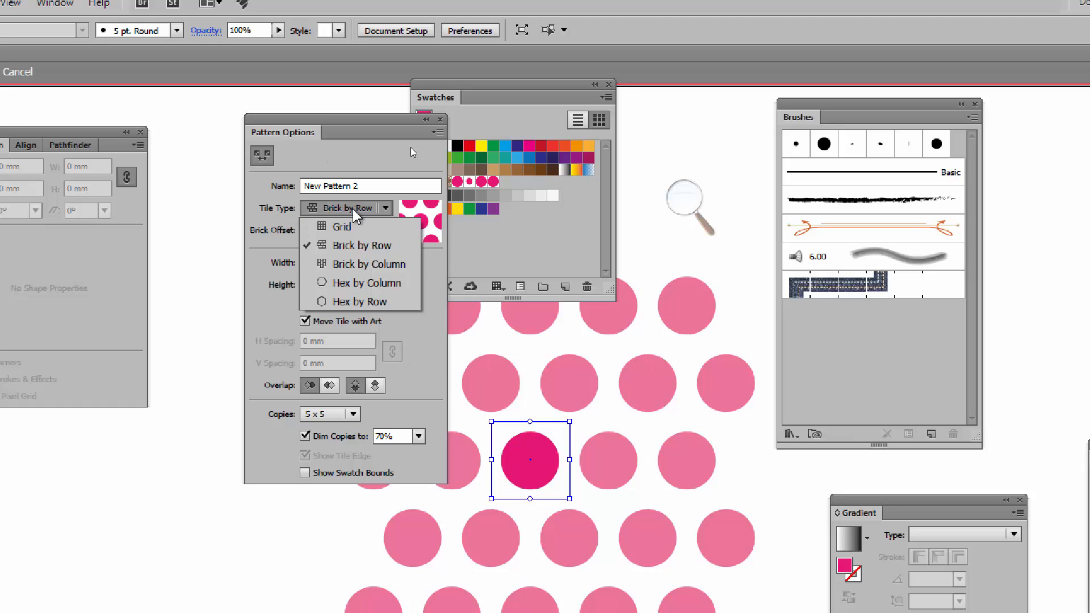
click(341, 252)
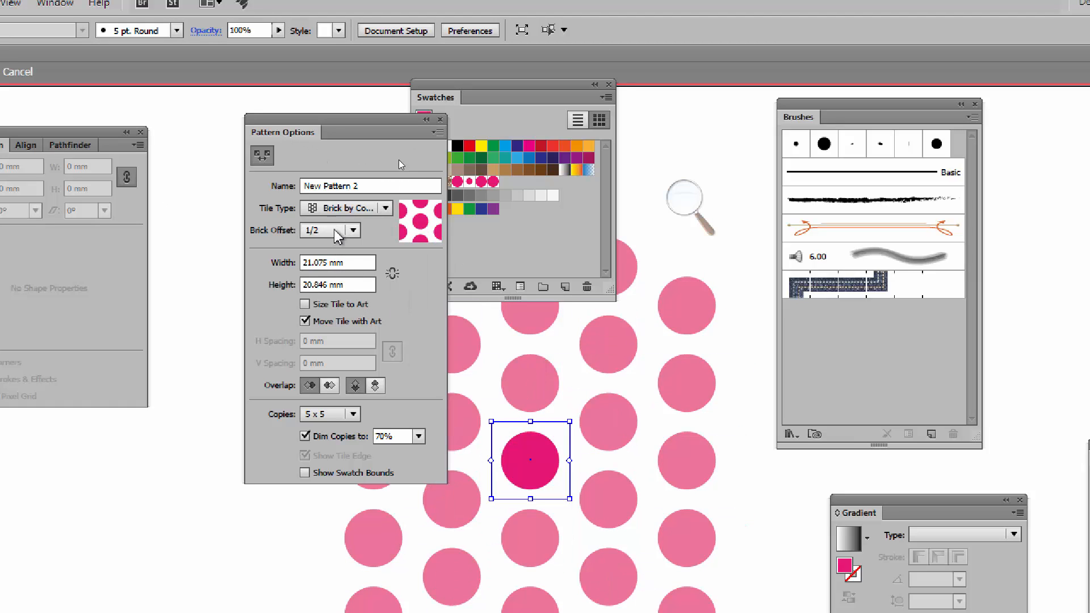
click(352, 213)
click(329, 303)
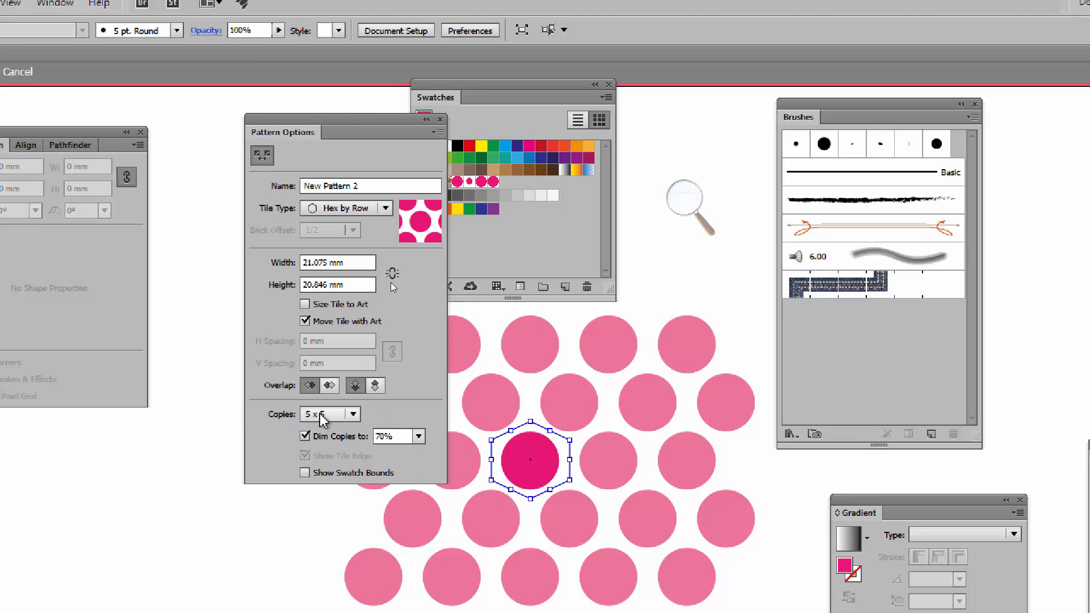
click(347, 261)
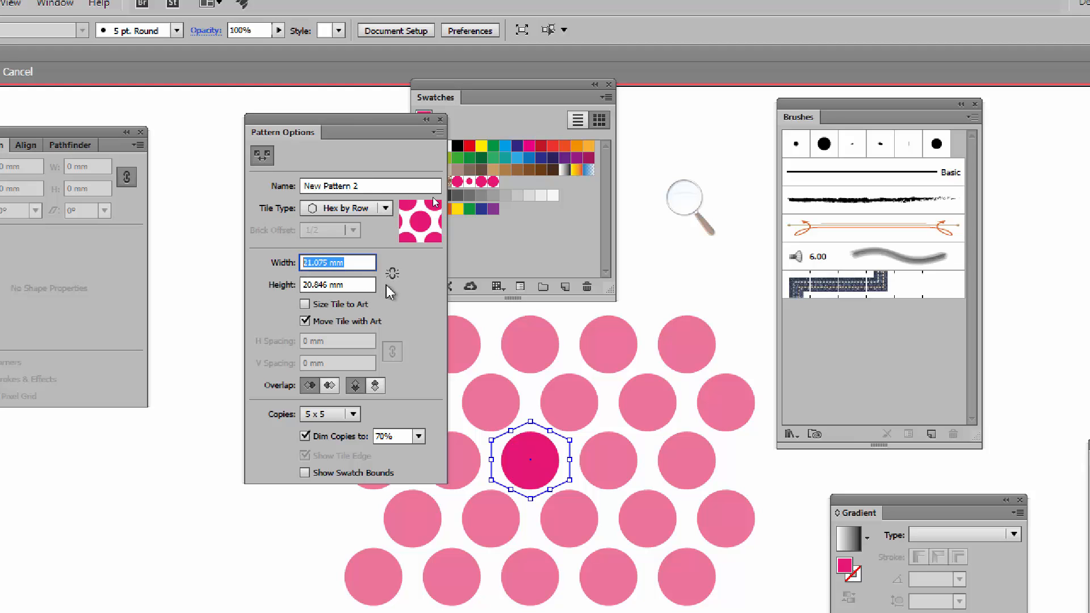
key(Return)
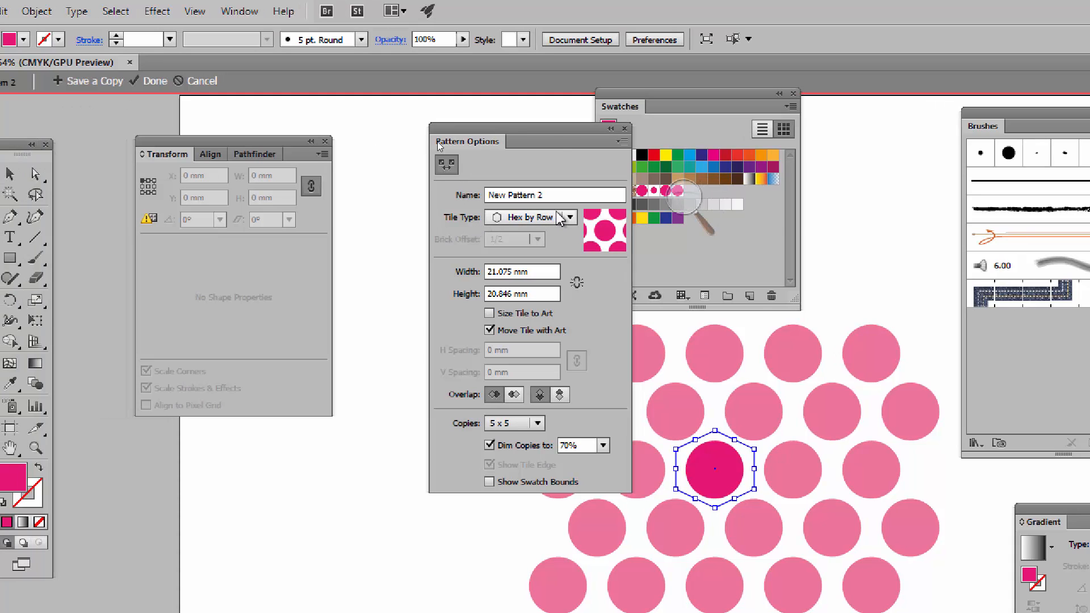
Return the screen magnification to 100% and finish editing the hex dot pattern, keeping its changes
click(684, 198)
click(839, 208)
click(659, 183)
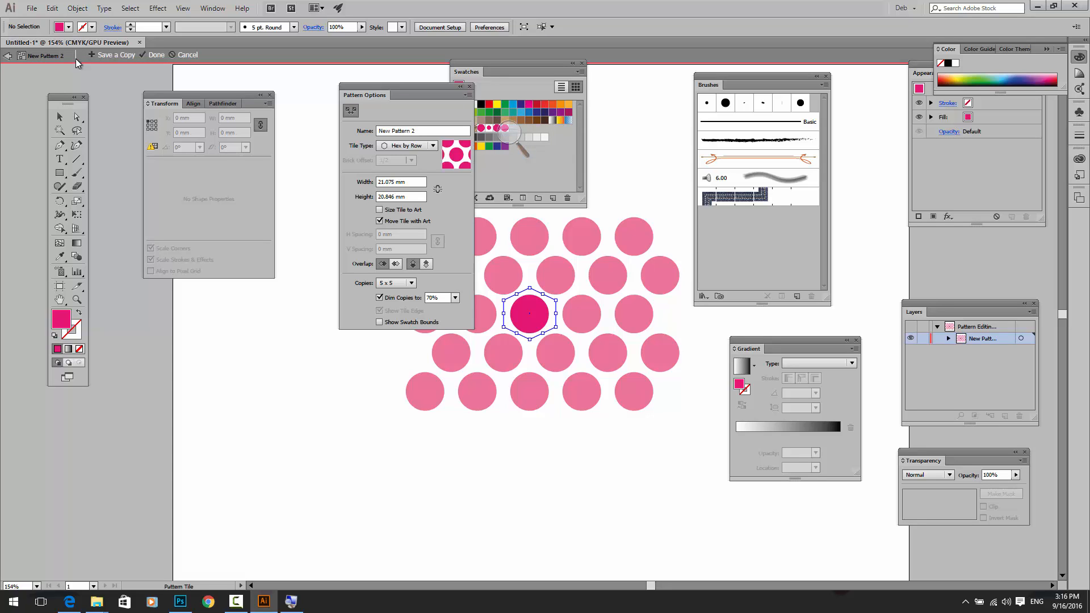
click(155, 56)
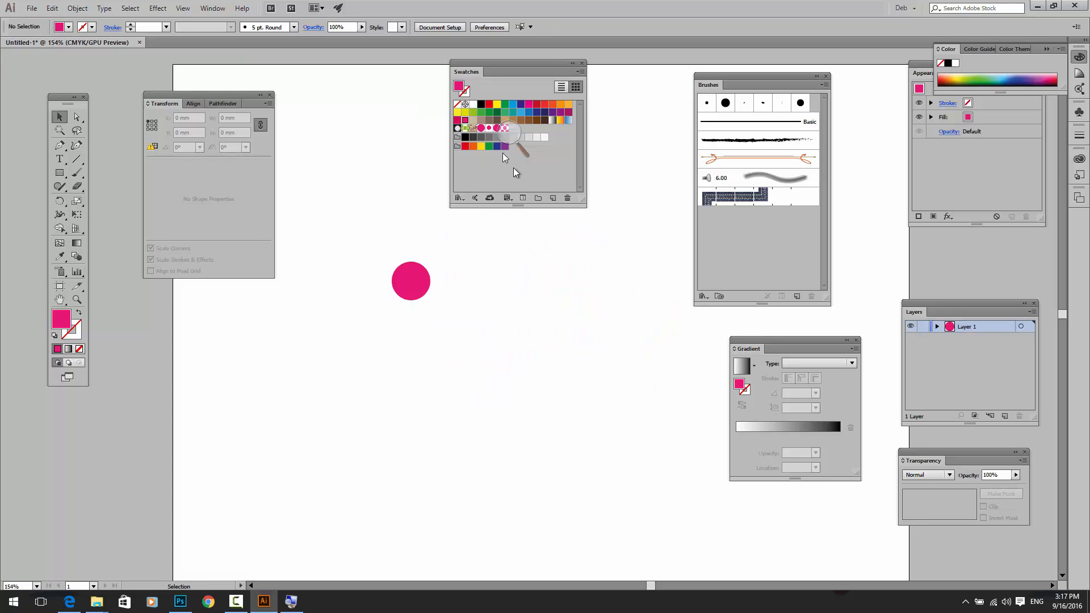
Draw a rectangle about 88.7 by 121.6 mm beside the circle and fill it with the hex dot pattern swatch
click(510, 133)
drag(524, 122, 784, 539)
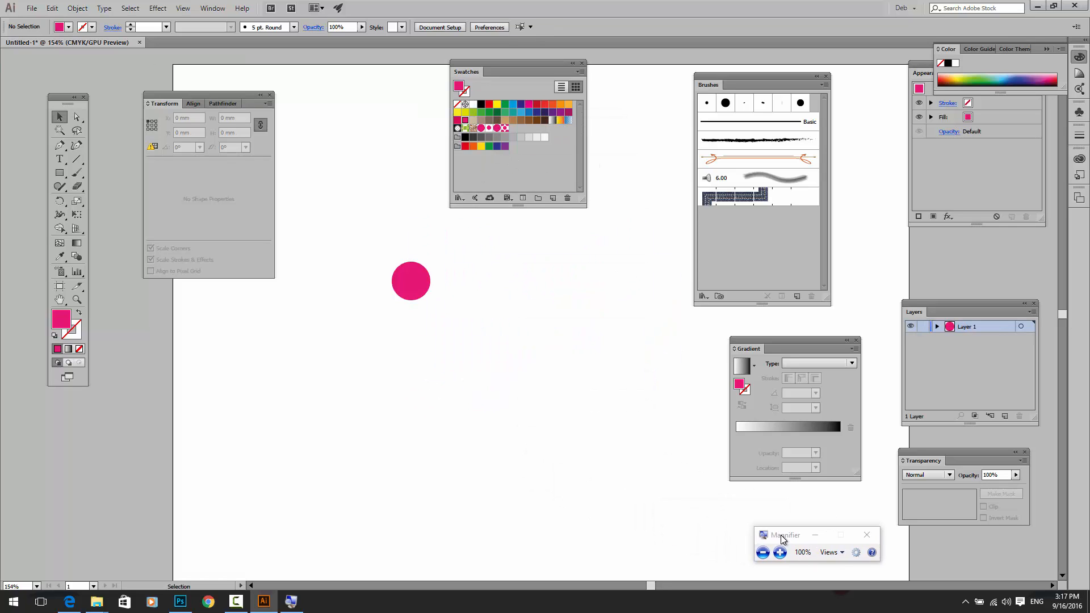
click(61, 174)
drag(459, 231, 680, 532)
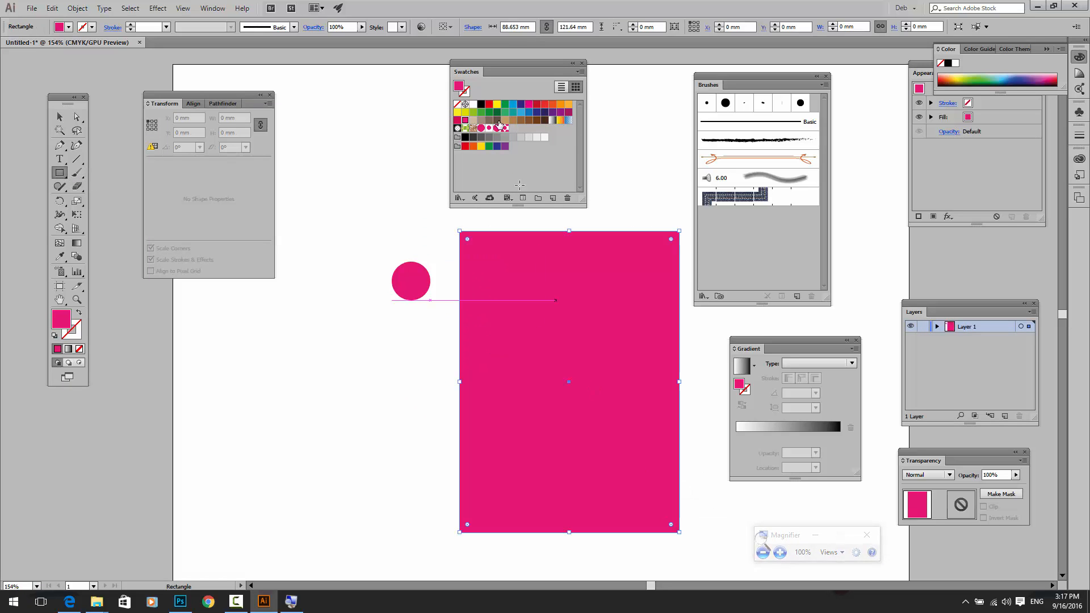
click(505, 128)
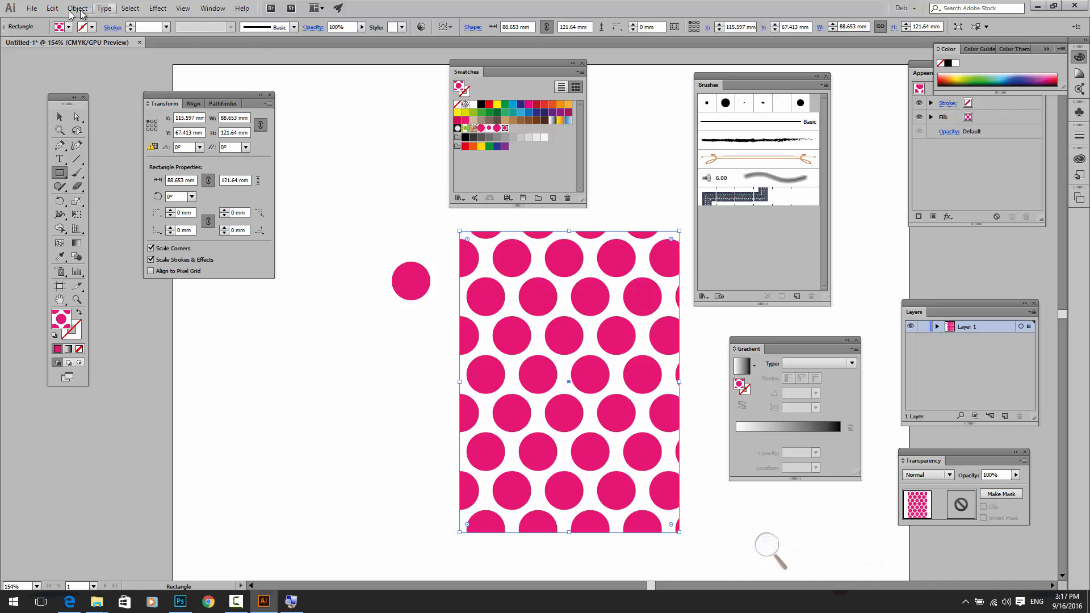
Open the shift dress Illustrator file from the Fashion Drawing folder
click(32, 8)
click(41, 46)
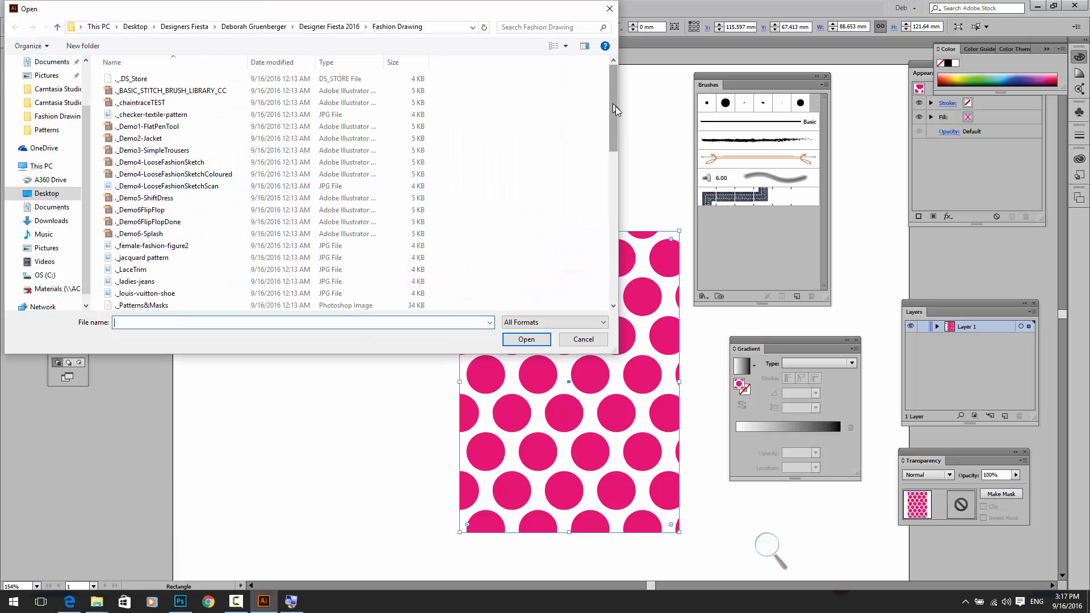
drag(611, 119, 615, 262)
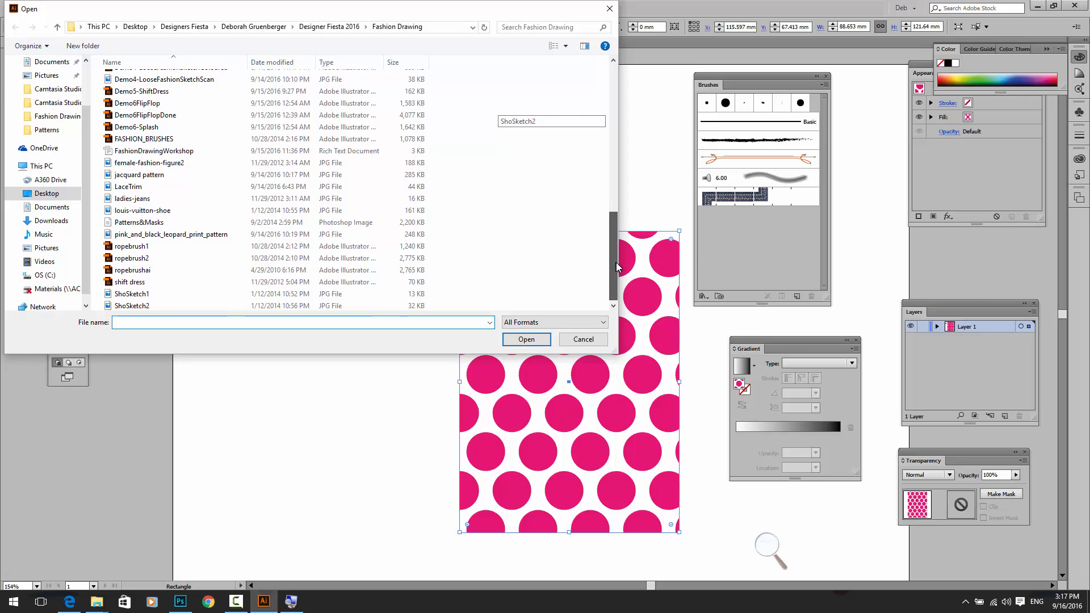
double_click(129, 283)
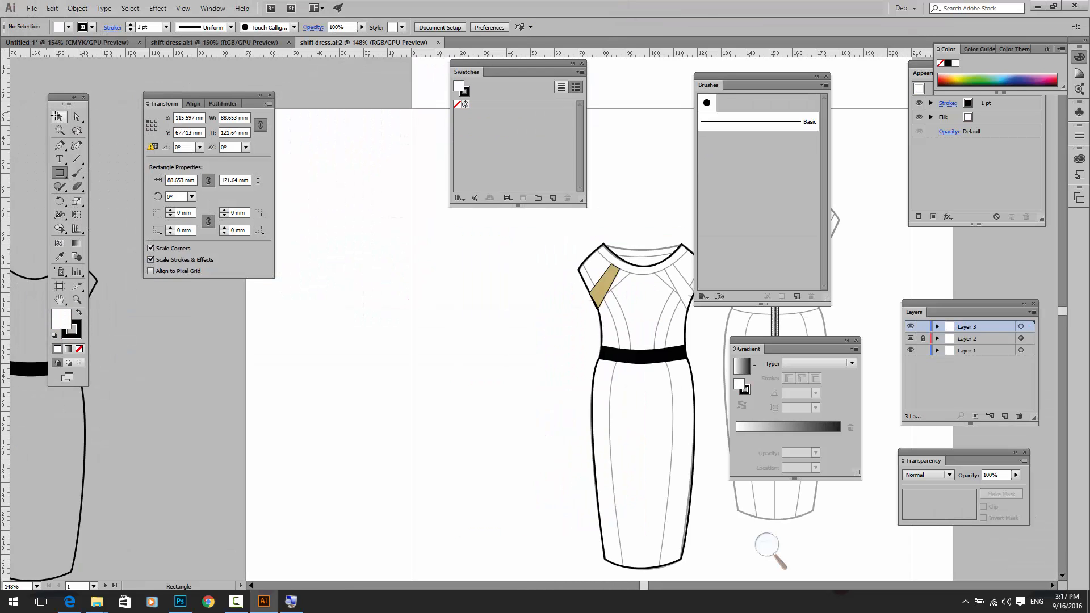
Replace the dotted rectangle in Untitled-1 with a copy of the front-view dress from shift dress.ai2, placed beside the circle
drag(540, 246, 702, 388)
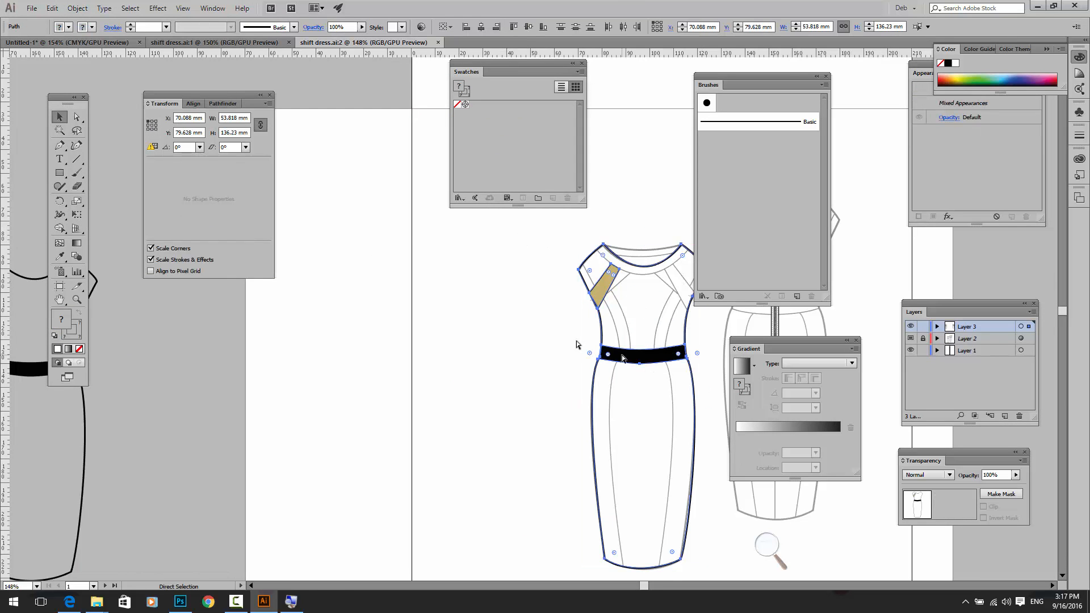
click(196, 45)
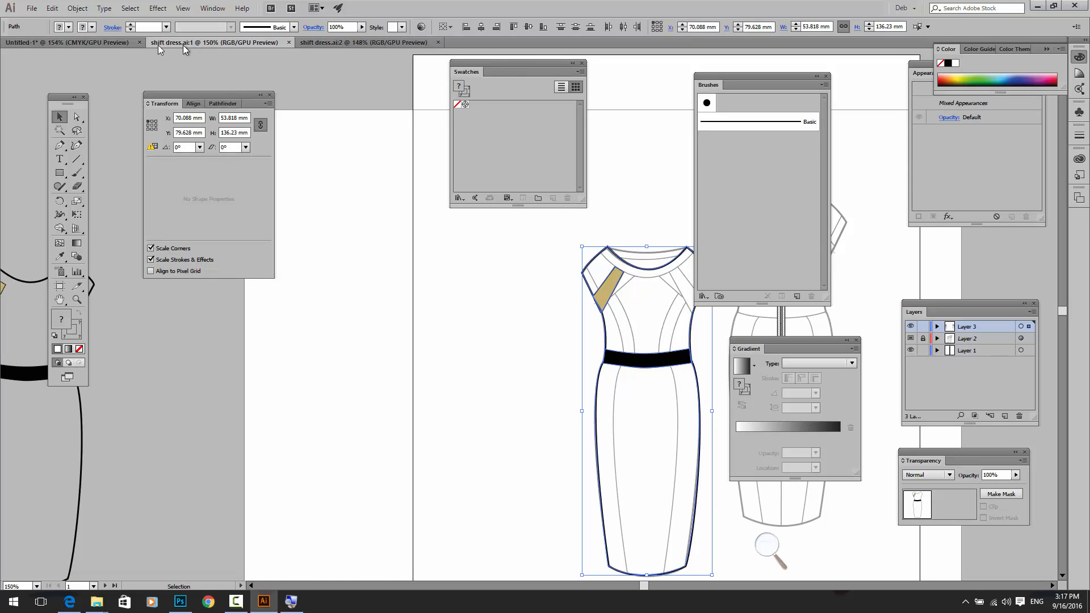
click(88, 44)
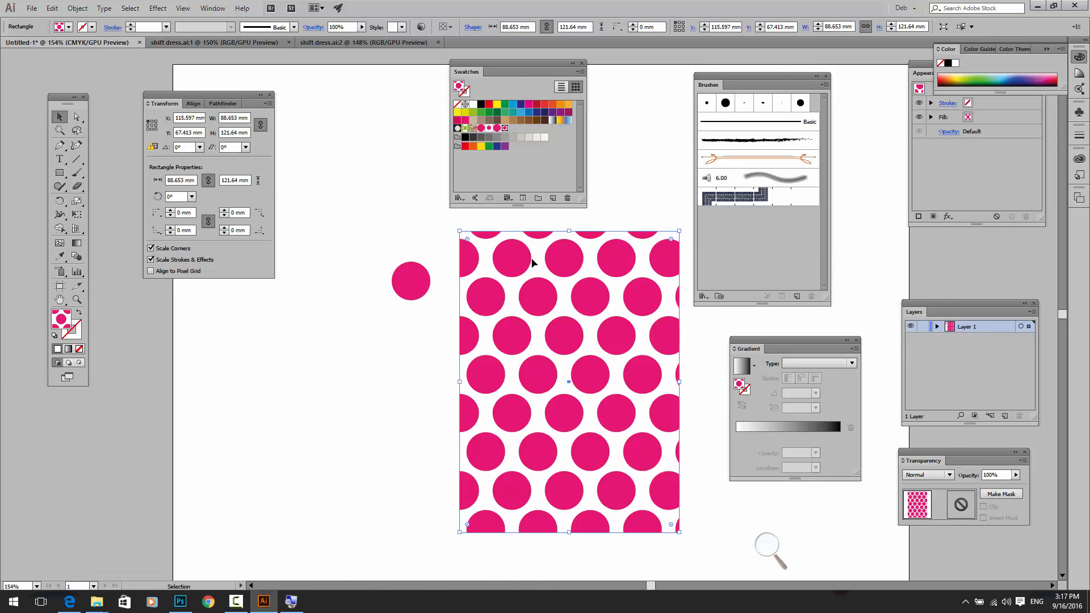
key(Delete)
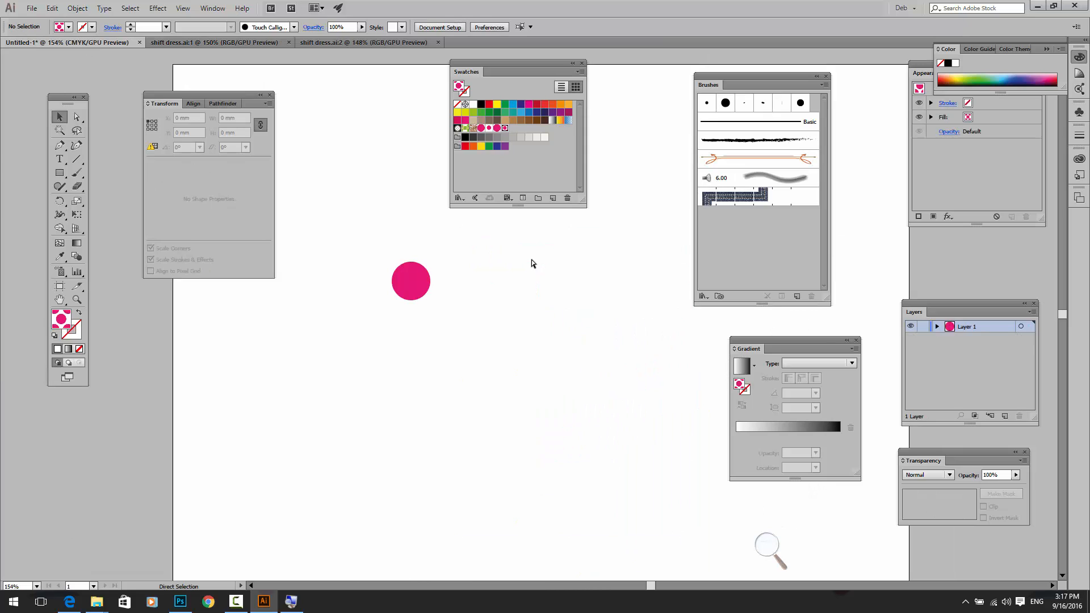
key(ctrl+v)
drag(523, 271, 578, 349)
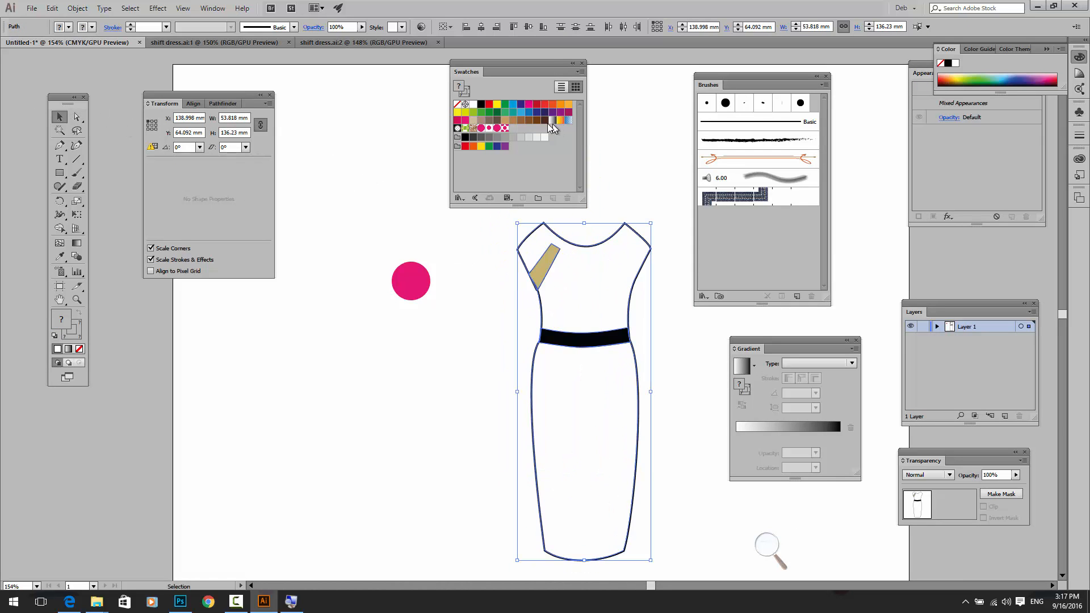
Fill the dress with the hex dot pattern swatch, trying New Pattern Swatch 2 for comparison
click(504, 129)
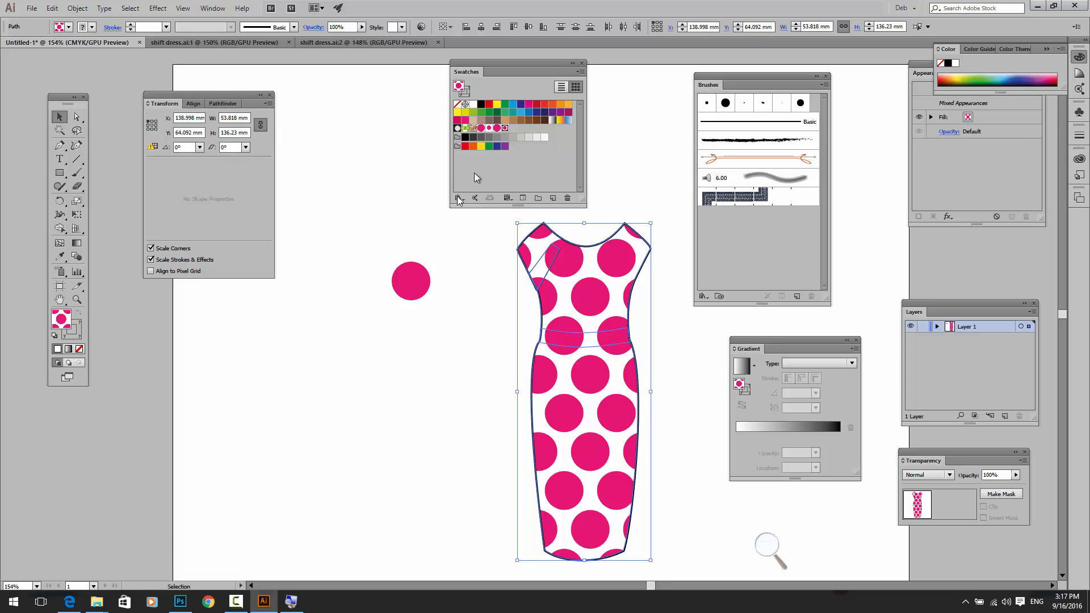
click(489, 130)
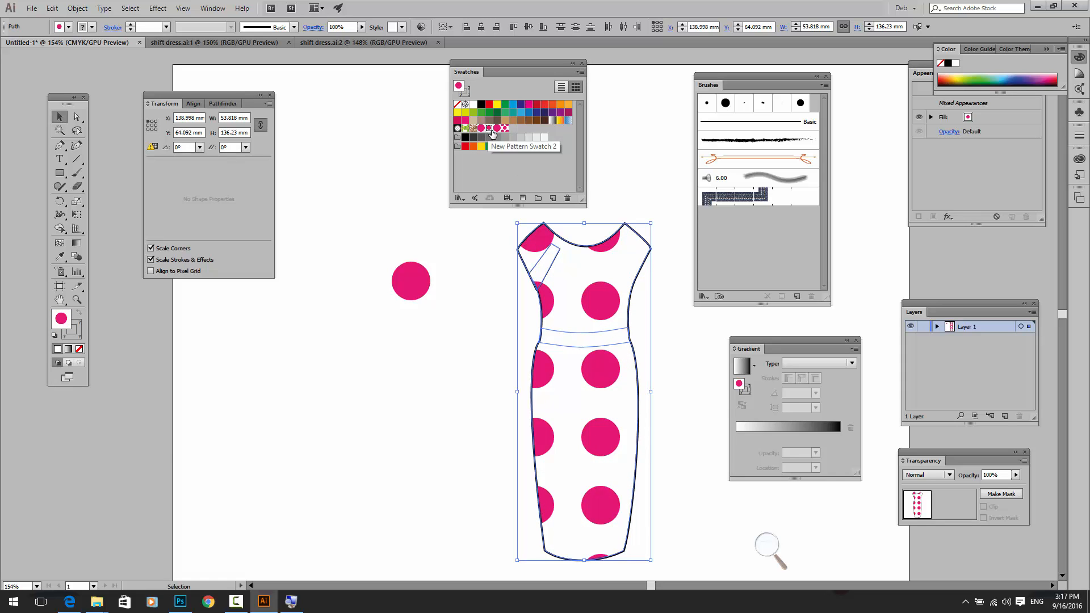
click(504, 129)
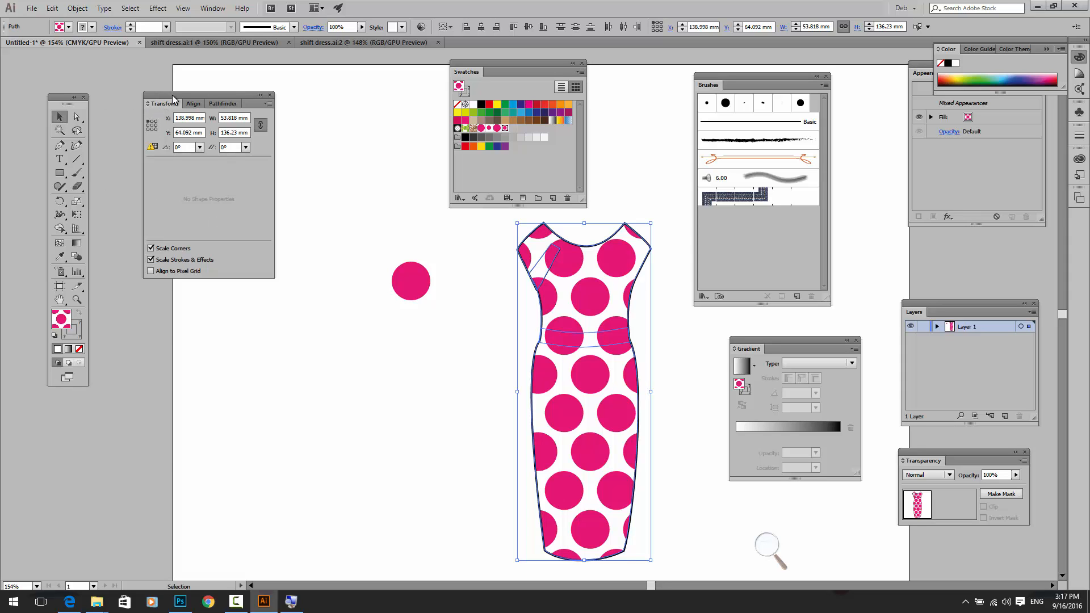
Set up a Scale of 70% horizontally and vertically for the dotted dress and check its preview
drag(173, 97, 277, 74)
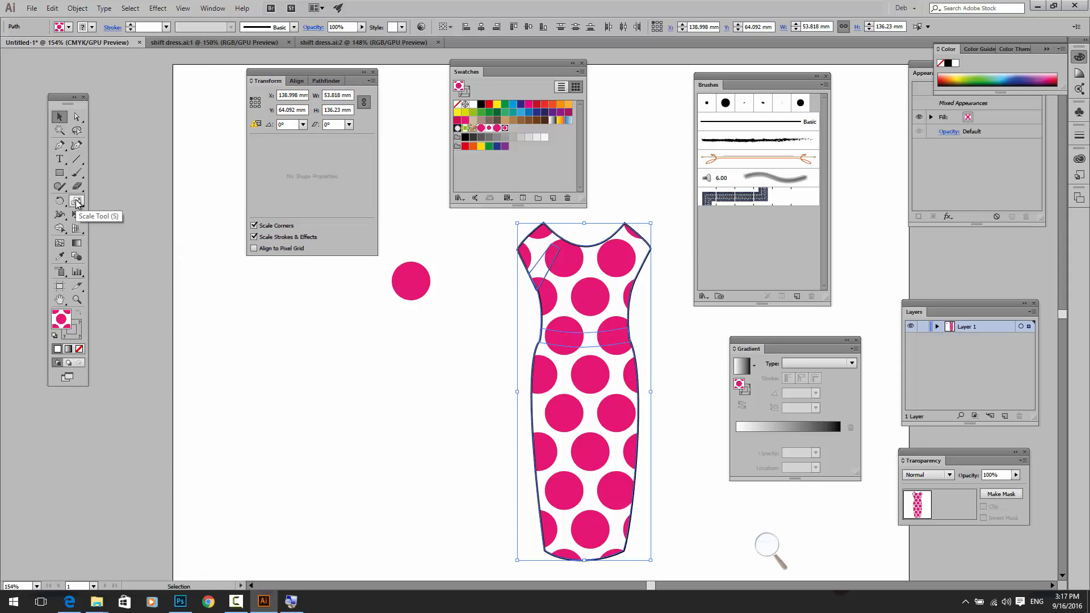
double_click(77, 201)
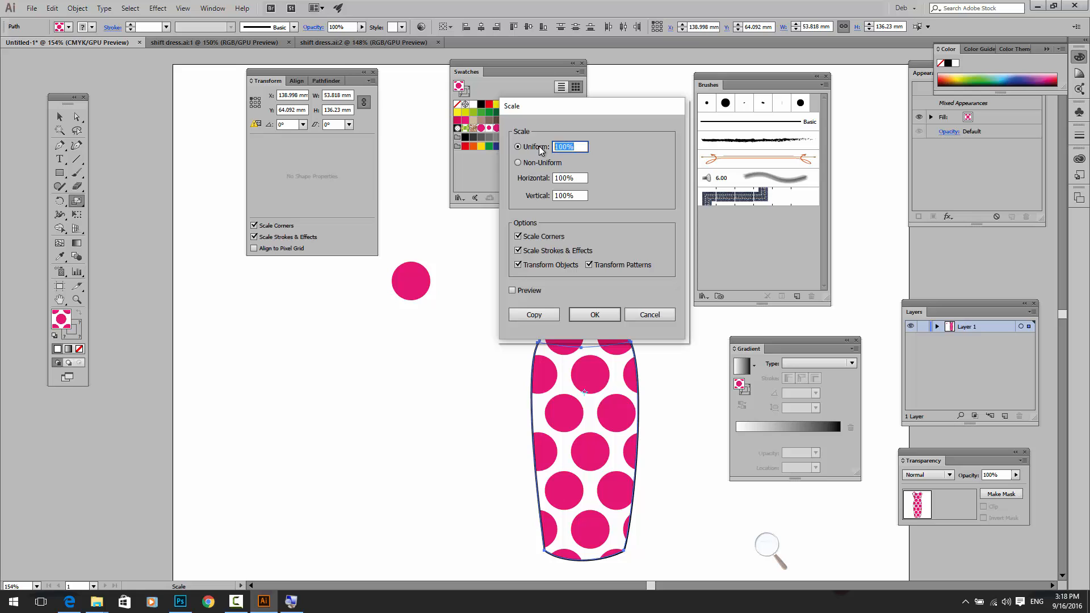
text(70)
click(572, 178)
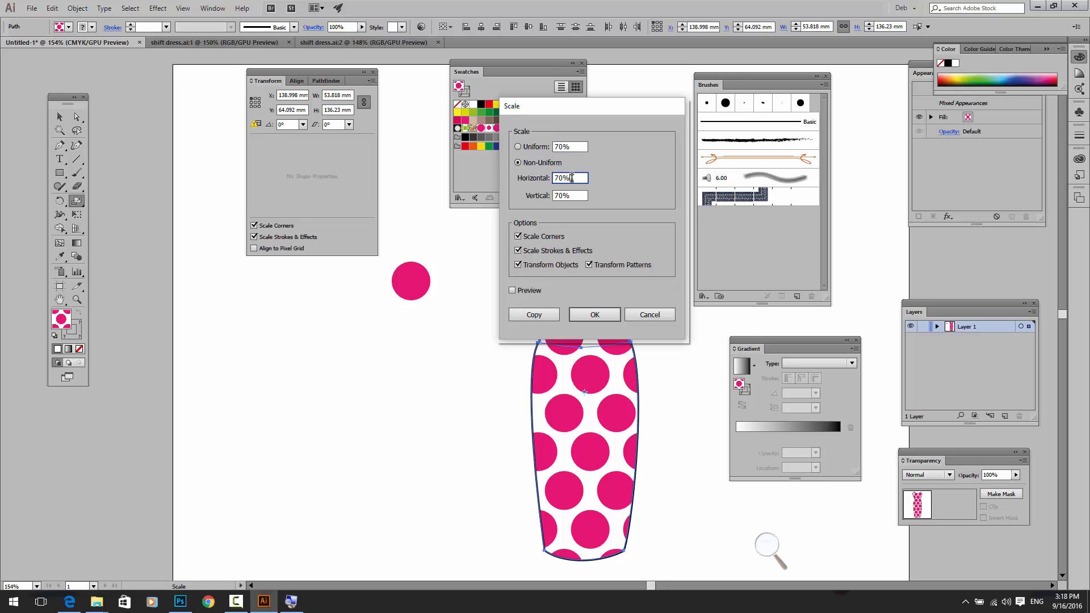
drag(571, 110, 750, 59)
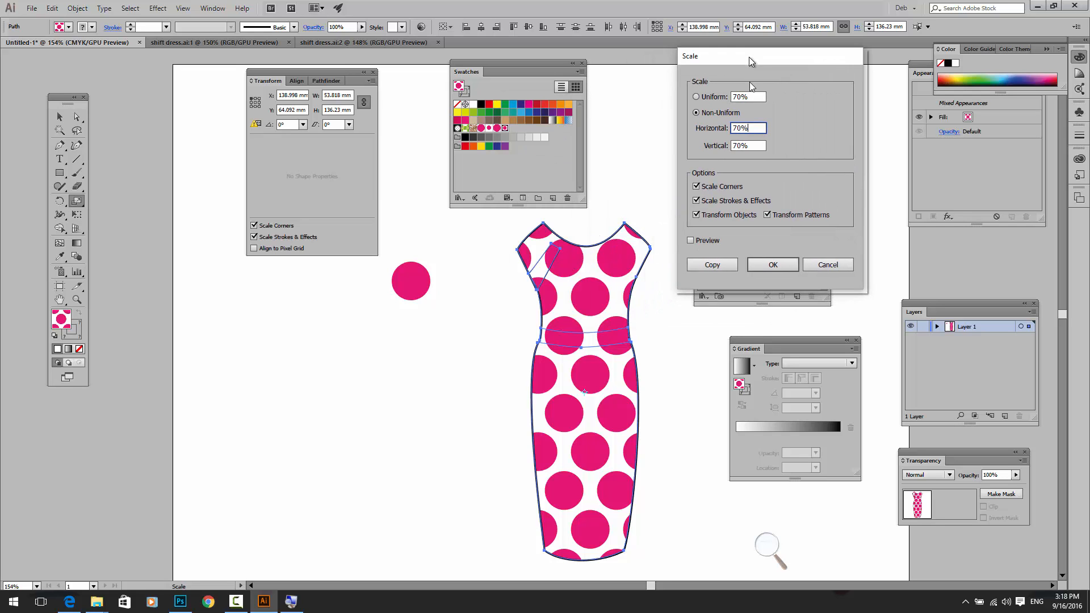
click(692, 240)
click(692, 238)
Magnify the screen and limit the scaling to the pattern by keeping Transform Patterns on and turning Transform Objects off
click(769, 550)
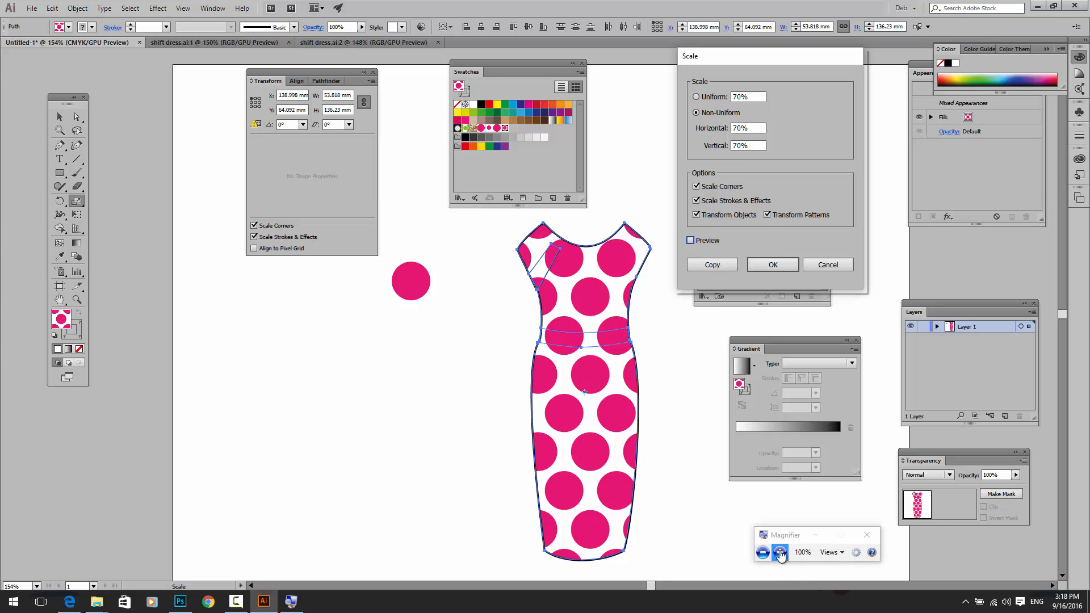
click(778, 550)
click(645, 211)
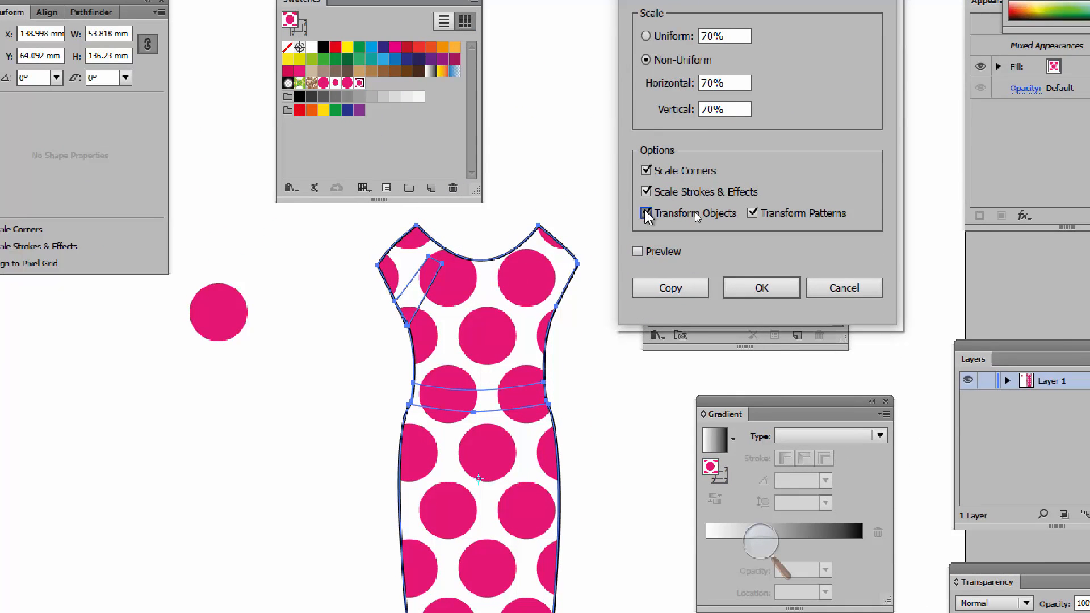
click(645, 211)
click(752, 213)
click(645, 213)
Compare the dress's dot pattern with and without the 70% scale preview
click(637, 253)
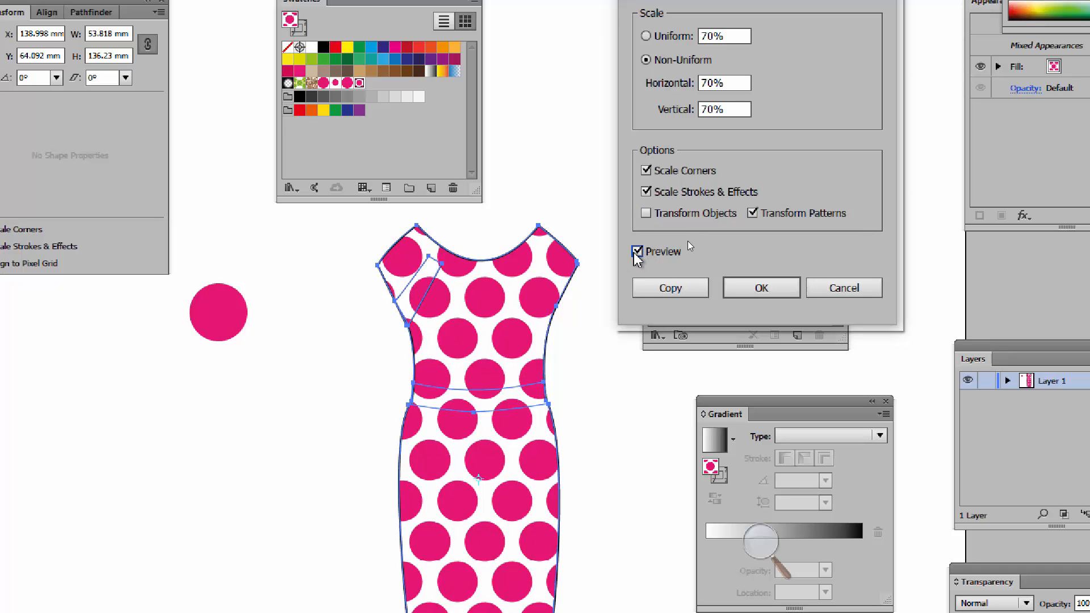
click(635, 252)
click(635, 251)
click(634, 251)
click(636, 253)
Try a uniform scale of 40% on the dress's dot pattern and compare its preview with the unscaled pattern
click(707, 36)
text(4)
click(636, 252)
click(636, 252)
click(636, 251)
click(637, 252)
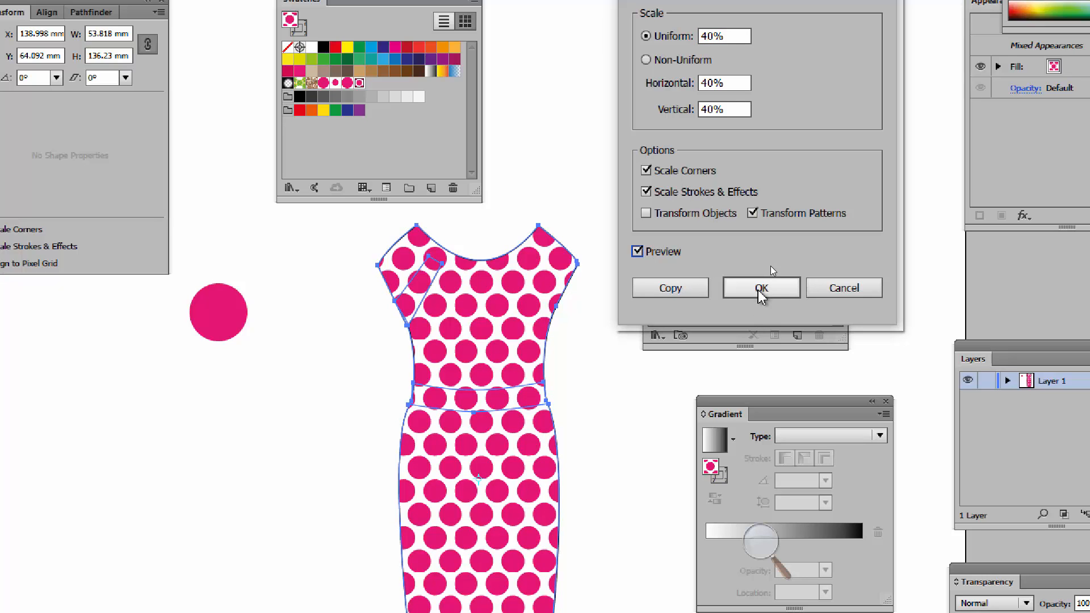
Scale the dress's dot pattern uniformly to 10% and return the screen magnification to 100%
drag(707, 36, 666, 39)
text(1)
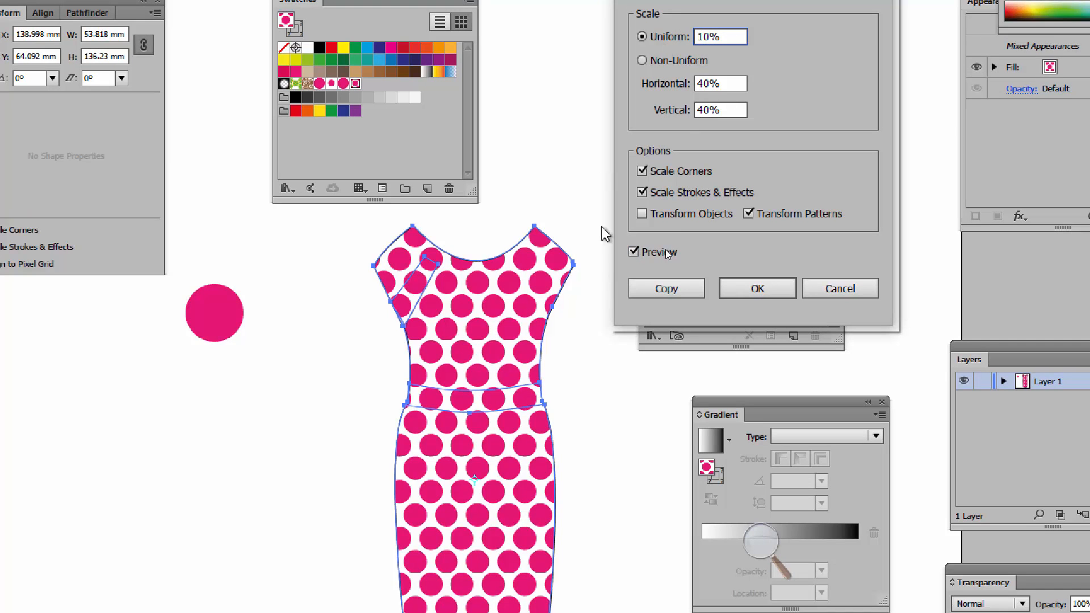
click(633, 251)
click(634, 251)
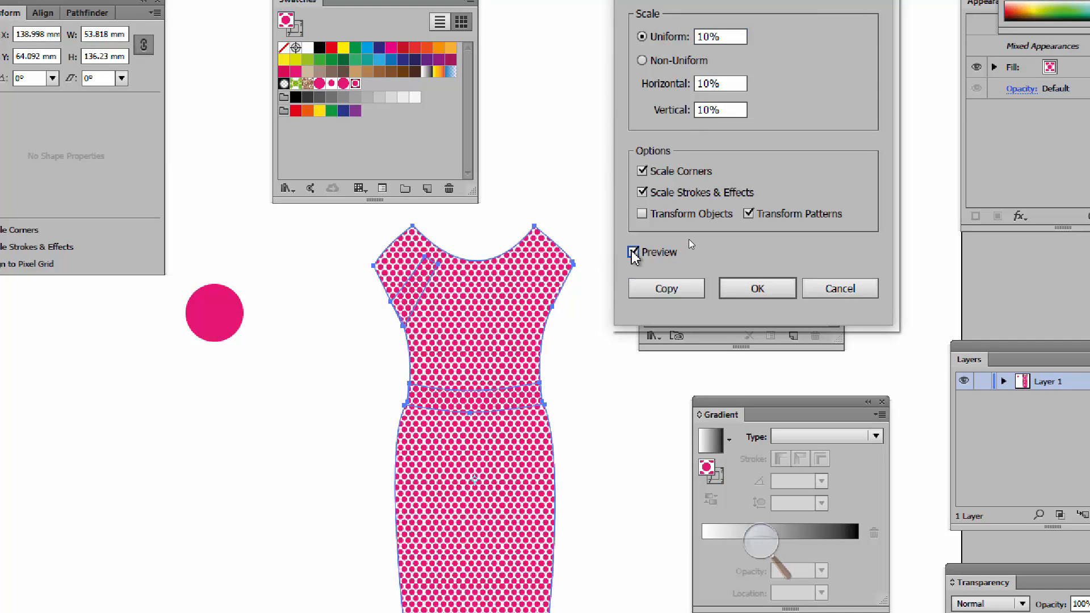
click(764, 289)
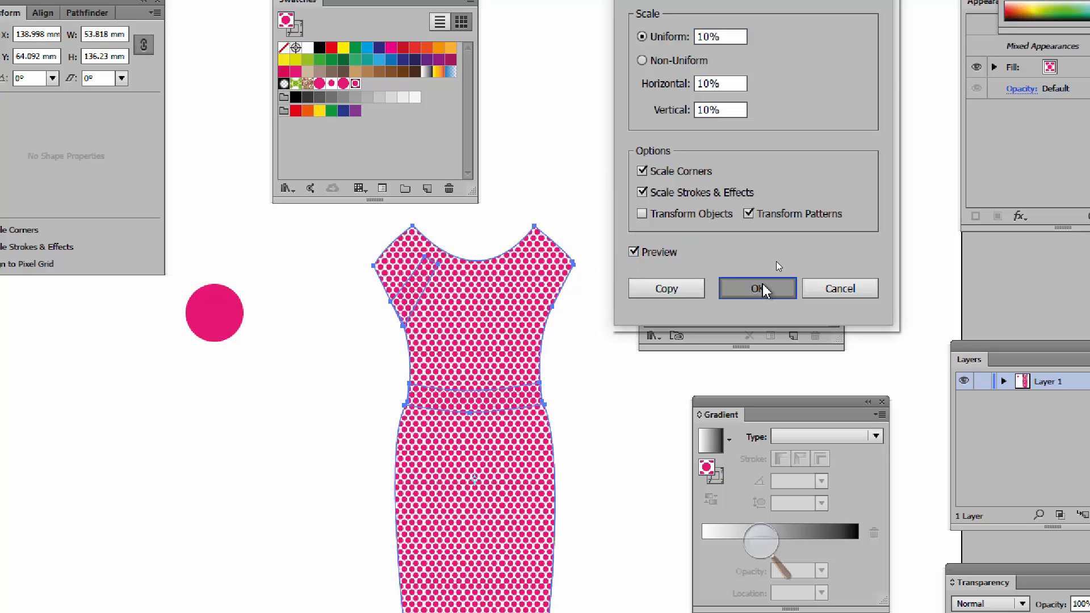
click(761, 288)
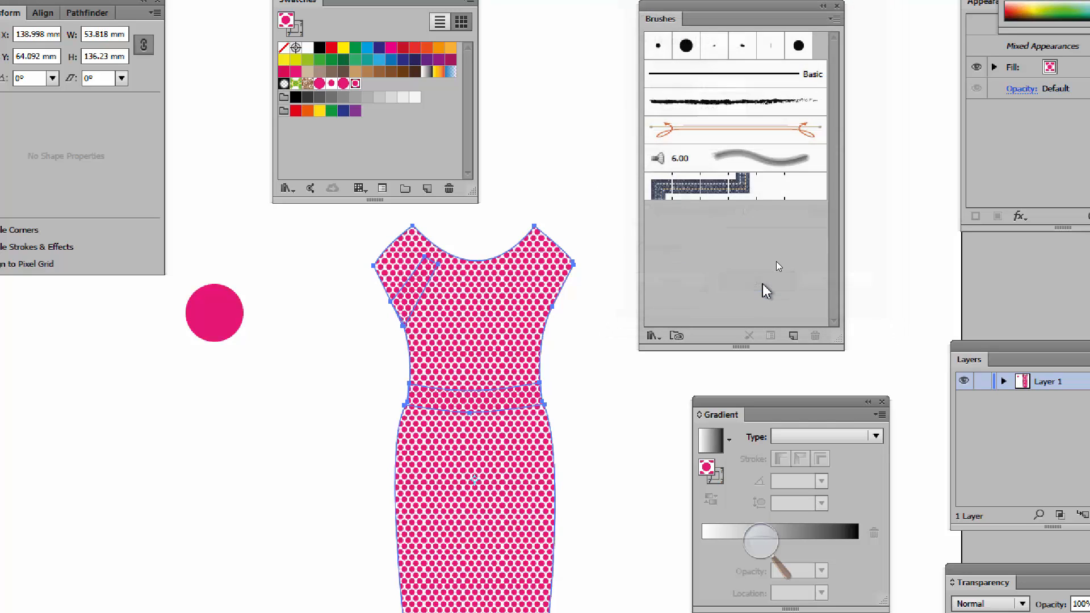
click(760, 542)
click(753, 552)
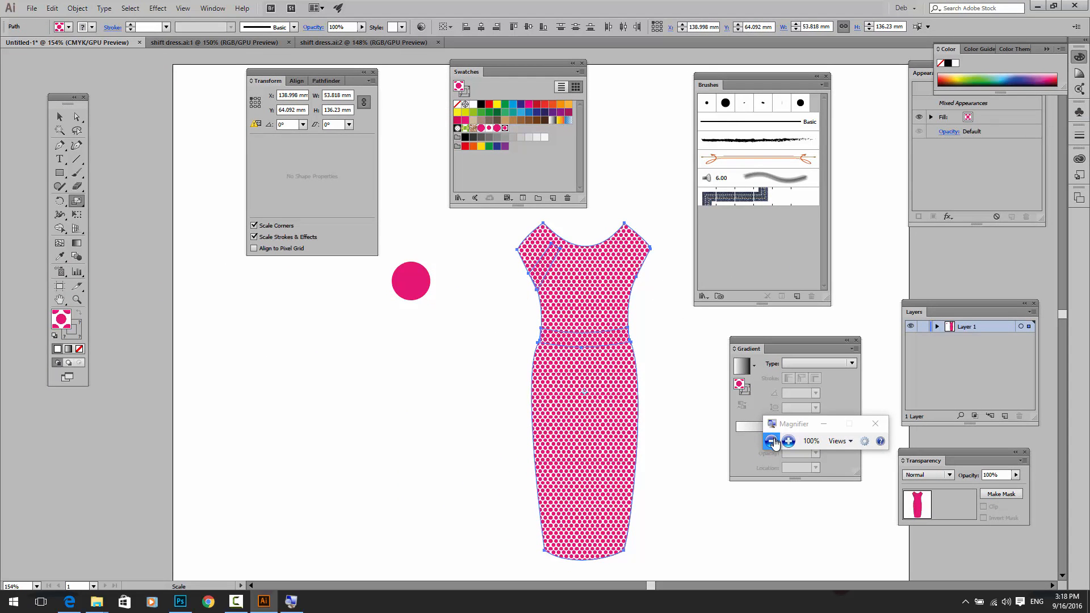
Open Demo7-LotsofPattterns from the Patterns folder in Designer Fiesta 2016, keeping the substituted default fonts
click(32, 8)
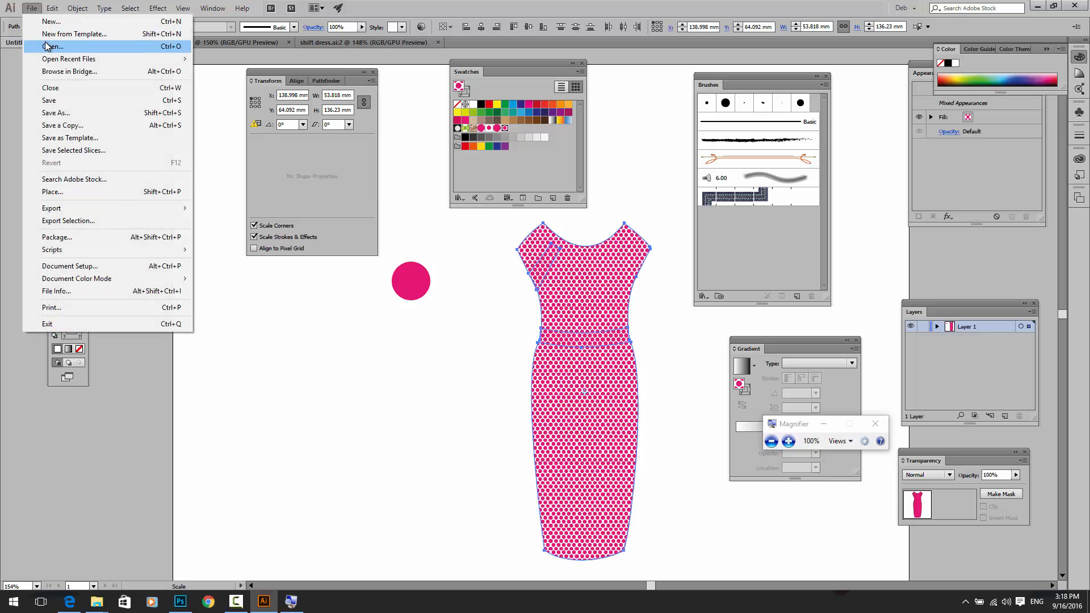
click(47, 46)
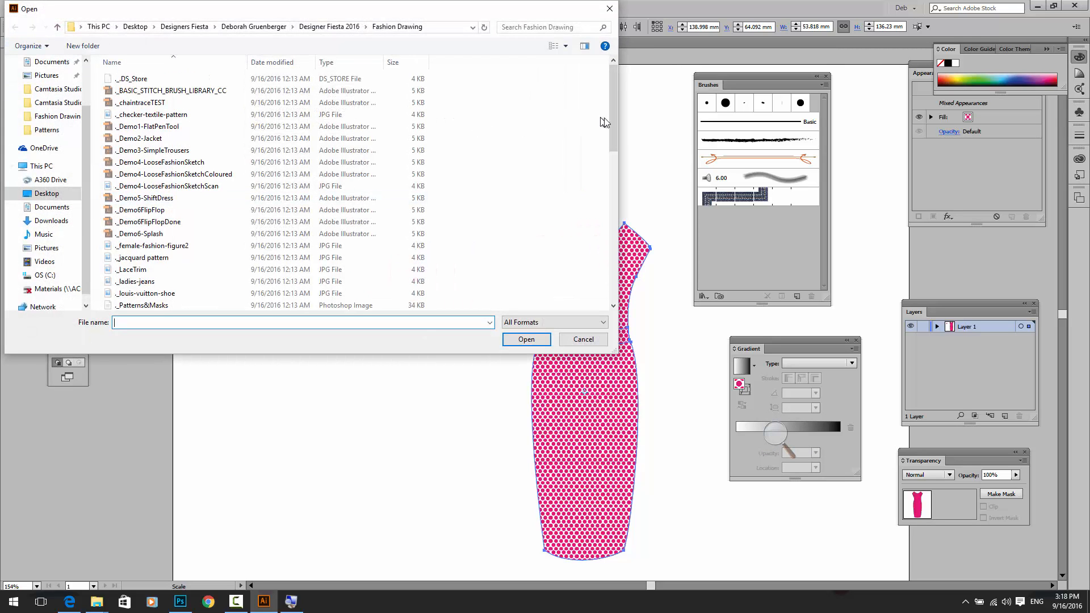
drag(612, 124, 614, 272)
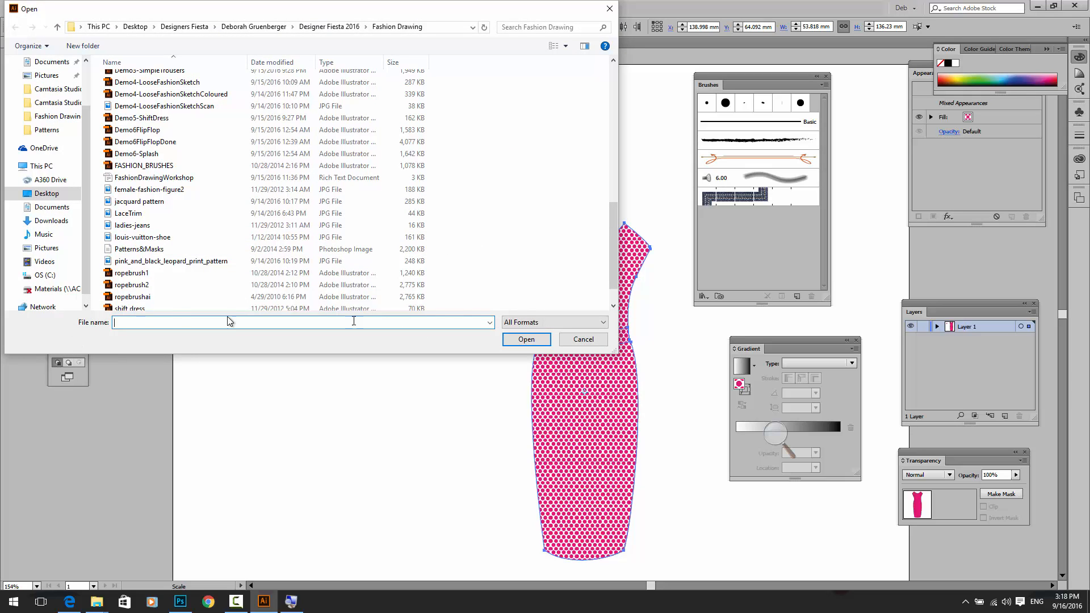
drag(604, 350, 723, 436)
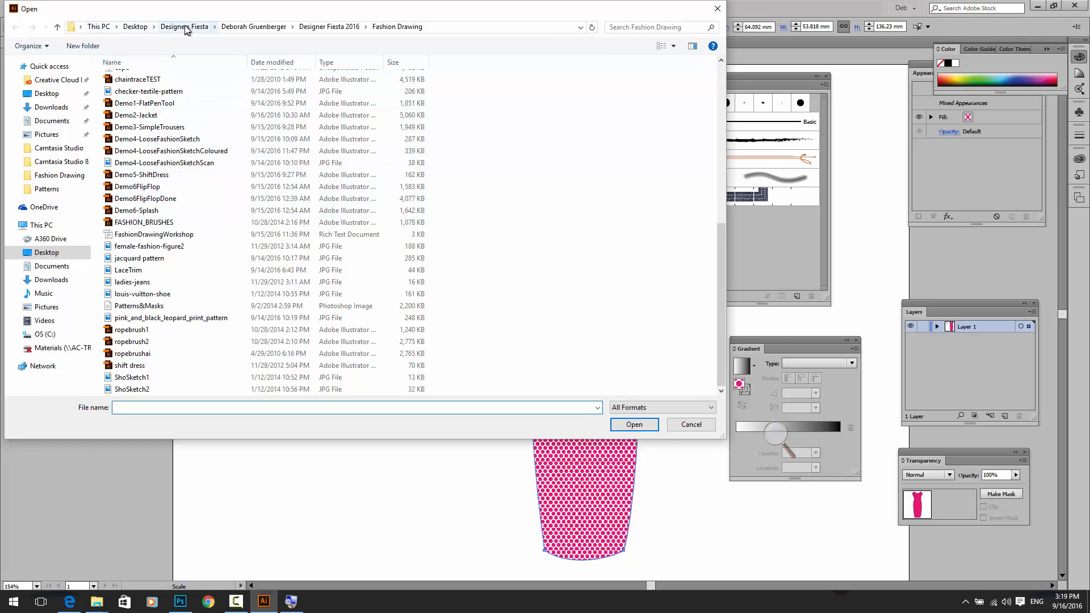
click(332, 27)
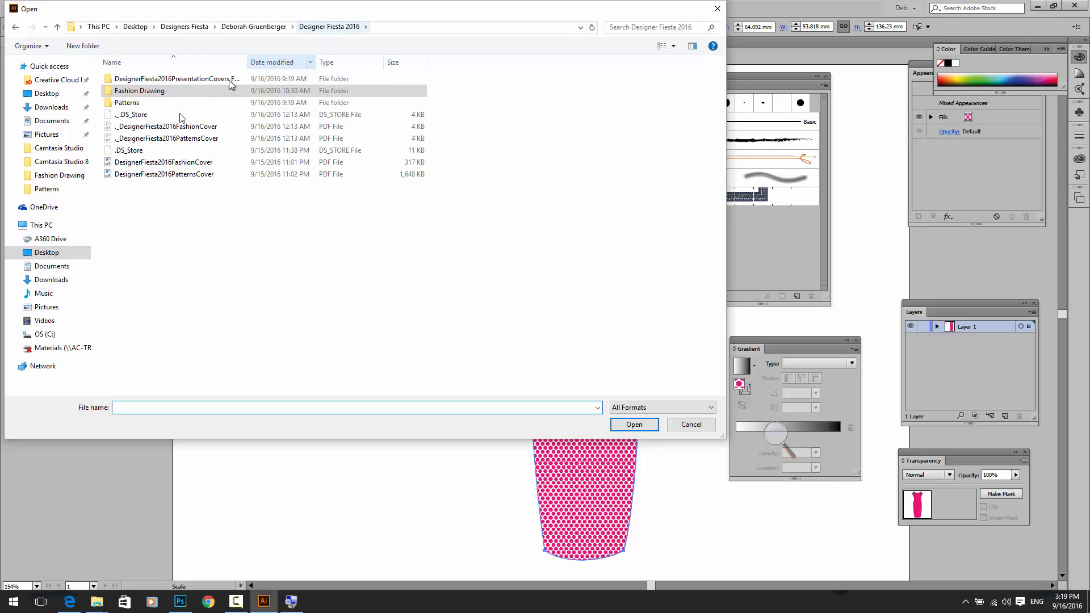
double_click(154, 102)
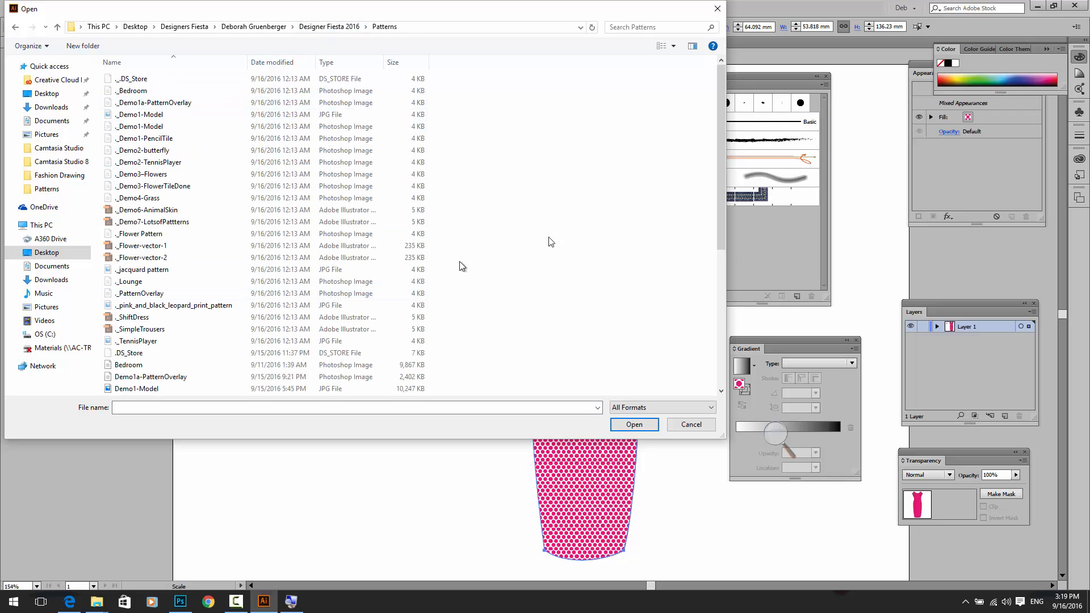
drag(720, 244, 719, 346)
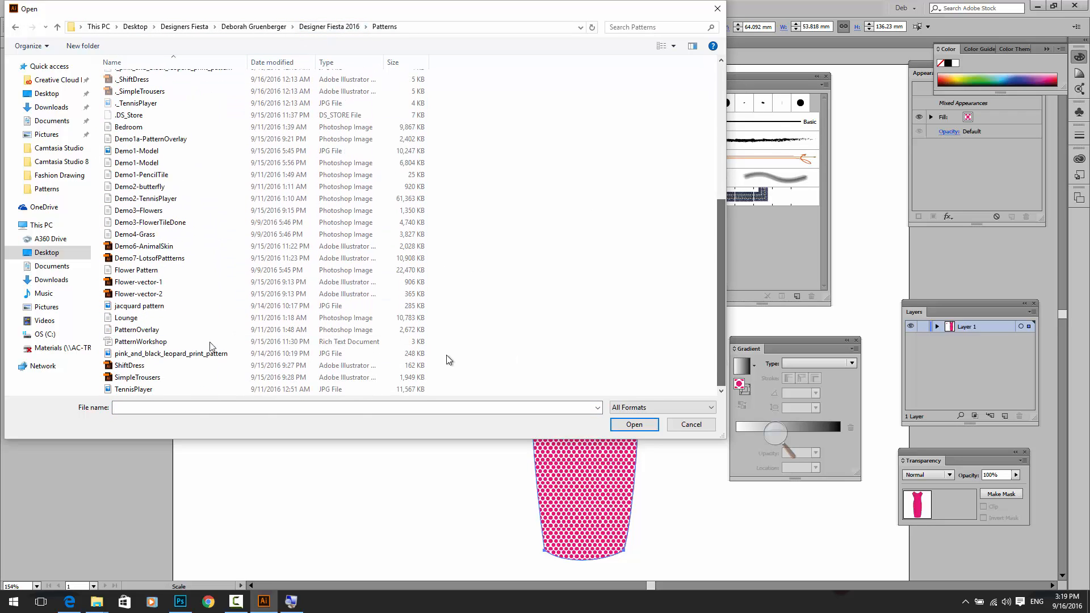
double_click(119, 257)
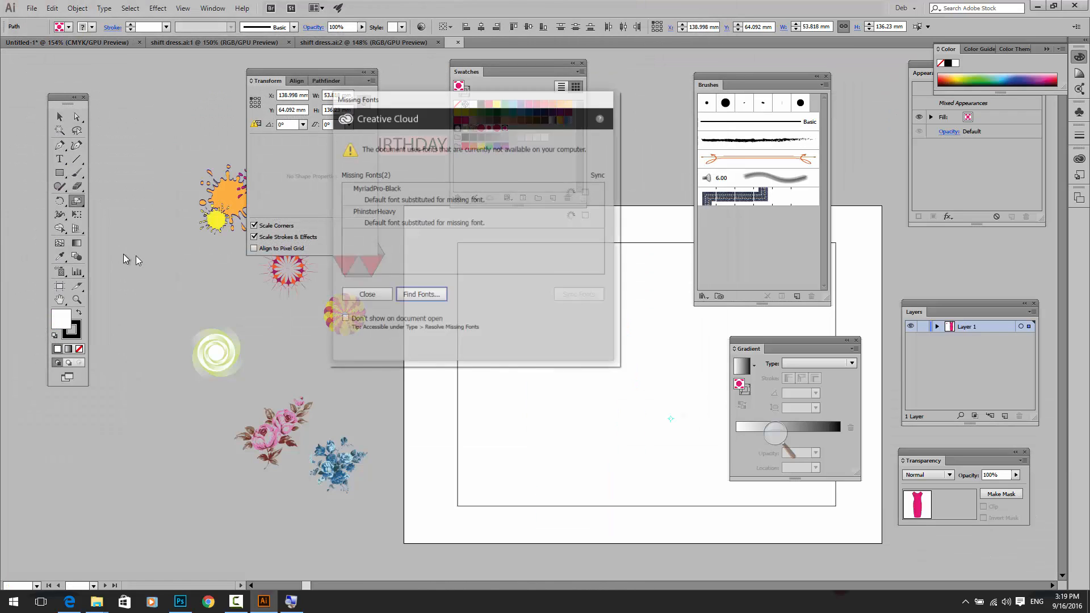
click(368, 295)
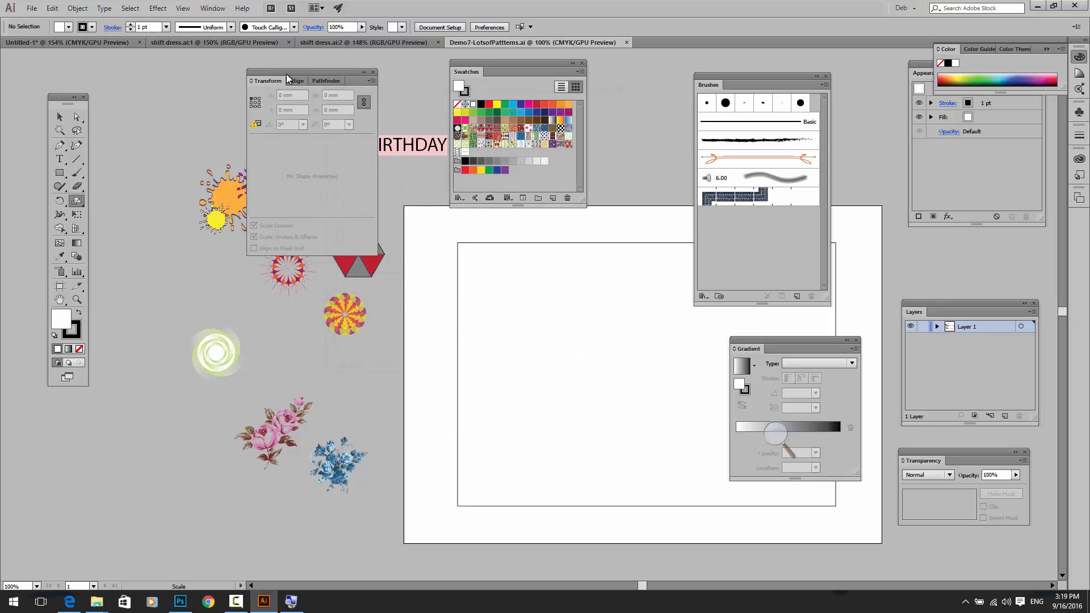
Close the Transform panel and make a new pattern from the orange, pink and yellow paint splatter motif
click(364, 73)
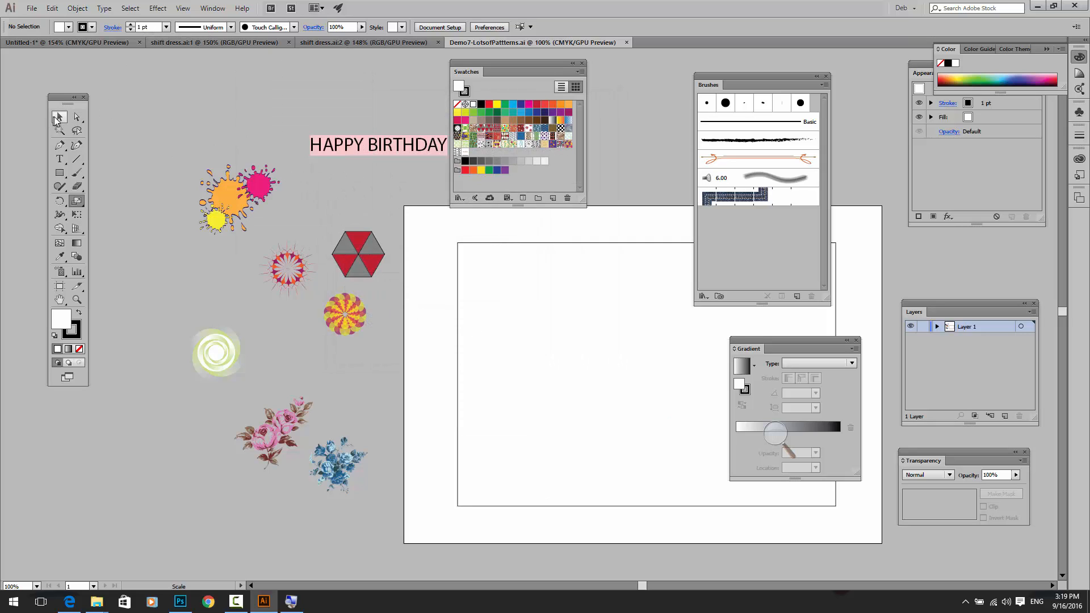
key(v)
click(257, 203)
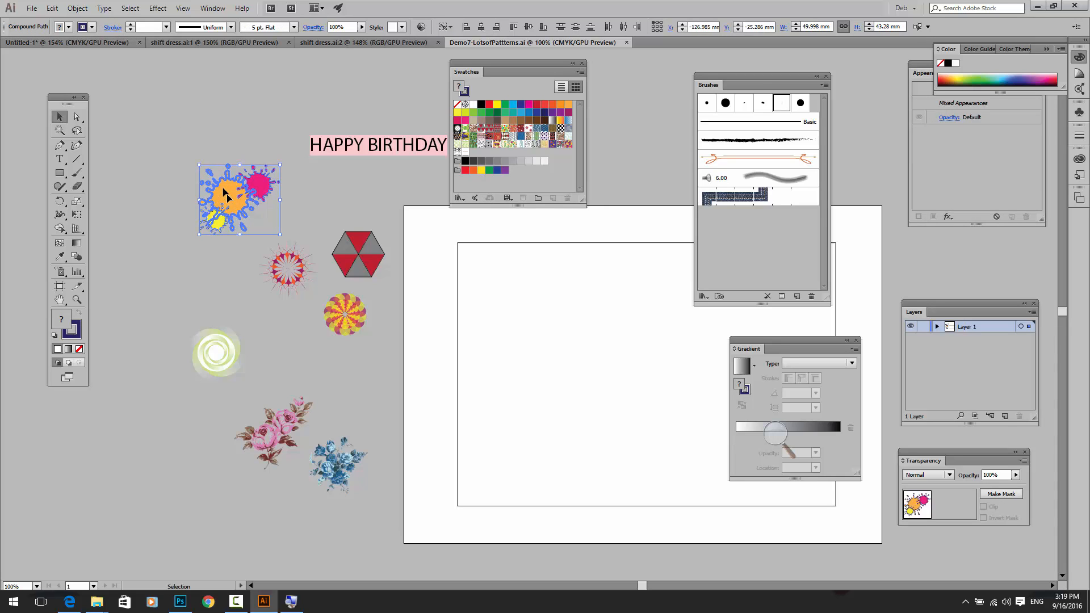
click(79, 8)
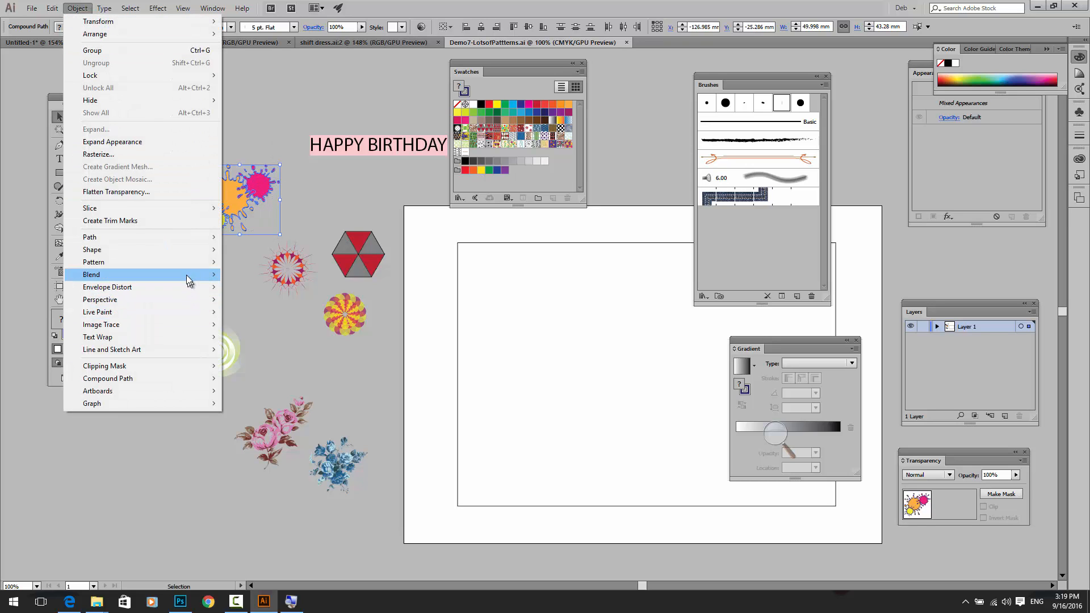
mouse_move(189, 263)
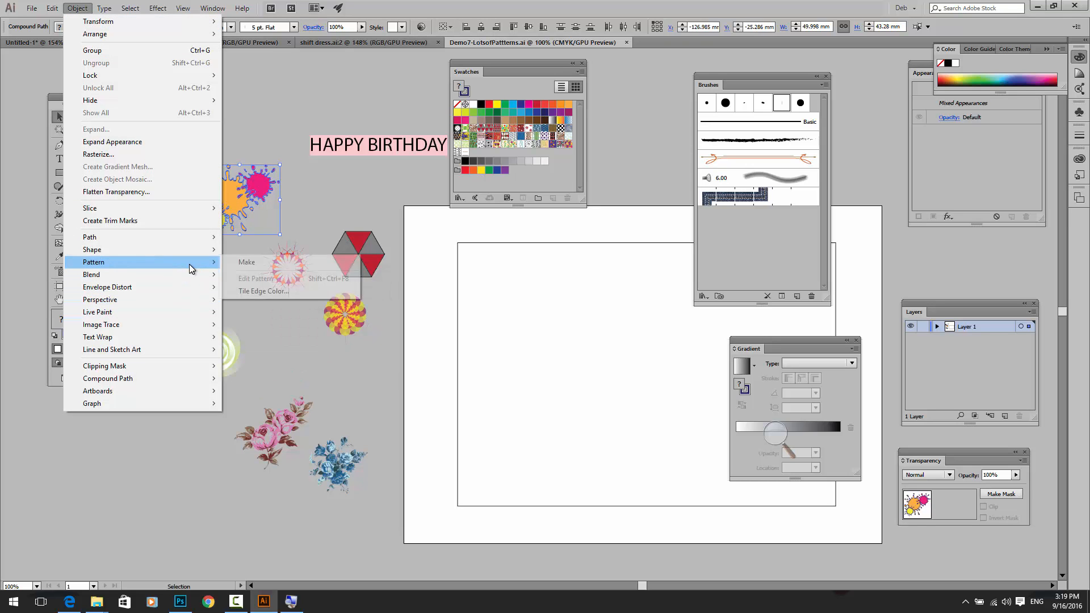
click(271, 265)
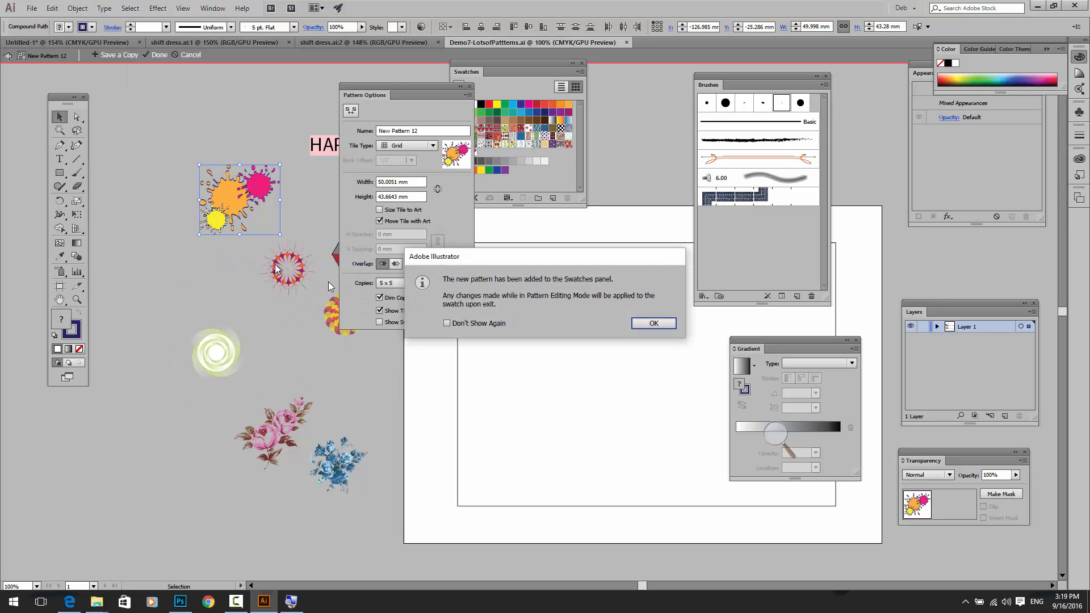
click(653, 323)
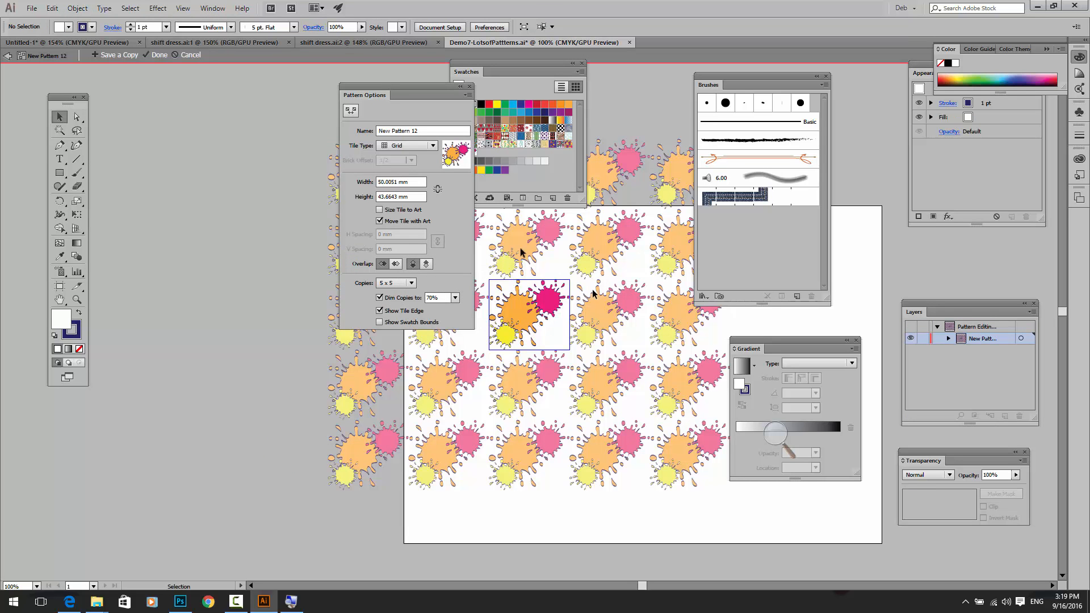
Move the Pattern Options panel clear of the artwork and try the Brick by Row and Hex by Column tile types on the splatter pattern
drag(385, 84, 263, 87)
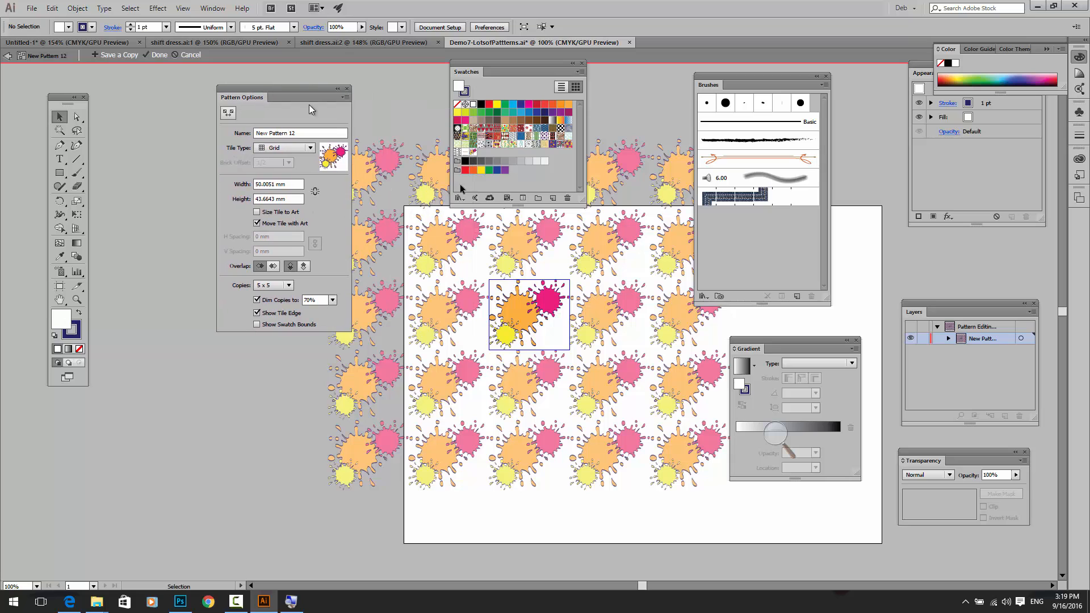
click(284, 147)
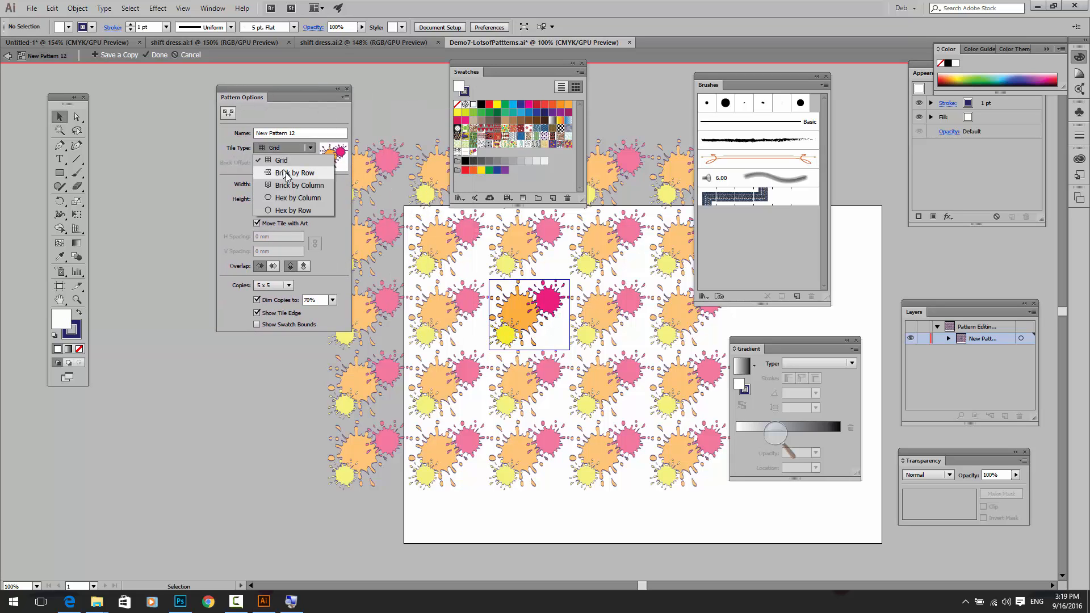
click(283, 170)
click(286, 148)
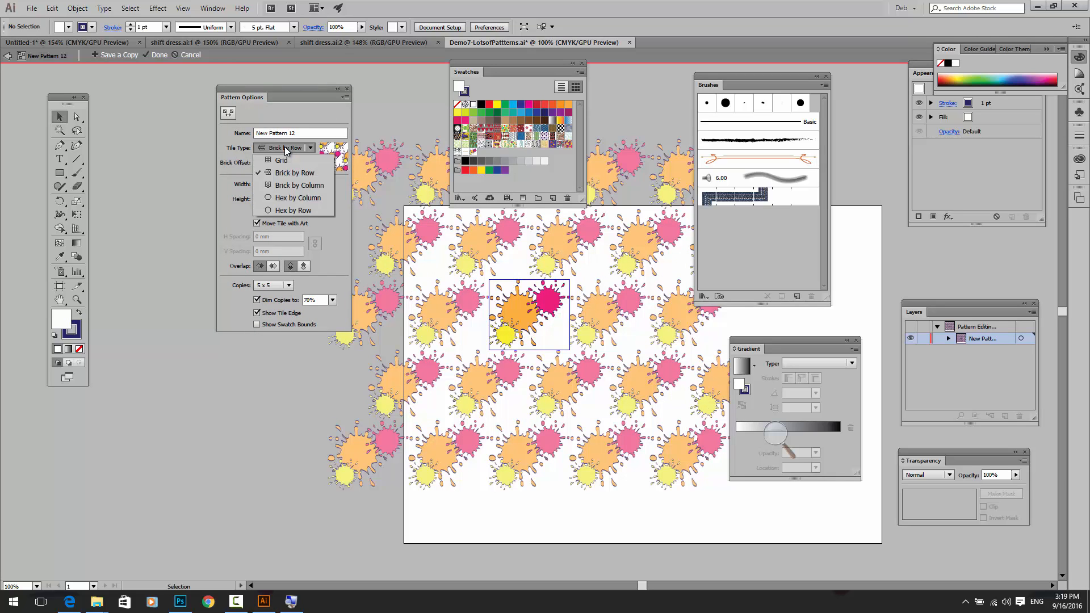
click(291, 196)
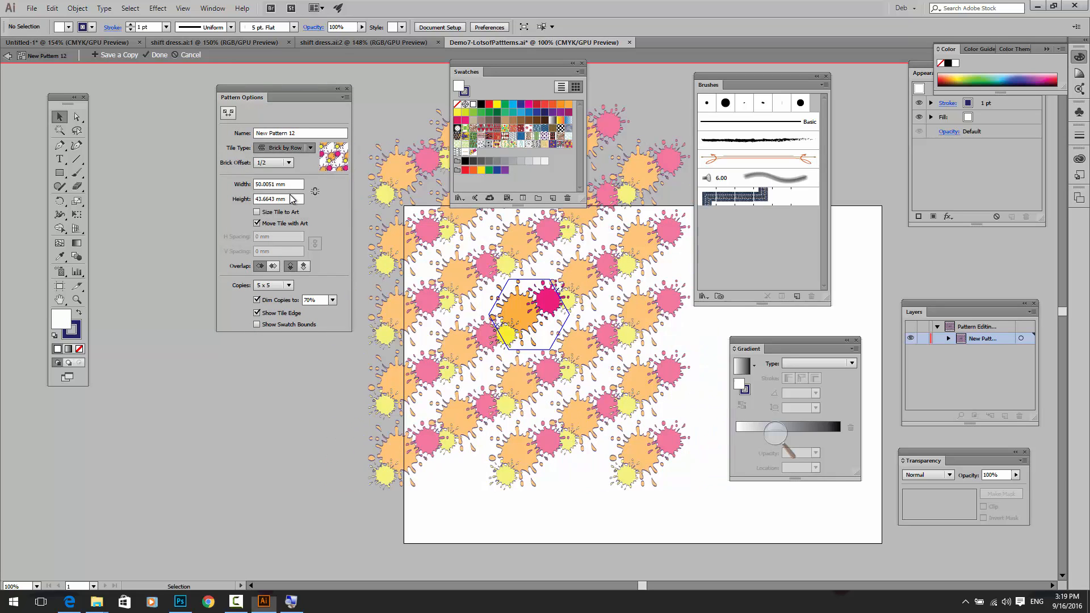
Shrink the splatter pattern's tile to about 32 by 29 mm with the Pattern Tile tool and set its tile type to Brick by Column
click(227, 113)
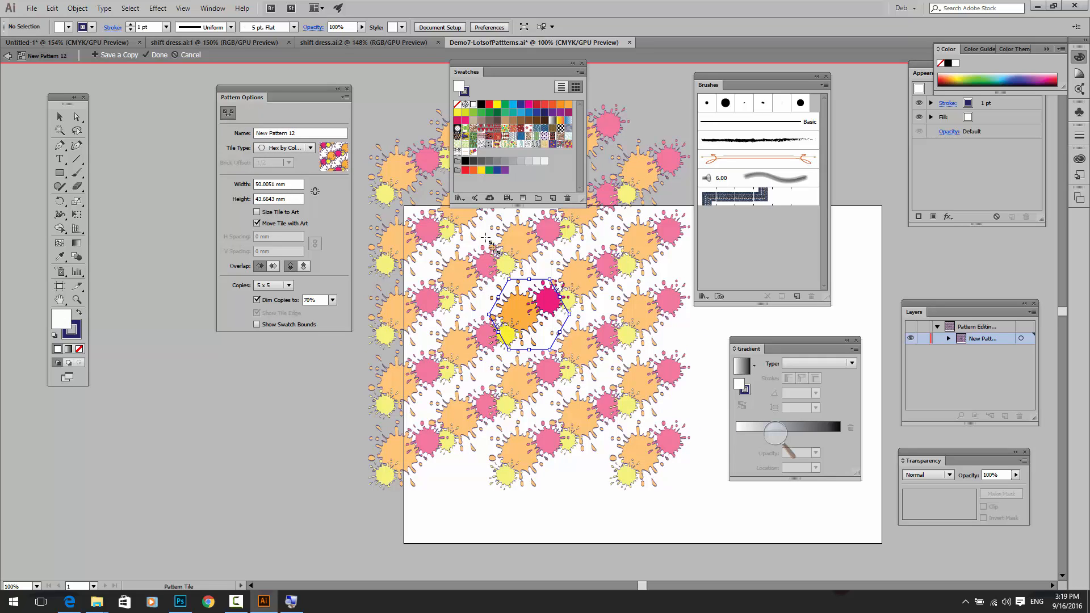
drag(513, 287, 526, 306)
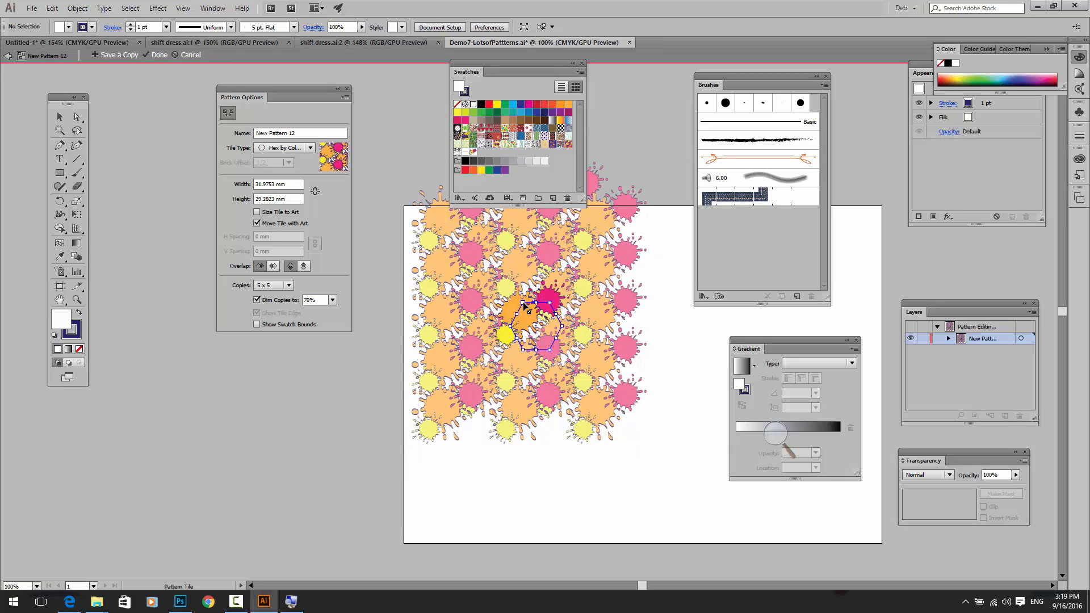
click(276, 148)
click(285, 186)
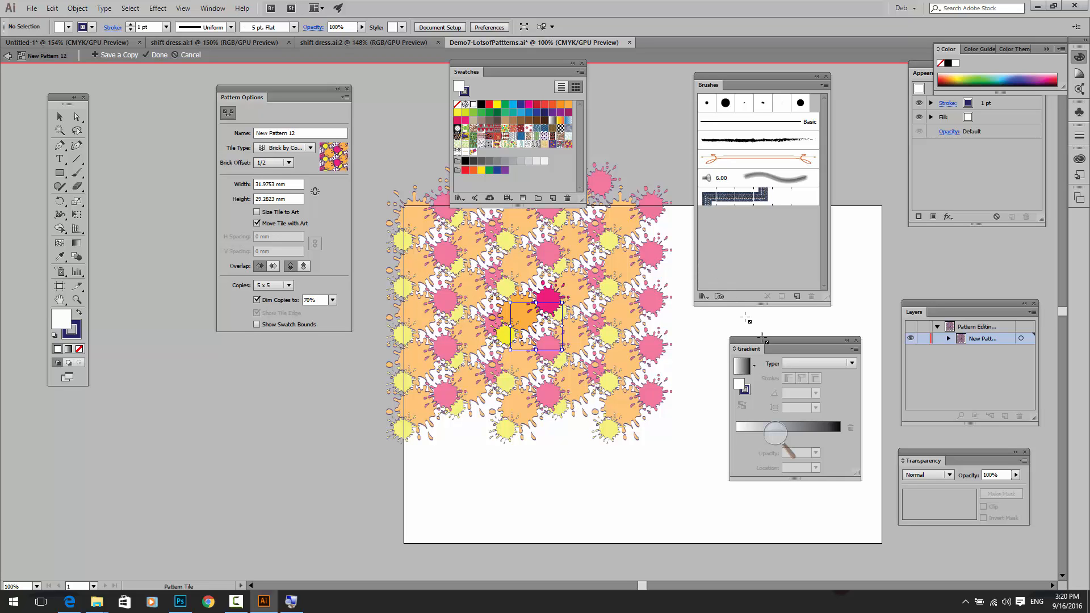
Magnify the screen to 150% and set the splatter pattern's overlap to right in front and bottom in front
click(292, 601)
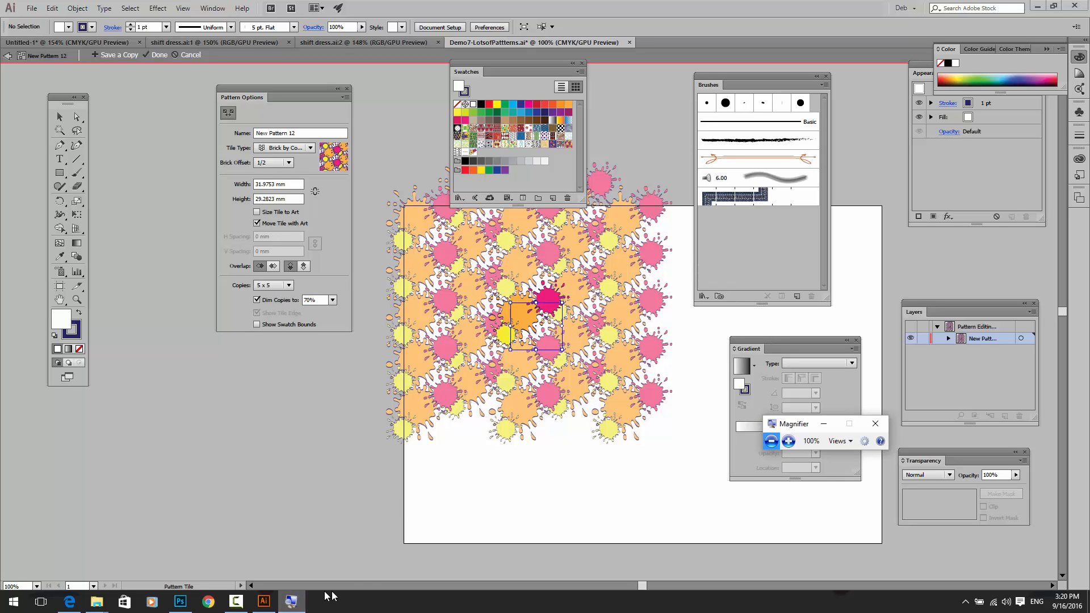
click(789, 441)
click(789, 441)
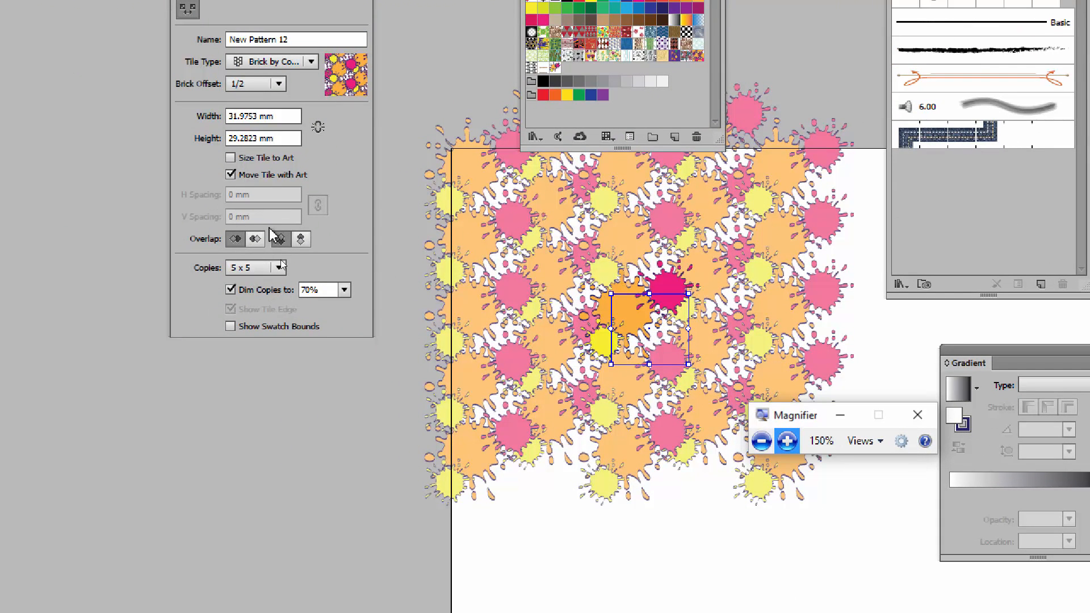
click(279, 238)
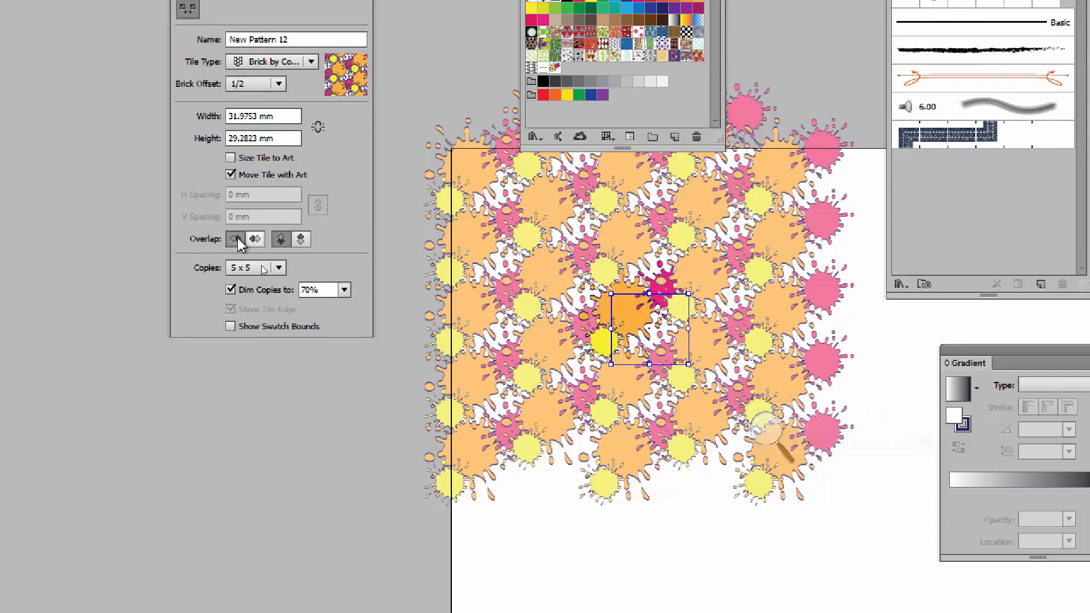
click(237, 239)
click(301, 238)
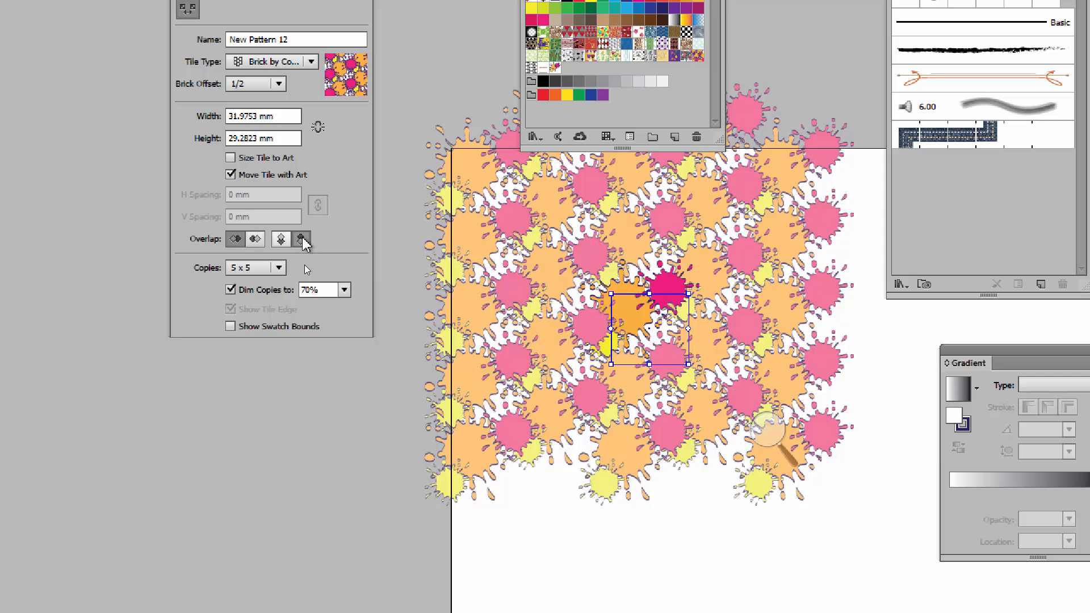
click(258, 241)
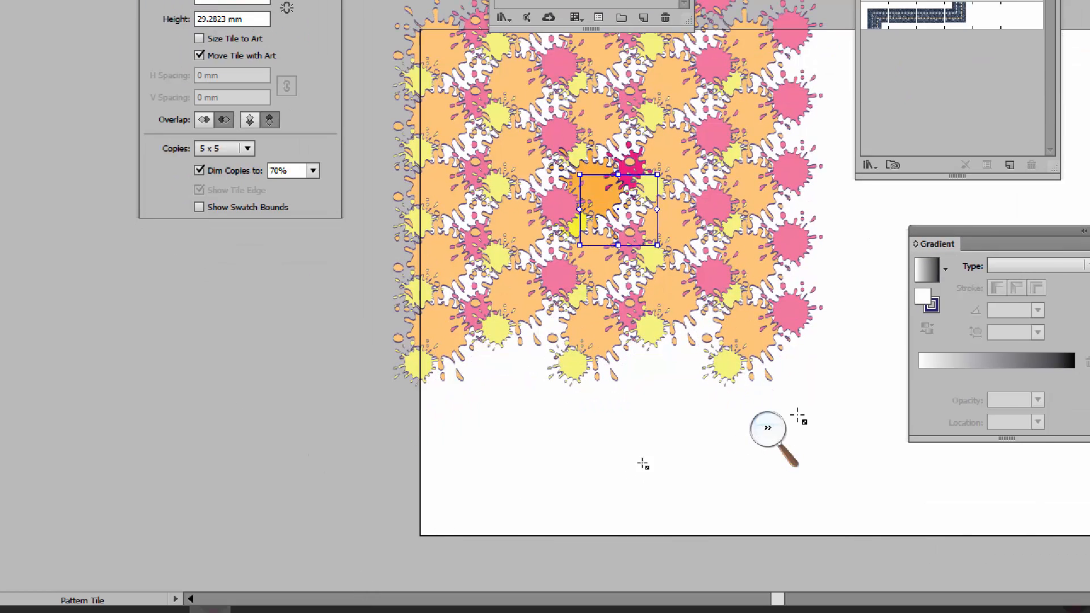
Return the screen magnification to 100% and finish editing the splatter pattern
click(766, 434)
click(760, 442)
click(761, 441)
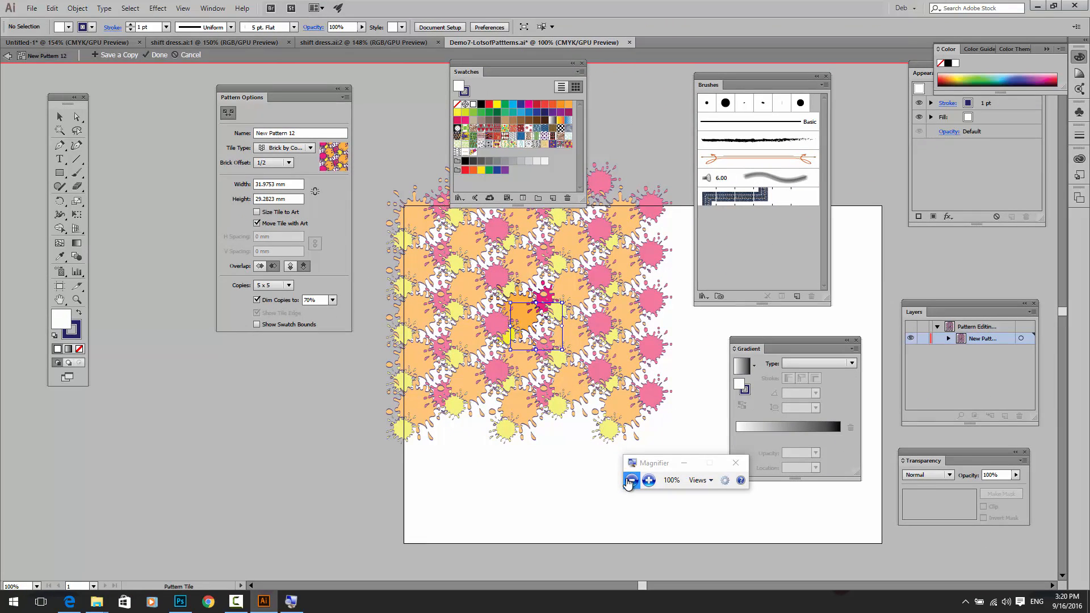
click(160, 56)
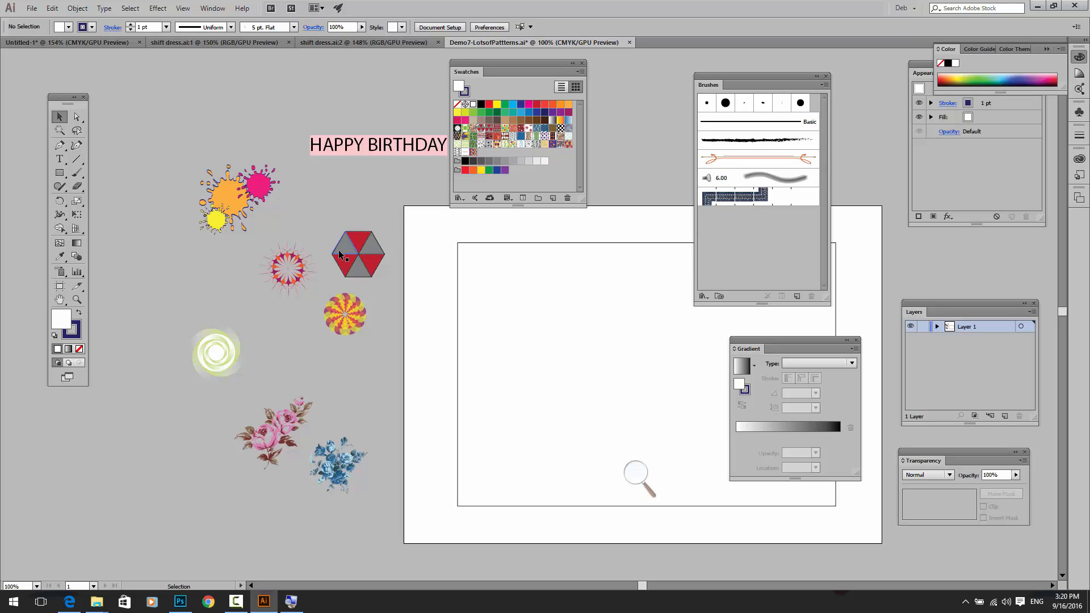
Select the large rectangle on the artboard and try the cattail and multicoloured starburst pattern swatches as its fill
click(342, 158)
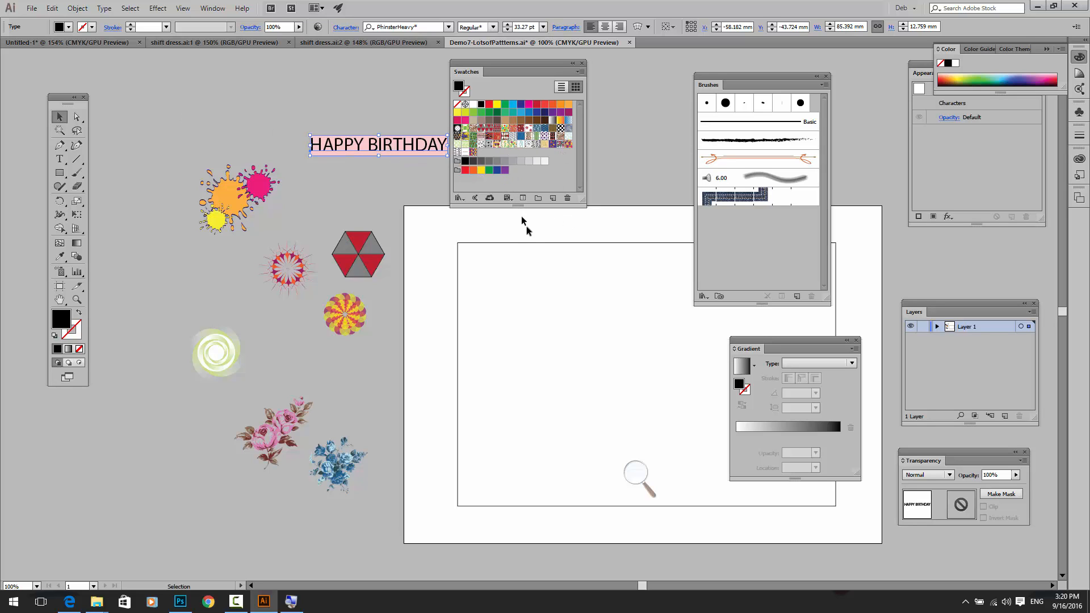
click(523, 253)
click(473, 144)
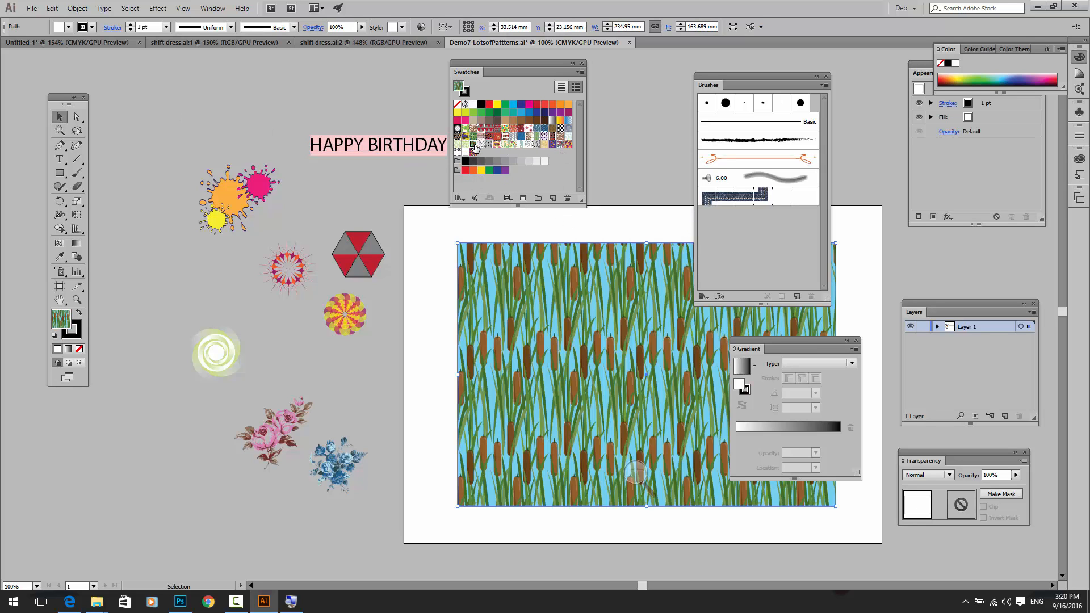
click(505, 129)
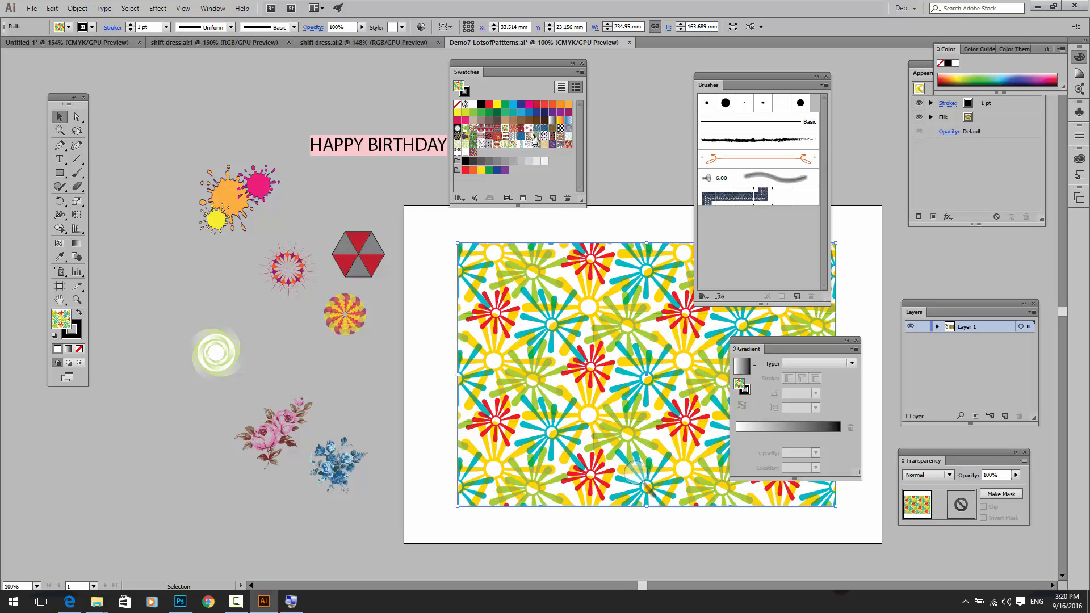
Enlarge and reposition the Swatches panel, try the bird, starburst and spiral patterns on the rectangle, and end with the cattail pattern fill
drag(583, 200, 625, 219)
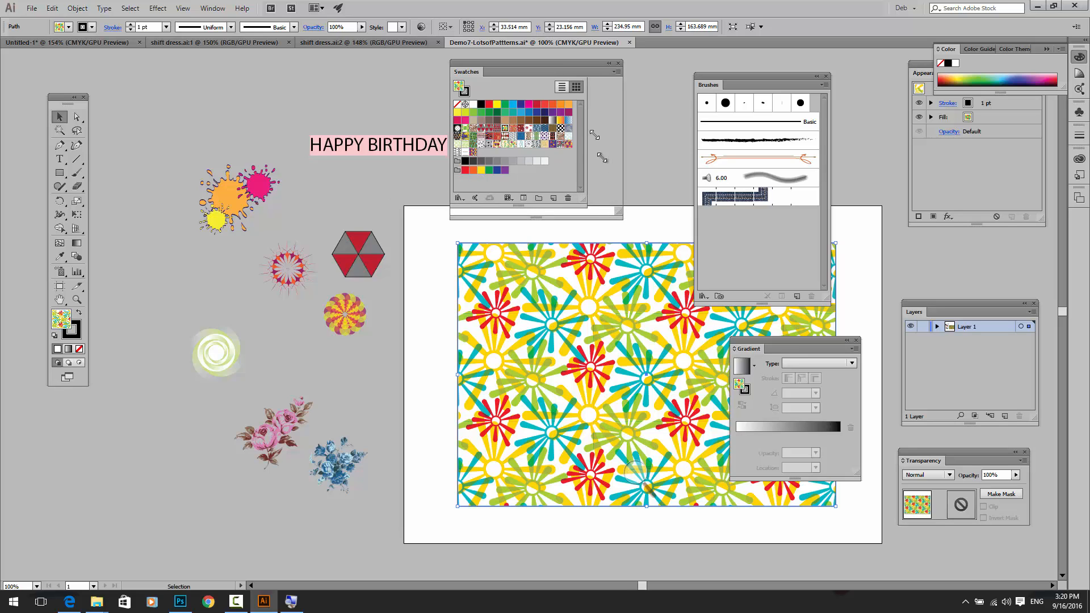
drag(561, 71, 703, 65)
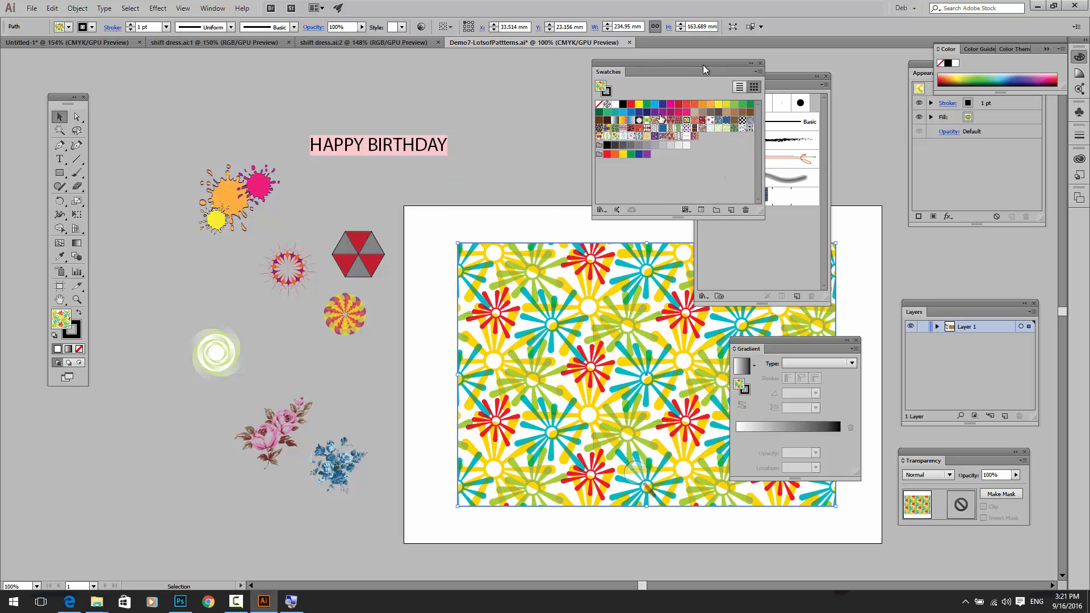
click(688, 121)
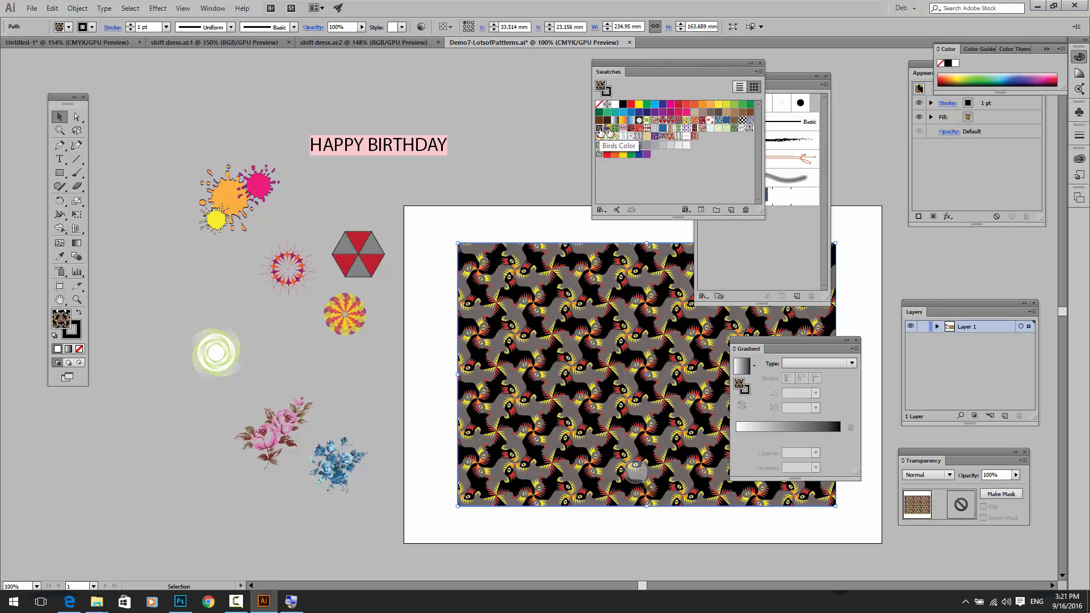
click(686, 122)
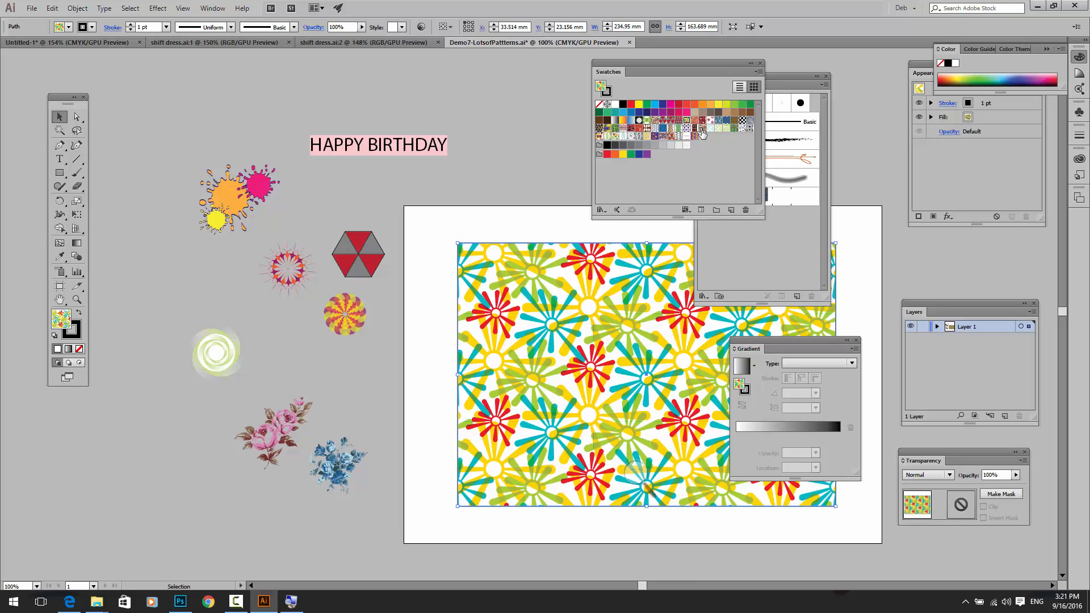
click(702, 128)
click(710, 128)
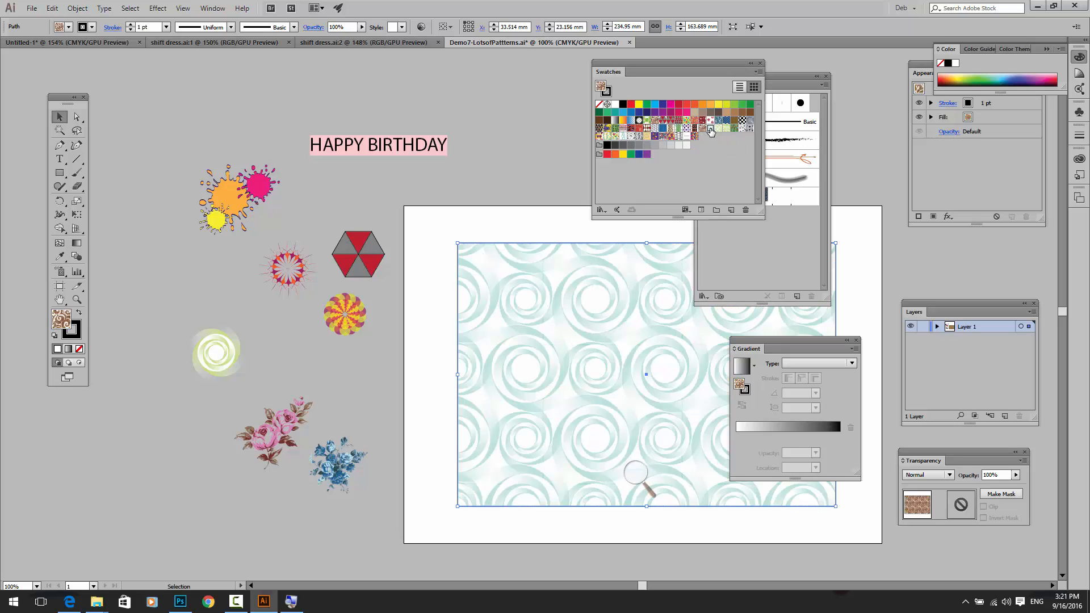
click(719, 128)
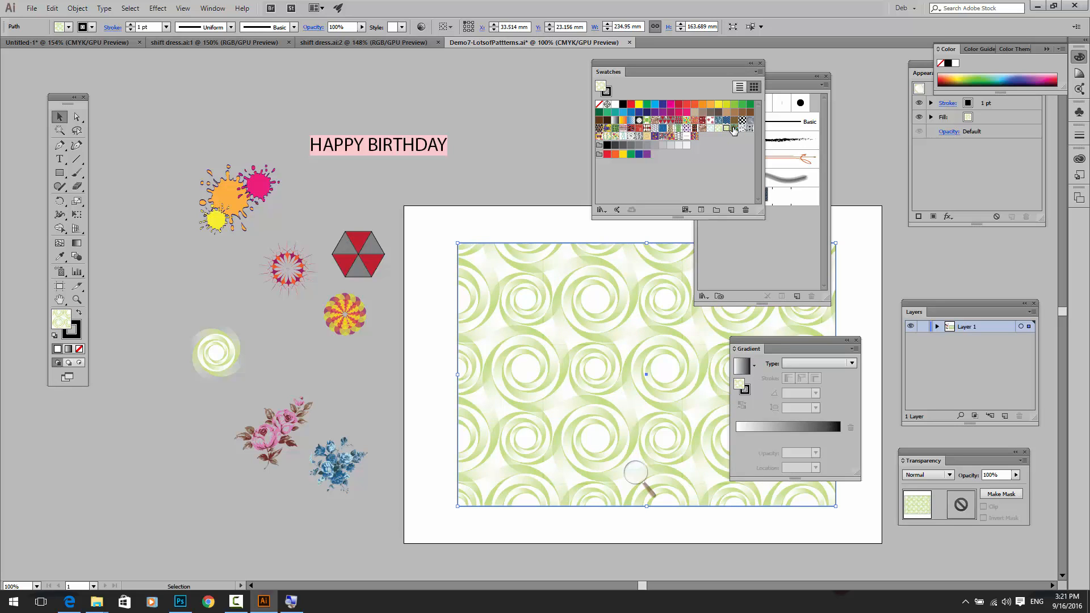
click(727, 128)
click(735, 129)
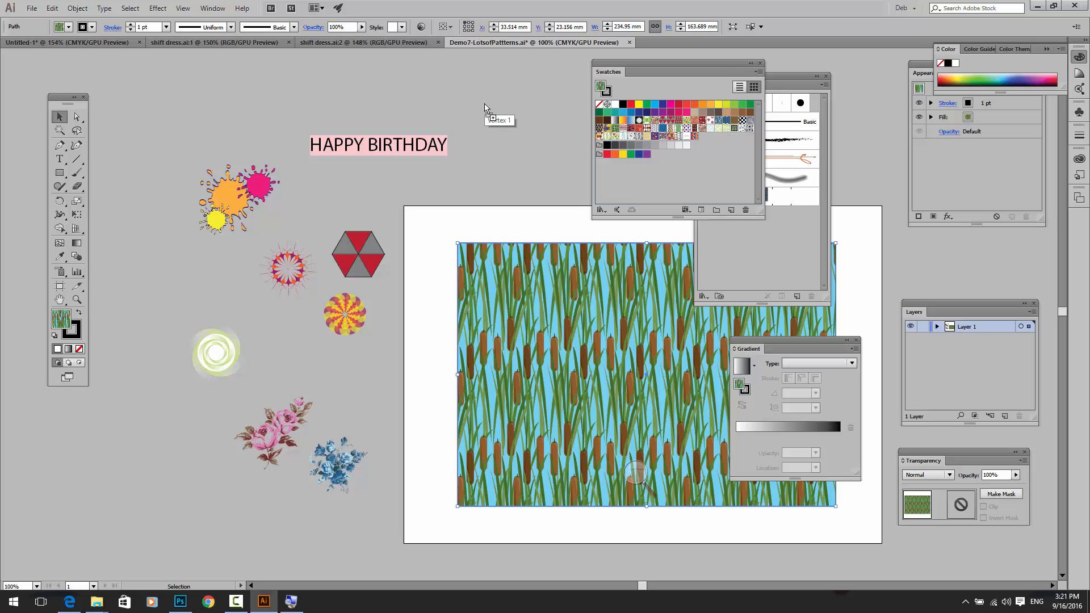
Place the cattail swatch's tile artwork on the canvas above the artboard and shift the group about 9 mm to the right
drag(485, 107, 486, 108)
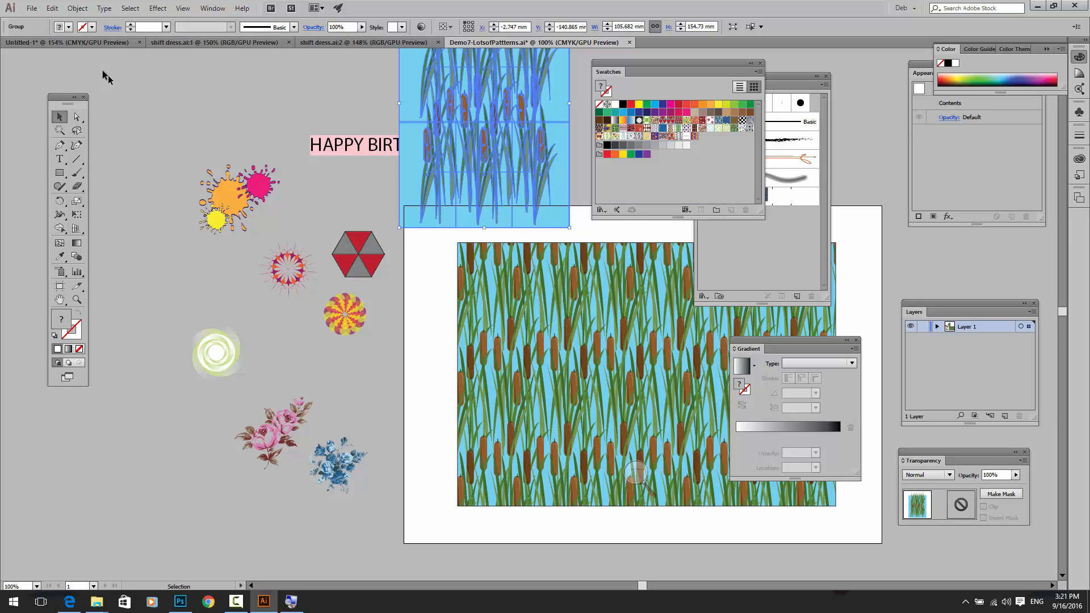
scroll(441, 121, up, 1)
scroll(448, 135, up, 3)
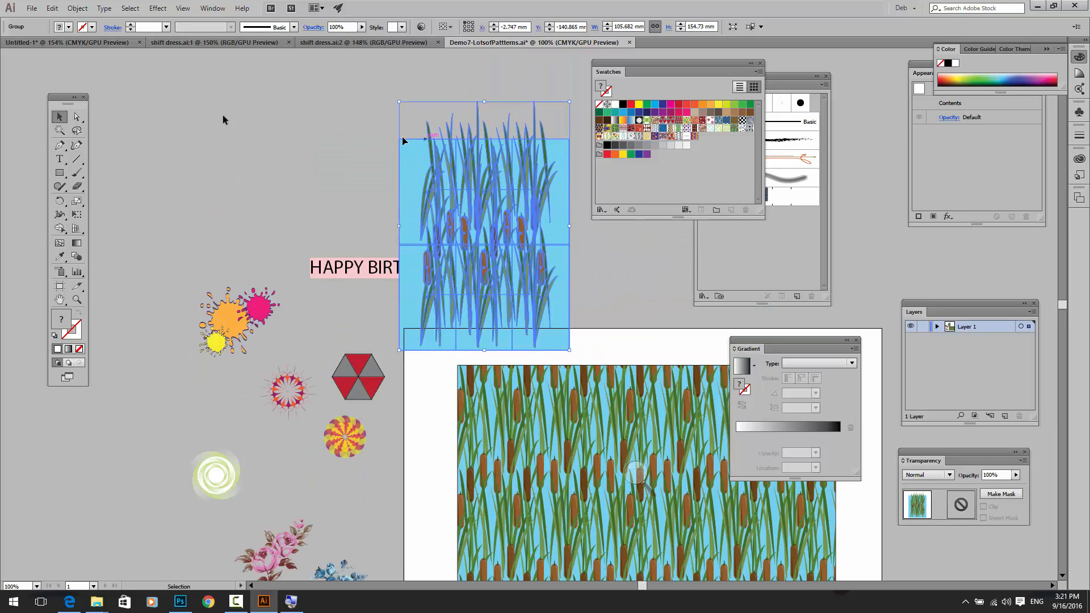
click(316, 174)
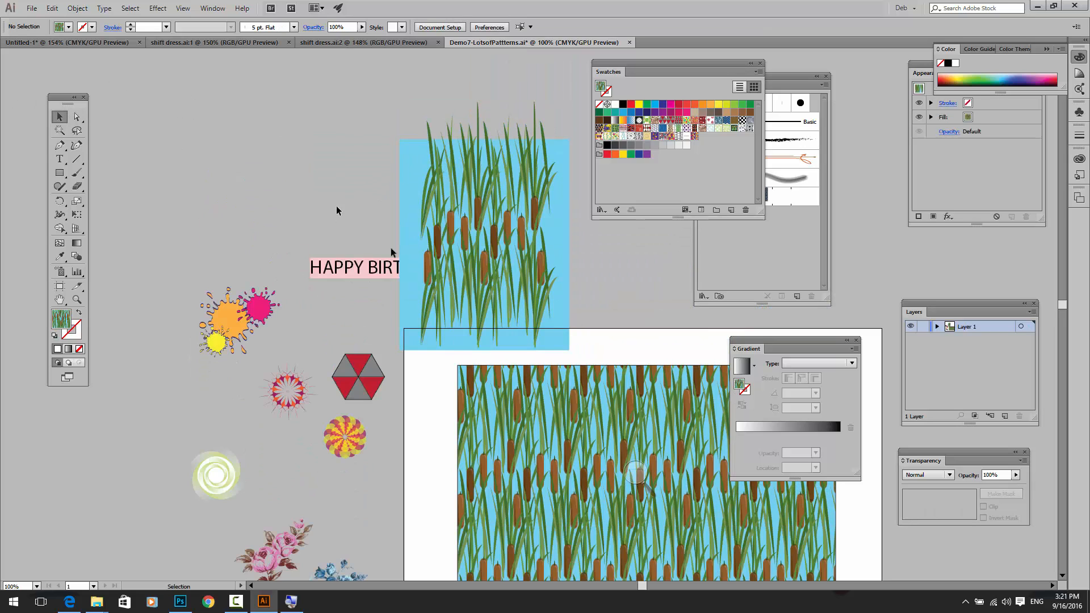
click(470, 244)
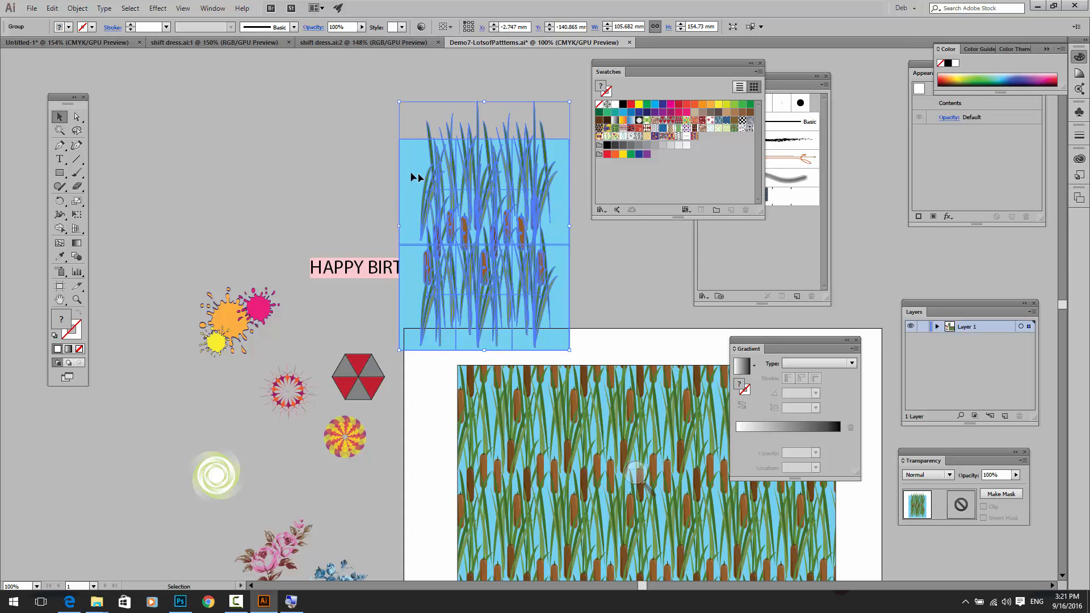
mouse_move(455, 200)
mouse_down()
mouse_move(717, 151)
mouse_move(419, 165)
mouse_move(464, 200)
mouse_up()
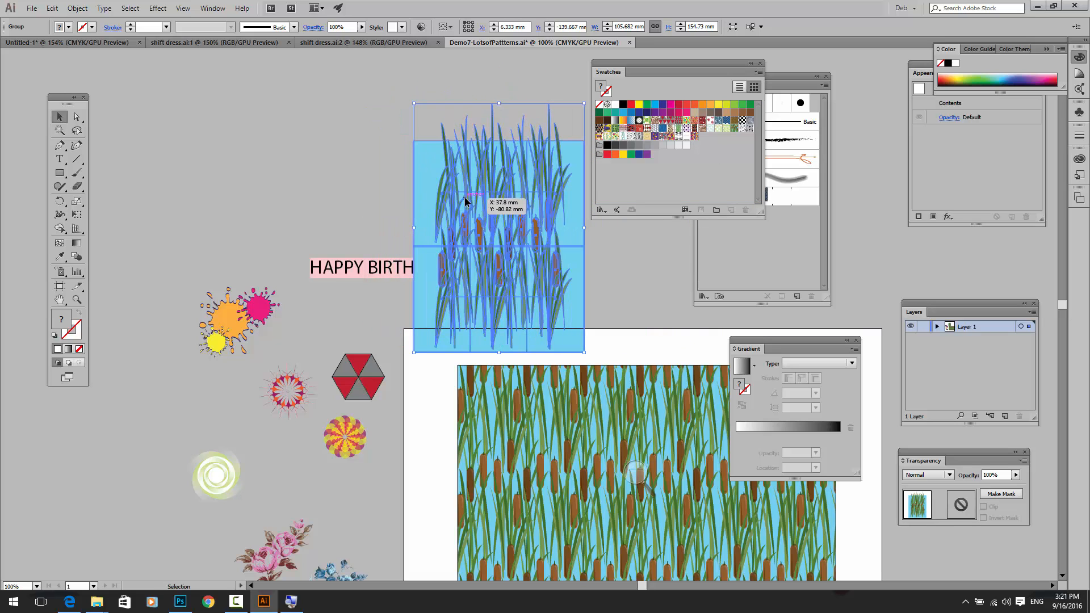
Open the Nature_Animal Skins pattern swatch library from the Nature patterns
click(759, 71)
mouse_move(823, 320)
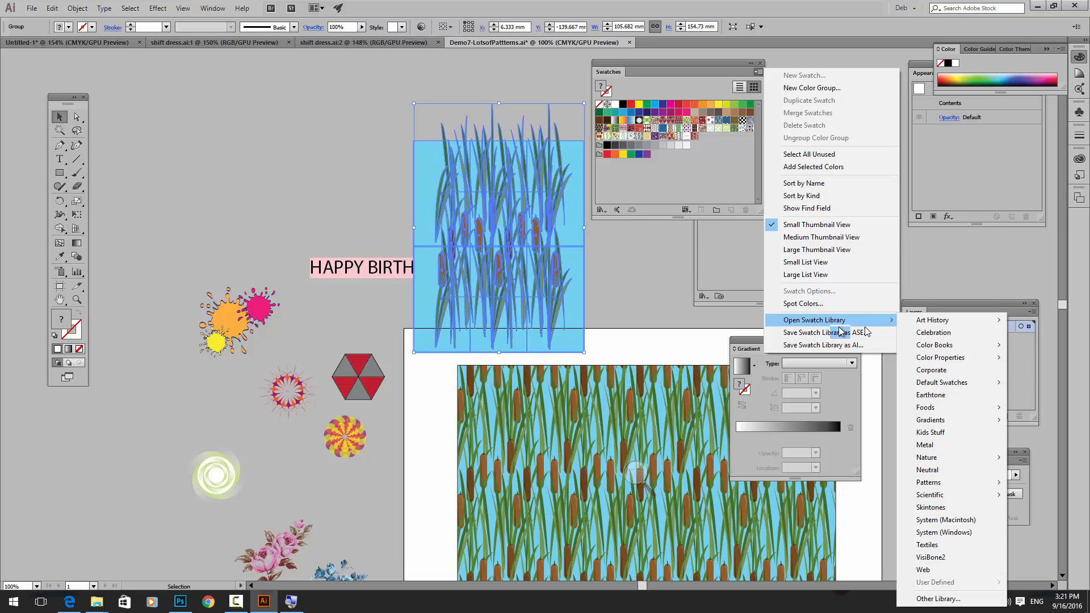
mouse_move(984, 484)
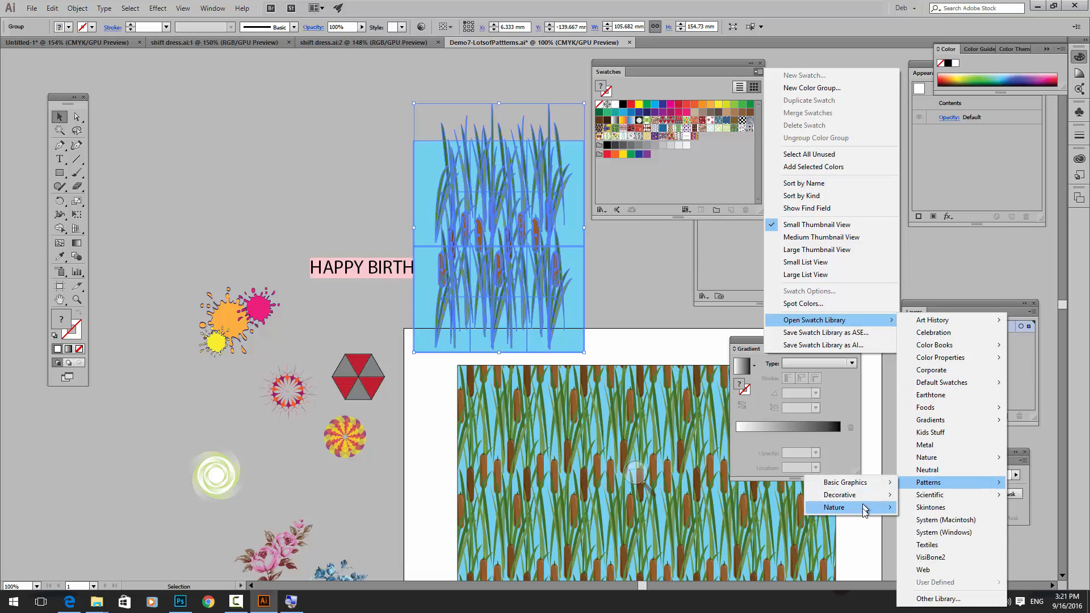
mouse_move(862, 514)
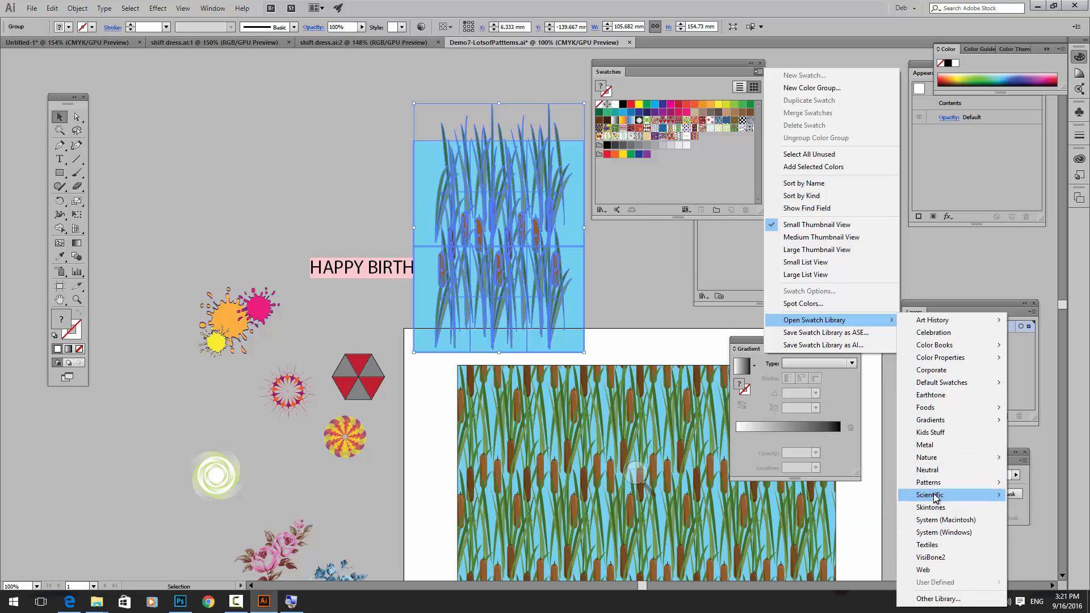
mouse_move(936, 483)
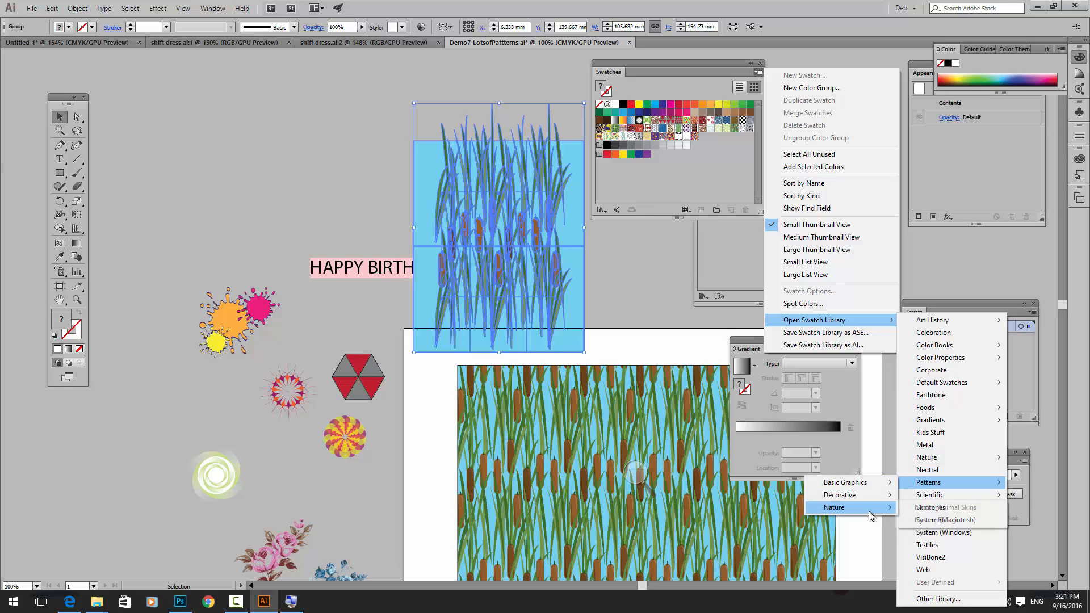
click(922, 513)
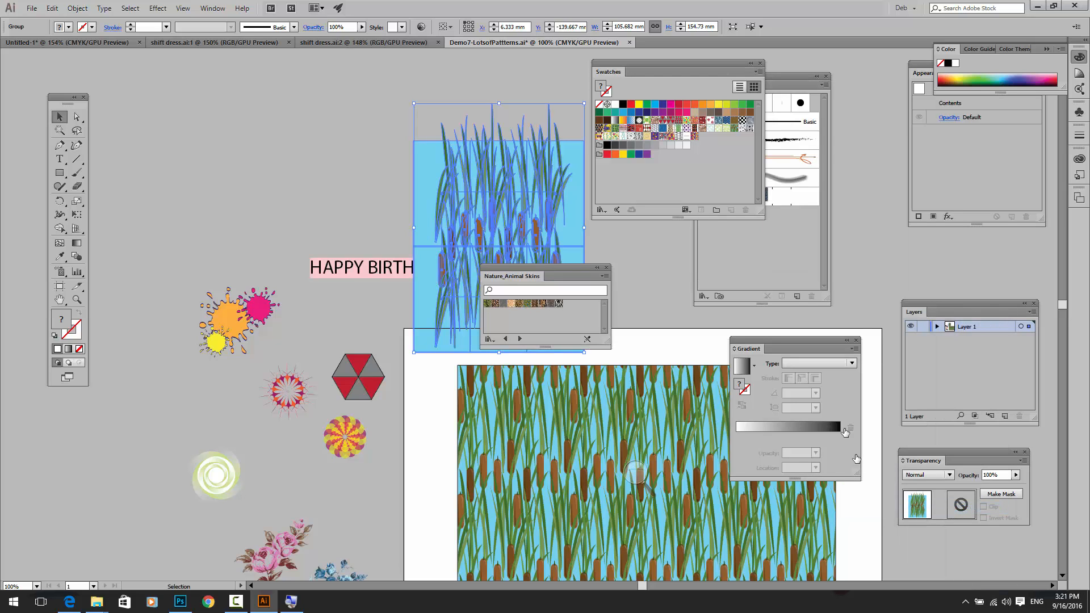
Fill the selected cattail tile group with the leopard-spot pattern, place that swatch's tile artwork on the empty canvas above the splatters, and deselect it
click(519, 305)
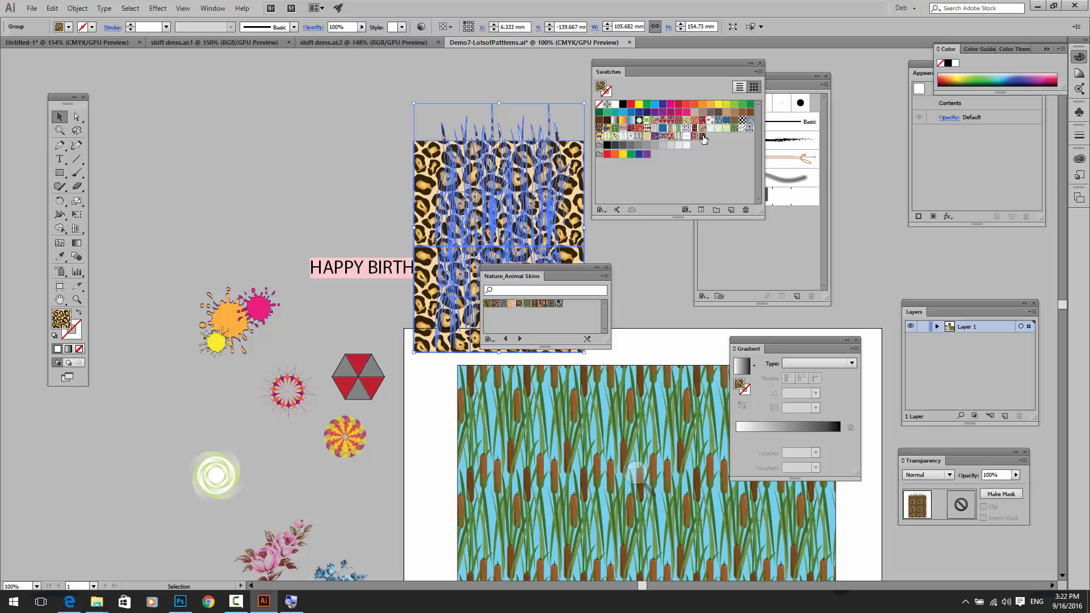
drag(702, 136, 250, 148)
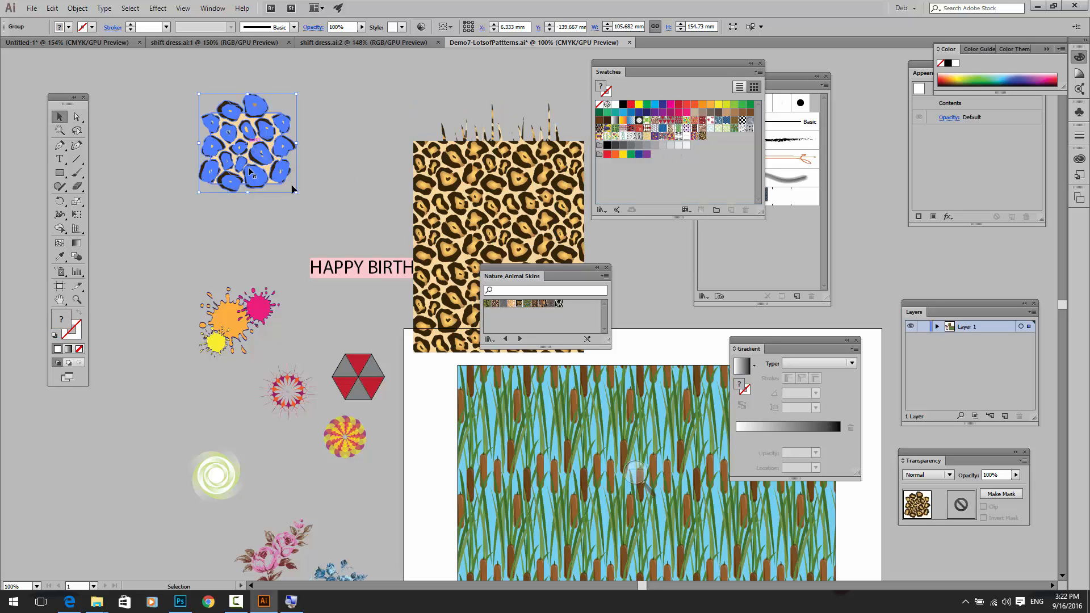
click(190, 146)
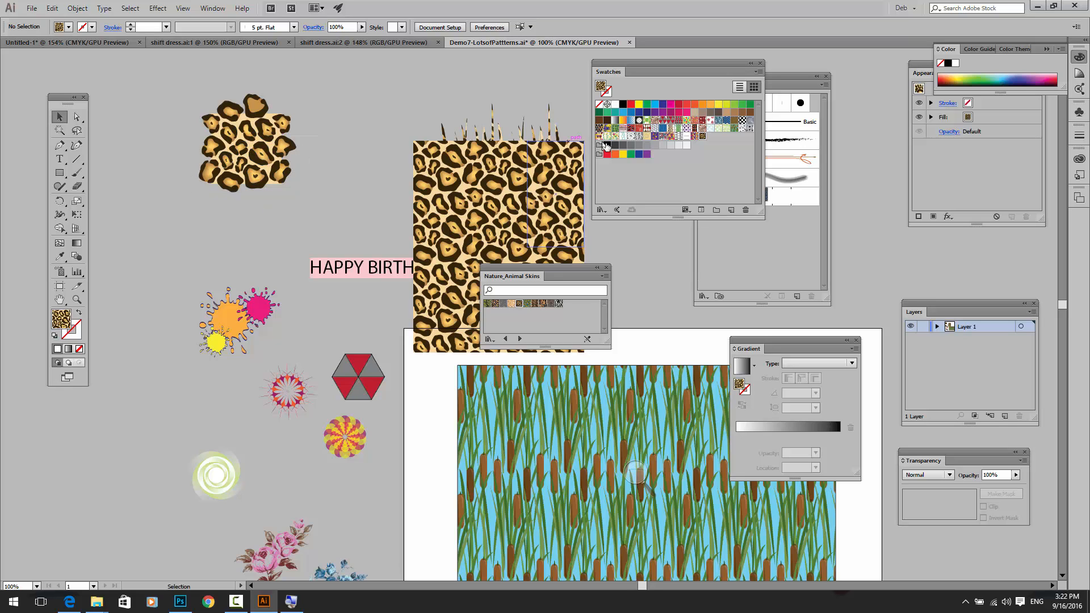
Delete the leopard-spot tile artwork and the leopard-filled group above the artboard
drag(142, 119, 314, 205)
key(Delete)
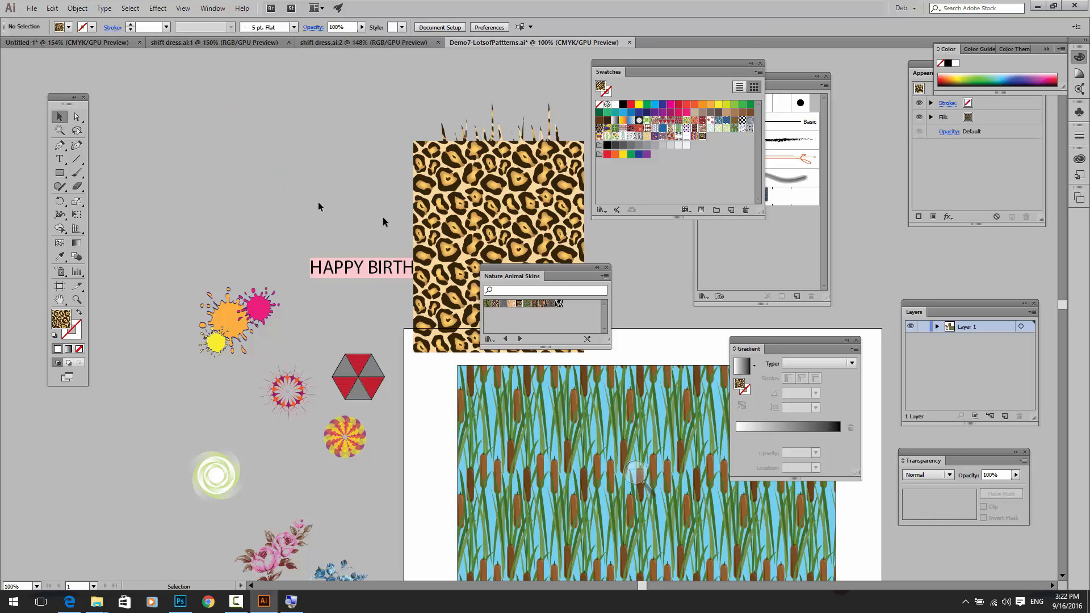
click(478, 218)
key(Delete)
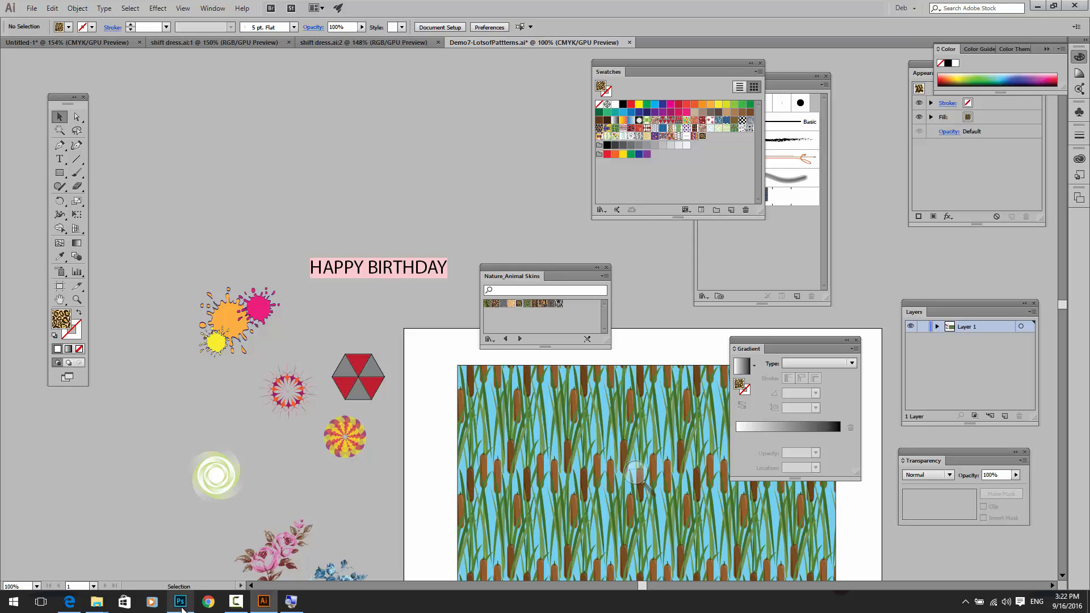
Switch to Photoshop and review the open Demo3-Flowers.psd, Demo1-Model.psd, Untitled-1 and Bedroom.psd documents
mouse_move(183, 609)
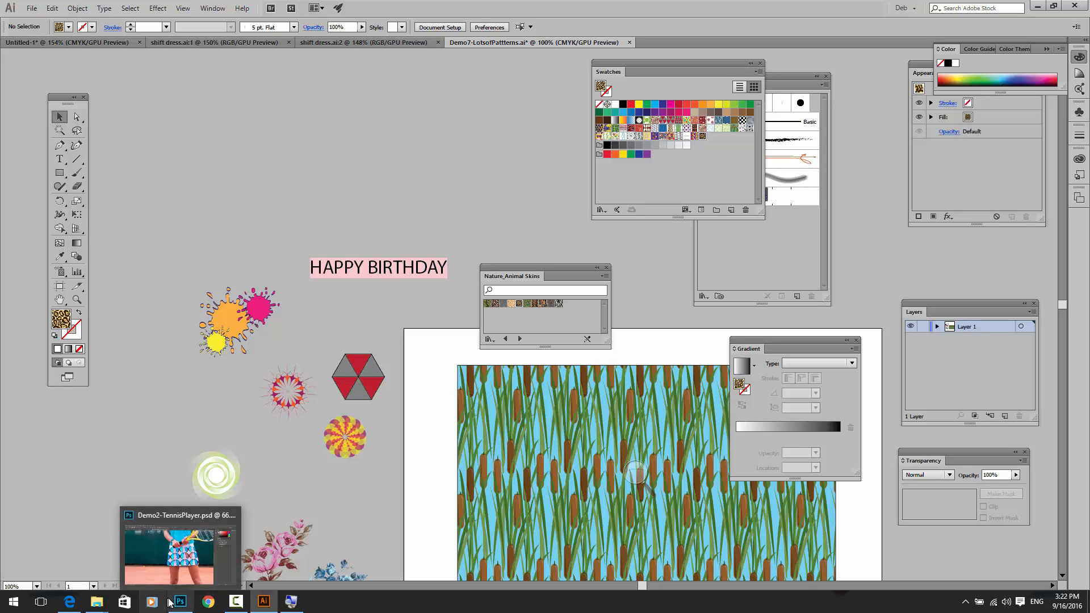
click(180, 601)
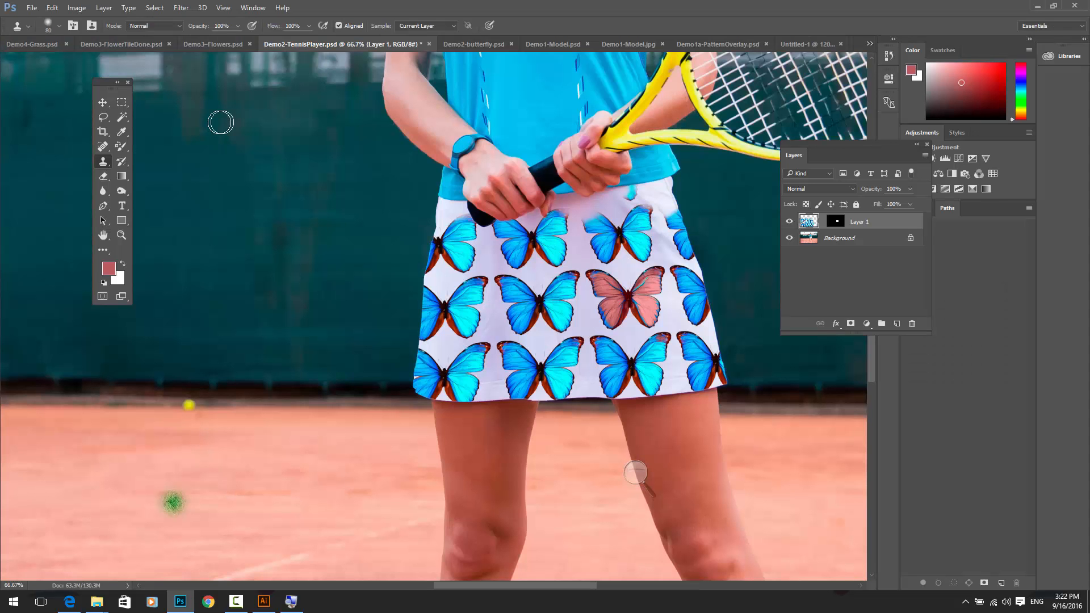
click(197, 49)
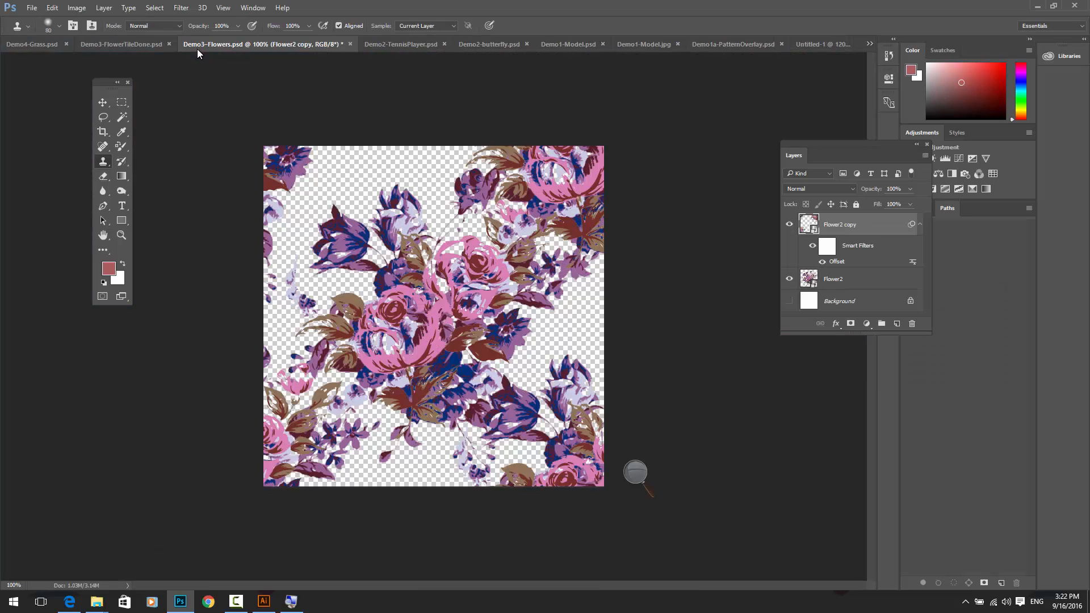
click(562, 44)
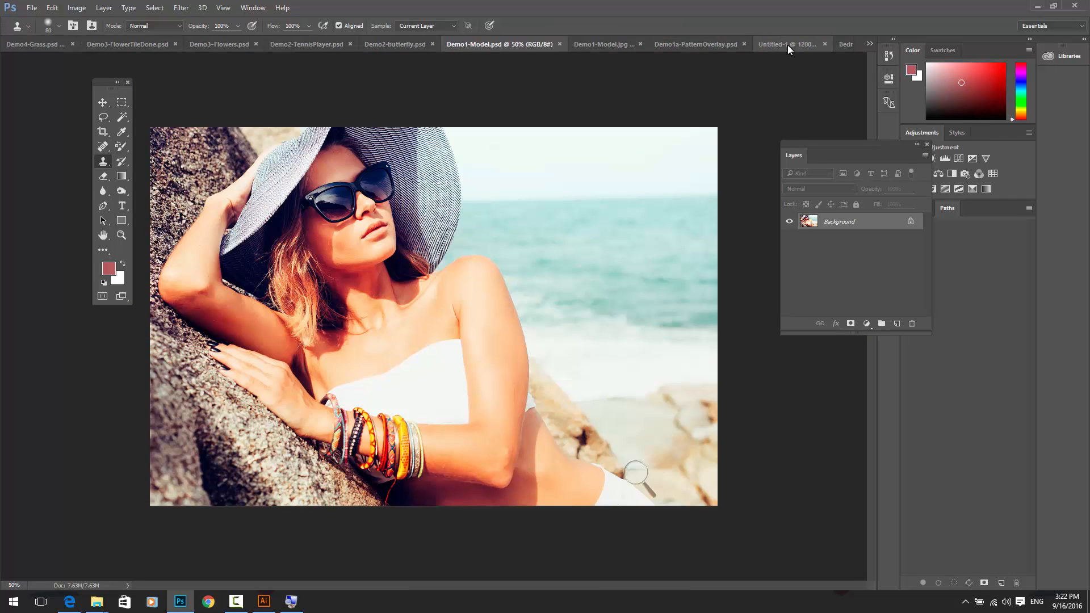
click(788, 46)
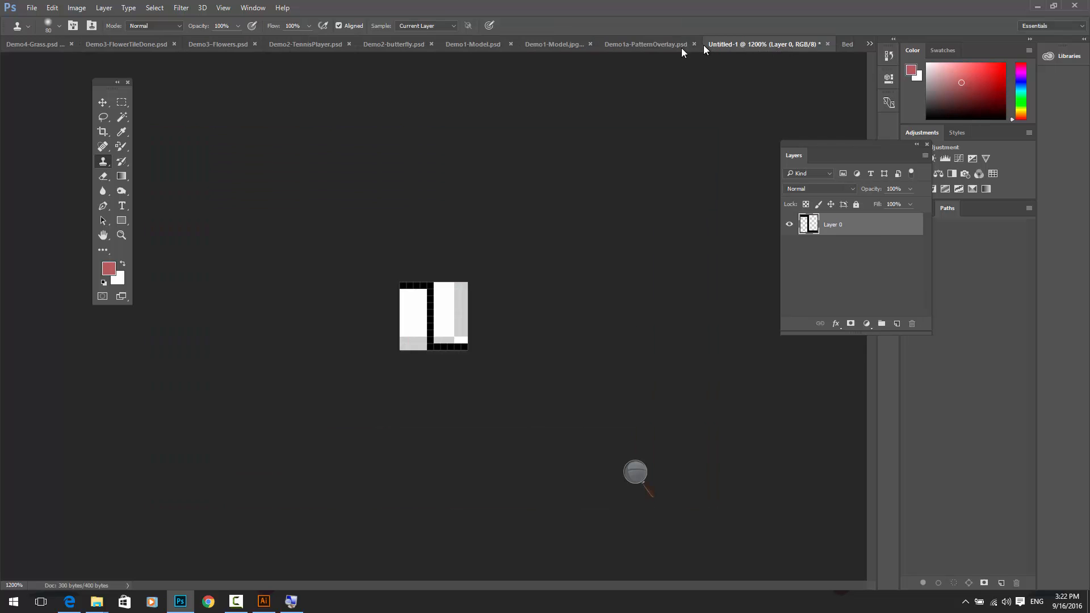
click(844, 46)
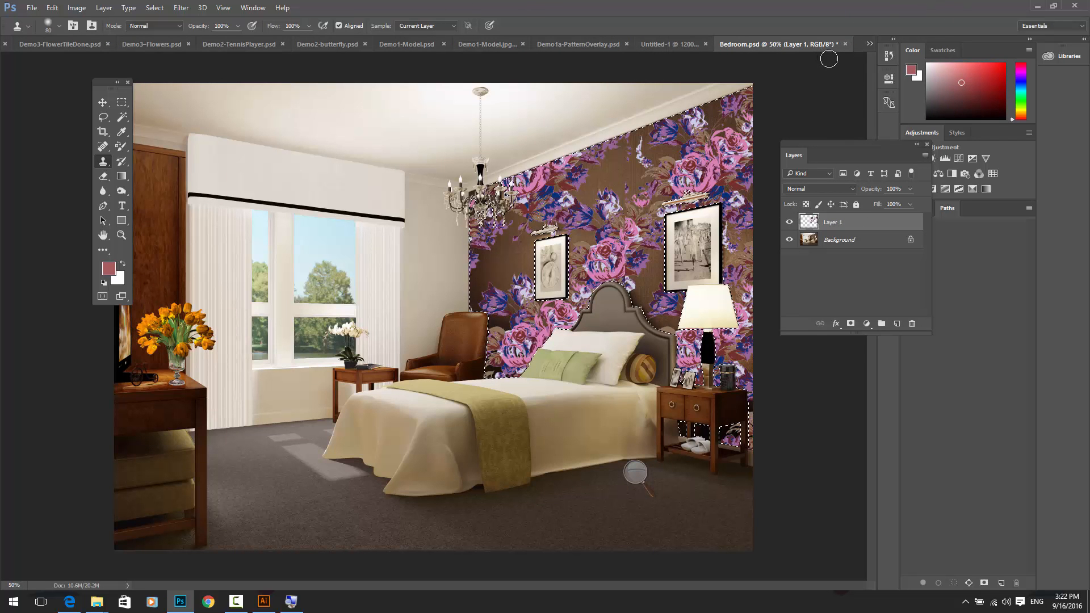
Clear the wallpaper selection in Bedroom.psd and quit Photoshop without saving the changes
key(ctrl+d)
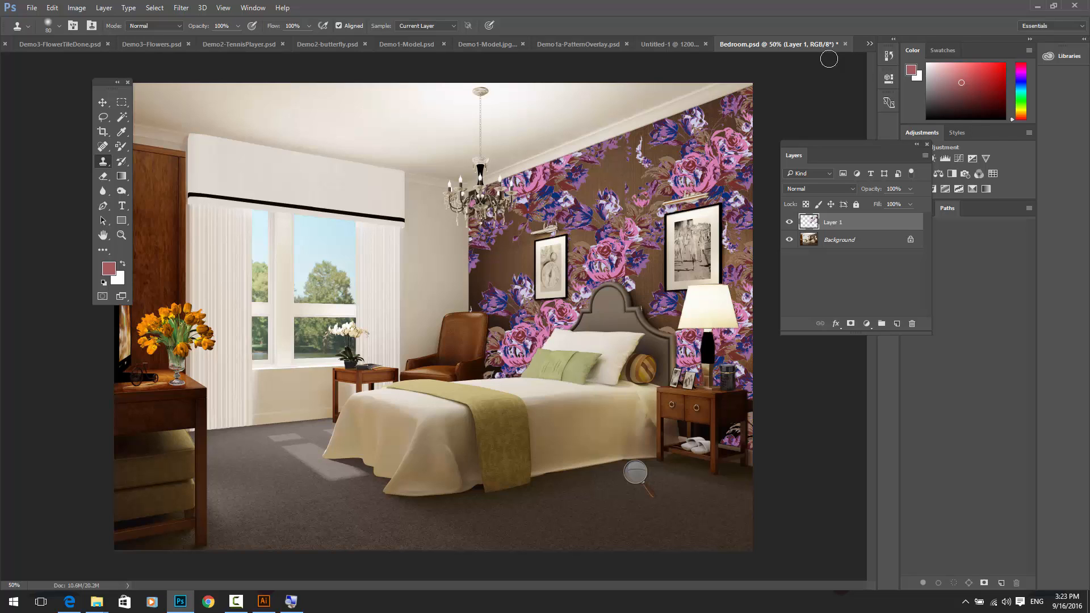
key(ctrl+q)
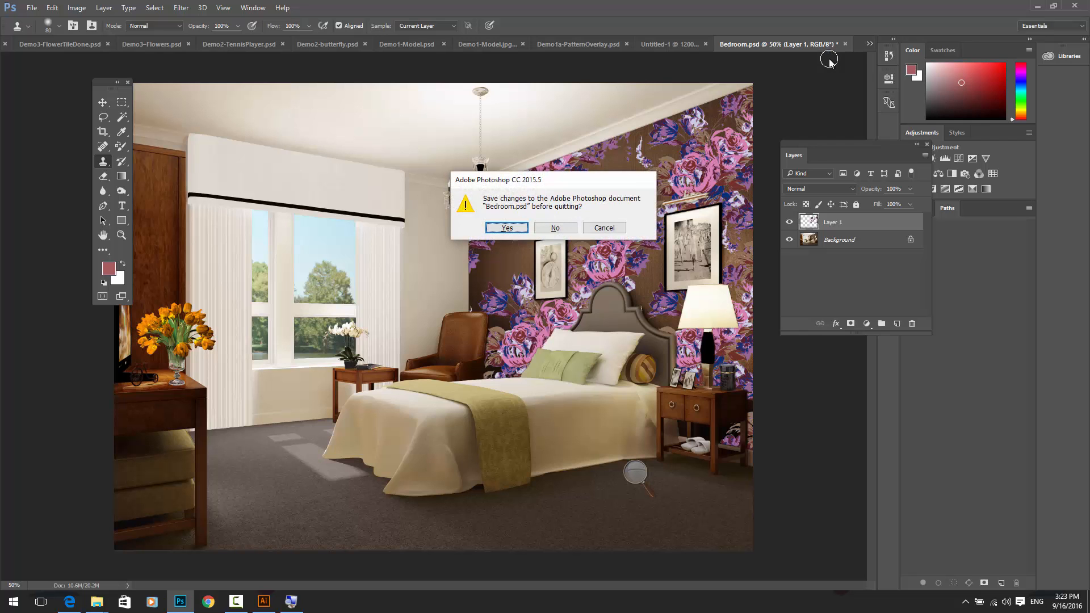
key(n)
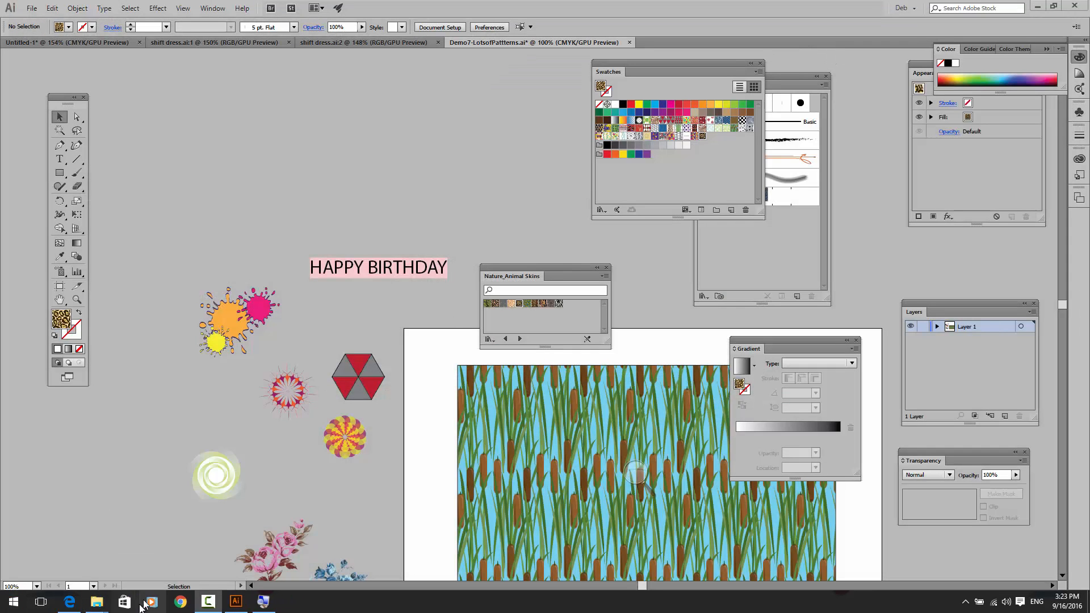
click(214, 603)
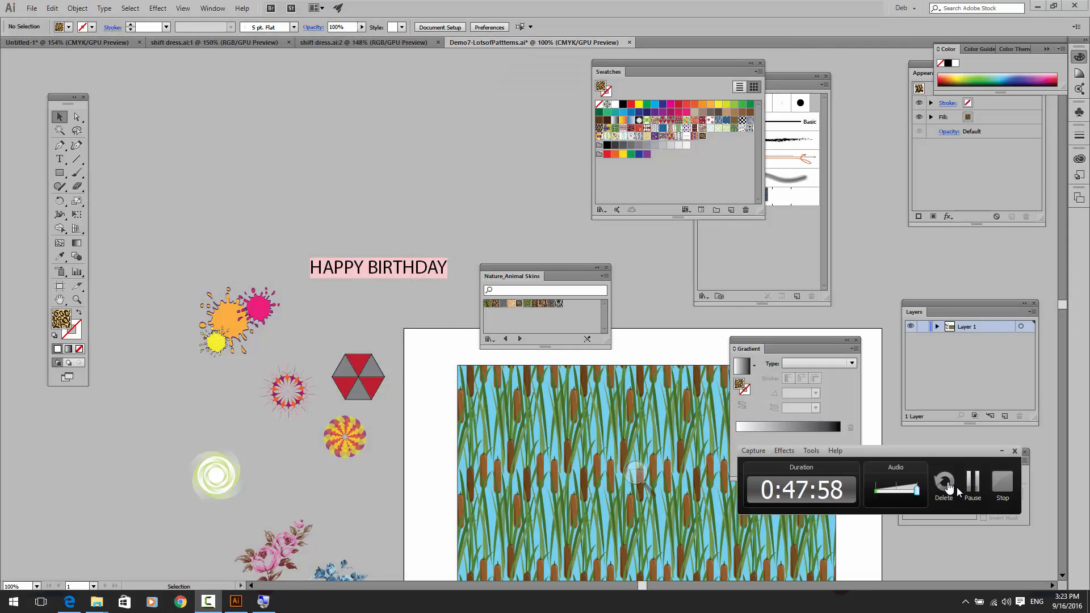